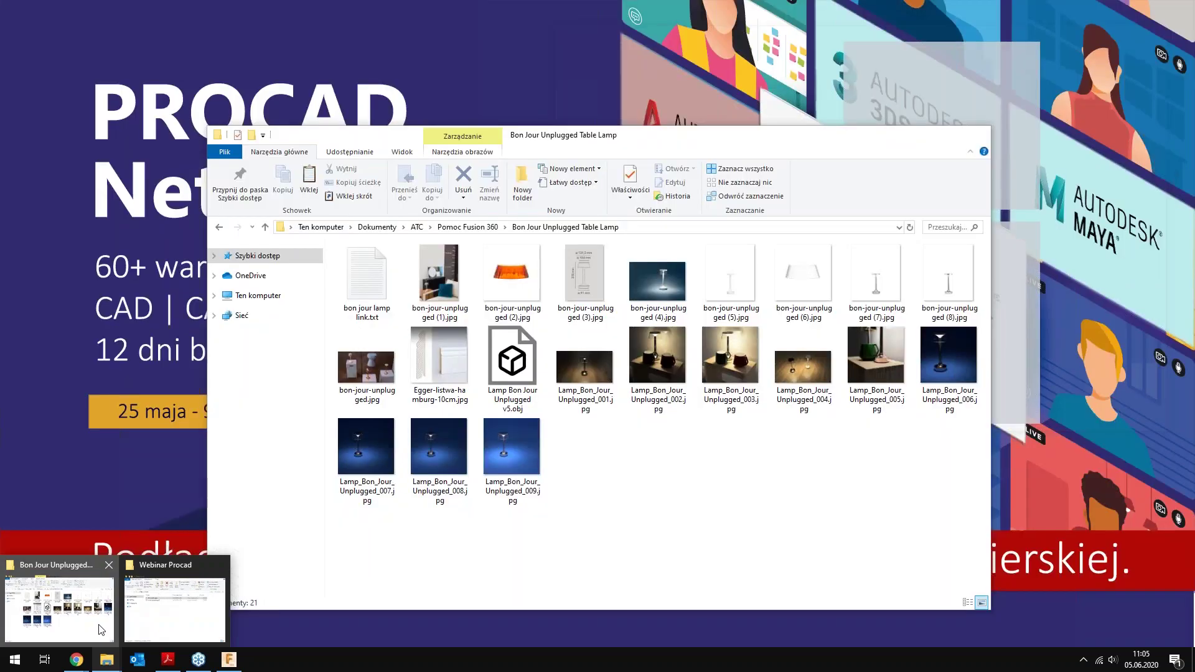
# Open bon-jour-unplugged (4).jpg from the Bon Jour Unplugged Table Lamp folder in Photos
pyautogui.click(59, 604)
pyautogui.doubleClick(662, 282)
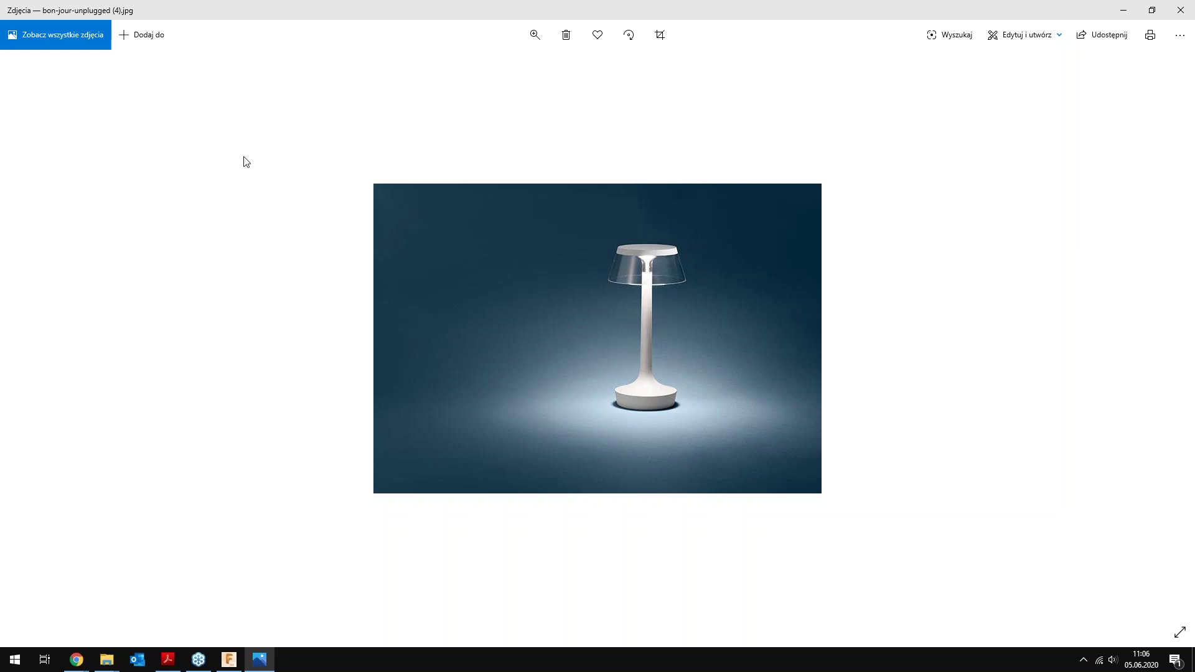
# Close the Photos window showing the lit table lamp
pyautogui.click(1181, 12)
# Insert the bon-jour lamp image from the PROCAD Webinar project as a canvas
pyautogui.click(712, 111)
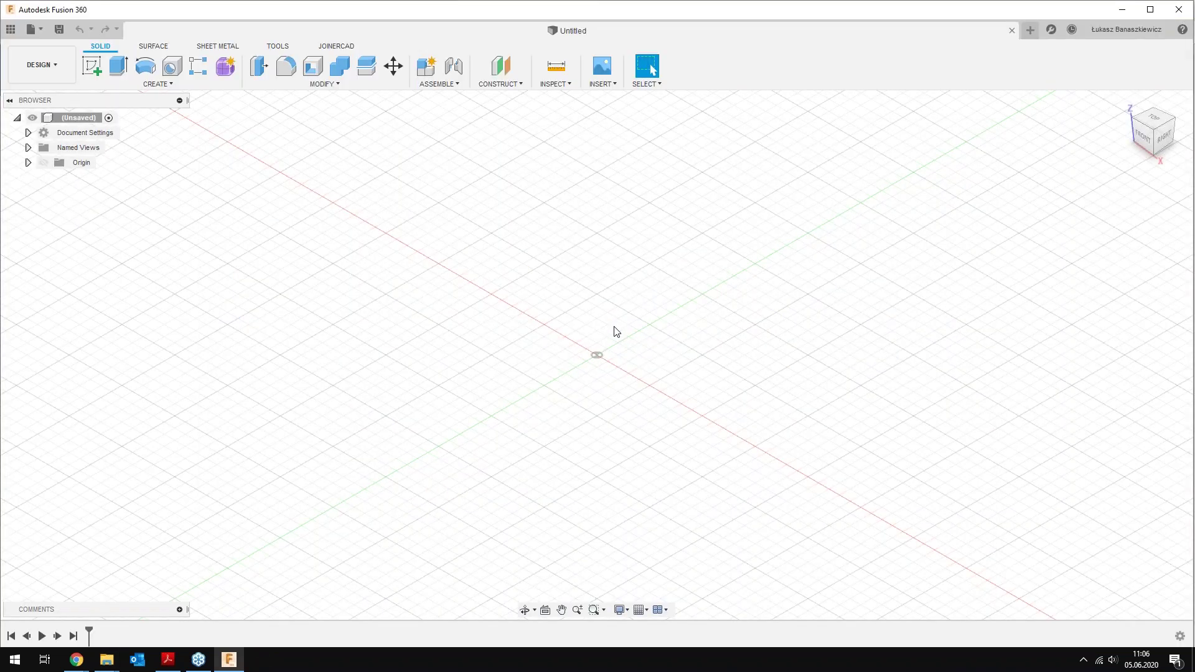
pyautogui.moveTo(603, 302); pyautogui.dragTo(500, 344, button='middle')
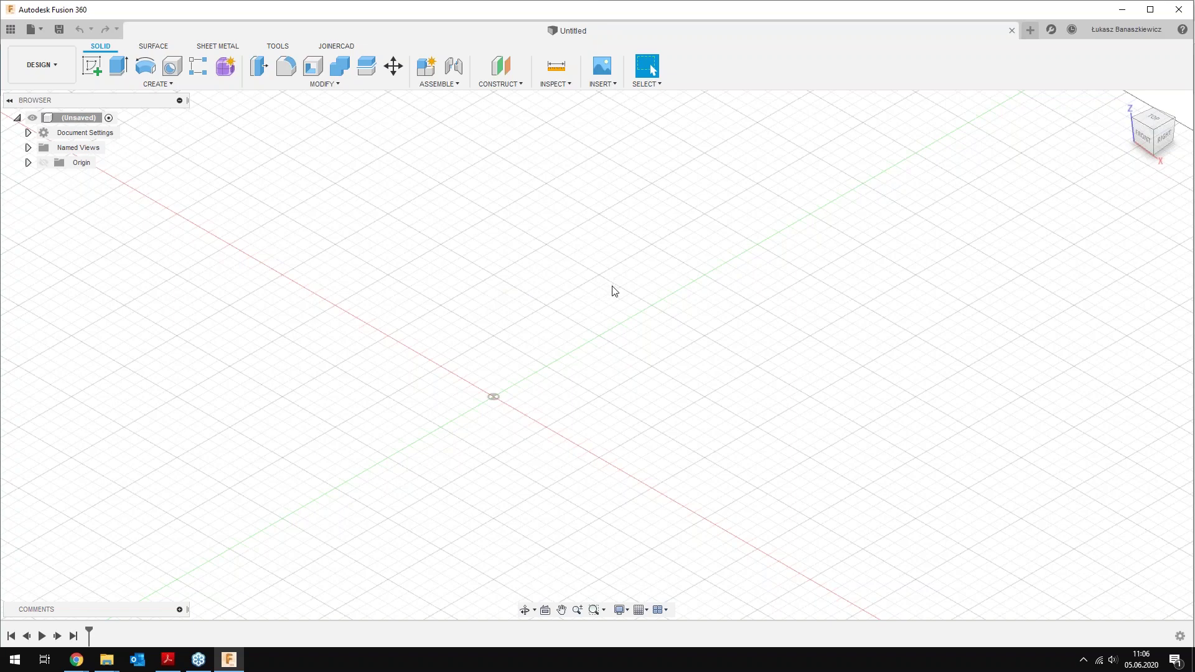
pyautogui.click(601, 84)
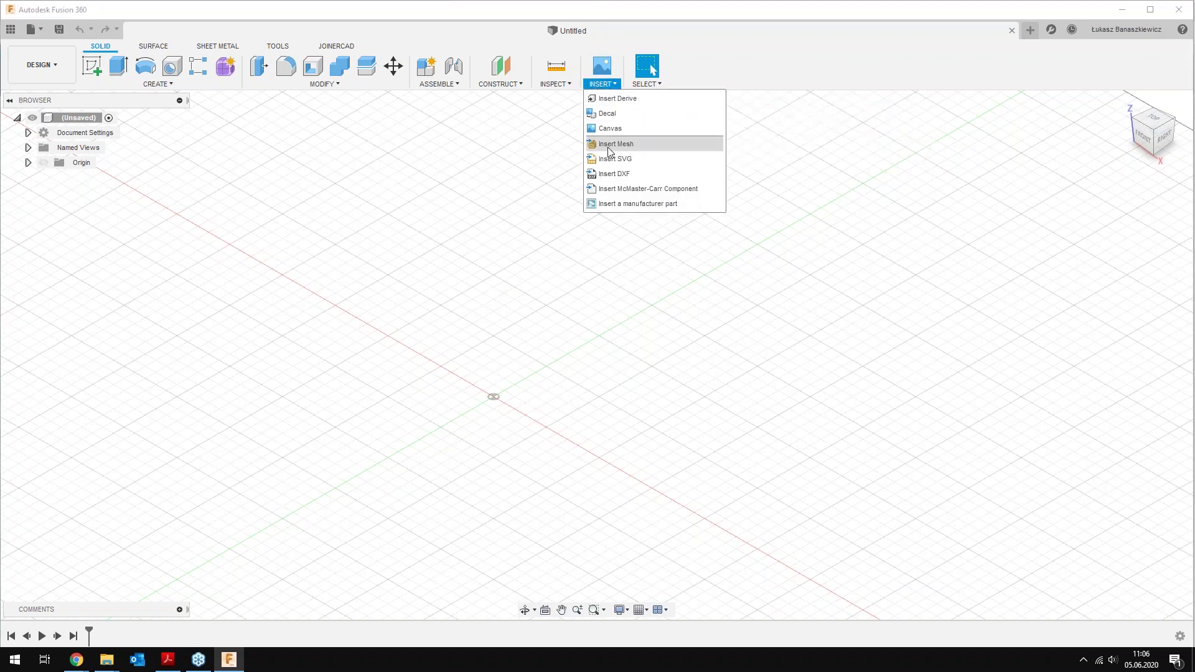
pyautogui.click(627, 128)
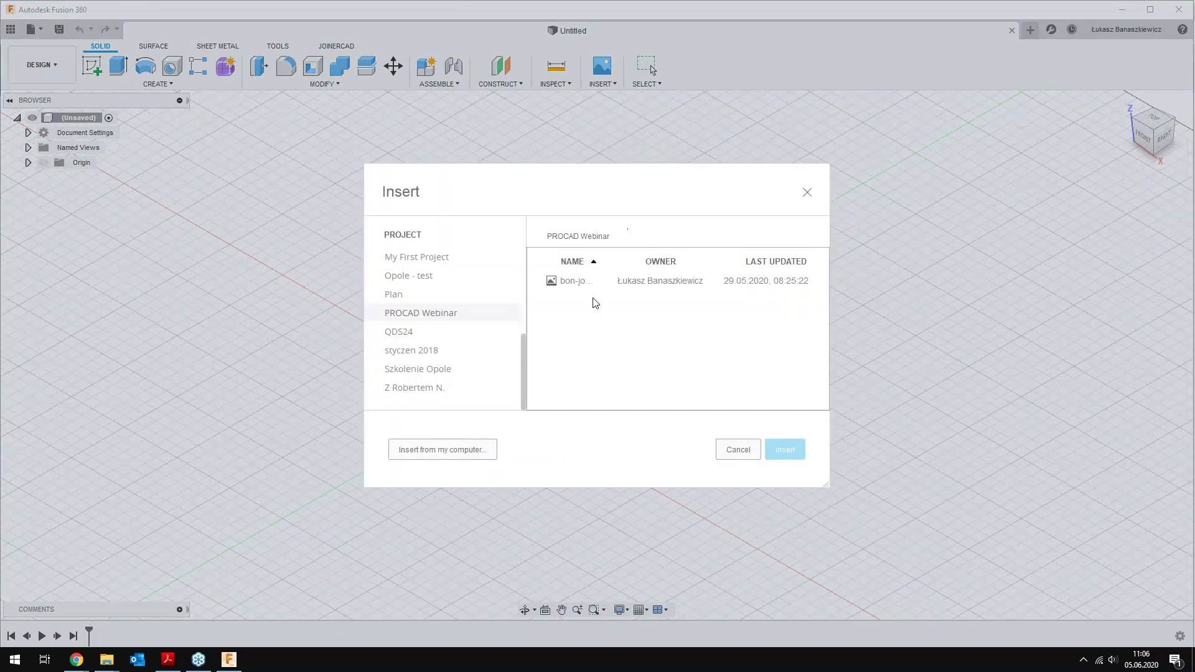
pyautogui.click(578, 283)
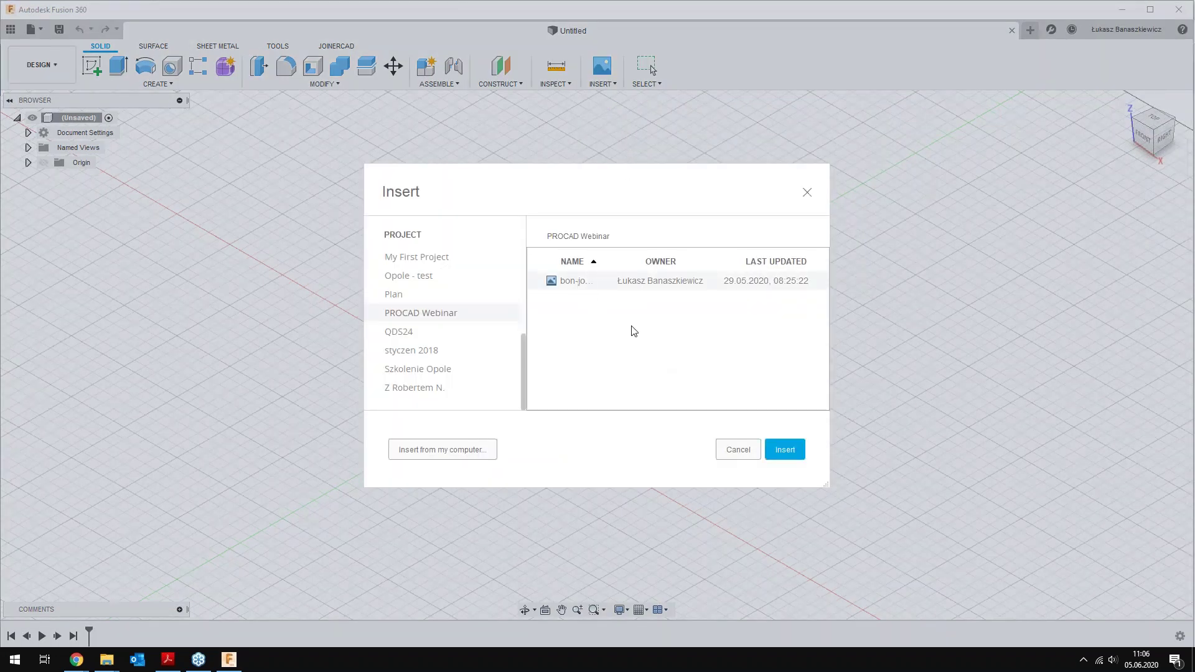
pyautogui.click(785, 450)
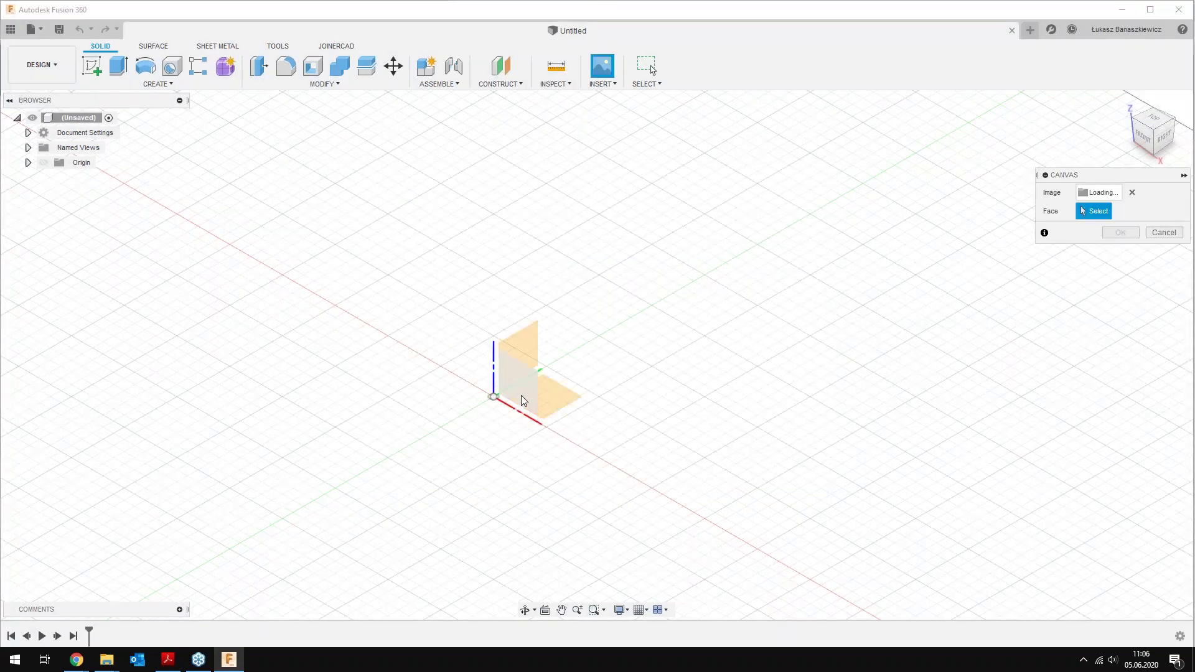
# Place the lamp image canvas on the XZ plane
pyautogui.click(493, 404)
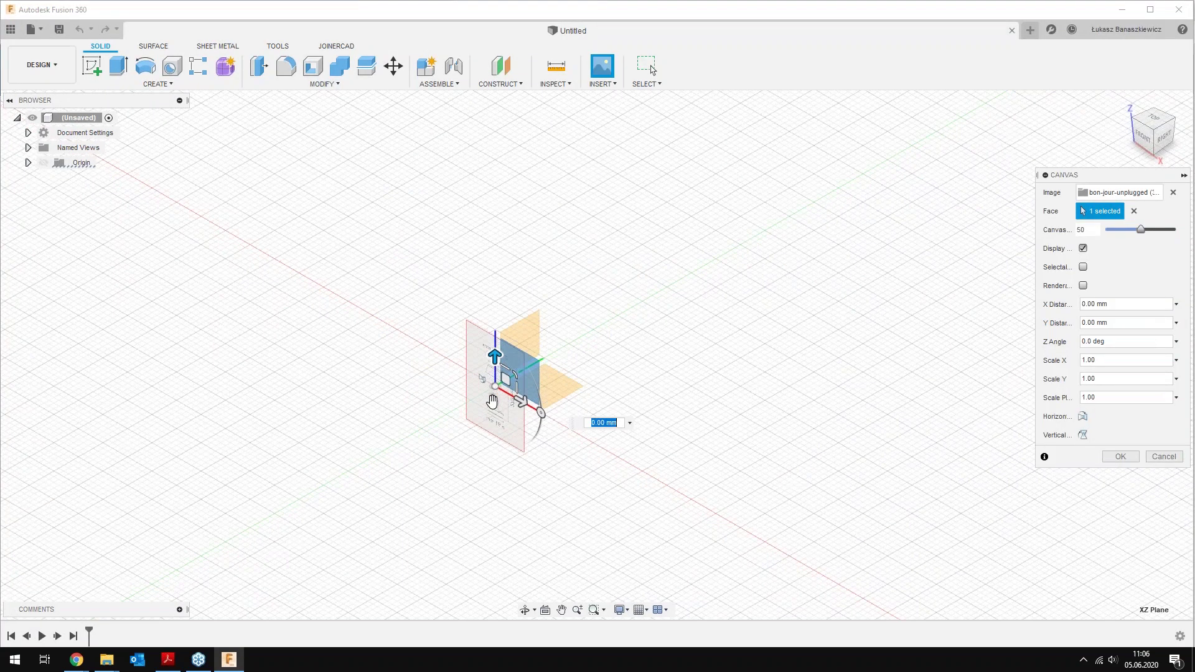
pyautogui.scroll(3, 492, 402)
pyautogui.scroll(3, 492, 402)
pyautogui.scroll(3, 491, 402)
pyautogui.moveTo(587, 435); pyautogui.dragTo(669, 464, button='middle')
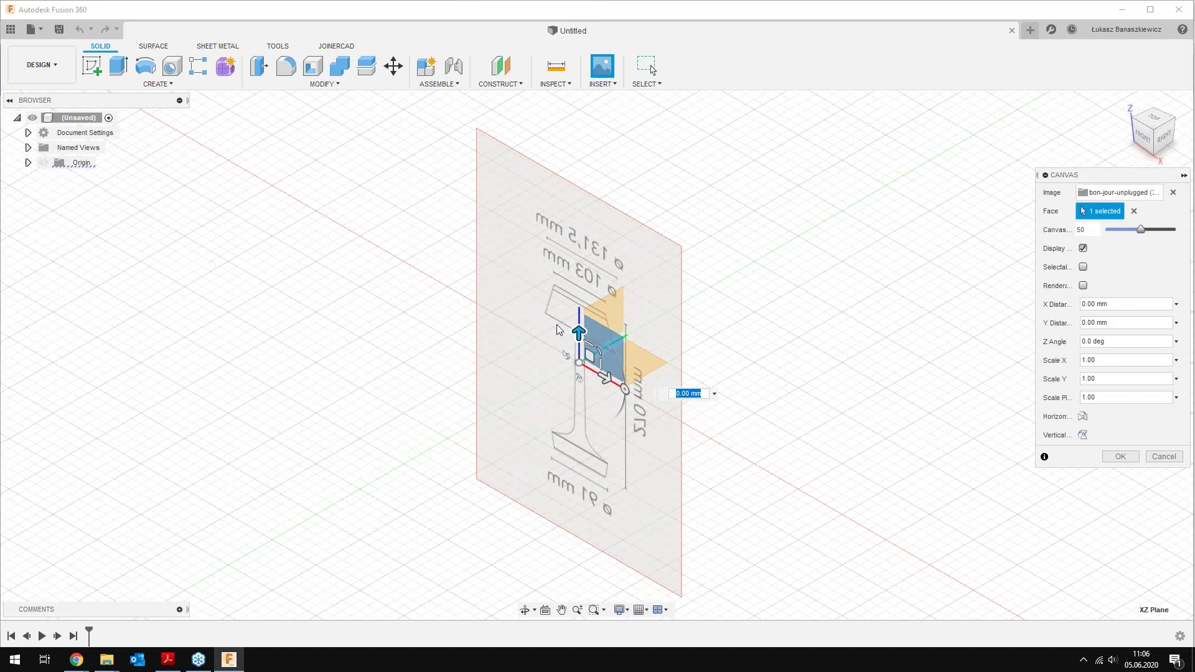
pyautogui.scroll(-2, 558, 330)
pyautogui.scroll(-2, 559, 330)
pyautogui.moveTo(691, 336); pyautogui.dragTo(615, 317, button='middle')
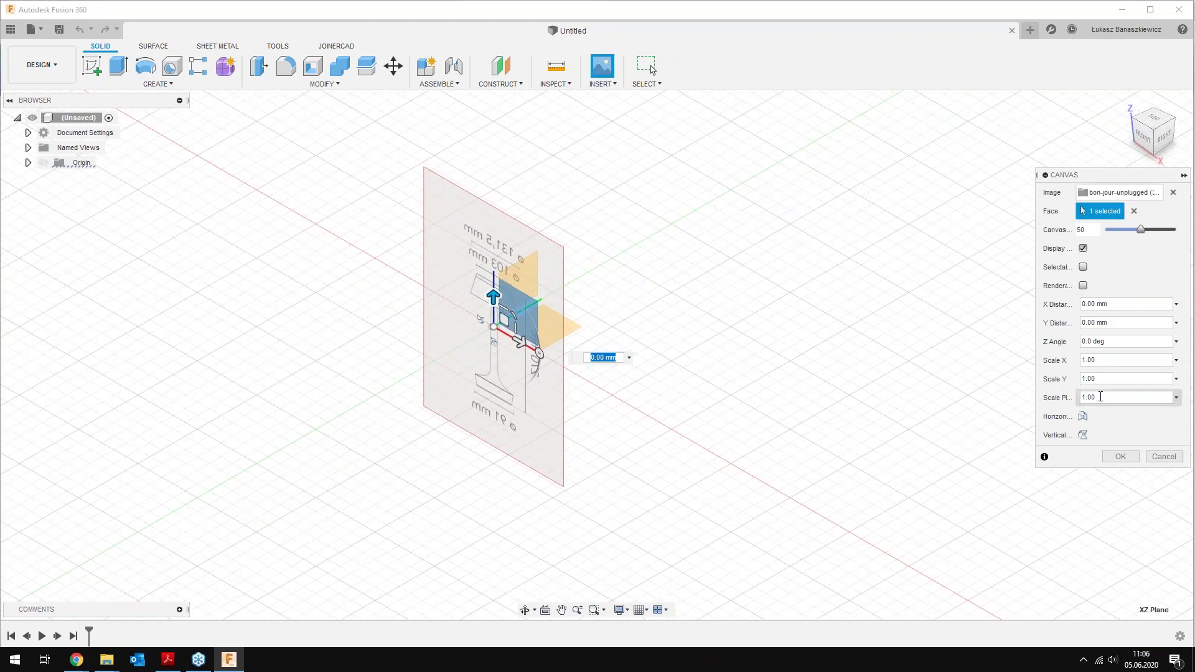
# Set the canvas plane scale to 10, flip it horizontally, and finish the canvas
pyautogui.moveTo(1103, 397); pyautogui.dragTo(1073, 399)
pyautogui.write('10')
pyautogui.press('Tab')
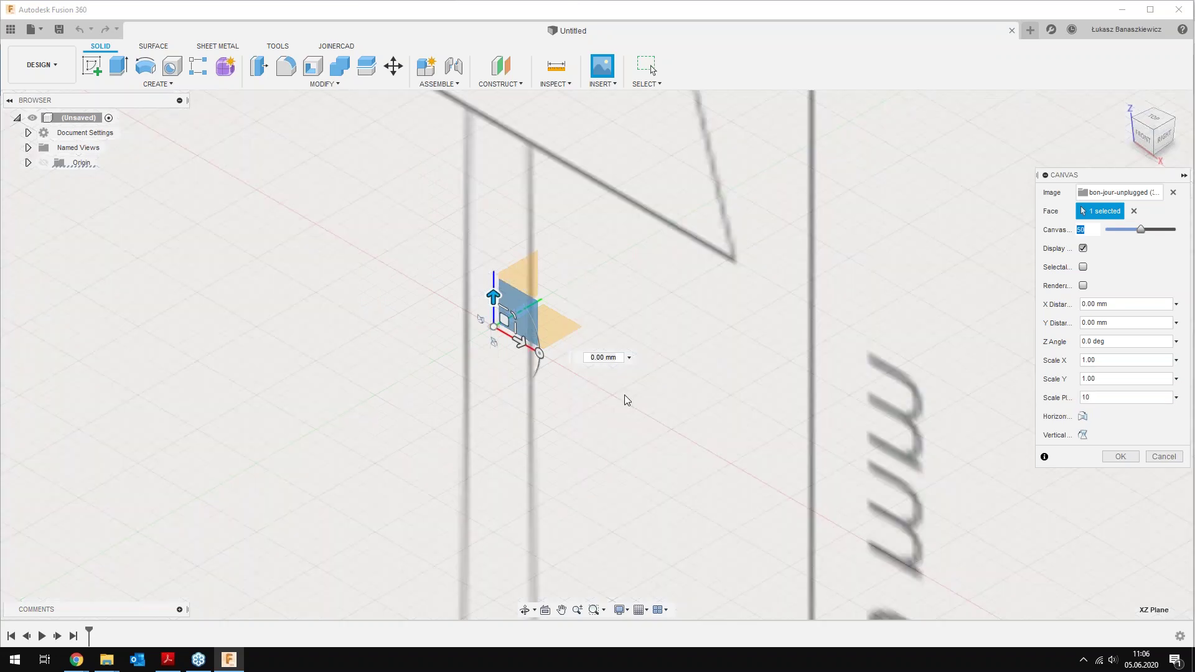
pyautogui.scroll(-2, 547, 295)
pyautogui.scroll(-2, 547, 295)
pyautogui.scroll(-2, 547, 295)
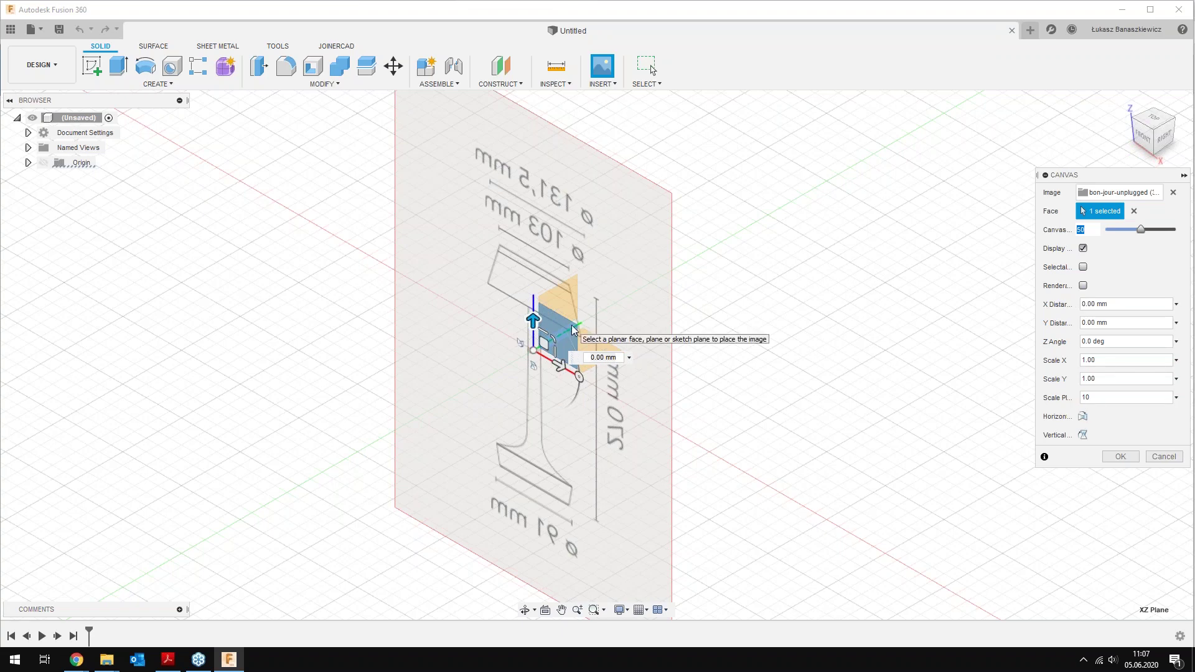
pyautogui.click(1083, 417)
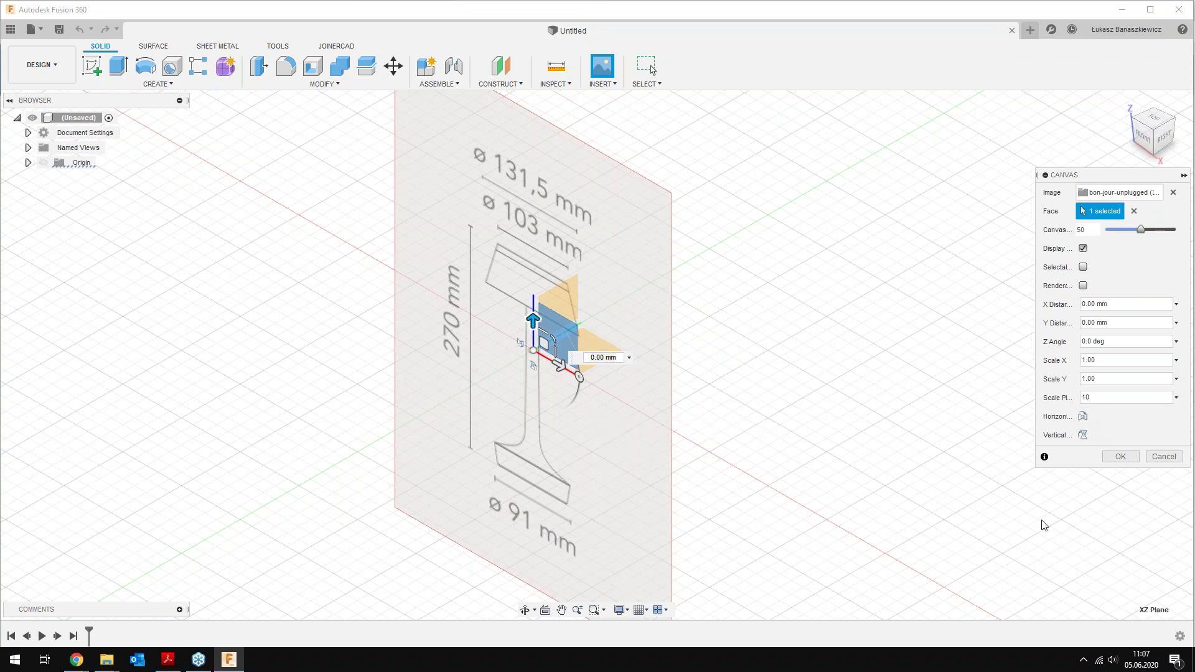
pyautogui.click(1120, 457)
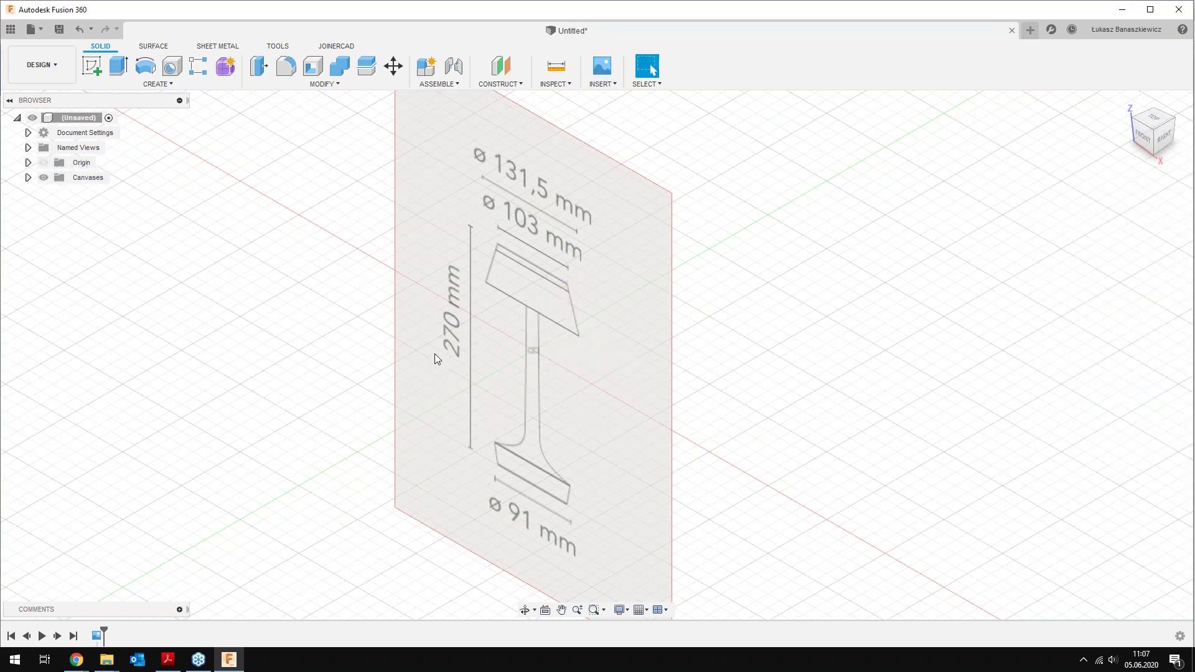
# Switch to the Front view and bring up the bon-jour-unplugged (3) canvas's context menu
pyautogui.scroll(-1, 434, 353)
pyautogui.scroll(-1, 439, 368)
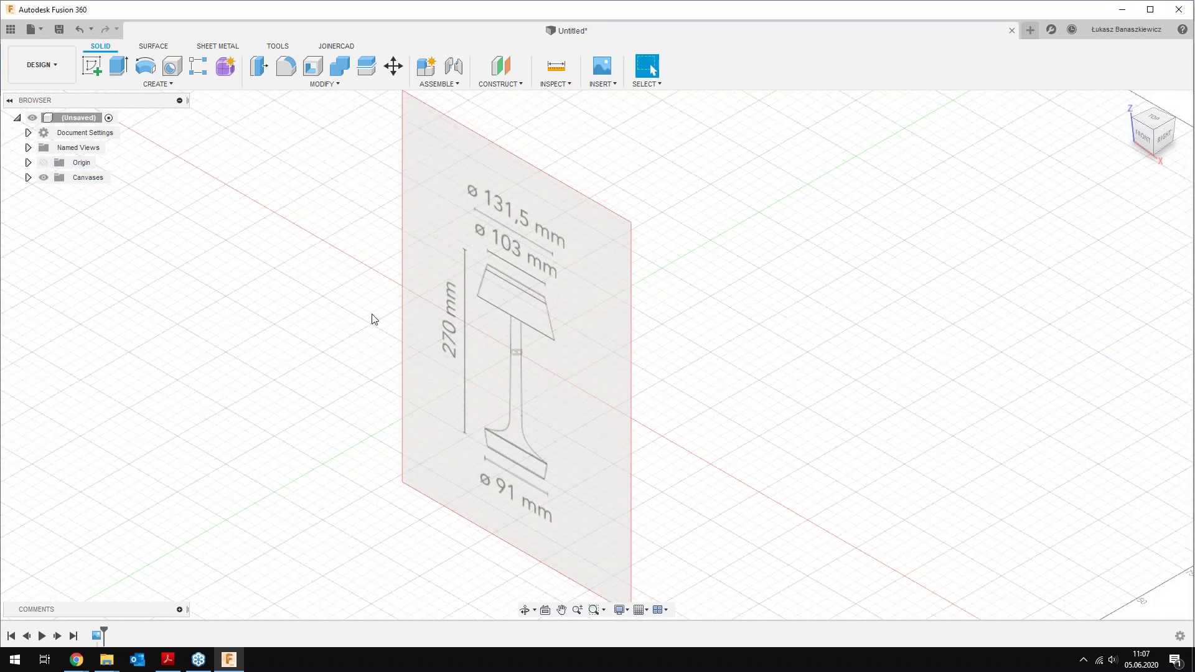
pyautogui.moveTo(1152, 130)
pyautogui.click(1143, 134)
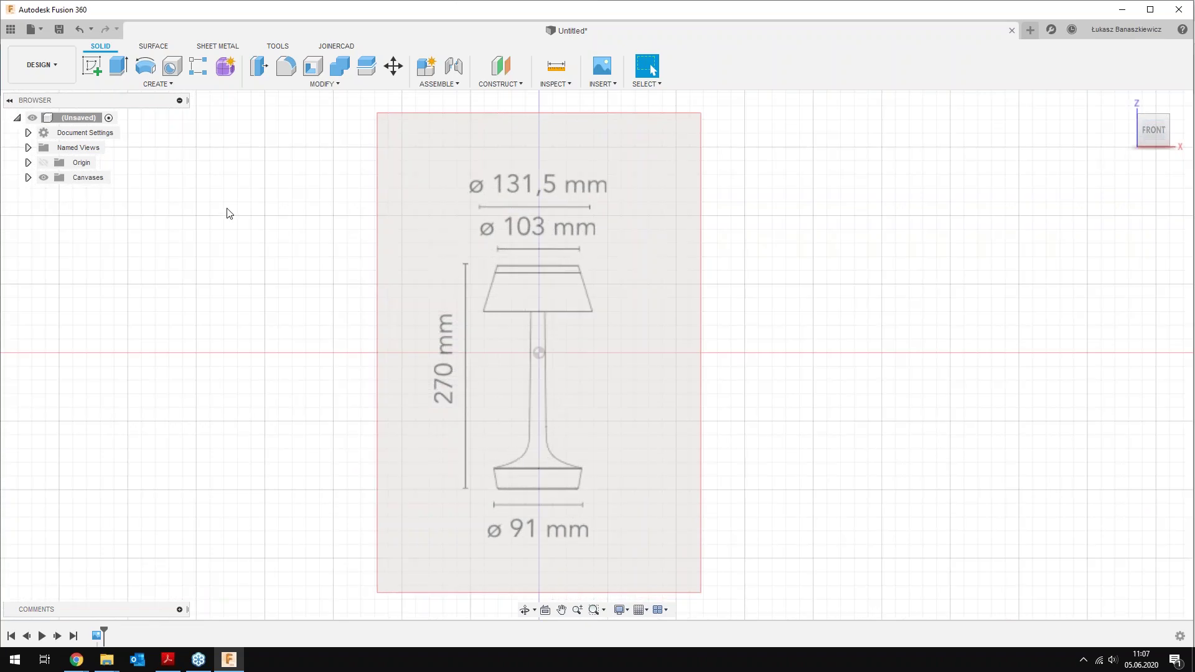
pyautogui.click(28, 178)
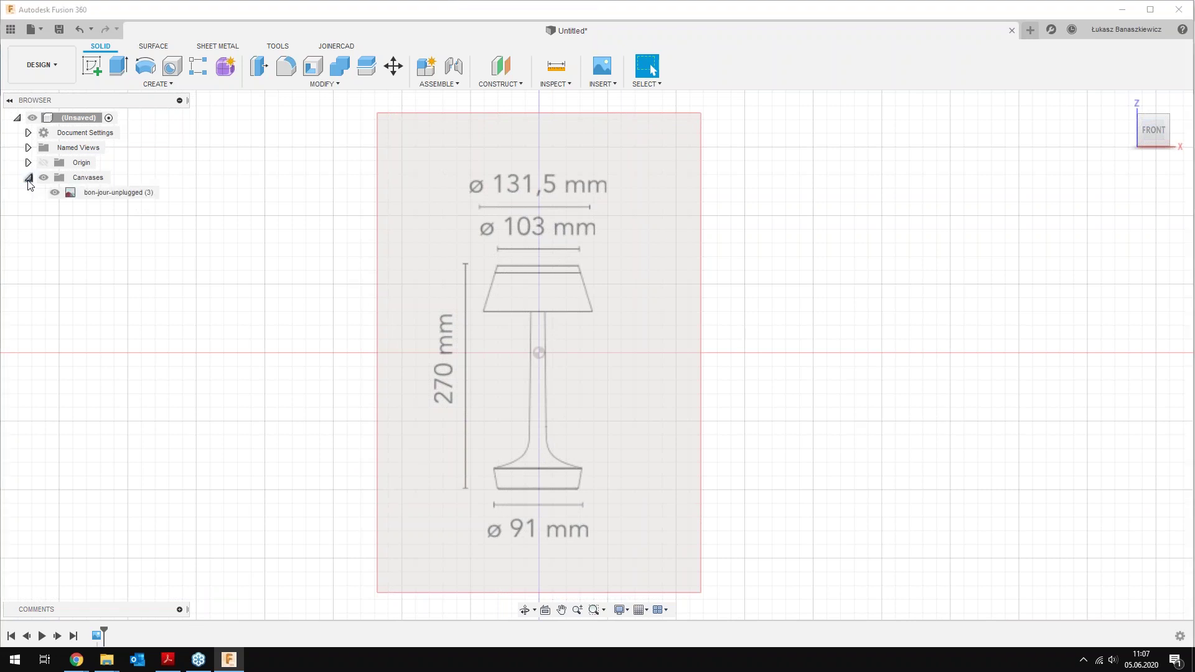
pyautogui.click(104, 193)
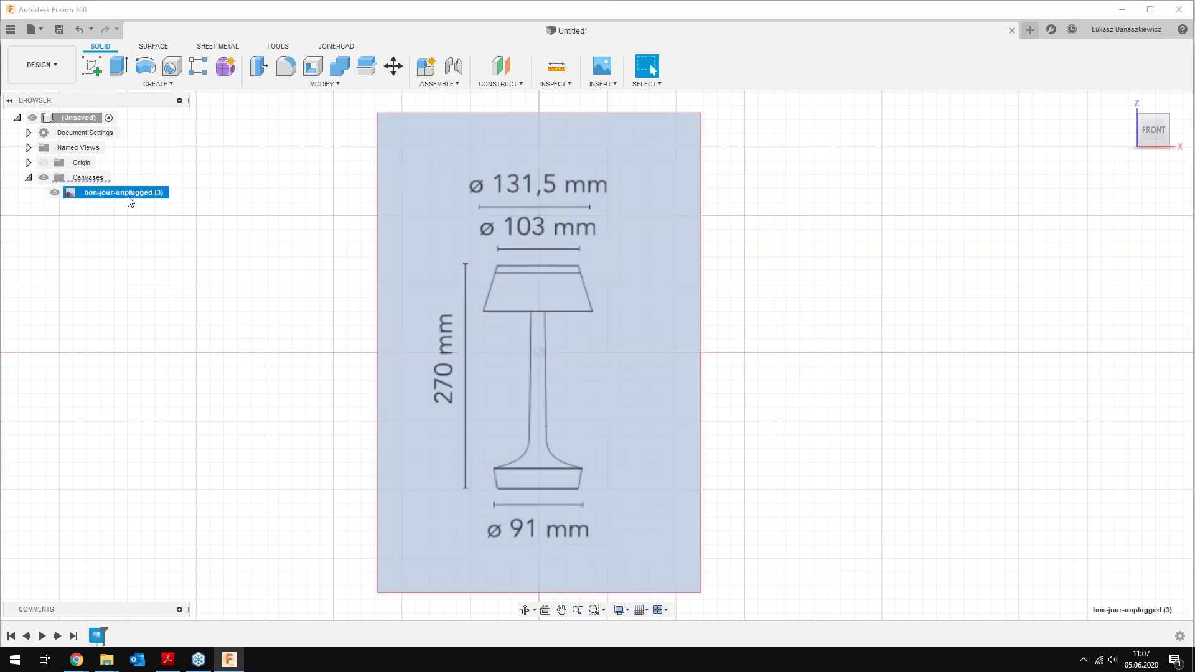
pyautogui.rightClick(129, 201)
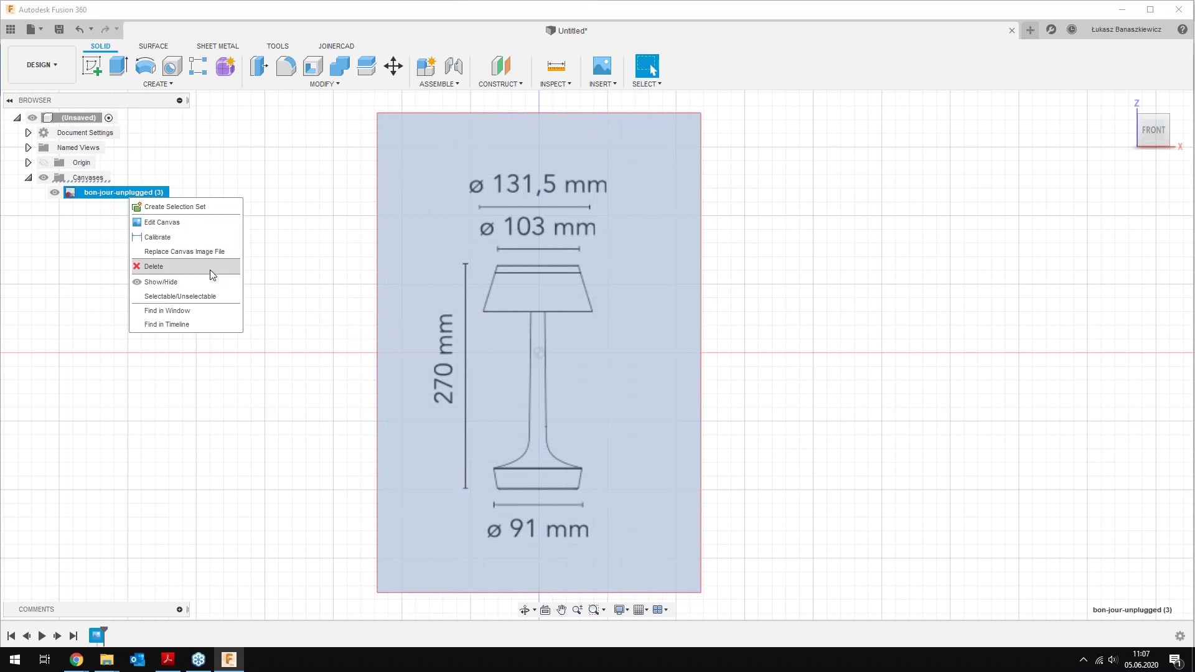
# Start Calibrate and pick the bottom and top ends of the 270 mm height line
pyautogui.click(165, 240)
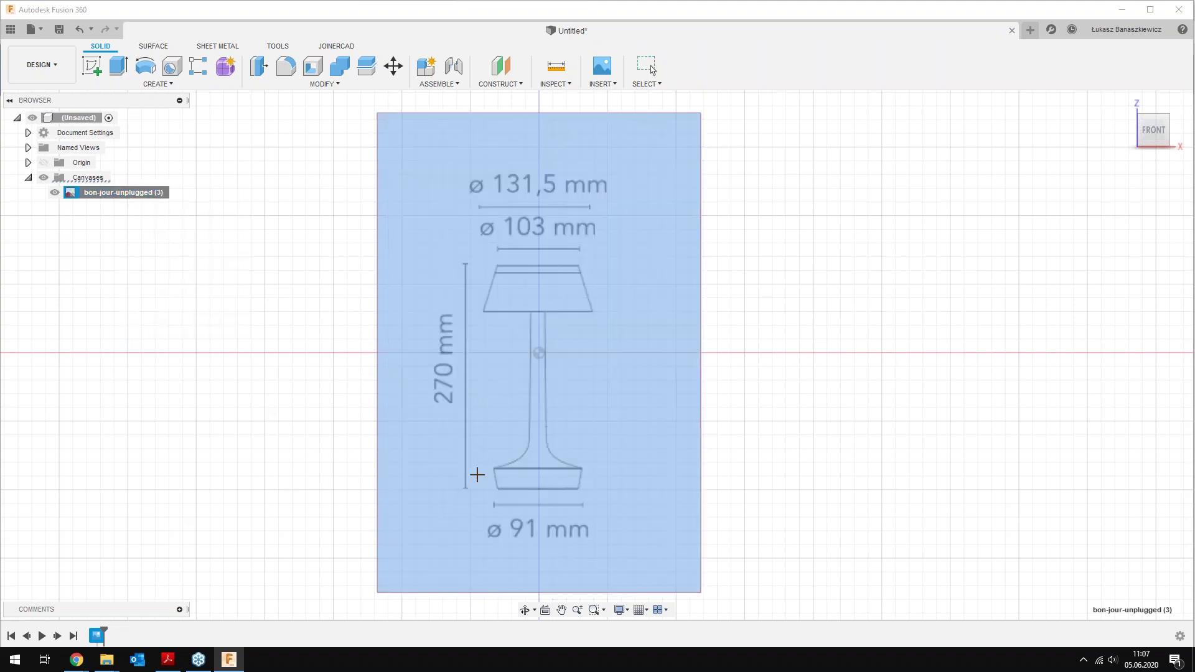
pyautogui.scroll(2, 457, 484)
pyautogui.scroll(3, 461, 488)
pyautogui.scroll(3, 464, 493)
pyautogui.scroll(2, 463, 493)
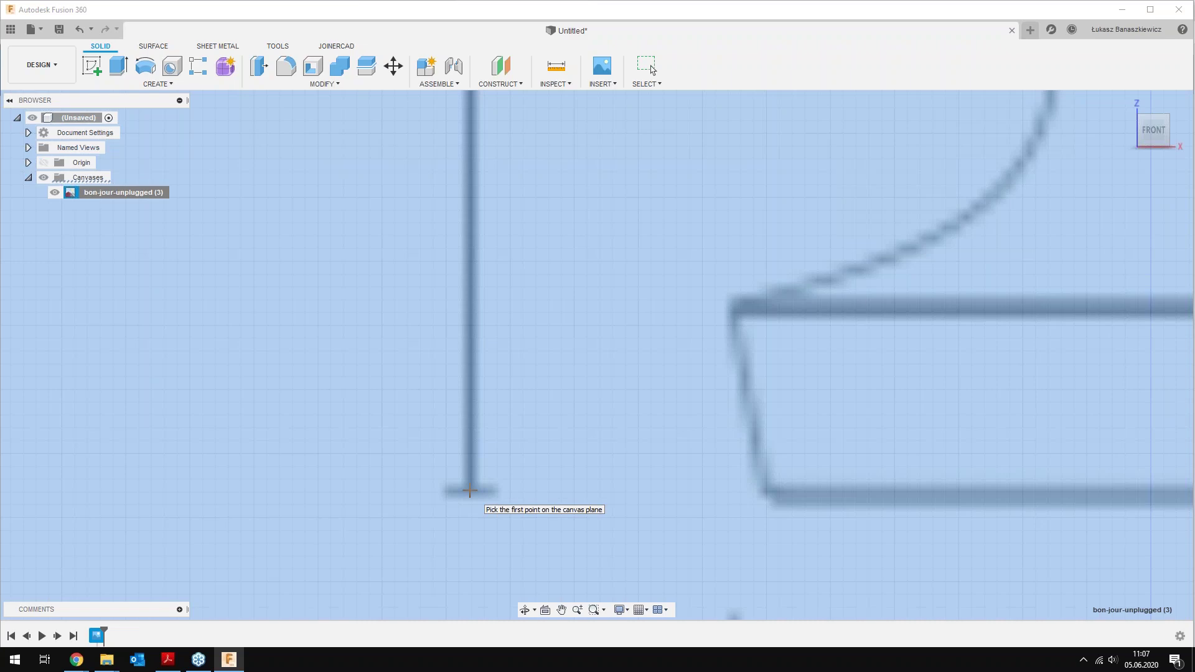
pyautogui.click(470, 492)
pyautogui.scroll(-2, 470, 489)
pyautogui.scroll(-3, 470, 476)
pyautogui.scroll(-3, 470, 398)
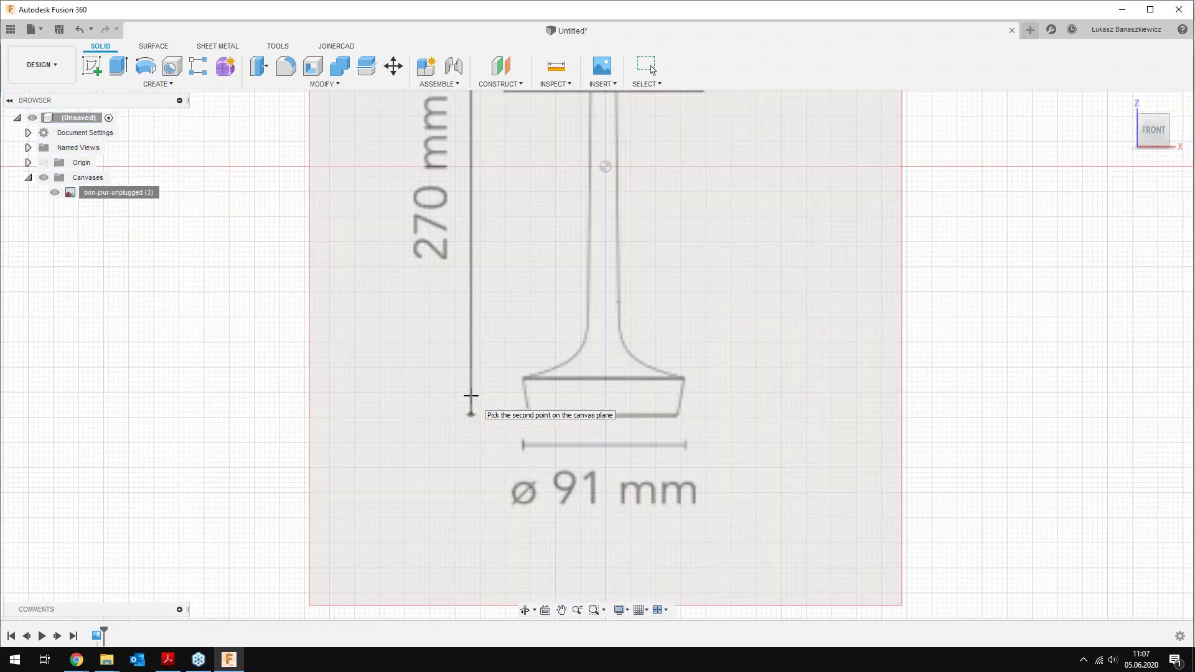
pyautogui.scroll(-2, 471, 396)
pyautogui.scroll(2, 471, 100)
pyautogui.scroll(2, 470, 99)
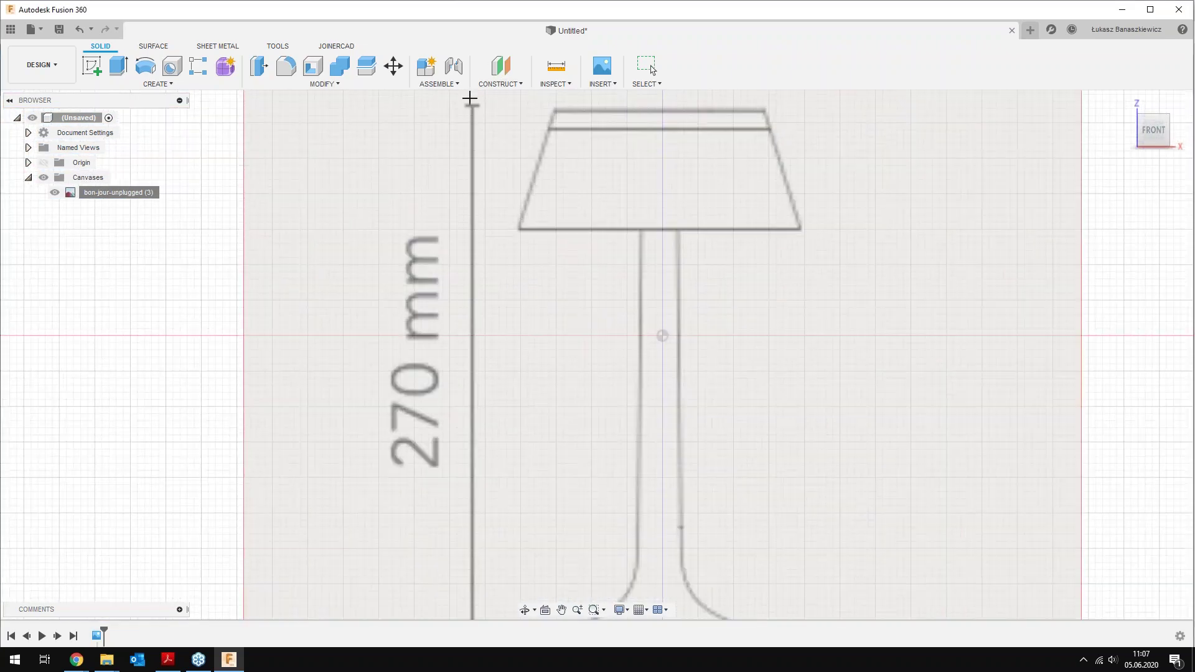
pyautogui.scroll(3, 470, 99)
pyautogui.scroll(2, 474, 112)
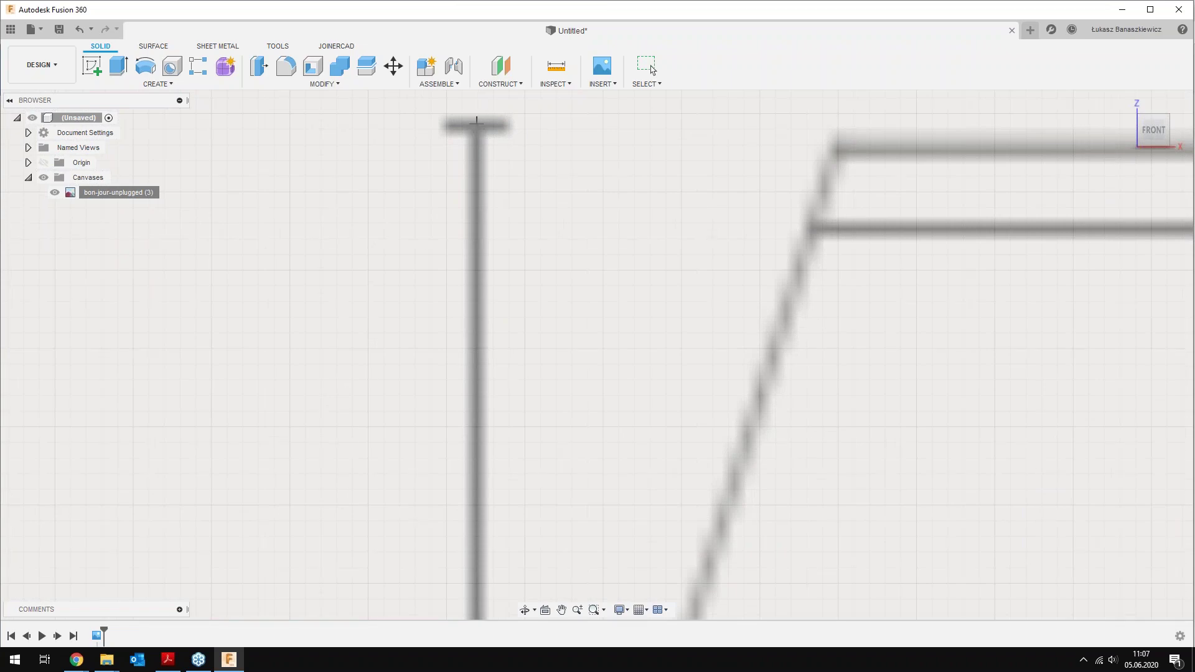
pyautogui.click(474, 123)
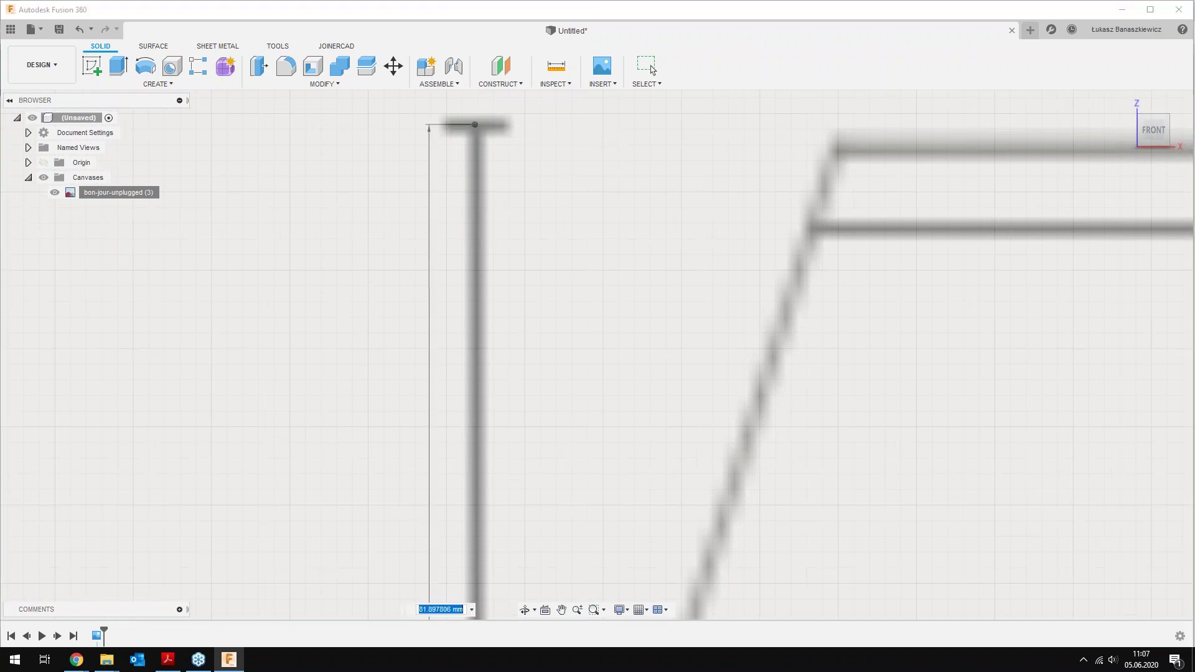
# Enter 270 mm as the calibrated length of the height line
pyautogui.scroll(-2, 514, 236)
pyautogui.scroll(-1, 514, 235)
pyautogui.scroll(-2, 514, 235)
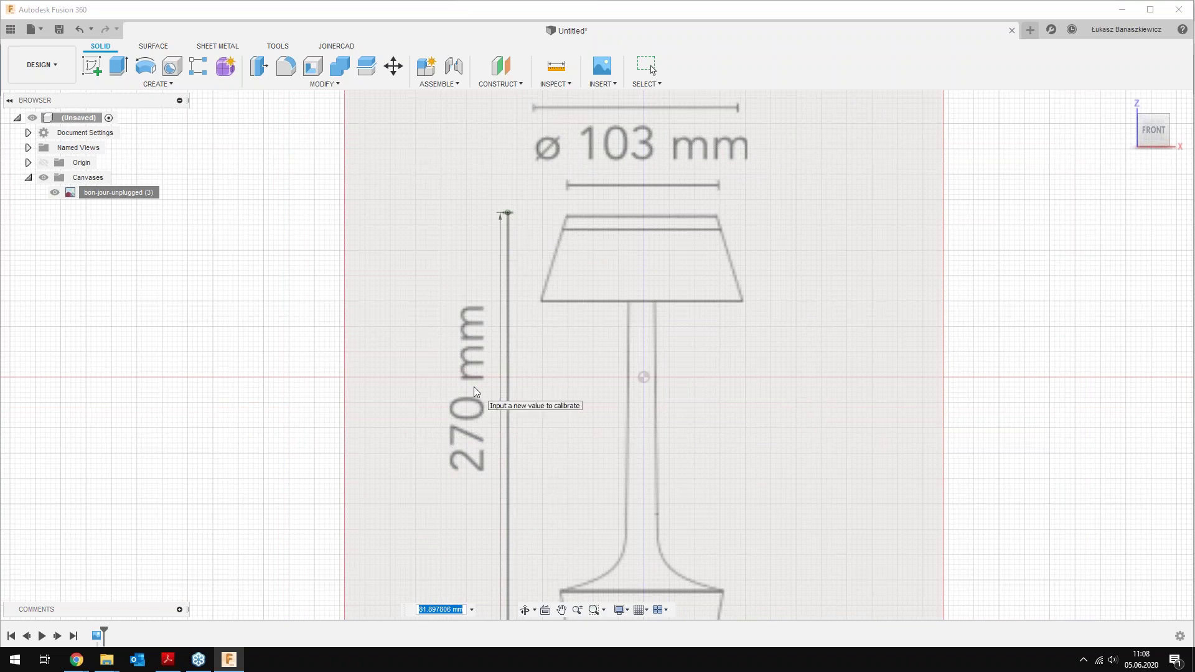
pyautogui.write('270')
pyautogui.press('Return')
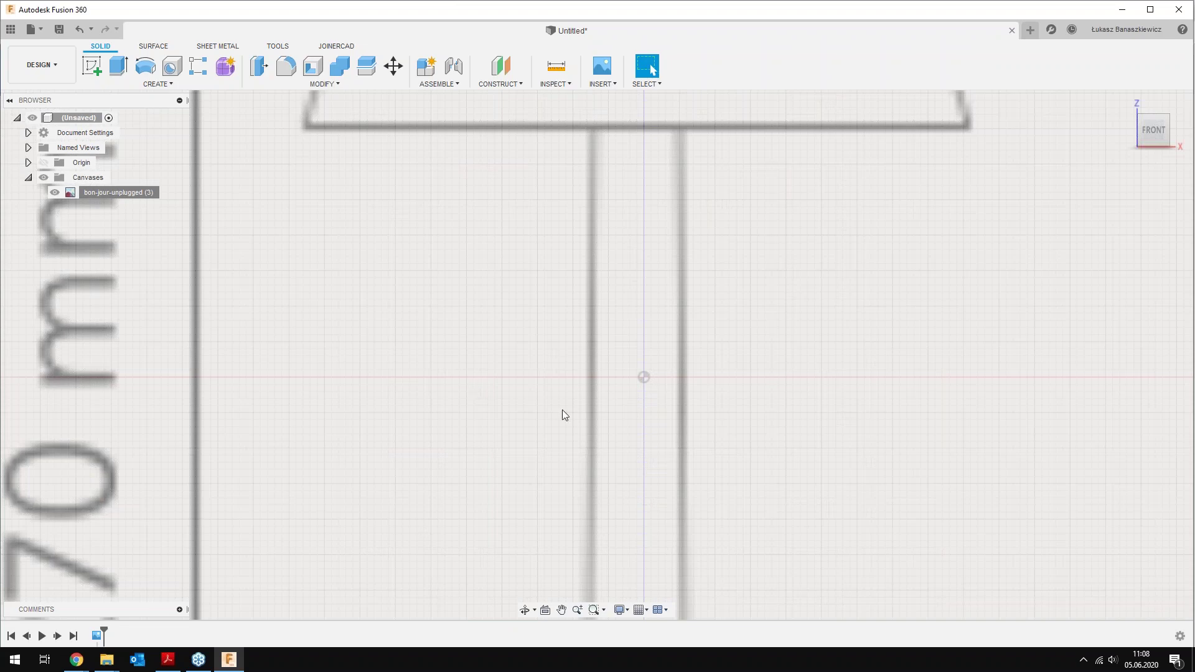
pyautogui.scroll(-1, 604, 327)
pyautogui.scroll(-3, 577, 314)
pyautogui.scroll(-3, 553, 311)
pyautogui.scroll(-1, 567, 340)
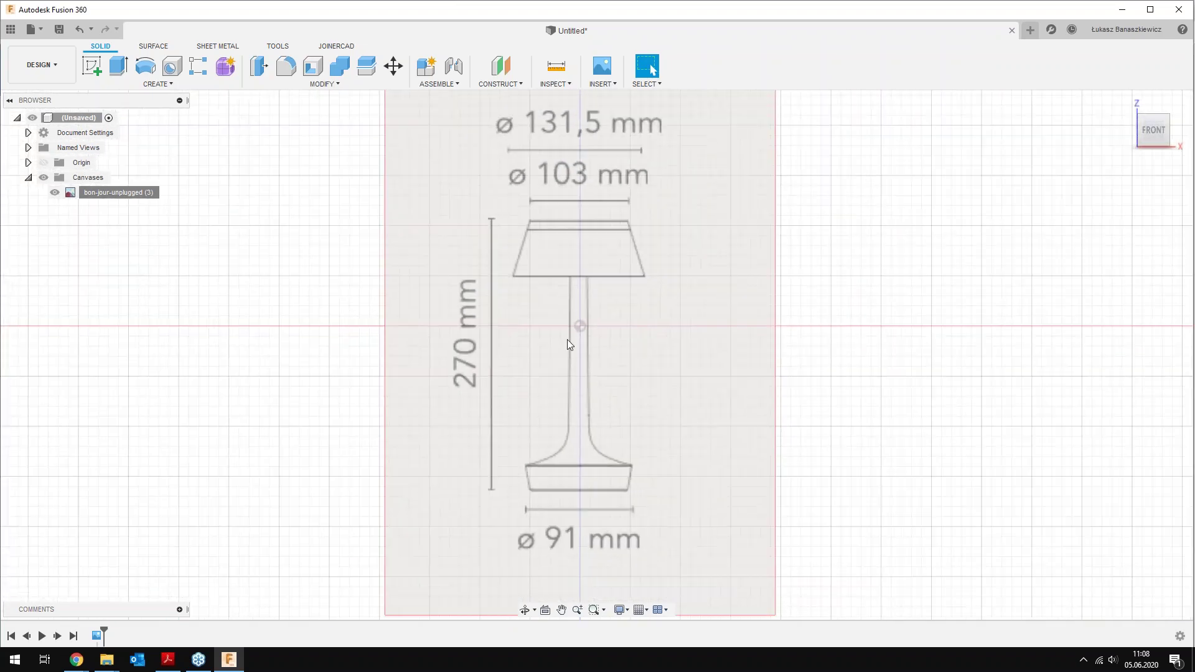
pyautogui.scroll(-2, 566, 338)
pyautogui.scroll(-1, 536, 353)
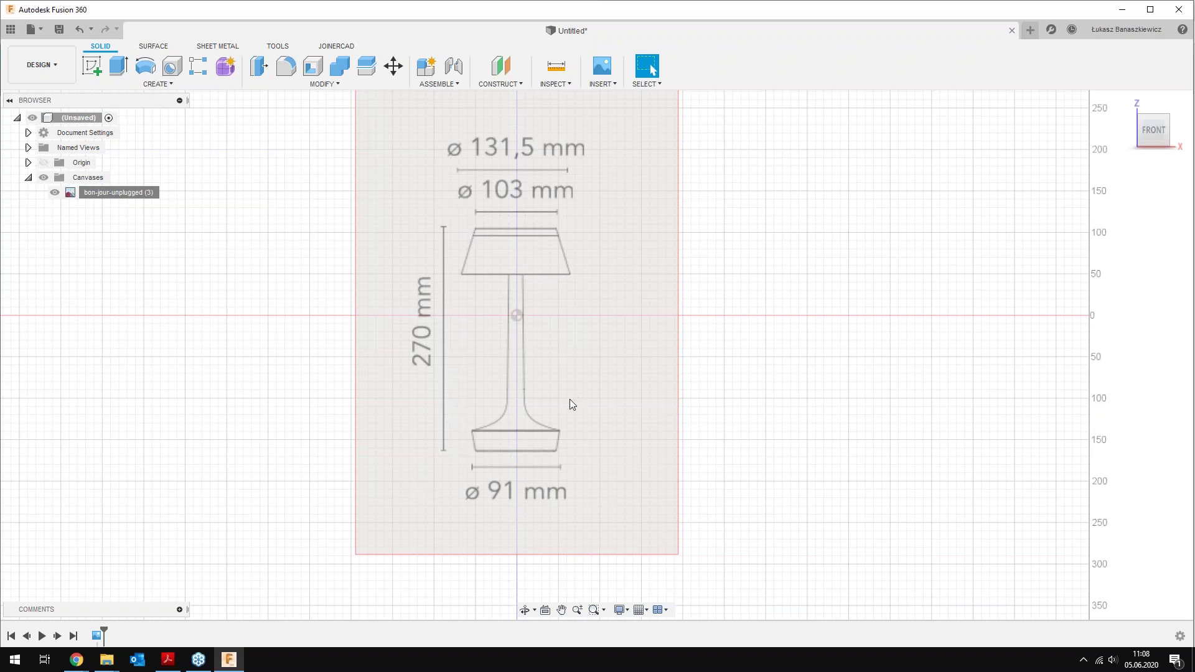
# Edit the canvas to move the lamp image 165 mm so its base sits on the origin
pyautogui.rightClick(125, 195)
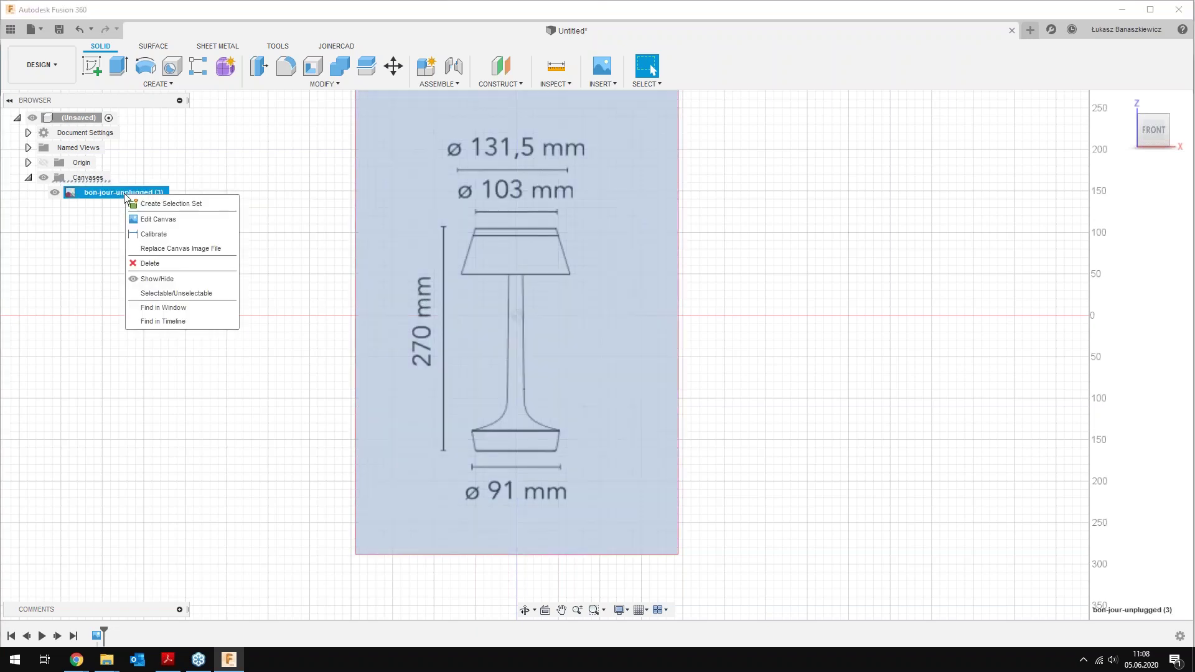
pyautogui.click(182, 223)
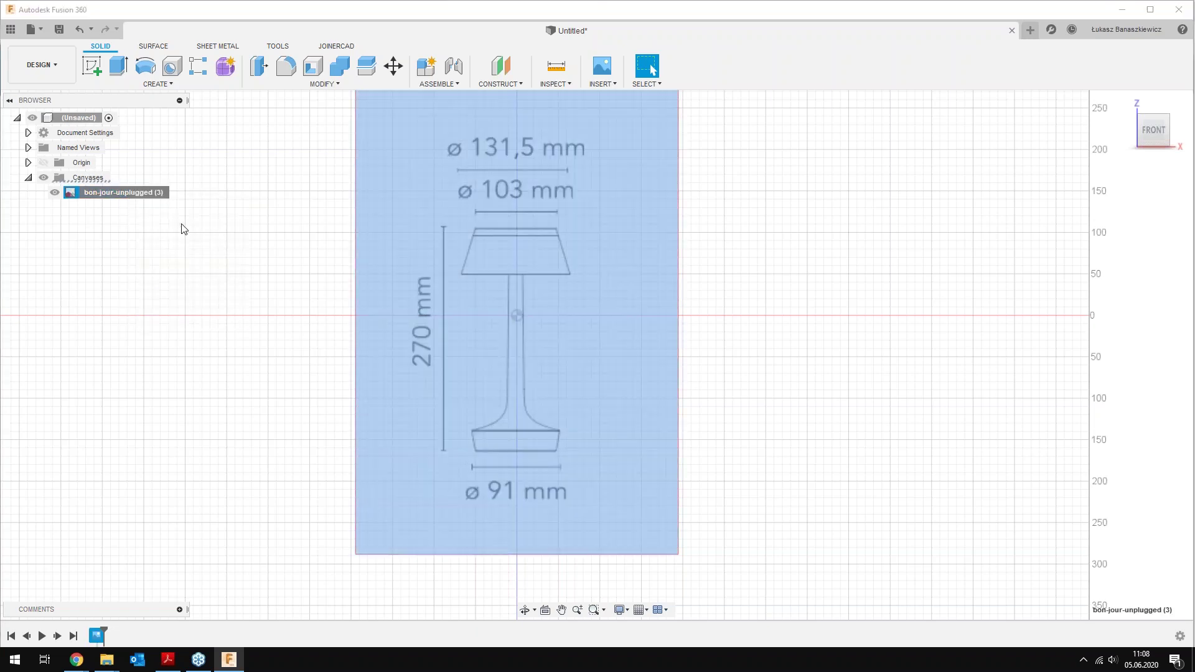
pyautogui.moveTo(517, 277); pyautogui.dragTo(512, 142)
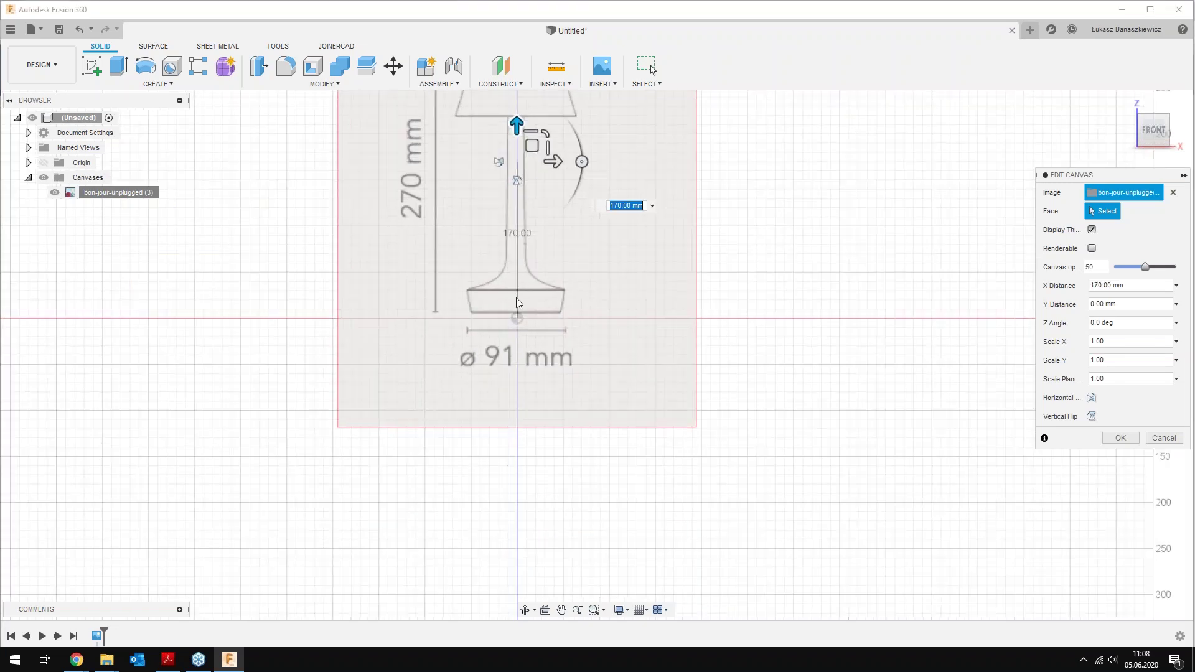
pyautogui.scroll(2, 516, 298)
pyautogui.scroll(2, 533, 312)
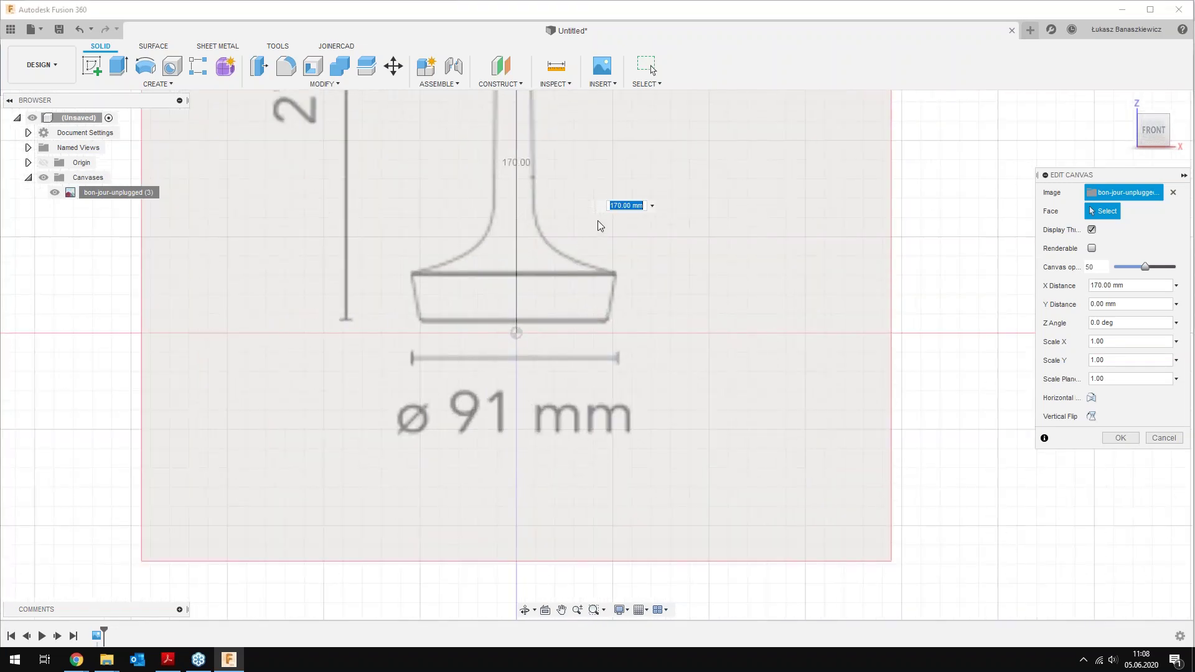
pyautogui.write('165')
pyautogui.press('Tab')
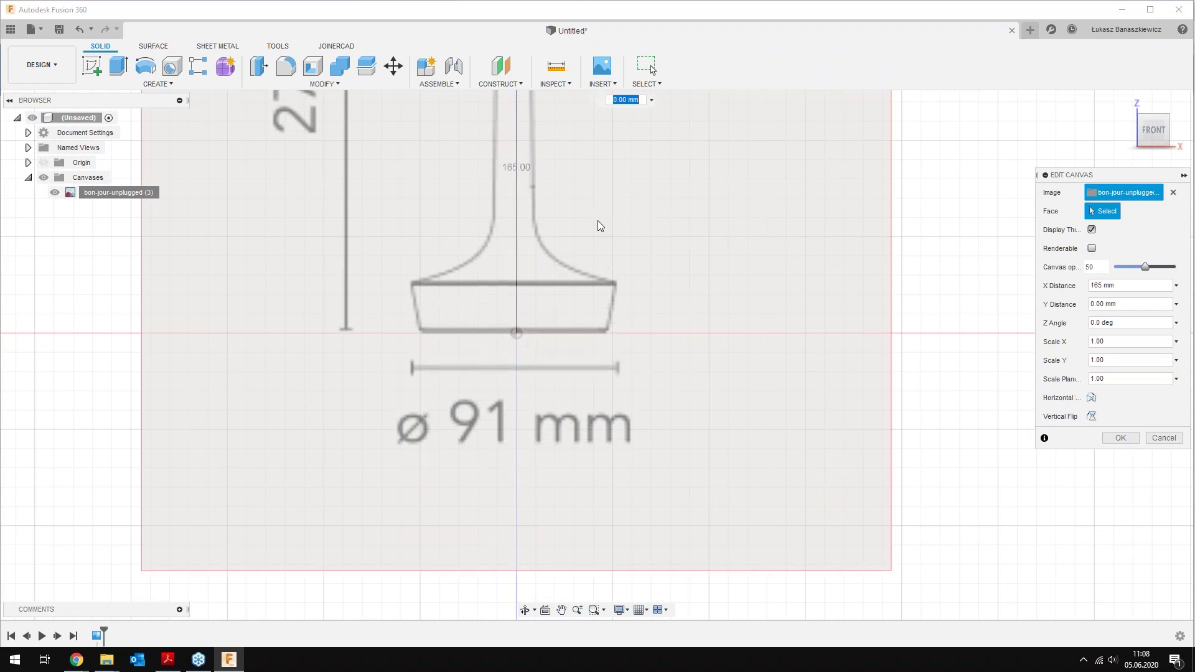
pyautogui.scroll(-2, 584, 298)
pyautogui.scroll(-2, 580, 314)
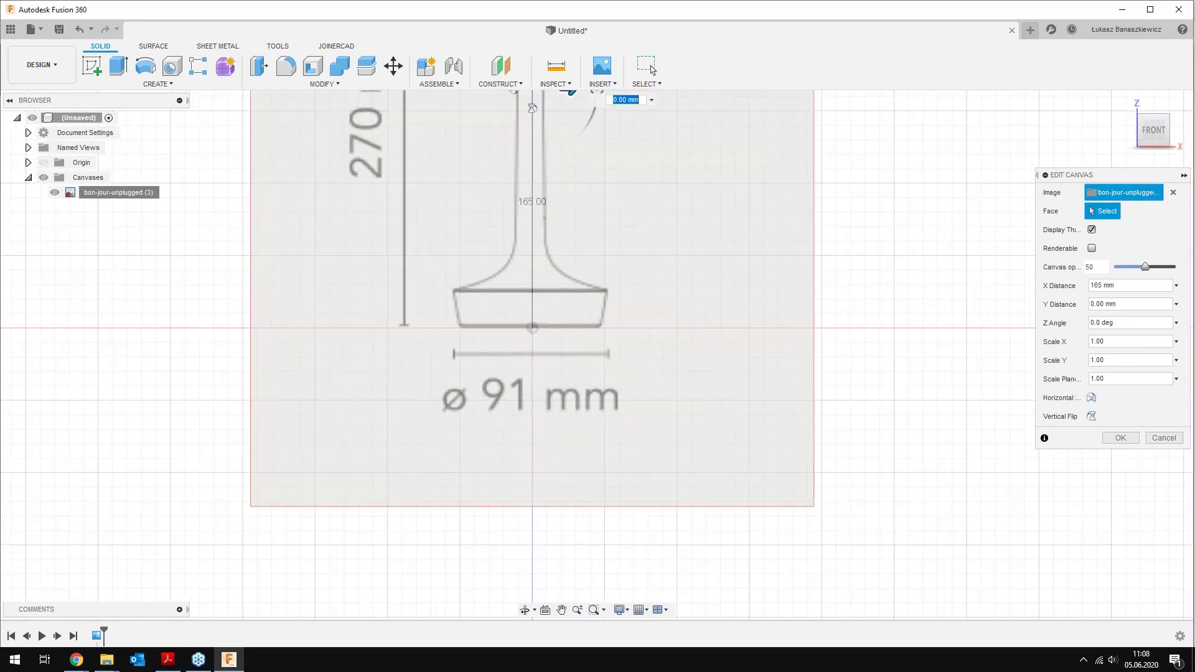
pyautogui.moveTo(580, 314); pyautogui.dragTo(560, 373, button='middle')
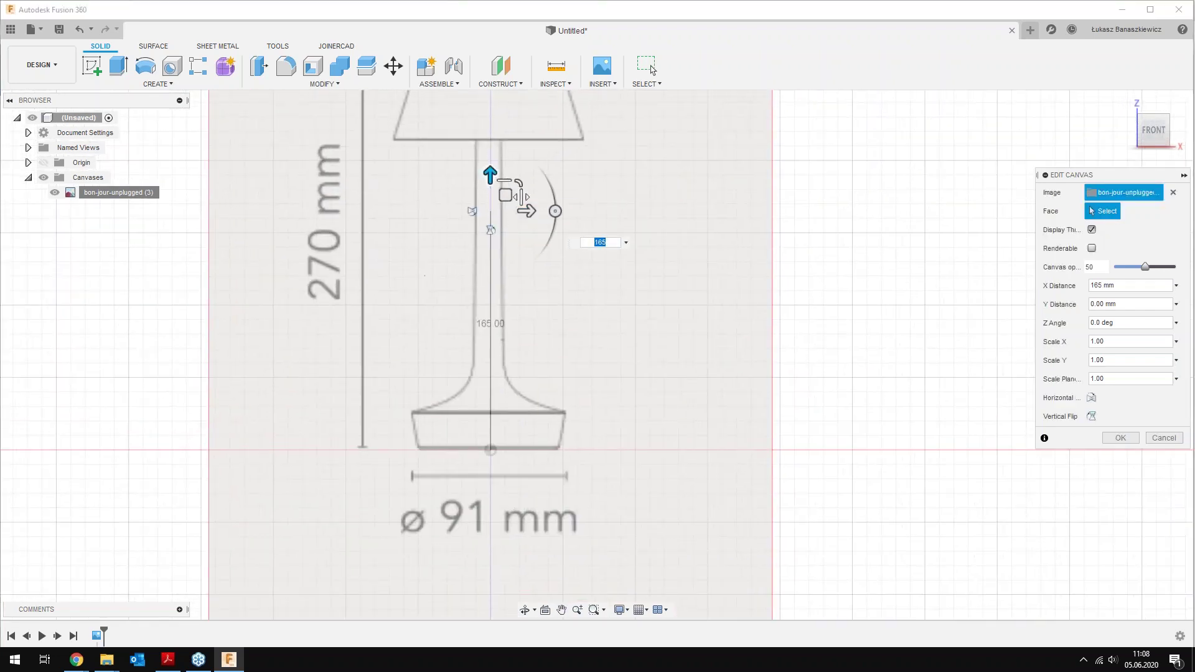
pyautogui.press('Return')
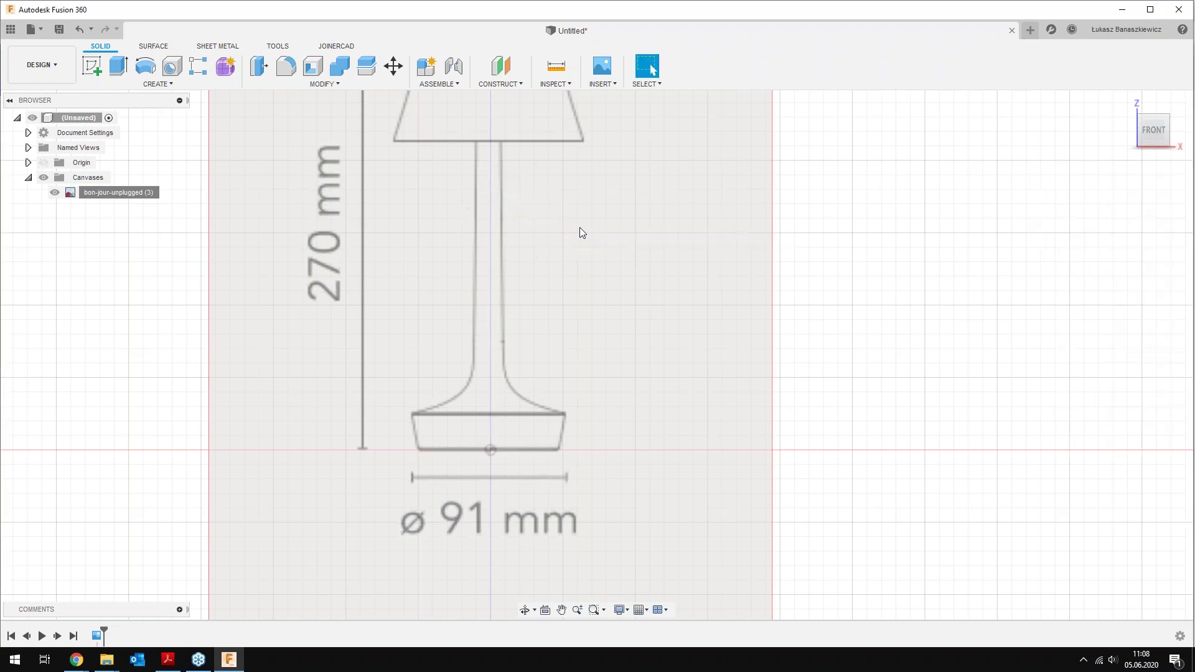
# Edit the canvas position with a 2 mm offset and a 1 mm sideways offset
pyautogui.rightClick(145, 191)
pyautogui.click(180, 215)
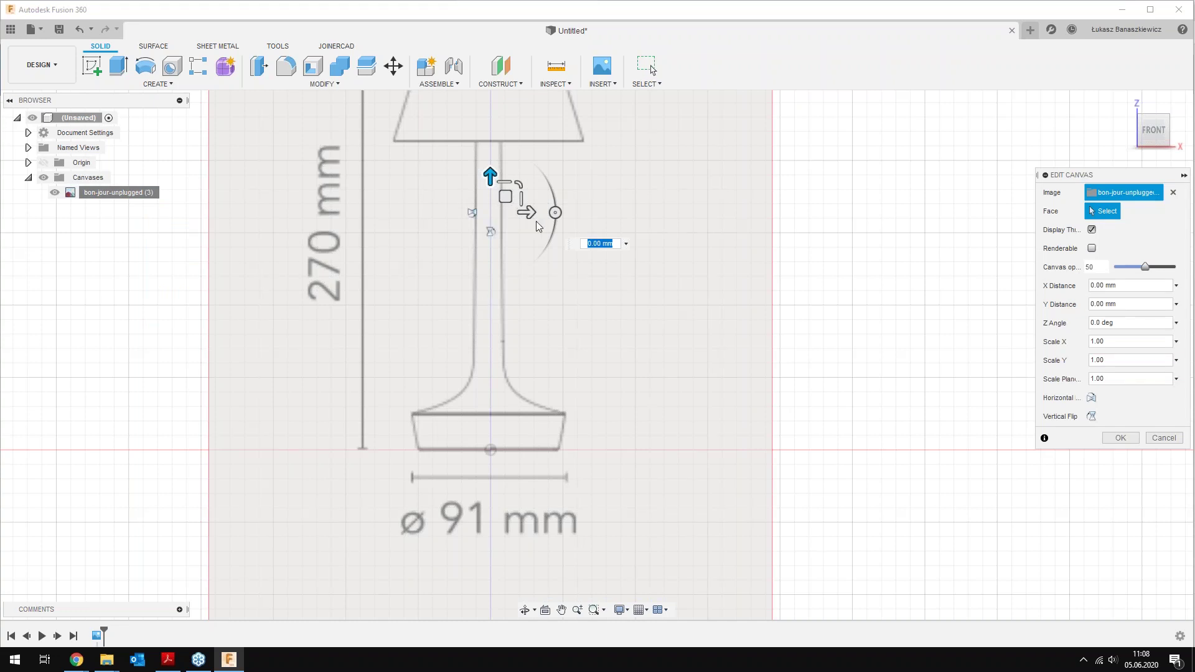
pyautogui.scroll(2, 524, 411)
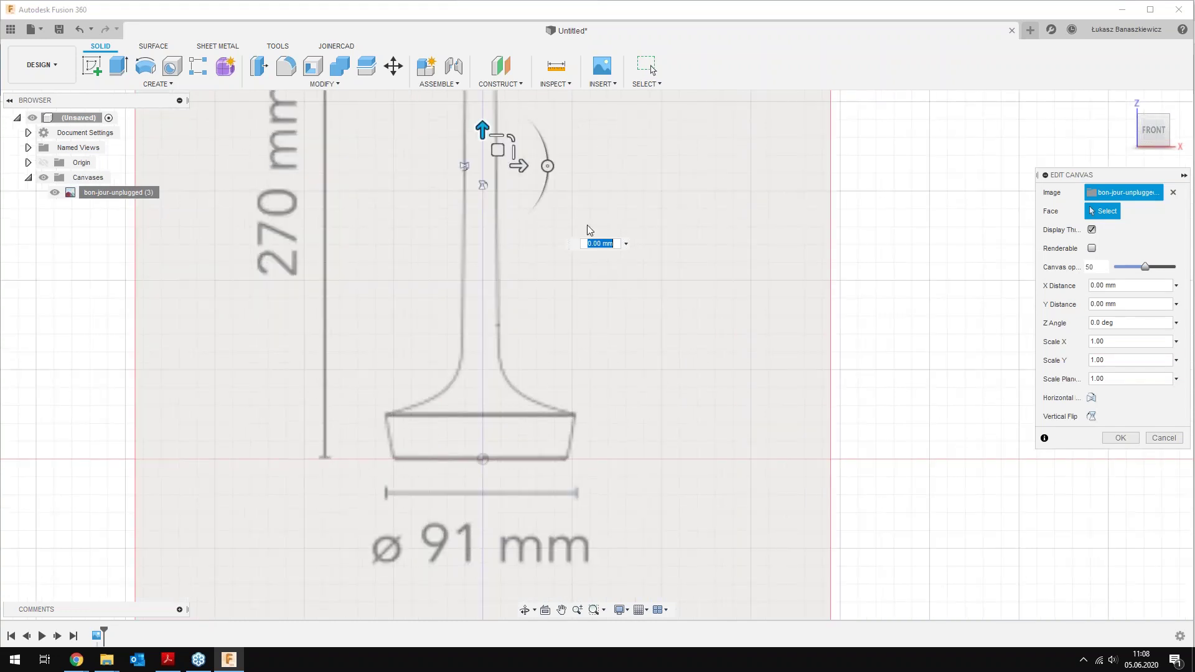
pyautogui.write('2')
pyautogui.press('Tab')
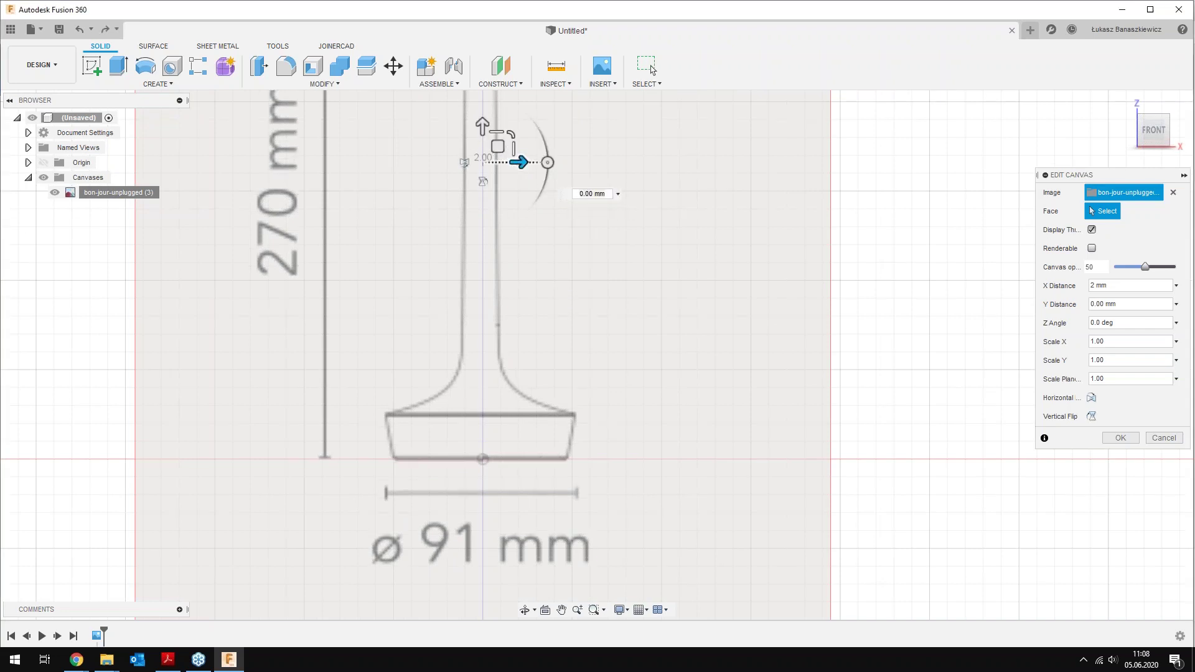
pyautogui.moveTo(520, 162); pyautogui.dragTo(537, 163)
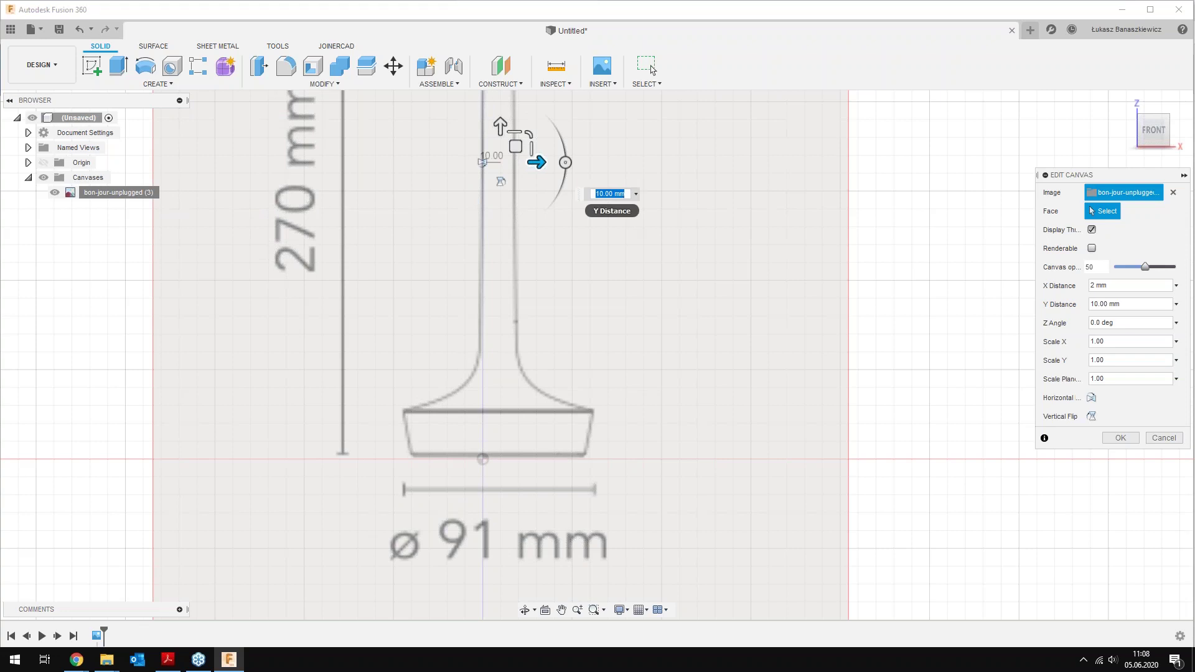
pyautogui.write('1')
pyautogui.press('Tab')
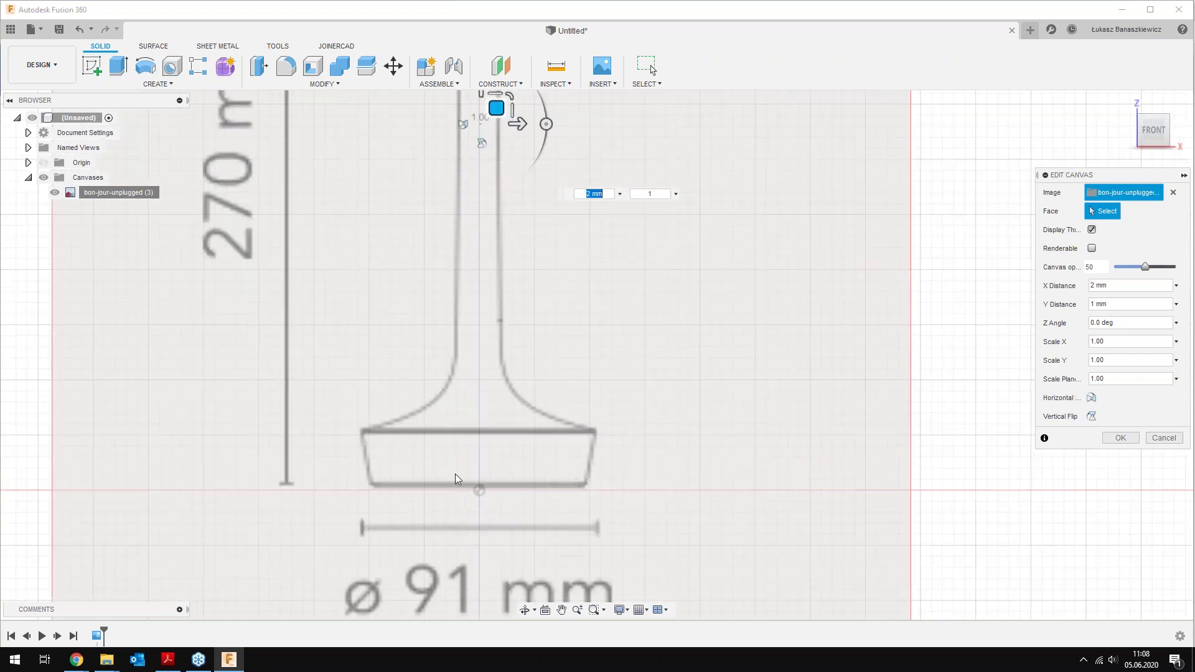
pyautogui.scroll(2, 480, 480)
pyautogui.scroll(-1, 564, 341)
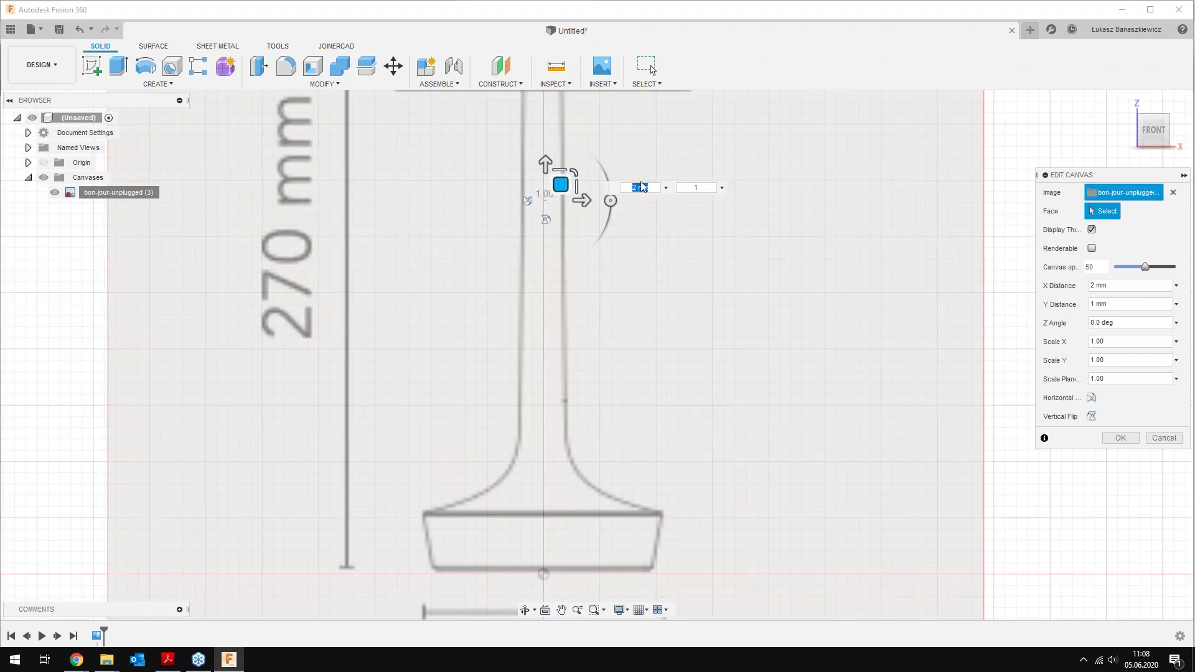
pyautogui.press('Return')
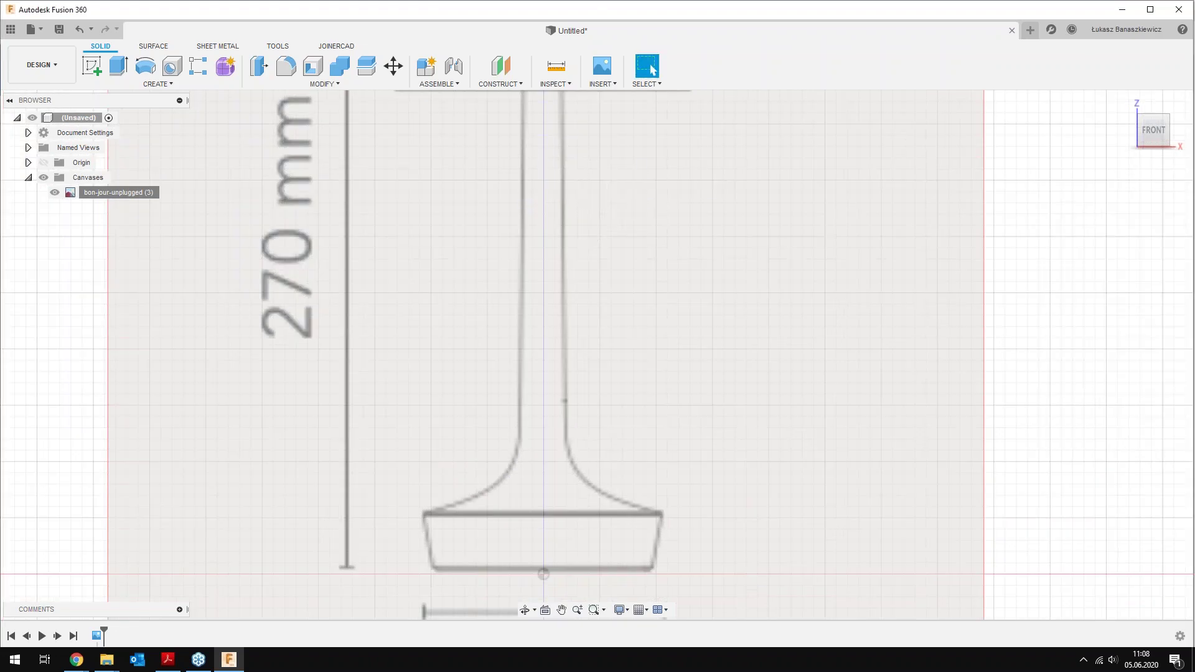
# Nudge the canvas a further -2 mm to centre the lamp on the vertical axis
pyautogui.rightClick(126, 190)
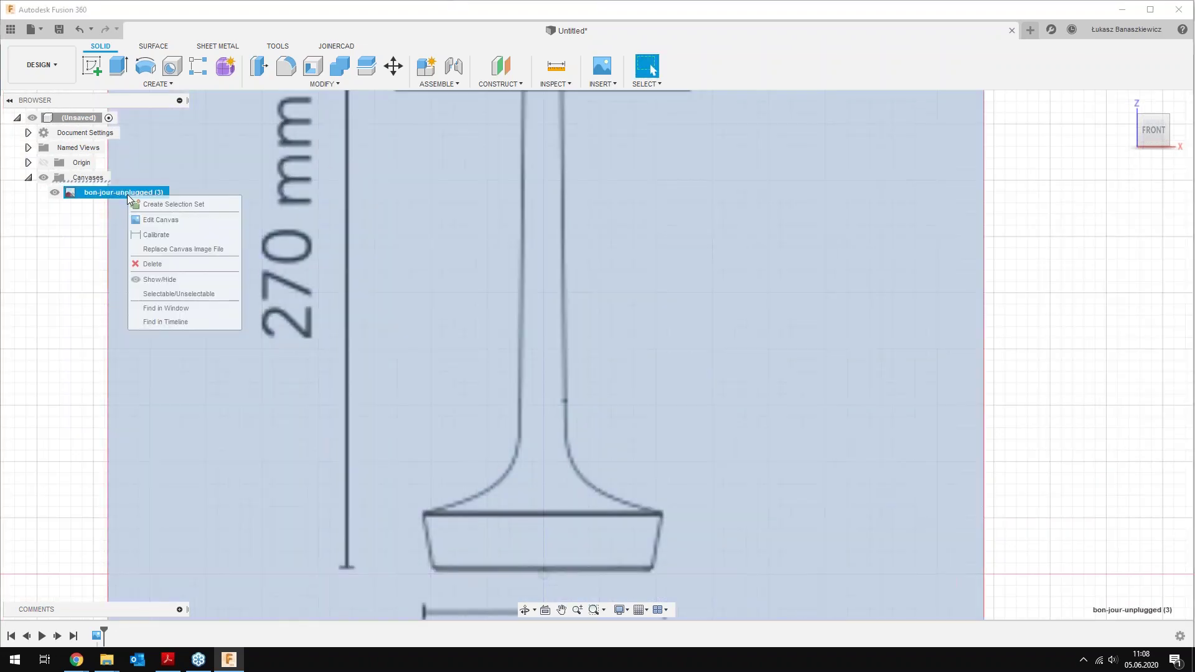
pyautogui.click(173, 218)
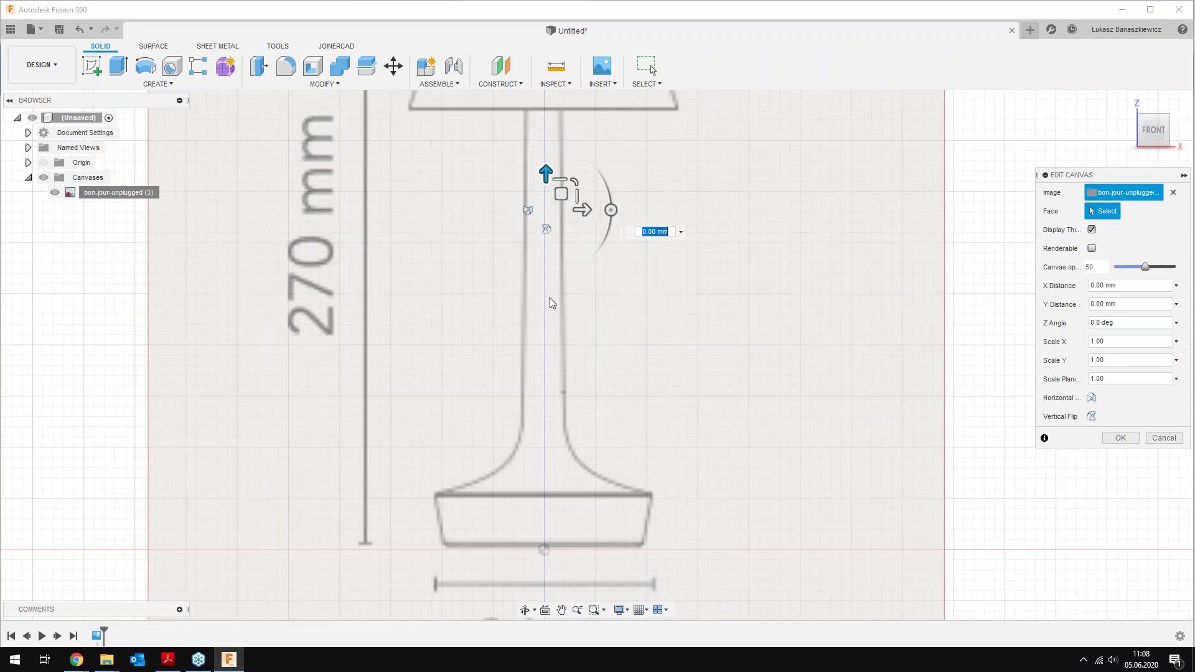
pyautogui.scroll(-1, 545, 177)
pyautogui.moveTo(545, 178); pyautogui.dragTo(546, 187)
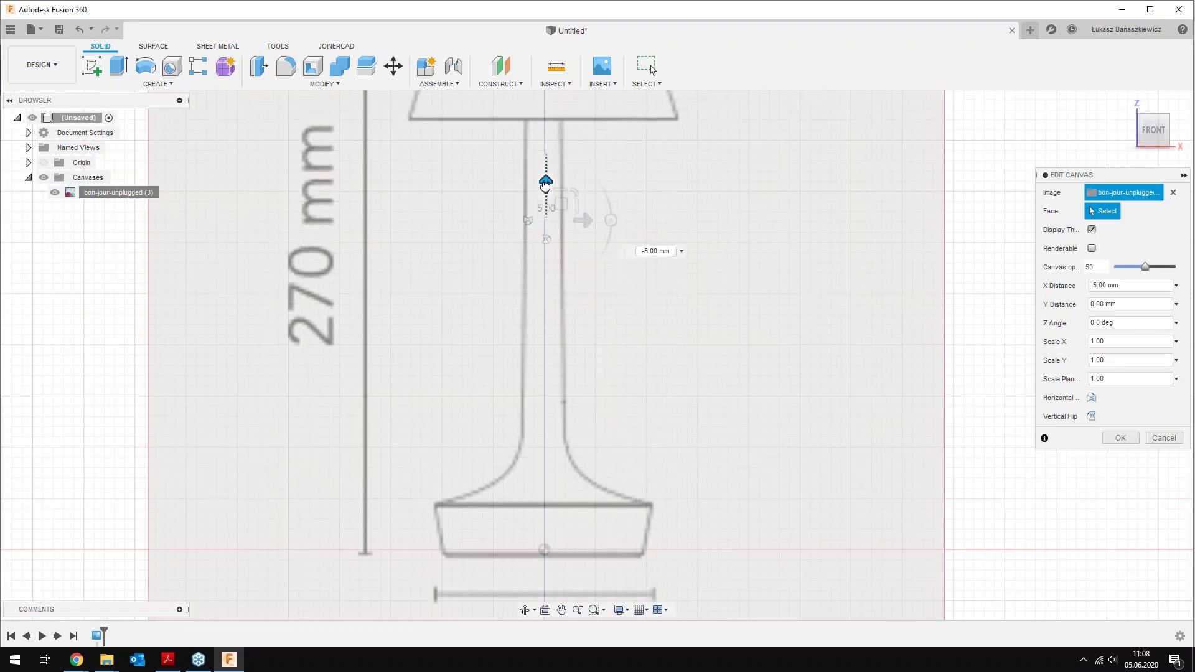
pyautogui.write('-2')
pyautogui.press('Return')
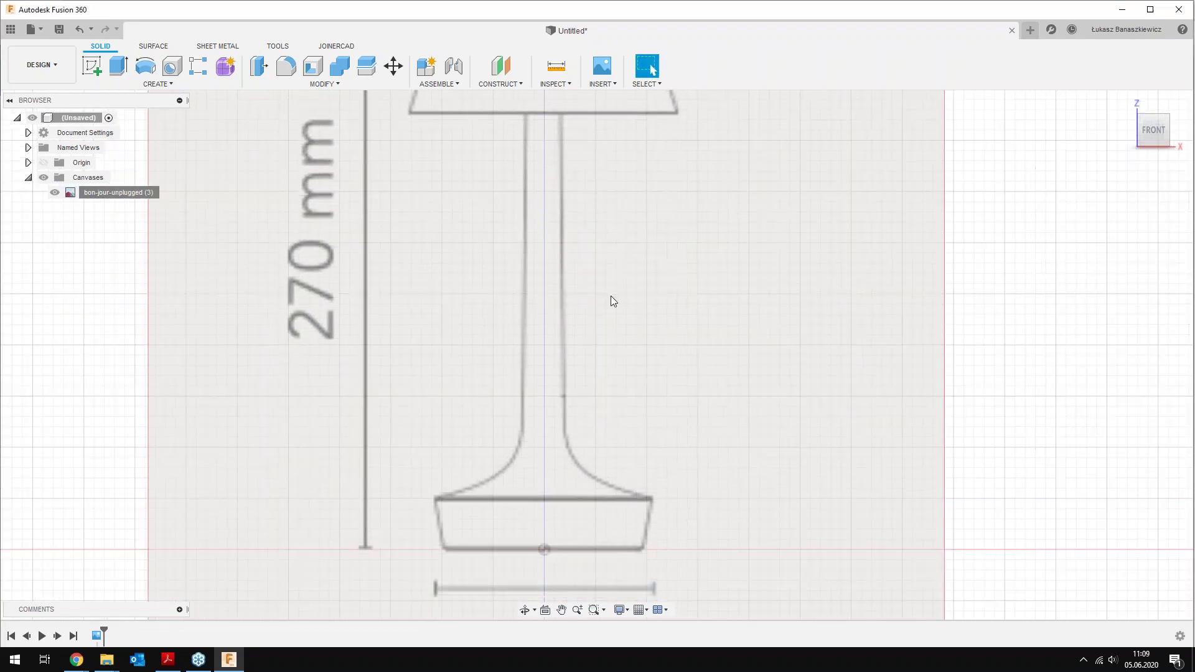
# Zoom out and orbit to an angled 3D view of the whole lamp canvas
pyautogui.scroll(-1, 573, 430)
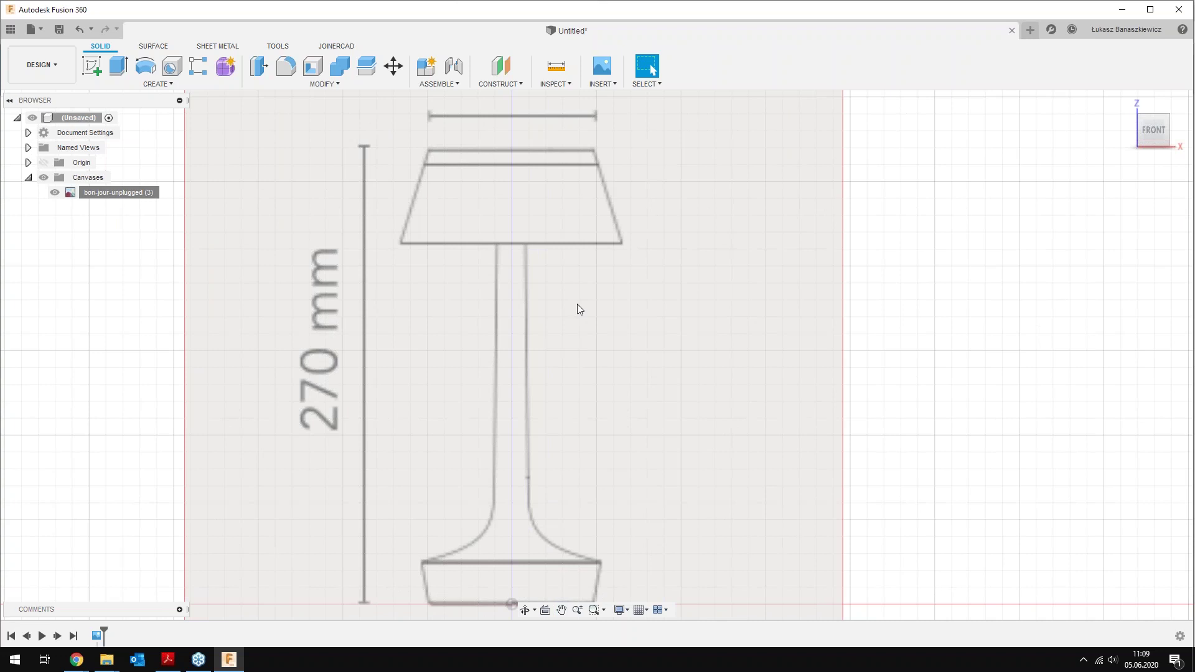
pyautogui.scroll(-2, 577, 310)
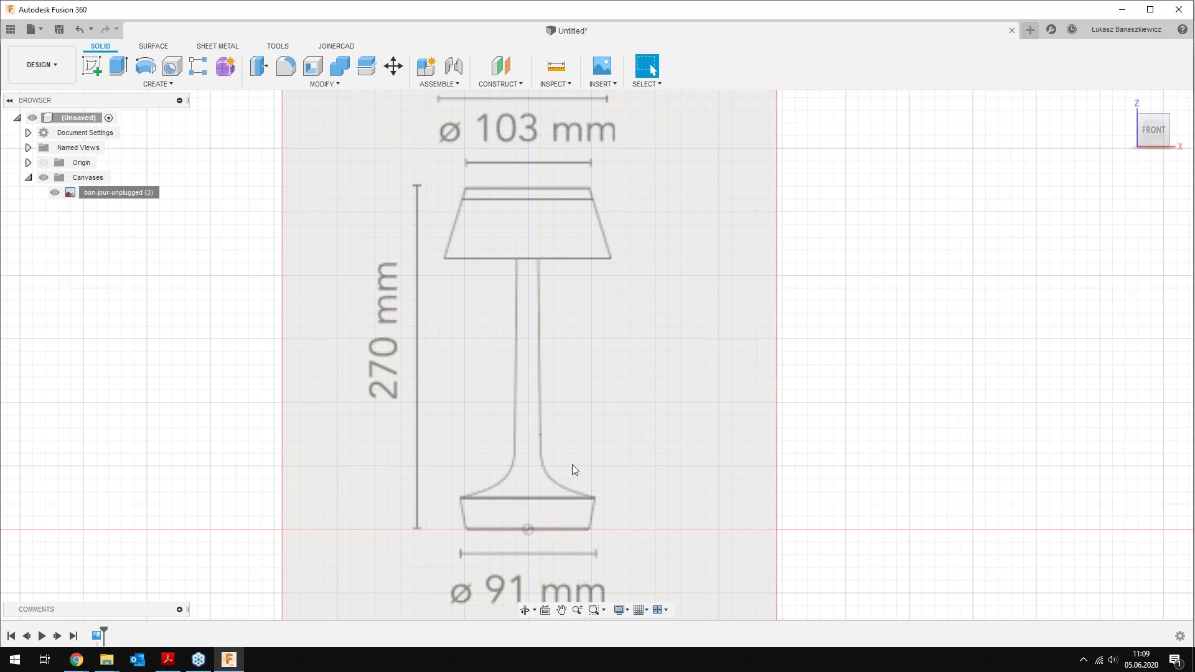
pyautogui.keyDown('shift'); pyautogui.moveTo(624, 403); pyautogui.dragTo(608, 410, button='middle'); pyautogui.keyUp('shift')
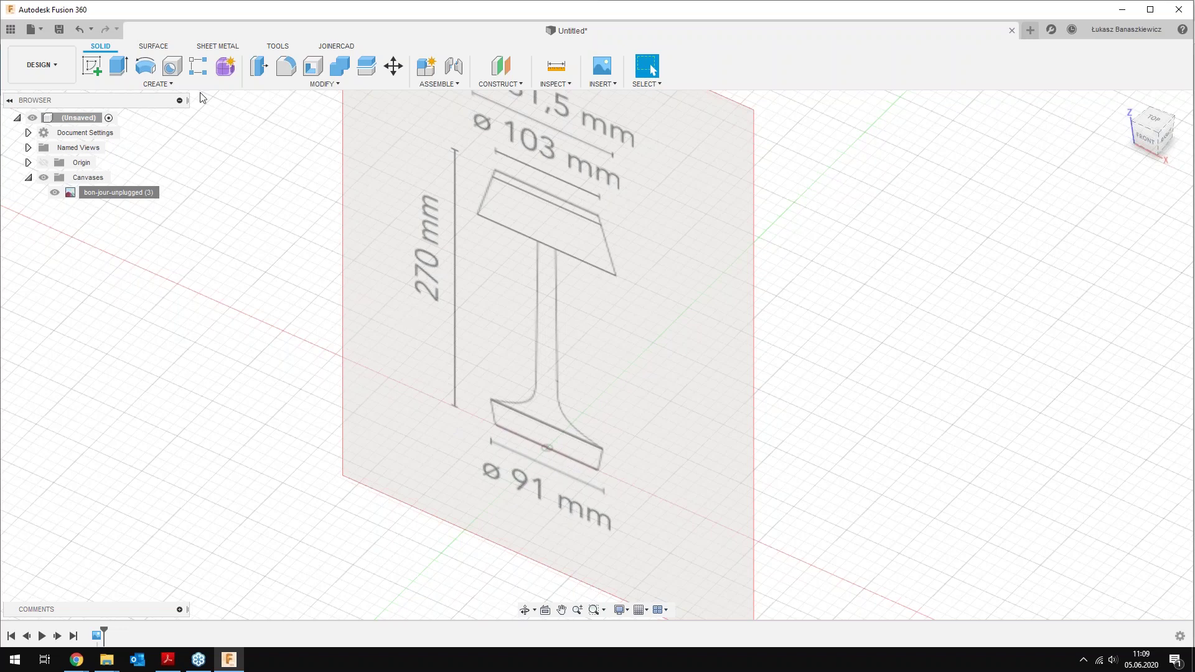
# Sketch a 91 mm diameter circle at the origin on the XY ground plane and finish the sketch
pyautogui.click(91, 62)
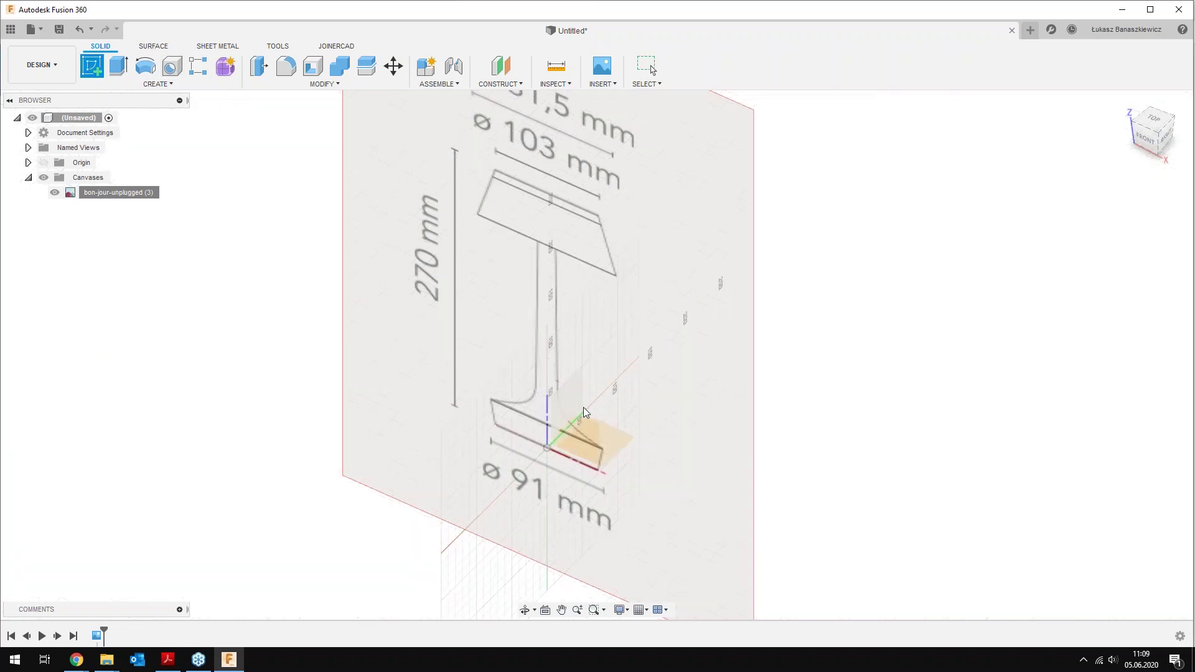
pyautogui.click(611, 435)
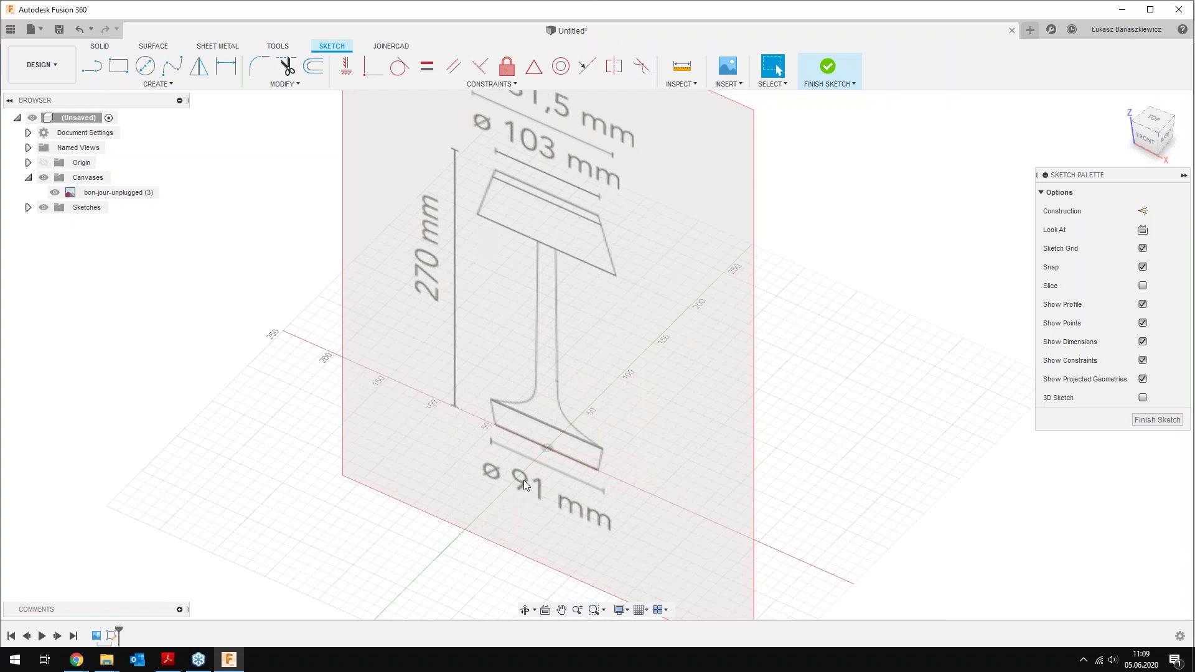
pyautogui.press('c')
pyautogui.click(548, 449)
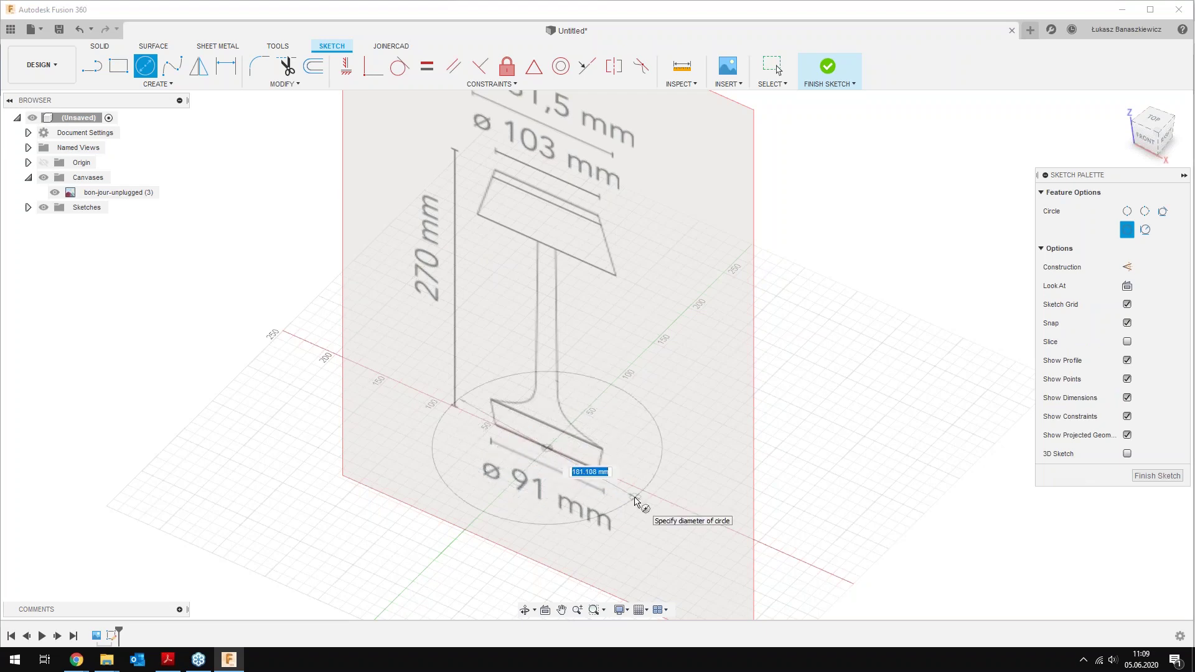
pyautogui.write('91')
pyautogui.press('Return')
pyautogui.press('Escape')
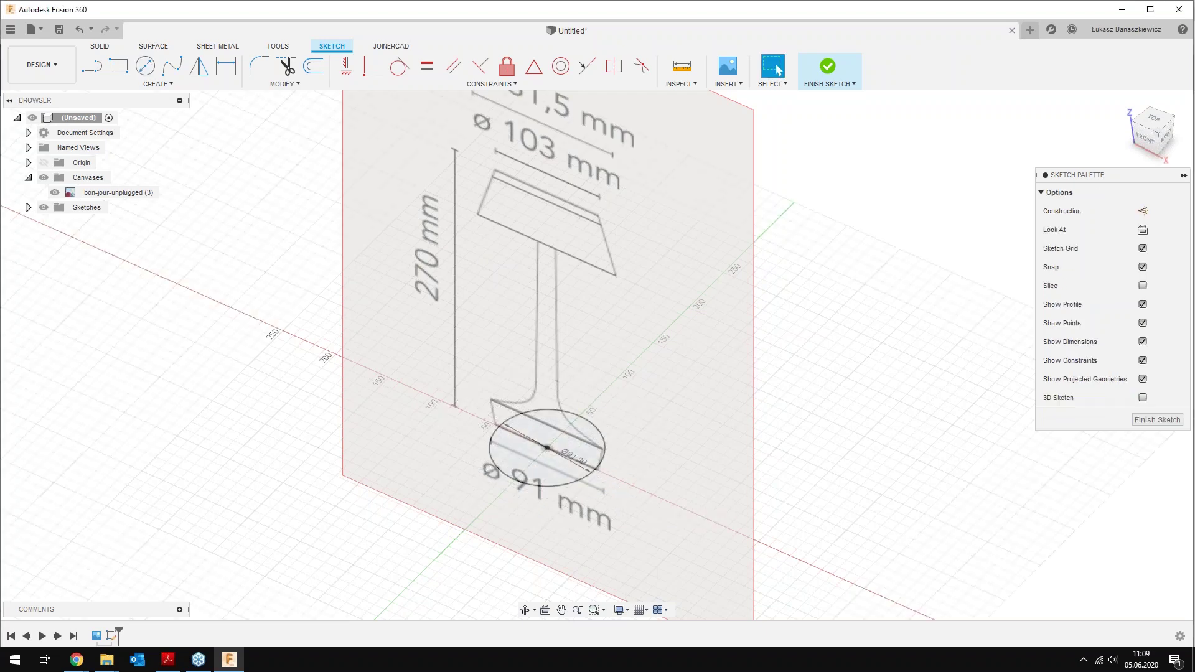
pyautogui.scroll(3, 540, 453)
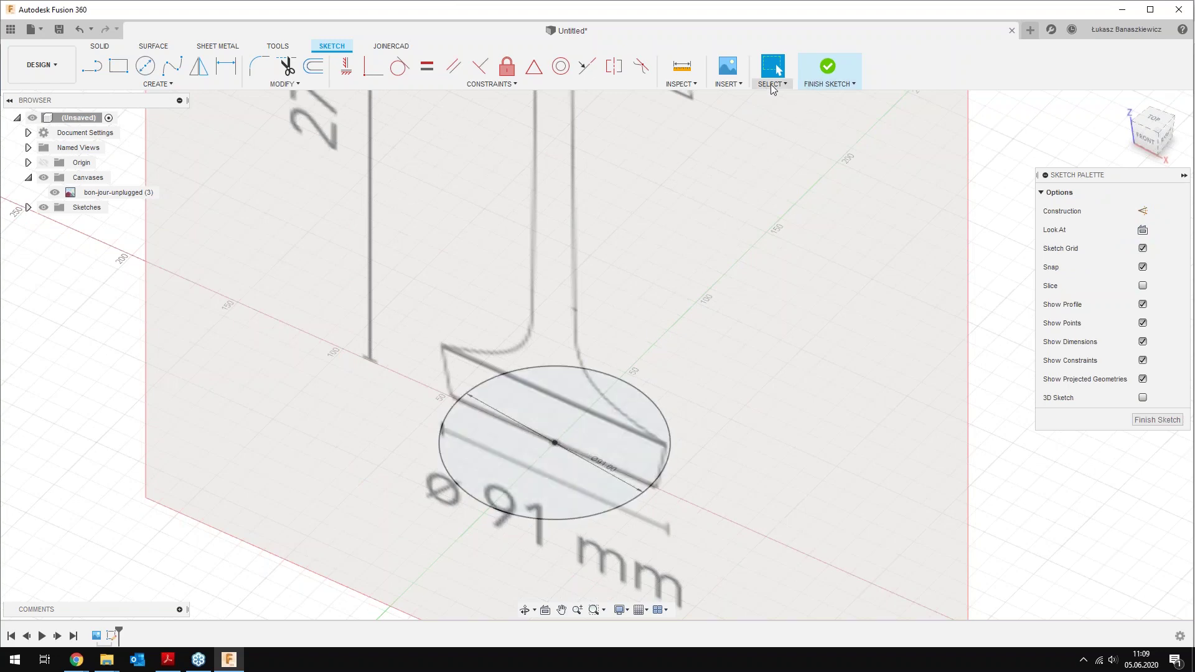
pyautogui.click(828, 67)
pyautogui.click(506, 446)
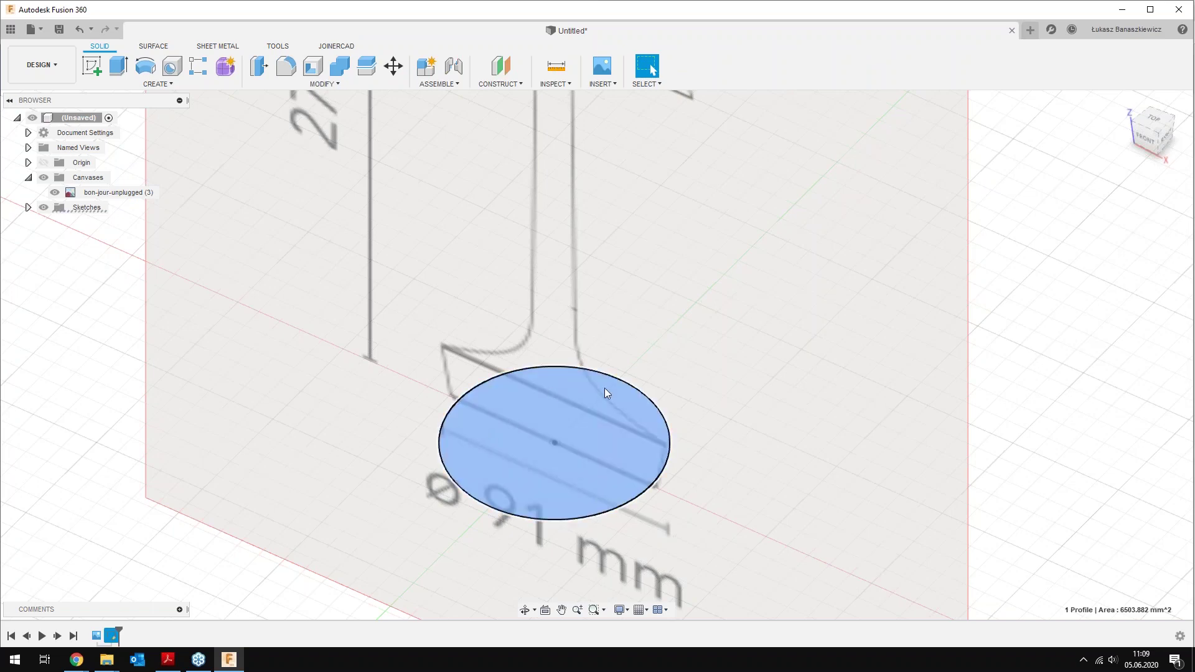
# Extrude the 91 mm base circle 25 mm into a solid cylinder and orbit to a 3D view
pyautogui.write('e4')
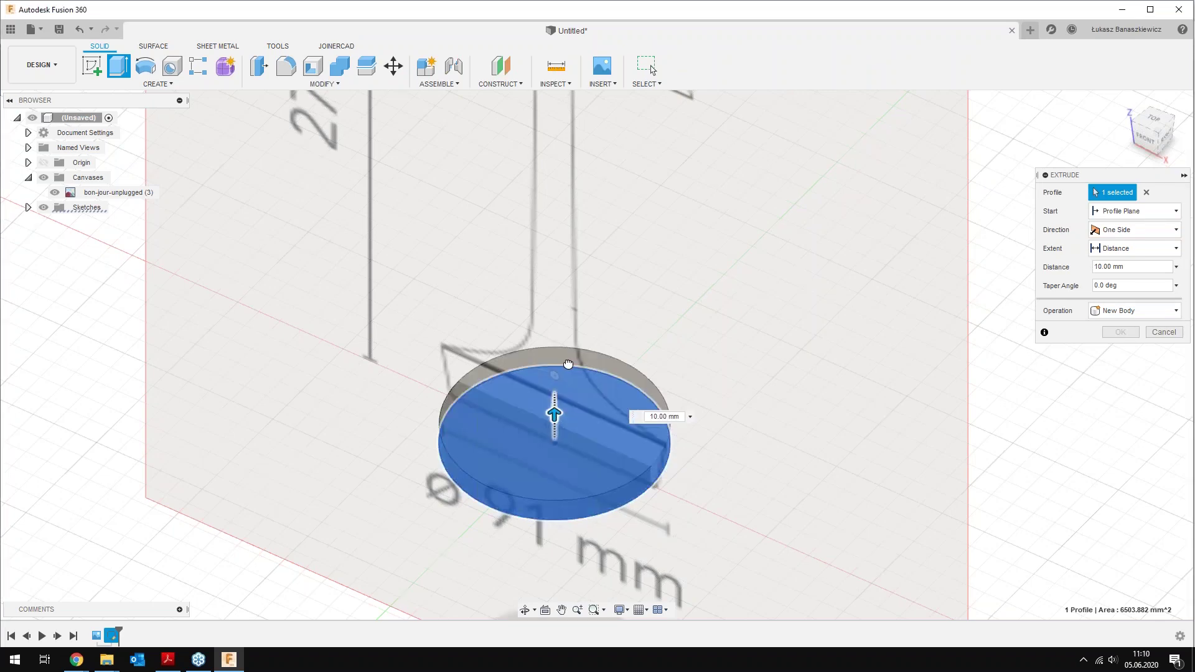
pyautogui.write('0')
pyautogui.press('Return')
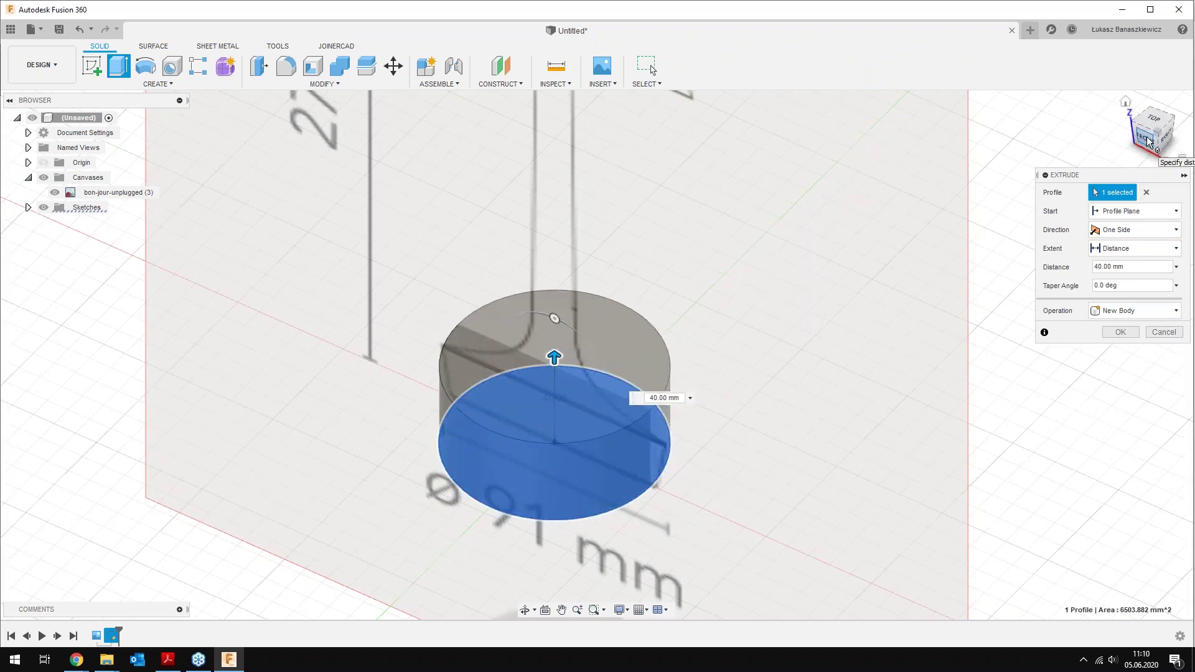
pyautogui.click(1148, 138)
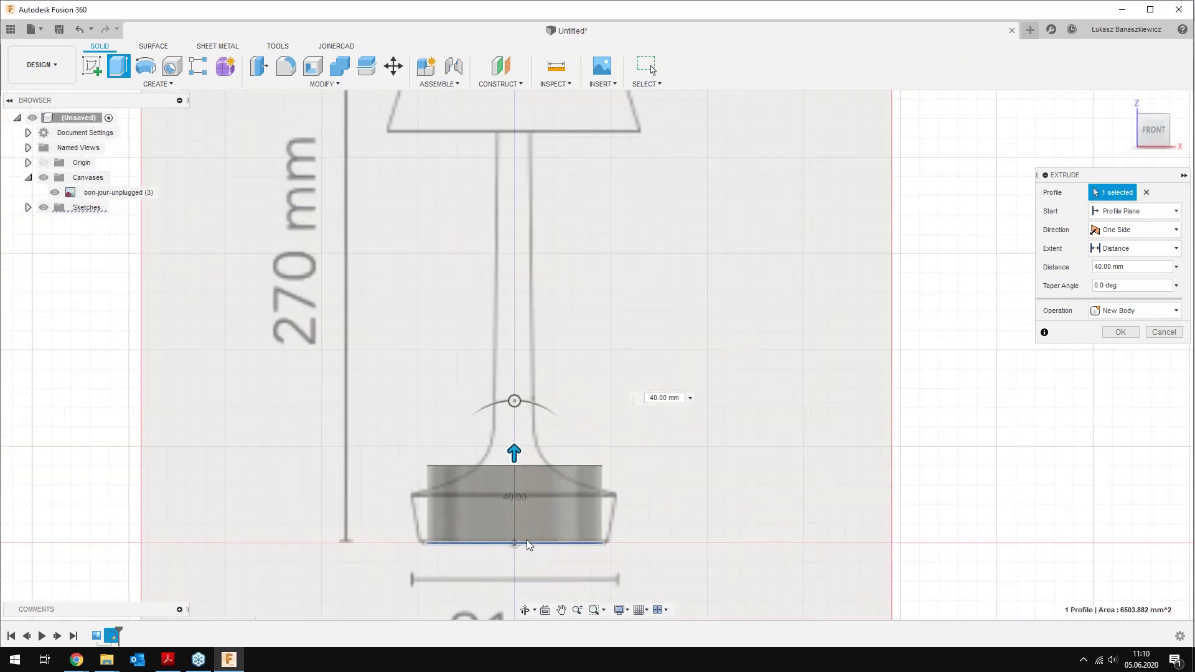
pyautogui.scroll(5, 527, 539)
pyautogui.moveTo(507, 345); pyautogui.dragTo(495, 258, button='middle')
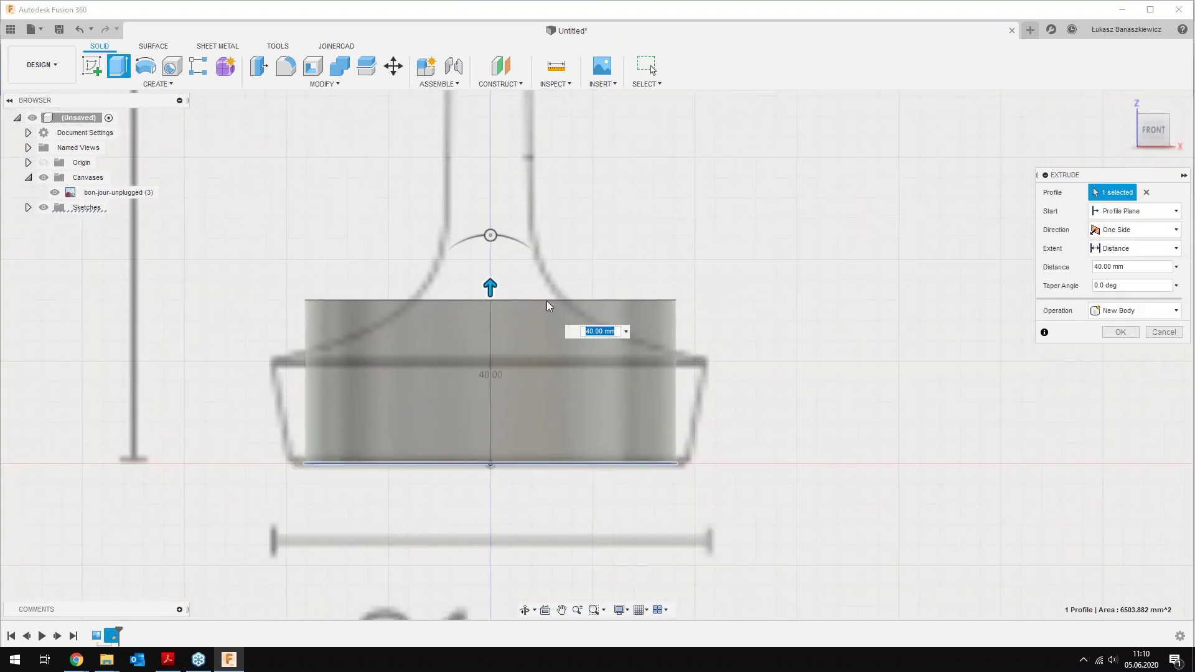
pyautogui.moveTo(490, 288); pyautogui.dragTo(502, 348)
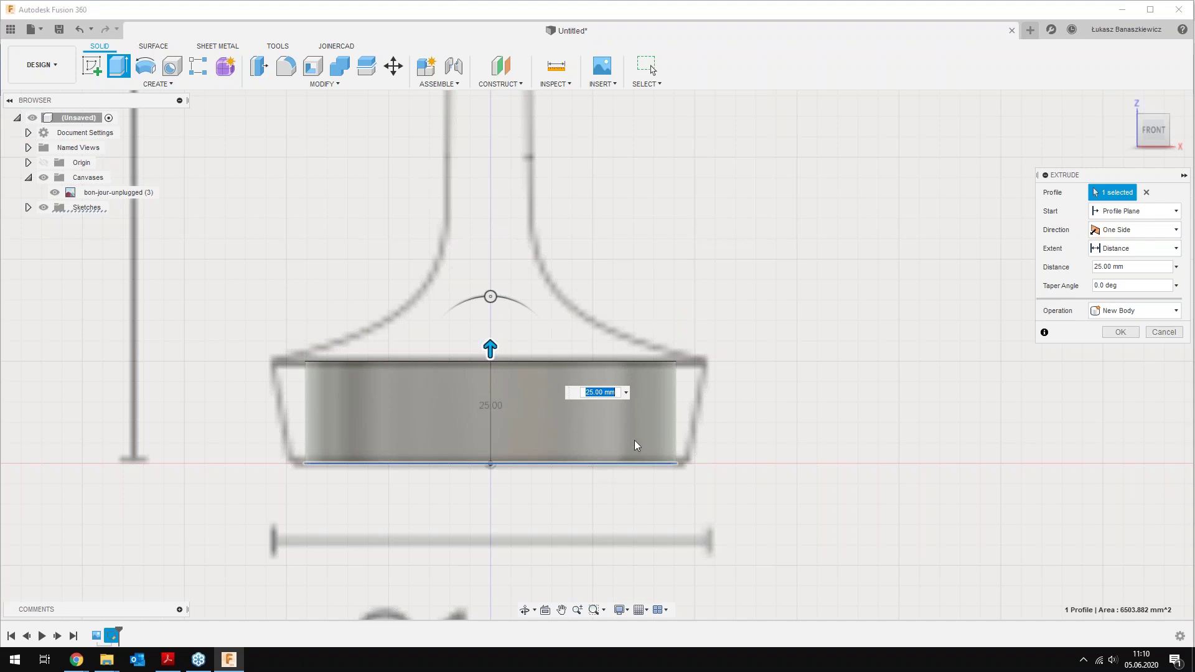
pyautogui.press('Return')
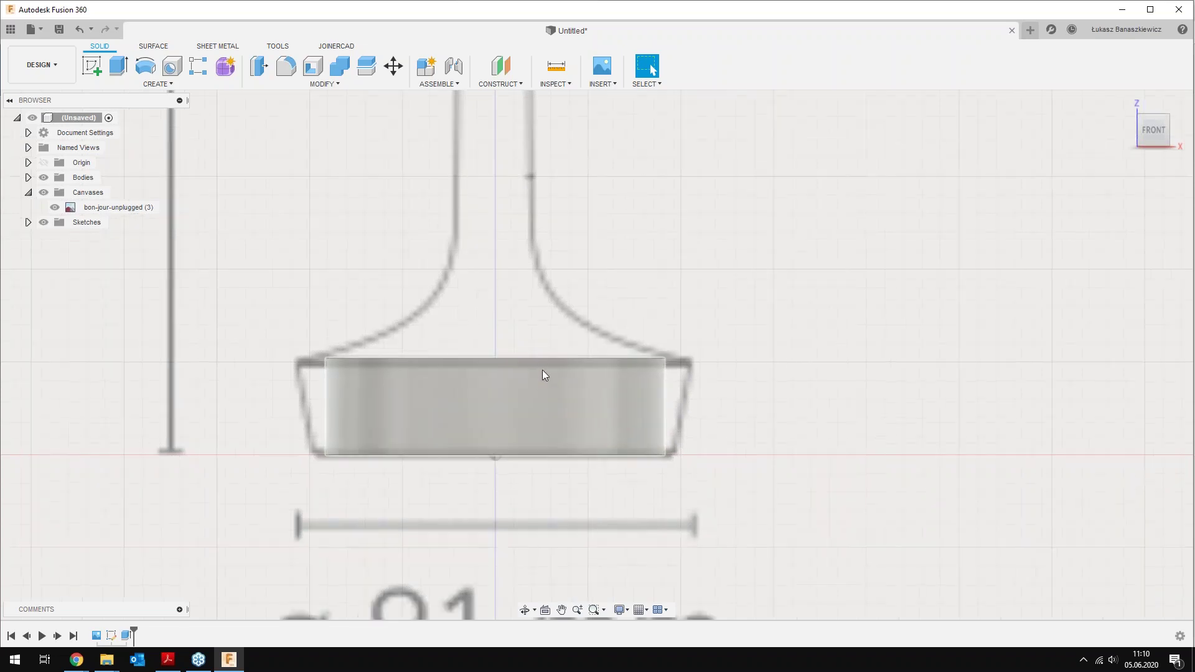
pyautogui.moveTo(544, 386)
pyautogui.keyDown('shift'); pyautogui.mouseDown(button='middle')
pyautogui.moveTo(664, 309)
pyautogui.moveTo(648, 323)
pyautogui.moveTo(600, 514)
pyautogui.moveTo(609, 341)
pyautogui.mouseUp(button='middle'); pyautogui.keyUp('shift')
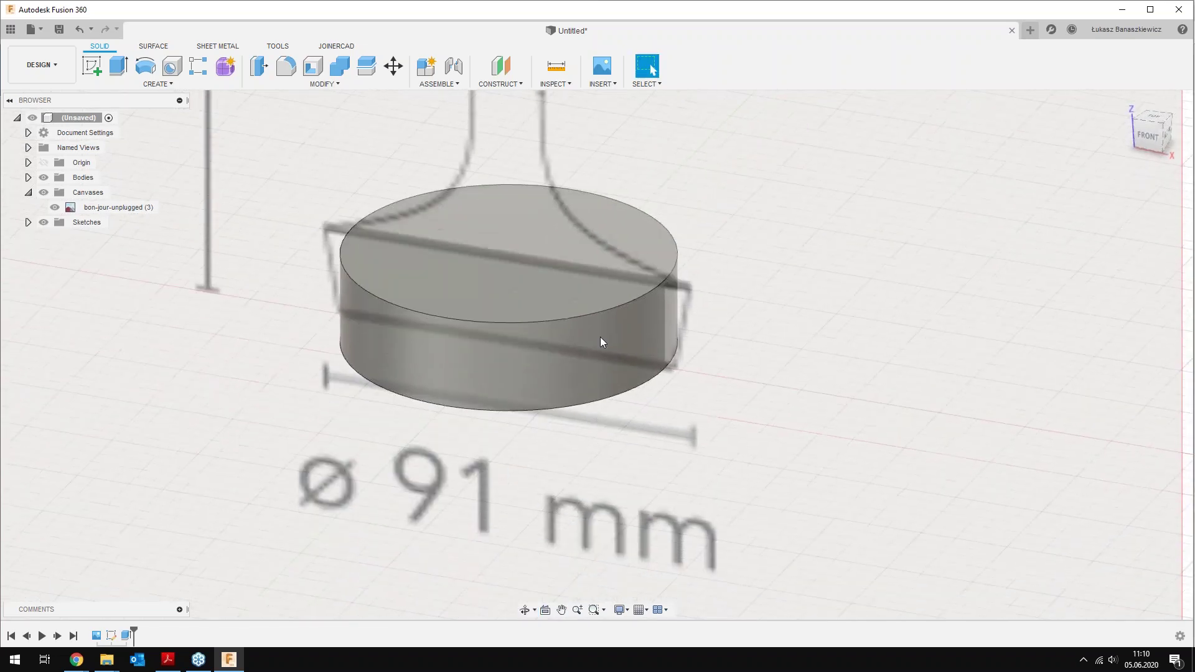
# Start a draft using the cylinder's top face as the plane and its side face as the drafted face
pyautogui.click(323, 84)
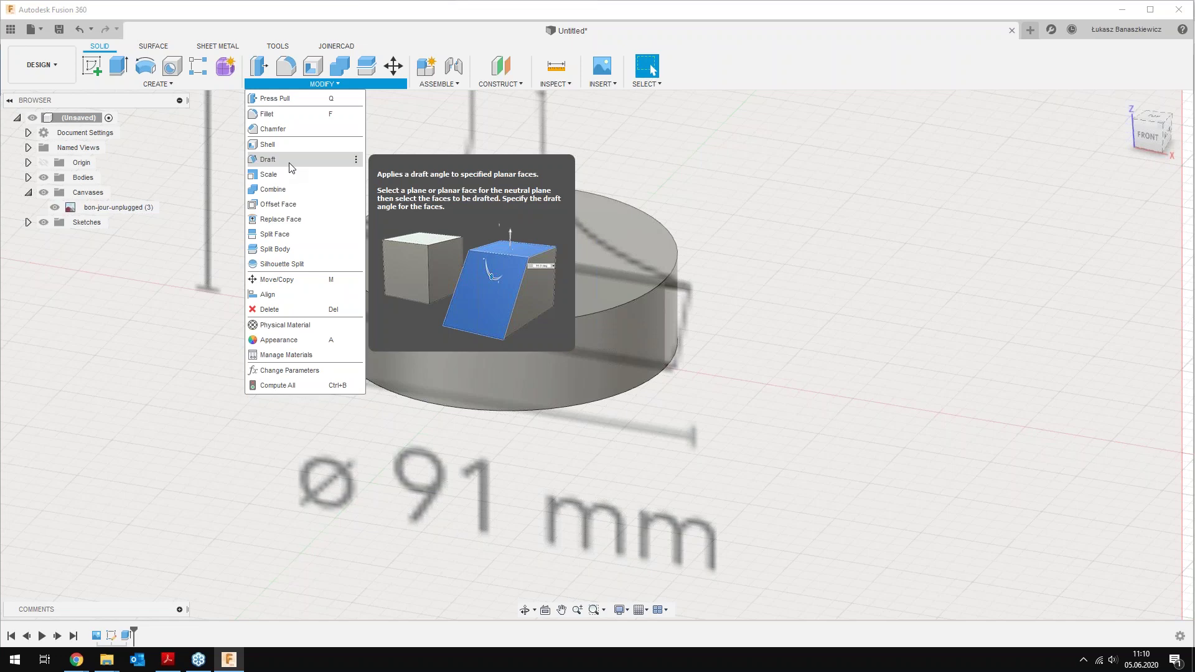
pyautogui.click(290, 167)
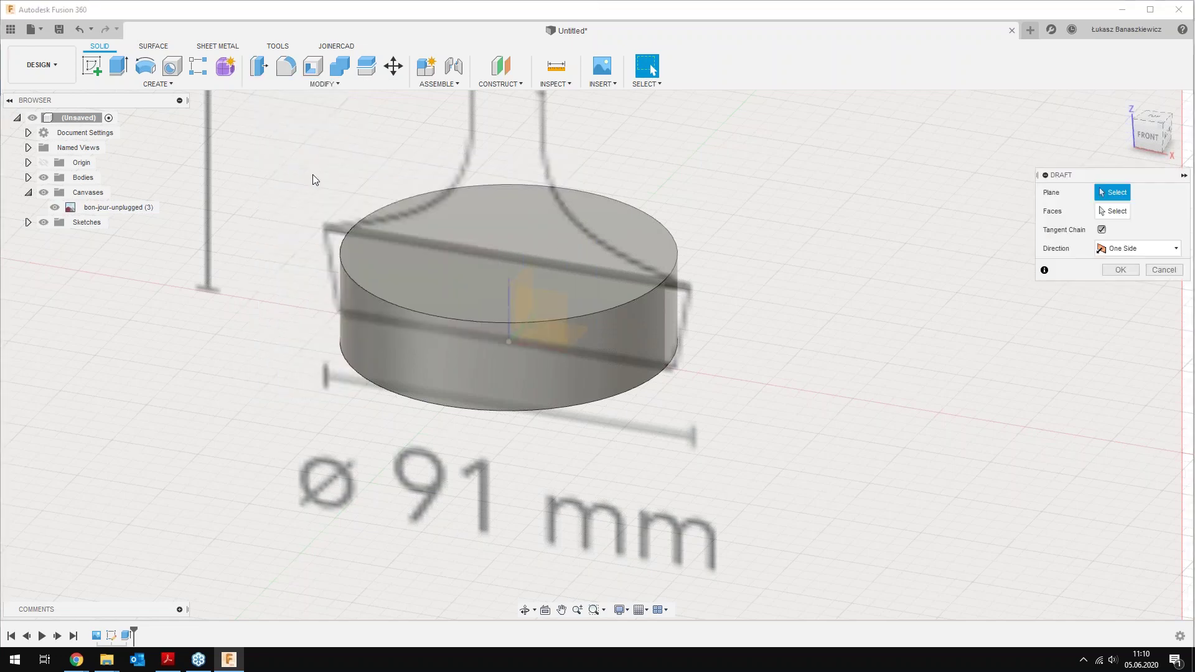
pyautogui.click(618, 258)
pyautogui.click(645, 321)
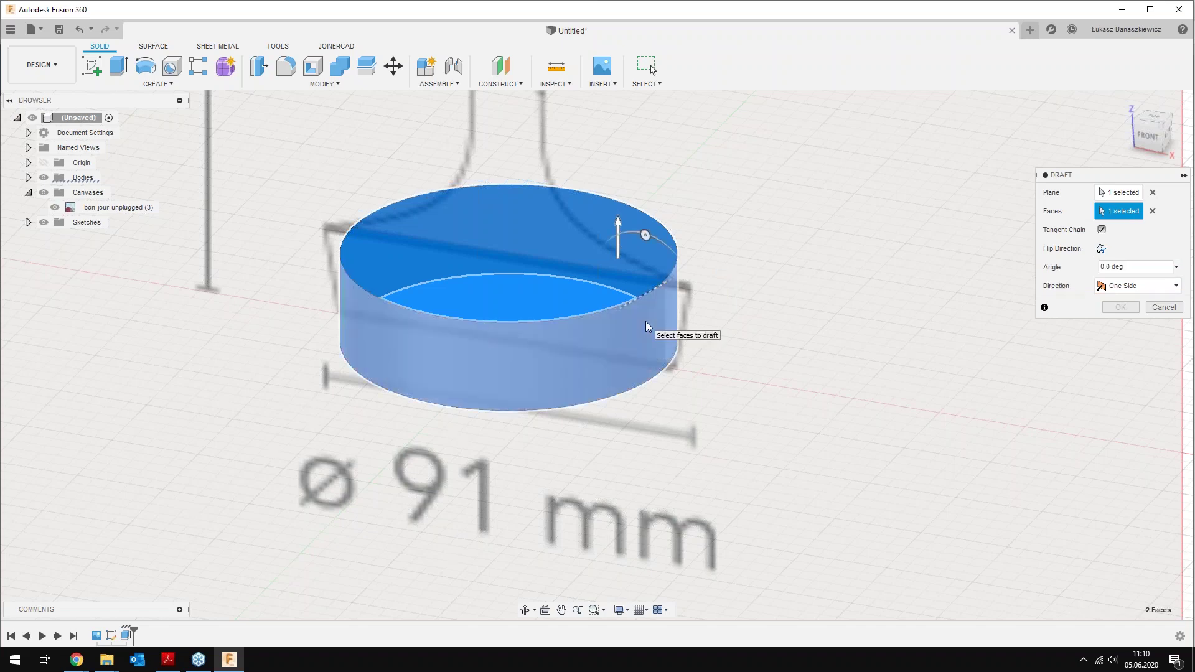
pyautogui.moveTo(647, 237); pyautogui.dragTo(666, 248)
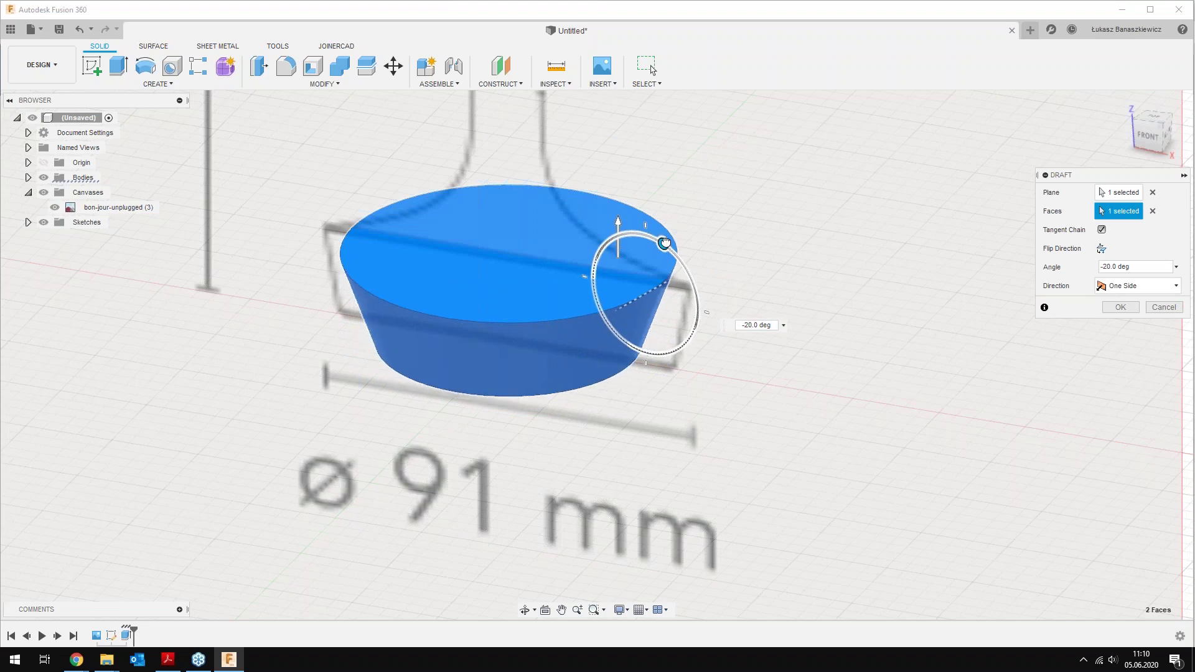
pyautogui.moveTo(667, 246); pyautogui.dragTo(635, 215)
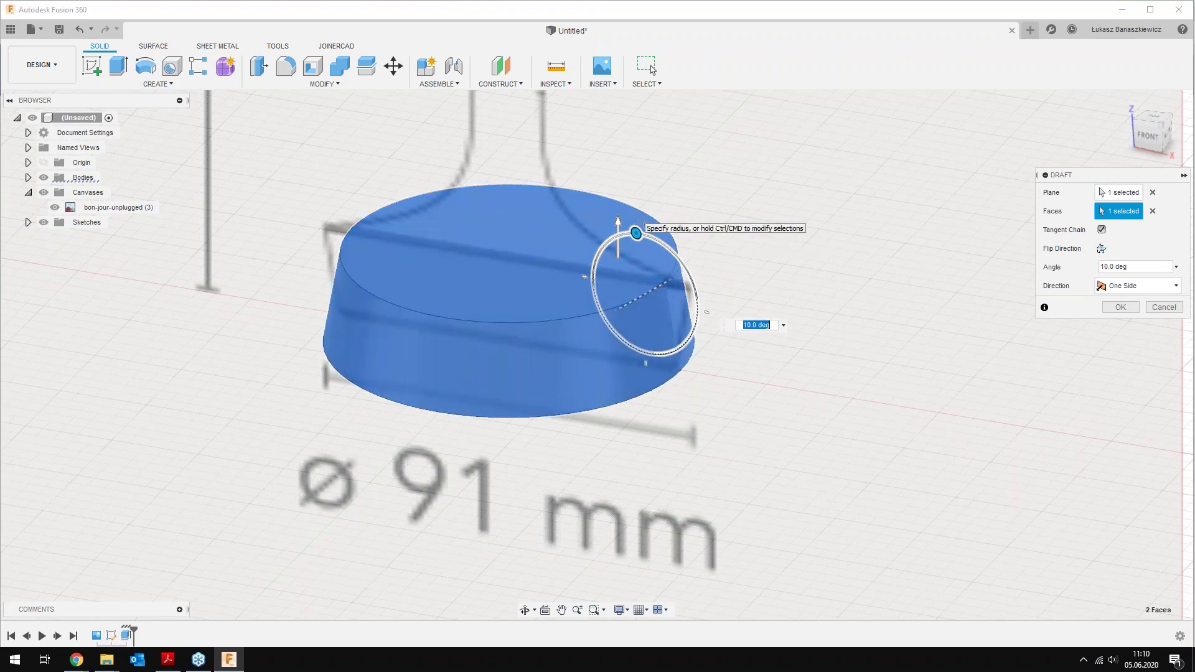
# Frame a zoomed front view of the base to compare the draft with the sketch outline
pyautogui.click(1151, 136)
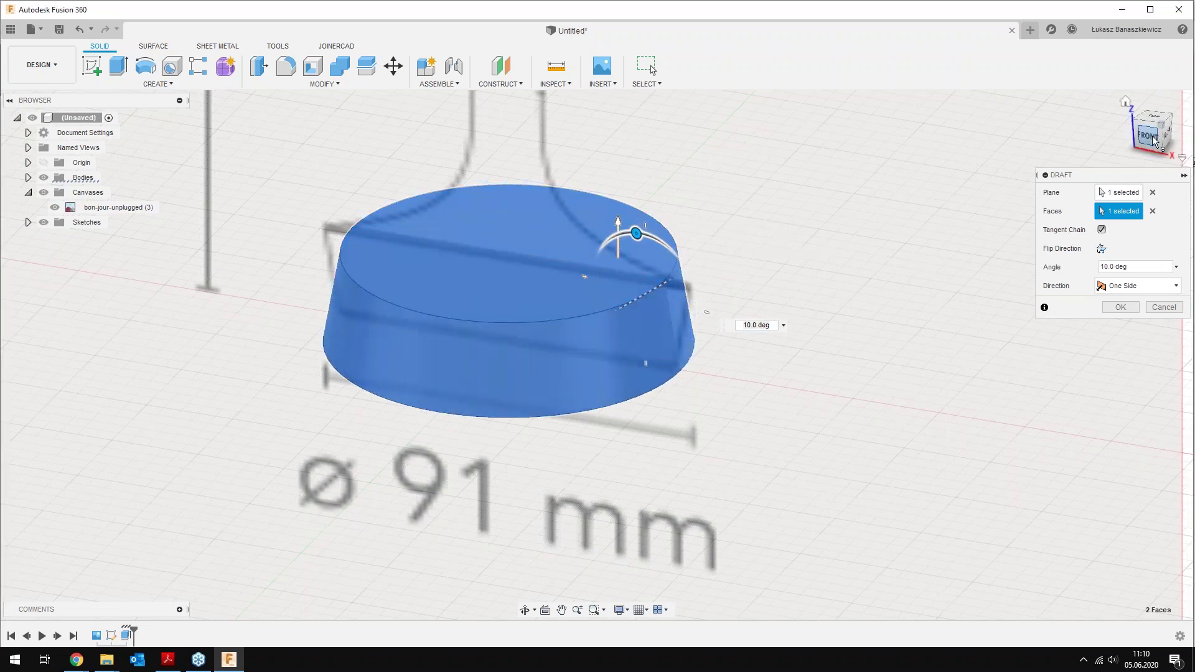
pyautogui.scroll(-3, 554, 451)
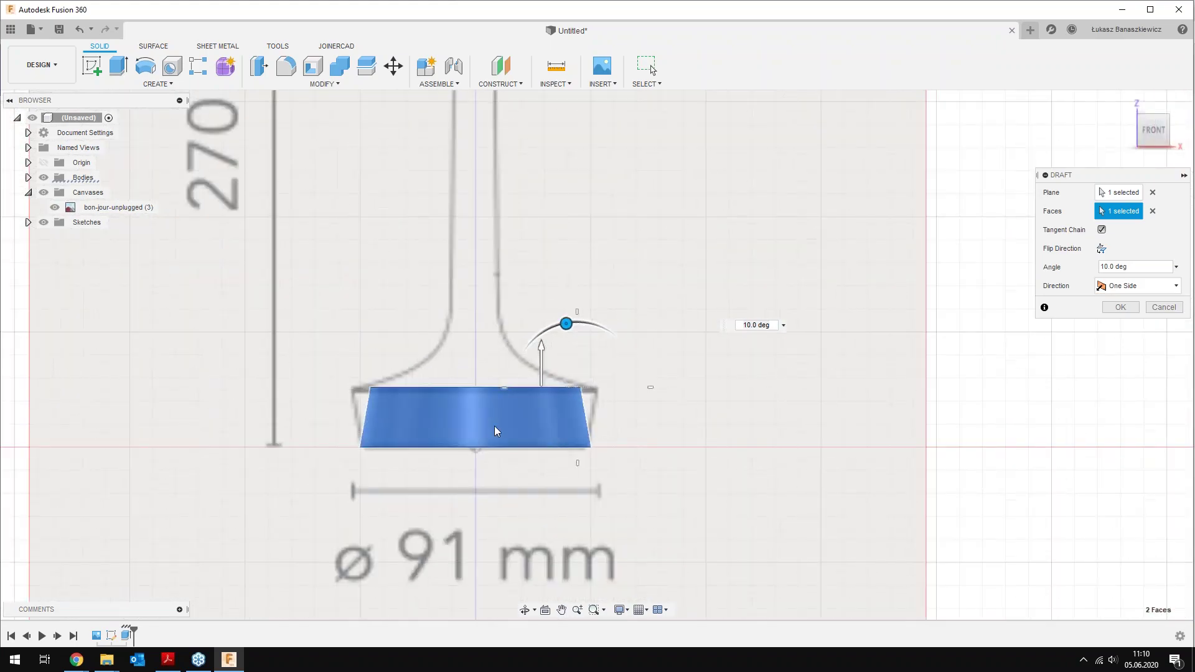
pyautogui.scroll(-3, 494, 426)
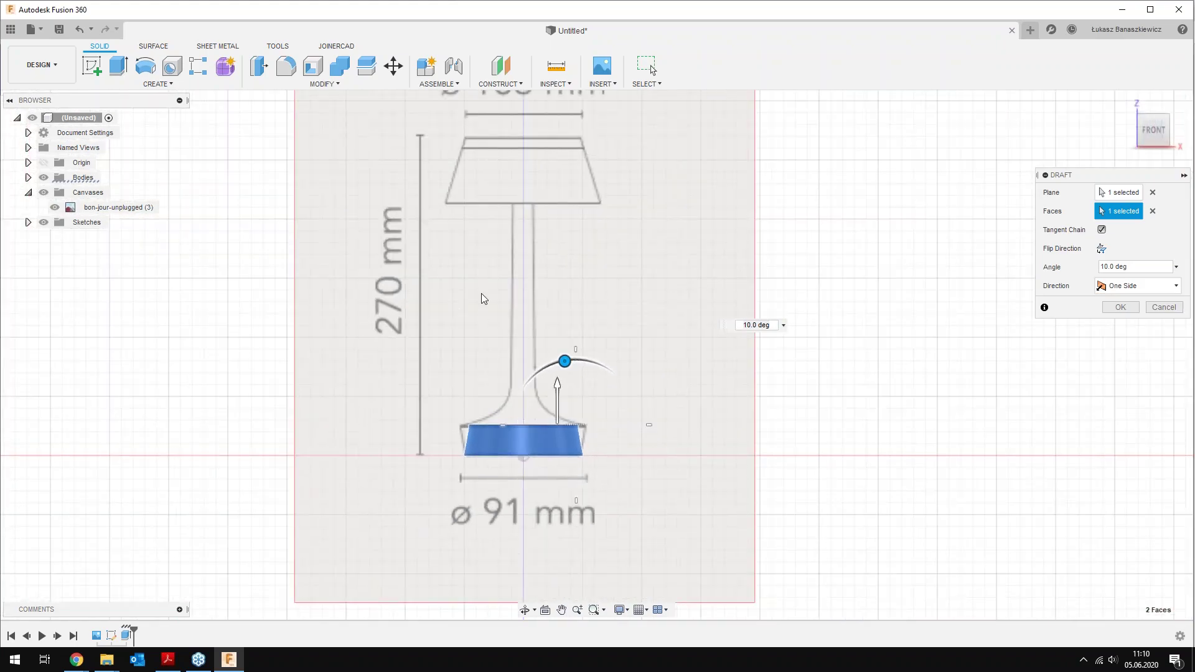
pyautogui.moveTo(434, 479); pyautogui.dragTo(449, 549, button='middle')
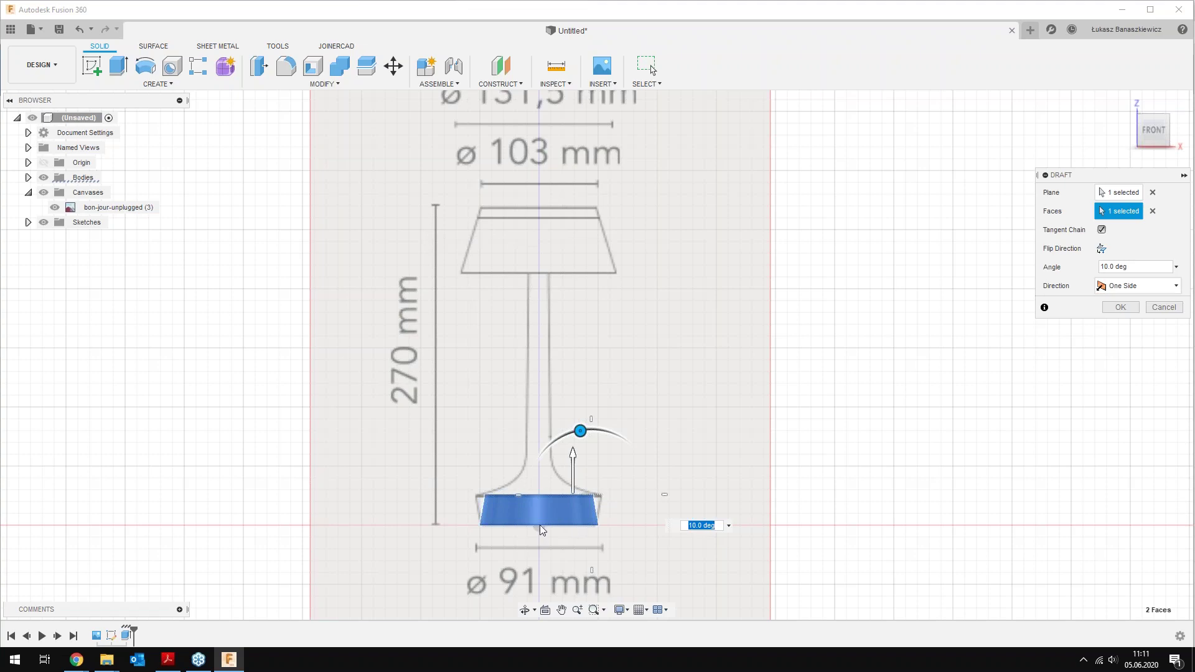
pyautogui.scroll(2, 539, 527)
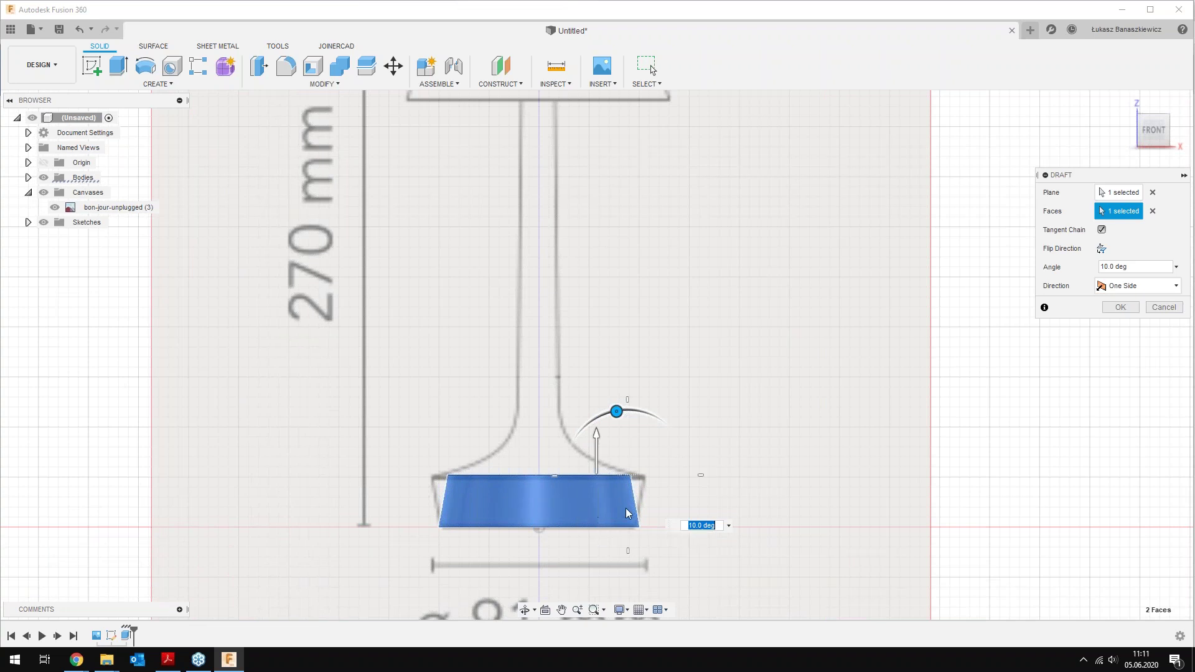
pyautogui.scroll(-1, 615, 525)
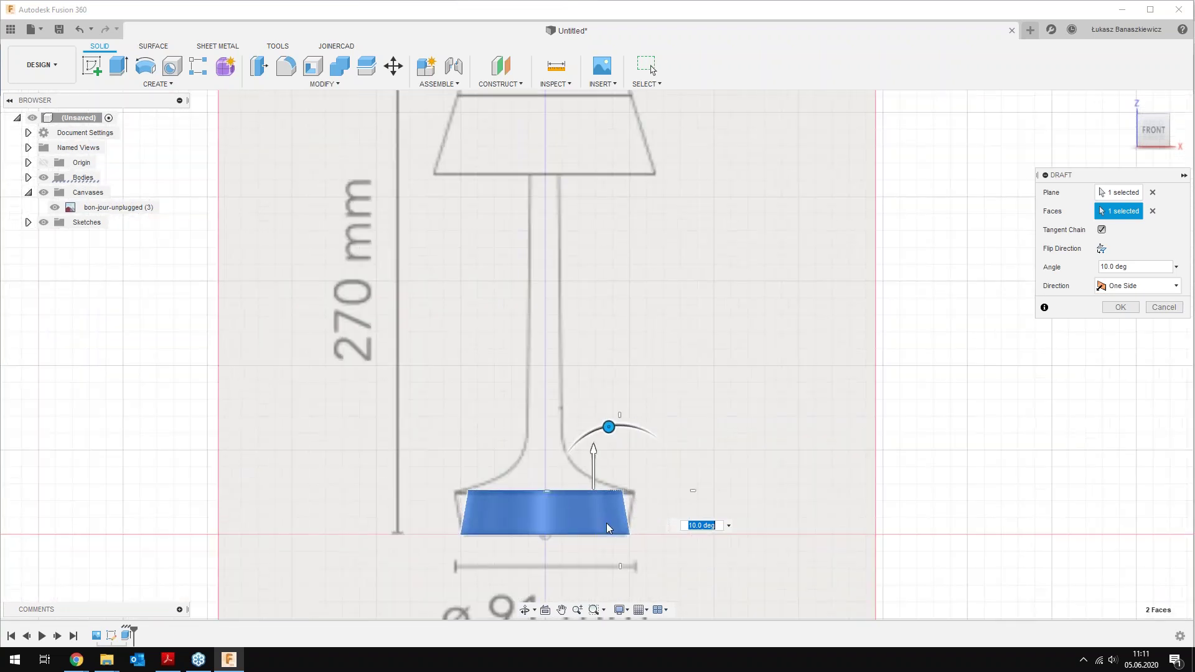
pyautogui.scroll(2, 562, 560)
pyautogui.moveTo(561, 561); pyautogui.dragTo(565, 333, button='middle')
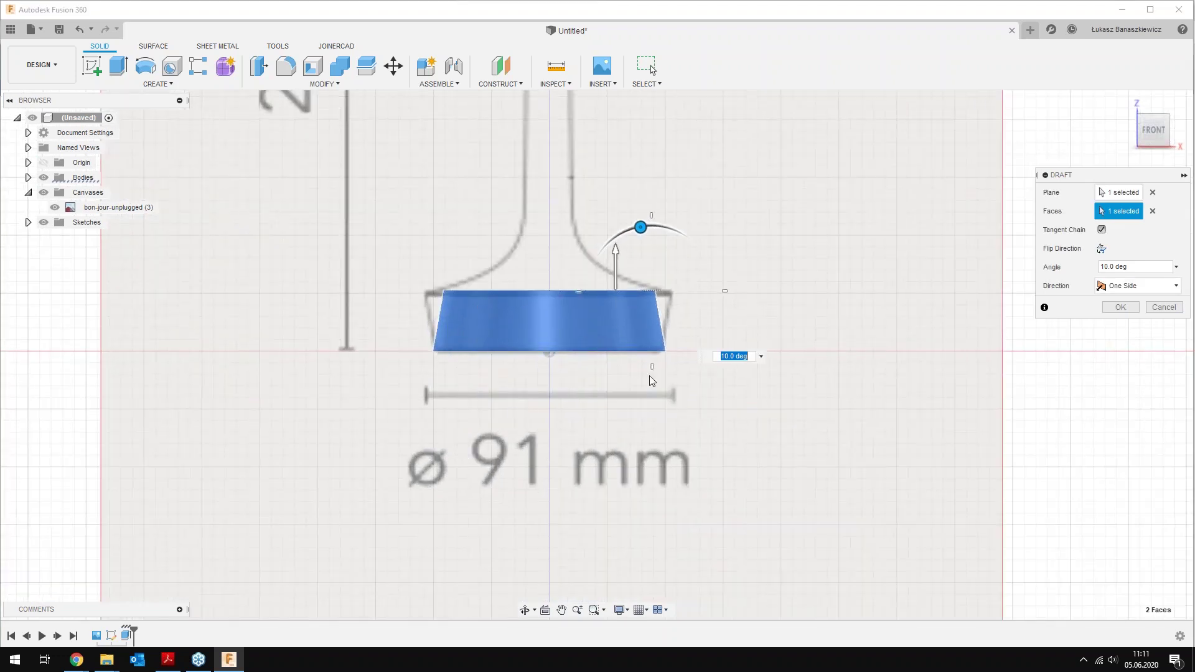
pyautogui.moveTo(652, 228)
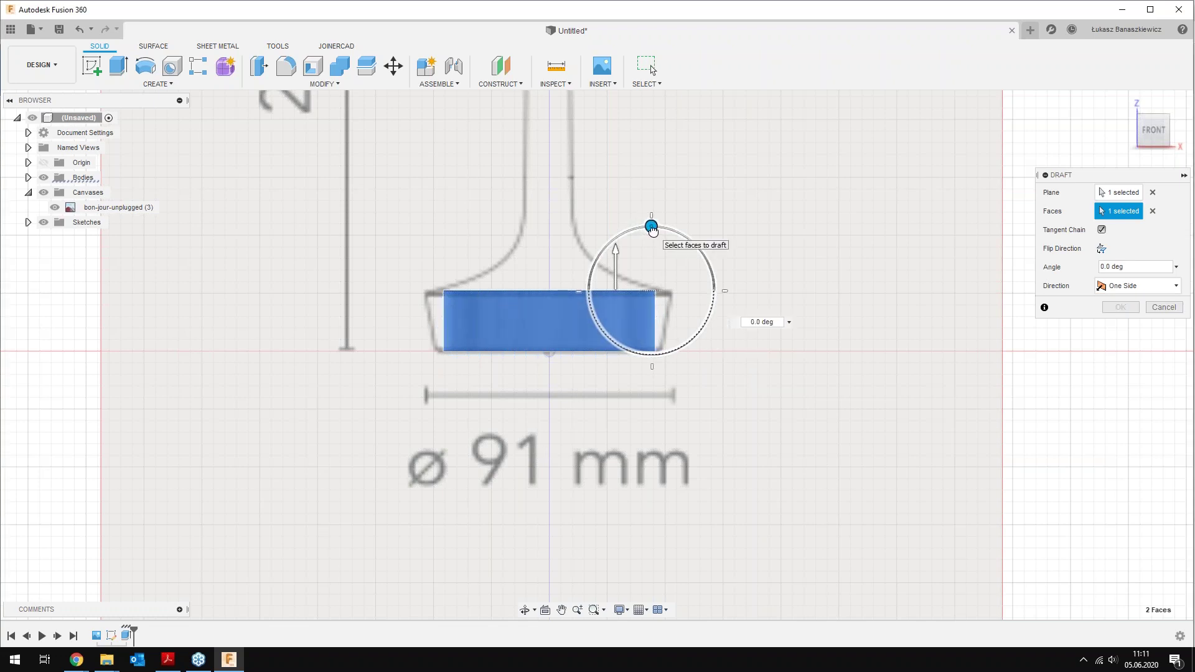
# Set the draft angle to -8 degrees and apply it
pyautogui.moveTo(641, 231); pyautogui.dragTo(651, 228)
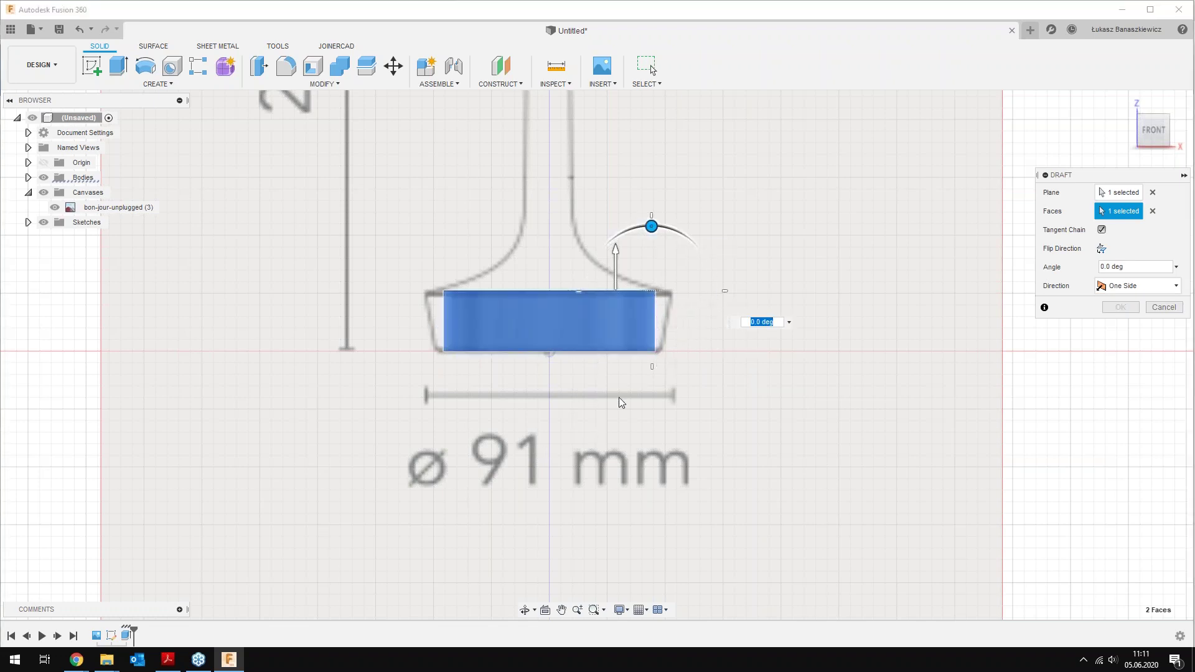
pyautogui.scroll(1, 660, 345)
pyautogui.scroll(1, 666, 344)
pyautogui.scroll(1, 666, 343)
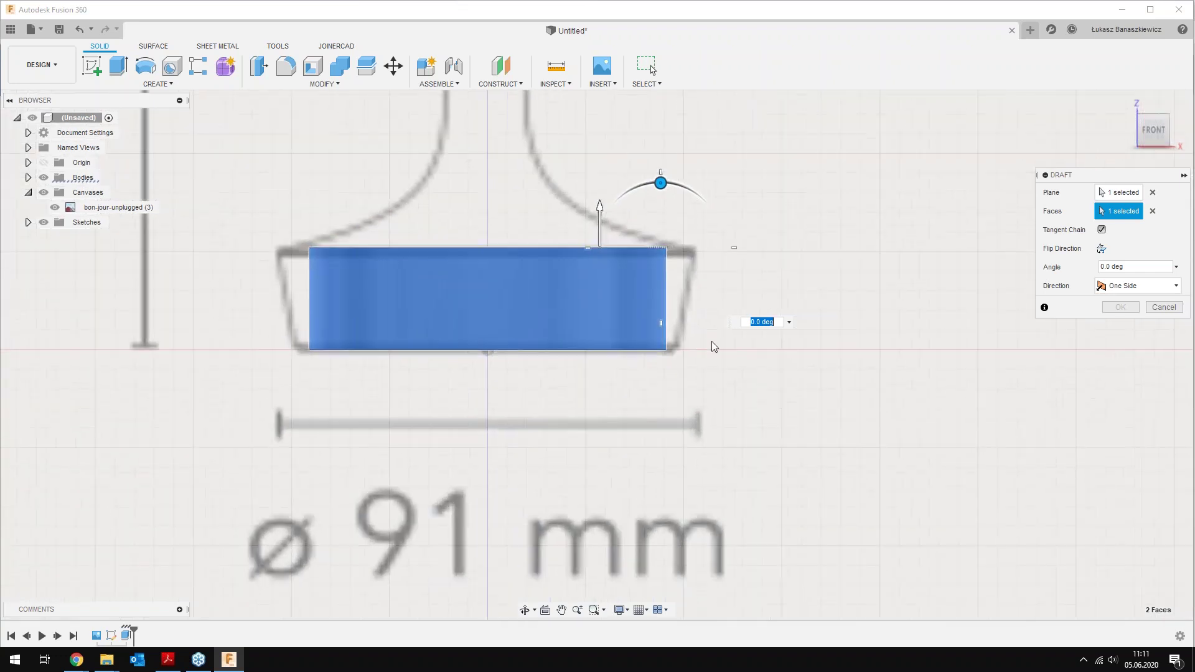
pyautogui.moveTo(662, 183); pyautogui.dragTo(666, 183)
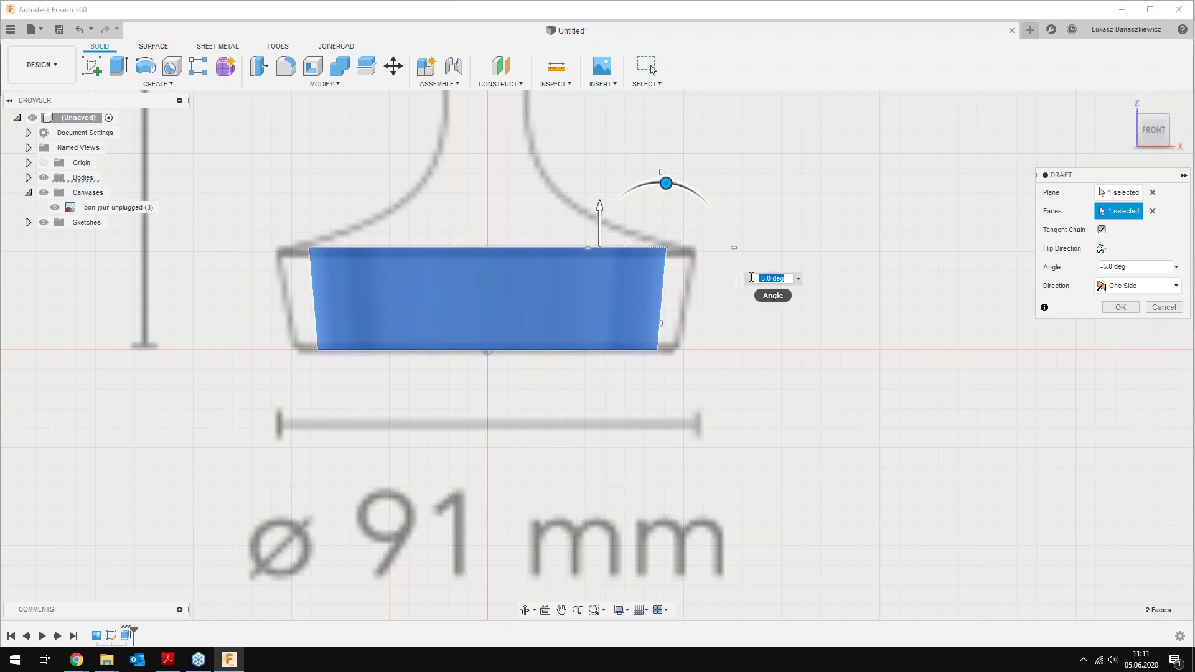
pyautogui.write('-8')
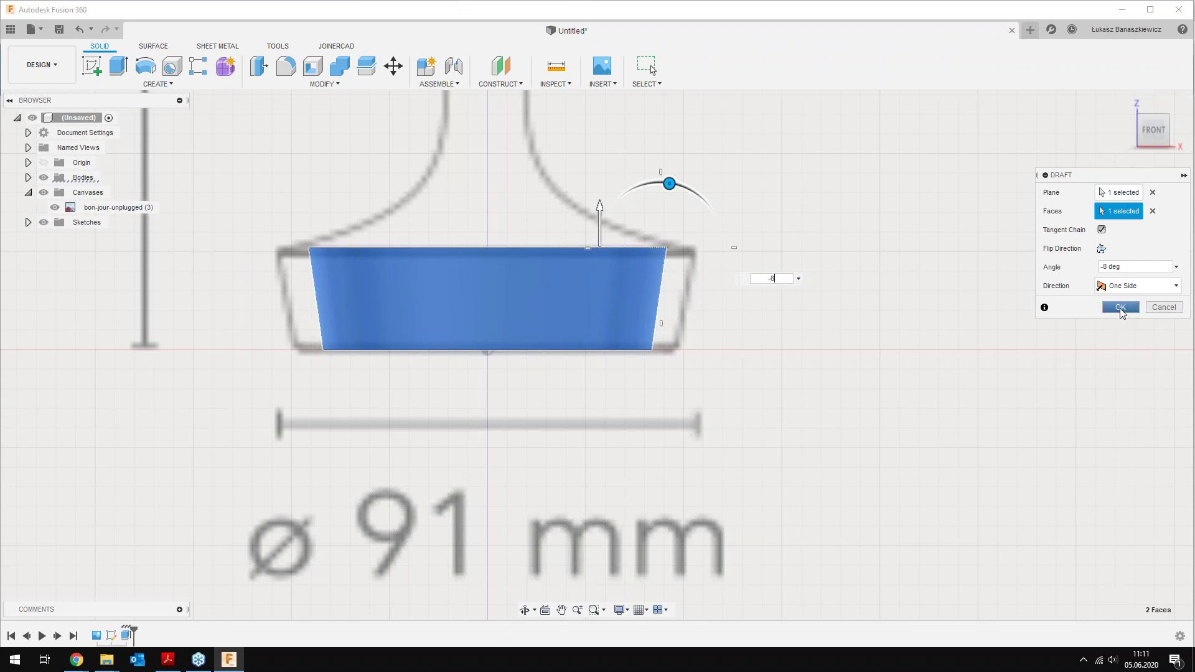
pyautogui.click(1121, 308)
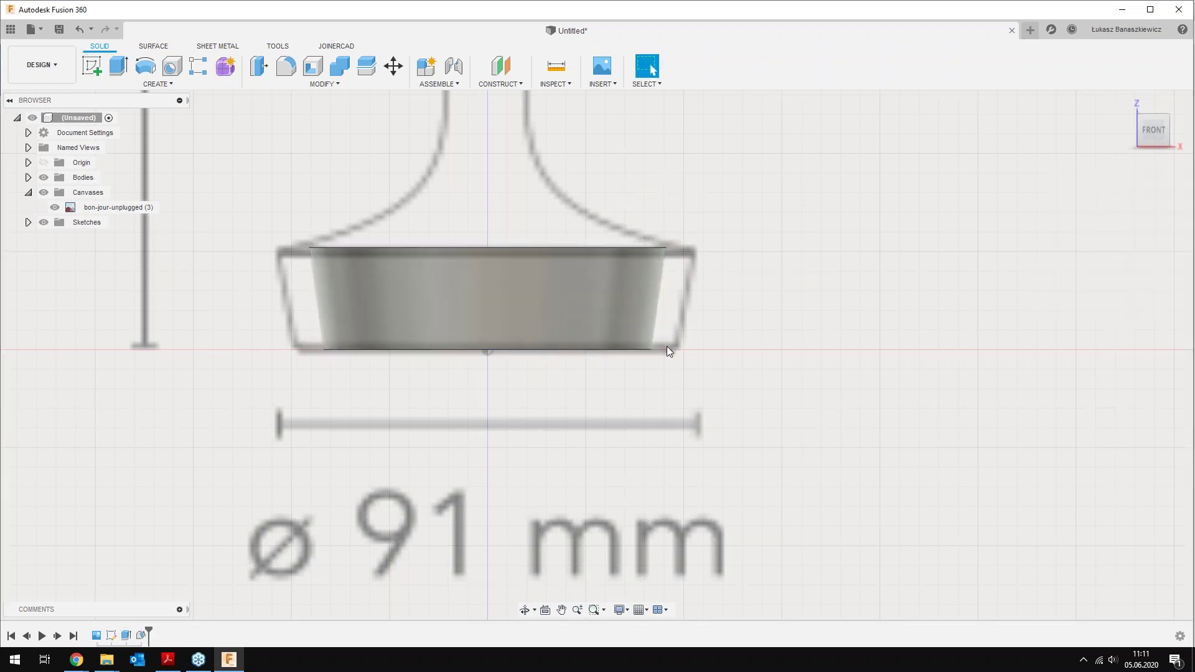
pyautogui.scroll(2, 663, 330)
pyautogui.scroll(2, 659, 315)
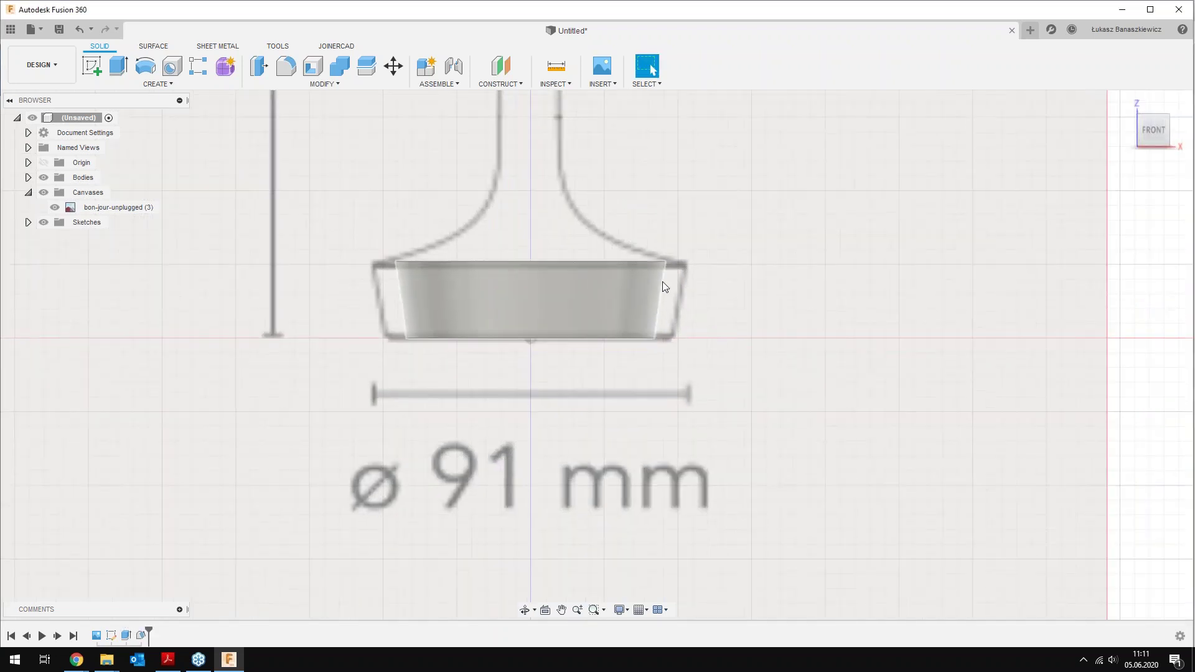
# Create an offset construction plane 35 mm above the cylinder's top face
pyautogui.keyDown('shift'); pyautogui.moveTo(634, 227); pyautogui.dragTo(642, 286, button='middle'); pyautogui.keyUp('shift')
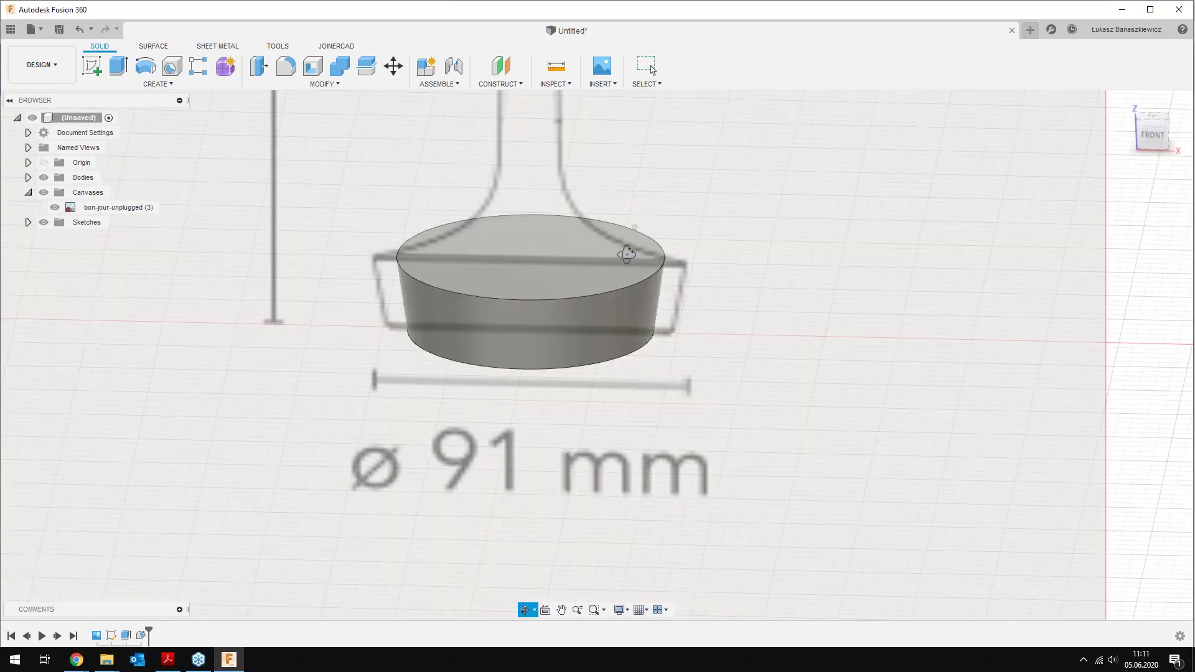
pyautogui.moveTo(573, 268); pyautogui.dragTo(547, 402, button='middle')
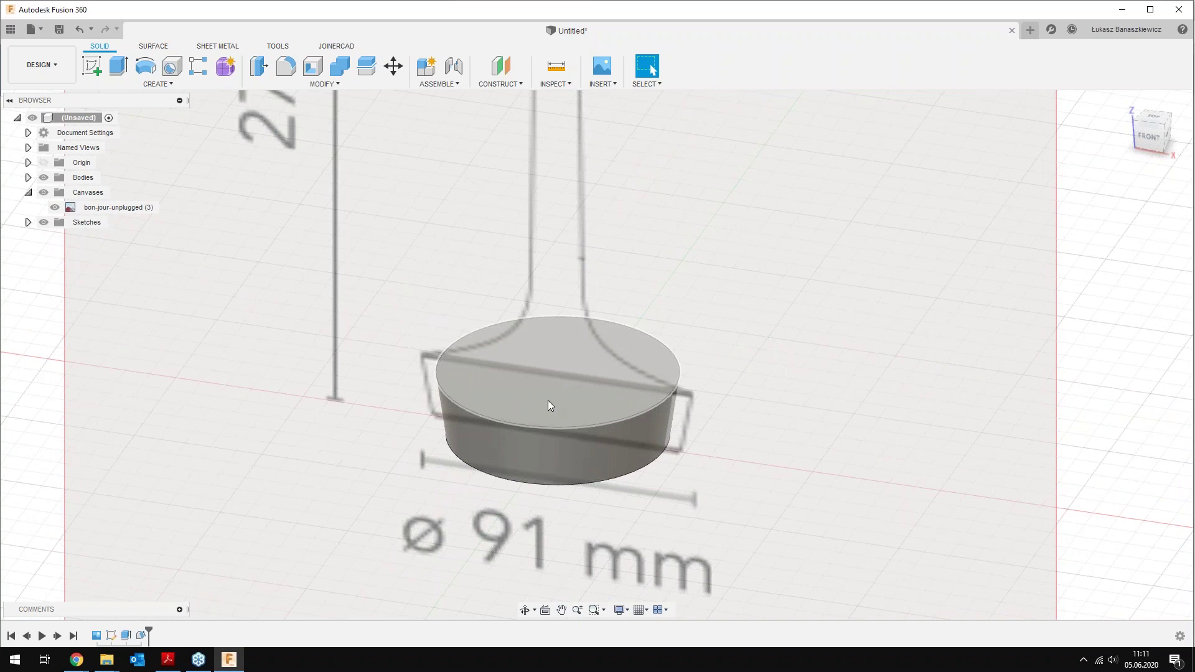
pyautogui.click(503, 67)
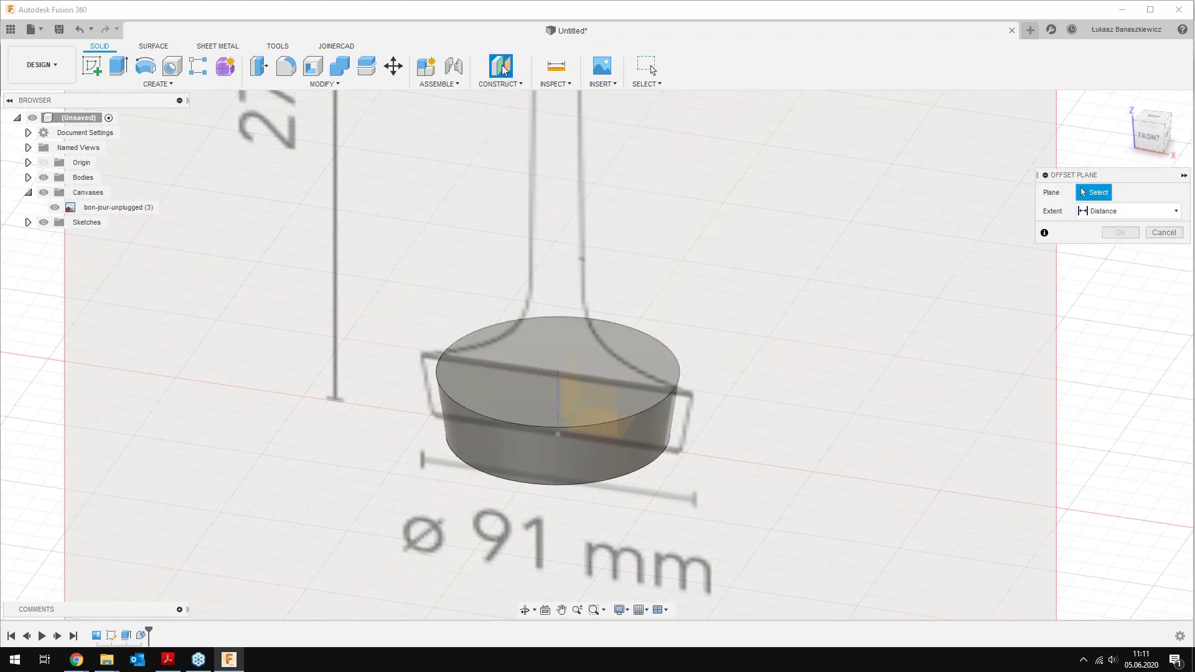
pyautogui.click(516, 386)
pyautogui.moveTo(555, 369); pyautogui.dragTo(558, 289)
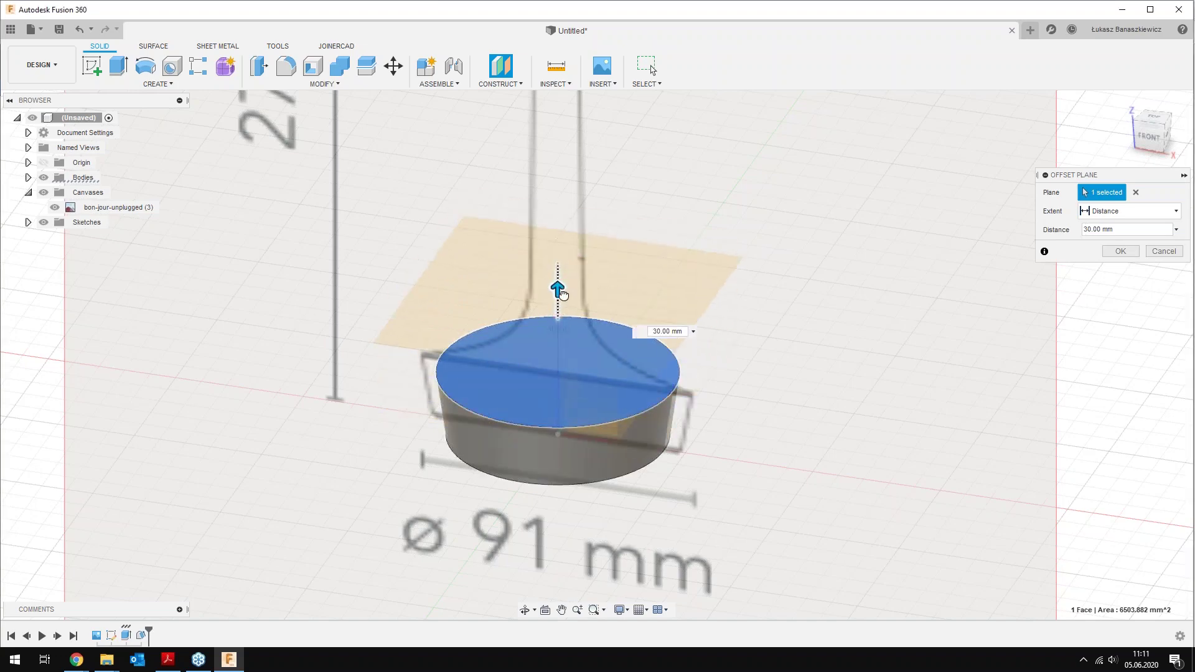
pyautogui.click(1152, 136)
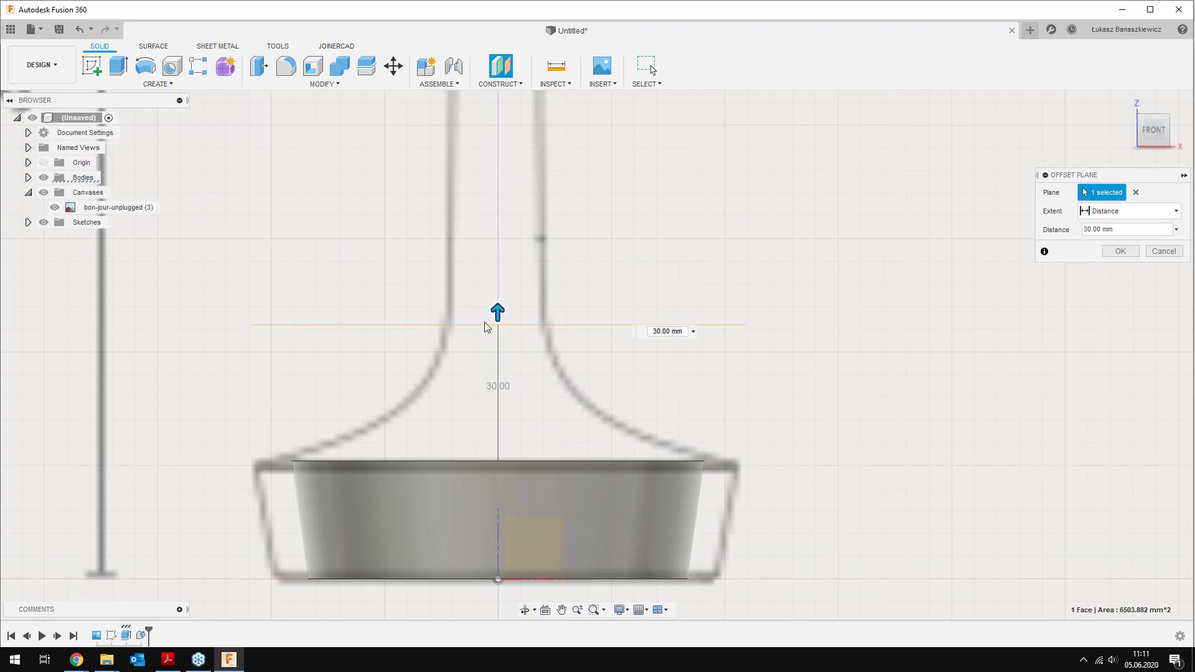
pyautogui.moveTo(497, 311); pyautogui.dragTo(506, 313)
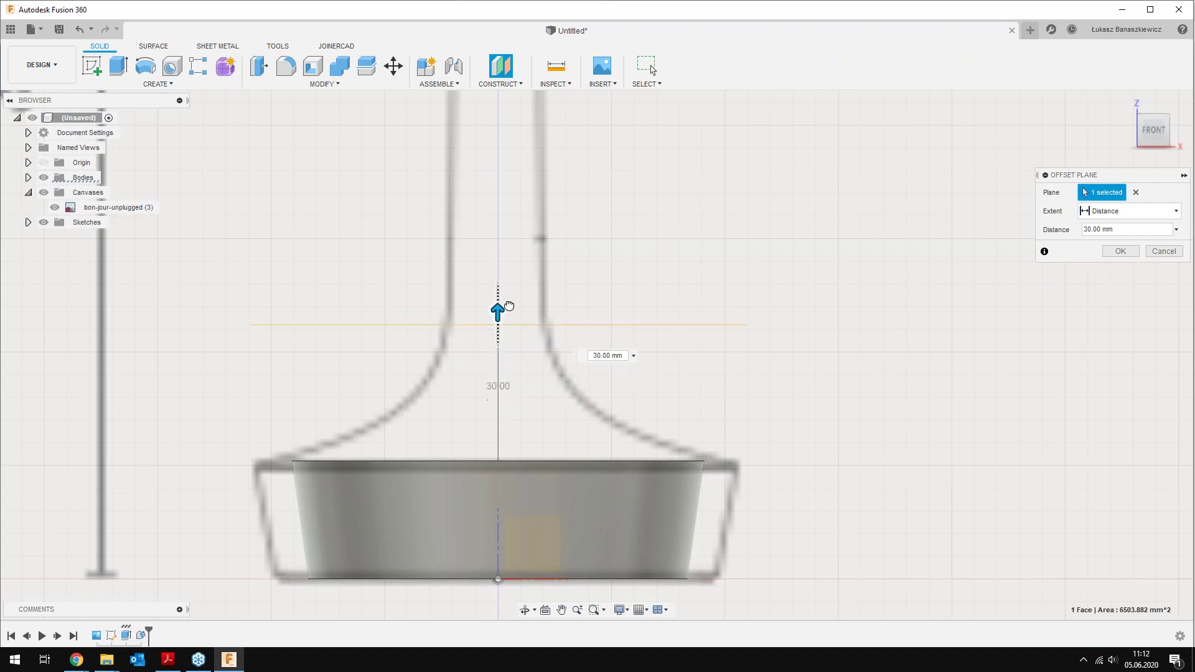
pyautogui.write('32')
pyautogui.press('Return')
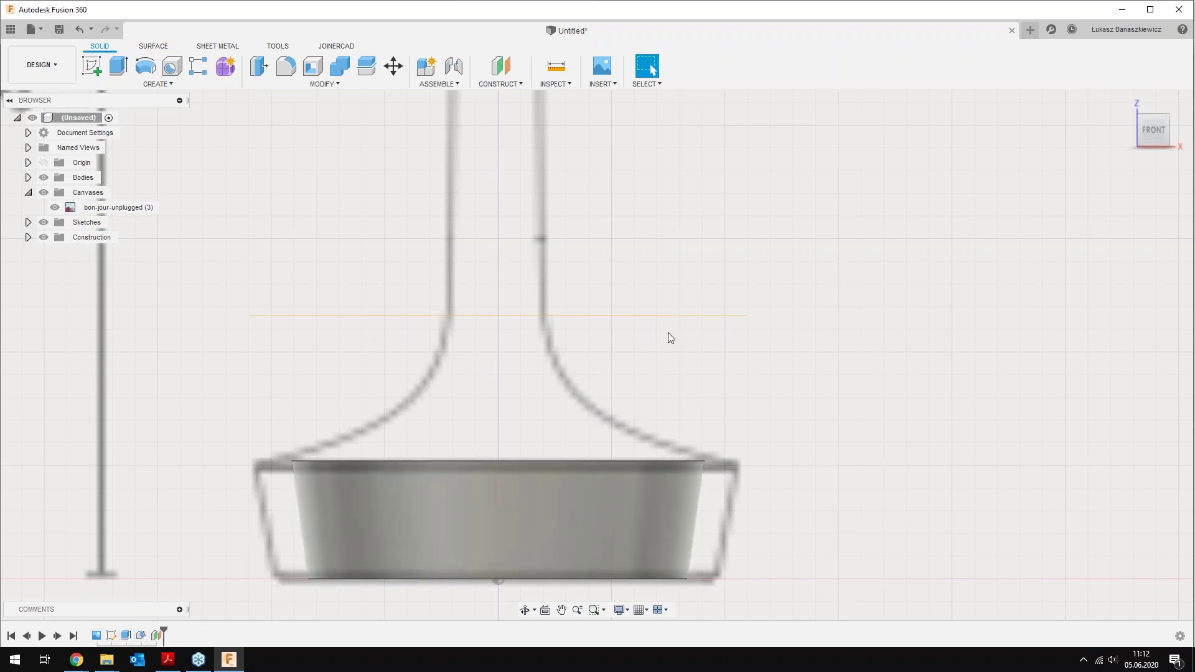
# Select Plane1, zoom out to the 270 mm dimension, and bring up its context menu
pyautogui.moveTo(721, 272)
pyautogui.keyDown('shift'); pyautogui.mouseDown(button='middle')
pyautogui.moveTo(704, 301)
pyautogui.moveTo(615, 300)
pyautogui.mouseUp(button='middle'); pyautogui.keyUp('shift')
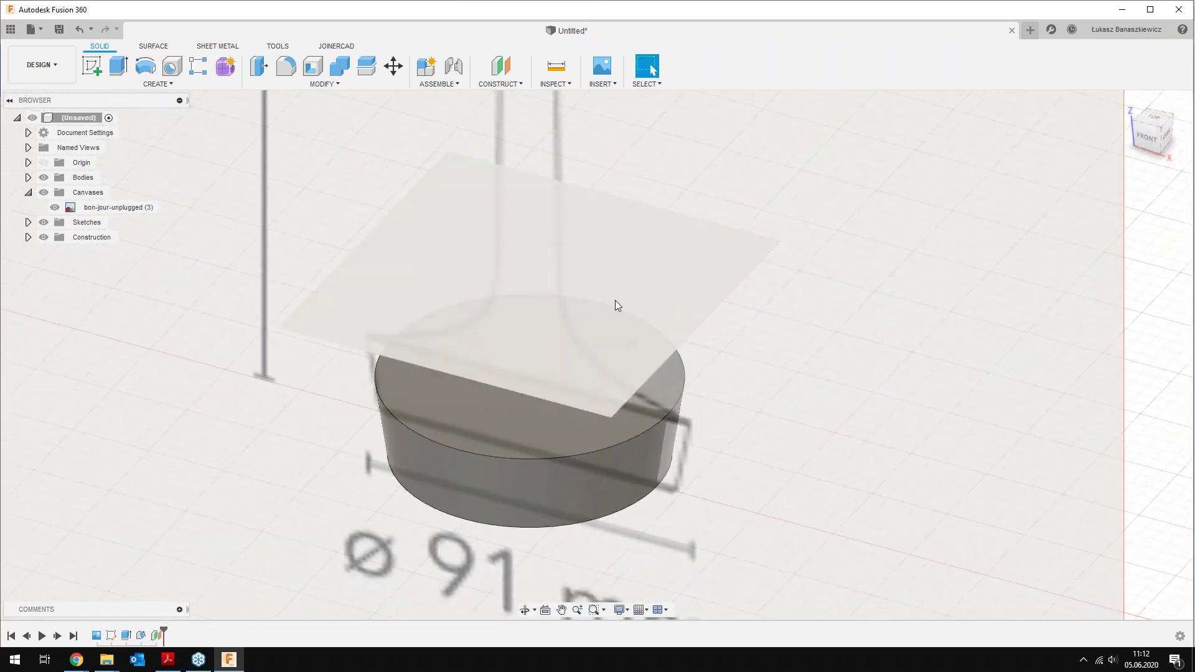
pyautogui.click(680, 282)
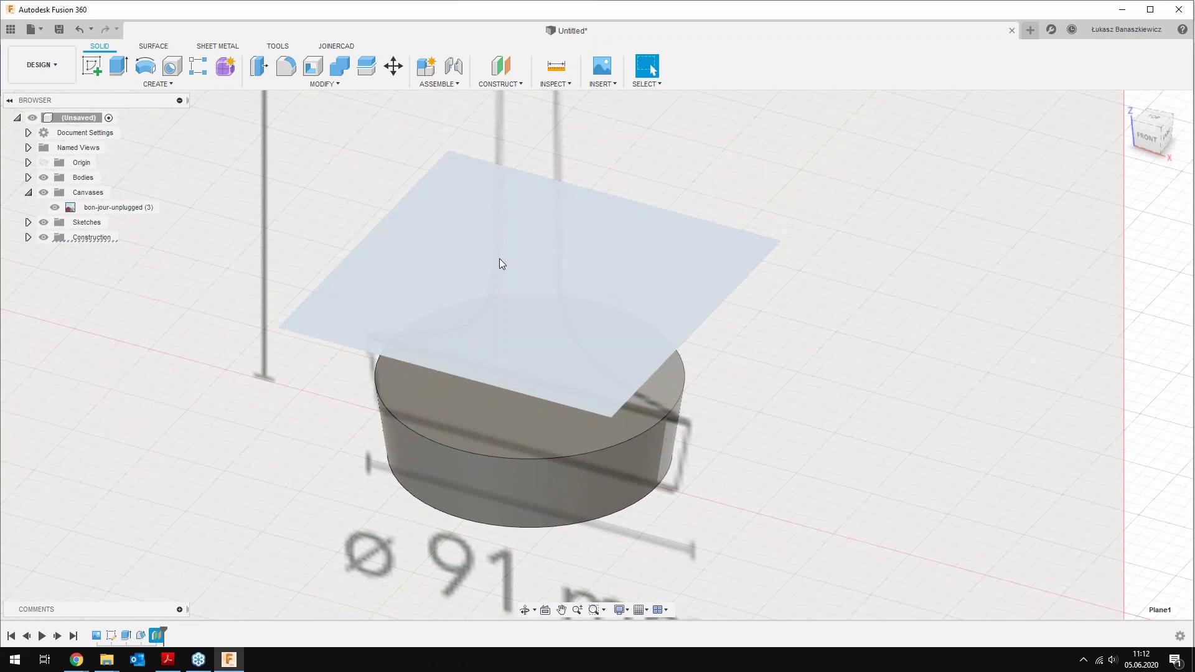
pyautogui.scroll(-2, 555, 210)
pyautogui.moveTo(548, 260); pyautogui.dragTo(573, 405, button='middle')
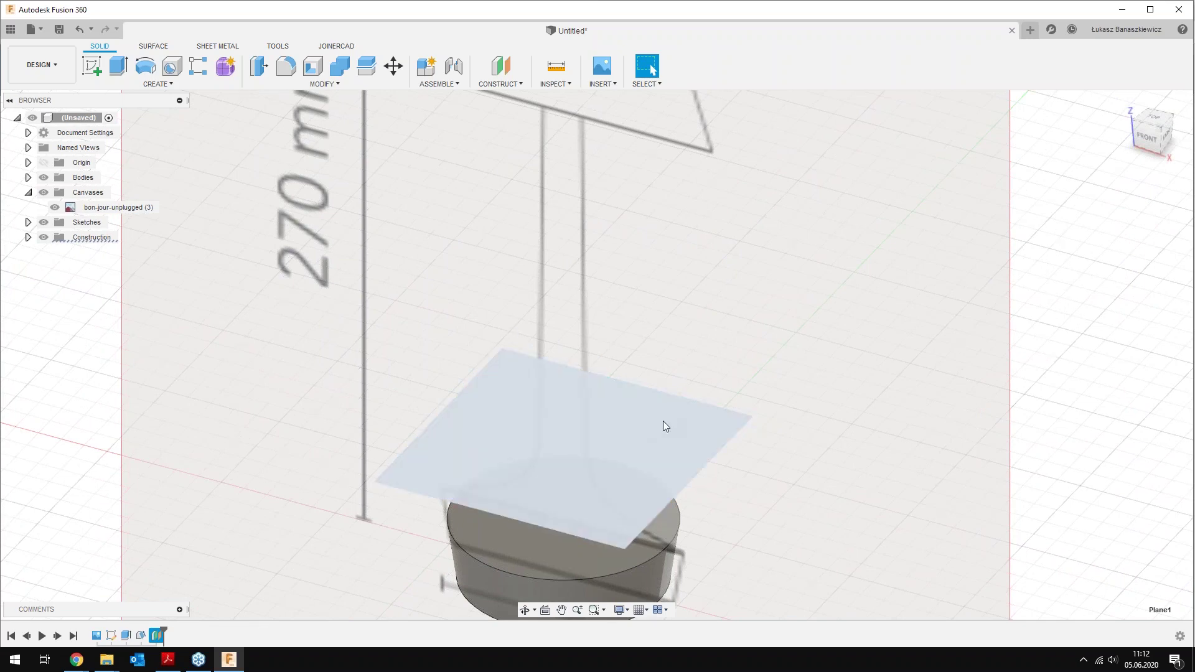
pyautogui.rightClick(685, 420)
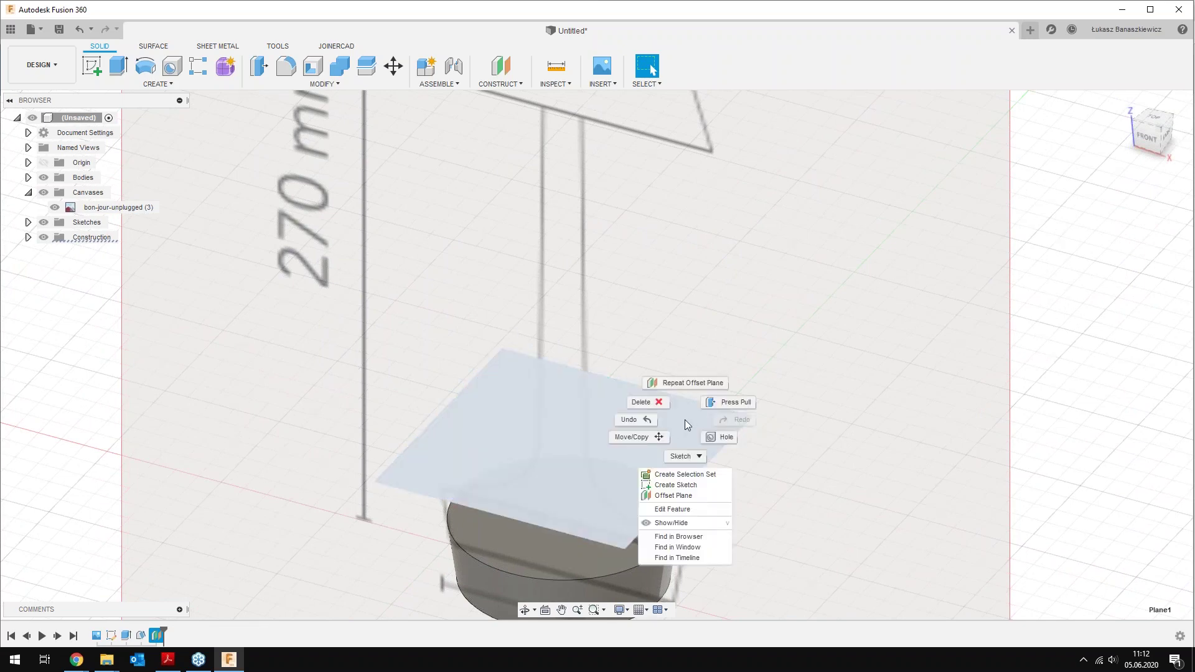
# Start a sketch on Plane1 and place a circle centred on the stem axis
pyautogui.click(687, 486)
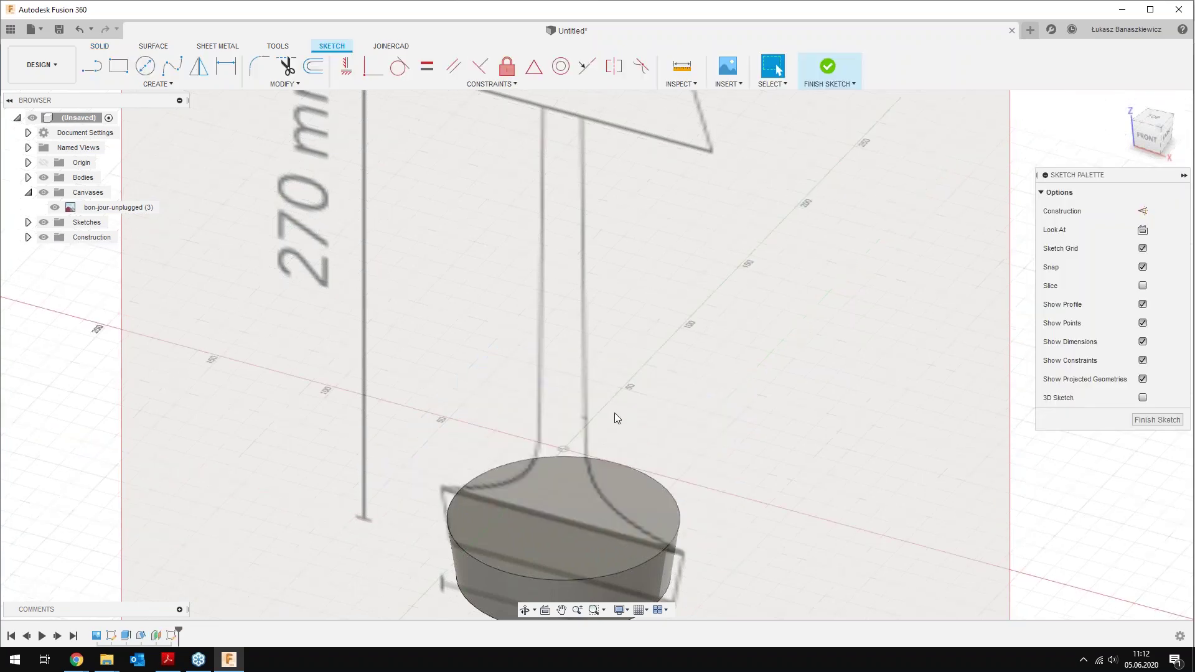
pyautogui.press('c')
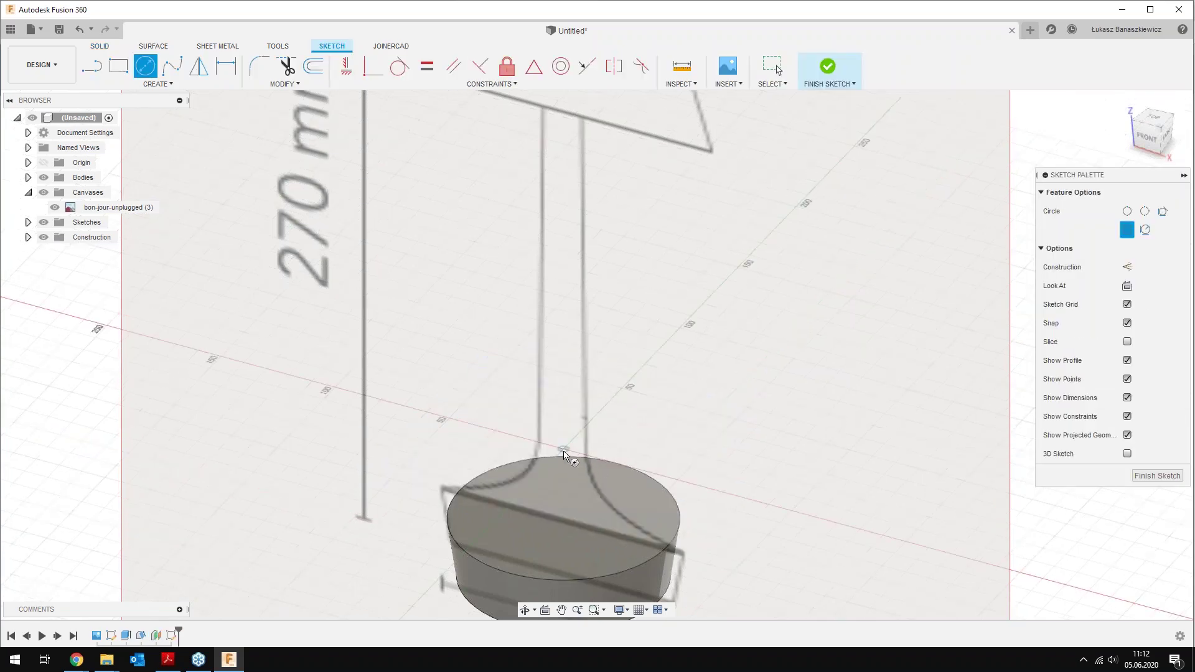
pyautogui.click(563, 451)
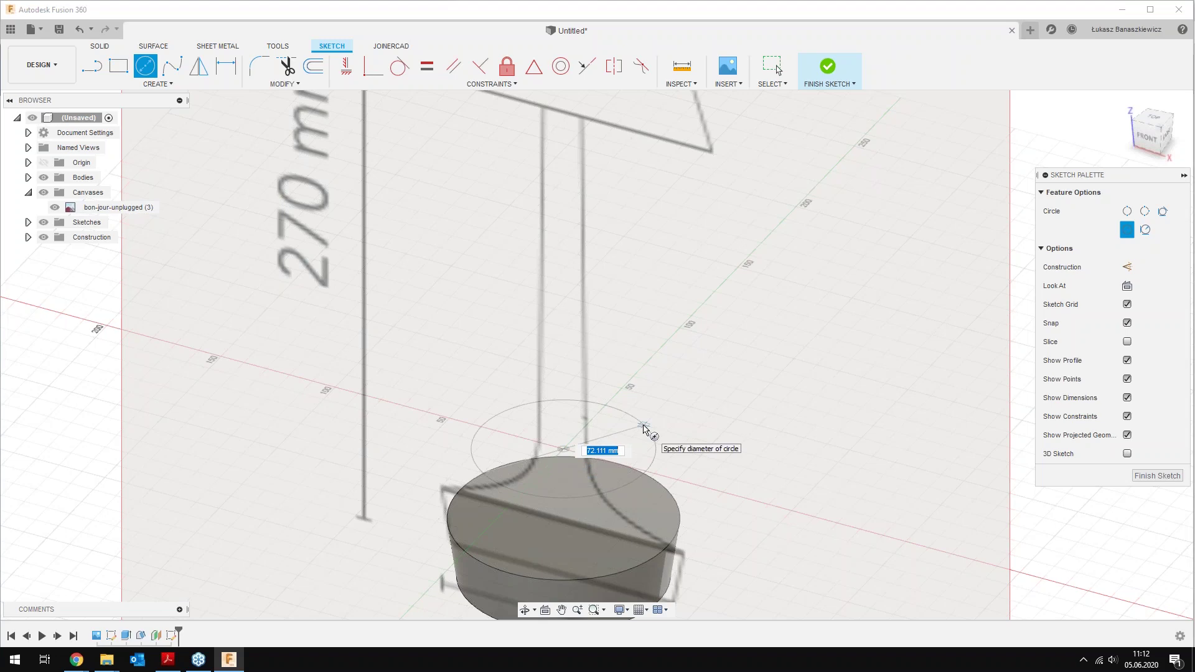
pyautogui.keyDown('shift'); pyautogui.moveTo(1068, 141); pyautogui.dragTo(1060, 165, button='middle'); pyautogui.keyUp('shift')
pyautogui.click(1147, 135)
pyautogui.scroll(3, 619, 527)
pyautogui.scroll(2, 539, 548)
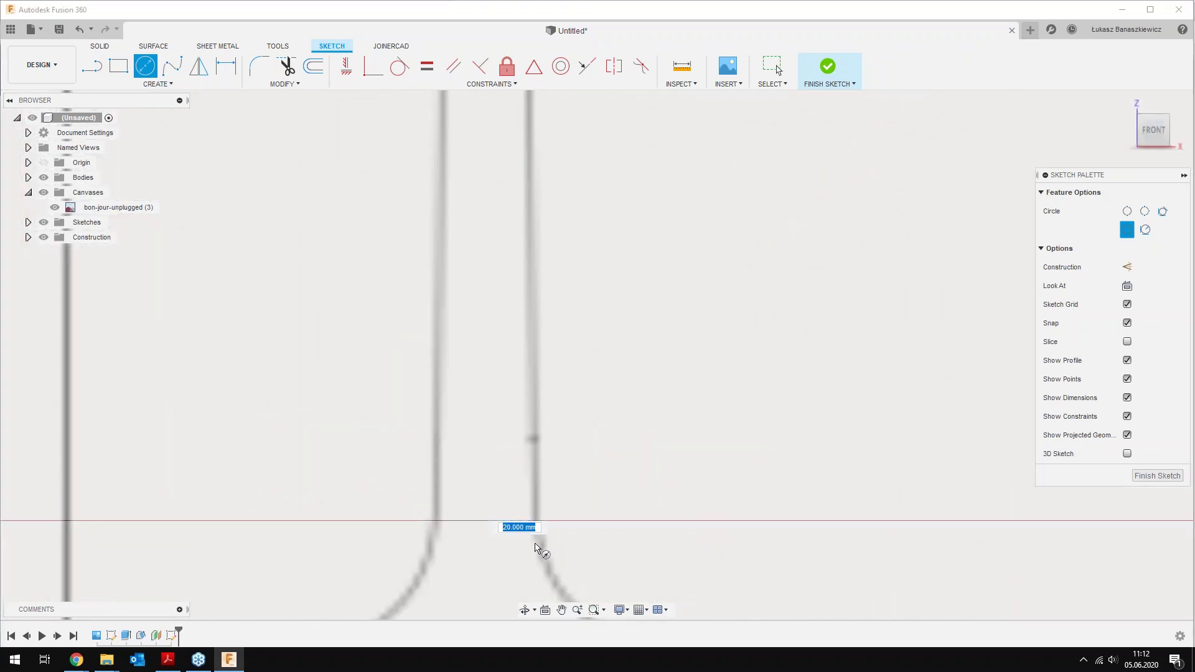
pyautogui.scroll(3, 557, 516)
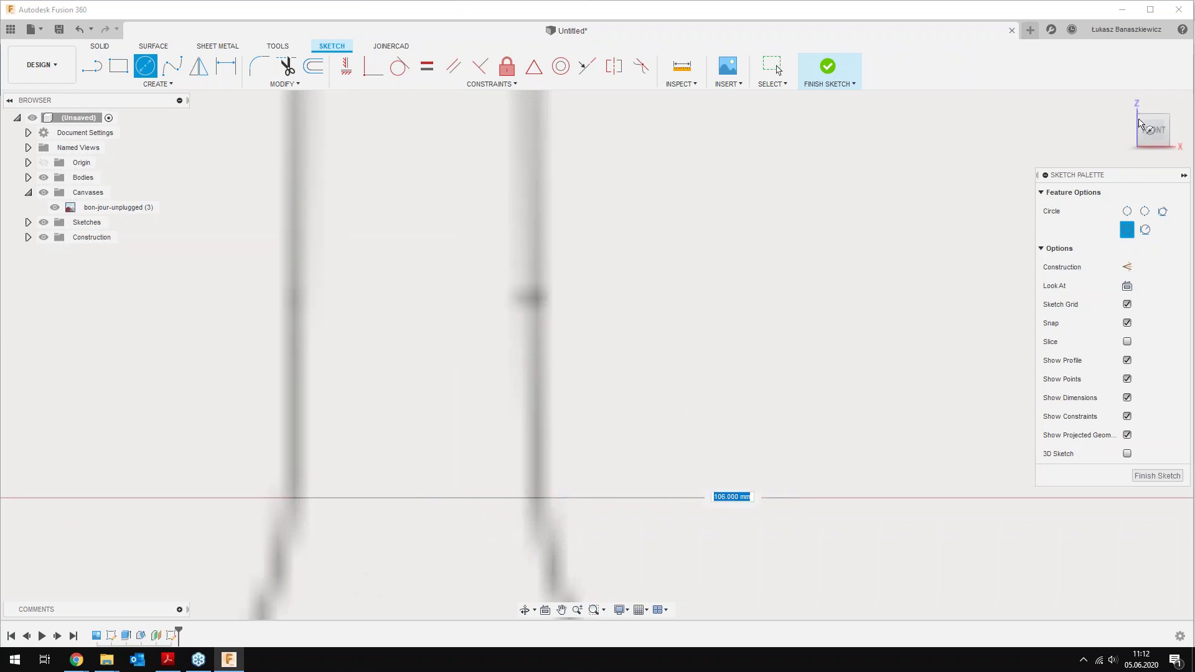
# Give the circle a 22 mm diameter and finish the sketch
pyautogui.click(1154, 117)
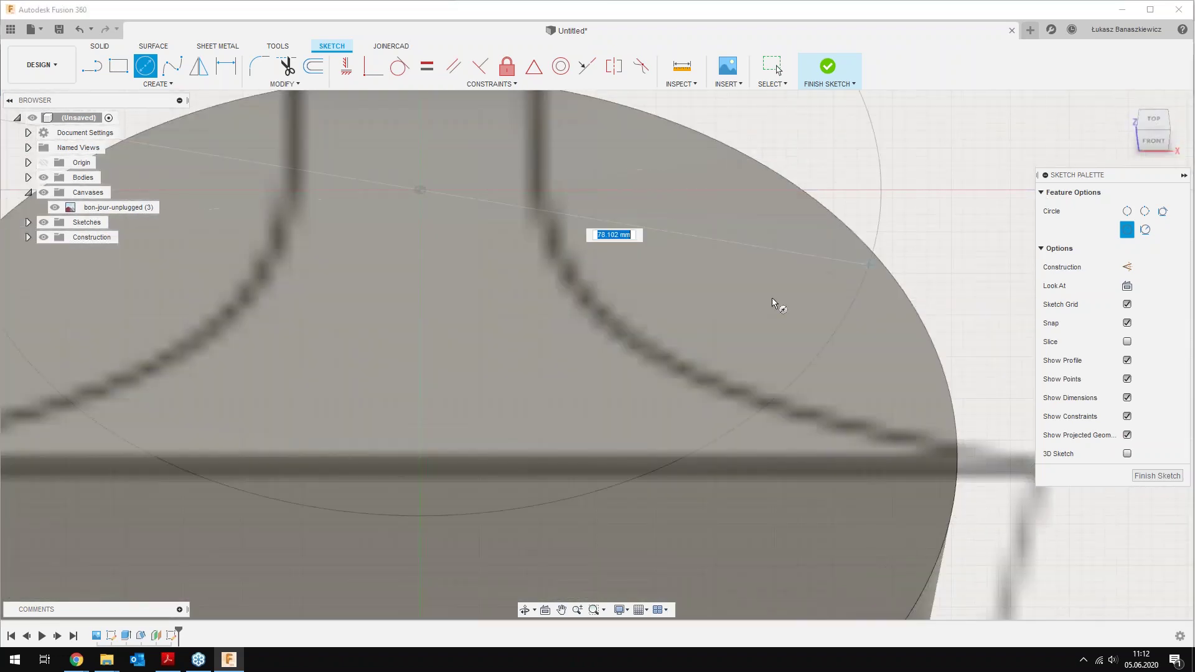
pyautogui.scroll(-3, 662, 259)
pyautogui.scroll(-2, 623, 234)
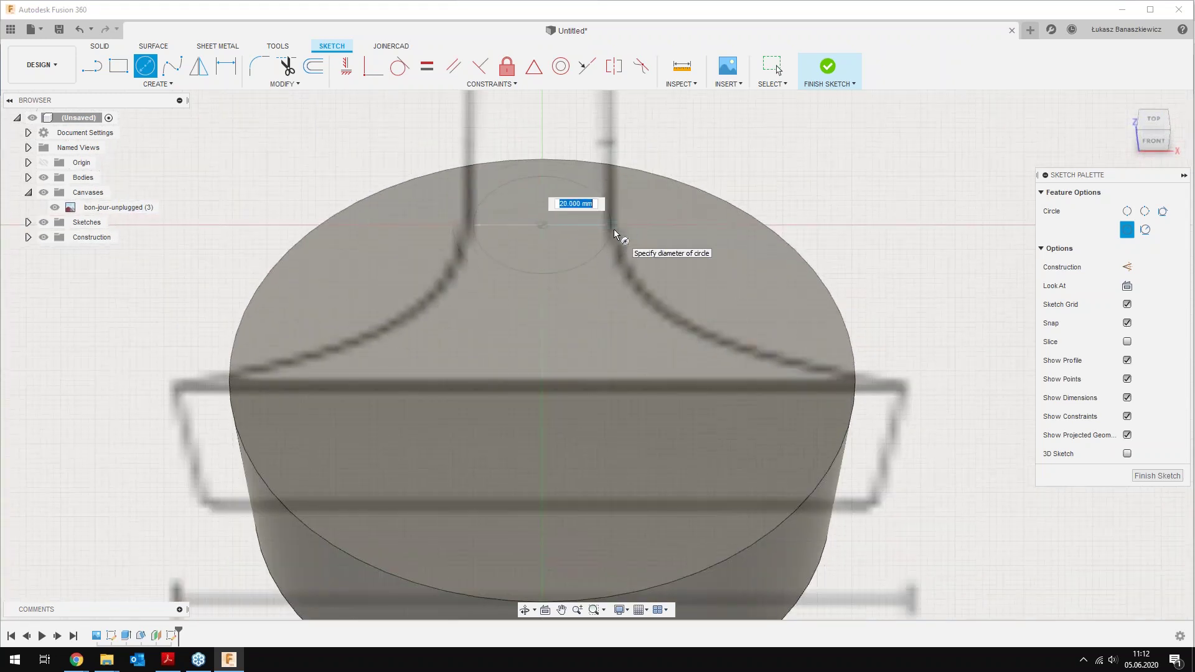
pyautogui.write('22')
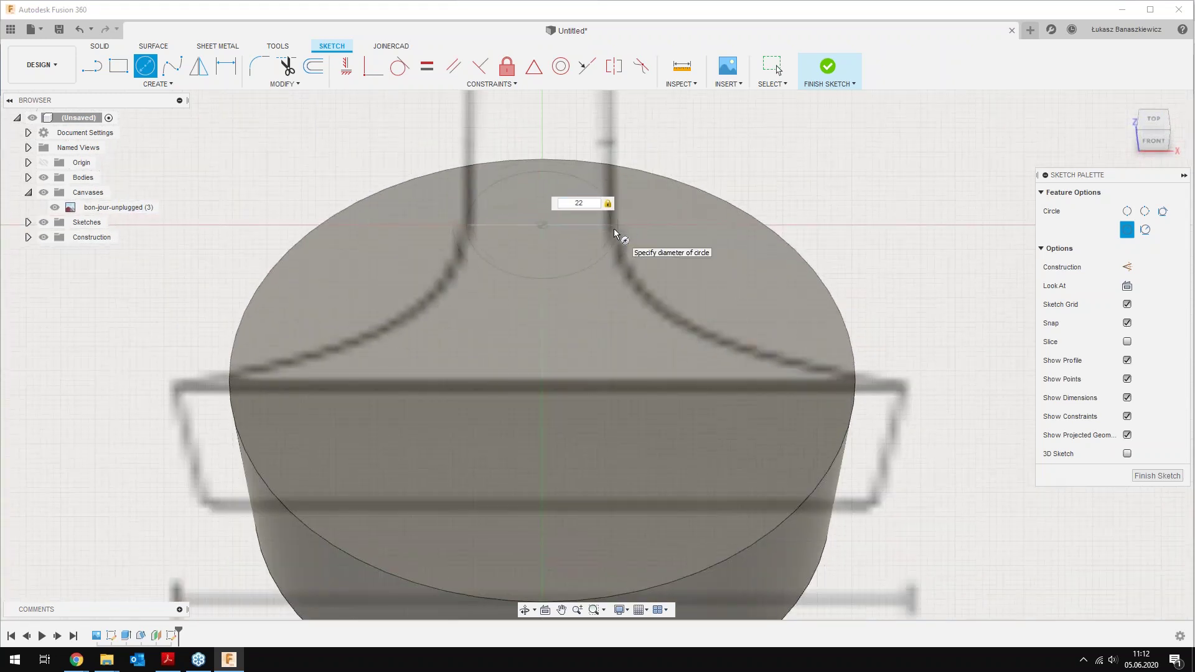
pyautogui.press('Return')
pyautogui.press('Escape')
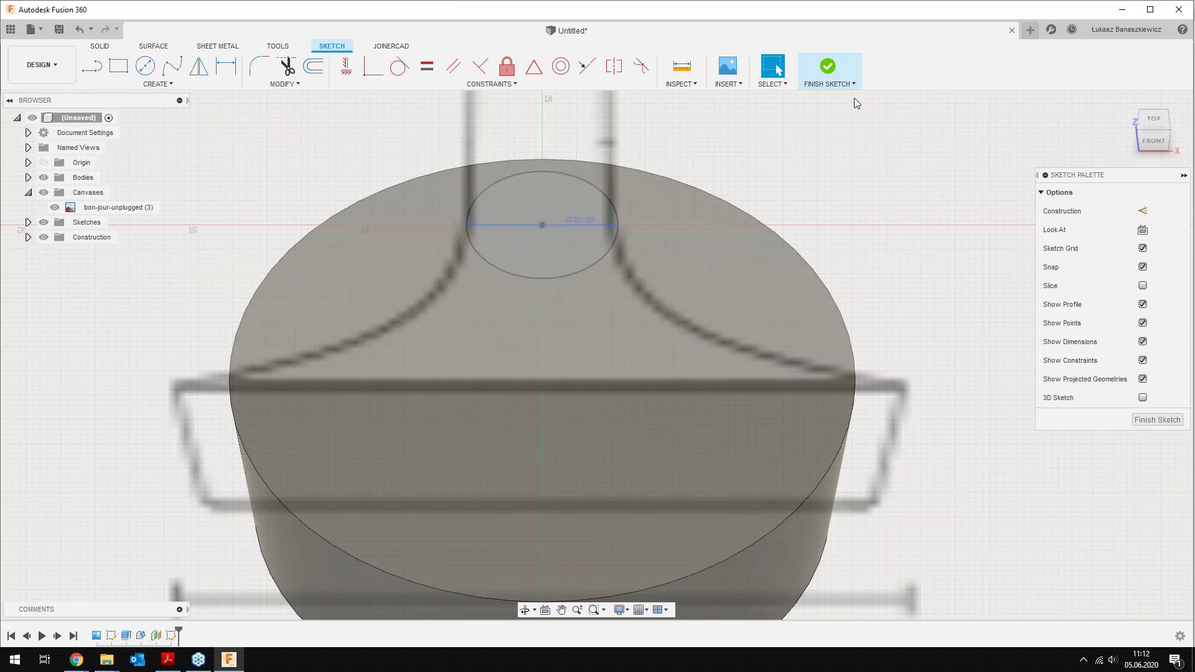
pyautogui.click(827, 62)
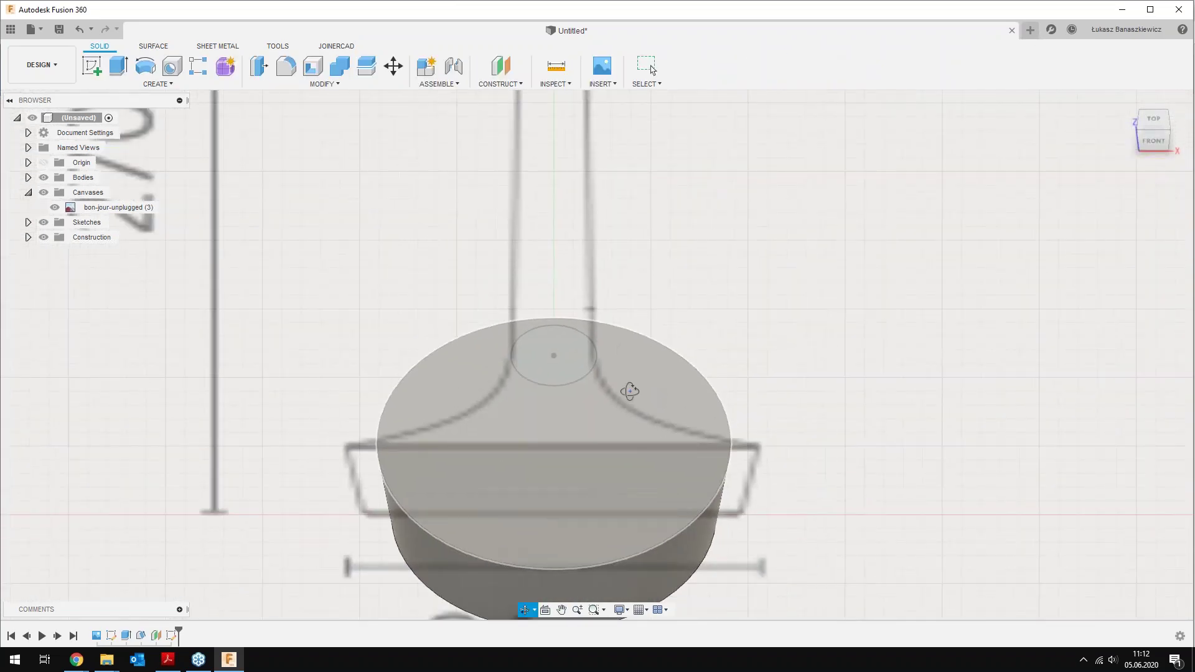
# Select the new circle profile and view the lamp from the front, recentred on base and stem
pyautogui.moveTo(630, 392)
pyautogui.keyDown('shift'); pyautogui.mouseDown(button='middle')
pyautogui.moveTo(603, 376)
pyautogui.moveTo(576, 406)
pyautogui.mouseUp(button='middle'); pyautogui.keyUp('shift')
pyautogui.scroll(3, 576, 406)
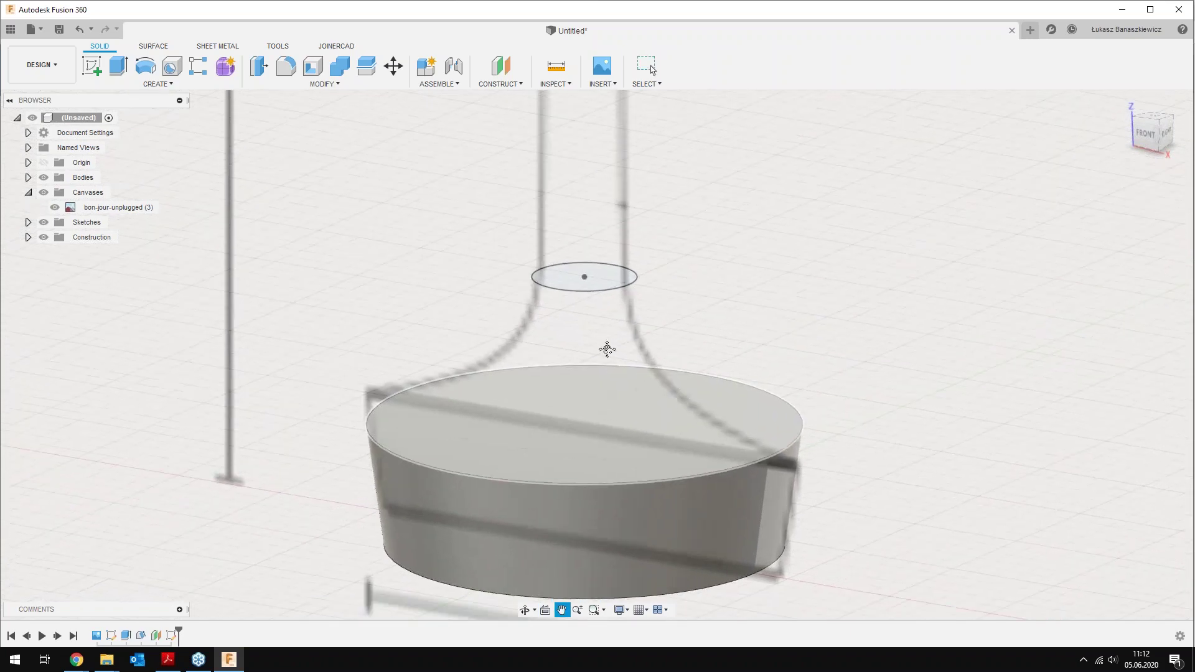
pyautogui.click(597, 239)
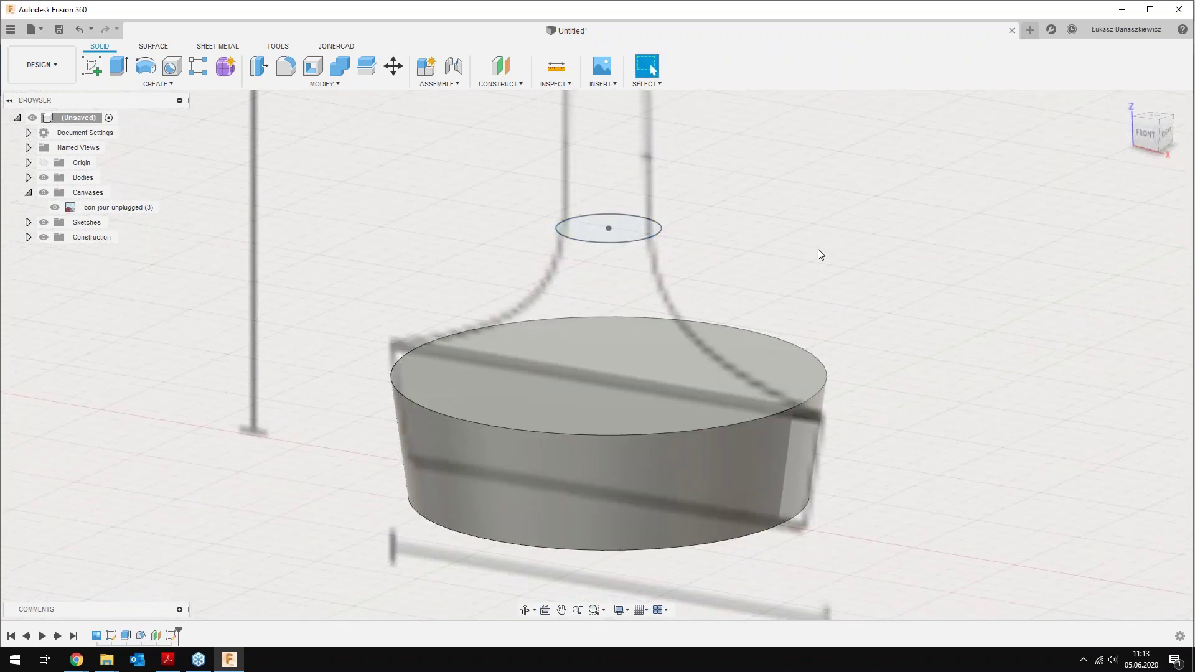
pyautogui.moveTo(1144, 133)
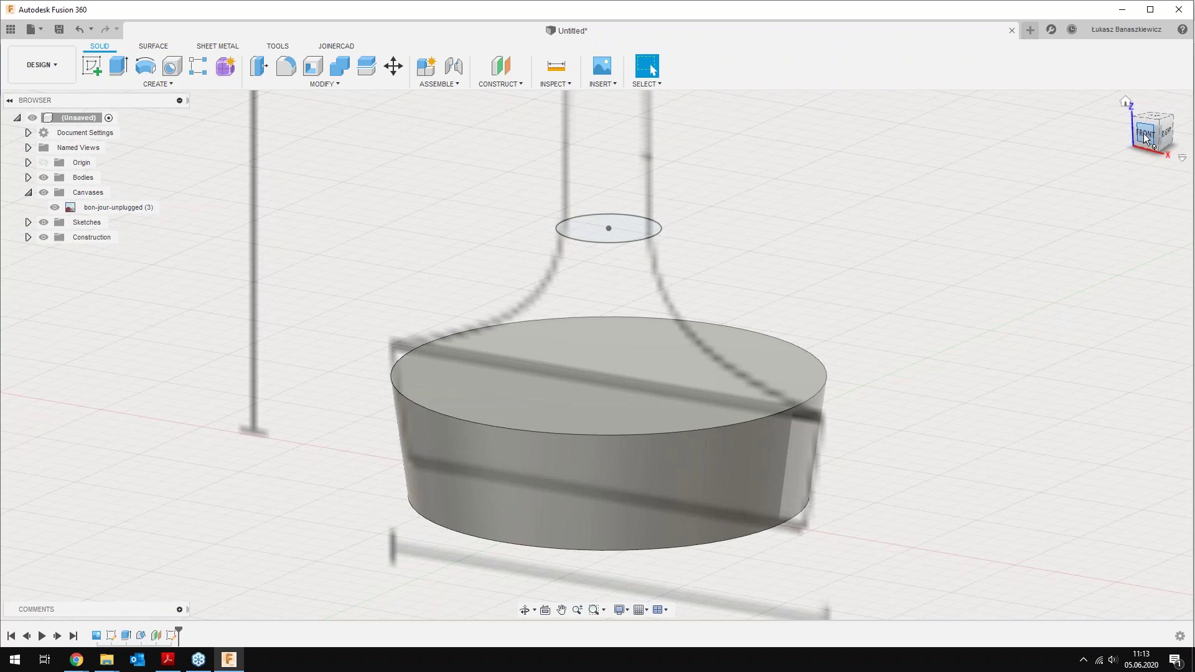
pyautogui.click(1145, 138)
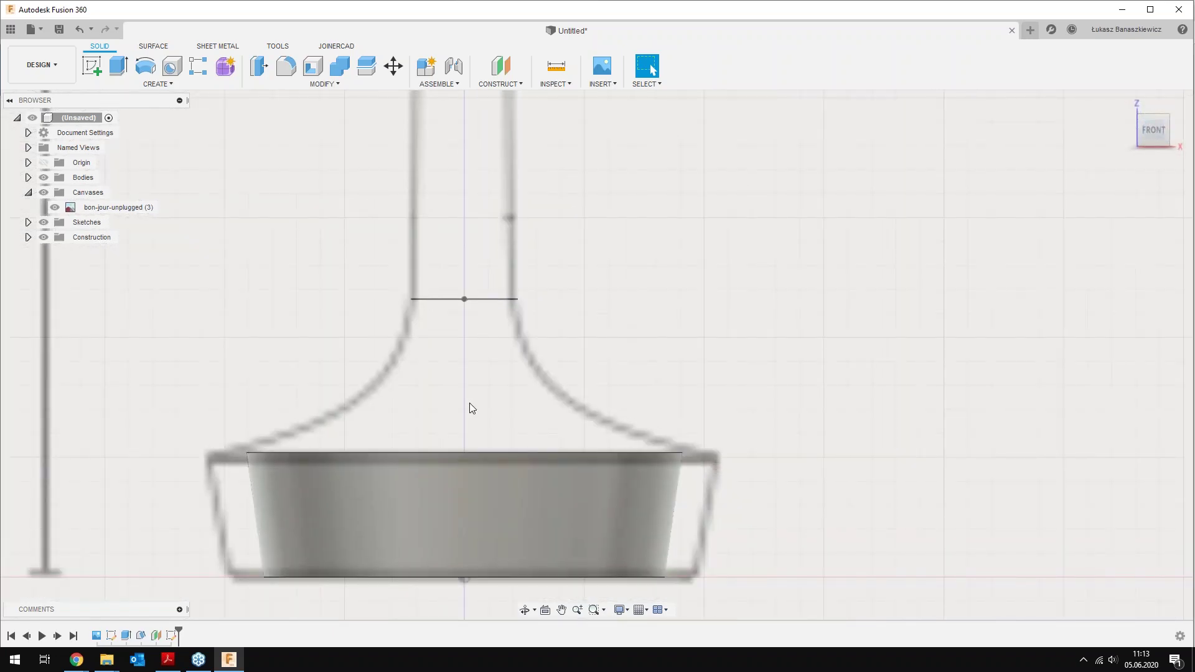
pyautogui.moveTo(470, 408); pyautogui.dragTo(525, 411, button='middle')
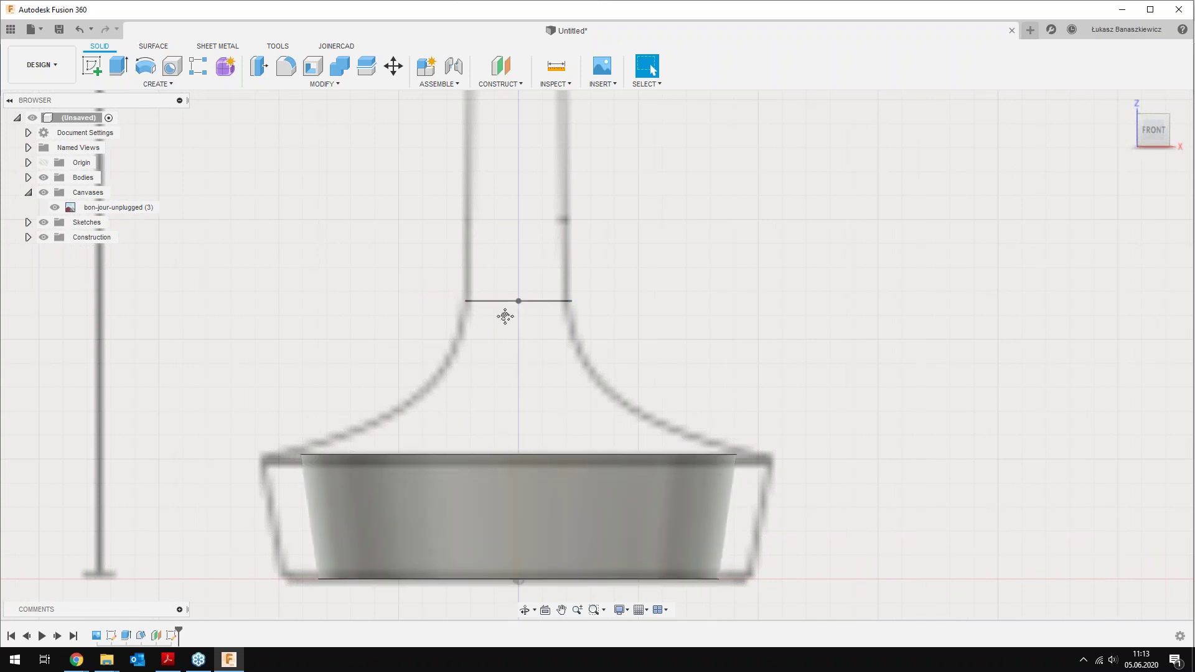
pyautogui.moveTo(504, 315); pyautogui.dragTo(481, 261, button='middle')
# Start a sketch on the front XZ plane and project the circle line and base top edge into it
pyautogui.click(91, 65)
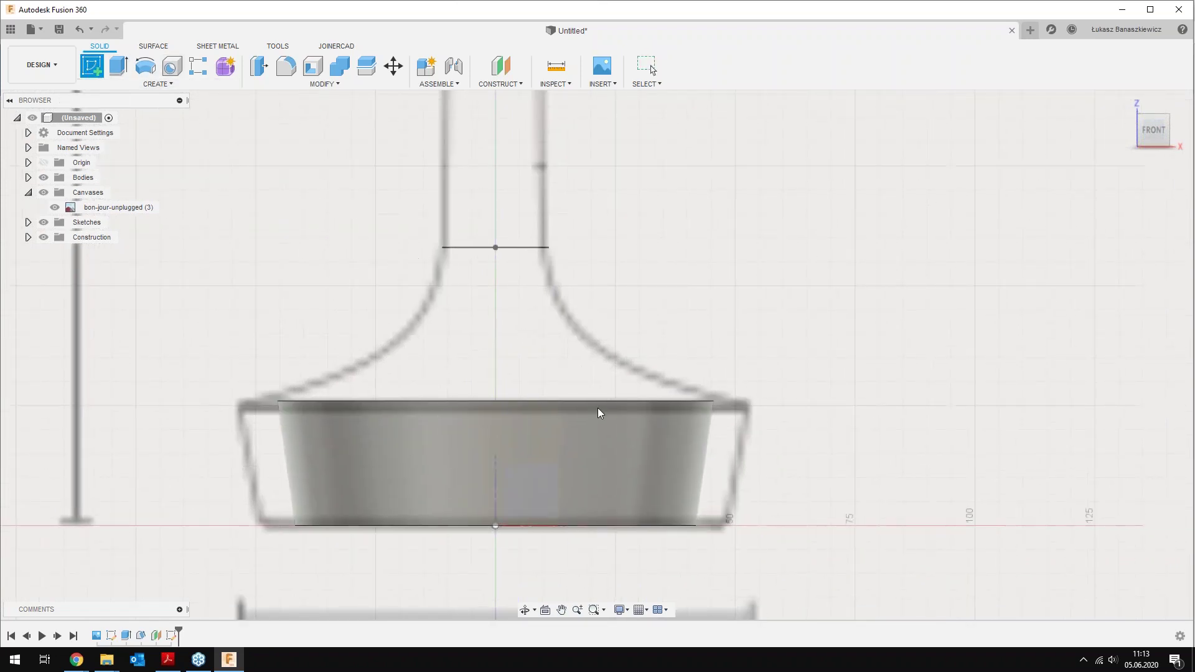
pyautogui.click(525, 498)
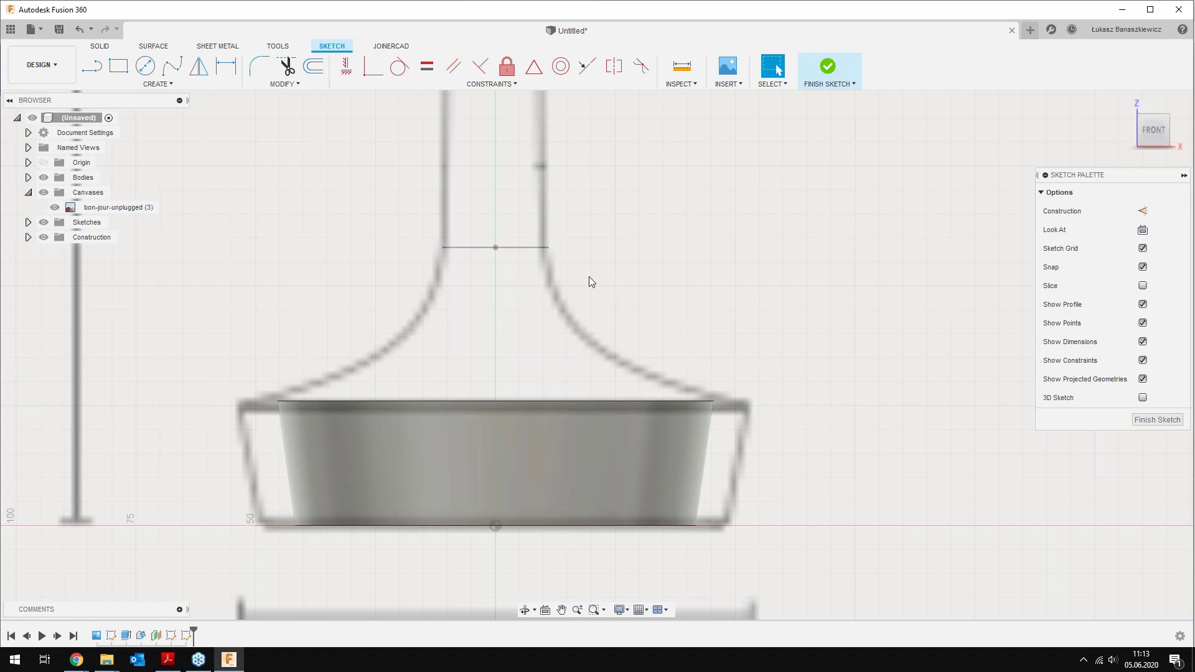
pyautogui.press('p')
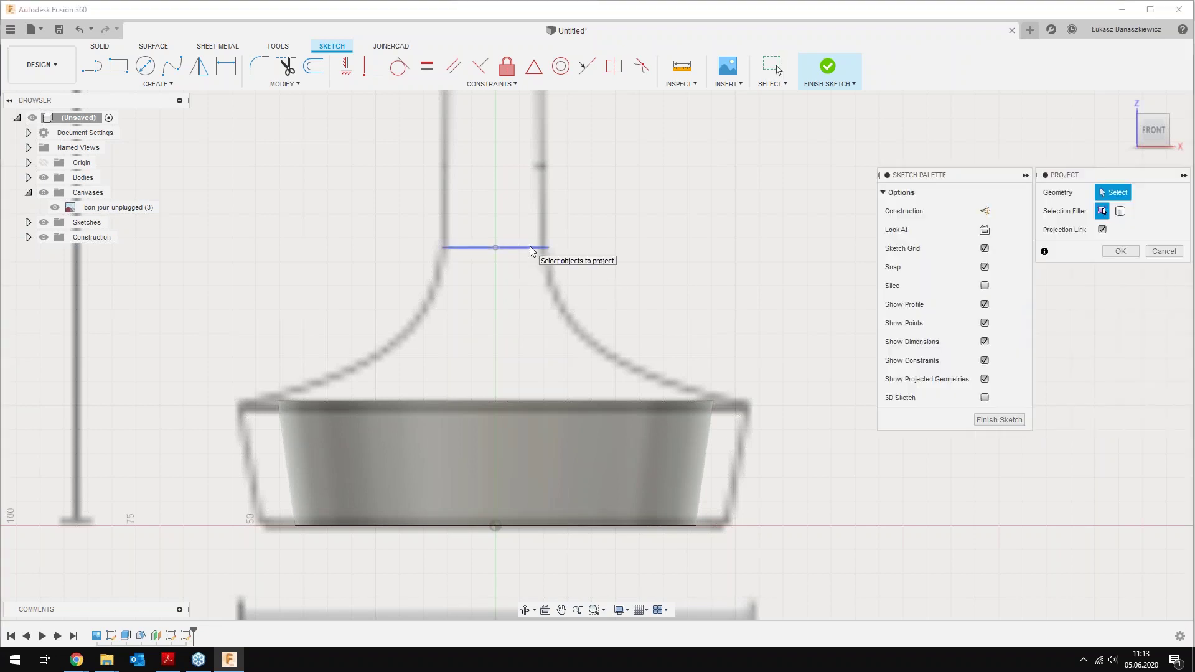
pyautogui.click(531, 248)
pyautogui.click(552, 402)
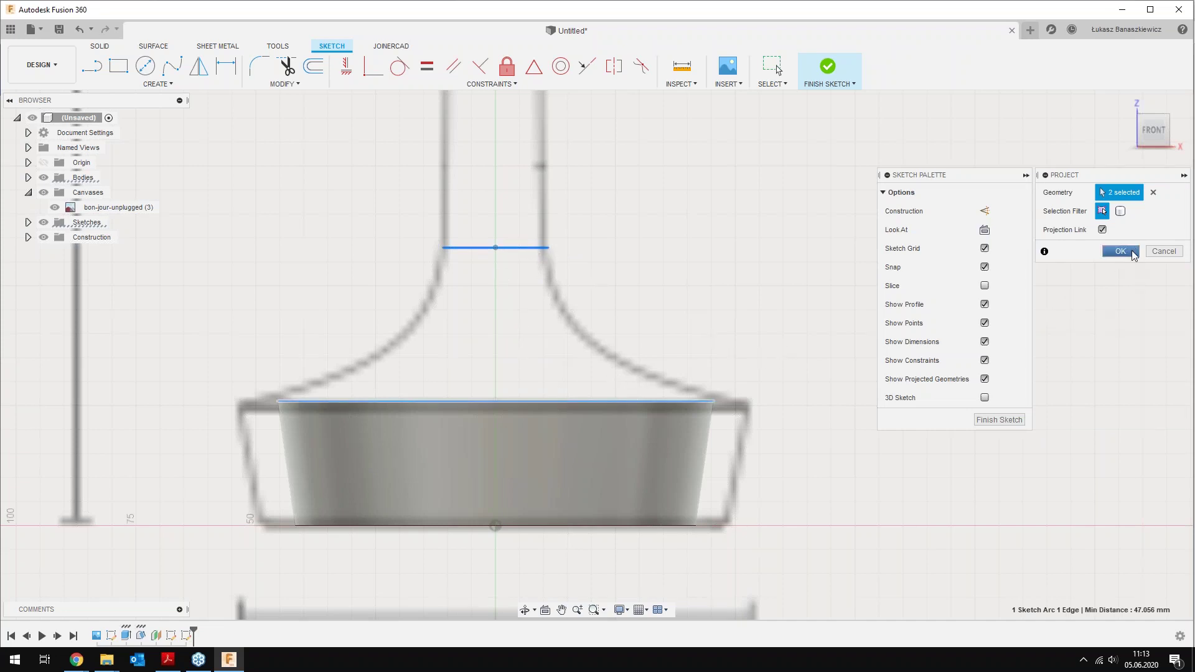
pyautogui.click(1120, 251)
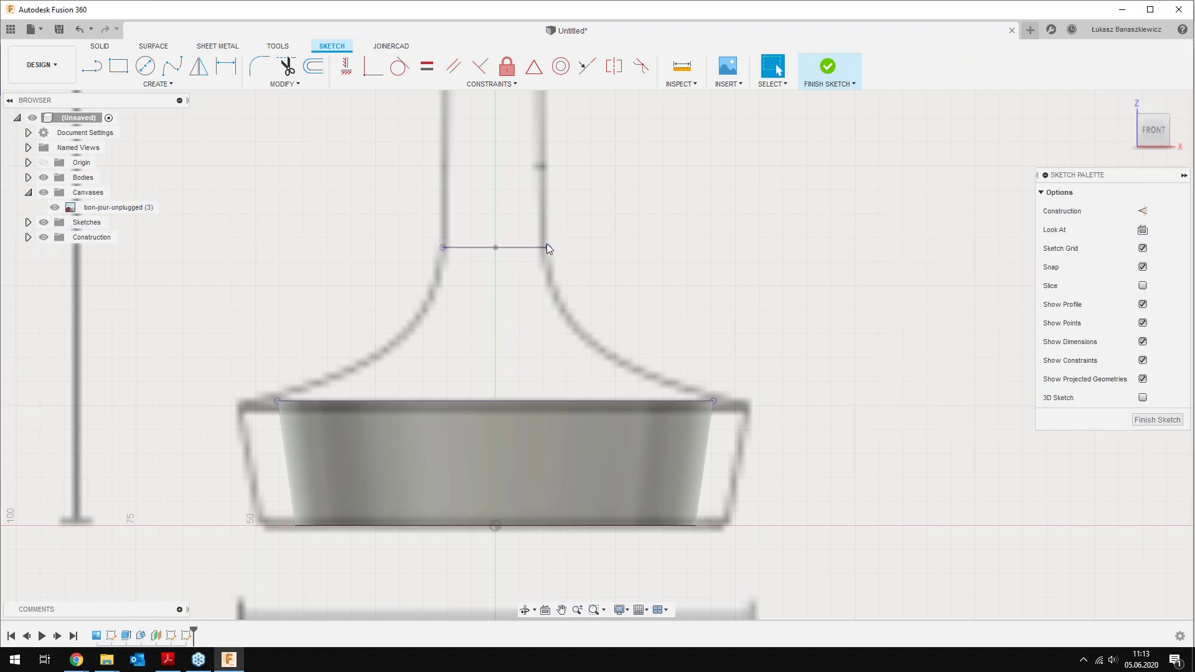
pyautogui.scroll(2, 548, 248)
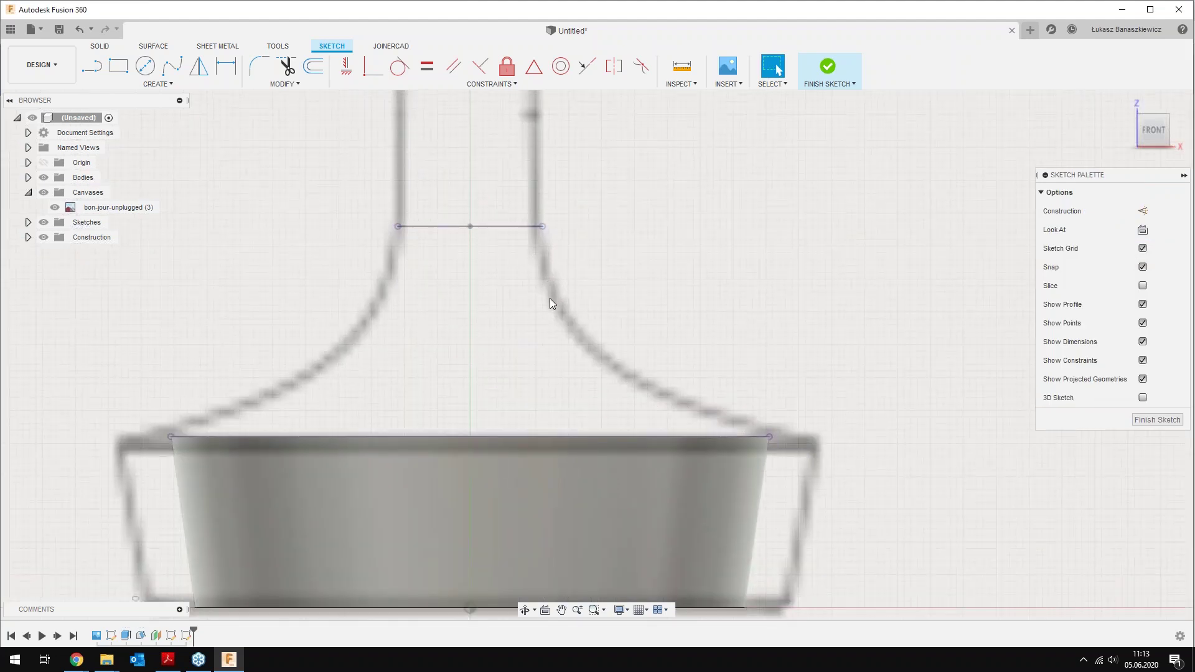
# Draw a vertical centre line from the circle line's midpoint down to the base's top edge
pyautogui.press('l')
pyautogui.click(470, 226)
pyautogui.click(470, 436)
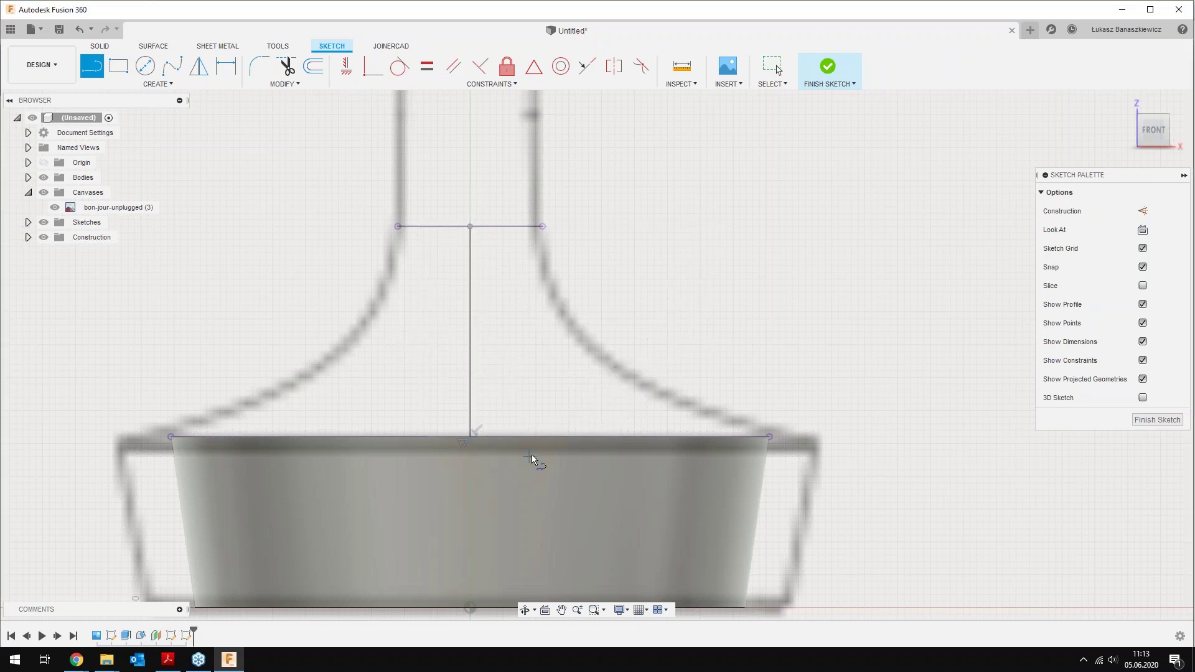
pyautogui.press('Escape')
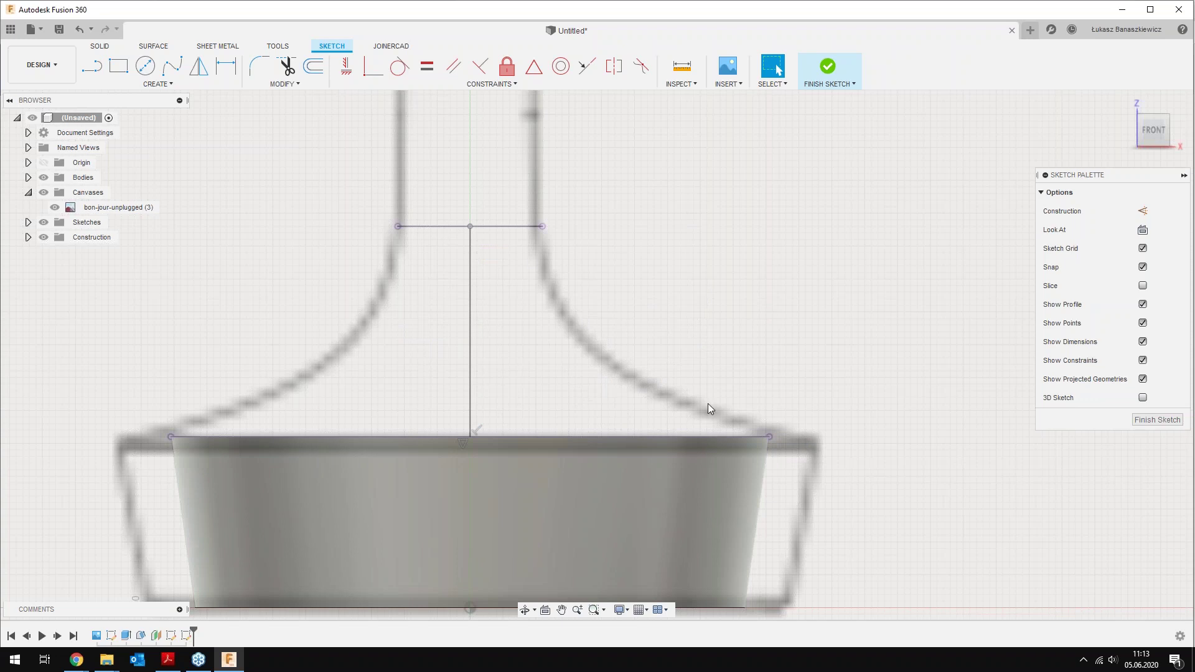
# Draw a three-point spline from the base's right top corner to the circle line's right end
pyautogui.moveTo(628, 358); pyautogui.dragTo(567, 303, button='middle')
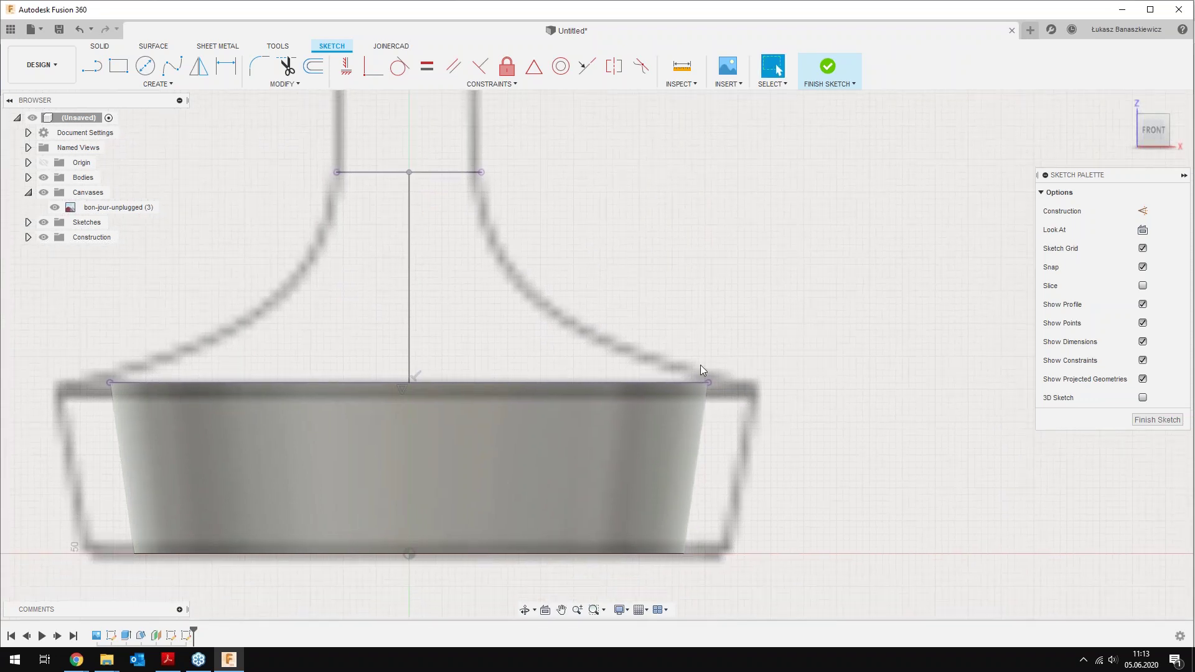
pyautogui.click(171, 66)
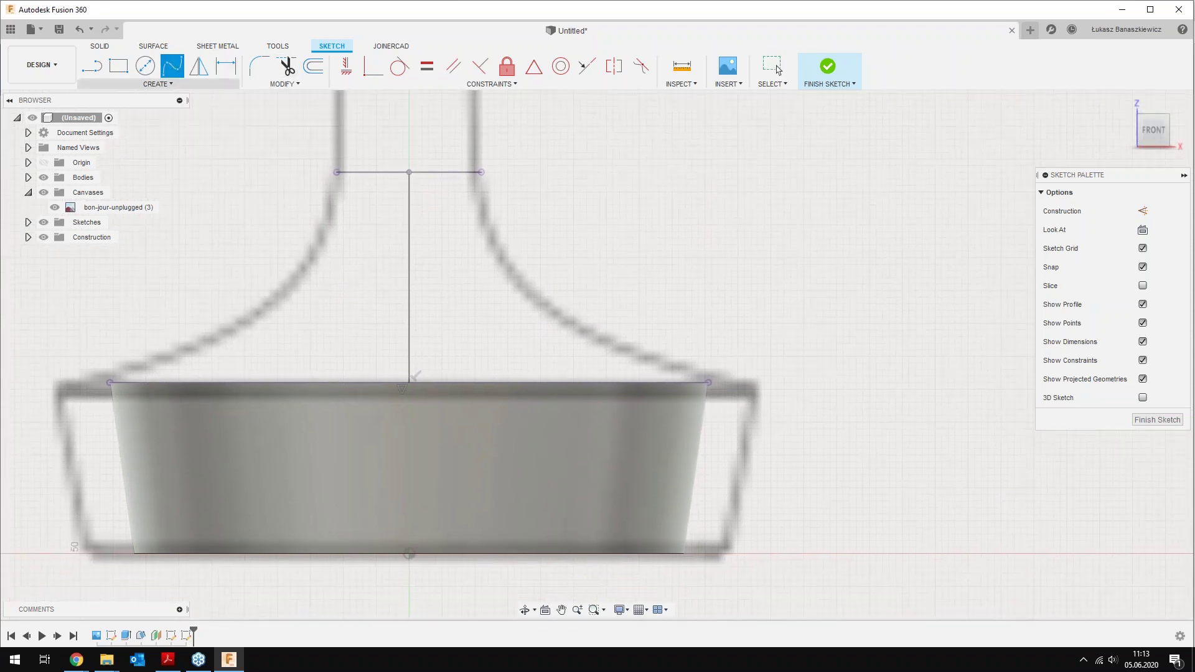
pyautogui.click(707, 382)
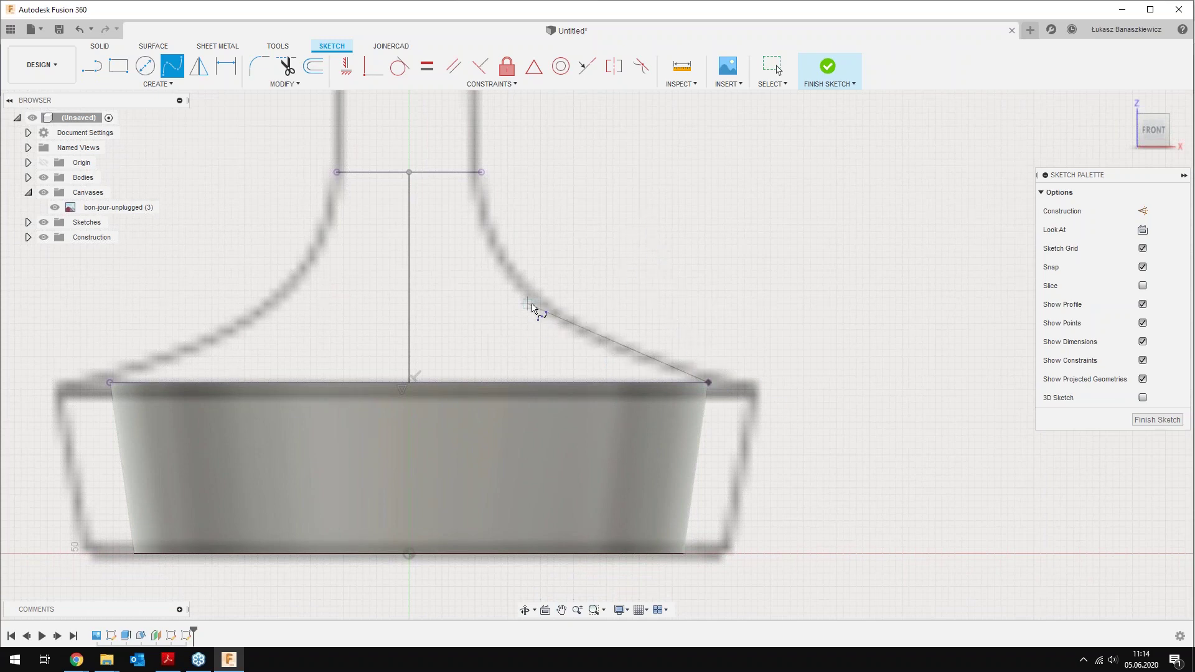
pyautogui.click(527, 304)
pyautogui.click(482, 172)
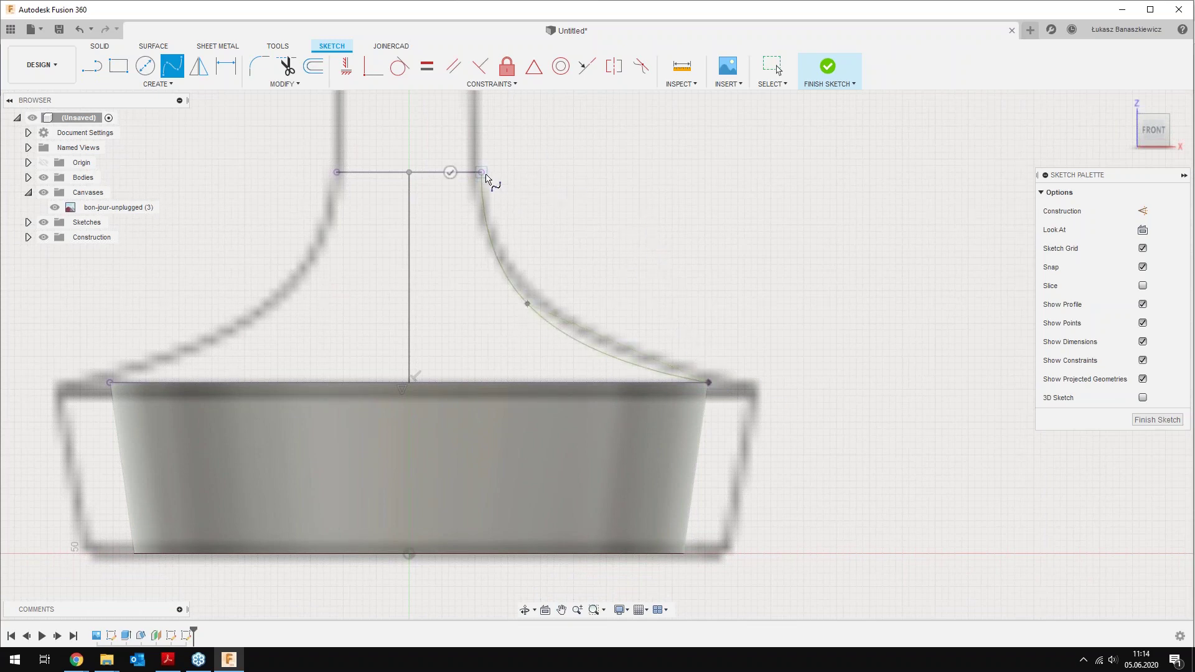
pyautogui.press('Escape')
pyautogui.scroll(3, 553, 298)
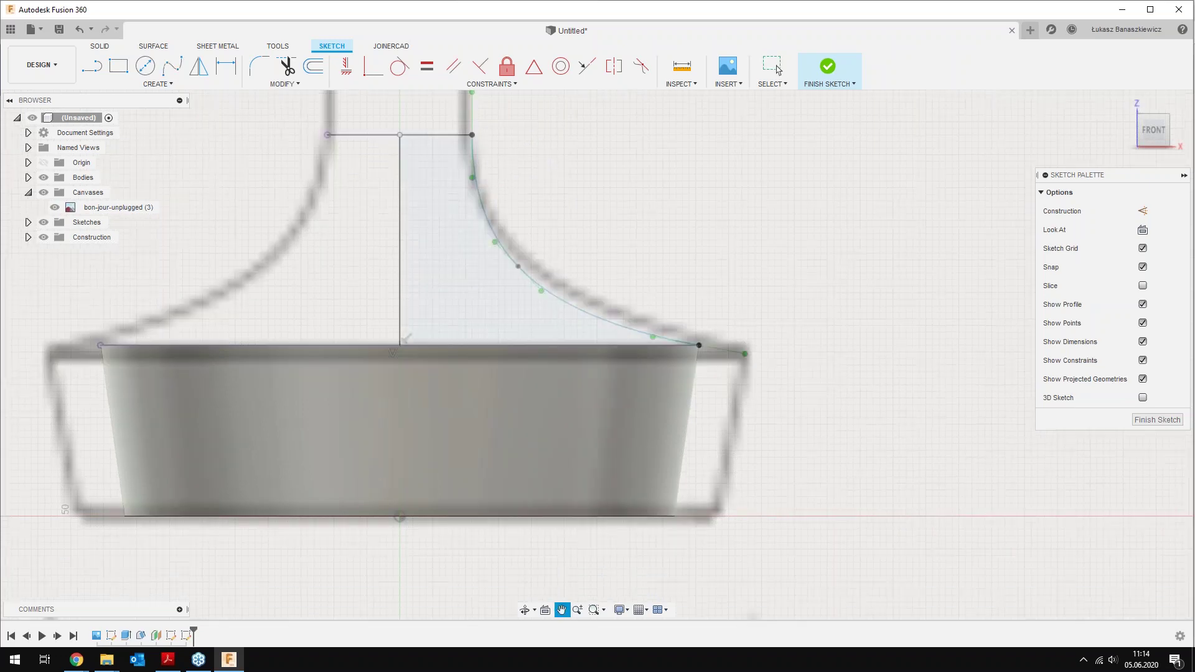
pyautogui.scroll(-1, 644, 260)
pyautogui.scroll(1, 616, 354)
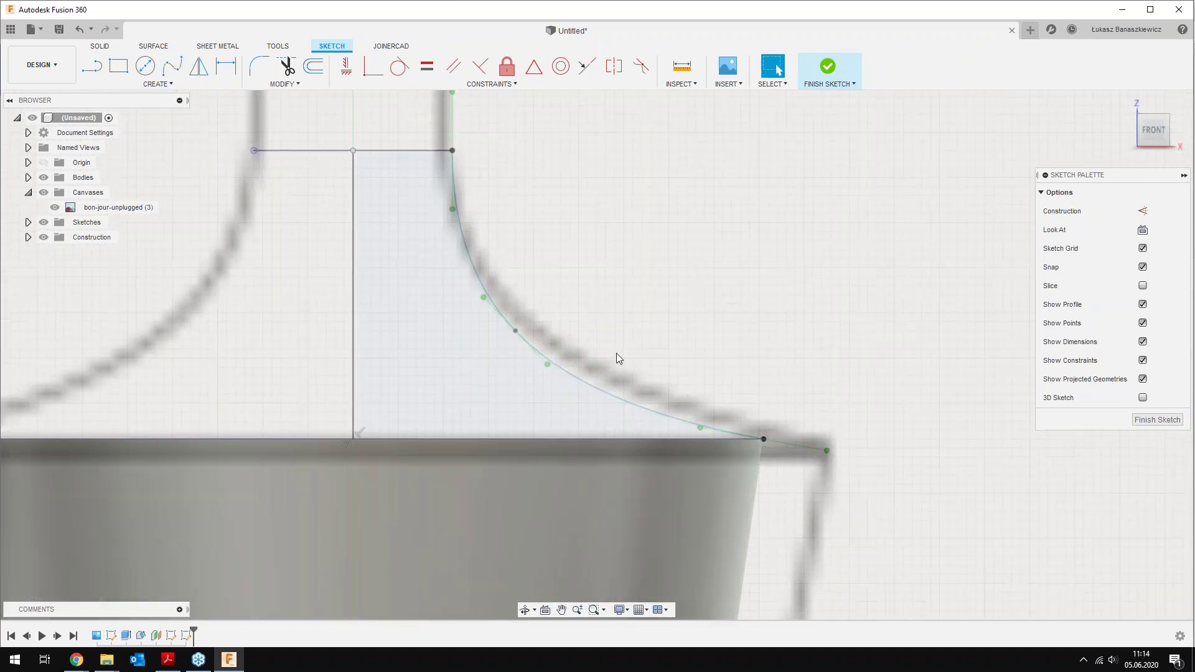
# Drag the curve and its fit points onto the reference outline, then finish the sketch
pyautogui.click(548, 369)
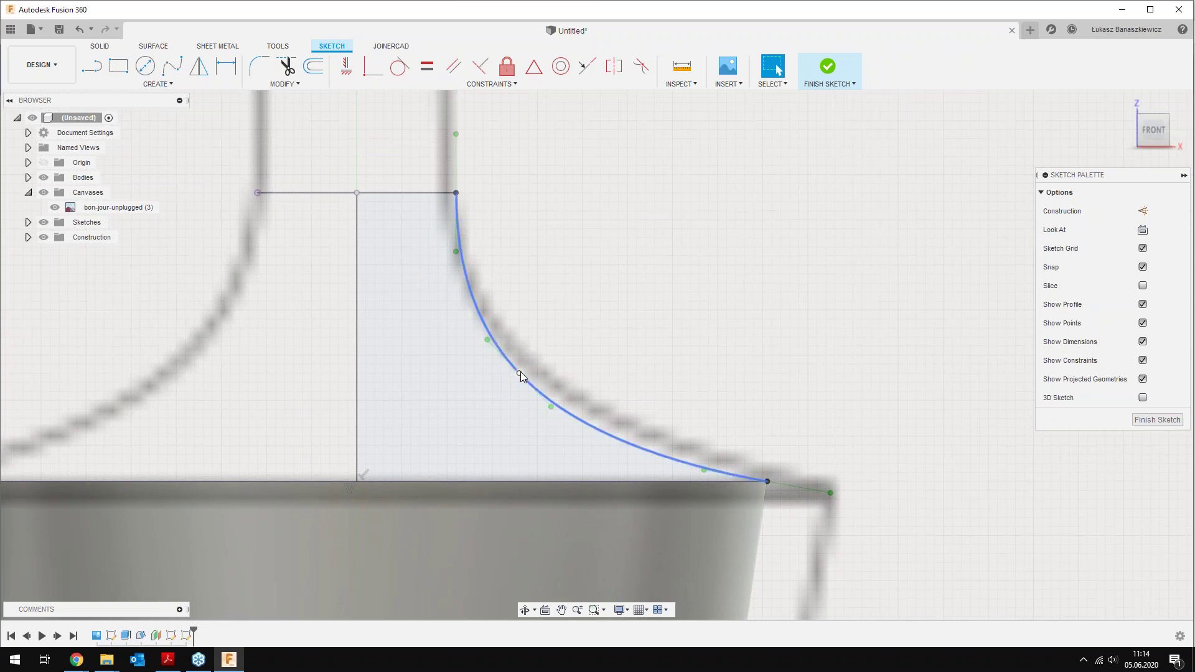
pyautogui.moveTo(520, 374); pyautogui.dragTo(531, 374)
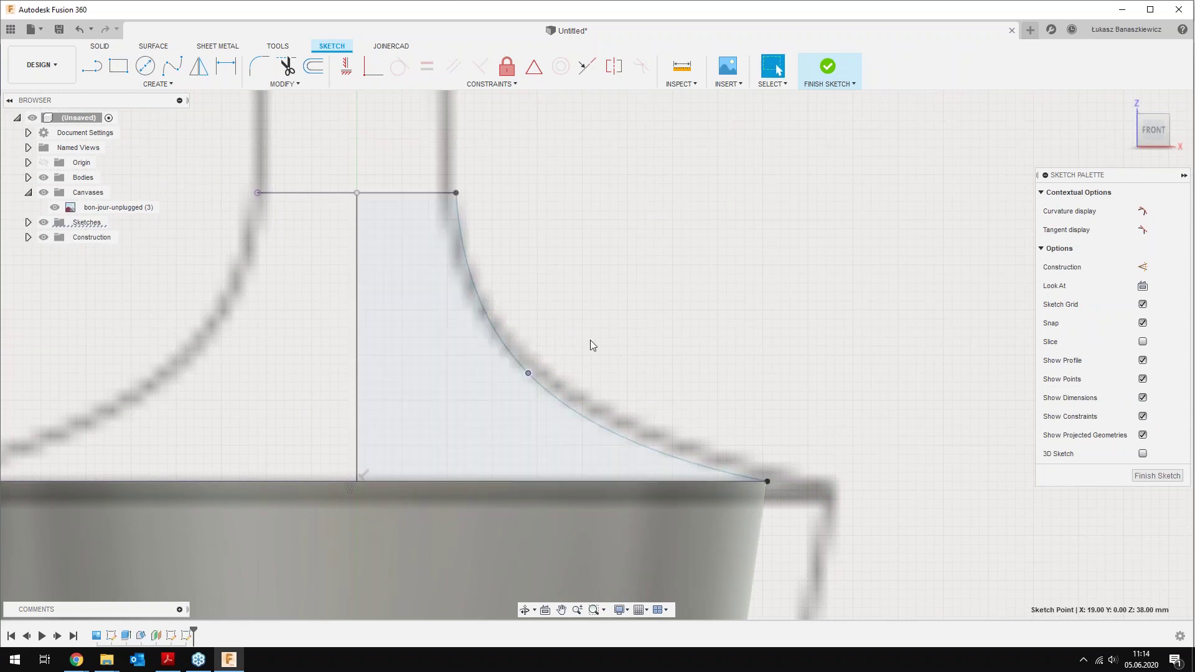
pyautogui.click(554, 402)
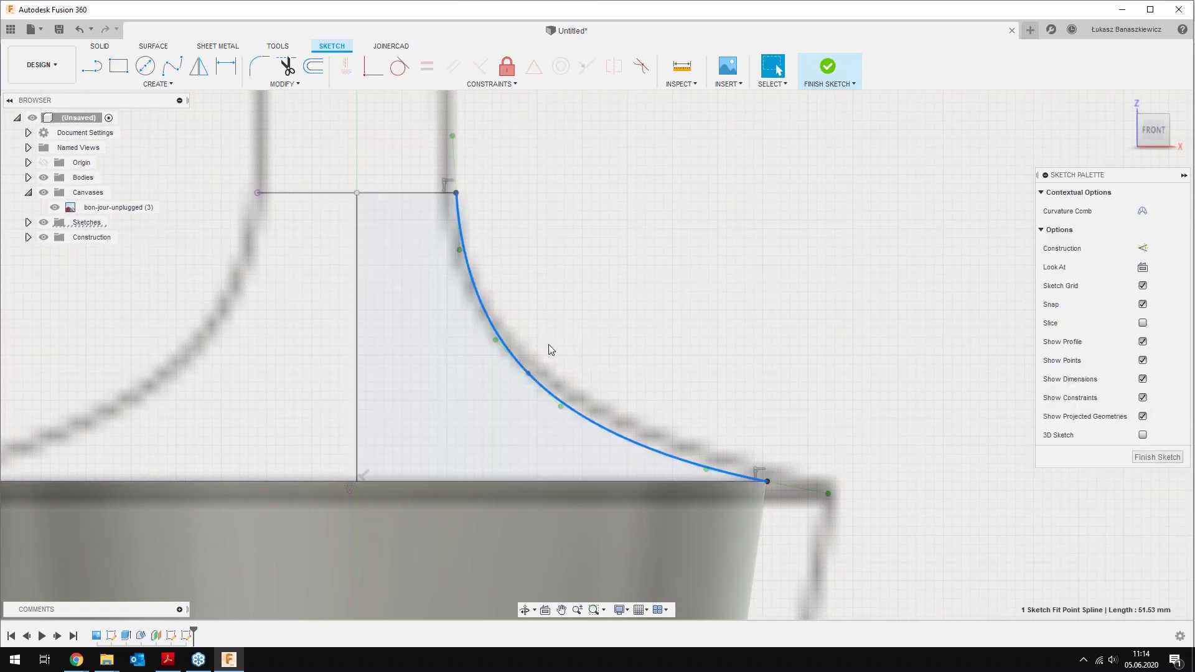
pyautogui.click(563, 409)
pyautogui.moveTo(561, 411); pyautogui.dragTo(558, 404)
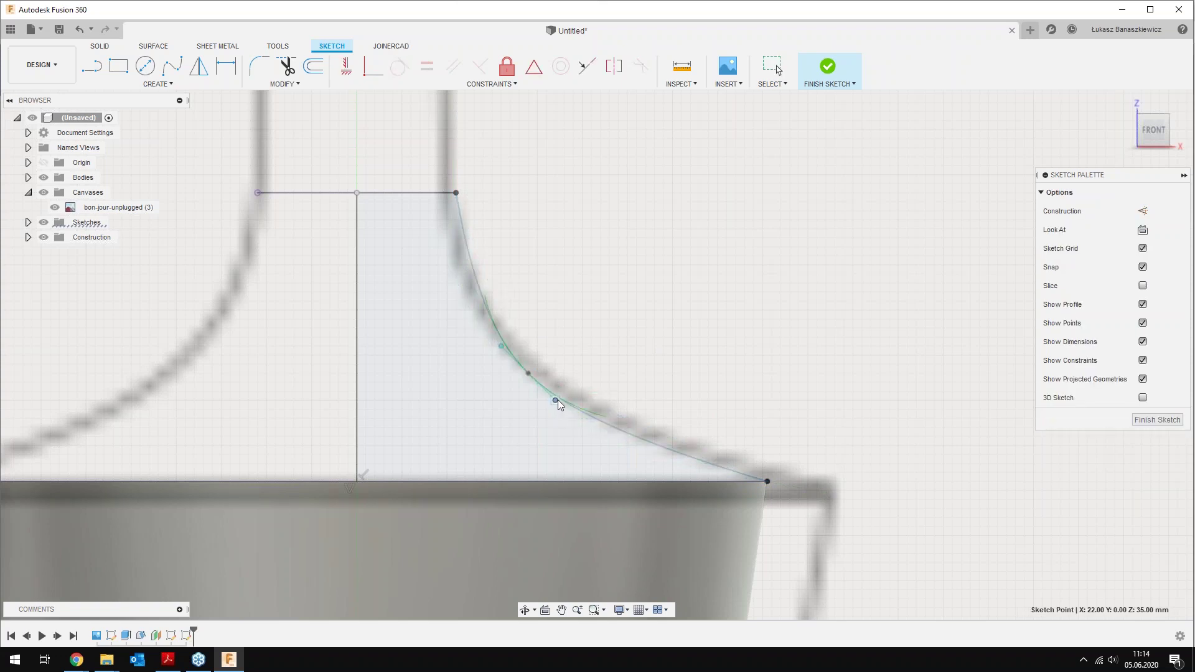
pyautogui.press('Escape')
pyautogui.click(529, 373)
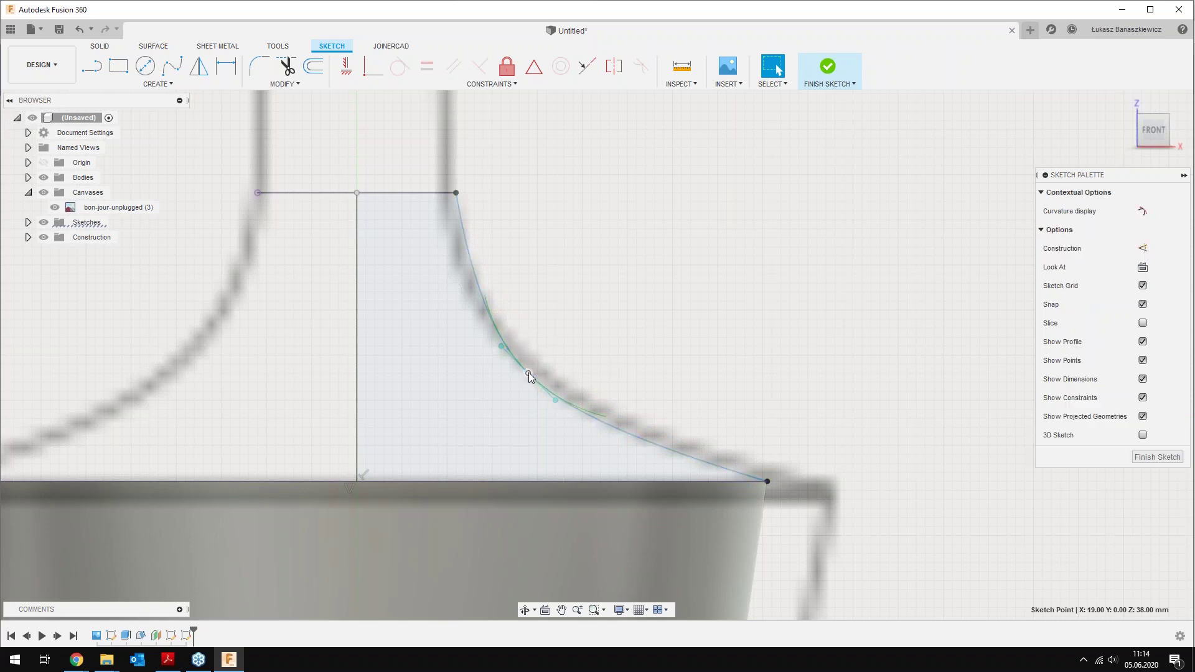
pyautogui.moveTo(528, 374); pyautogui.dragTo(525, 370)
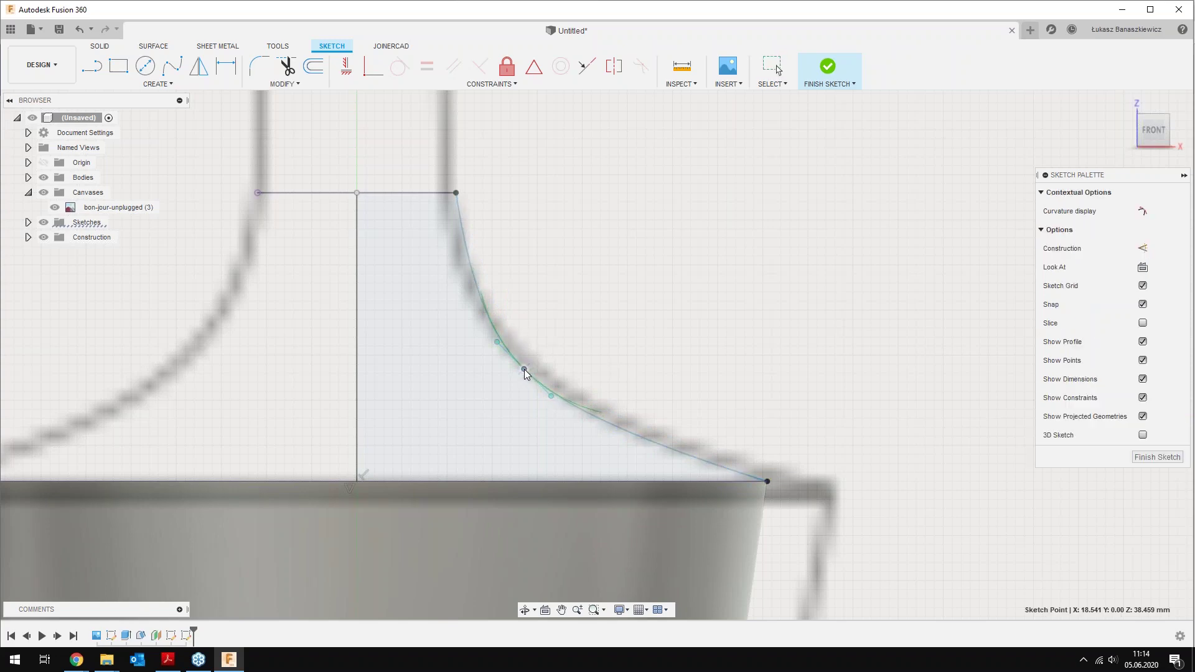
pyautogui.press('Escape')
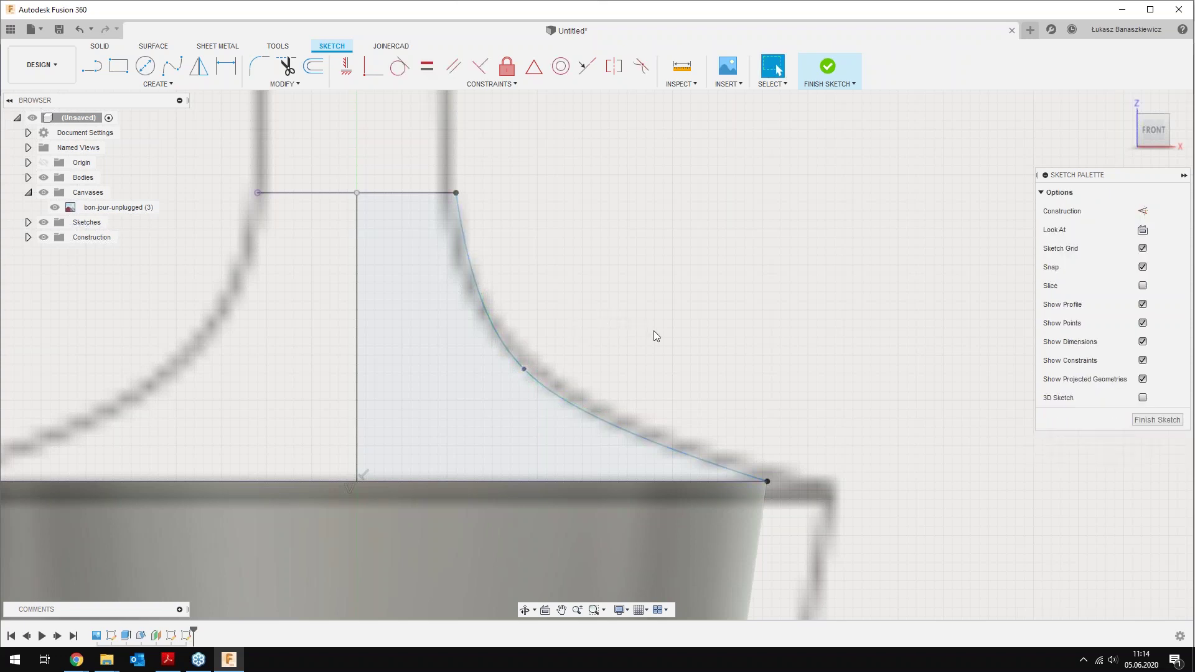
pyautogui.click(820, 68)
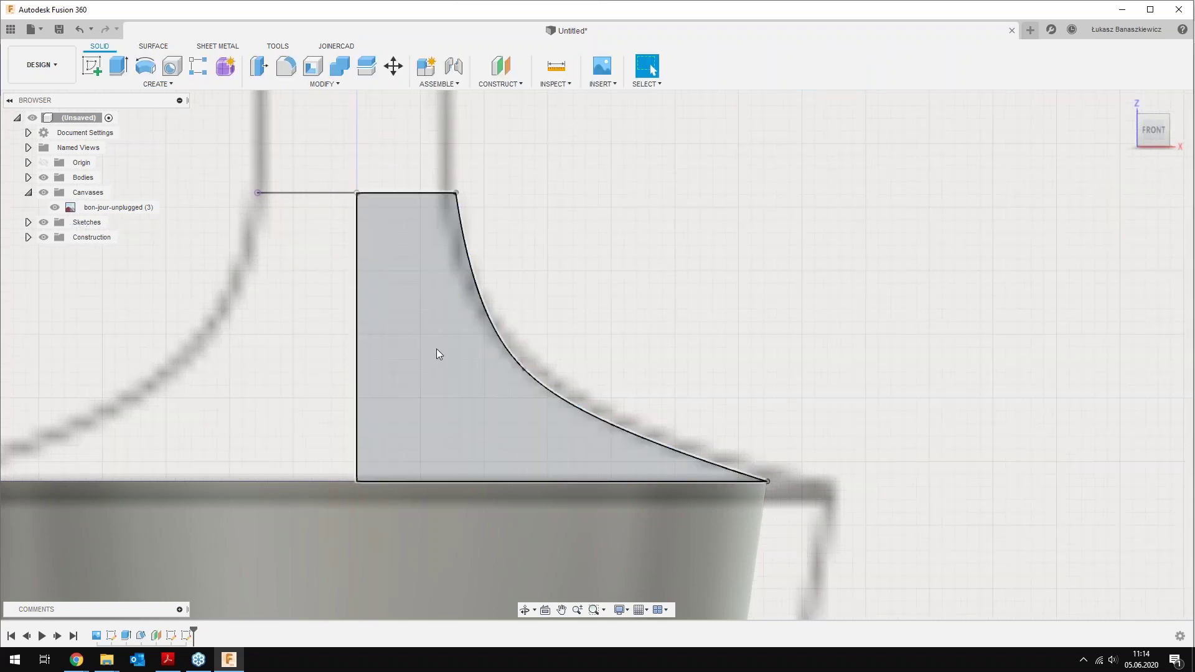
# Revolve the curved neck profile 360° about the vertical centre line, joining it to Body1
pyautogui.scroll(-2, 461, 347)
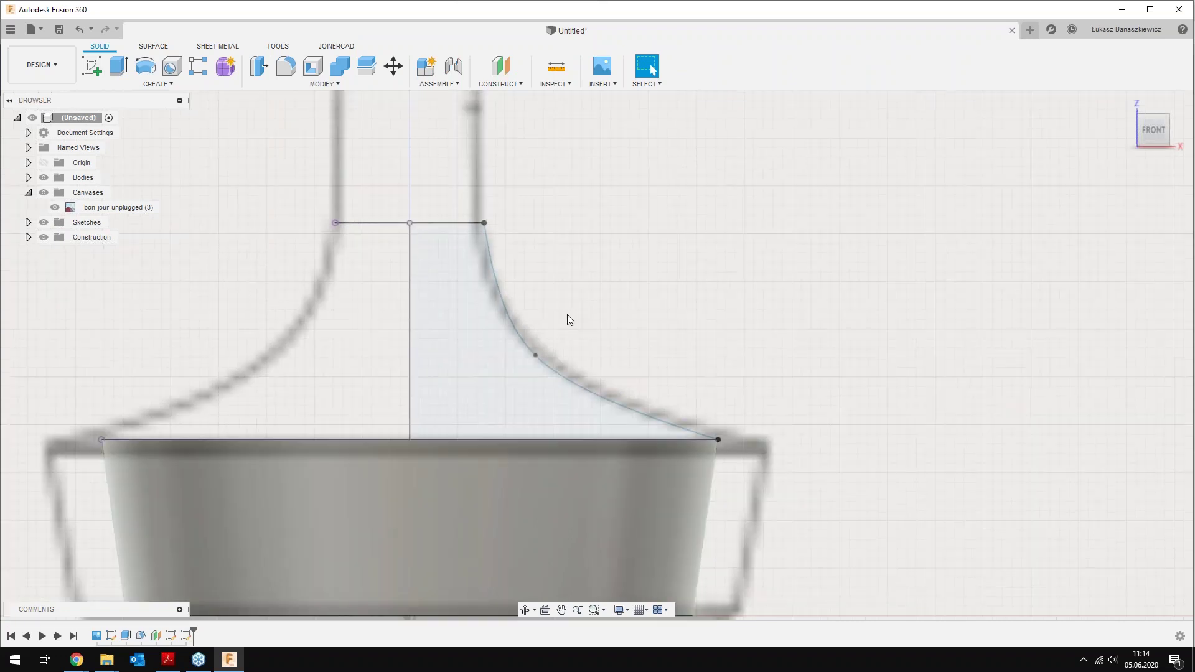
pyautogui.scroll(-2, 566, 315)
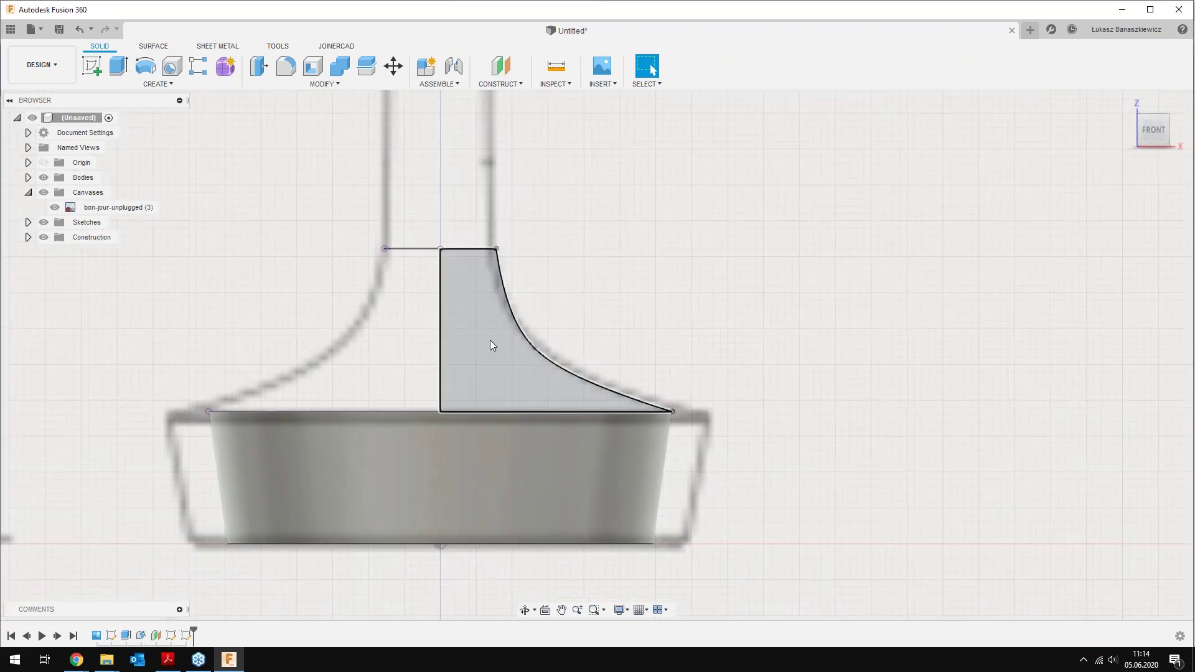
pyautogui.click(491, 339)
pyautogui.moveTo(491, 340); pyautogui.dragTo(565, 261, button='middle')
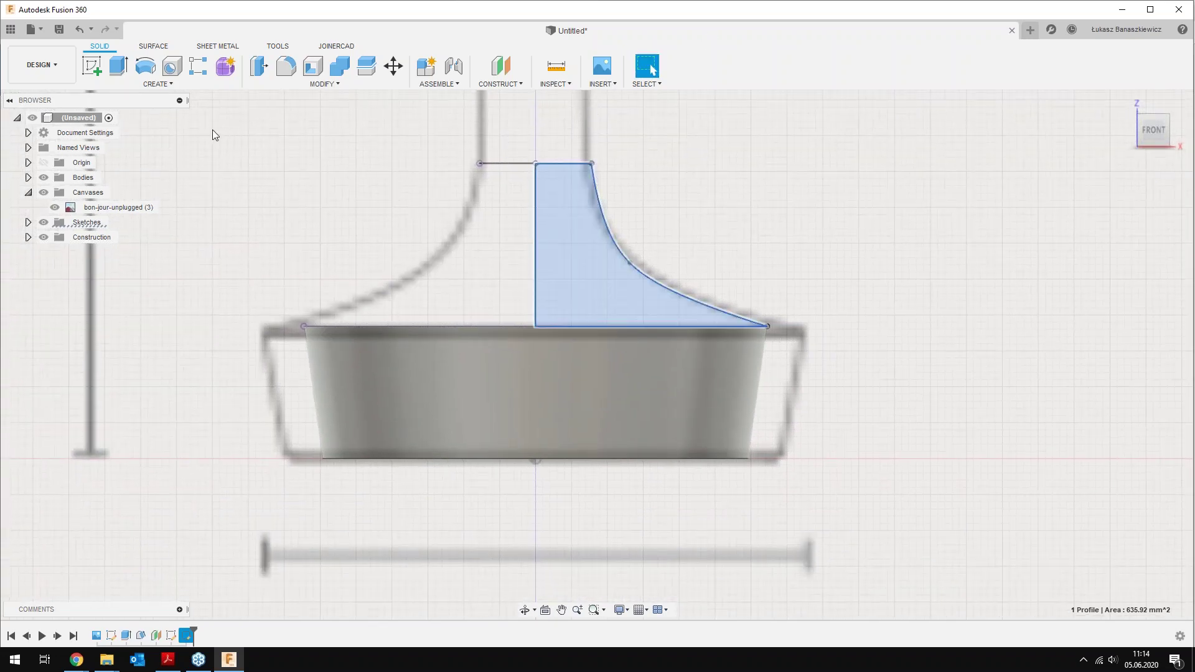
pyautogui.moveTo(146, 65)
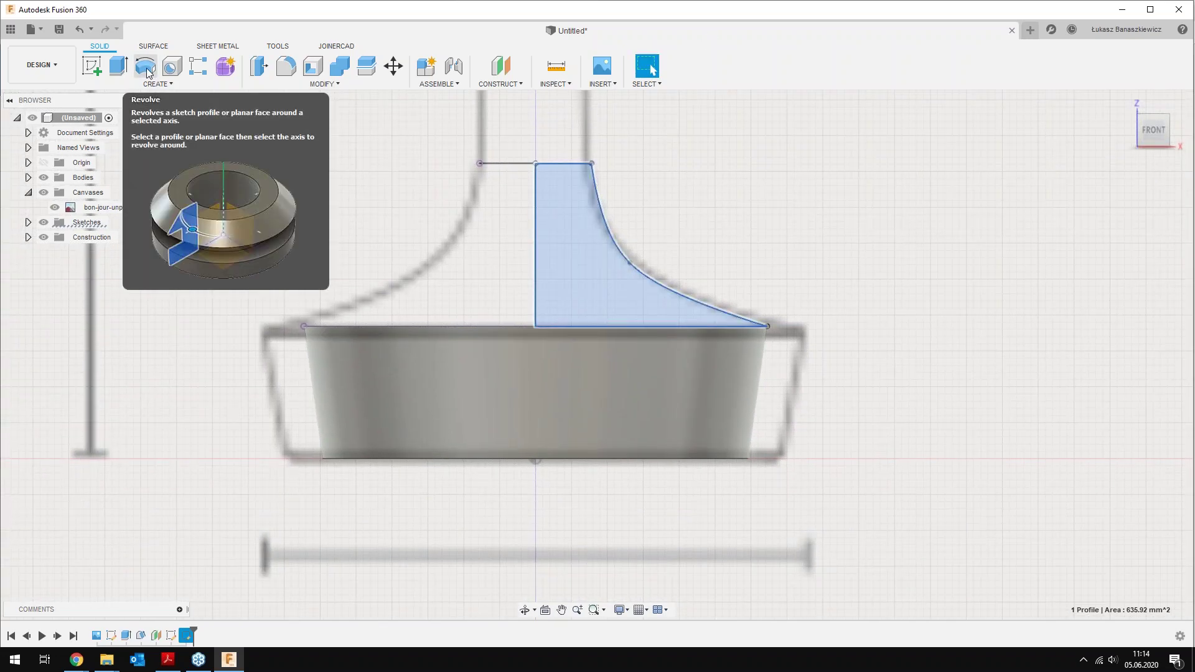
pyautogui.click(148, 73)
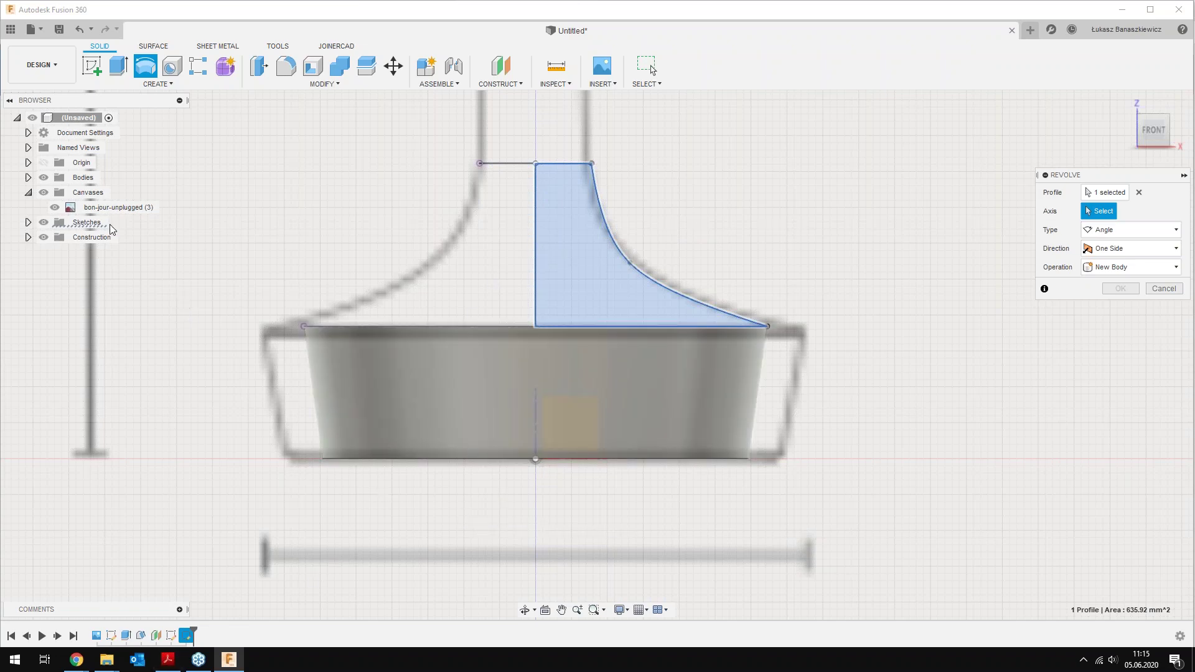
pyautogui.click(28, 178)
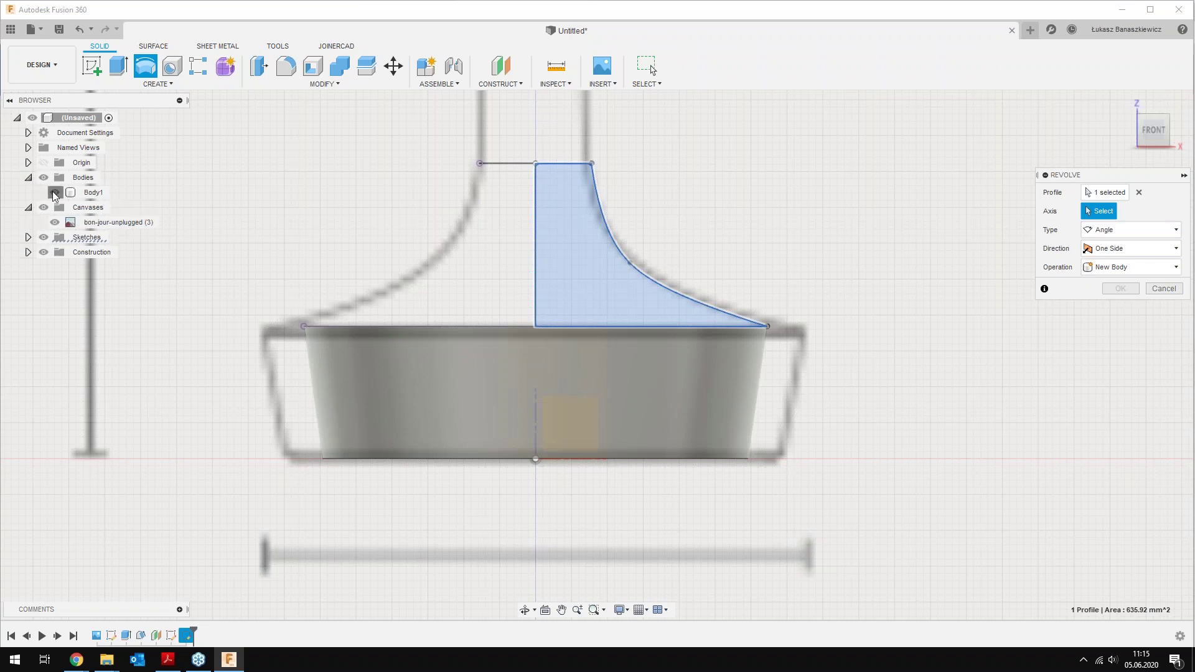
pyautogui.click(55, 192)
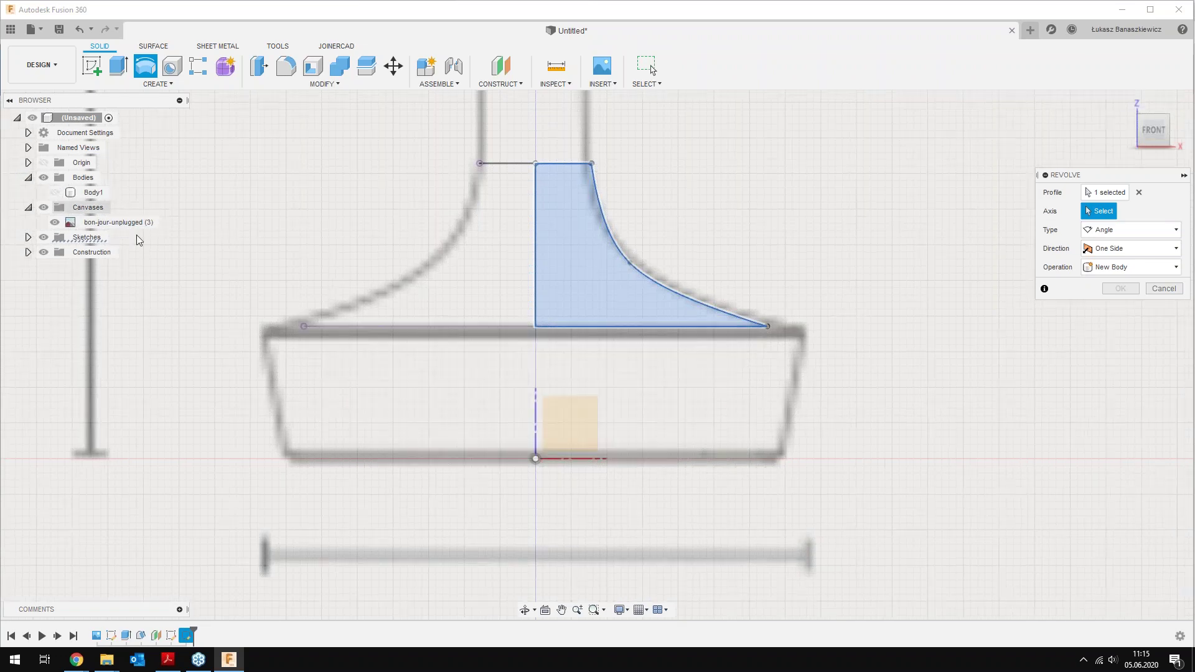
pyautogui.click(537, 429)
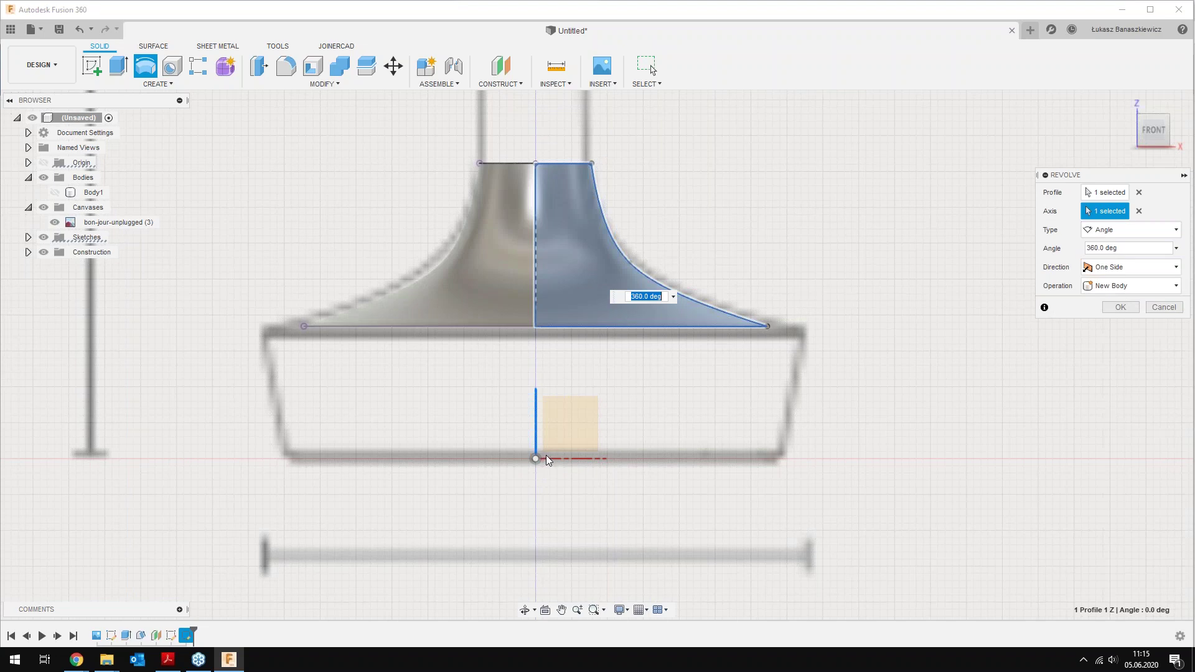
pyautogui.click(55, 192)
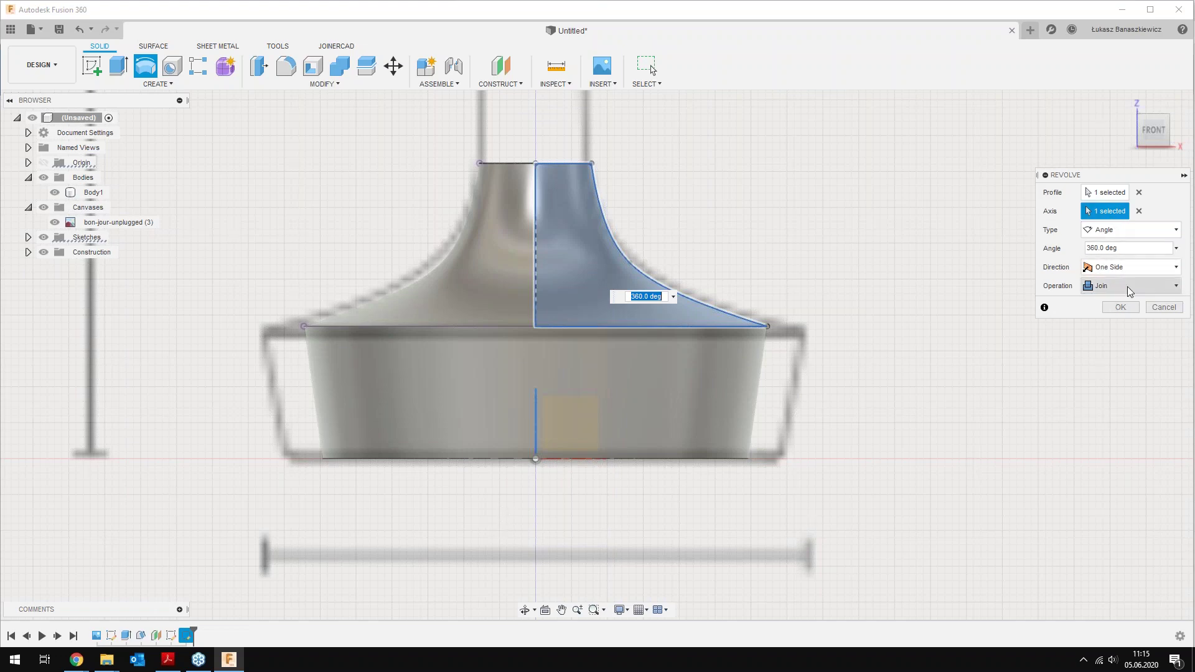
pyautogui.click(1120, 307)
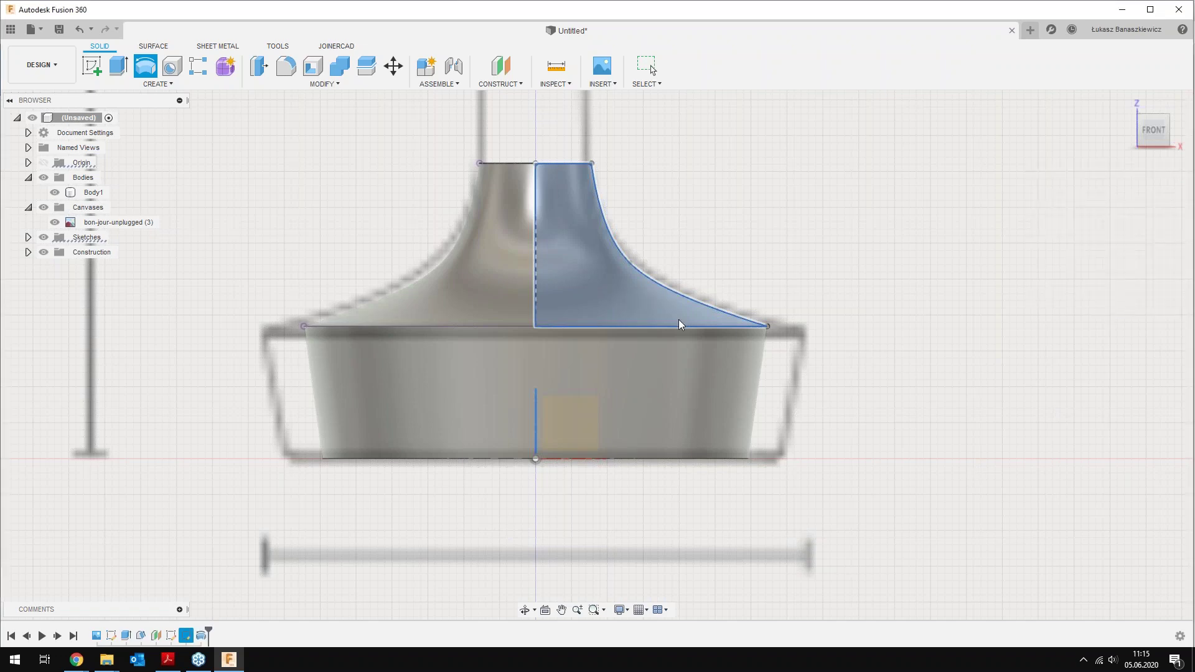
pyautogui.press('Escape')
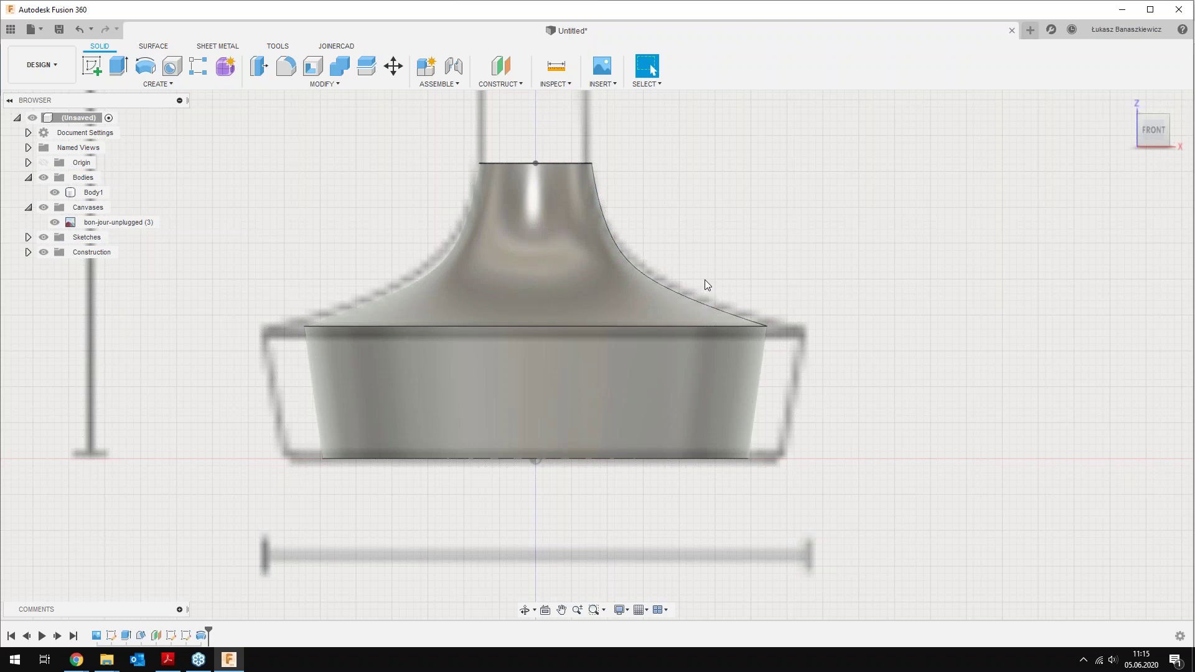
# Select the base's top circular face and extrude it upward into a stem
pyautogui.moveTo(726, 234)
pyautogui.keyDown('shift'); pyautogui.mouseDown(button='middle')
pyautogui.moveTo(692, 287)
pyautogui.moveTo(573, 336)
pyautogui.mouseUp(button='middle'); pyautogui.keyUp('shift')
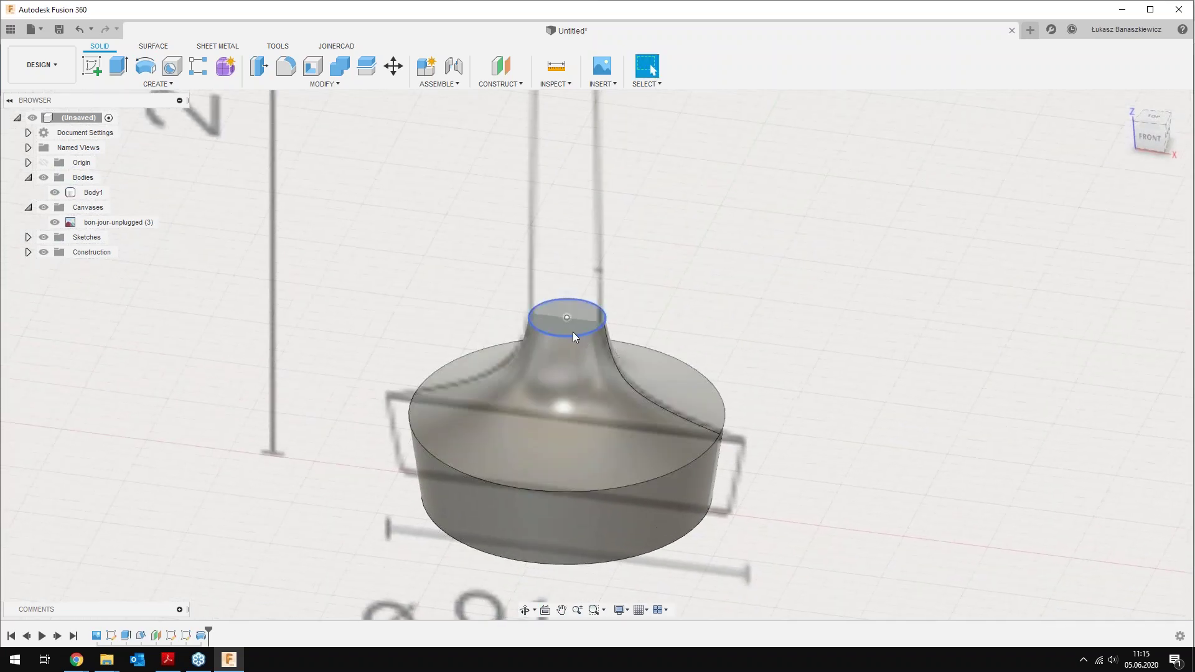
pyautogui.click(573, 330)
pyautogui.moveTo(663, 327)
pyautogui.mouseDown(button='middle')
pyautogui.moveTo(657, 383)
pyautogui.moveTo(652, 303)
pyautogui.moveTo(630, 313)
pyautogui.mouseUp(button='middle')
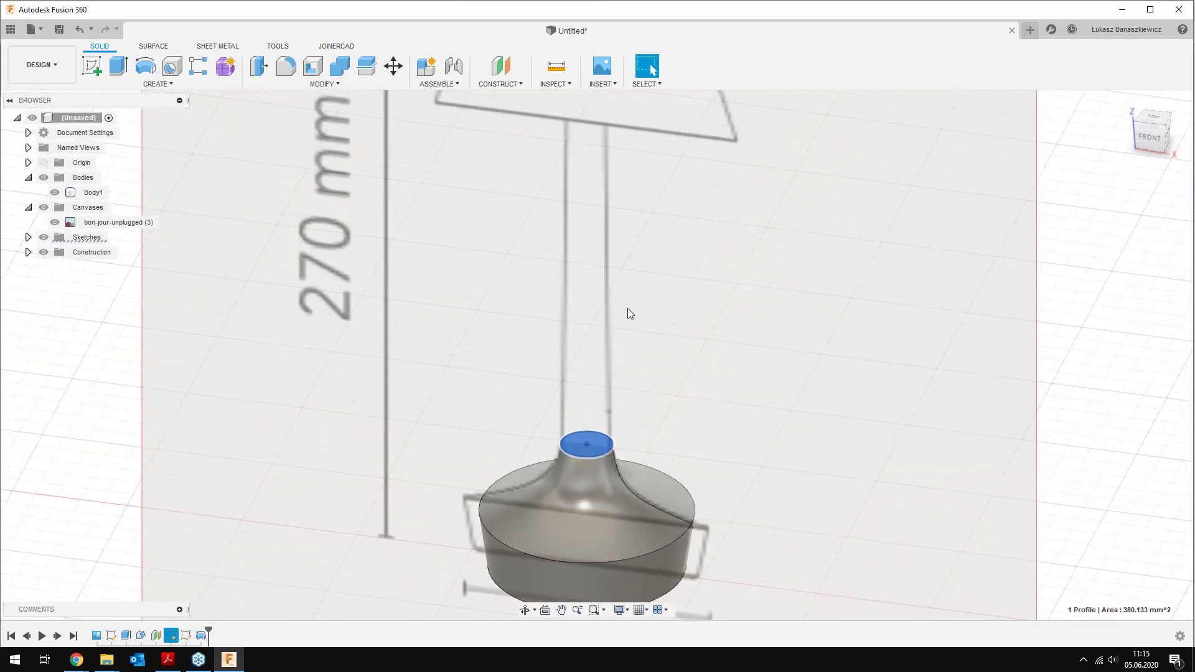
pyautogui.press('e')
pyautogui.moveTo(586, 433); pyautogui.dragTo(587, 124)
# Set the stem extrusion length to 175 mm, checked in front view
pyautogui.scroll(-3, 716, 246)
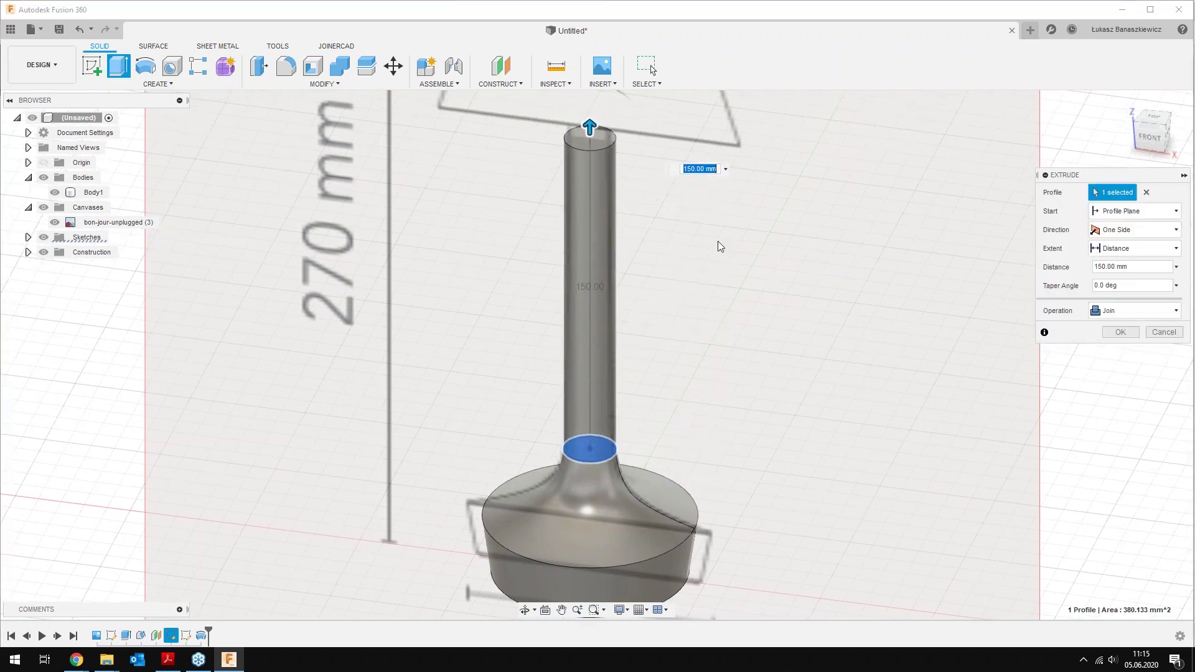
pyautogui.click(1151, 143)
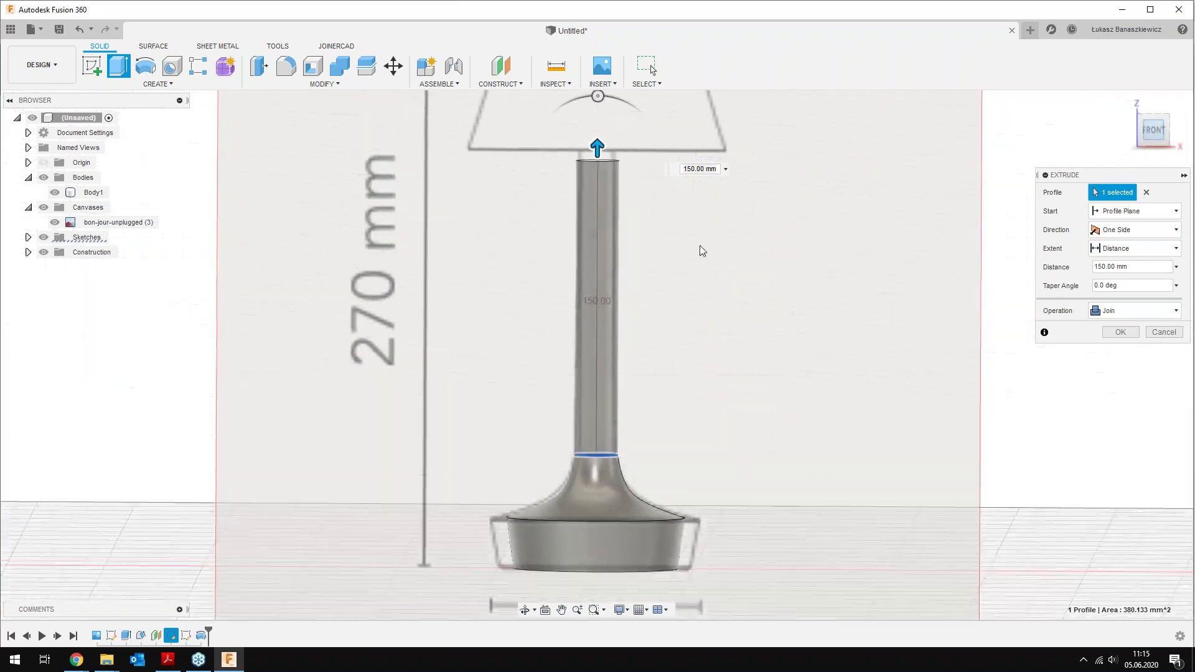
pyautogui.scroll(2, 612, 247)
pyautogui.scroll(2, 612, 247)
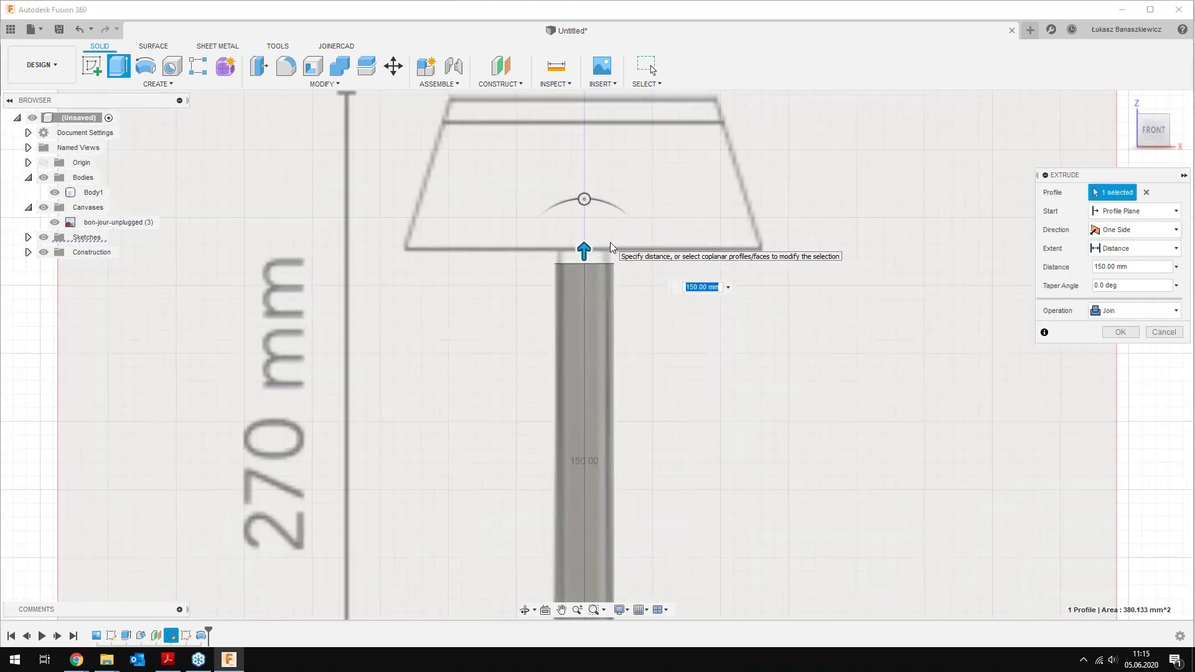
pyautogui.moveTo(583, 250)
pyautogui.mouseDown()
pyautogui.moveTo(583, 160)
pyautogui.moveTo(583, 182)
pyautogui.mouseUp()
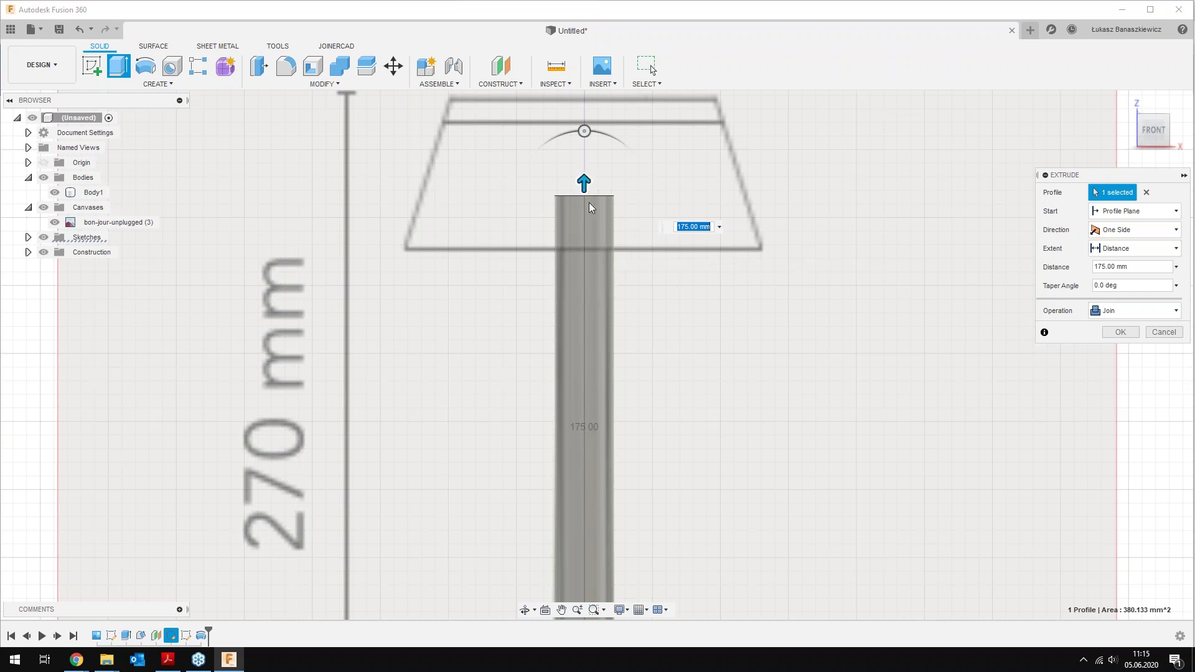
pyautogui.scroll(-1, 584, 249)
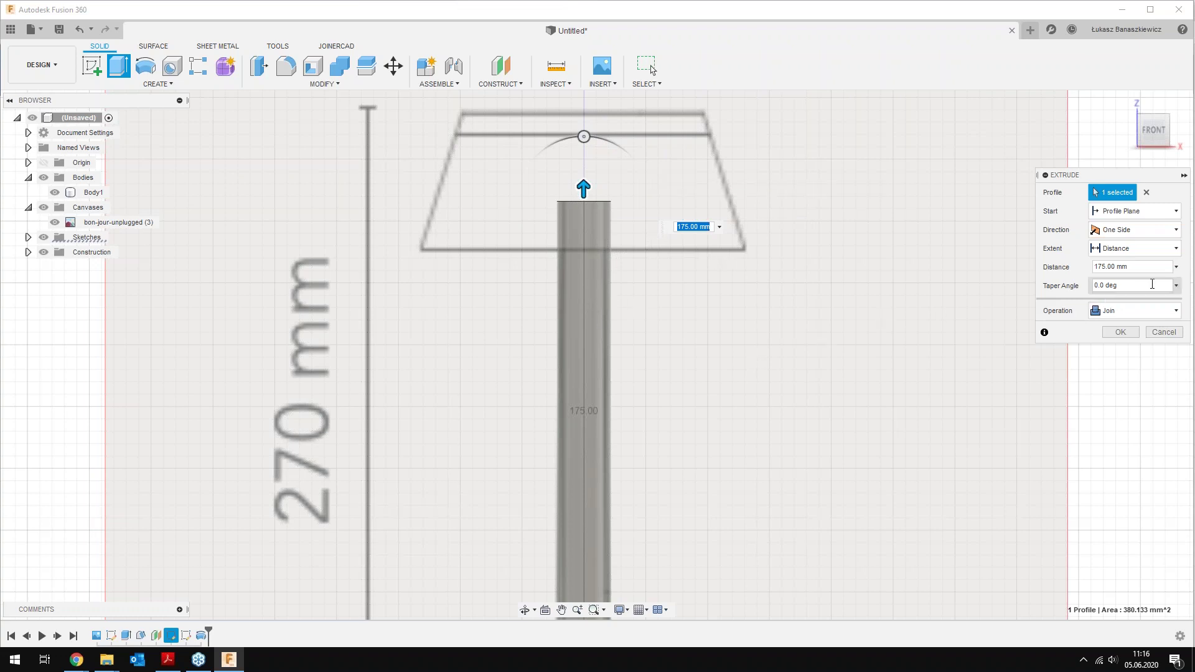
pyautogui.scroll(-2, 724, 351)
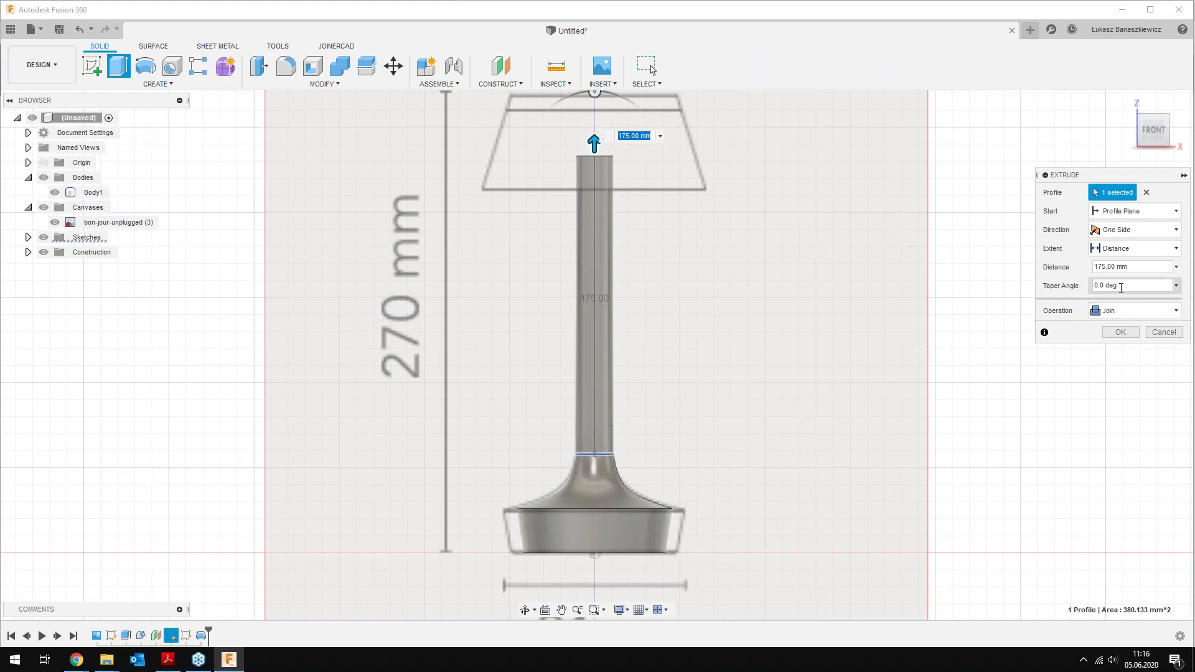
pyautogui.scroll(2, 720, 341)
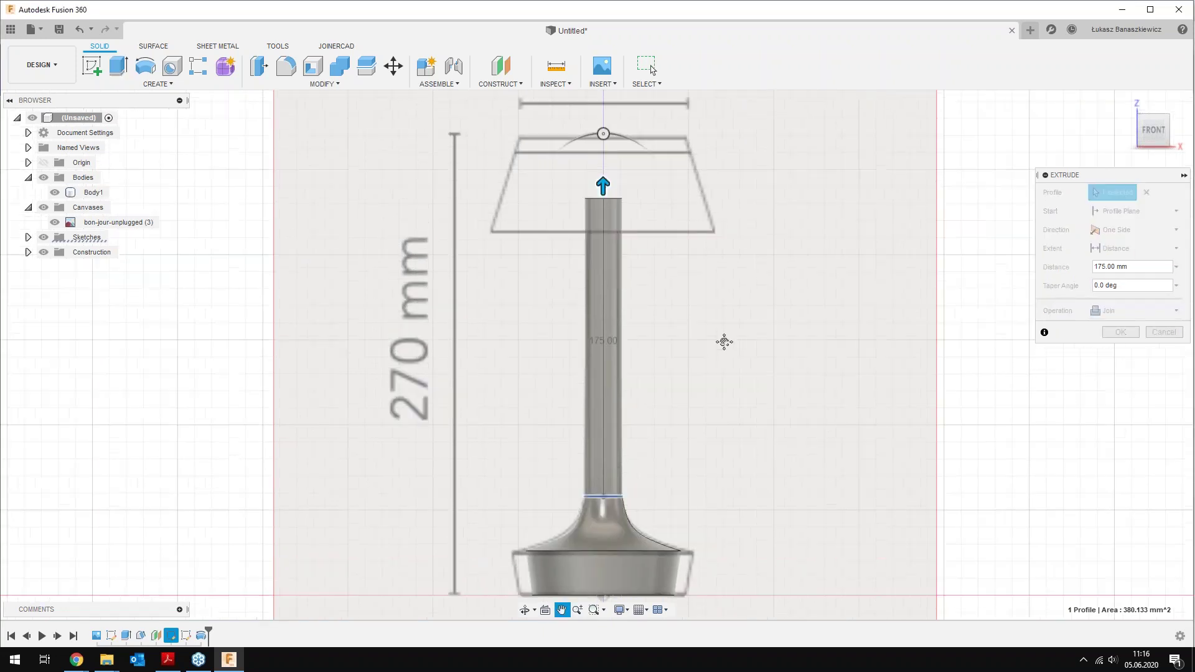
# Give the stem a -0.5° taper angle and finish the joined extrusion
pyautogui.moveTo(608, 160); pyautogui.dragTo(594, 163)
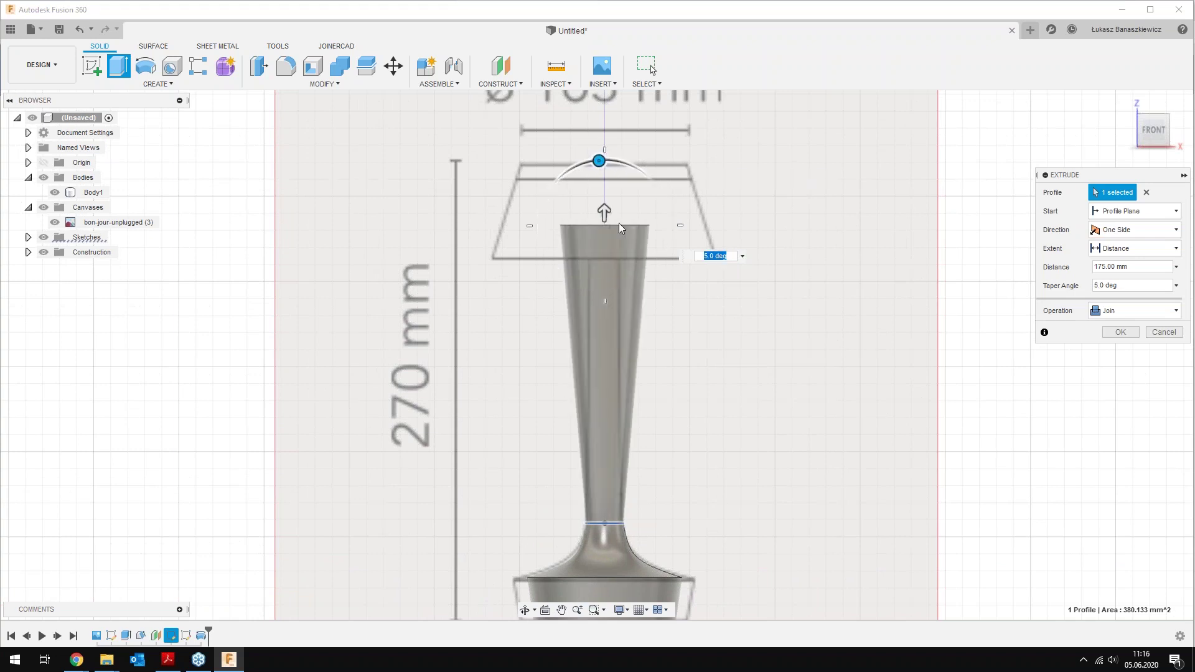
pyautogui.scroll(2, 617, 230)
pyautogui.scroll(-1, 661, 311)
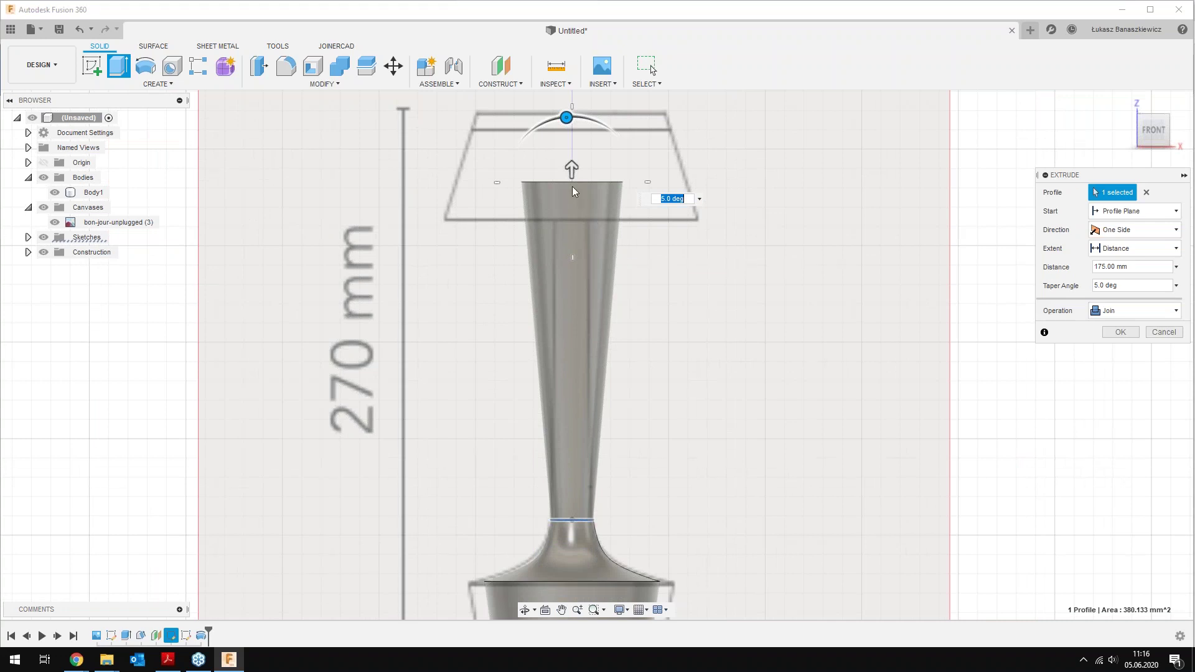
pyautogui.moveTo(566, 117); pyautogui.dragTo(572, 119)
pyautogui.click(680, 213)
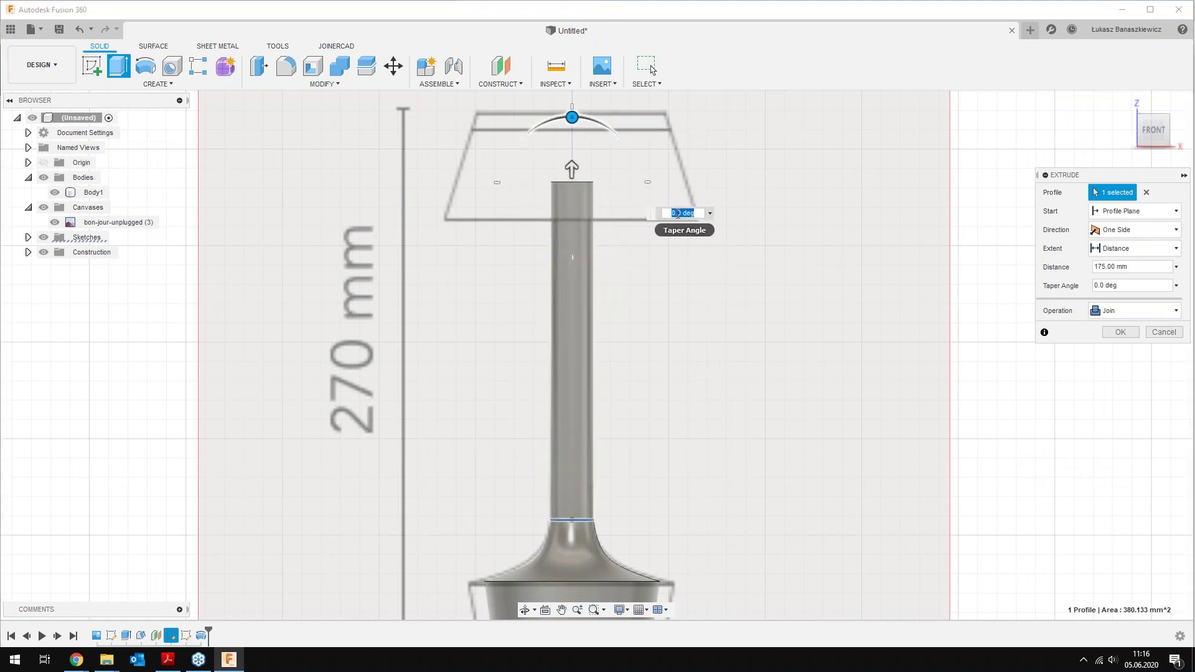
pyautogui.write('-1')
pyautogui.press('Tab')
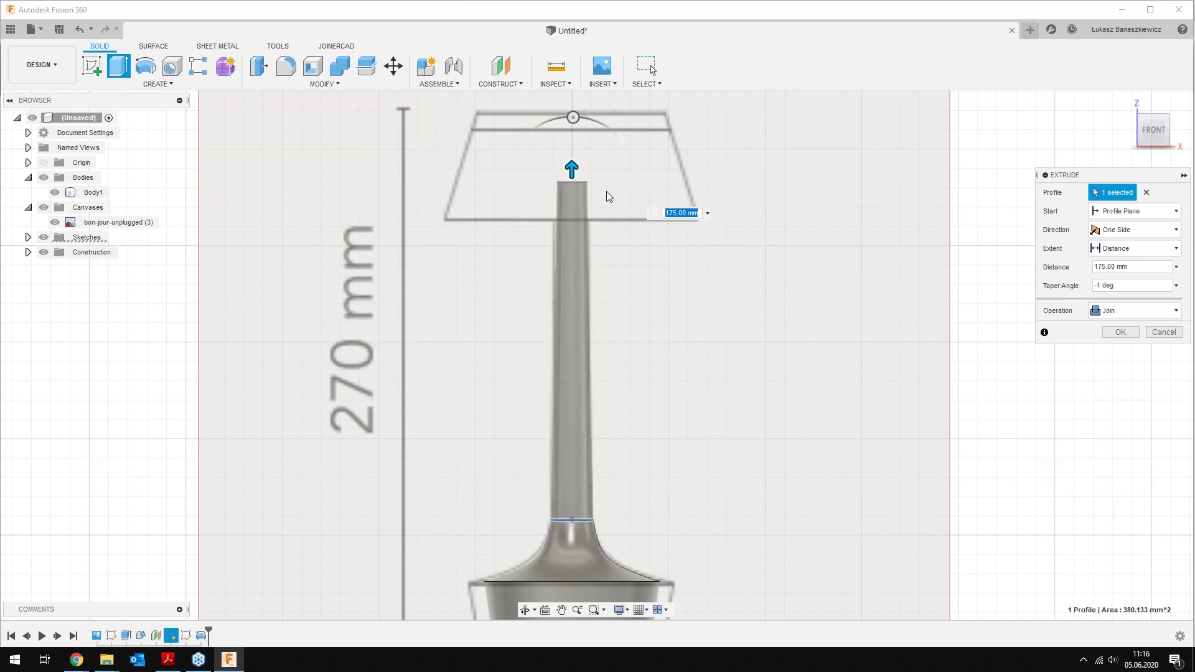
pyautogui.scroll(2, 609, 197)
pyautogui.scroll(2, 592, 199)
pyautogui.scroll(2, 607, 211)
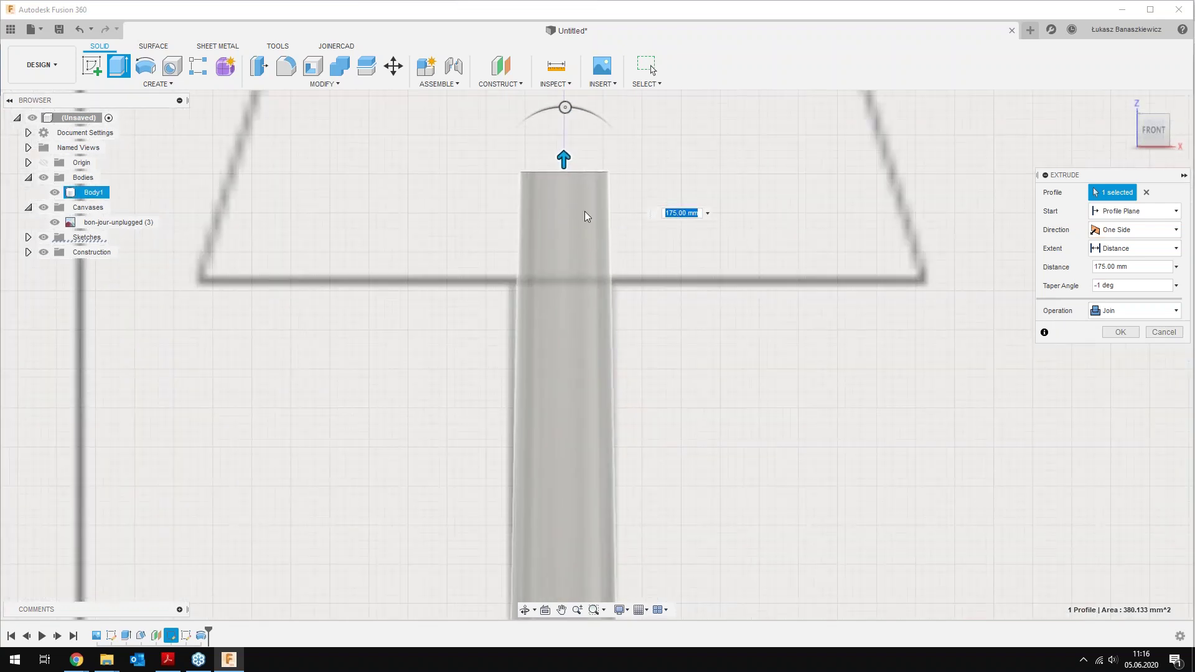
pyautogui.scroll(-2, 587, 216)
pyautogui.click(1105, 285)
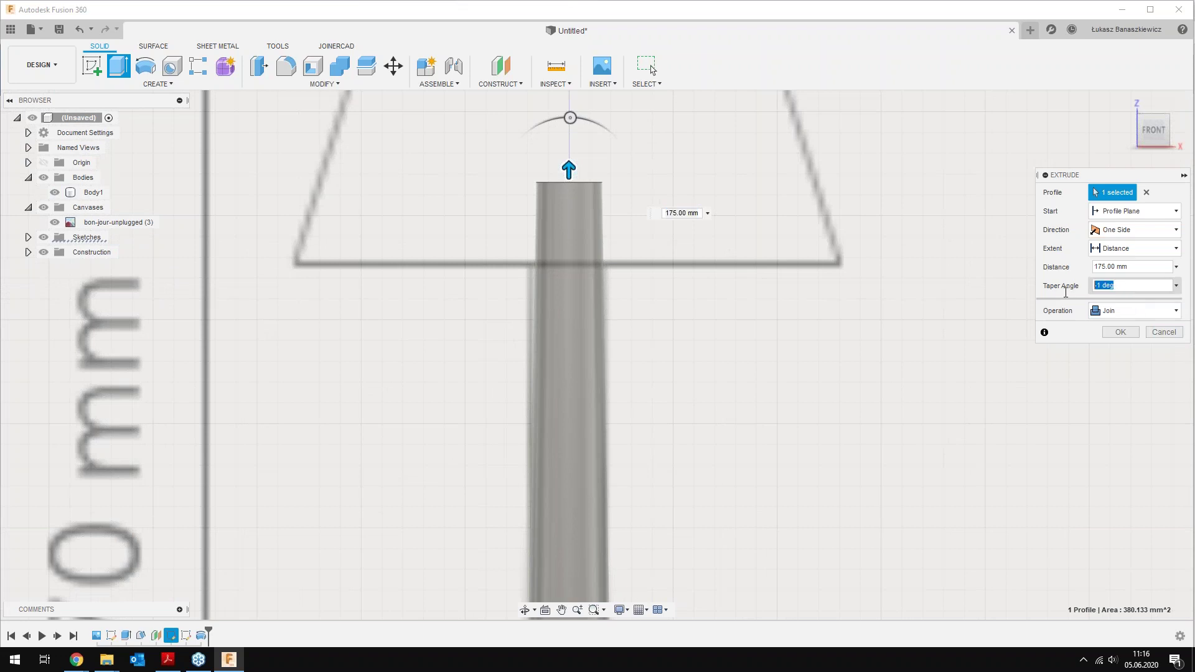
pyautogui.write('-0,5')
pyautogui.hotkey('shift', 'Tab')
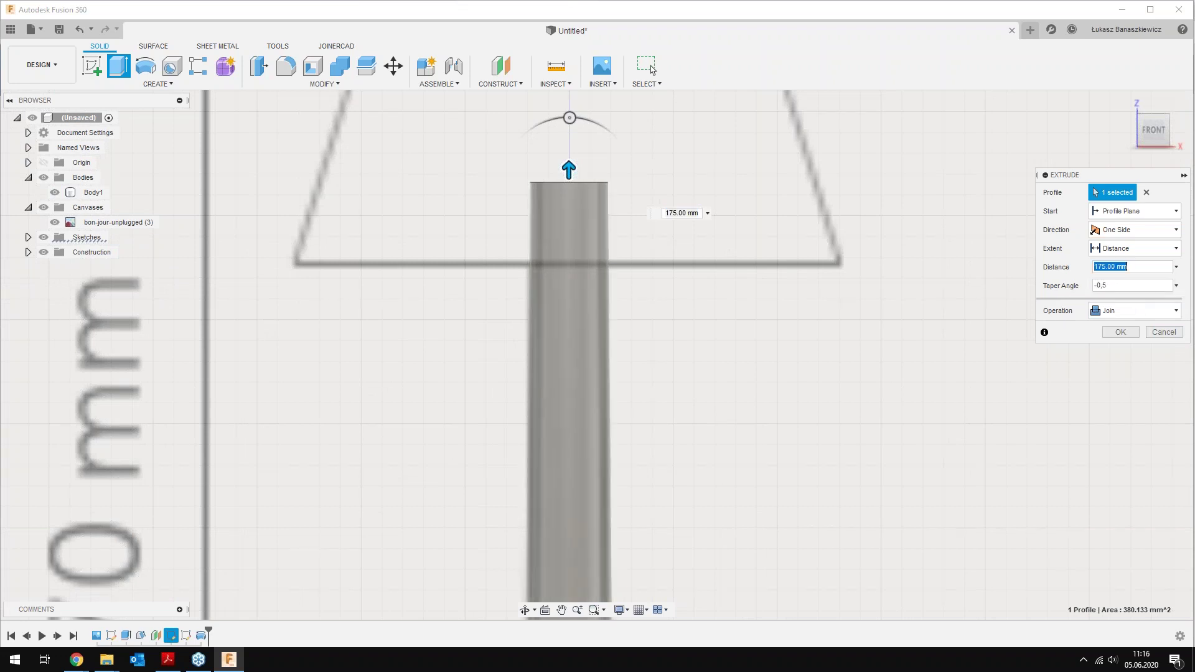
pyautogui.click(1122, 332)
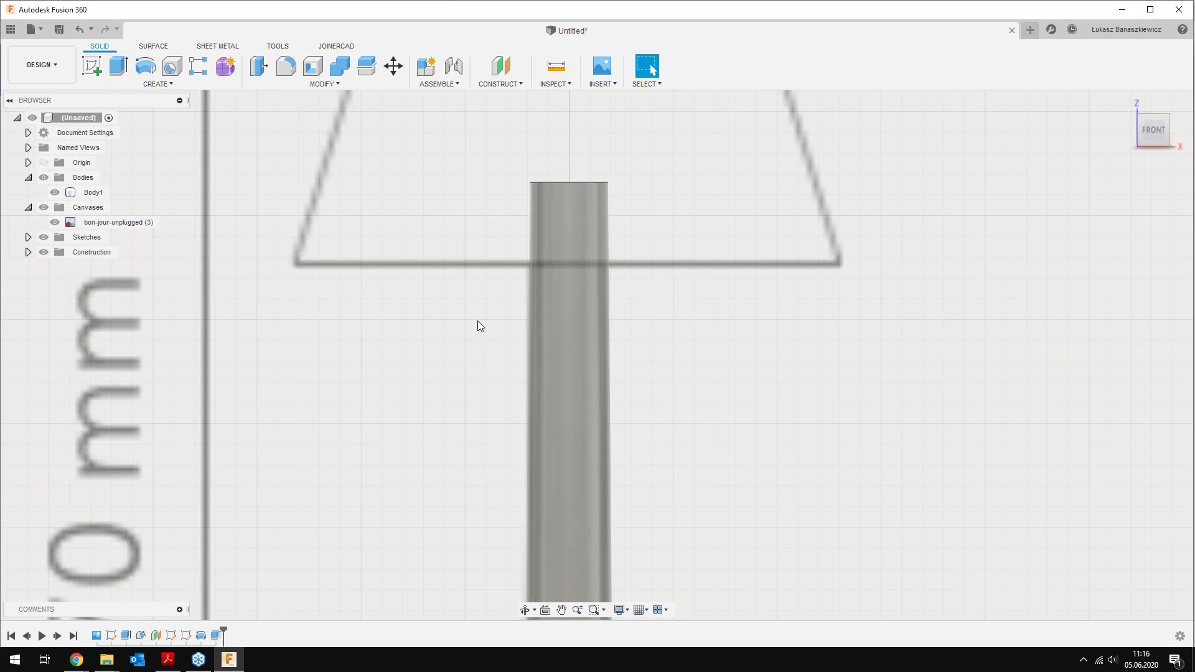
# Rename Body1 in the Browser to Lamp Base
pyautogui.click(564, 327)
pyautogui.scroll(-5, 606, 301)
pyautogui.scroll(-2, 602, 361)
pyautogui.scroll(2, 604, 380)
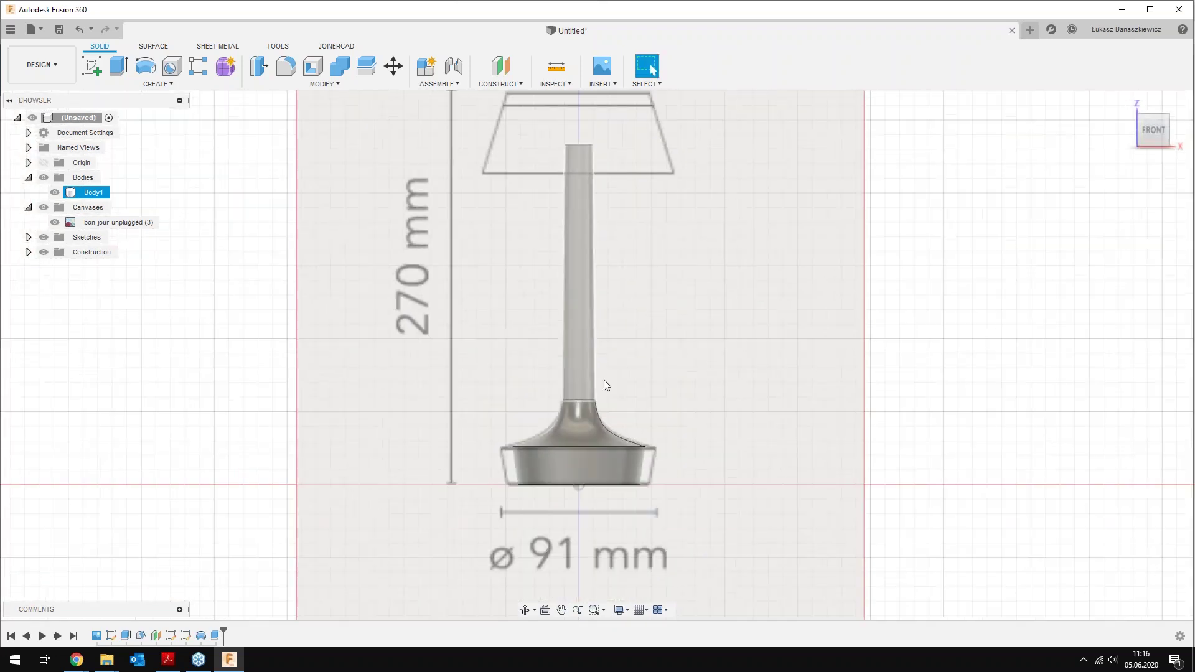
pyautogui.press('Escape')
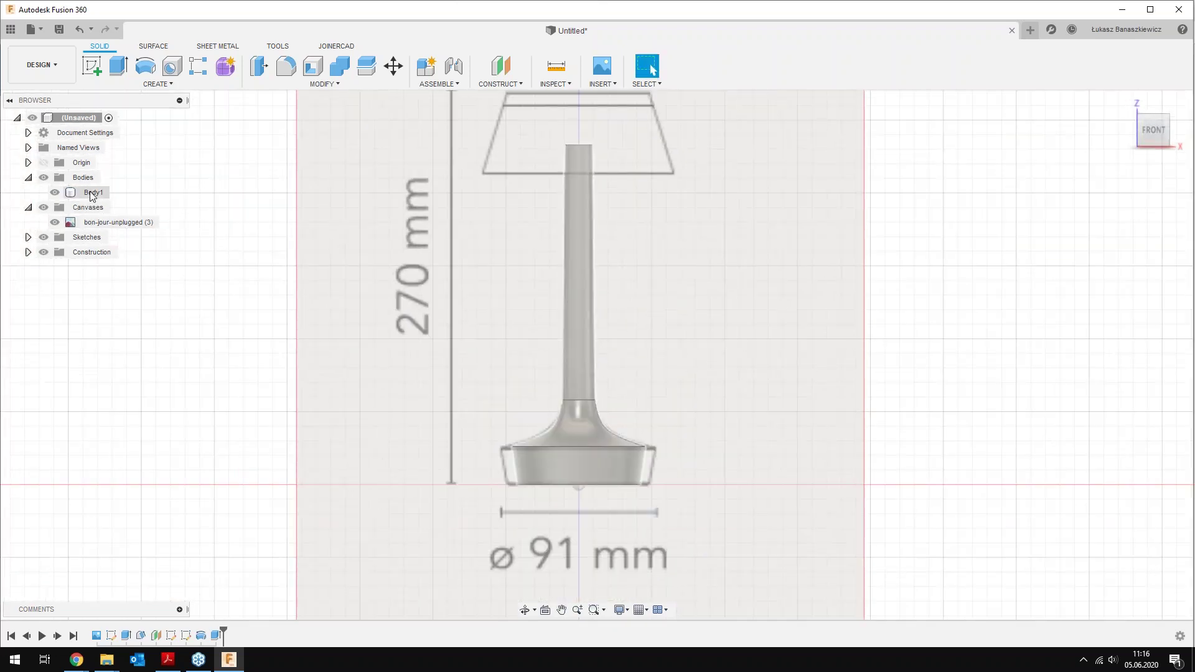
pyautogui.doubleClick(93, 196)
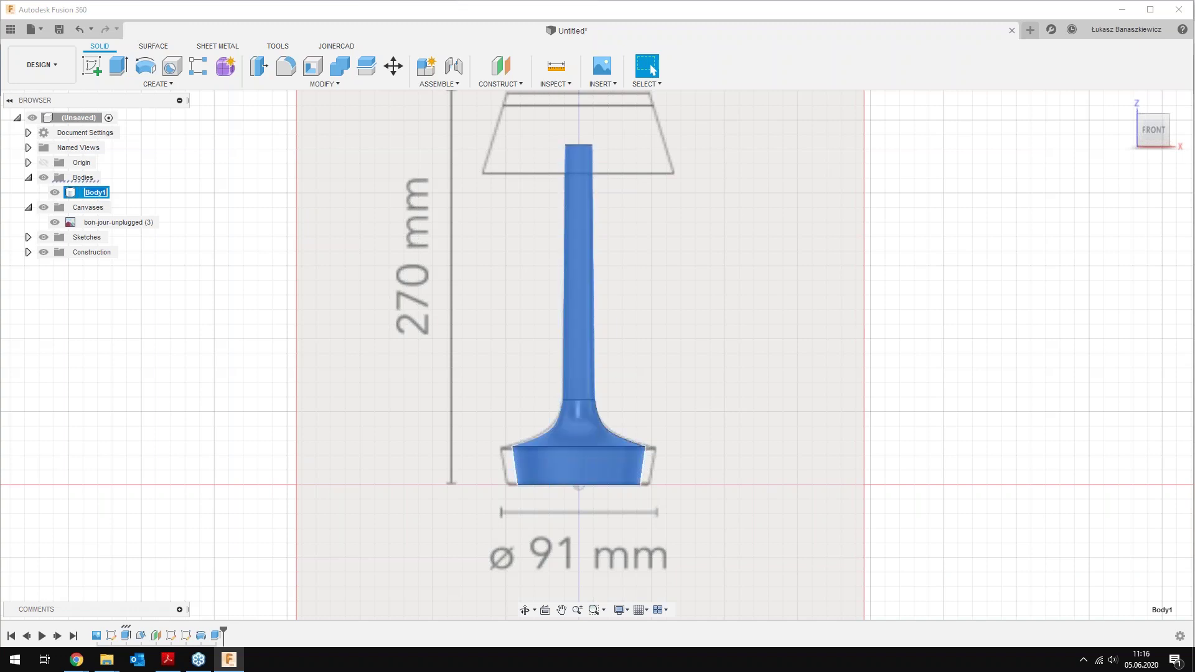
pyautogui.write('Lamp B')
pyautogui.write('ase')
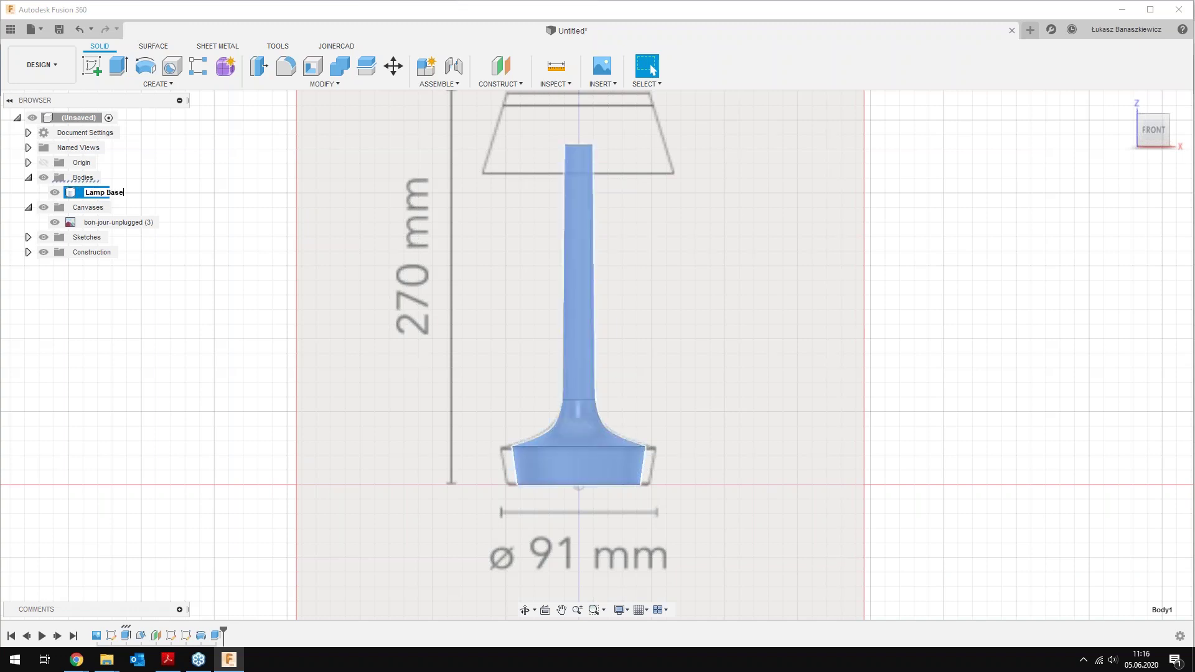
pyautogui.press('Return')
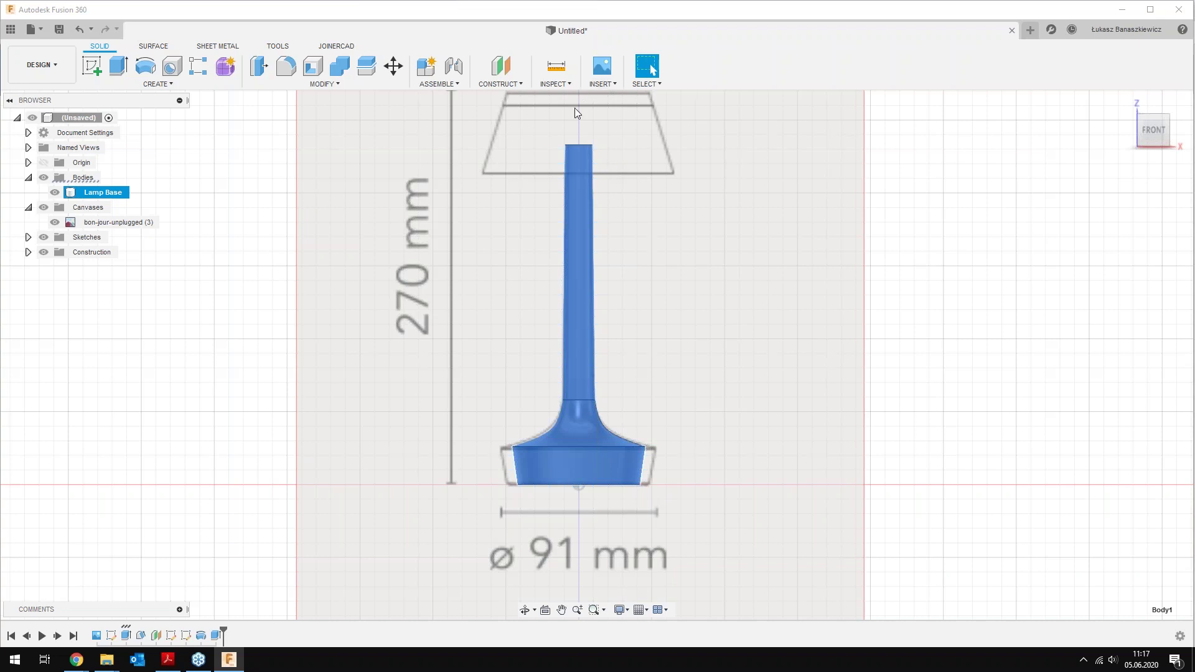
# Open the bon-jour-unplugged (4).jpg reference photo from File Explorer
pyautogui.scroll(2, 575, 111)
pyautogui.scroll(3, 575, 115)
pyautogui.scroll(-2, 590, 253)
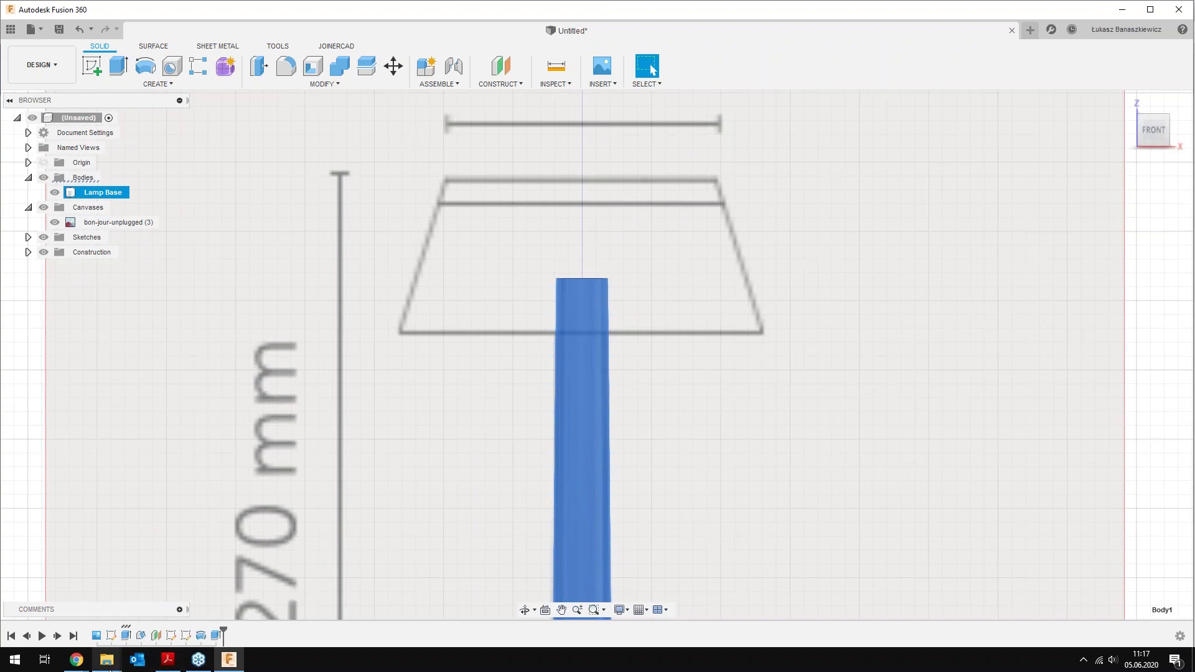
pyautogui.moveTo(107, 660)
pyautogui.click(92, 622)
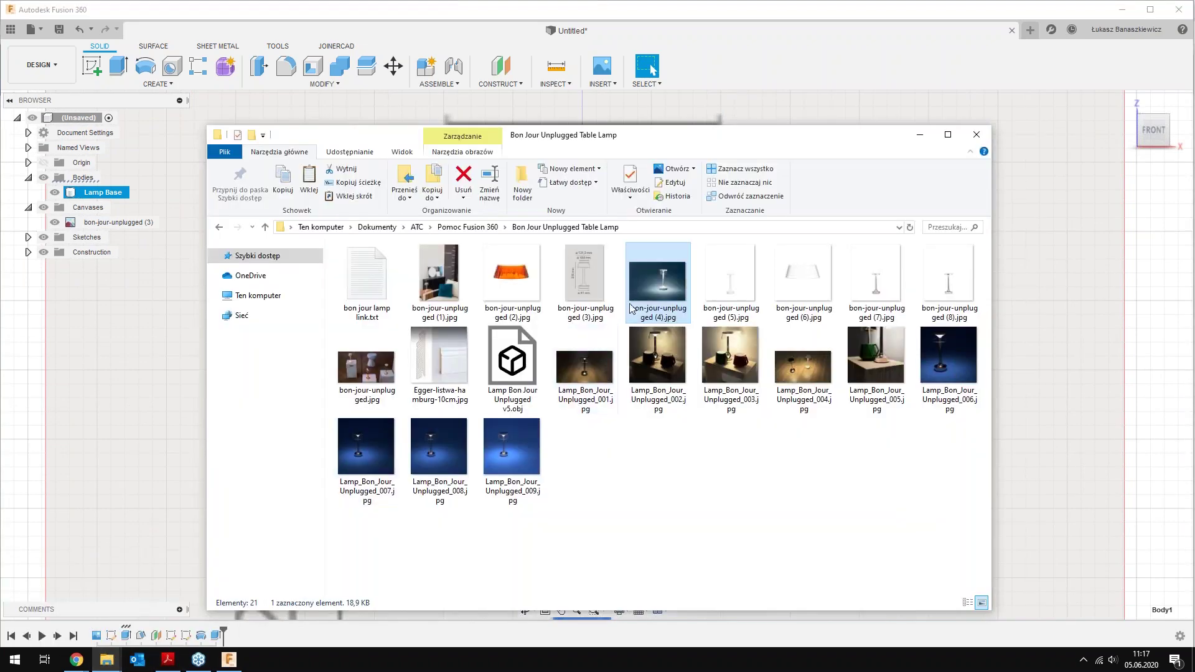
pyautogui.doubleClick(652, 287)
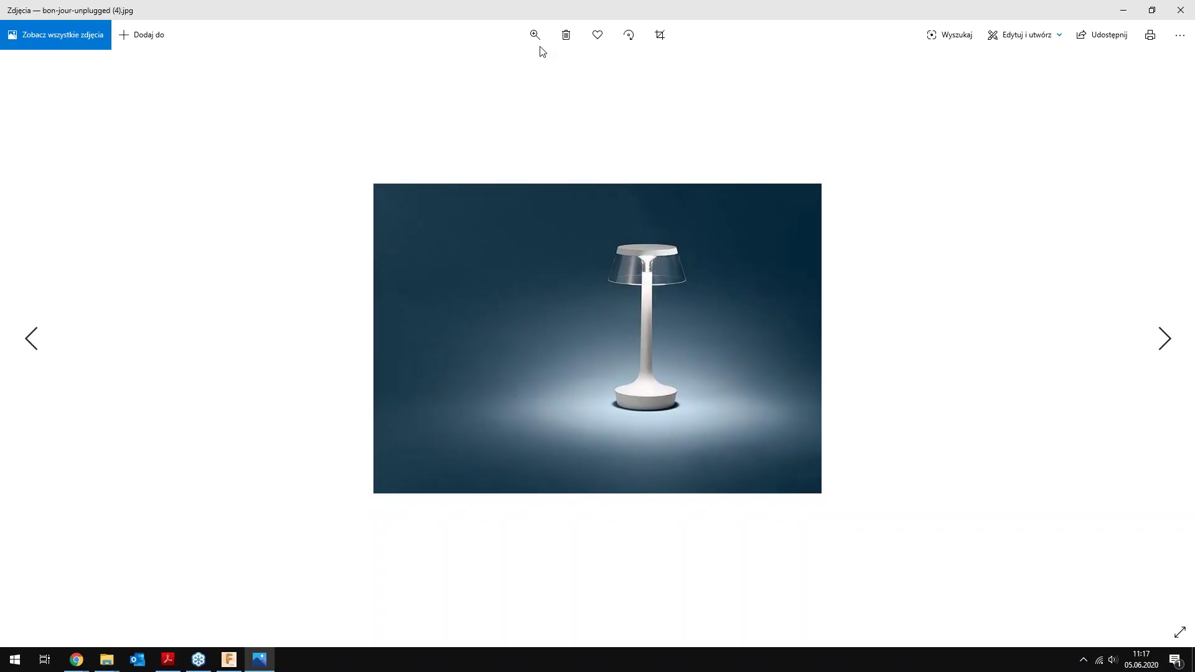
# Minimize the Photos window and bring the Fusion 360 lamp model back to front
pyautogui.click(1124, 10)
pyautogui.click(1074, 21)
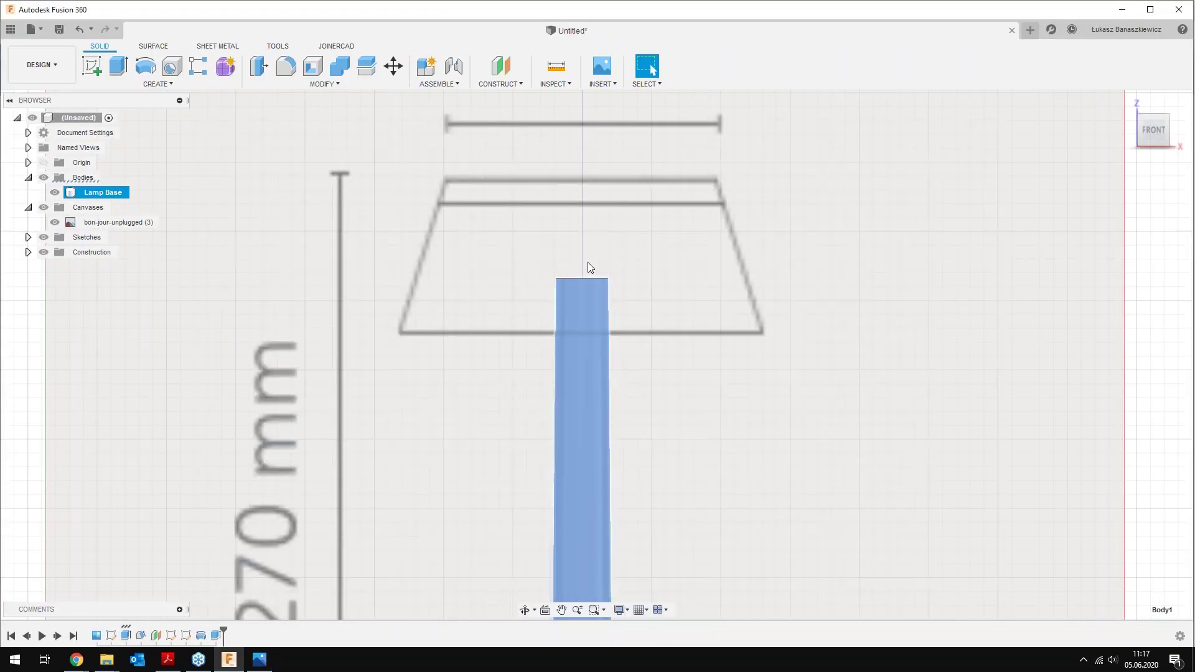
# Start a new sketch on the front plane and project the stem's top edge into it
pyautogui.click(220, 142)
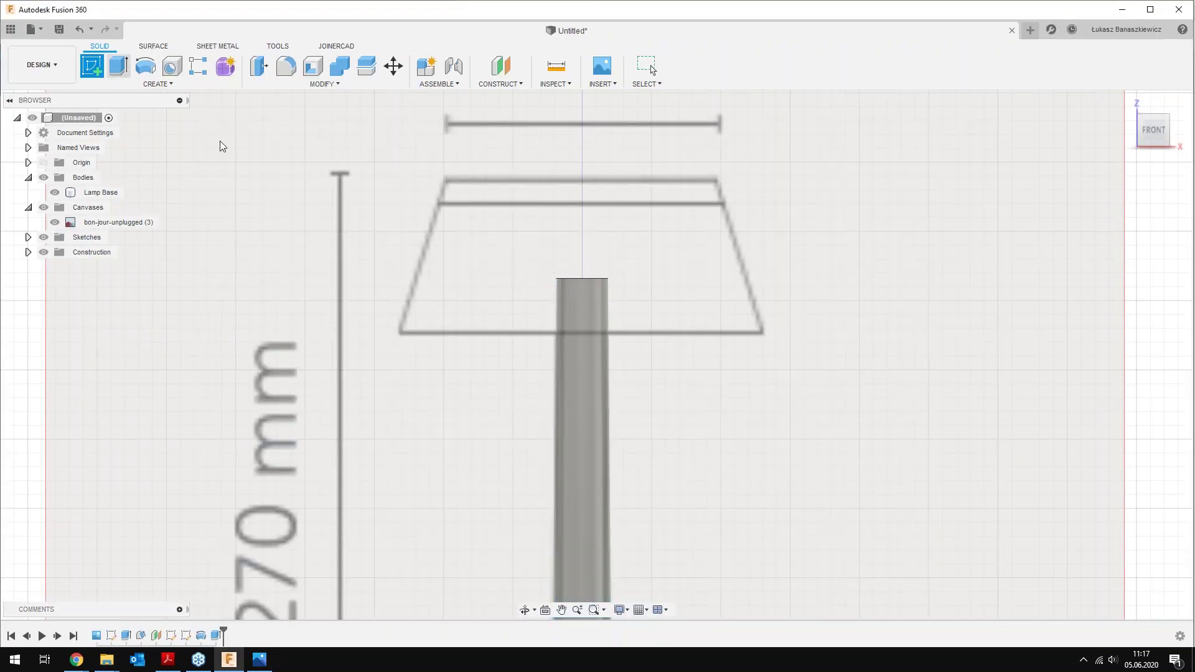
pyautogui.click(630, 261)
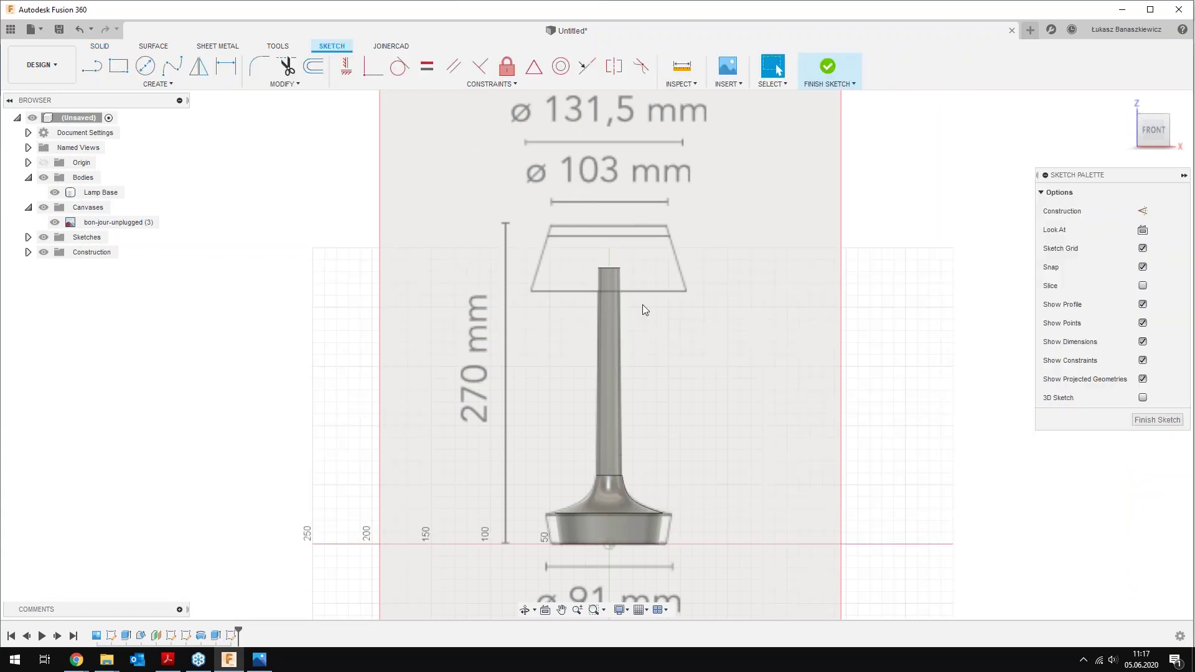
pyautogui.scroll(3, 625, 245)
pyautogui.scroll(2, 625, 245)
pyautogui.scroll(2, 566, 319)
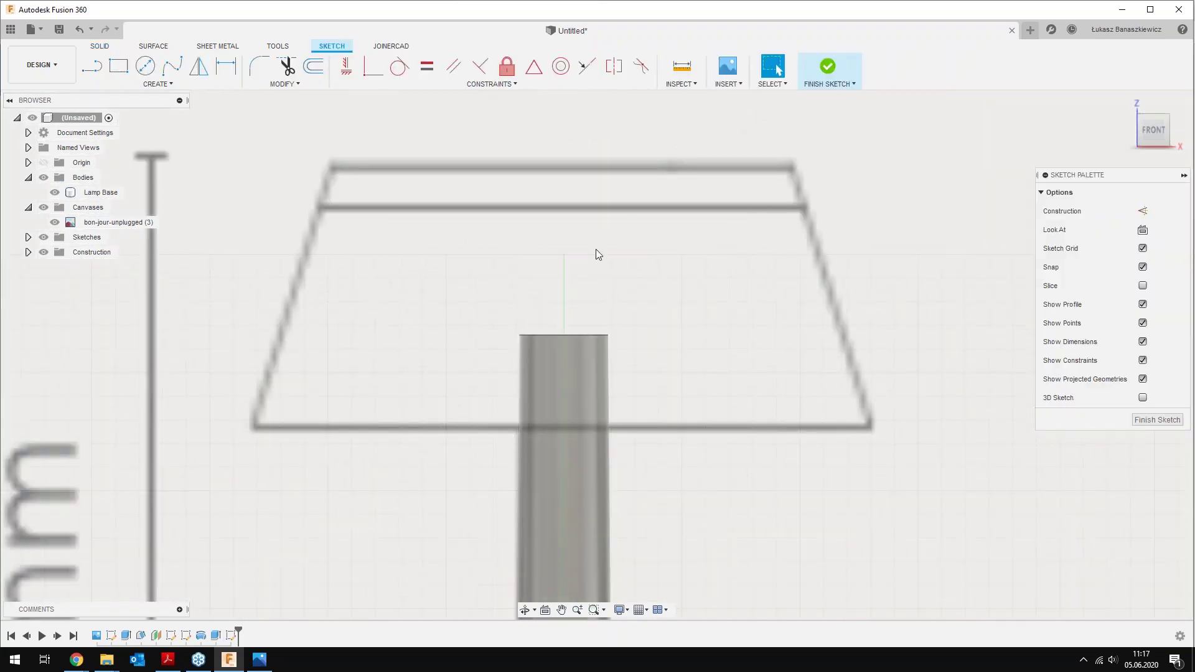
pyautogui.moveTo(669, 305); pyautogui.dragTo(503, 341, button='middle')
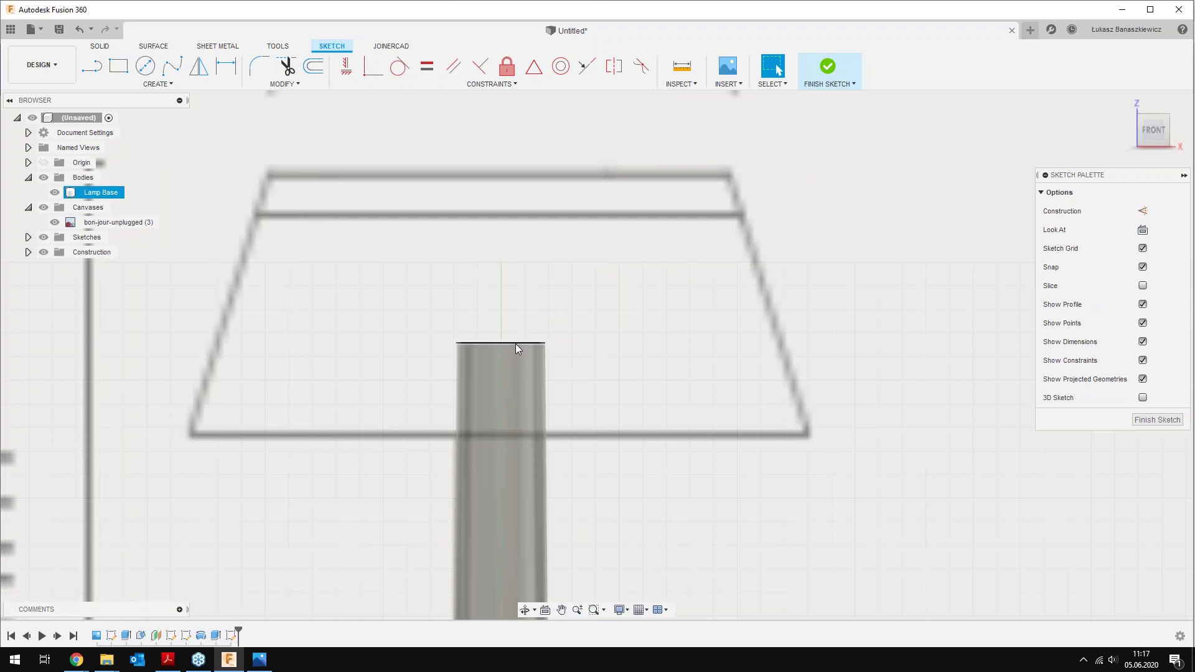
pyautogui.press('p')
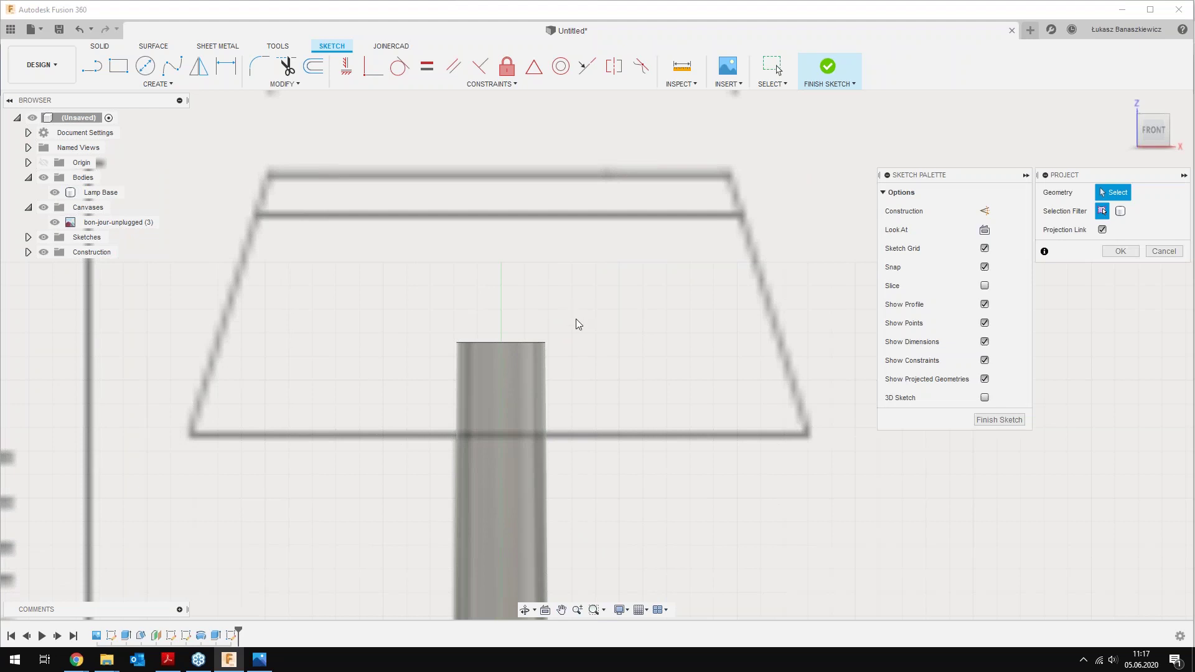
pyautogui.click(534, 343)
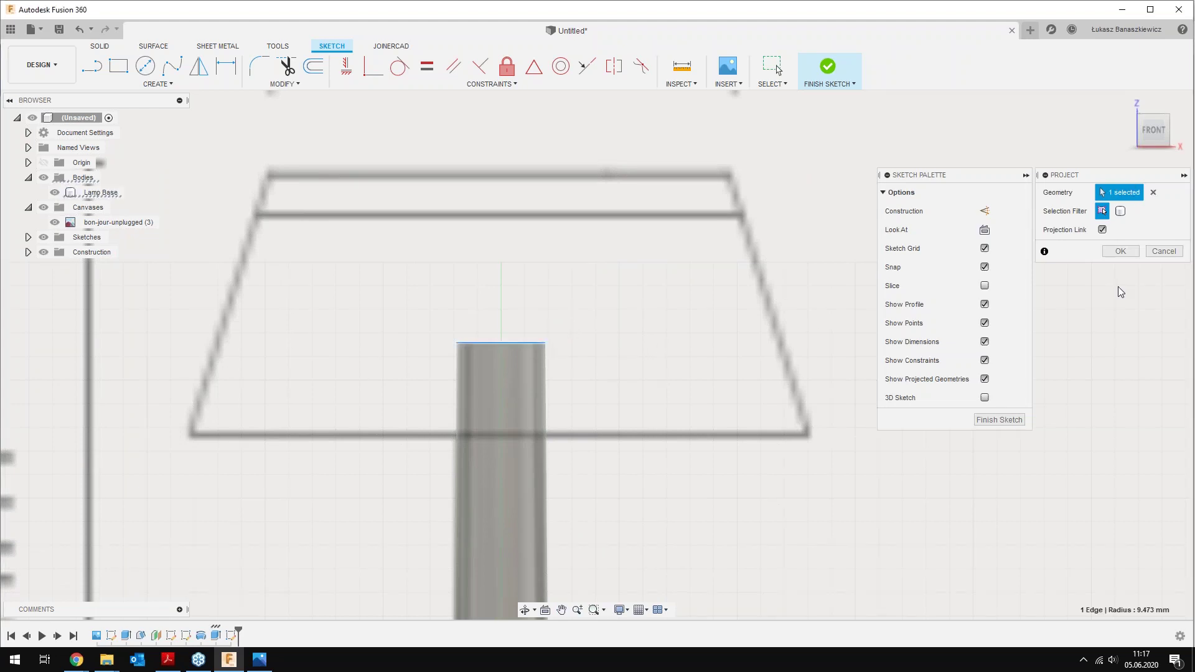
pyautogui.click(1121, 252)
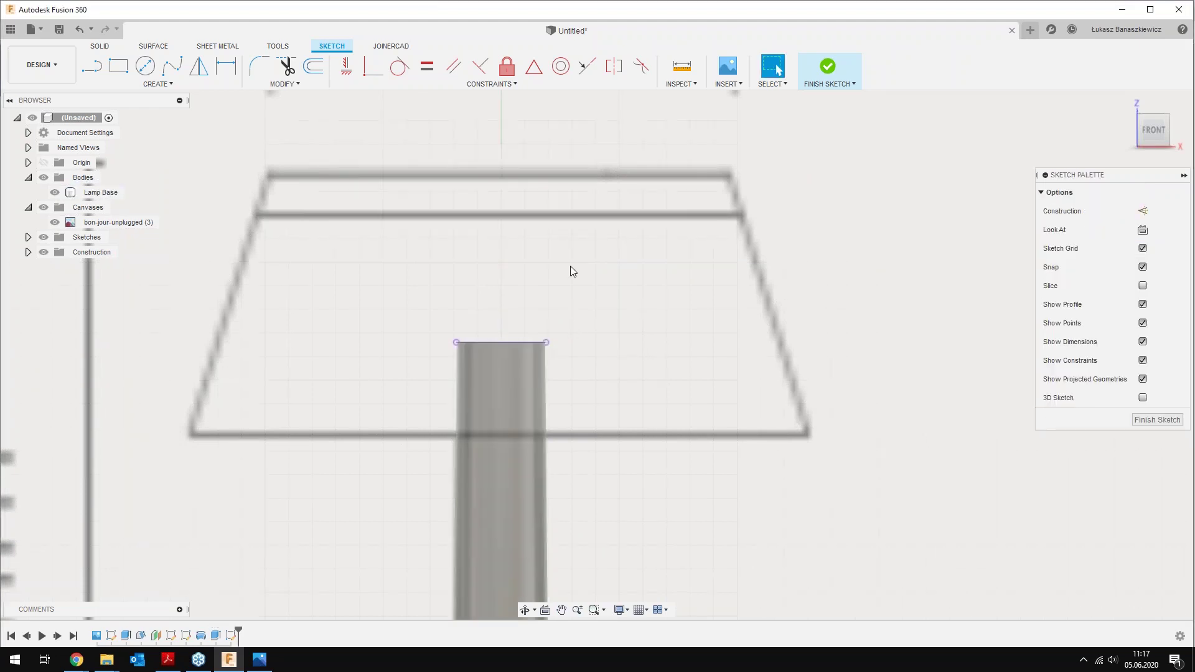
# Draw a 26 mm vertical line up from the stem top, then a 50 mm horizontal line
pyautogui.press('l')
pyautogui.click(501, 342)
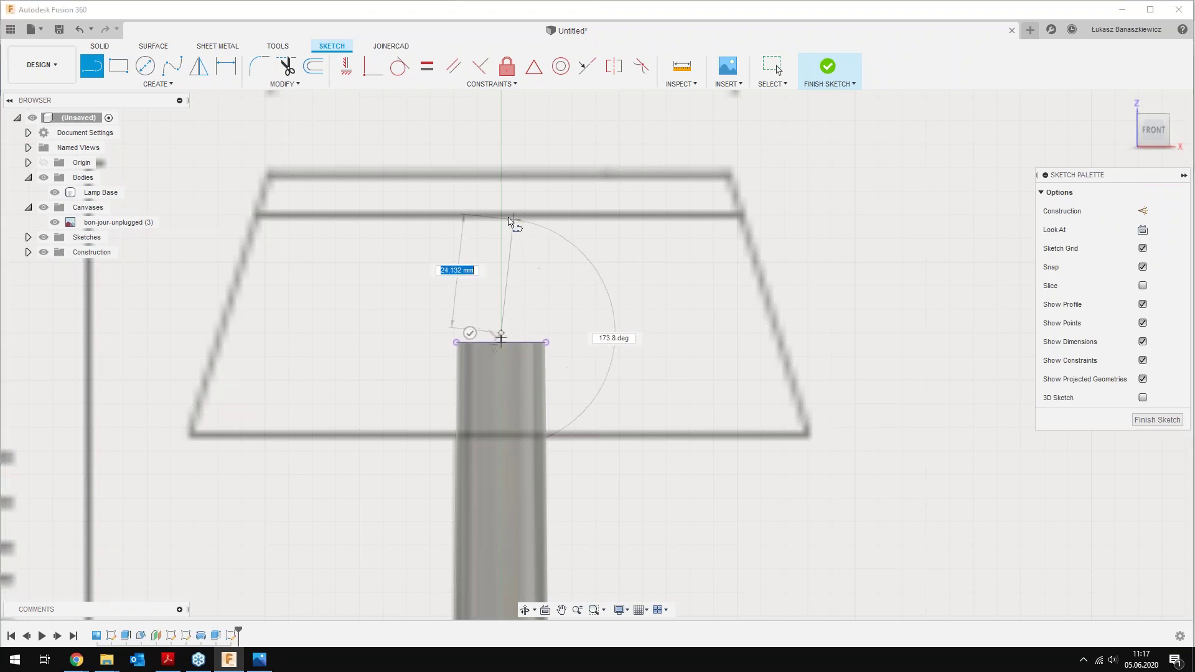
pyautogui.scroll(2, 507, 222)
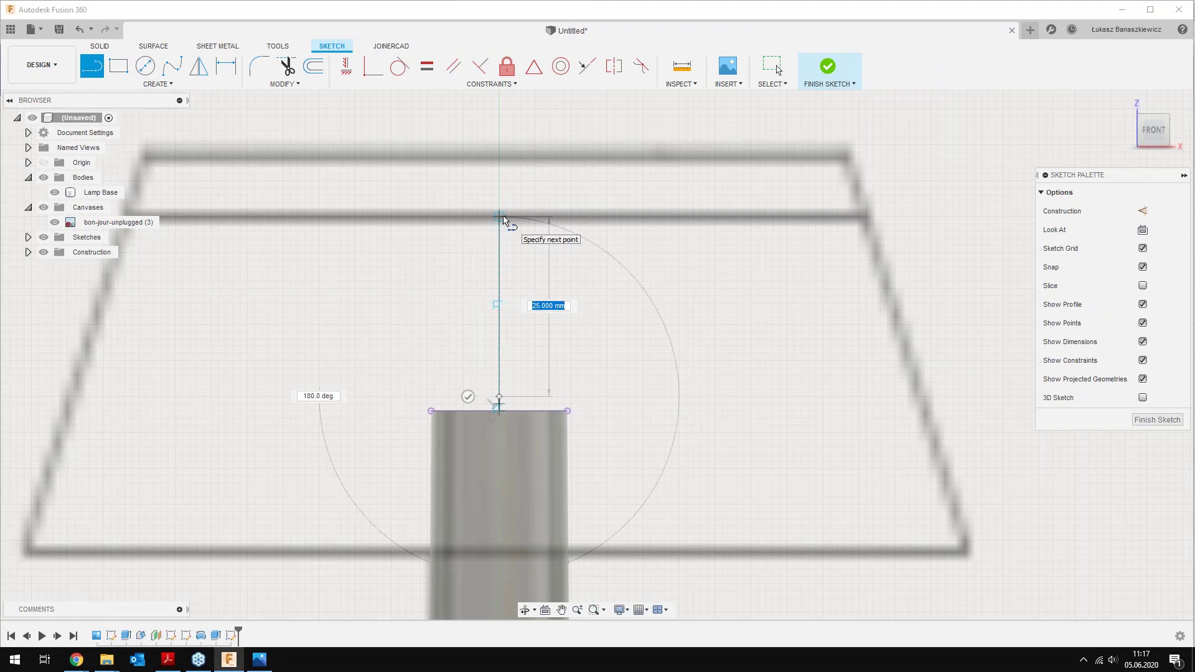
pyautogui.write('26')
pyautogui.press('Return')
pyautogui.press('Escape')
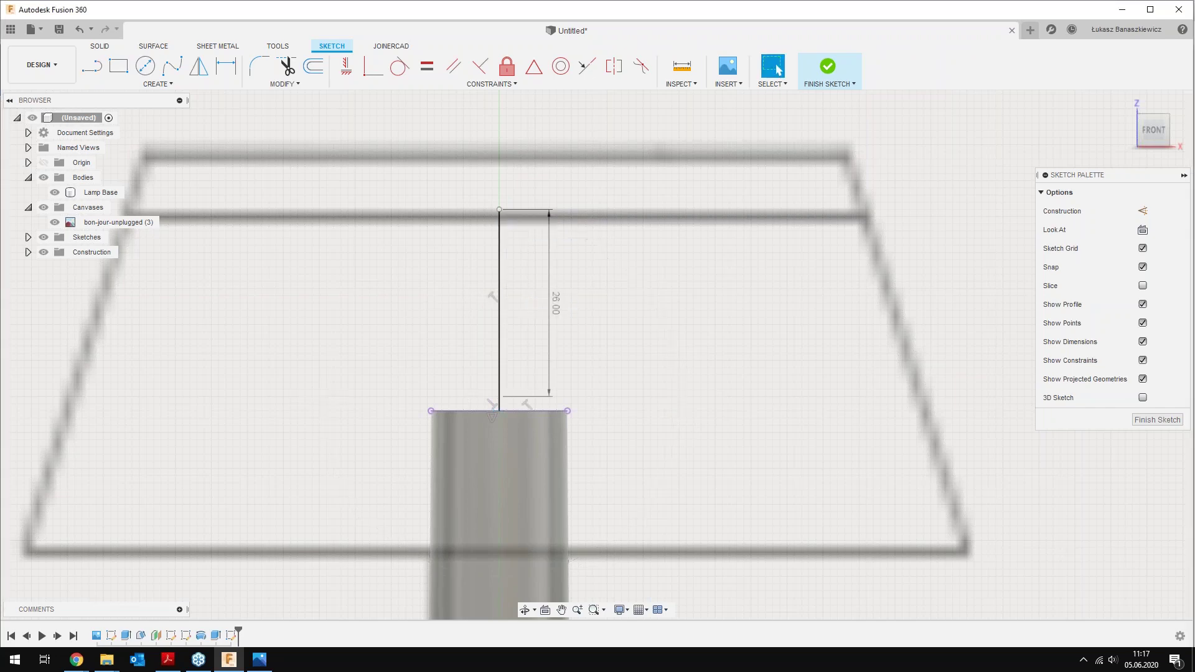
pyautogui.press('l')
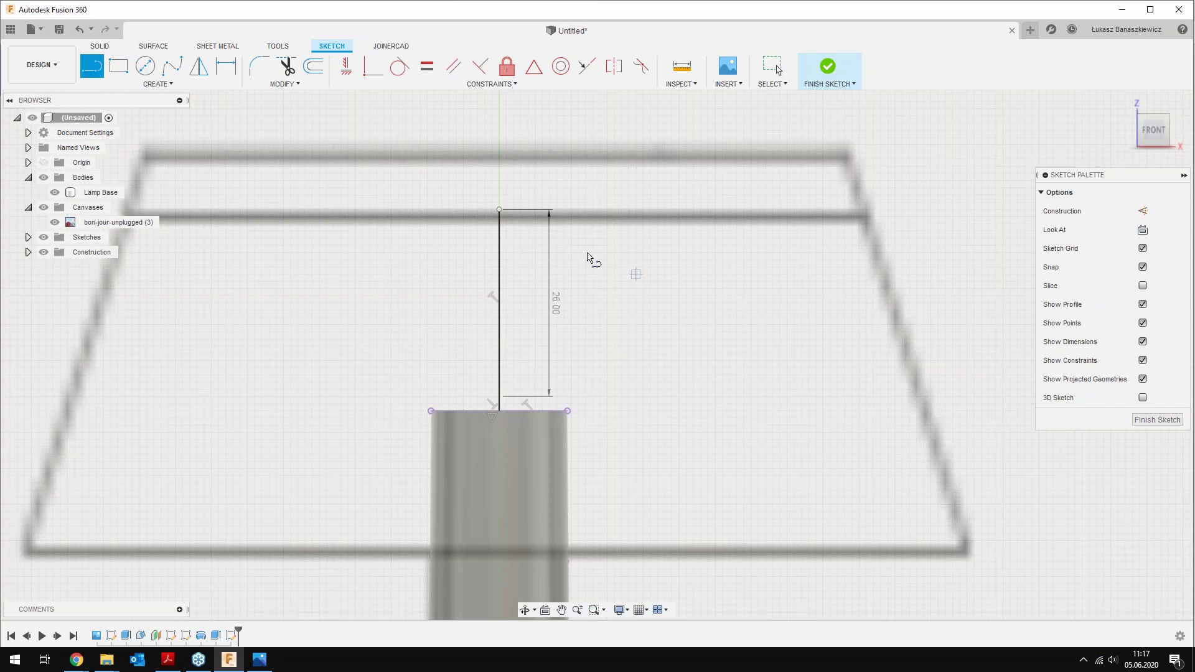
pyautogui.click(500, 212)
pyautogui.scroll(-2, 608, 257)
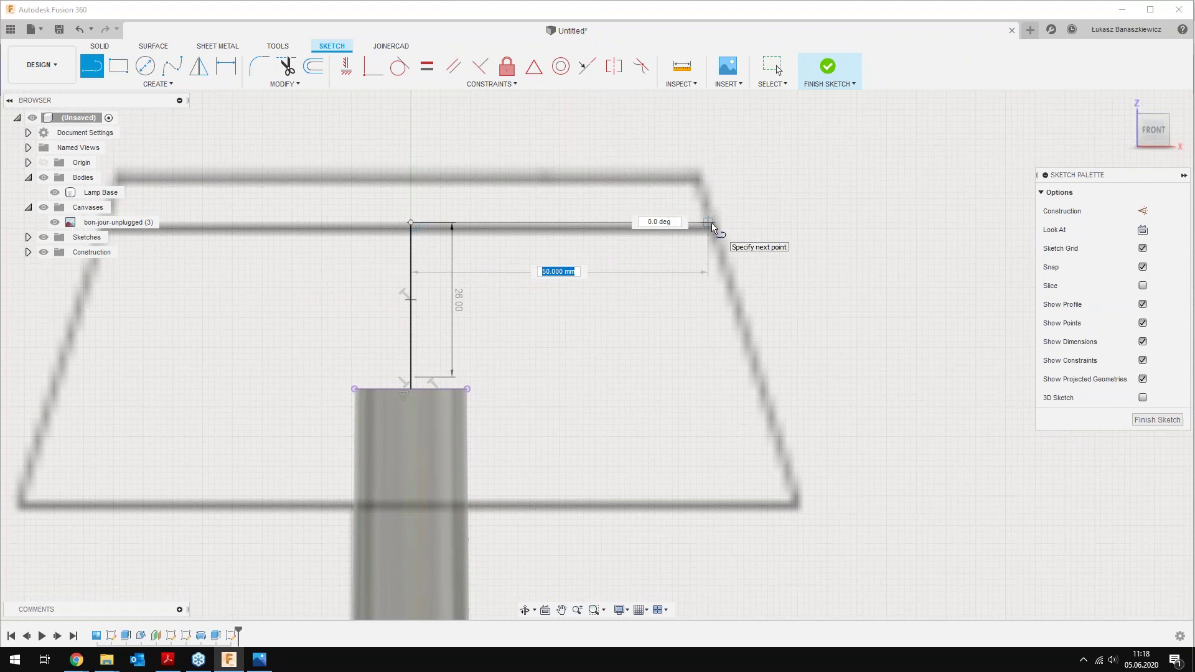
pyautogui.write('50')
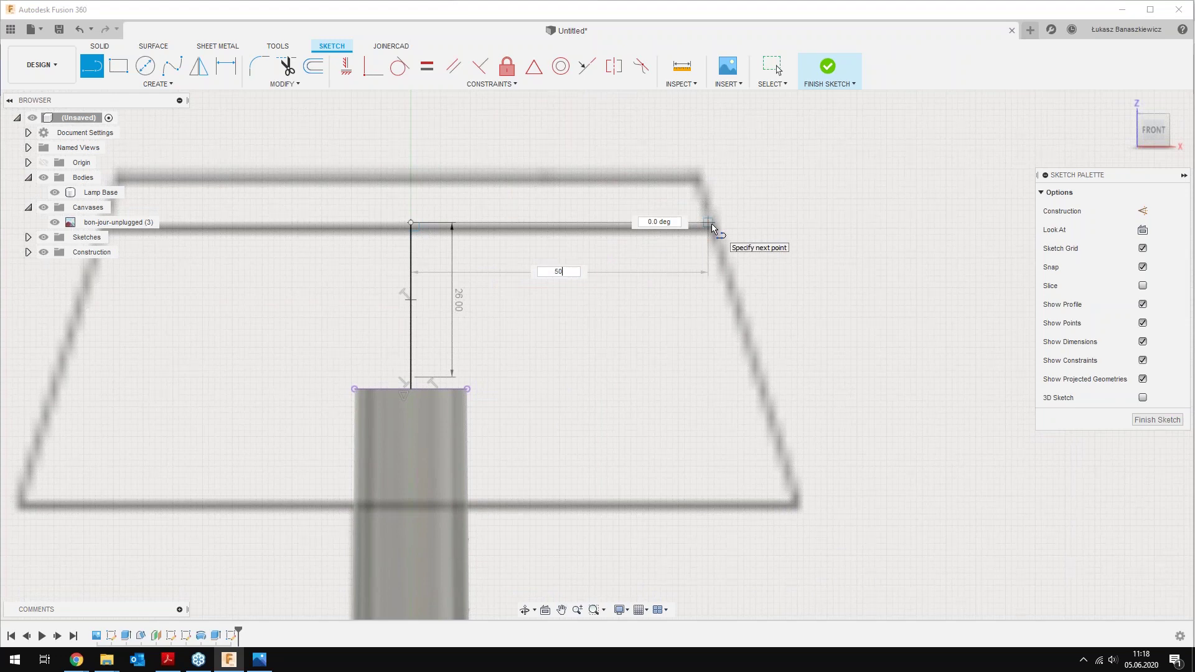
pyautogui.press('Return')
pyautogui.press('Escape')
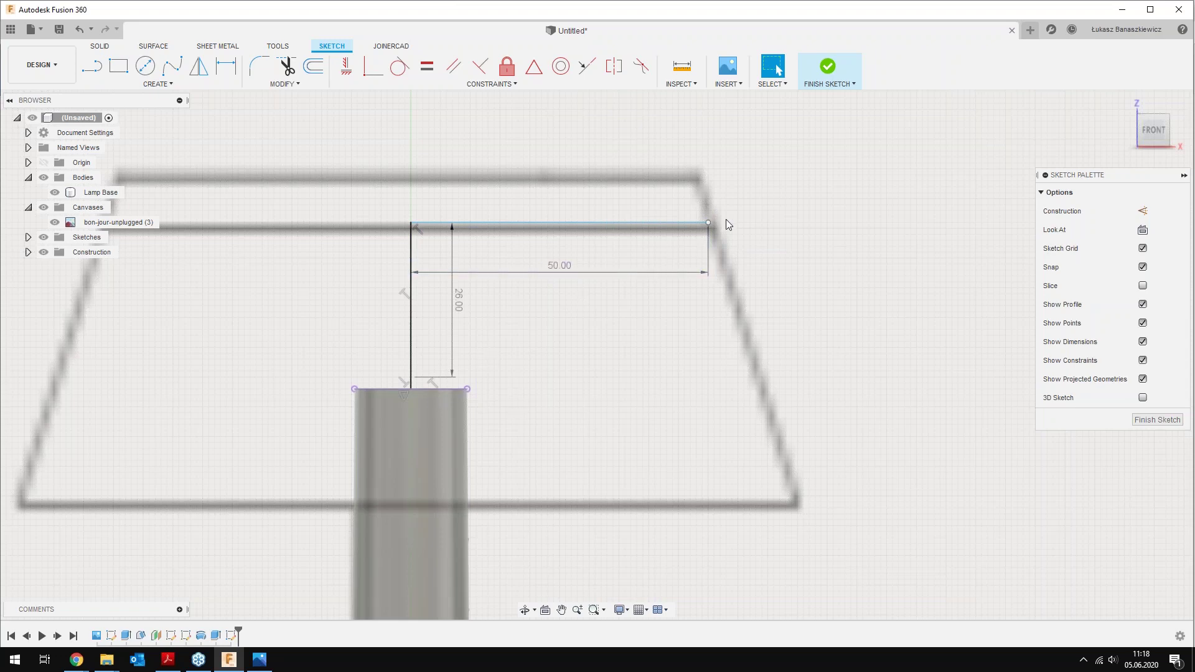
# Draw a spline from the stem's top outer corner through a midpoint to the top-right corner
pyautogui.click(172, 65)
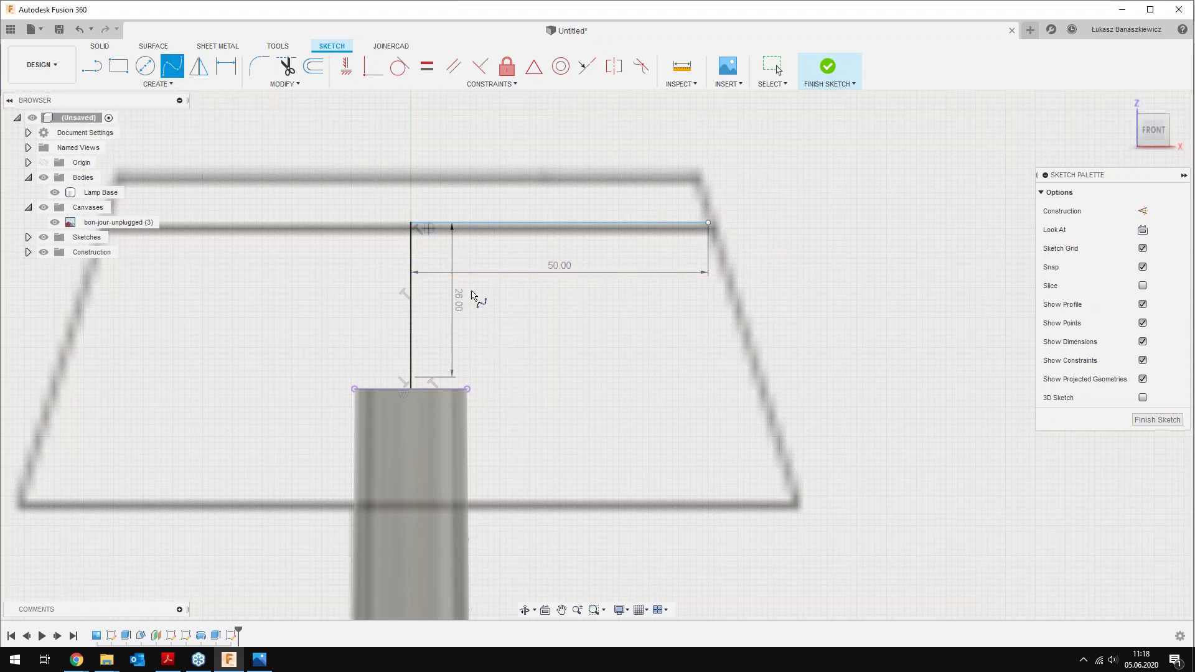
pyautogui.scroll(1, 524, 343)
pyautogui.moveTo(523, 343); pyautogui.dragTo(466, 415, button='middle')
pyautogui.click(383, 480)
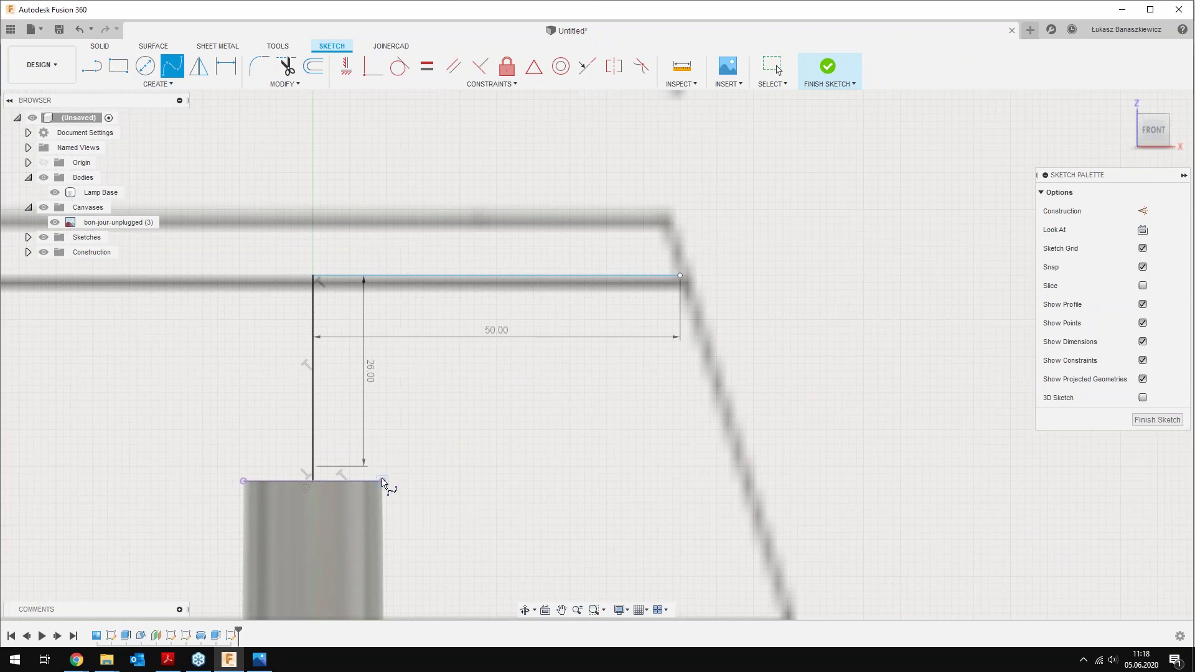
pyautogui.click(453, 386)
pyautogui.click(680, 276)
pyautogui.press('Escape')
pyautogui.scroll(2, 437, 397)
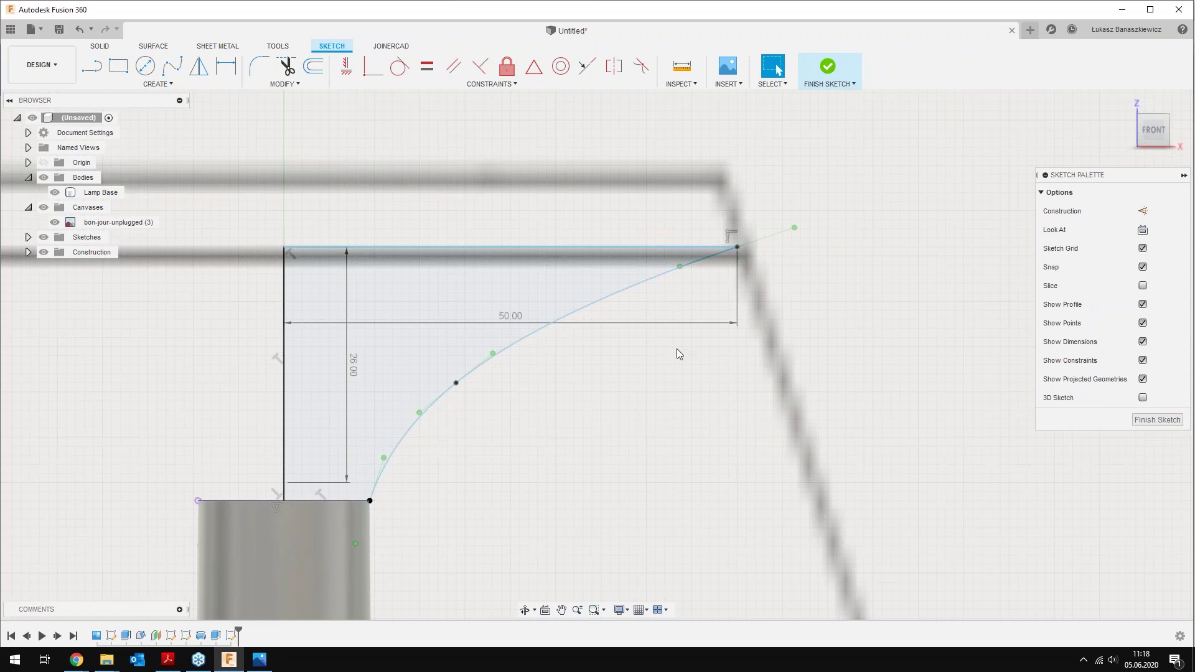
pyautogui.scroll(-2, 609, 345)
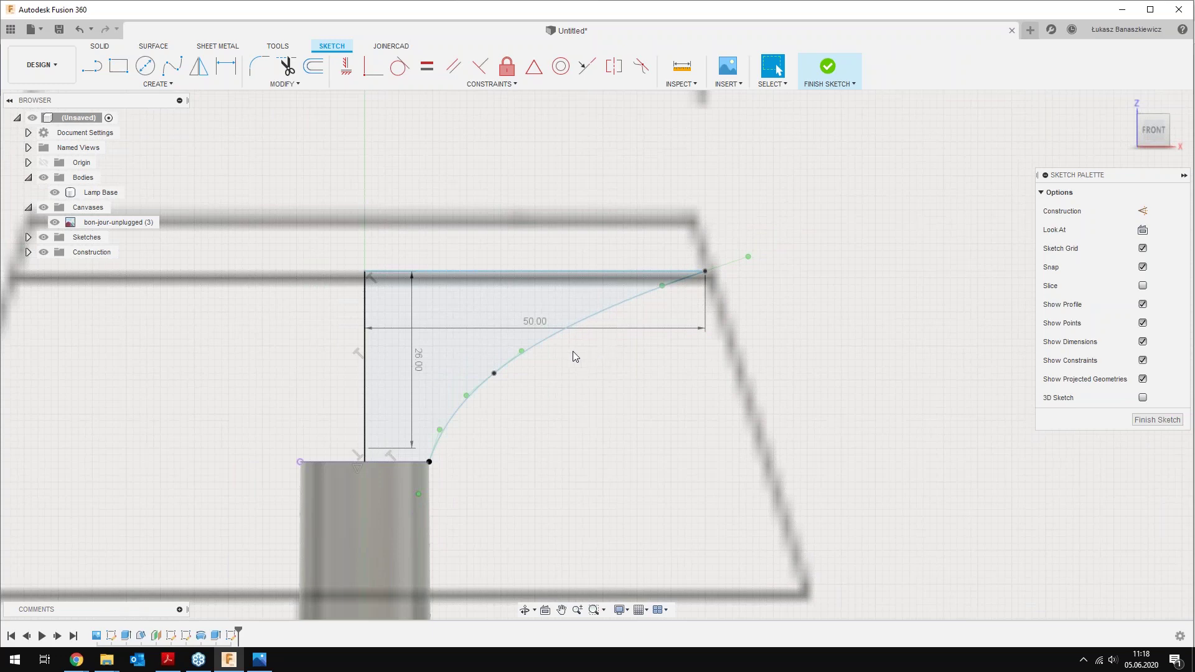
pyautogui.moveTo(459, 347); pyautogui.dragTo(543, 256, button='middle')
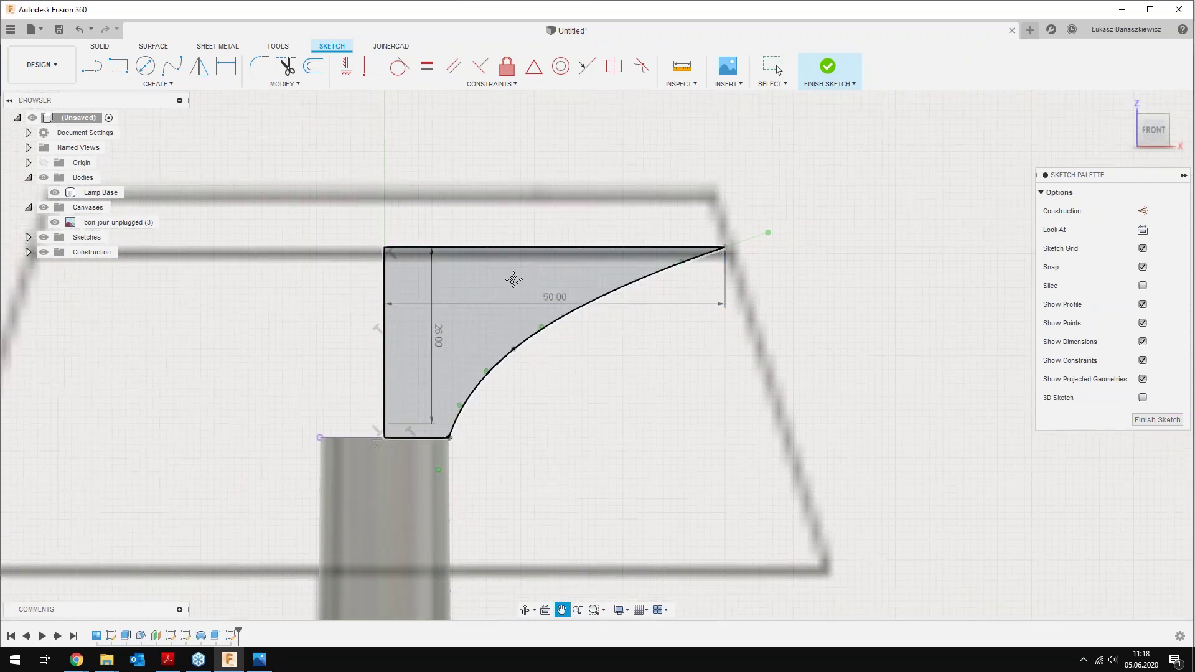
# Finish the sketch and revolve the light cover profile 360° around the central vertical line, with Lamp Base hidden
pyautogui.click(826, 61)
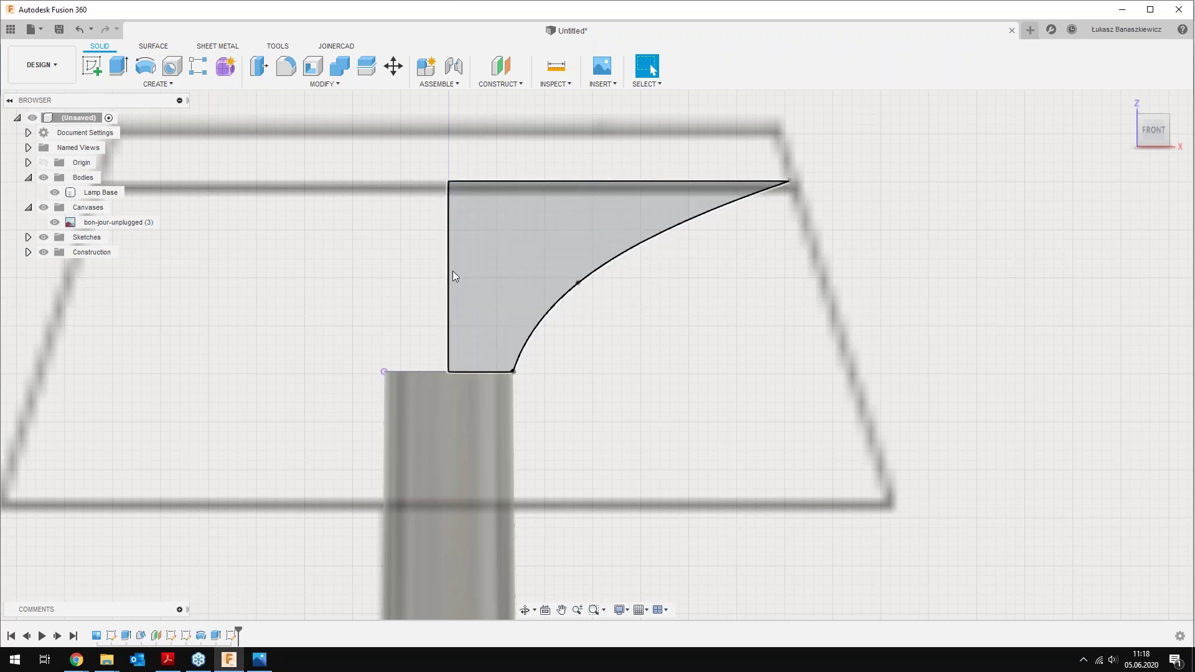
pyautogui.click(508, 281)
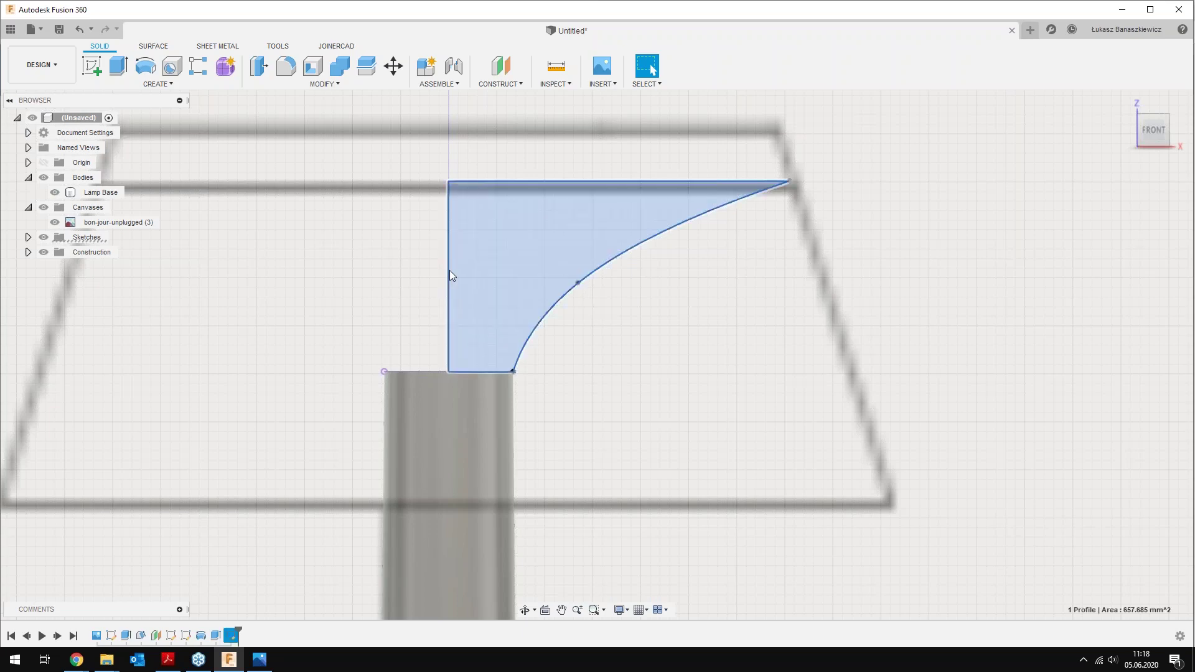
pyautogui.click(150, 73)
pyautogui.scroll(-5, 416, 310)
pyautogui.scroll(-5, 416, 309)
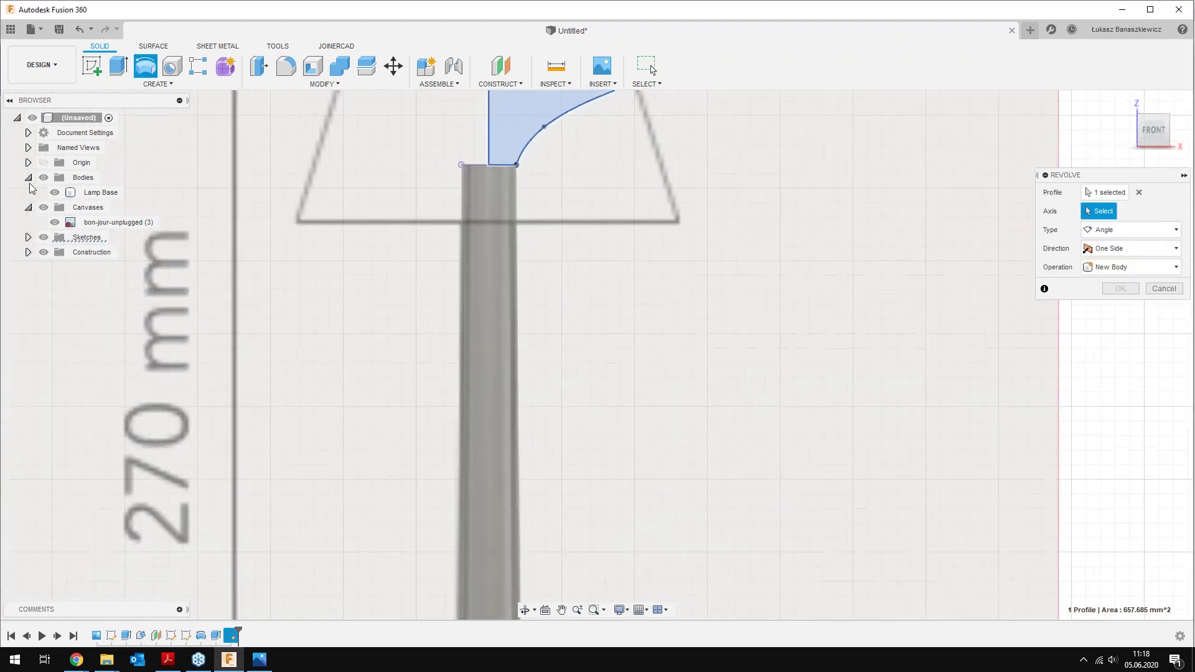
pyautogui.click(54, 193)
pyautogui.scroll(-2, 488, 307)
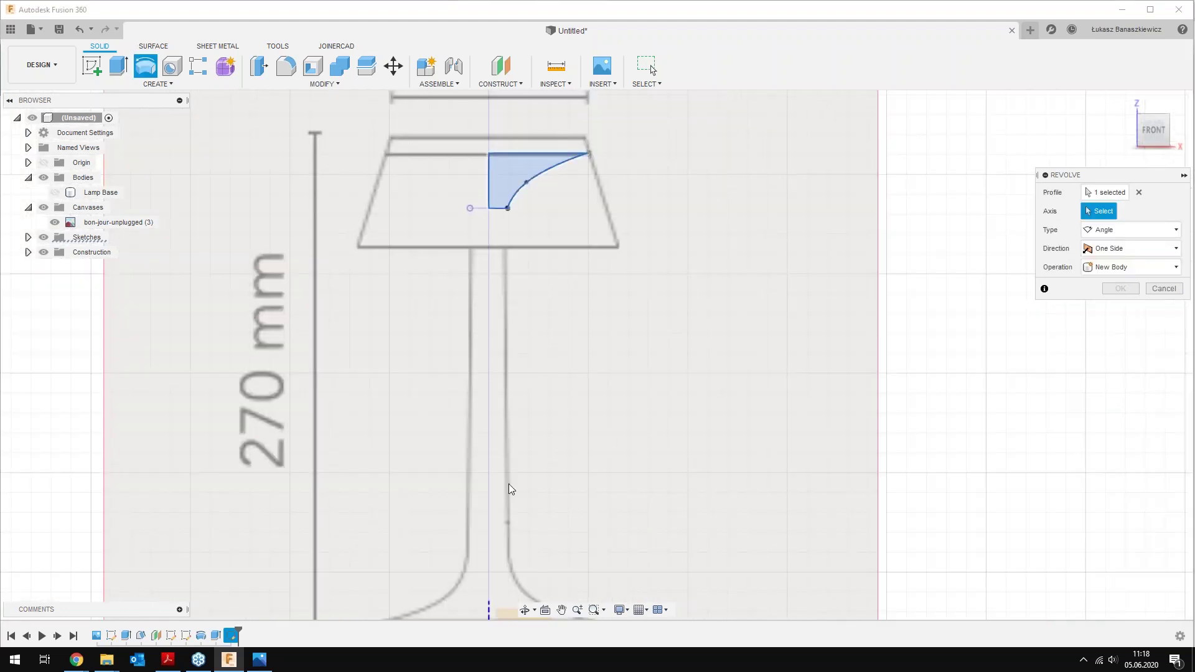
pyautogui.moveTo(509, 489); pyautogui.dragTo(518, 327, button='middle')
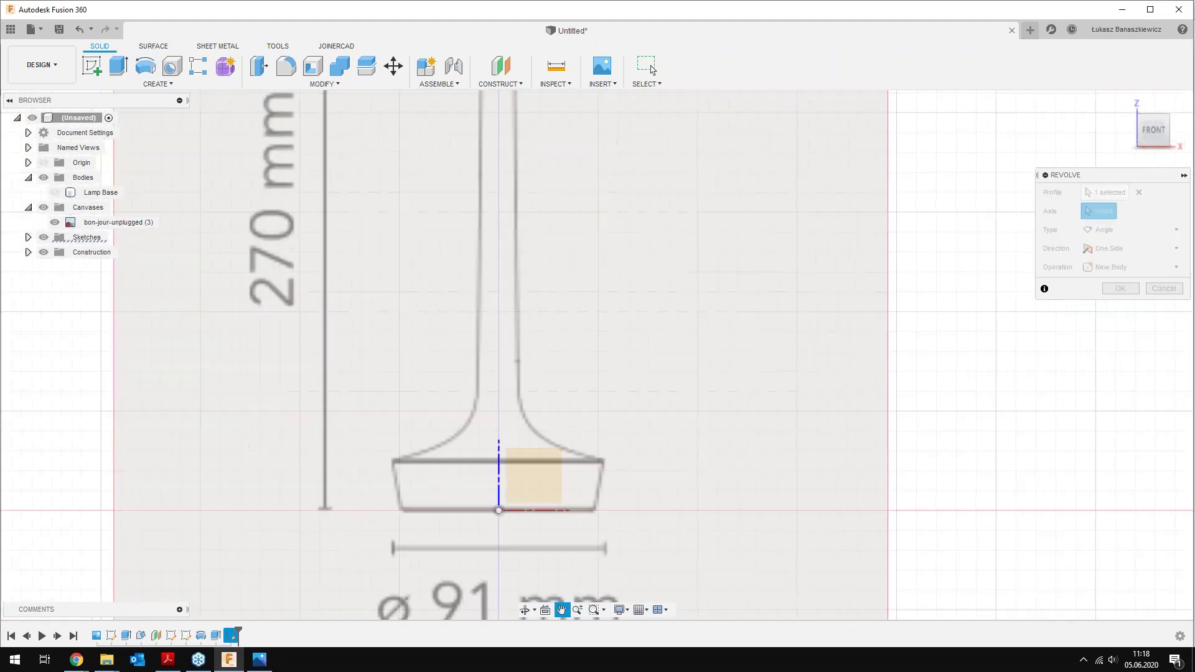
pyautogui.click(499, 447)
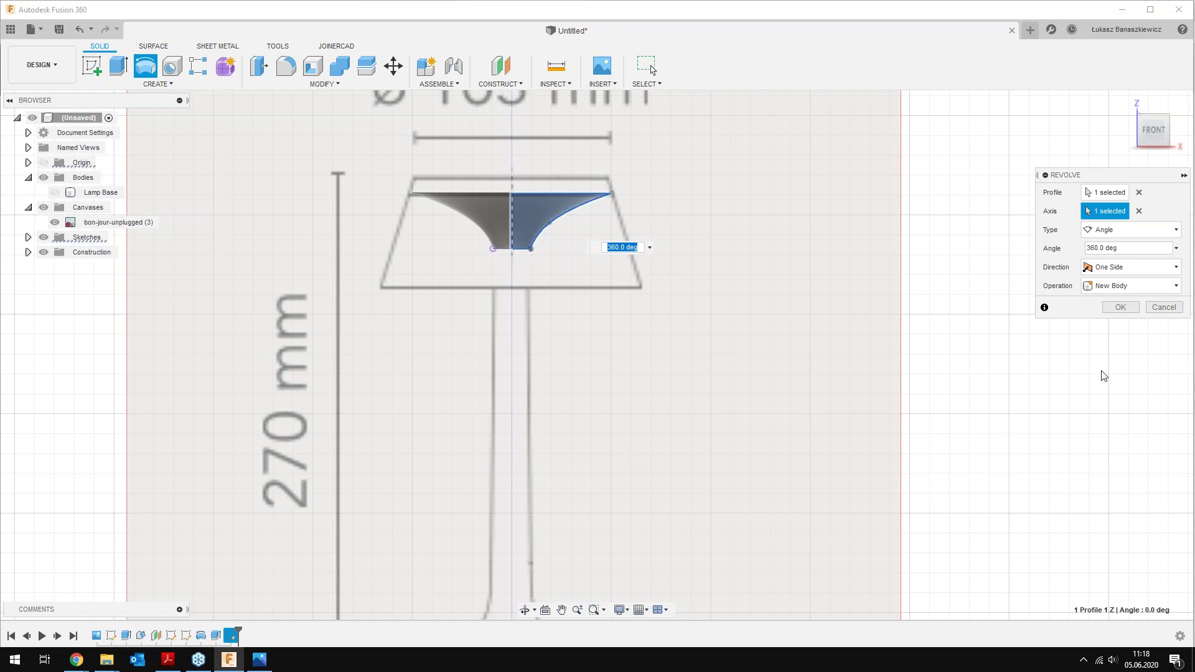
pyautogui.click(1120, 307)
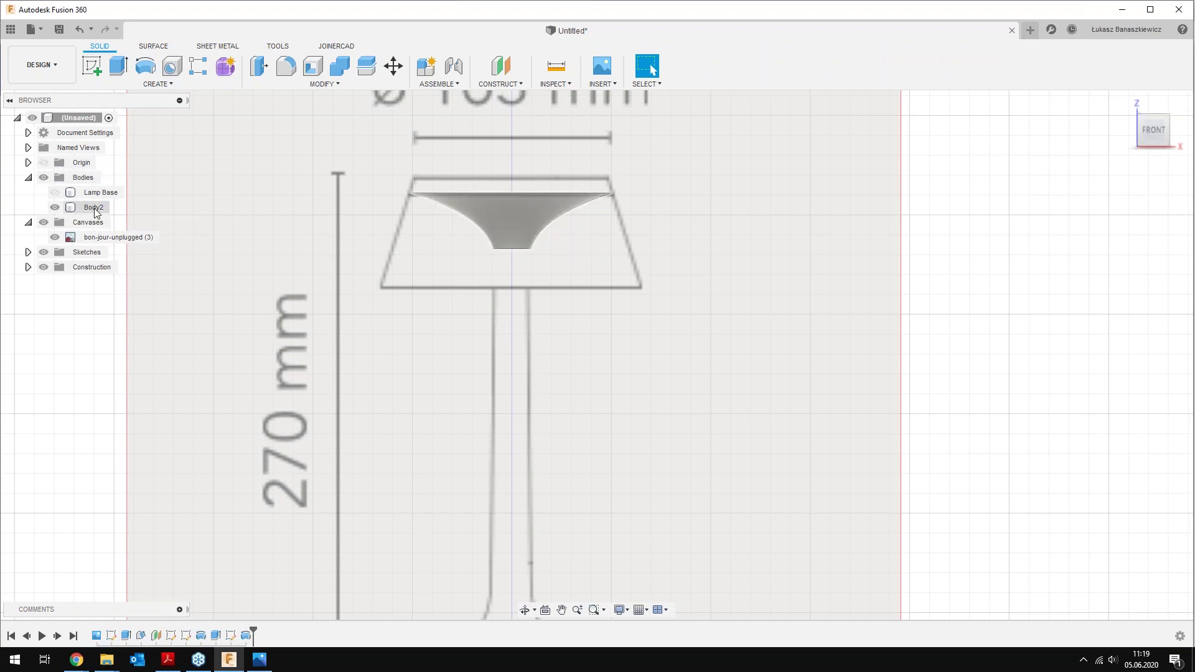
# Rename Body2 to Light cover and turn the Lamp Base body's visibility back on
pyautogui.doubleClick(95, 208)
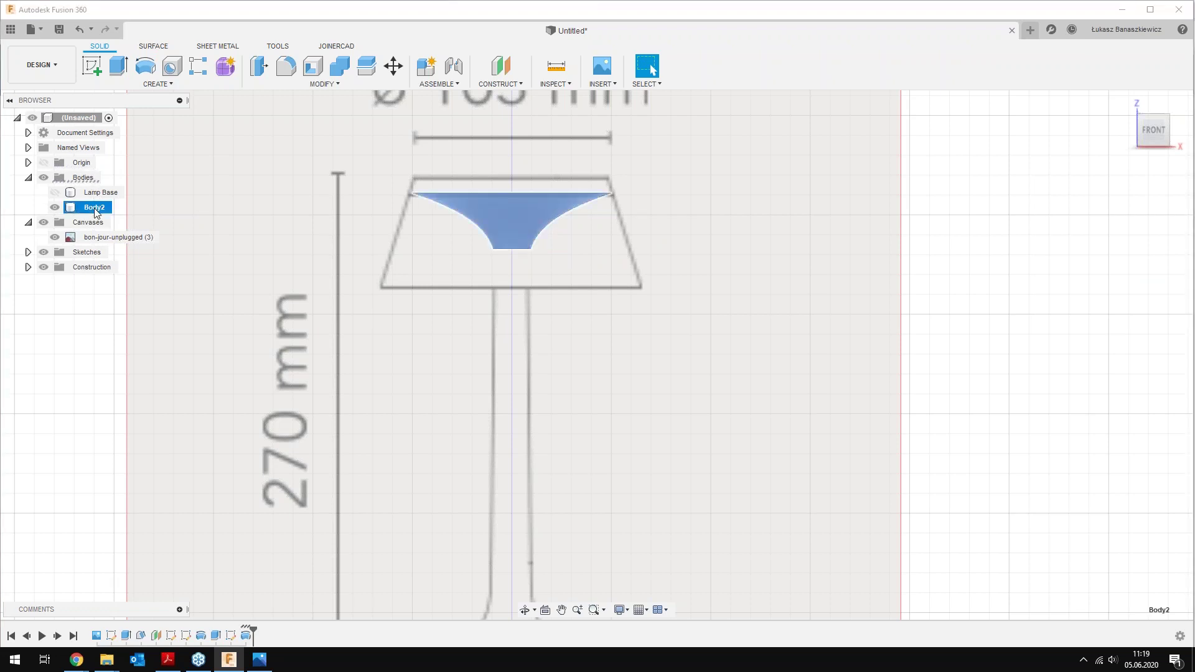
pyautogui.write('Li')
pyautogui.write('ght')
pyautogui.write(' c')
pyautogui.write('over')
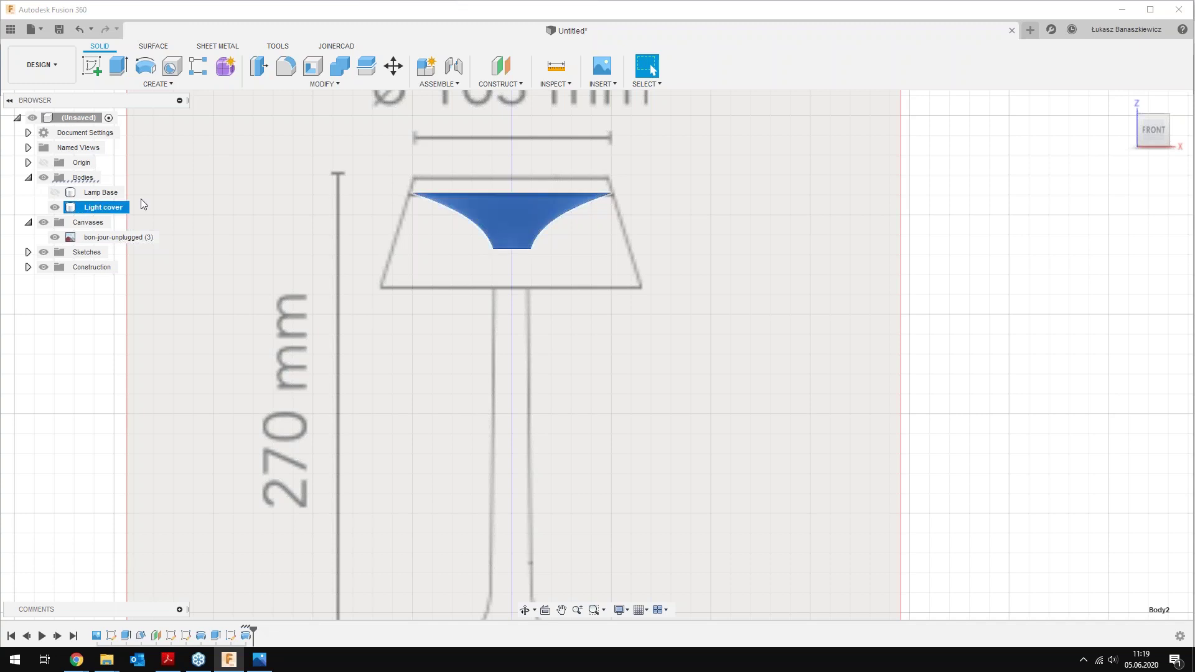
pyautogui.click(582, 320)
pyautogui.click(54, 192)
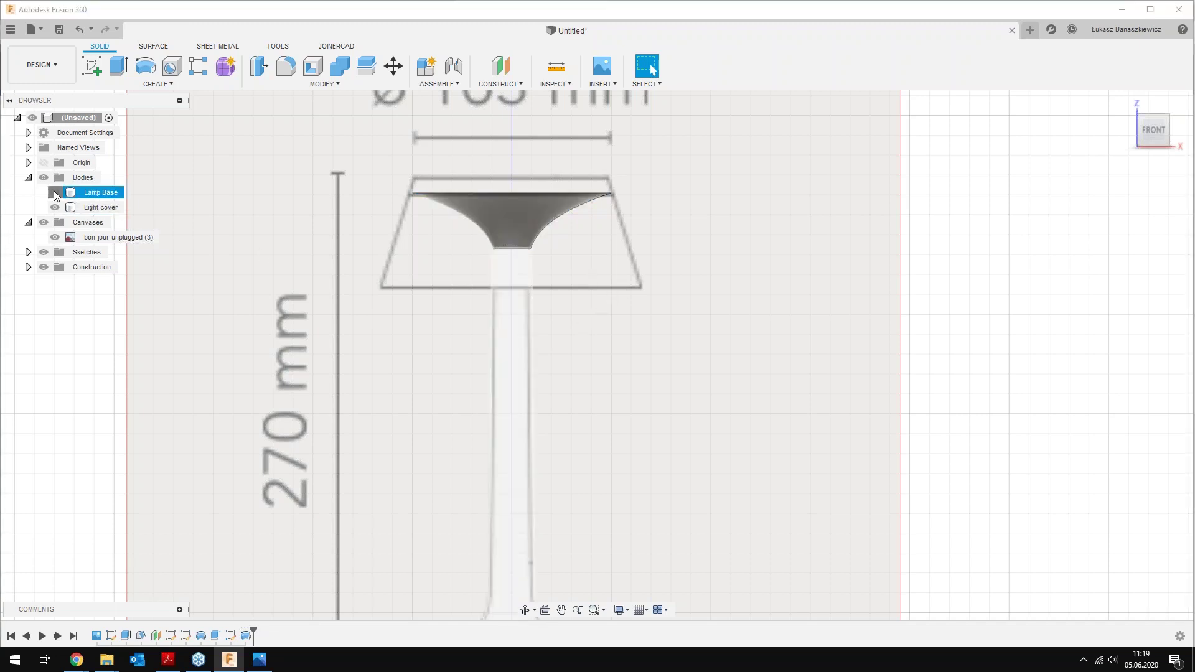
pyautogui.scroll(-2, 589, 483)
pyautogui.moveTo(589, 483); pyautogui.dragTo(527, 256, button='middle')
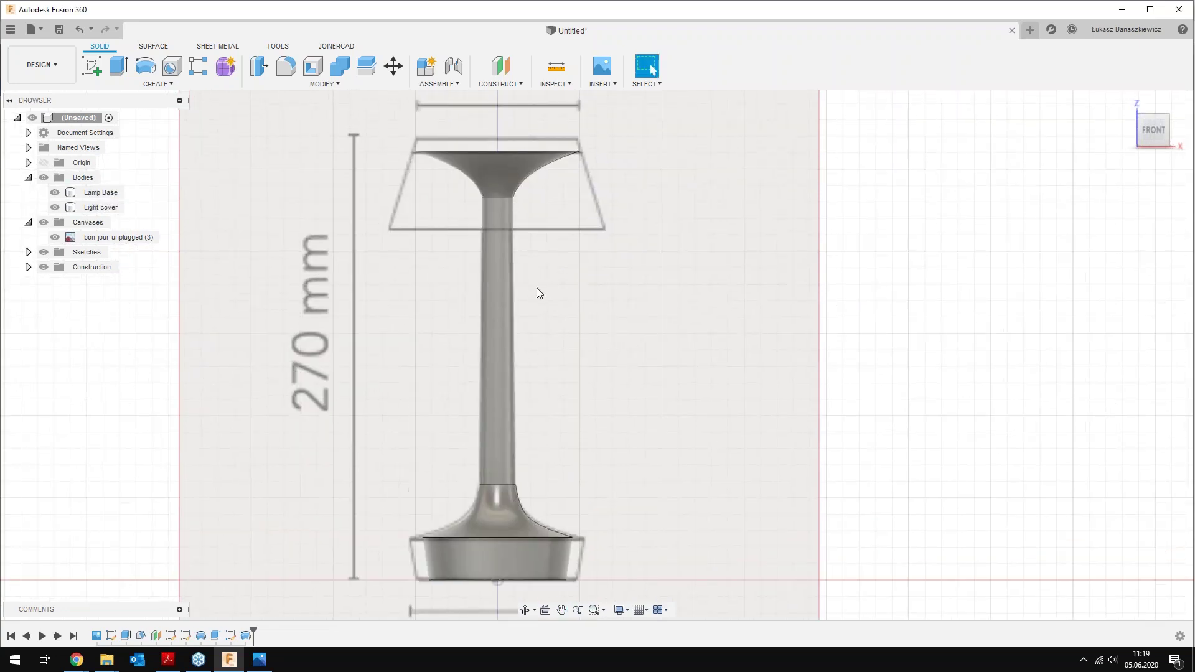
pyautogui.click(511, 182)
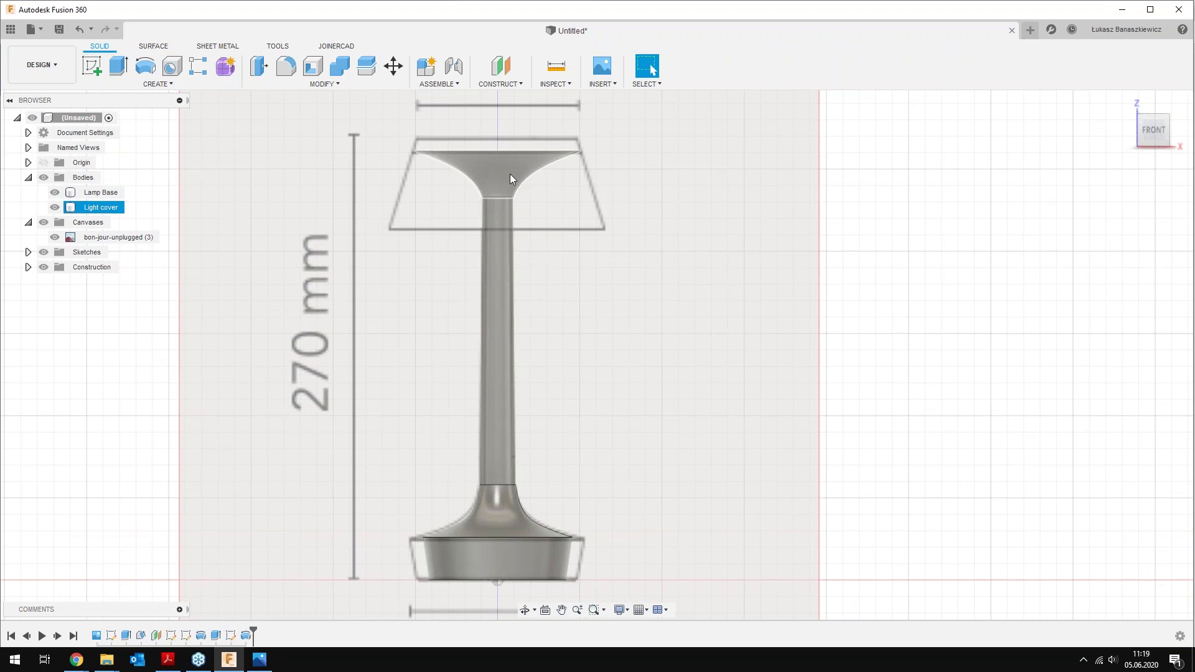
pyautogui.click(477, 106)
pyautogui.scroll(2, 491, 156)
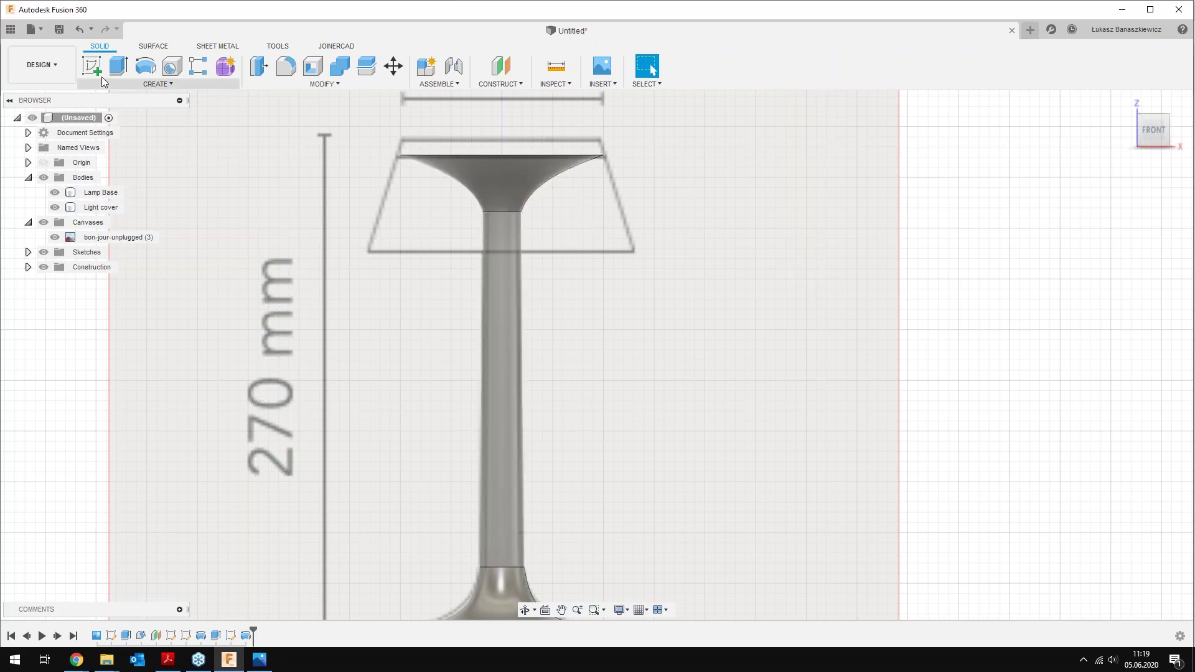
# Create a sketch on the XZ front plane and project the Light cover face into it
pyautogui.click(86, 68)
pyautogui.click(578, 245)
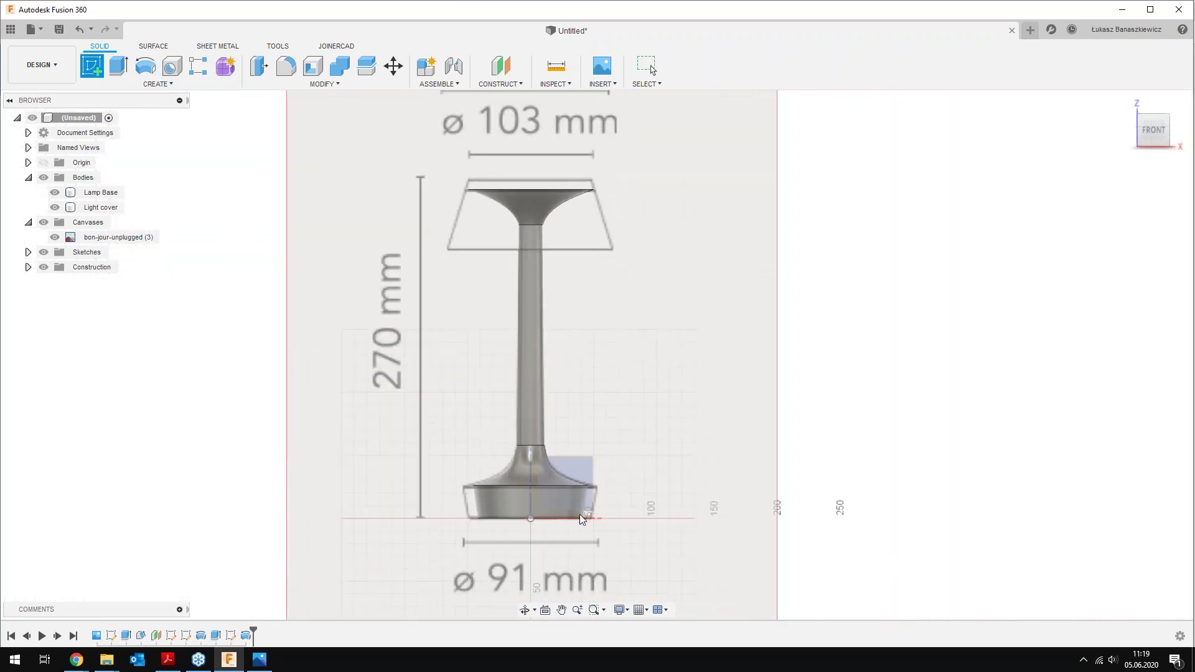
pyautogui.click(569, 462)
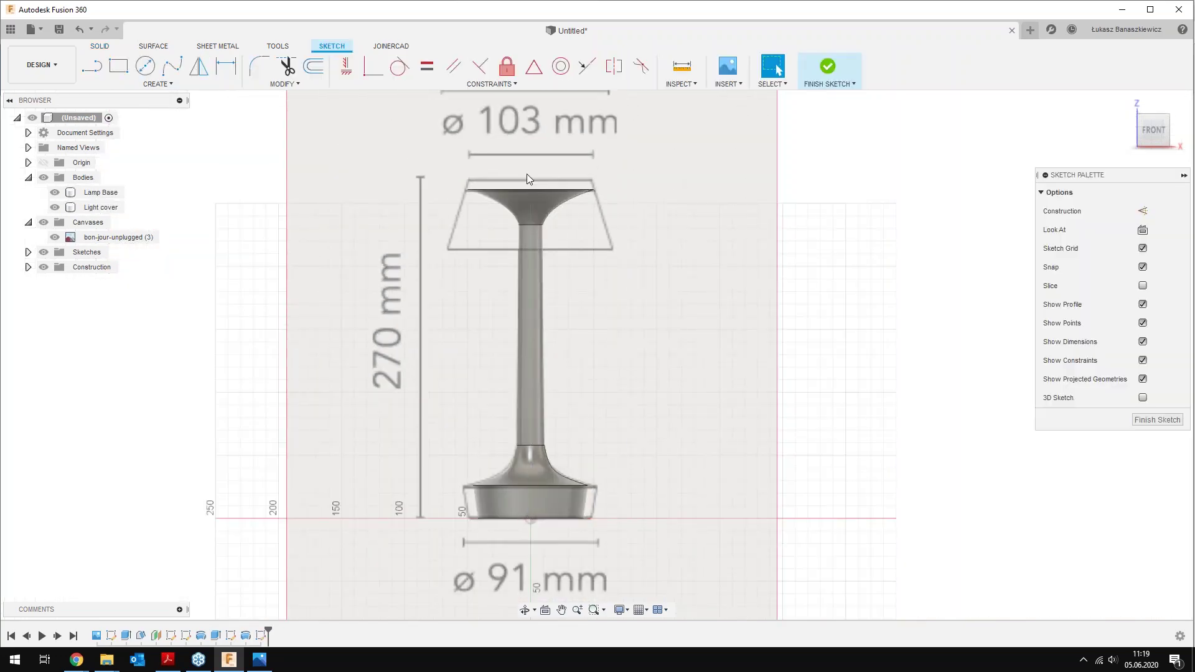
pyautogui.scroll(2, 526, 179)
pyautogui.scroll(2, 527, 179)
pyautogui.scroll(1, 581, 243)
pyautogui.scroll(1, 588, 232)
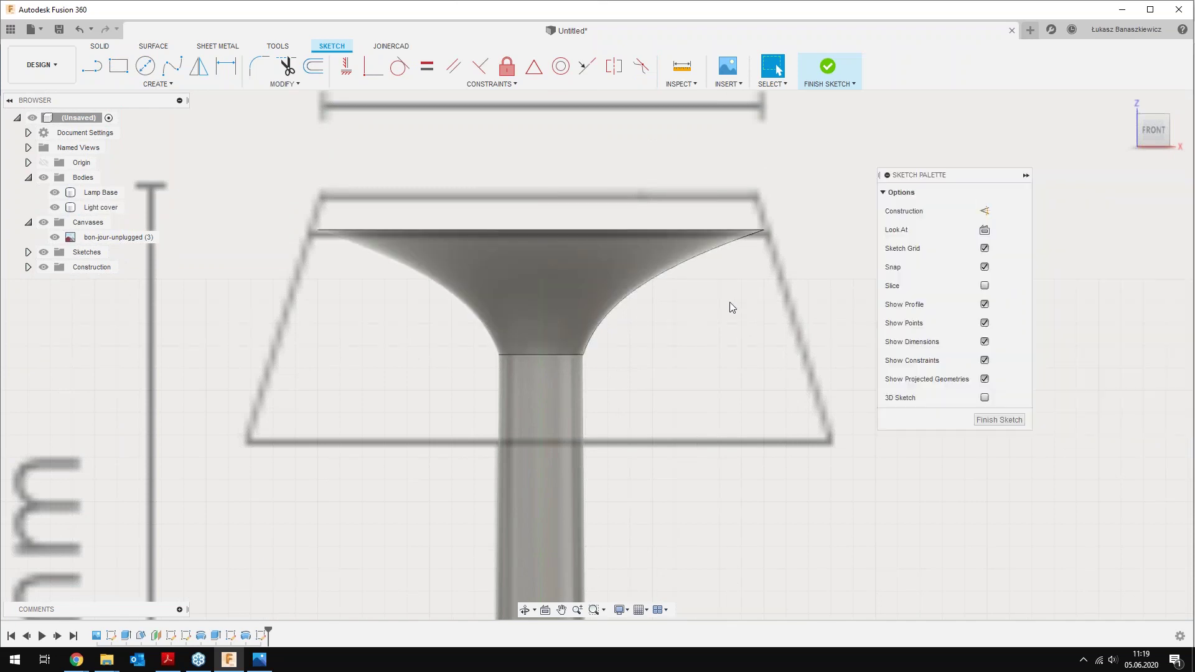
pyautogui.press('p')
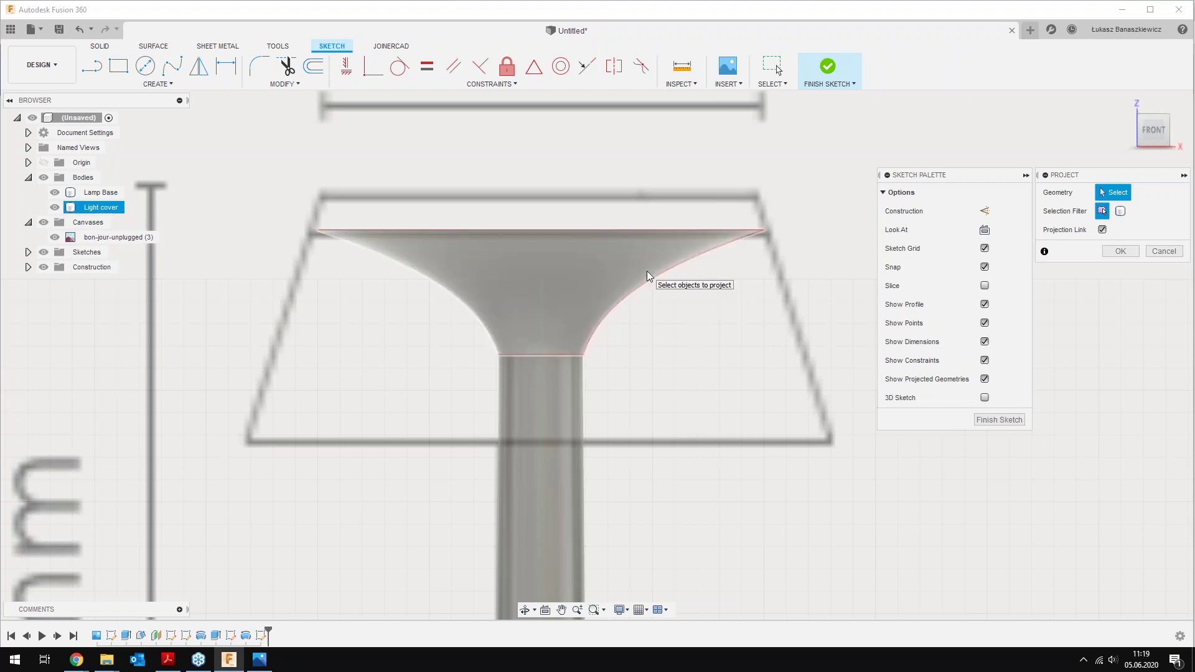
pyautogui.click(648, 271)
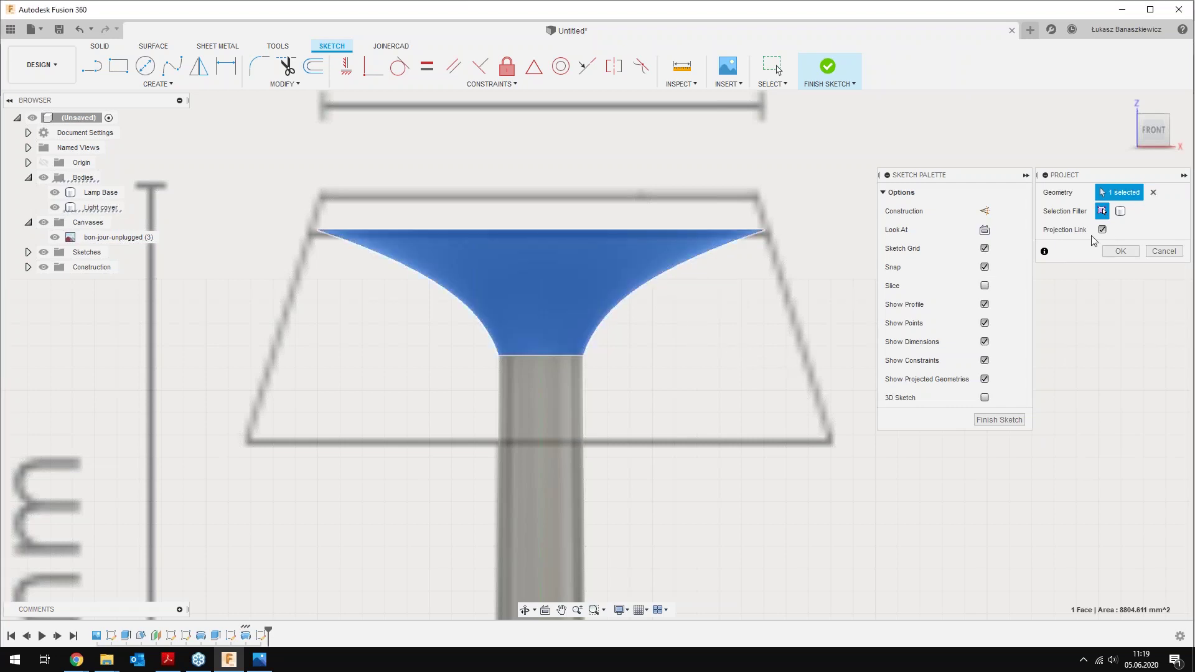
pyautogui.click(1120, 251)
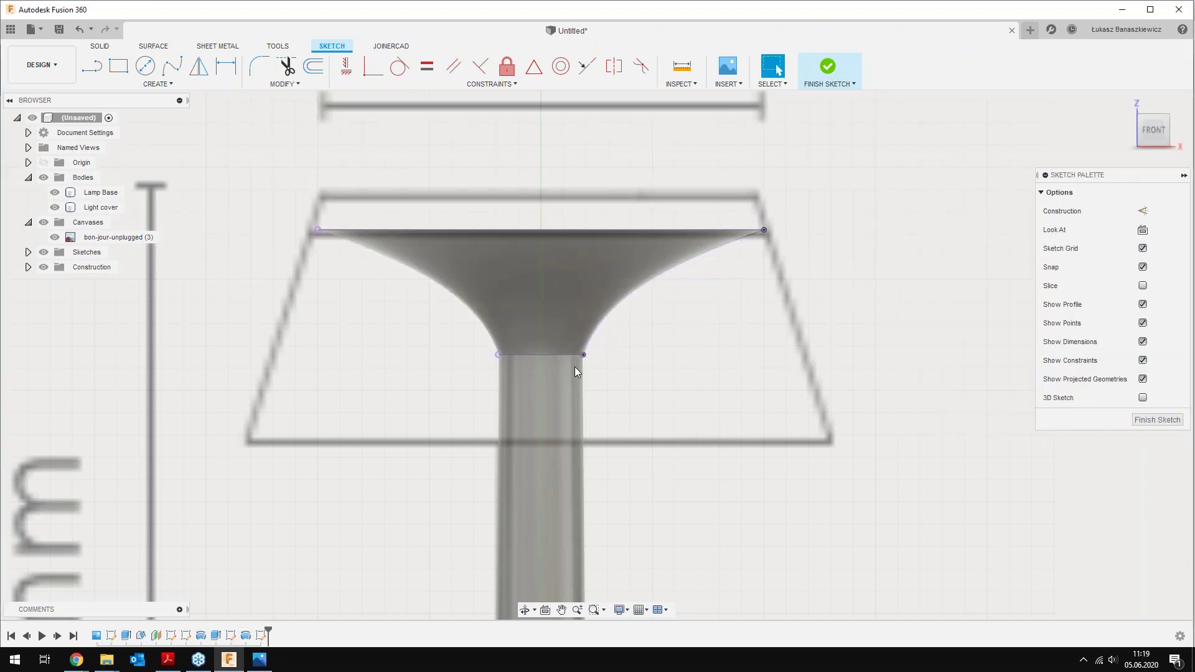
pyautogui.moveTo(654, 346); pyautogui.dragTo(596, 368, button='middle')
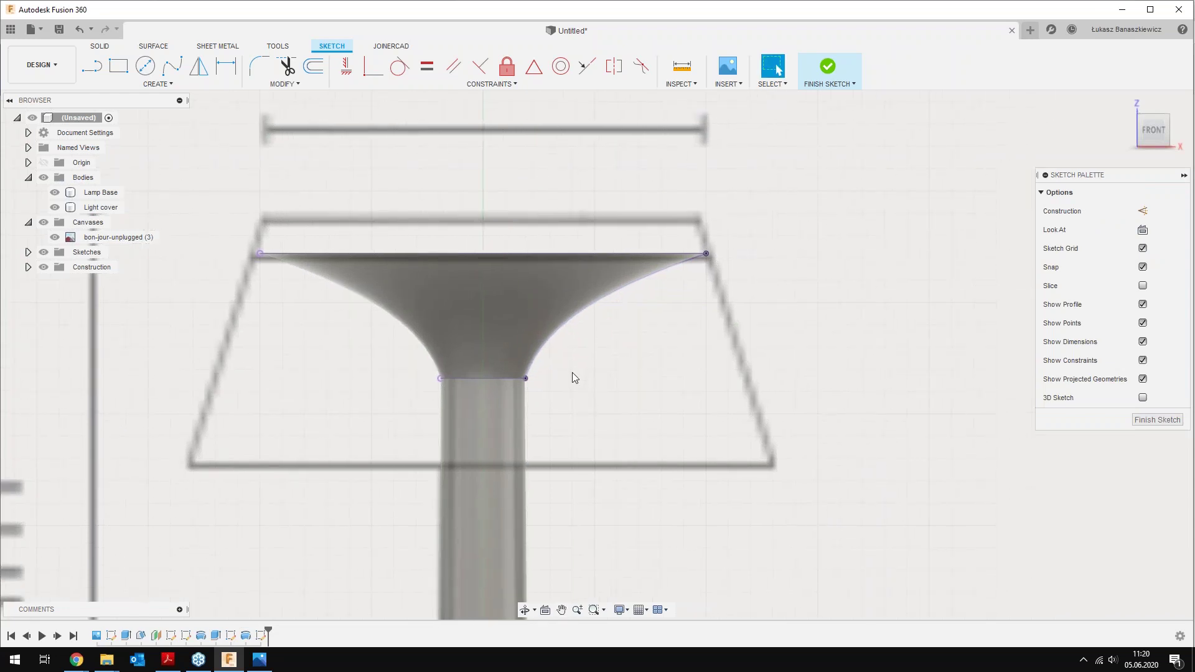
# Draw a 10 mm vertical line from the top edge's midpoint, then a 50 mm horizontal line
pyautogui.press('l')
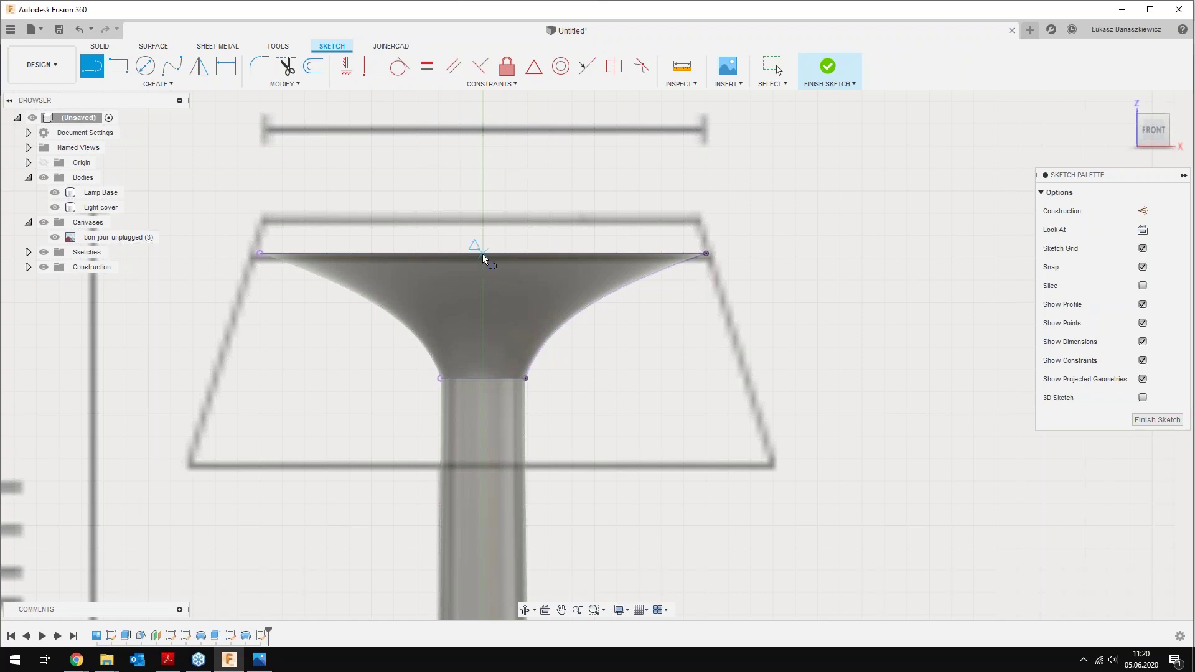
pyautogui.click(483, 253)
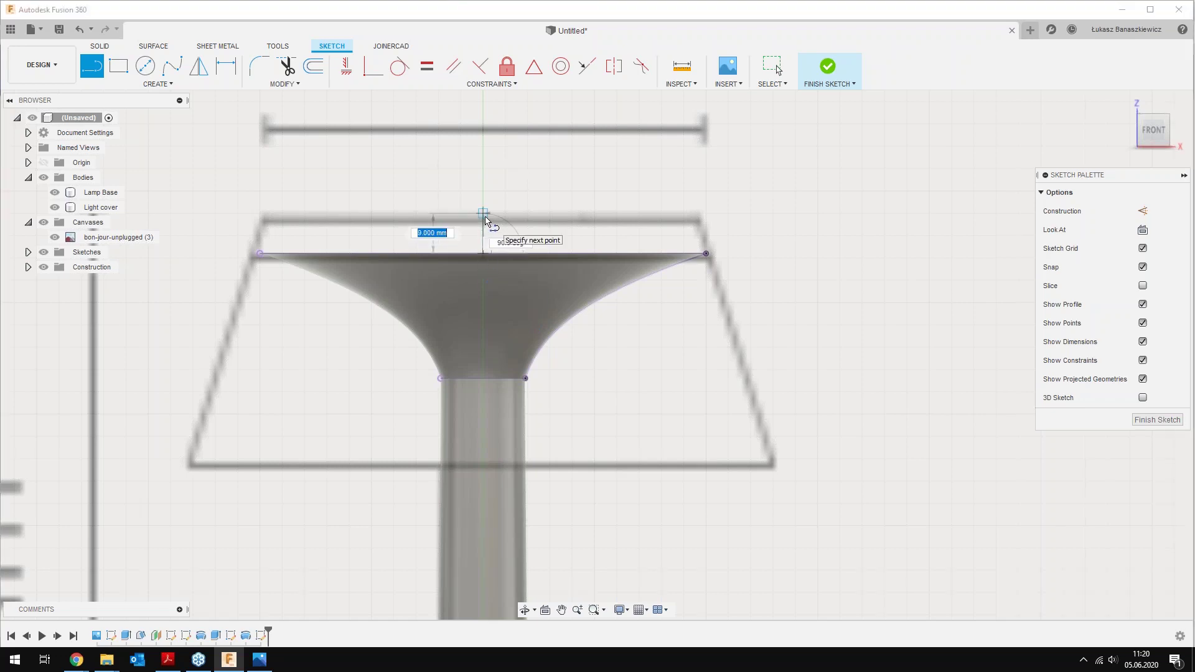
pyautogui.write('10')
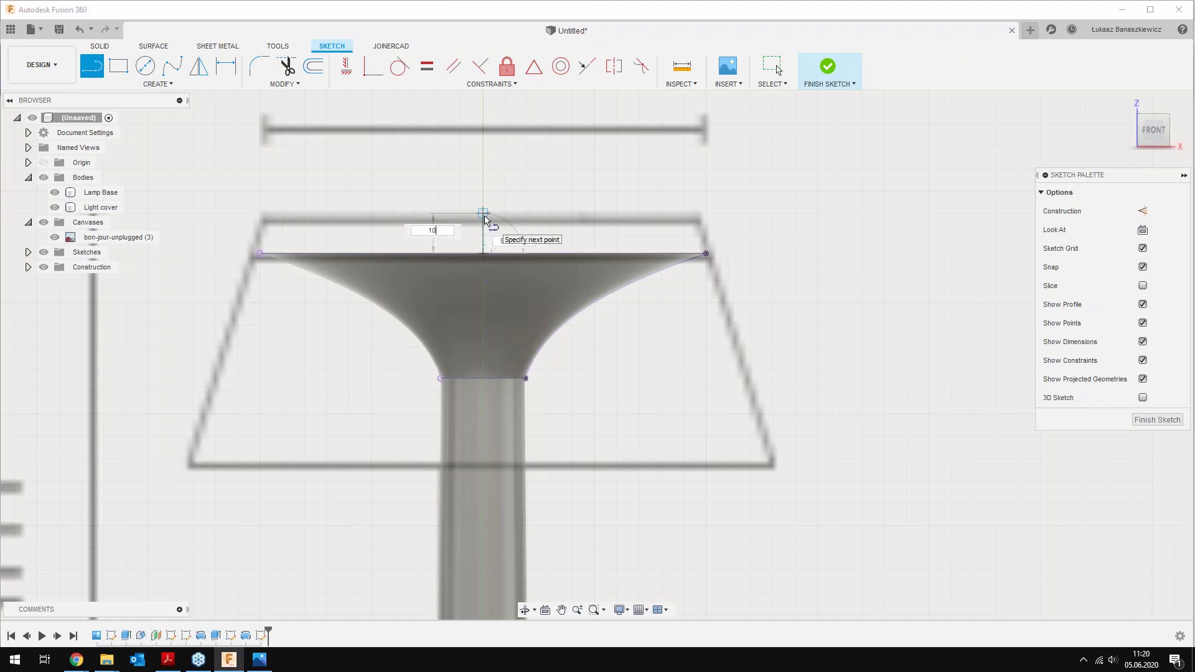
pyautogui.press('Return')
pyautogui.press('Escape')
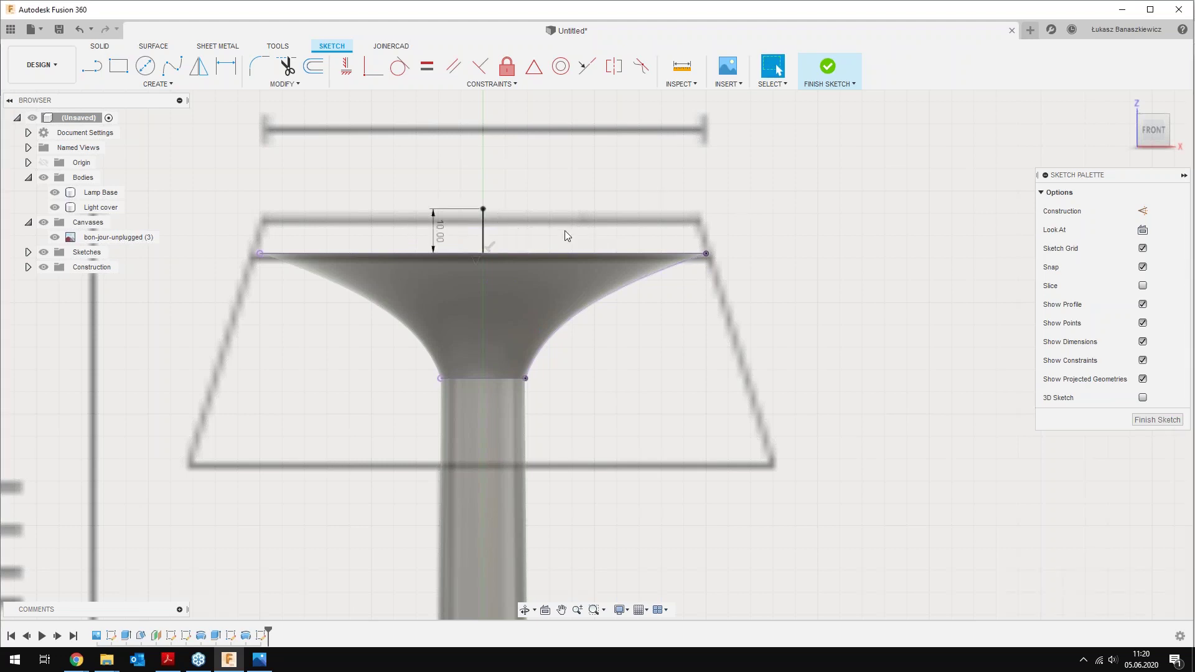
pyautogui.press('l')
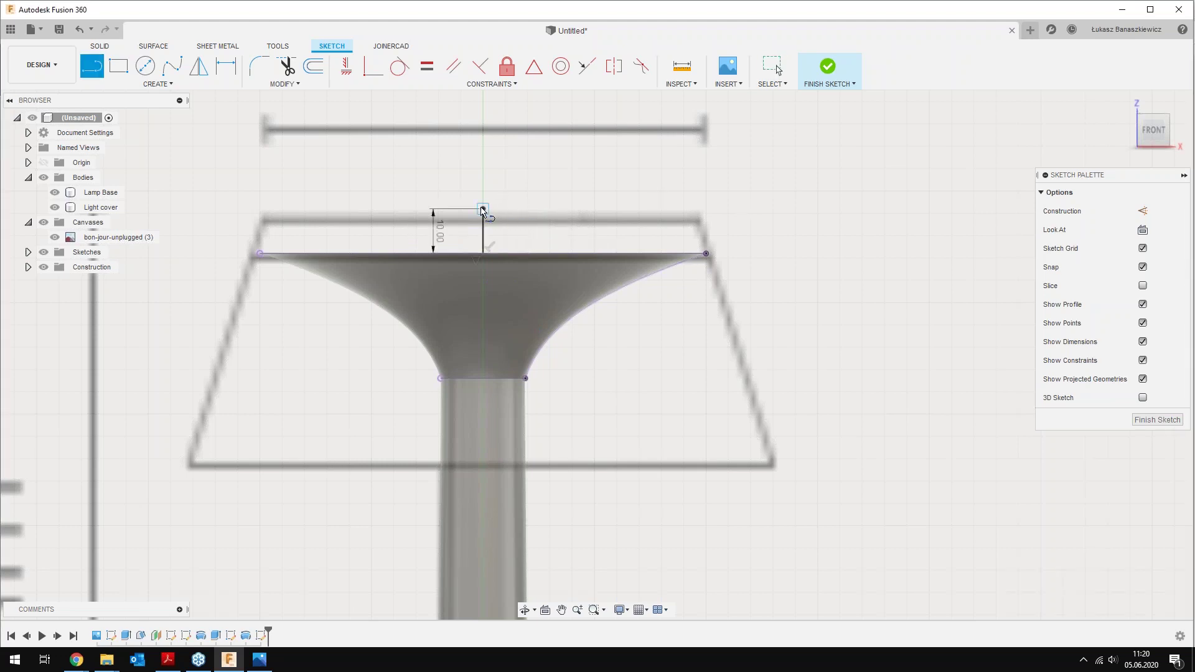
pyautogui.click(483, 209)
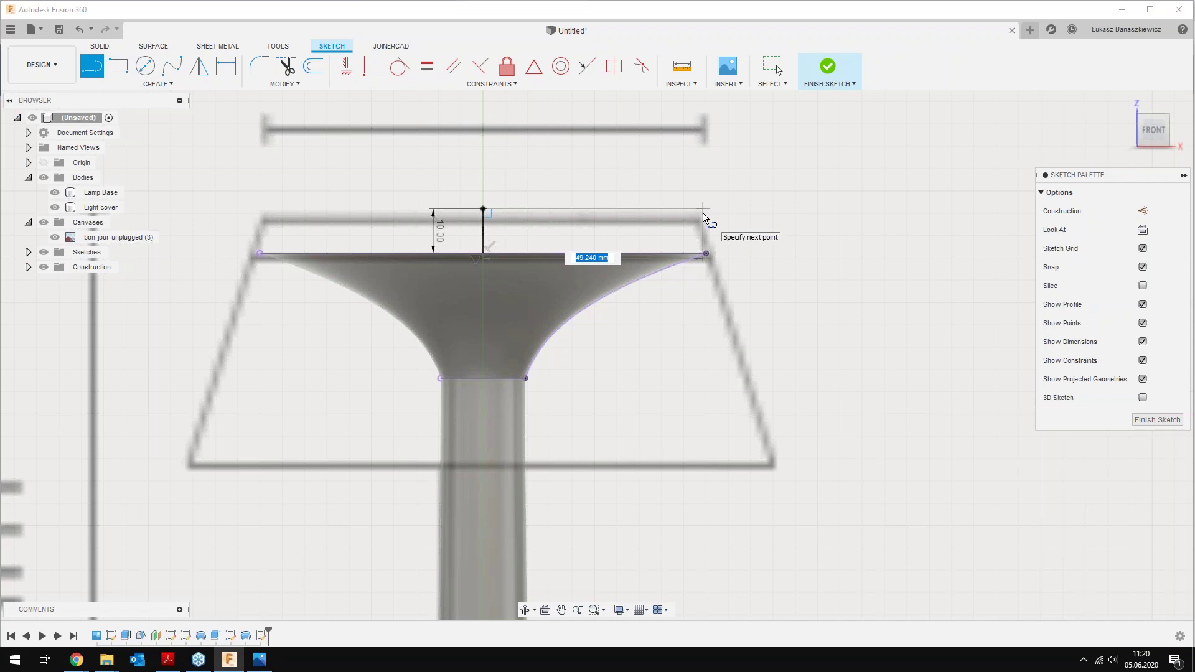
pyautogui.write('50')
pyautogui.press('Return')
pyautogui.press('Escape')
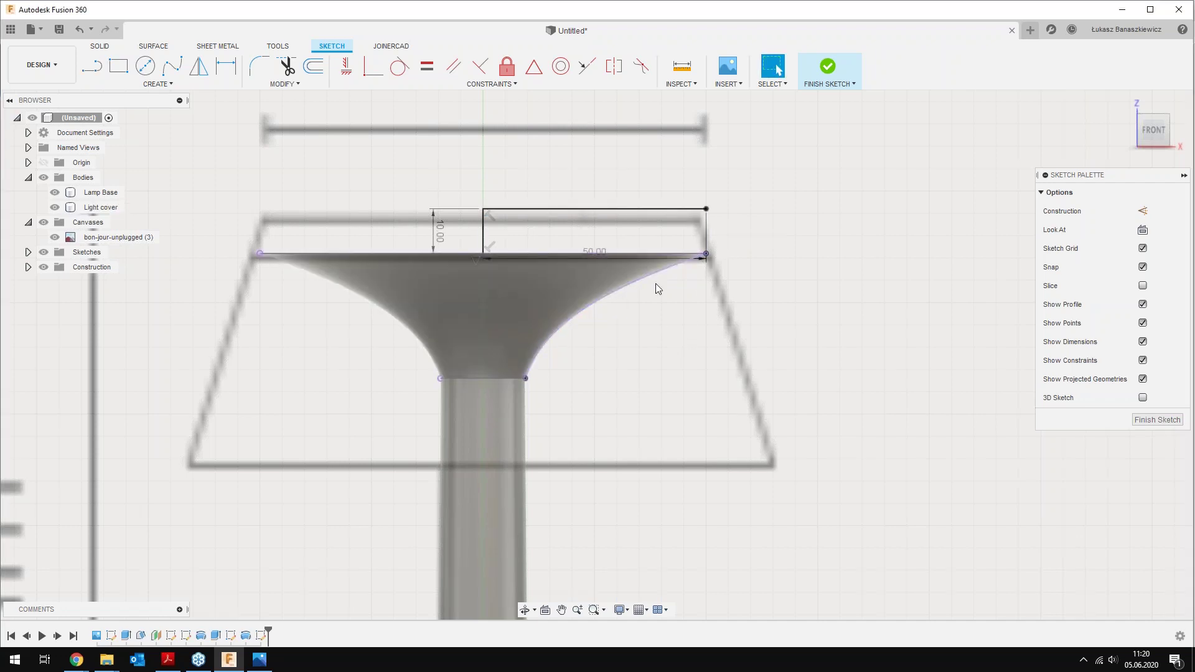
# Draw a 47 mm line down the axis and a 65.5 mm bottom line
pyautogui.press('l')
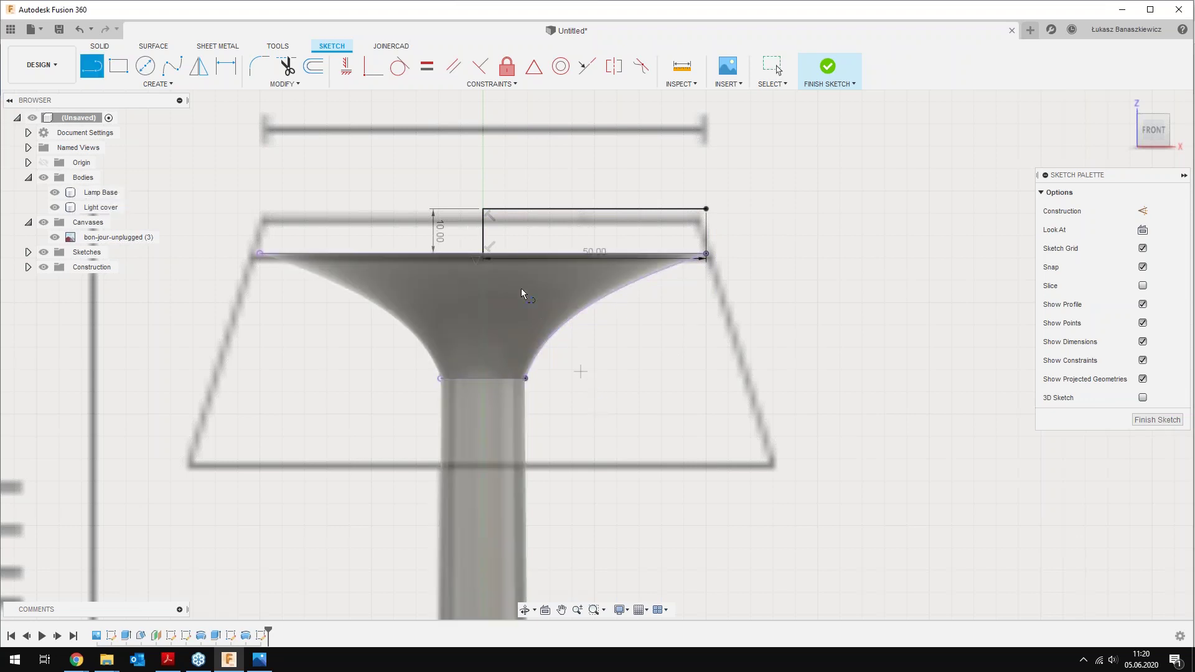
pyautogui.click(485, 257)
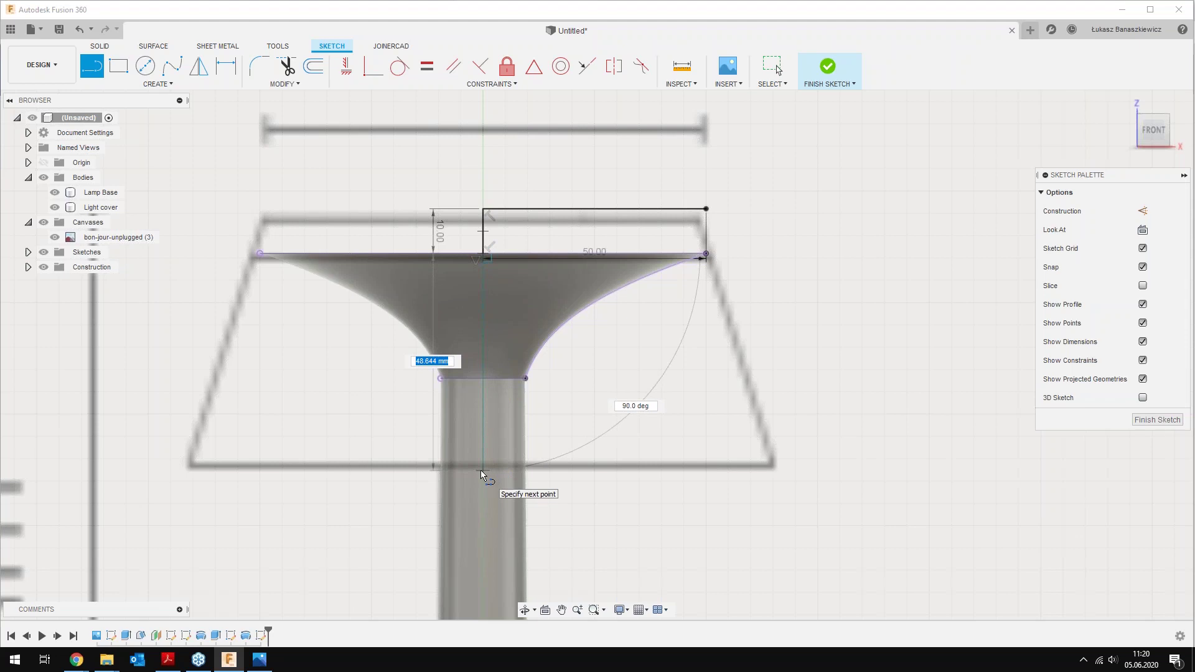
pyautogui.scroll(1, 481, 468)
pyautogui.scroll(2, 481, 468)
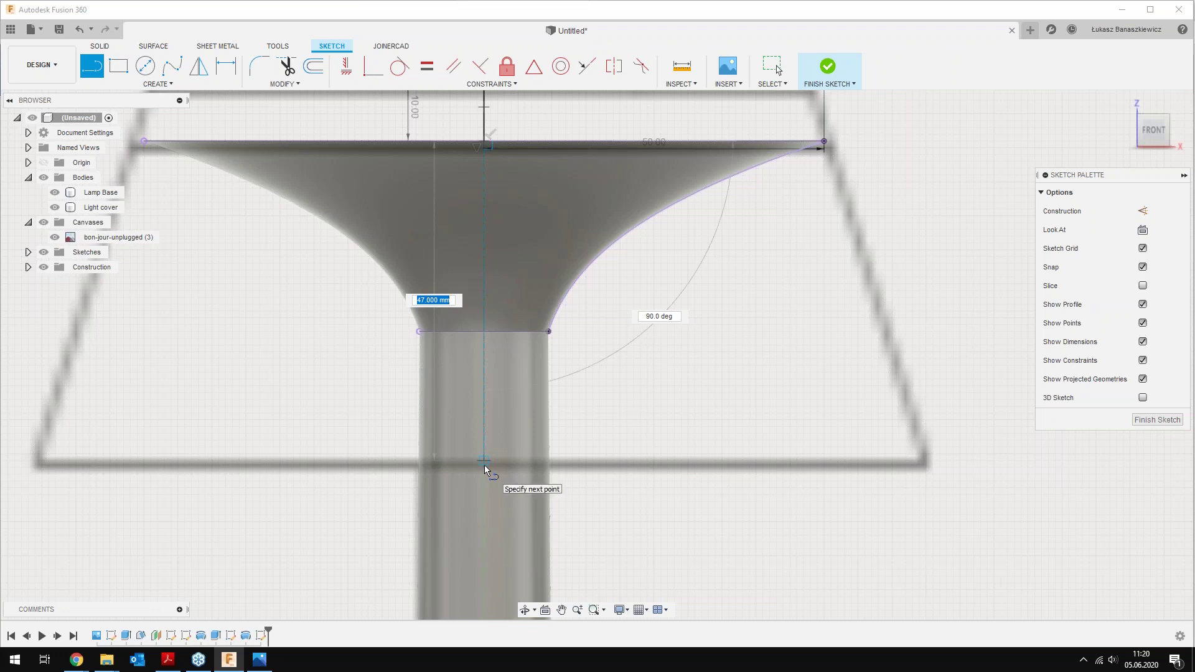
pyautogui.write('47,5')
pyautogui.press('Return')
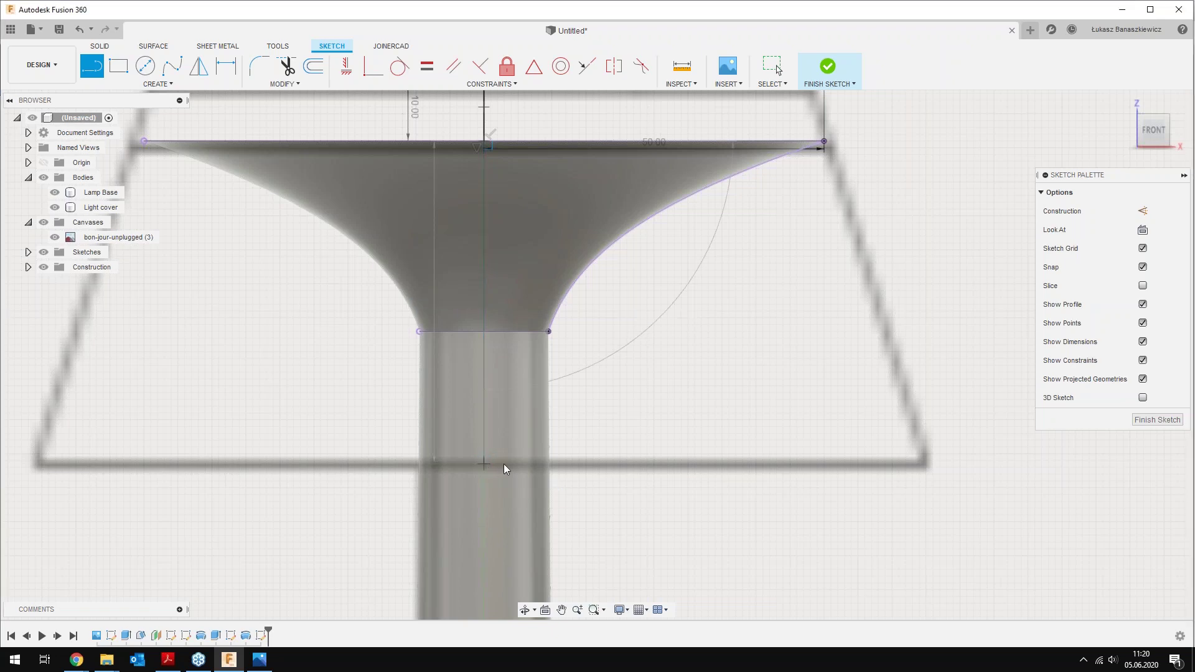
pyautogui.press('Escape')
pyautogui.scroll(-2, 522, 383)
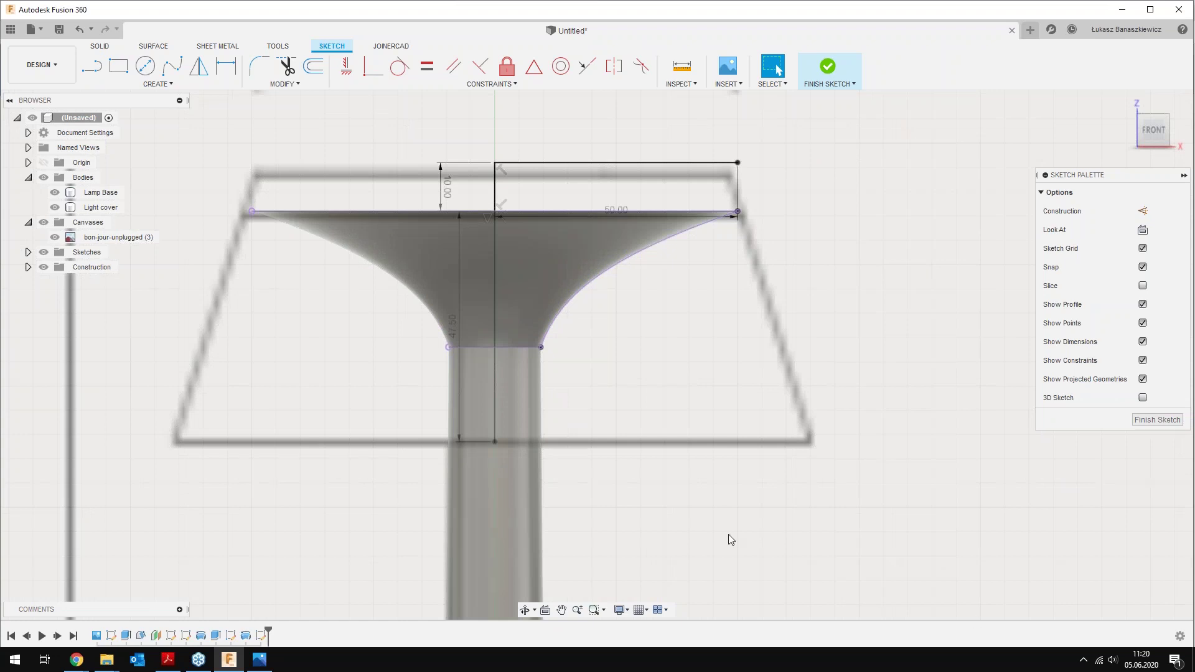
pyautogui.press('l')
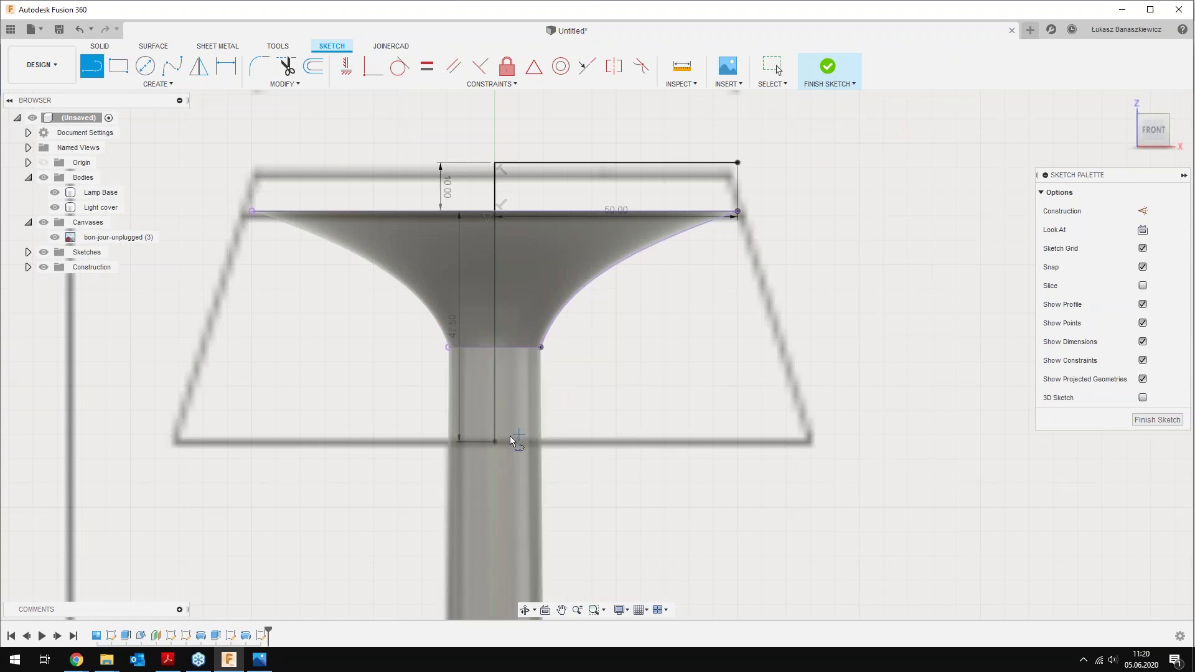
pyautogui.click(497, 442)
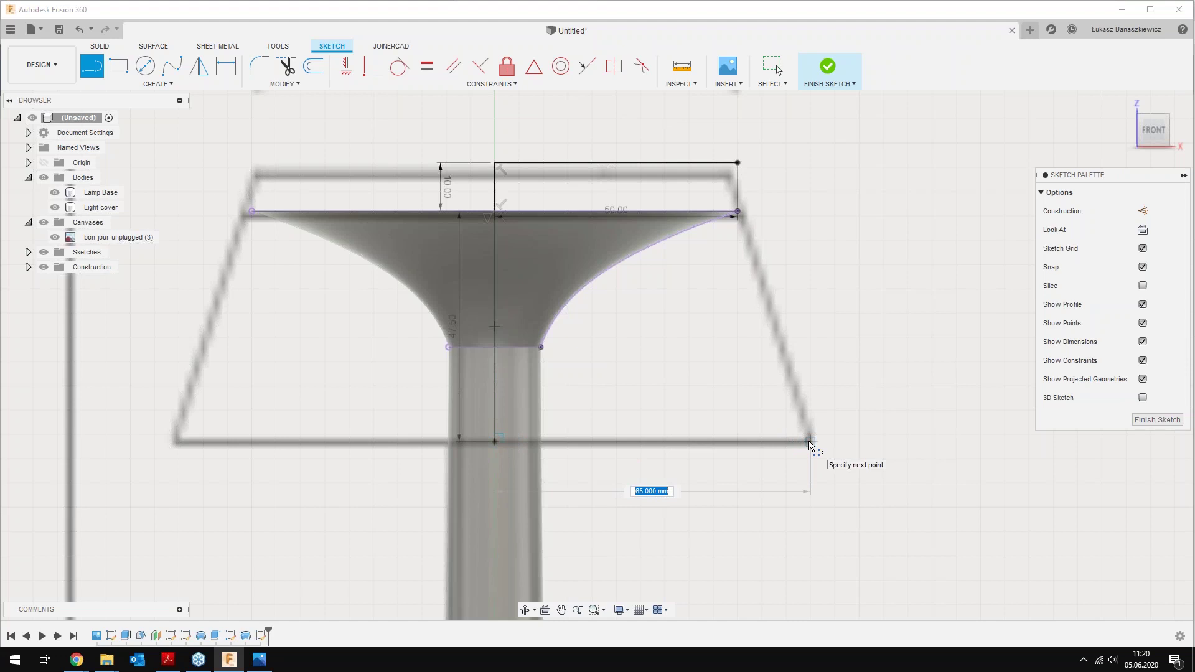
pyautogui.write('65')
pyautogui.write('.5')
pyautogui.press('Return')
pyautogui.press('Escape')
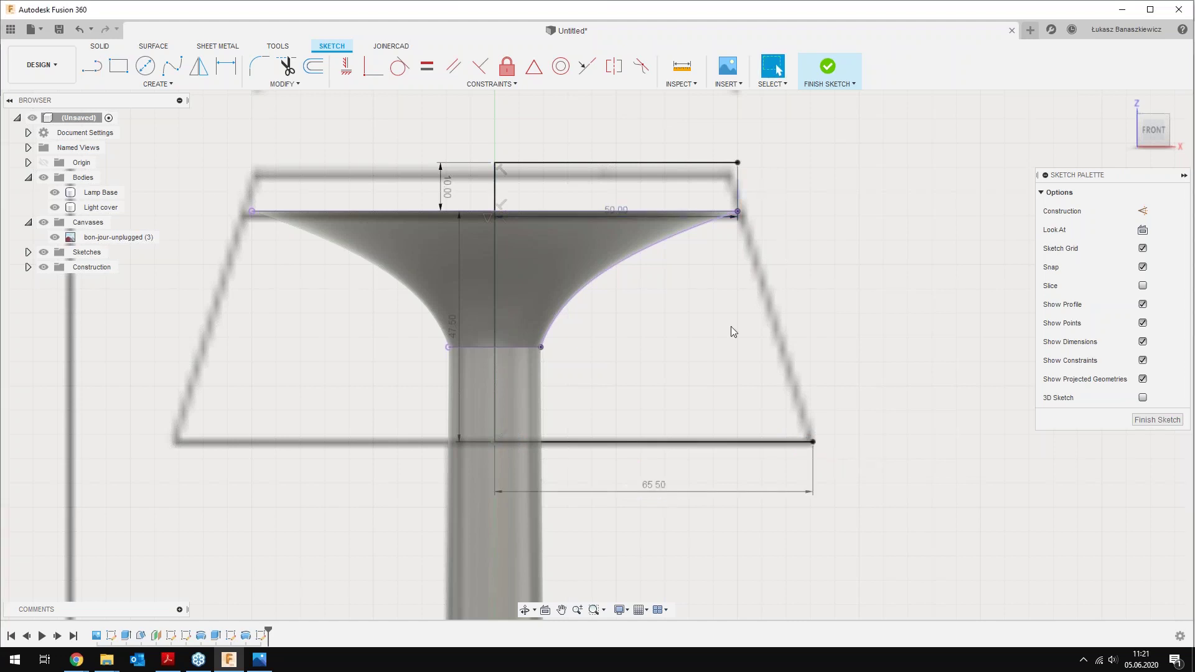
# Close the slanted right side and add a divider line across the top, checking both regions
pyautogui.press('l')
pyautogui.click(738, 163)
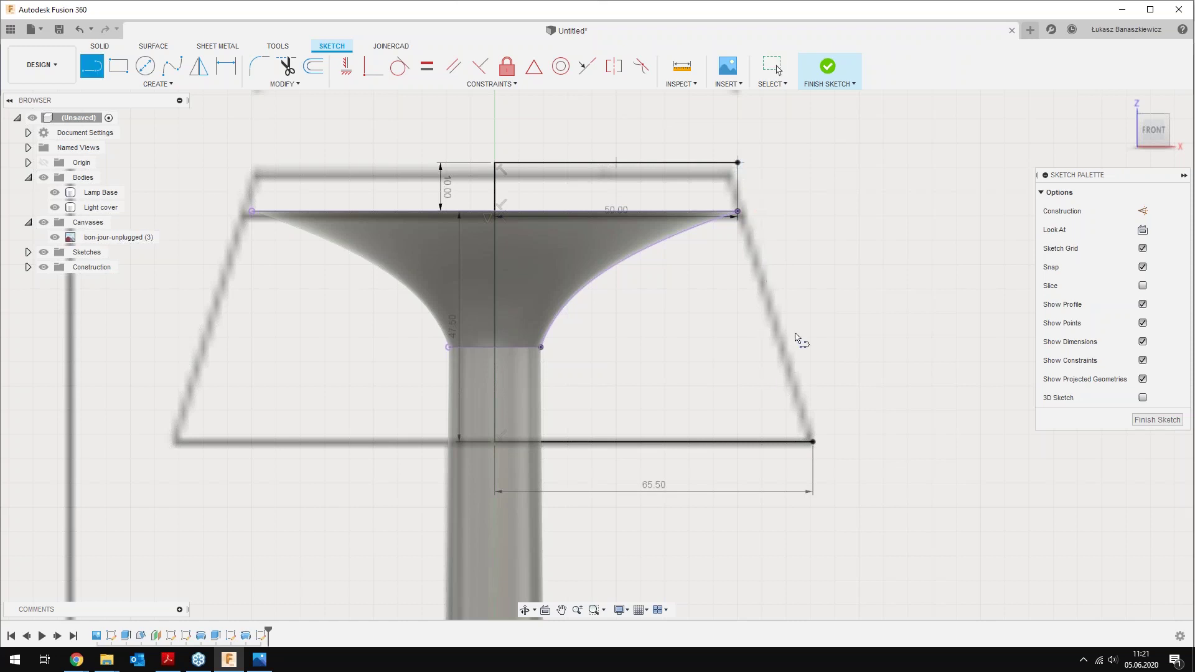
pyautogui.doubleClick(812, 442)
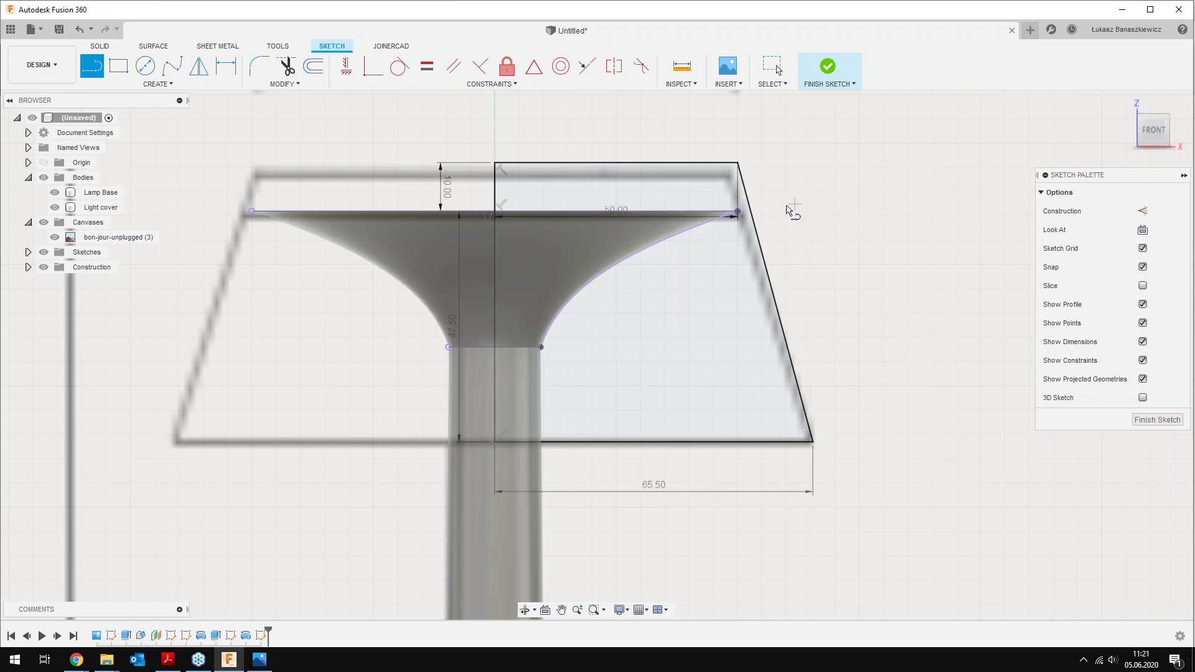
pyautogui.click(497, 214)
pyautogui.click(752, 216)
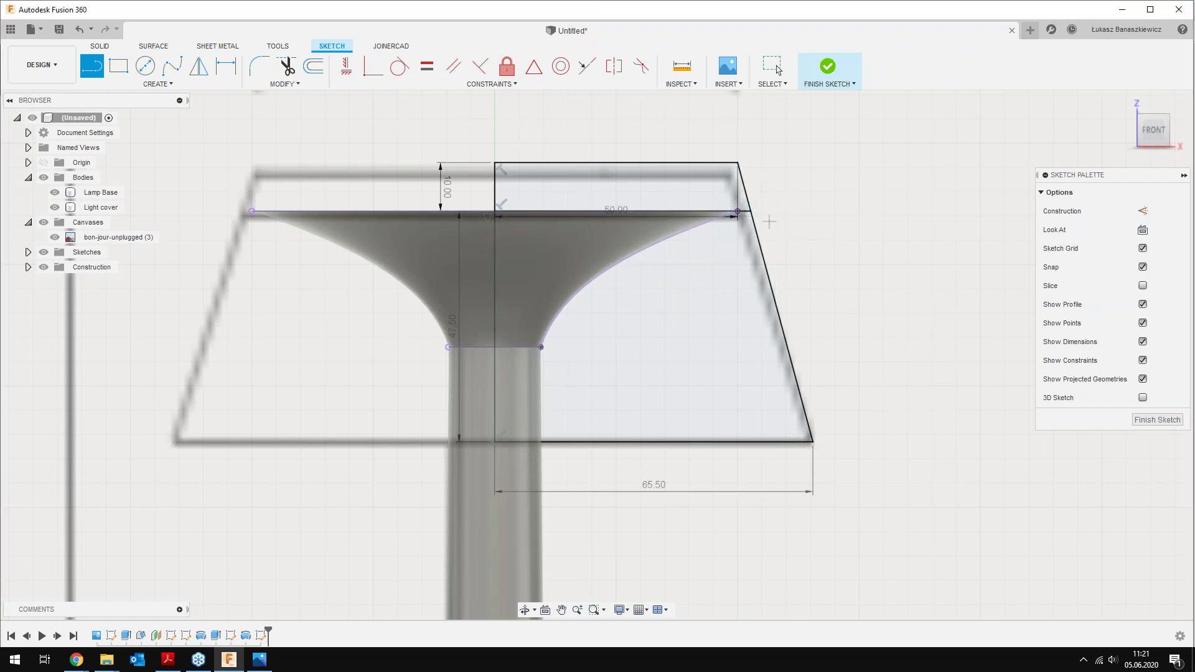
pyautogui.press('Escape')
pyautogui.scroll(3, 754, 218)
pyautogui.click(683, 172)
pyautogui.click(720, 350)
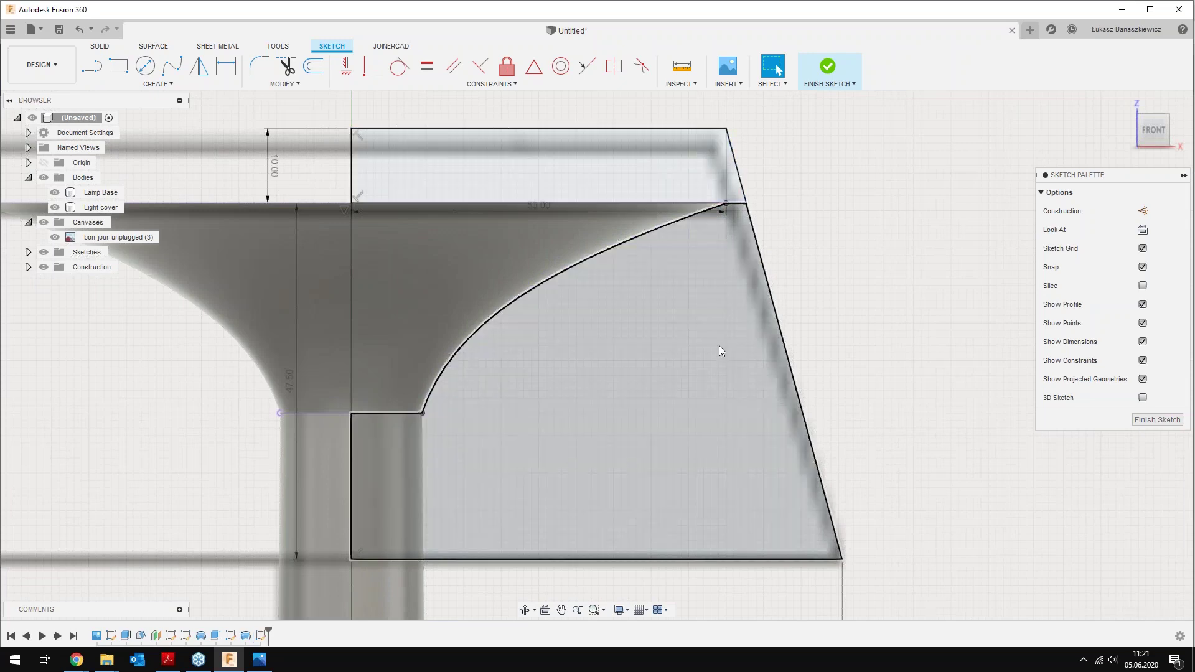
pyautogui.click(545, 241)
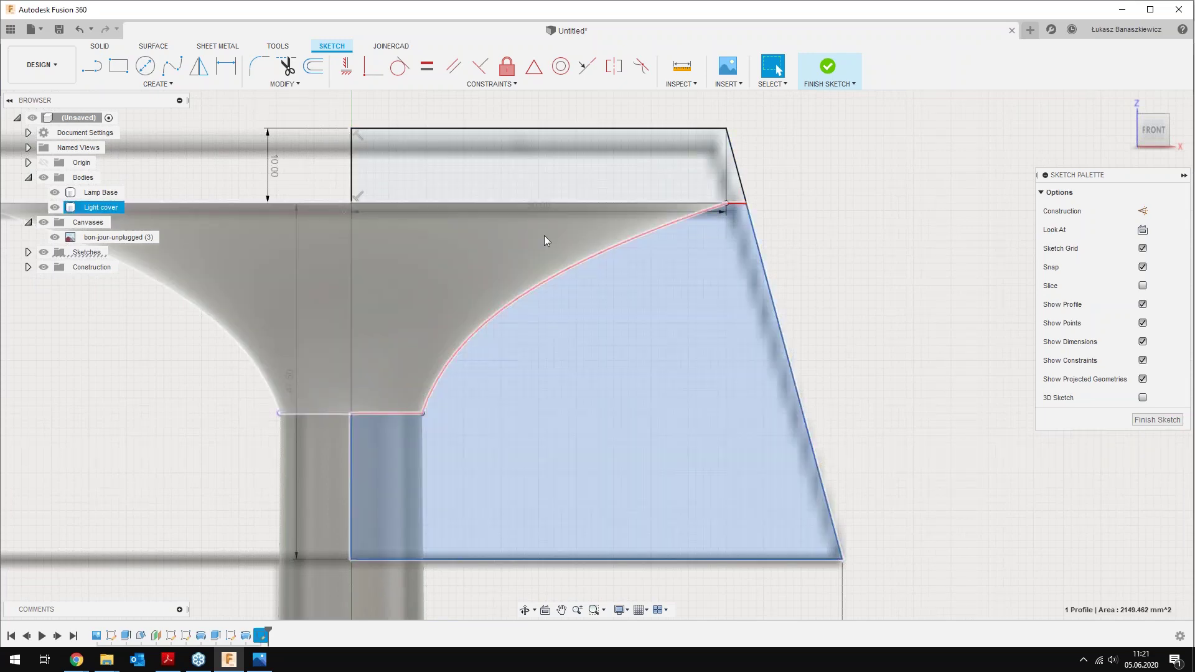
pyautogui.click(487, 241)
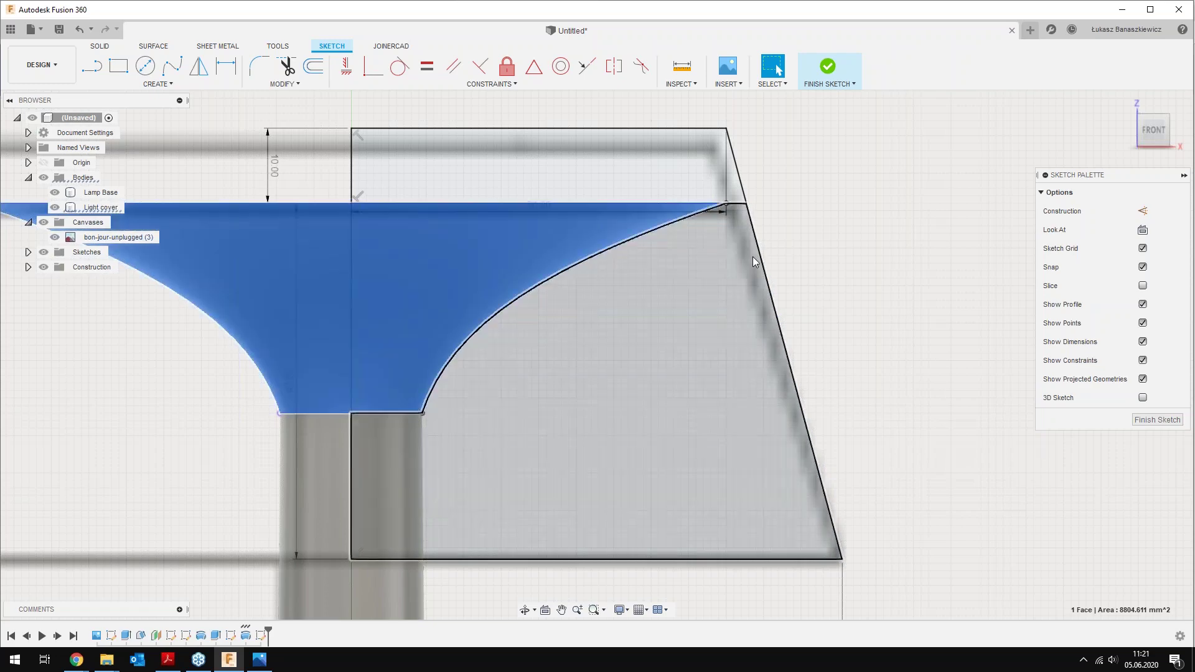
pyautogui.click(771, 230)
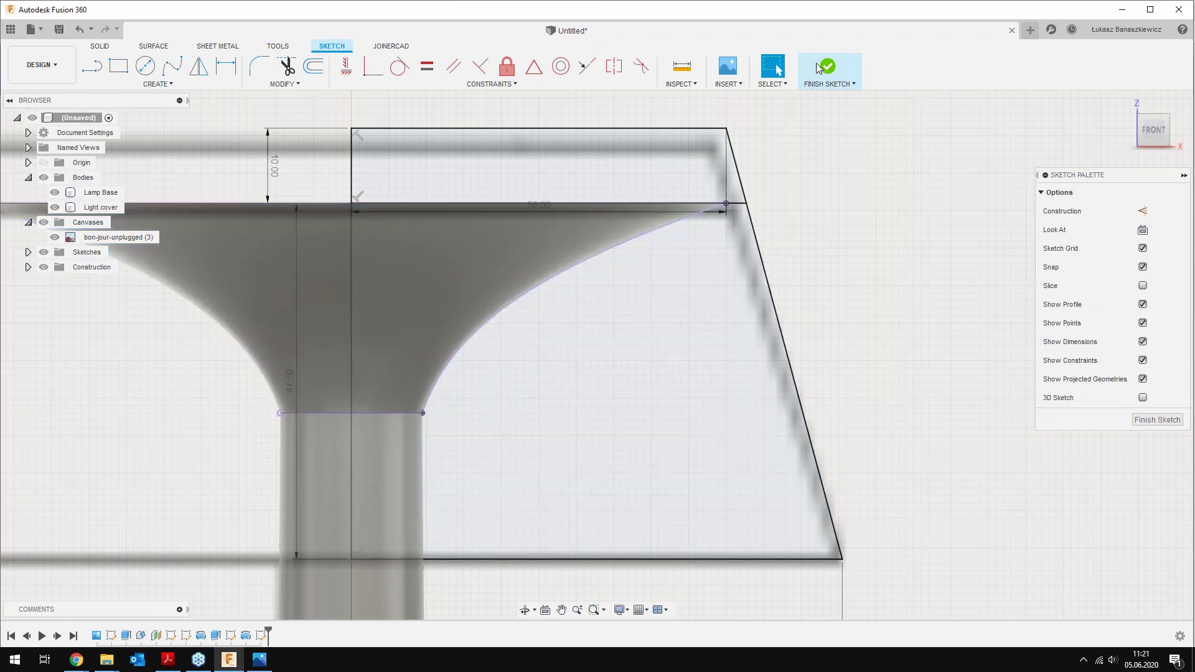
# Finish the sketch and select the thin top rectangle region
pyautogui.click(820, 67)
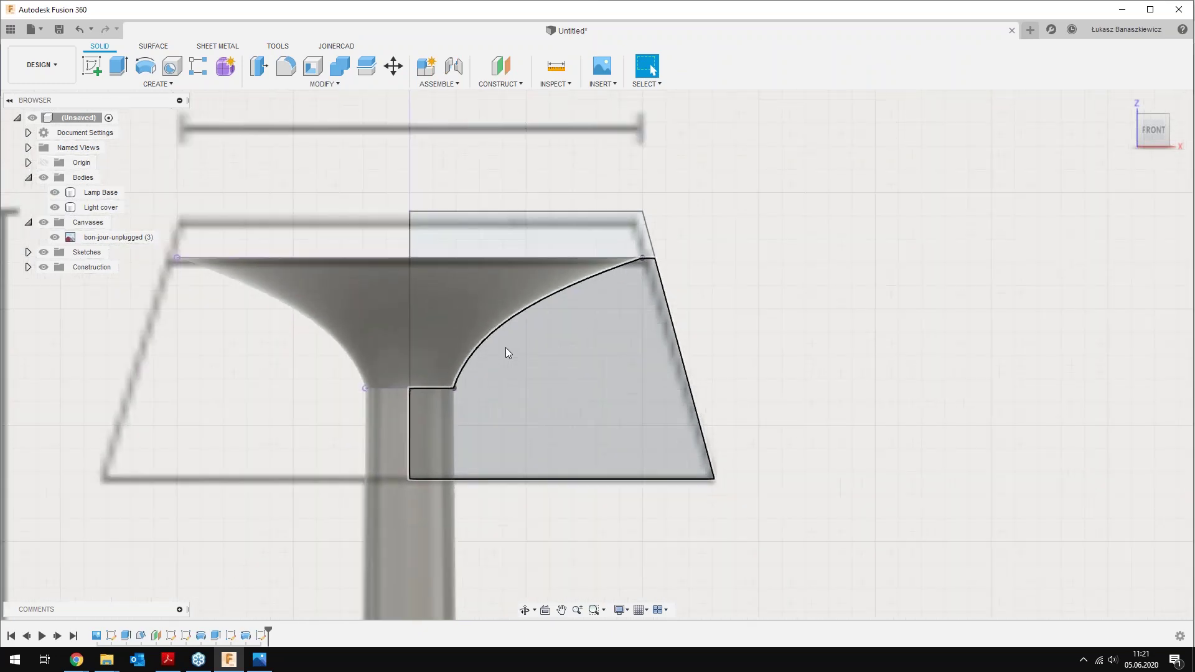
pyautogui.scroll(-2, 506, 348)
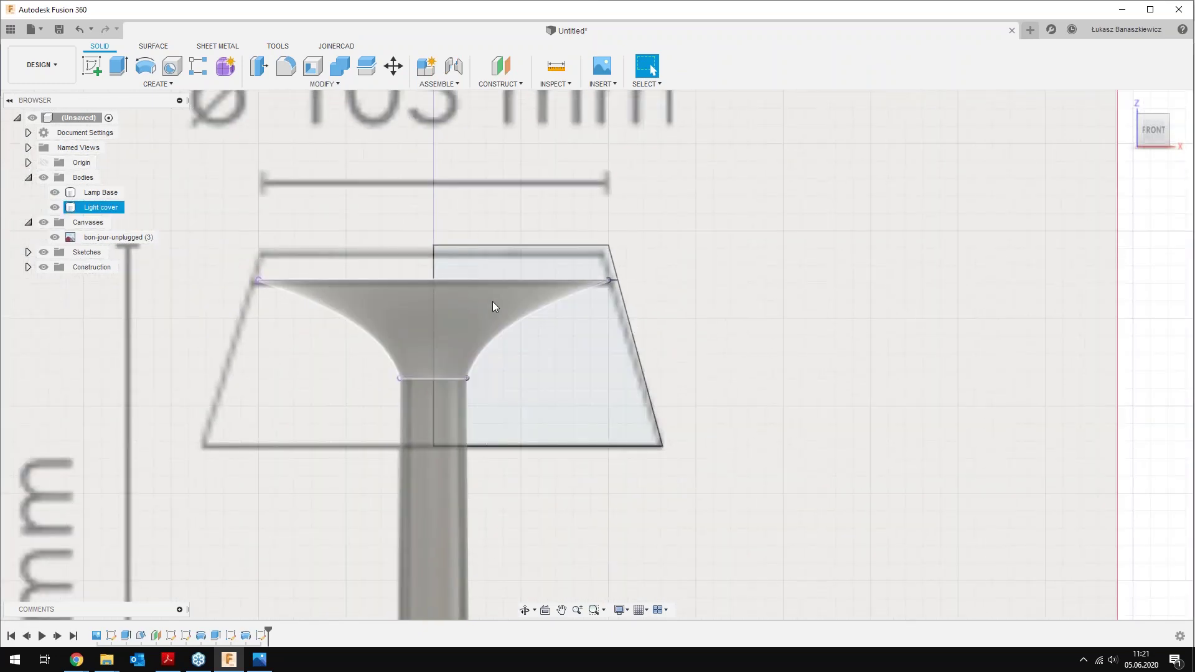
pyautogui.click(502, 262)
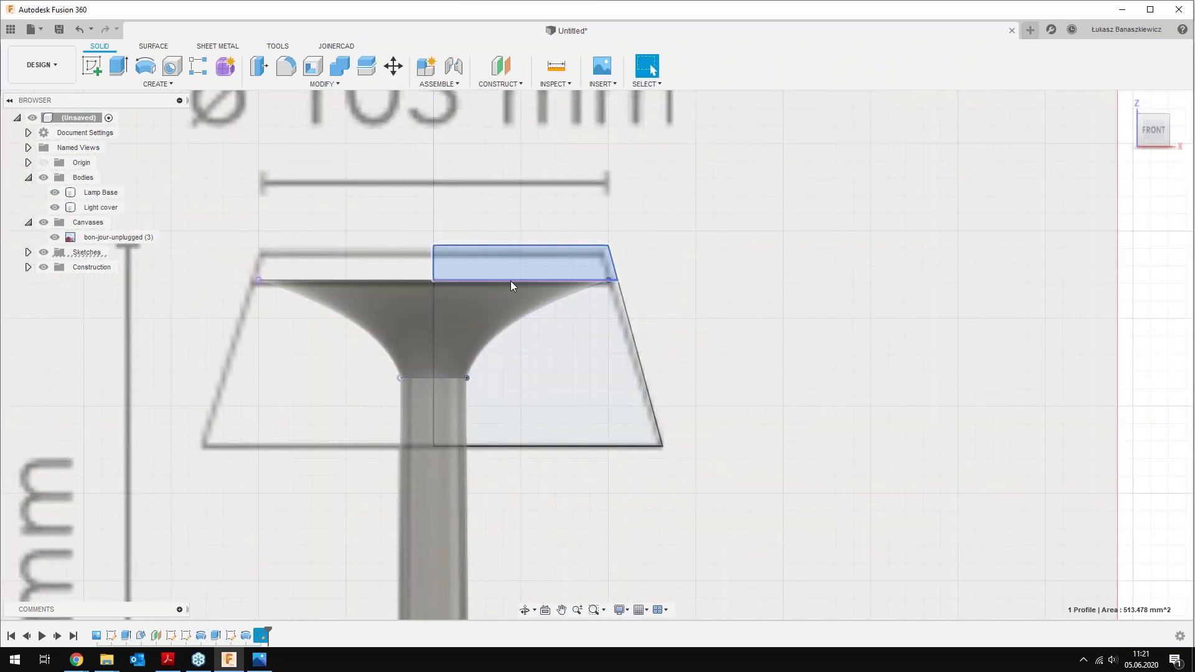
pyautogui.moveTo(510, 281); pyautogui.dragTo(636, 209, button='middle')
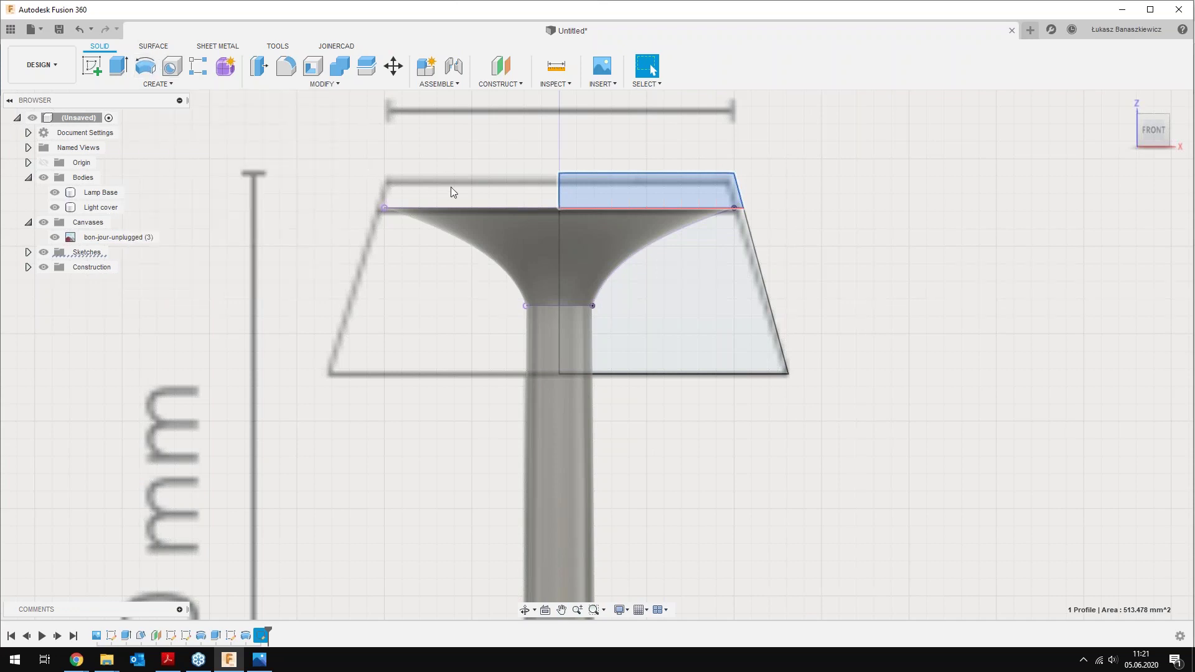
# Revolve the top rectangle around the vertical axis as a New Body, with Lamp Base hidden
pyautogui.click(145, 65)
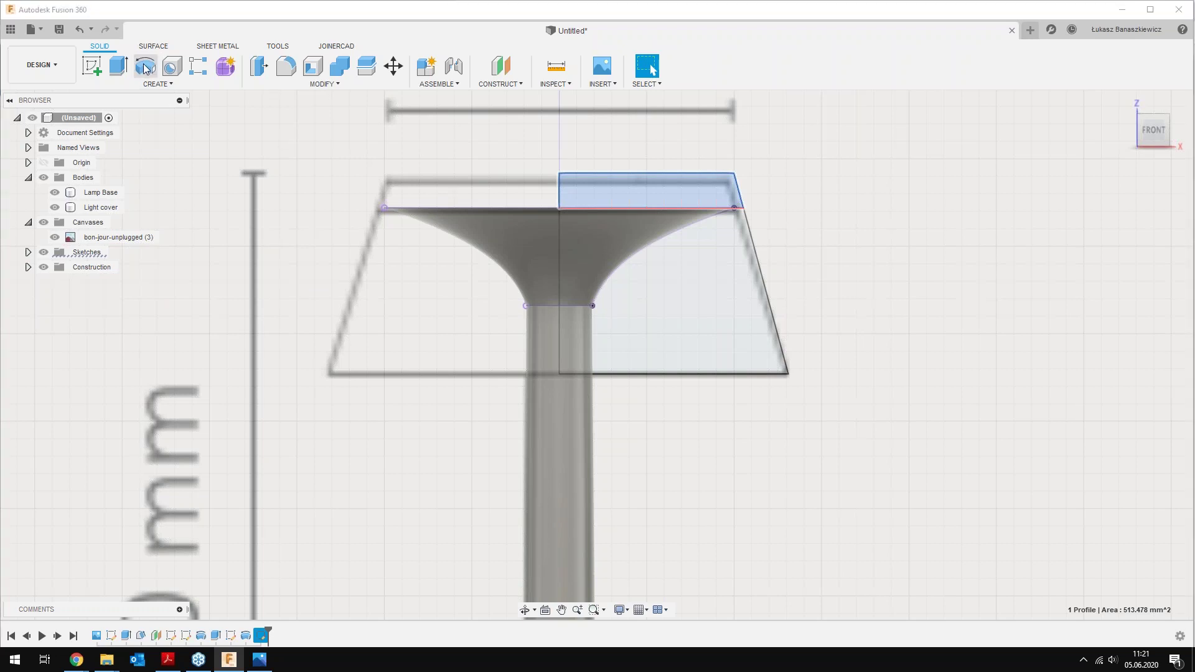
pyautogui.scroll(-2, 573, 309)
pyautogui.moveTo(615, 395); pyautogui.dragTo(591, 280, button='middle')
pyautogui.scroll(-2, 560, 373)
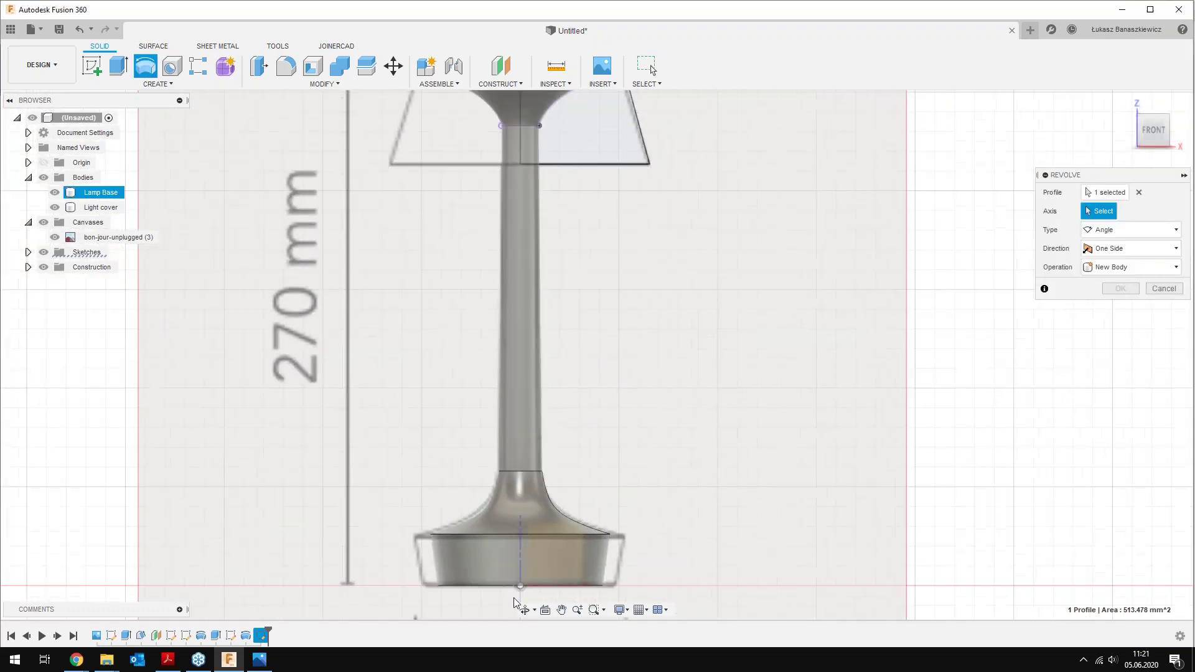
pyautogui.click(55, 192)
pyautogui.click(521, 552)
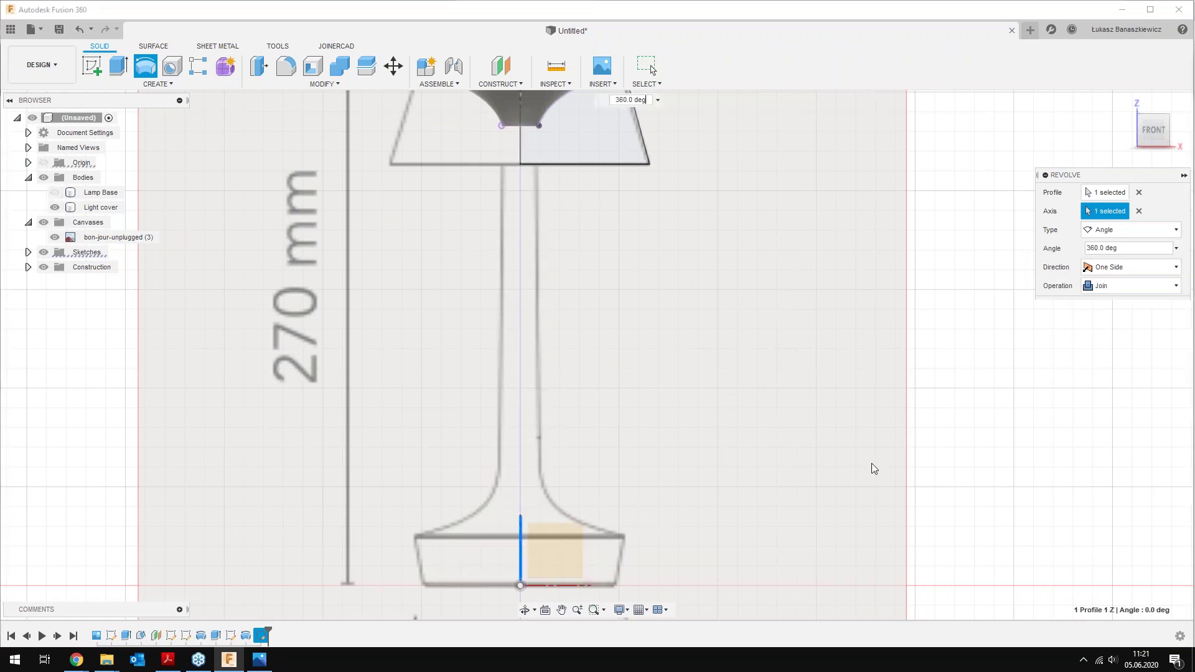
pyautogui.click(1130, 293)
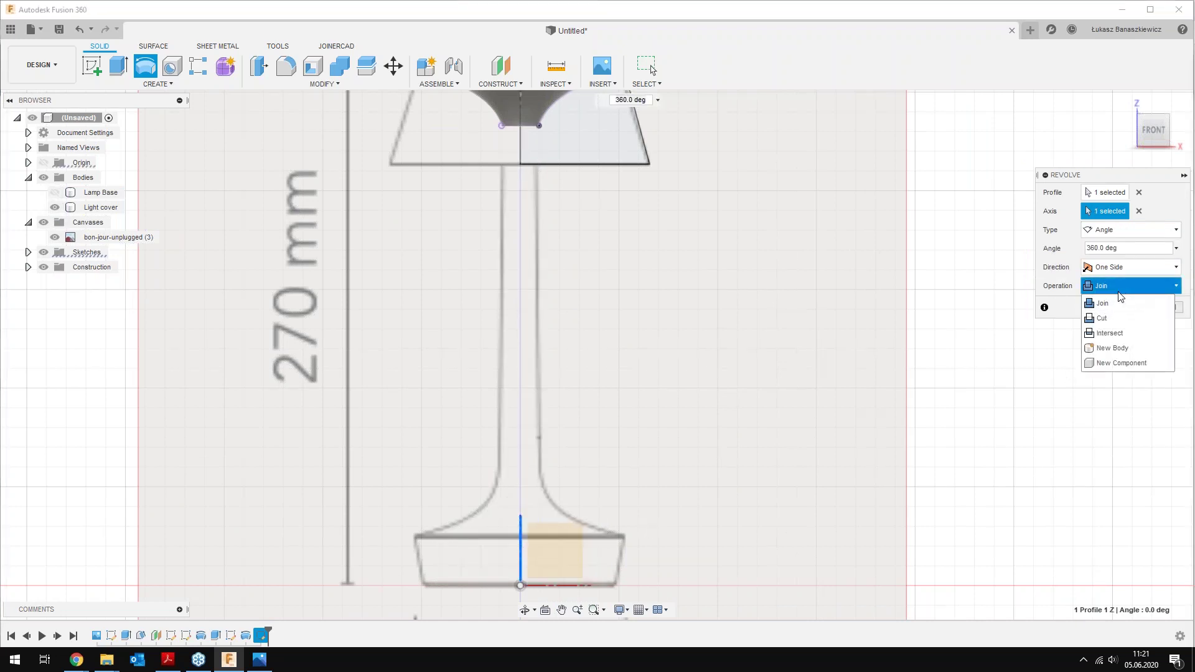
pyautogui.click(1120, 350)
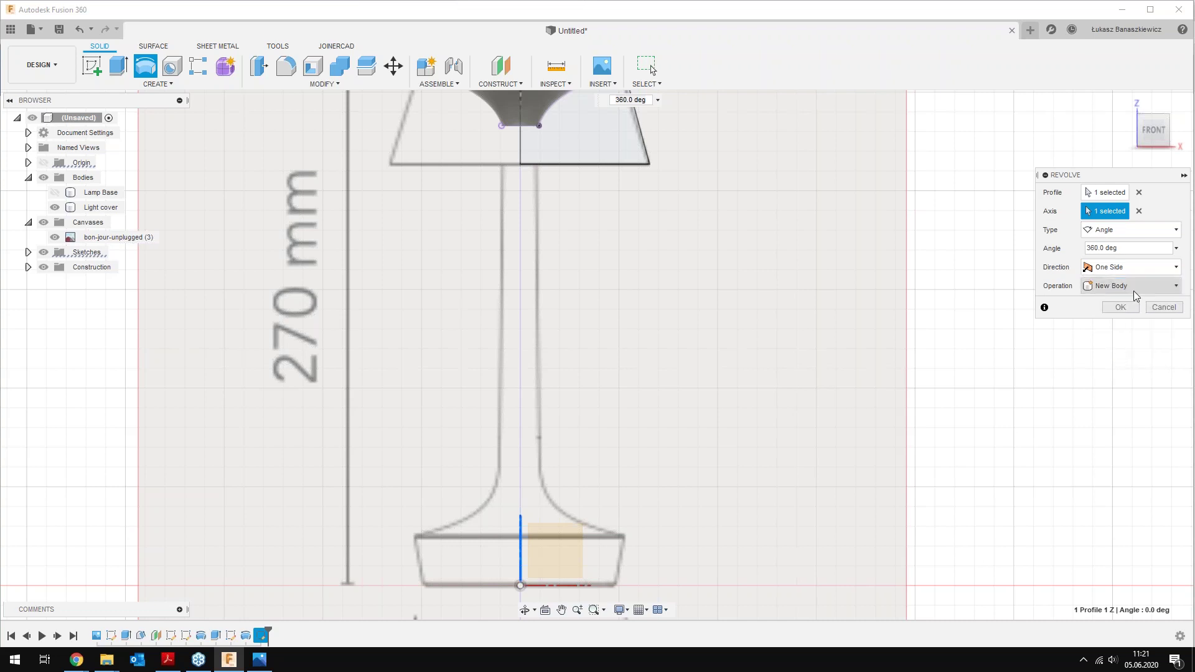
pyautogui.click(1121, 307)
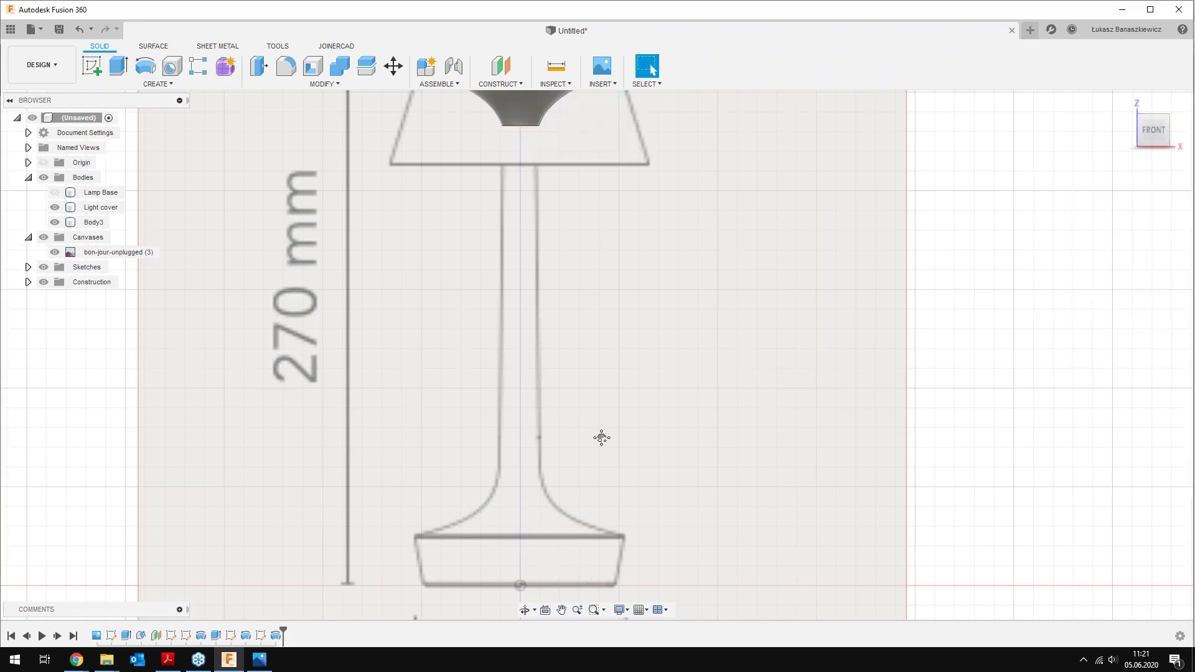
# Rename Body3 to Lamp Top
pyautogui.click(98, 225)
pyautogui.doubleClick(98, 226)
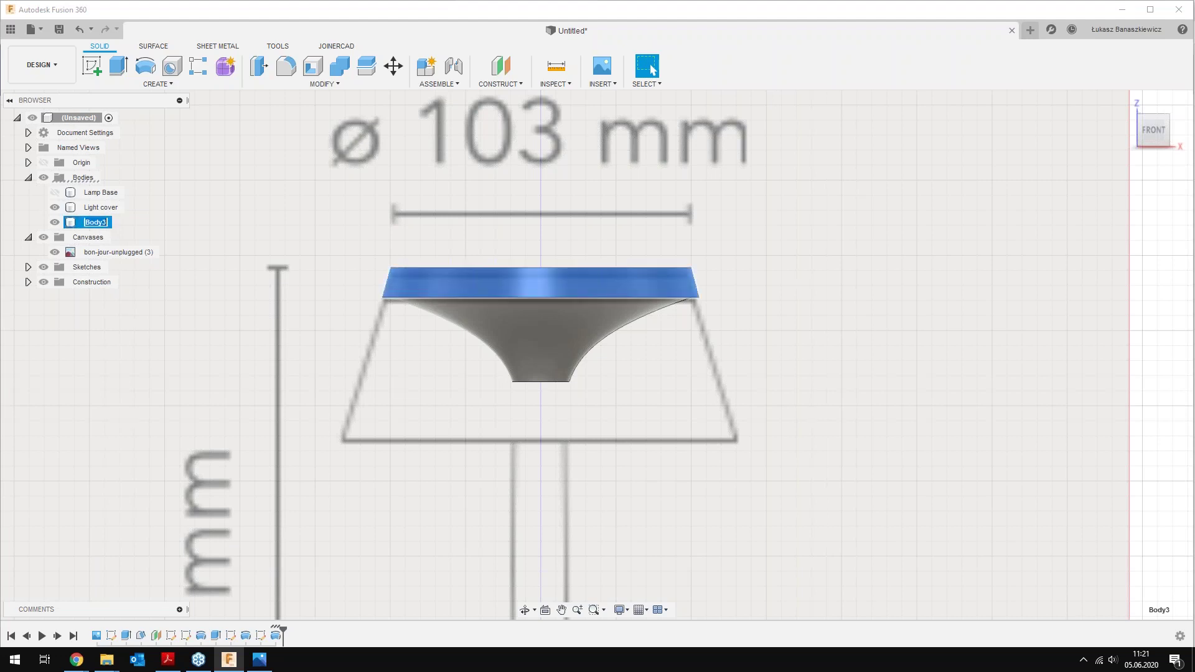
pyautogui.write('Lam')
pyautogui.write('p T')
pyautogui.write('op')
pyautogui.press('Return')
pyautogui.click(461, 352)
# Expand the Sketches list and frame the shade outline around the light cover
pyautogui.scroll(1, 541, 302)
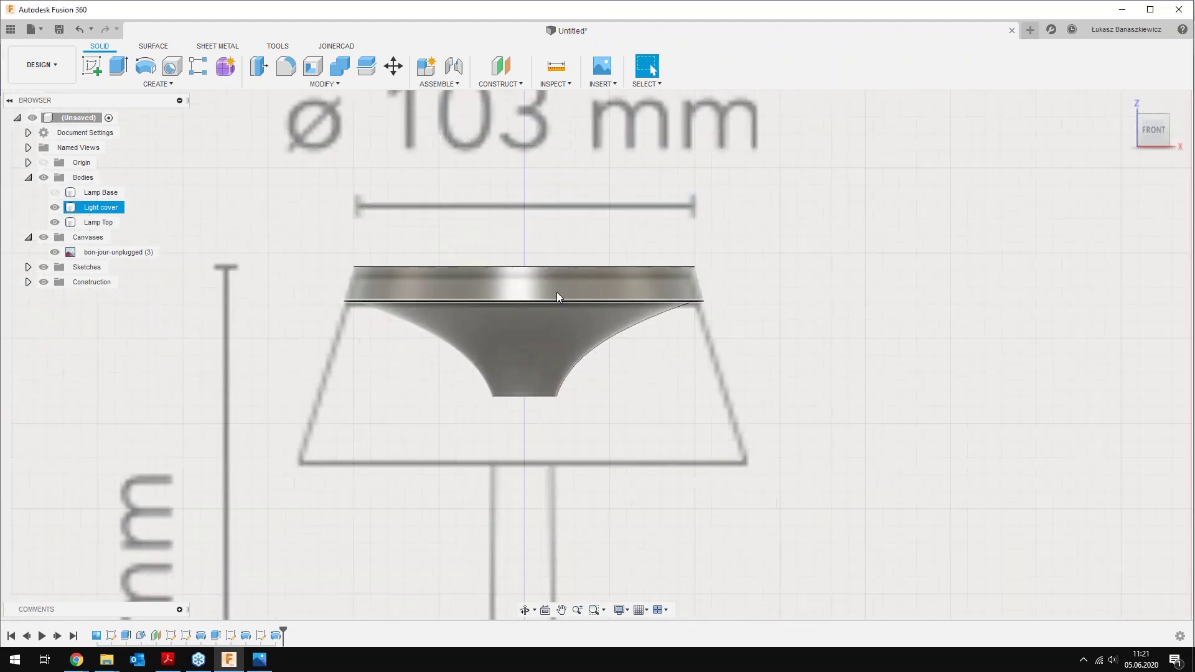
pyautogui.scroll(3, 681, 347)
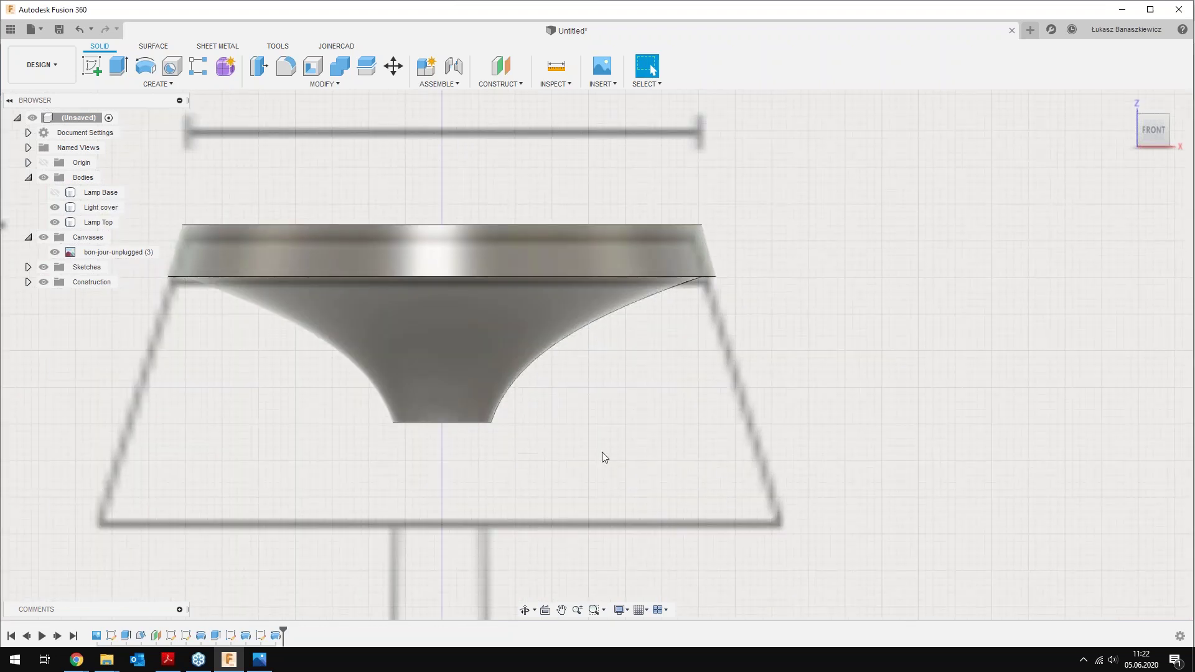
pyautogui.moveTo(610, 458); pyautogui.dragTo(582, 389, button='middle')
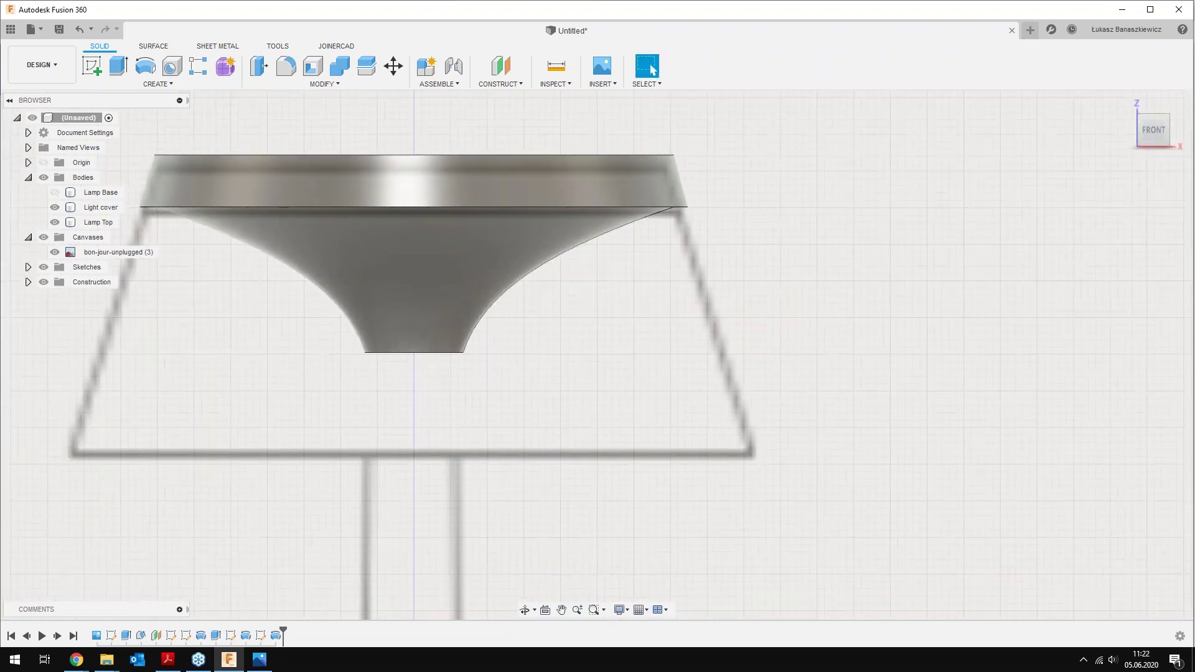
pyautogui.click(523, 275)
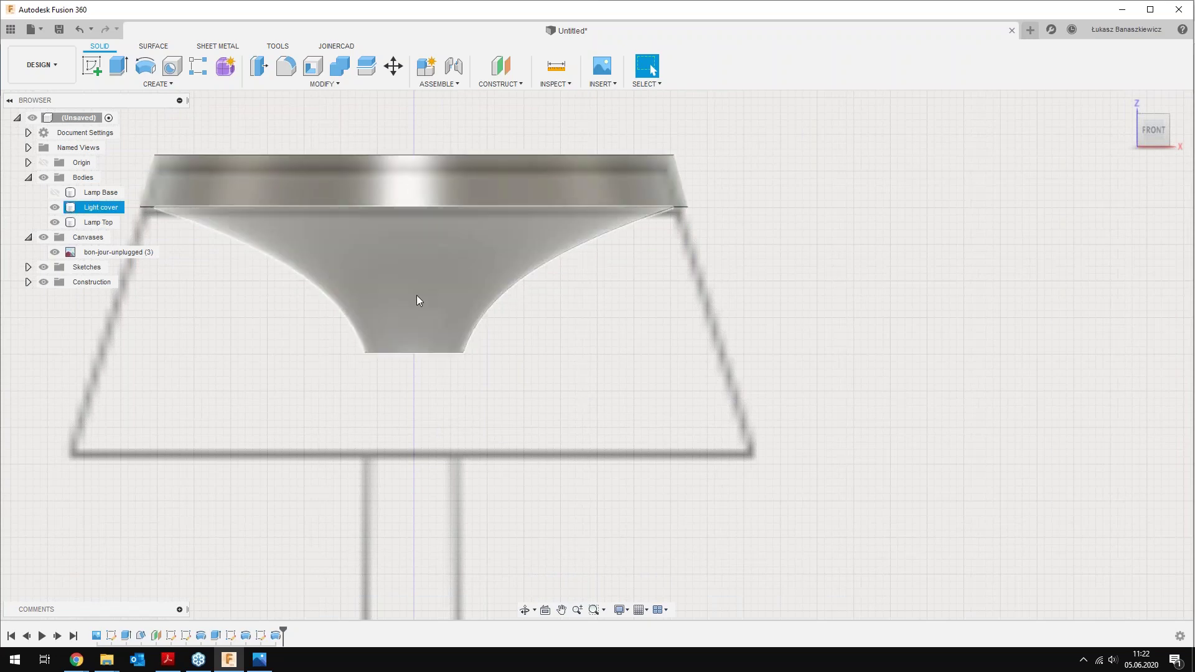
pyautogui.press('Escape')
pyautogui.click(29, 268)
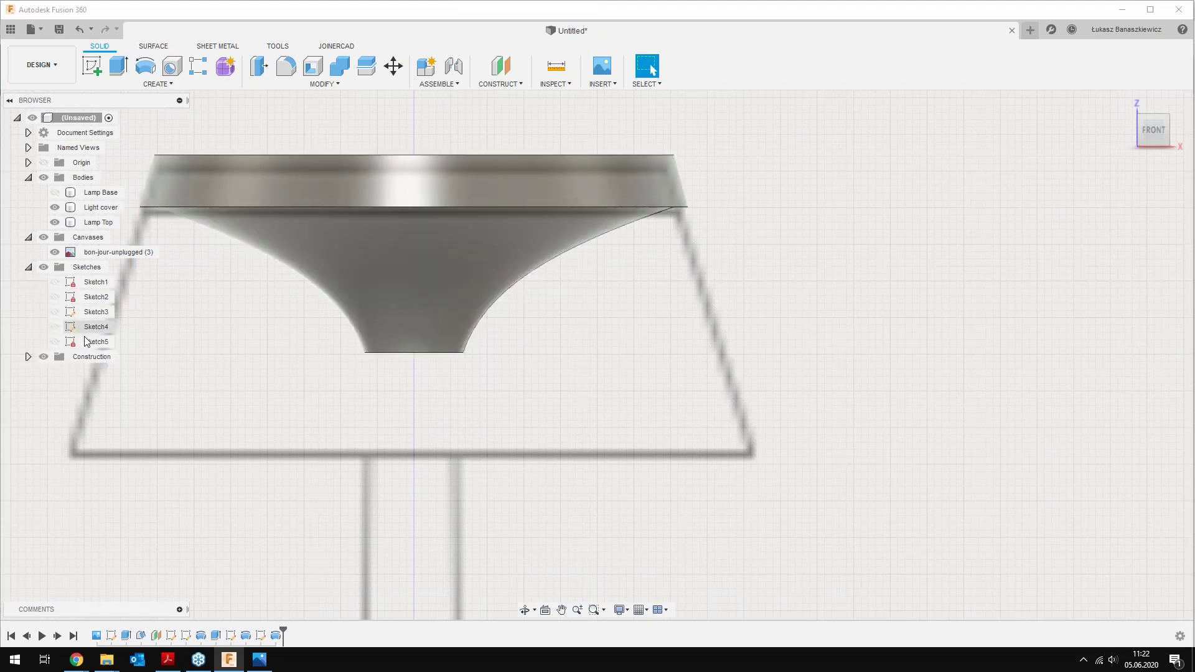
pyautogui.scroll(-3, 433, 333)
pyautogui.moveTo(529, 314); pyautogui.dragTo(651, 314, button='middle')
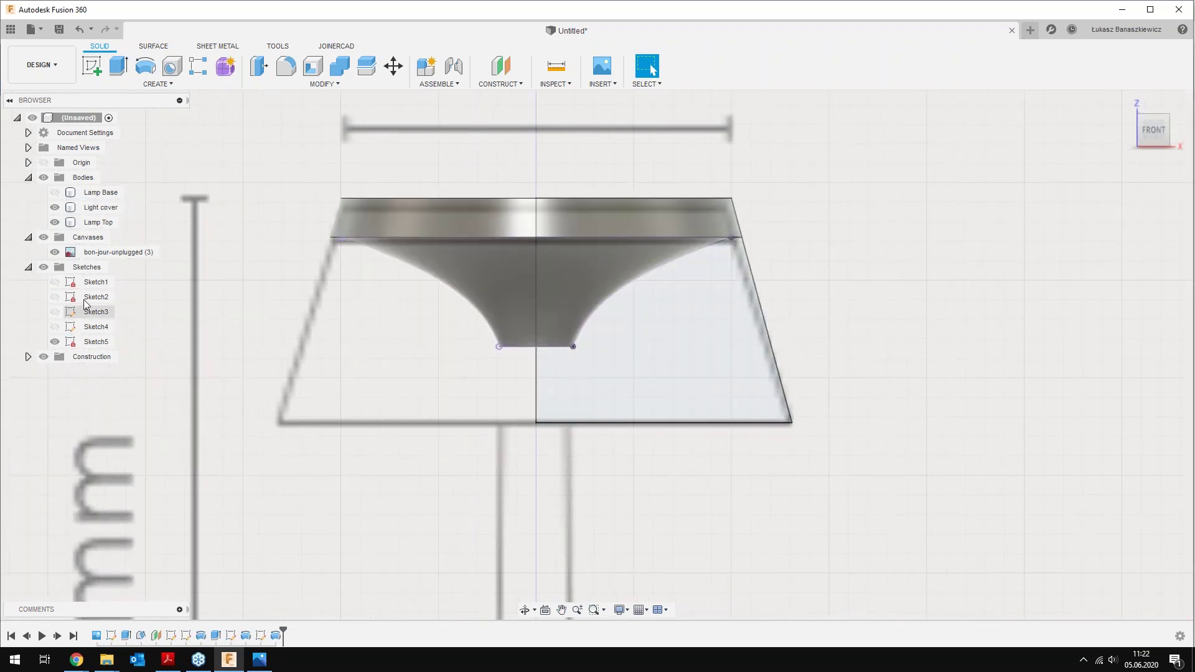
# Hide the Light cover and select both Sketch5 shade profiles
pyautogui.click(55, 208)
pyautogui.click(597, 274)
pyautogui.keyDown('ctrl'); pyautogui.click(670, 338); pyautogui.keyUp('ctrl')
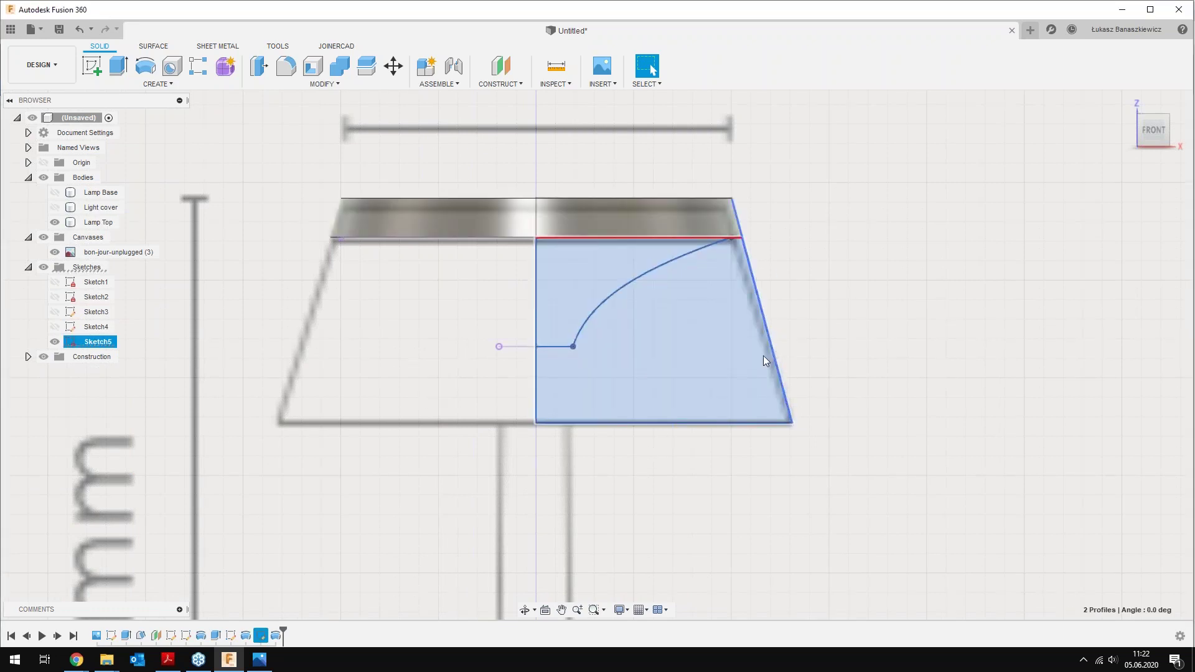
# Revolve the two profiles 360° around the centre line as a new body
pyautogui.click(145, 65)
pyautogui.scroll(-4, 535, 393)
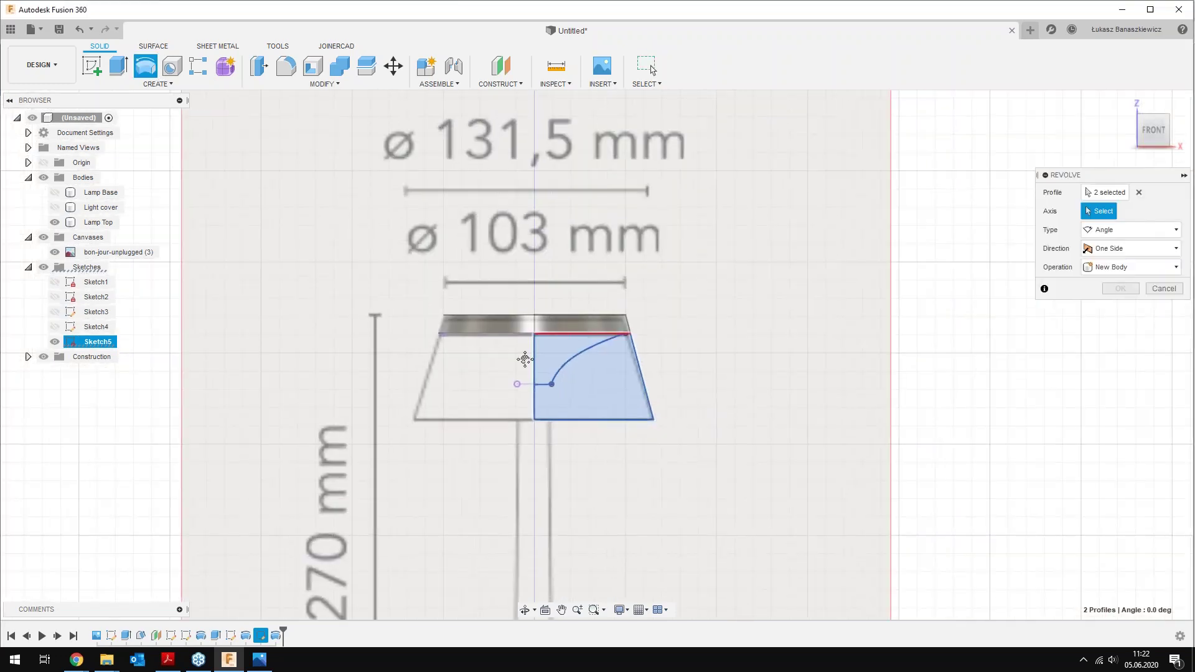
pyautogui.click(493, 480)
pyautogui.scroll(-2, 775, 406)
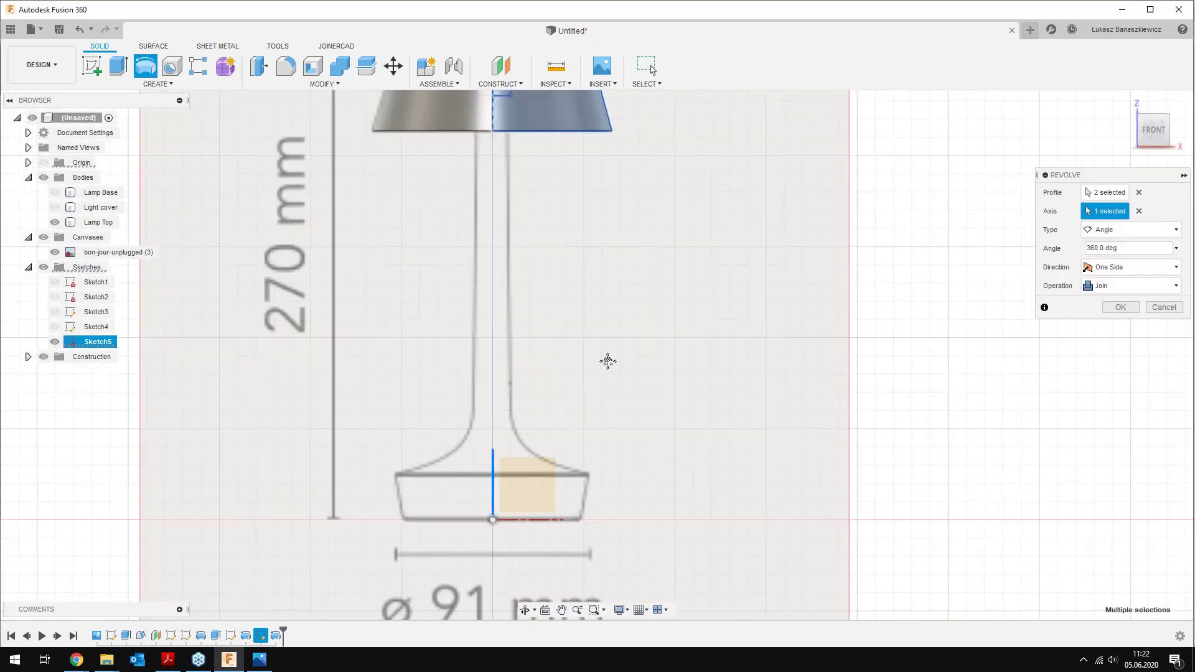
pyautogui.scroll(3, 548, 262)
pyautogui.scroll(2, 623, 274)
pyautogui.click(1114, 291)
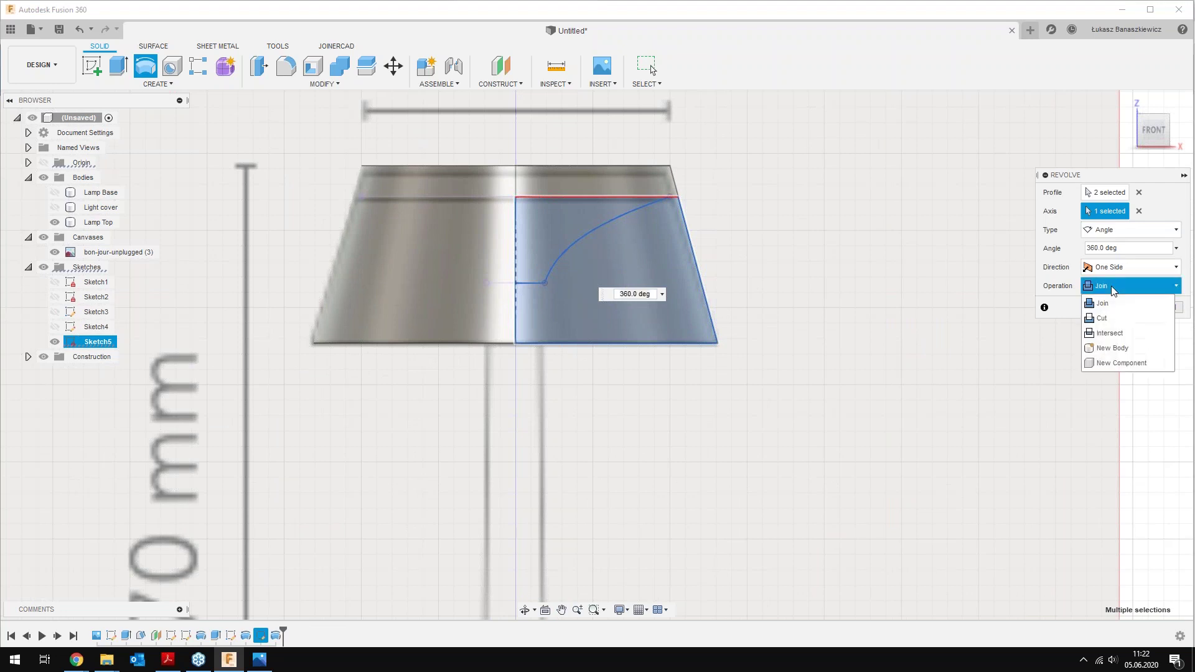
pyautogui.click(1114, 343)
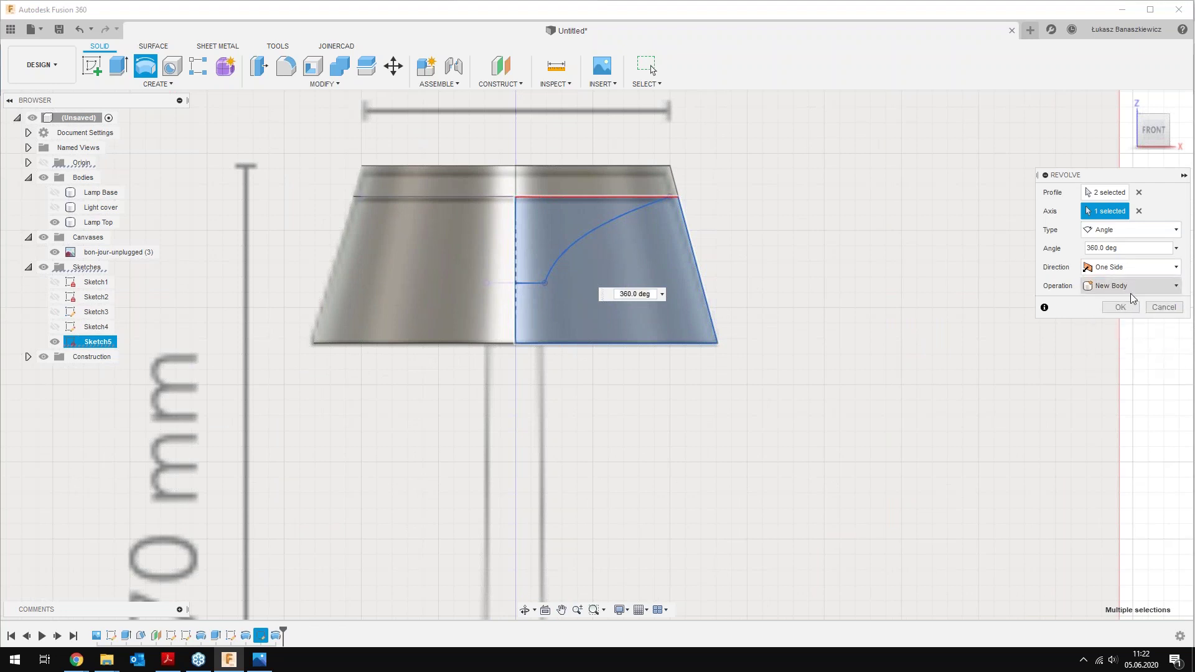
pyautogui.click(1120, 308)
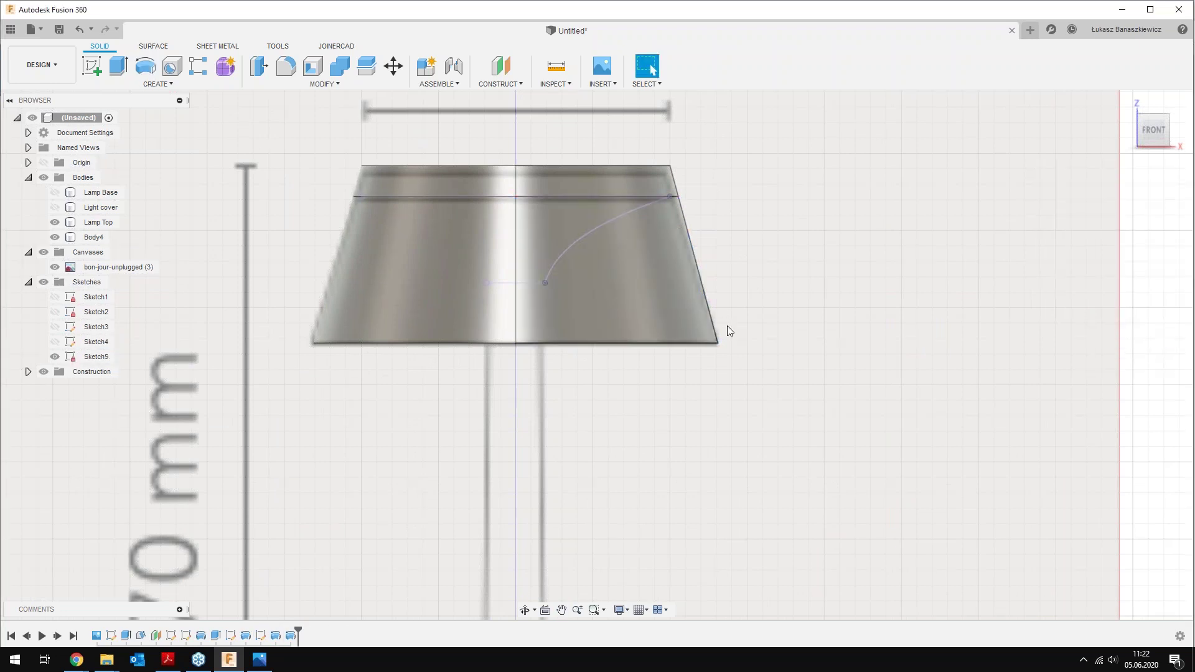
# Rename Body4 to 'Lamp Shade'
pyautogui.click(100, 237)
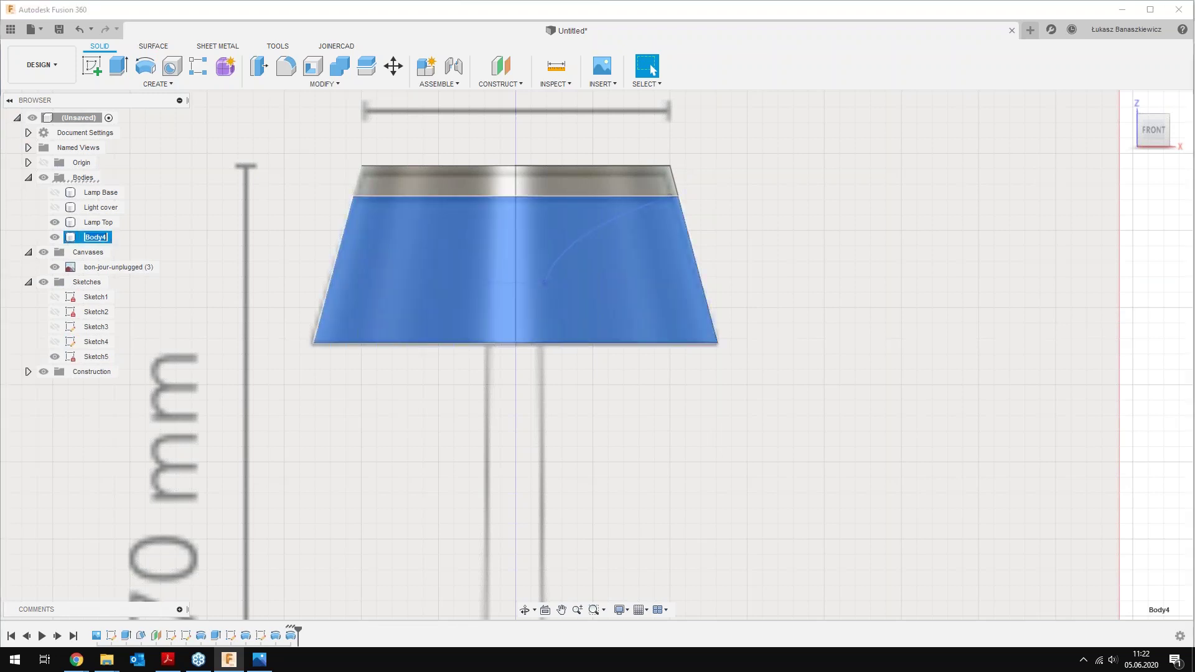
pyautogui.write('Lamp')
pyautogui.write(' Shade')
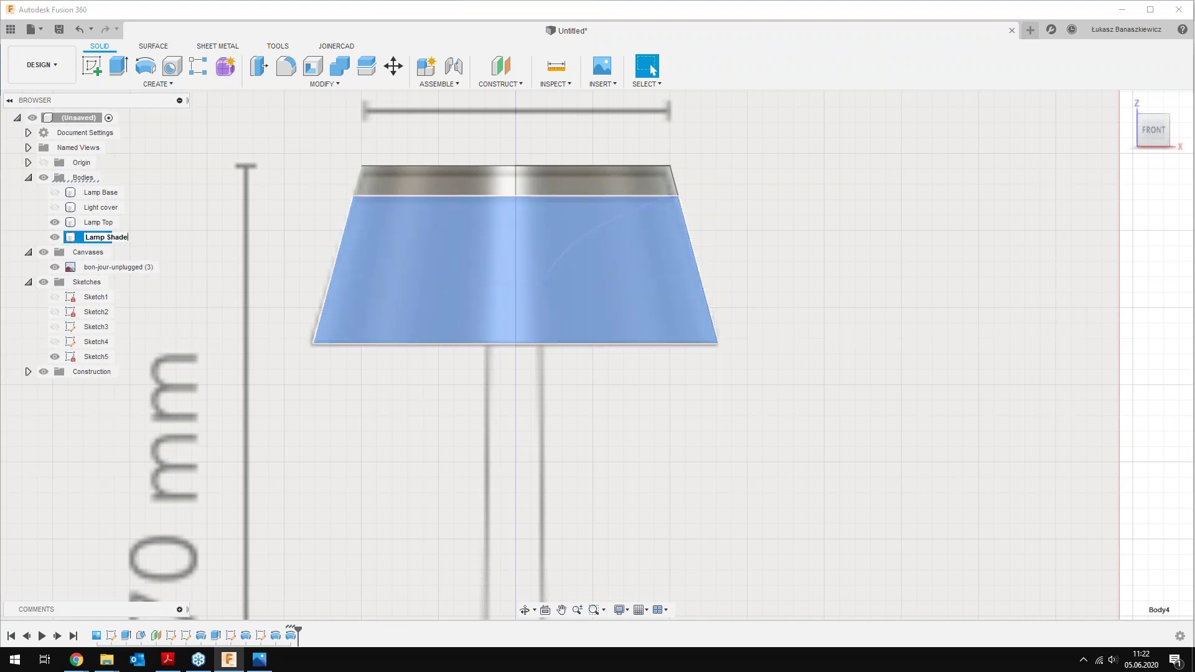
pyautogui.press('Return')
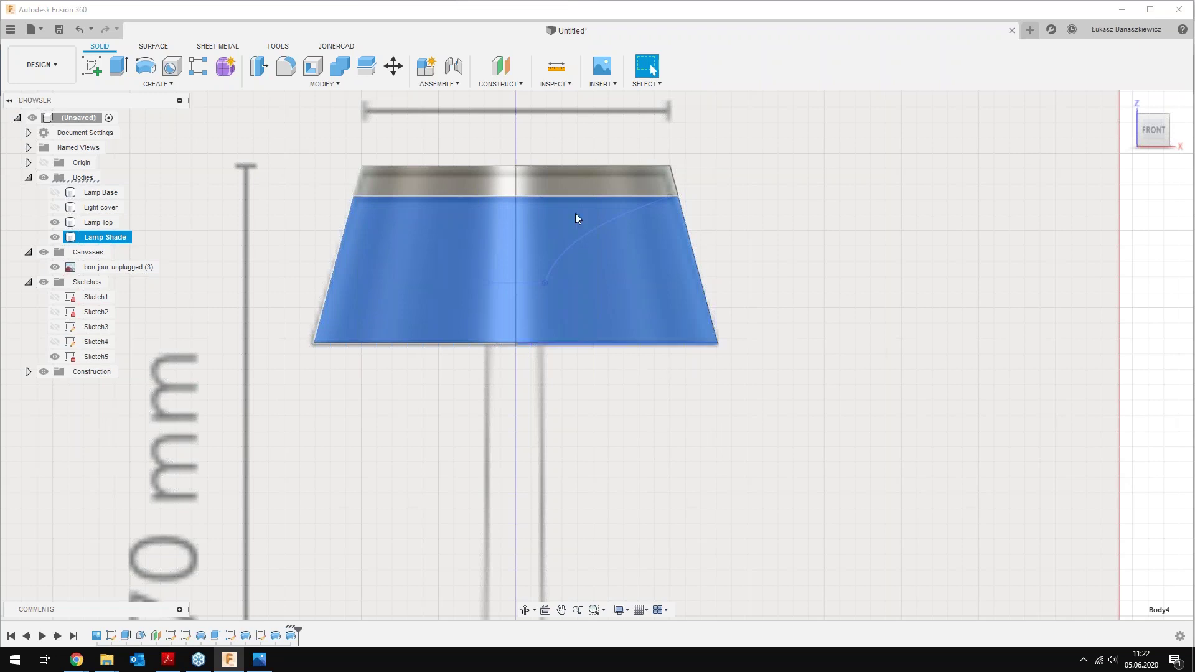
# Hide the Lamp Top body and orbit to an angled view of the shade
pyautogui.click(54, 222)
pyautogui.scroll(-3, 580, 294)
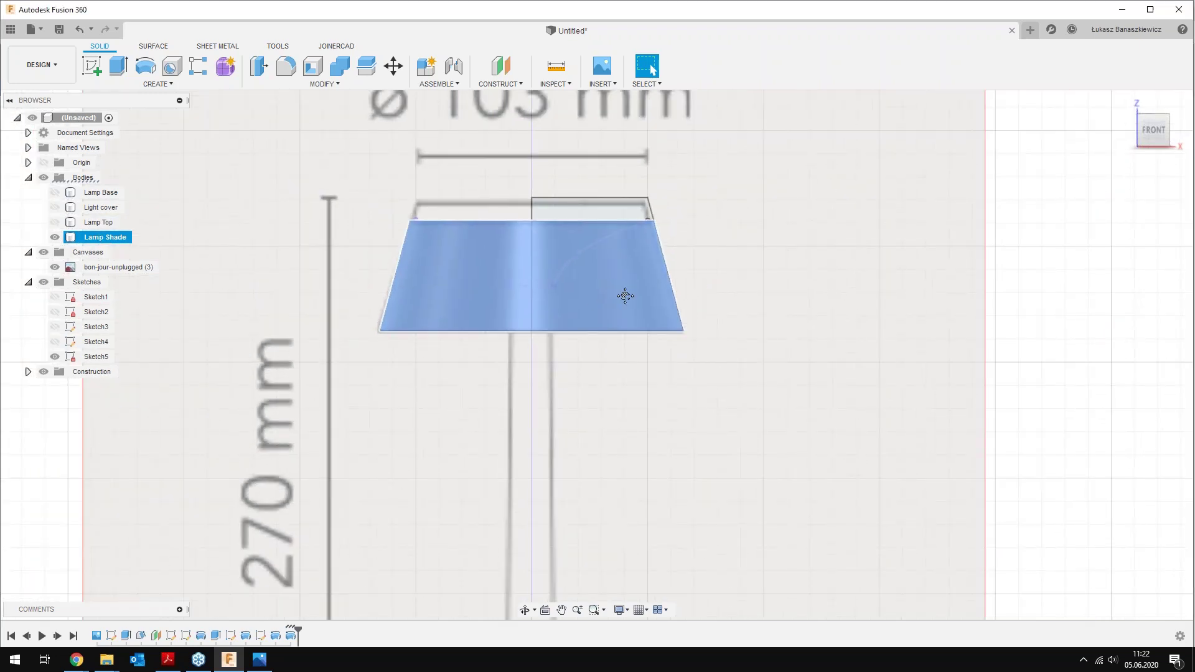
pyautogui.scroll(-3, 629, 280)
pyautogui.moveTo(693, 259)
pyautogui.keyDown('shift'); pyautogui.mouseDown(button='middle')
pyautogui.moveTo(634, 284)
pyautogui.moveTo(682, 347)
pyautogui.moveTo(669, 380)
pyautogui.moveTo(768, 323)
pyautogui.mouseUp(button='middle'); pyautogui.keyUp('shift')
pyautogui.scroll(-3, 633, 283)
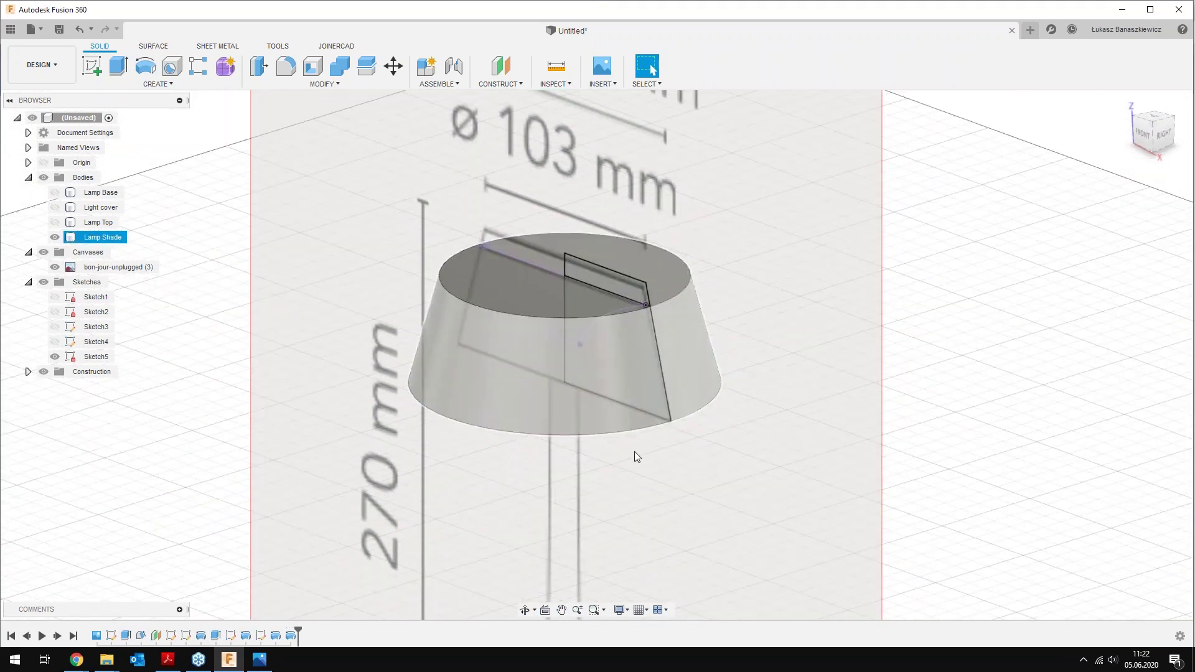
pyautogui.moveTo(491, 395)
pyautogui.mouseDown(button='middle')
pyautogui.moveTo(486, 379)
pyautogui.moveTo(475, 386)
pyautogui.moveTo(496, 387)
pyautogui.mouseUp(button='middle')
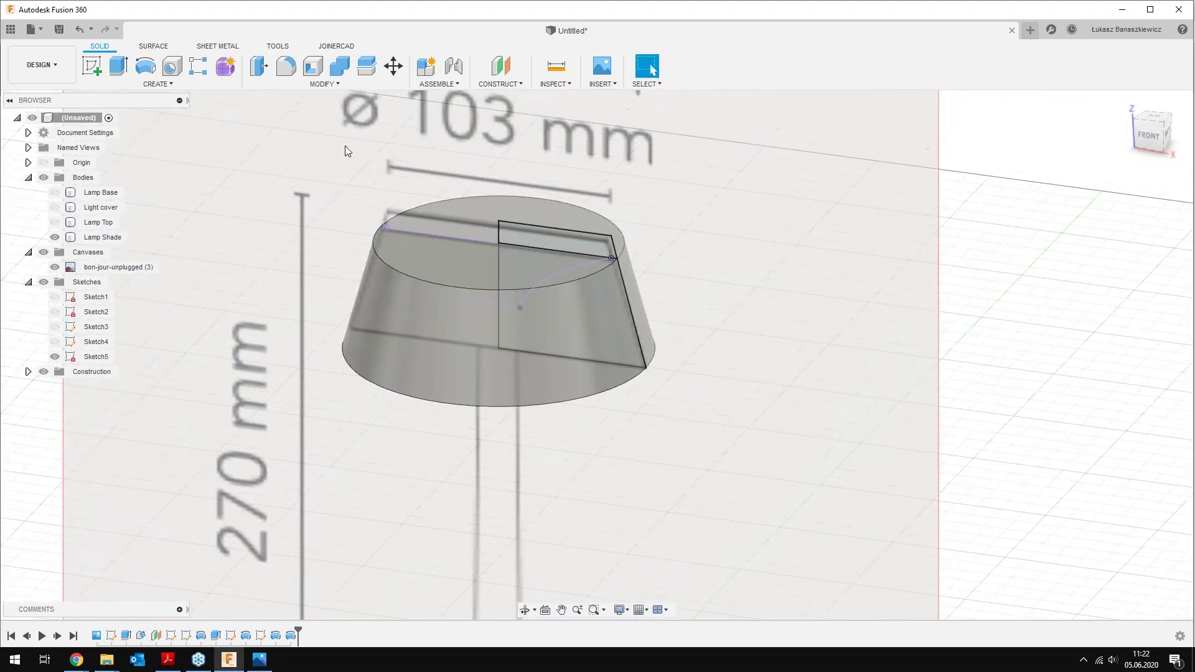
# Shell the Lamp Shade to a 4 mm wall, removing its top and bottom faces
pyautogui.click(308, 71)
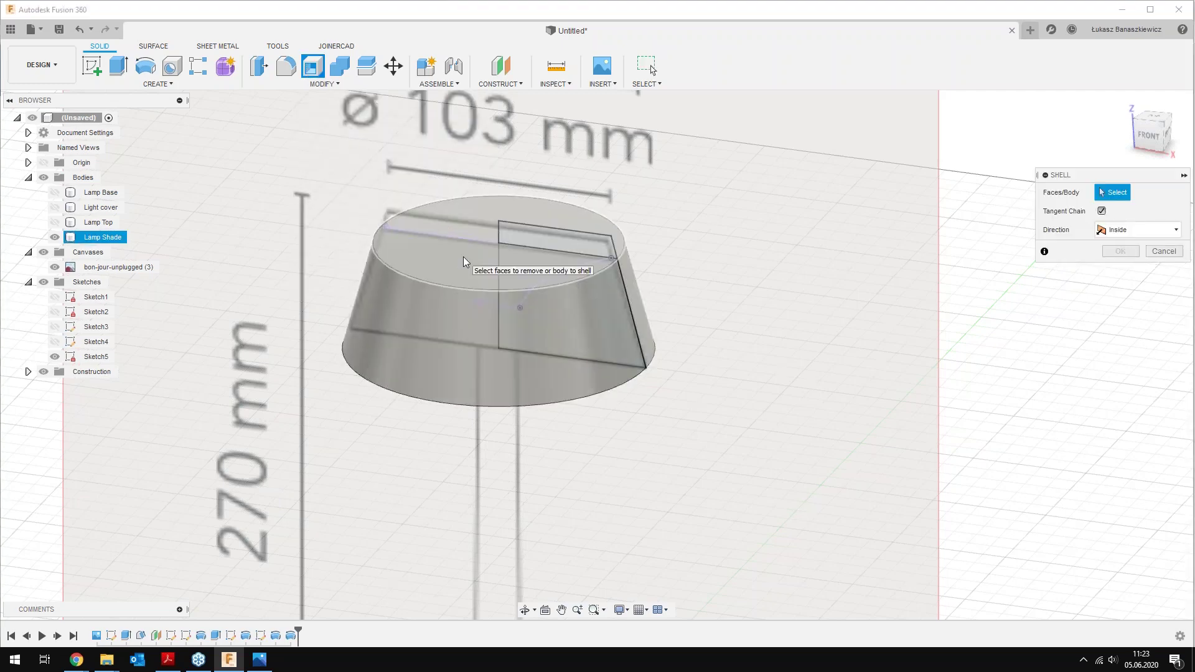
pyautogui.click(479, 280)
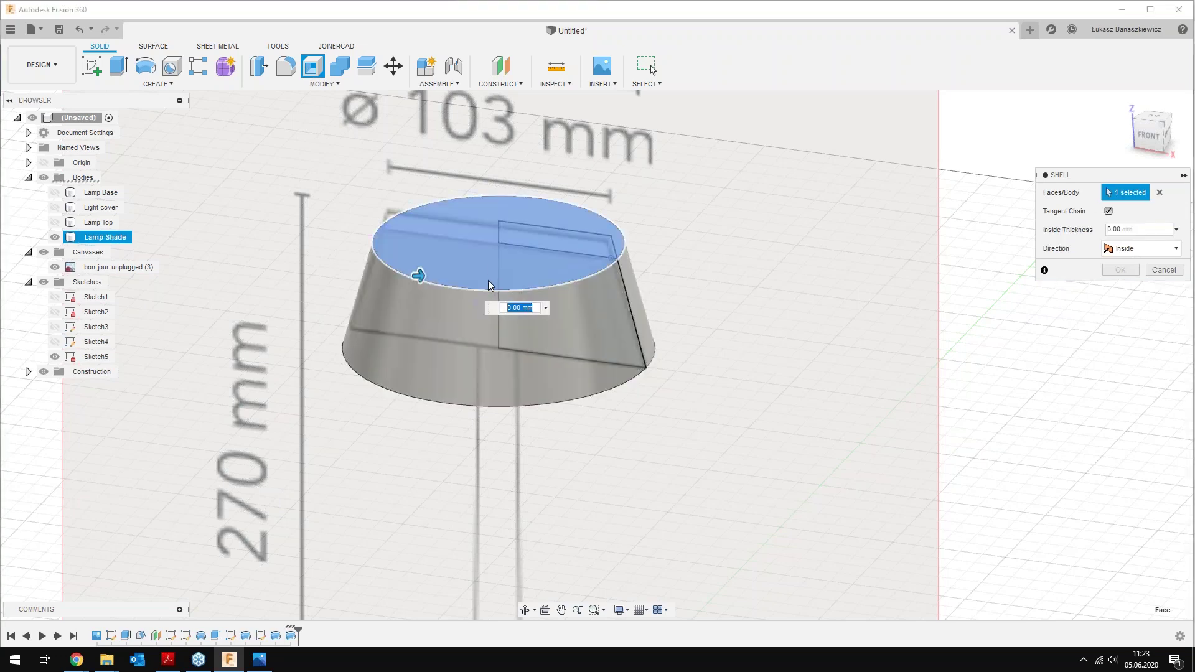
pyautogui.keyDown('shift'); pyautogui.moveTo(551, 469); pyautogui.dragTo(555, 386, button='middle'); pyautogui.keyUp('shift')
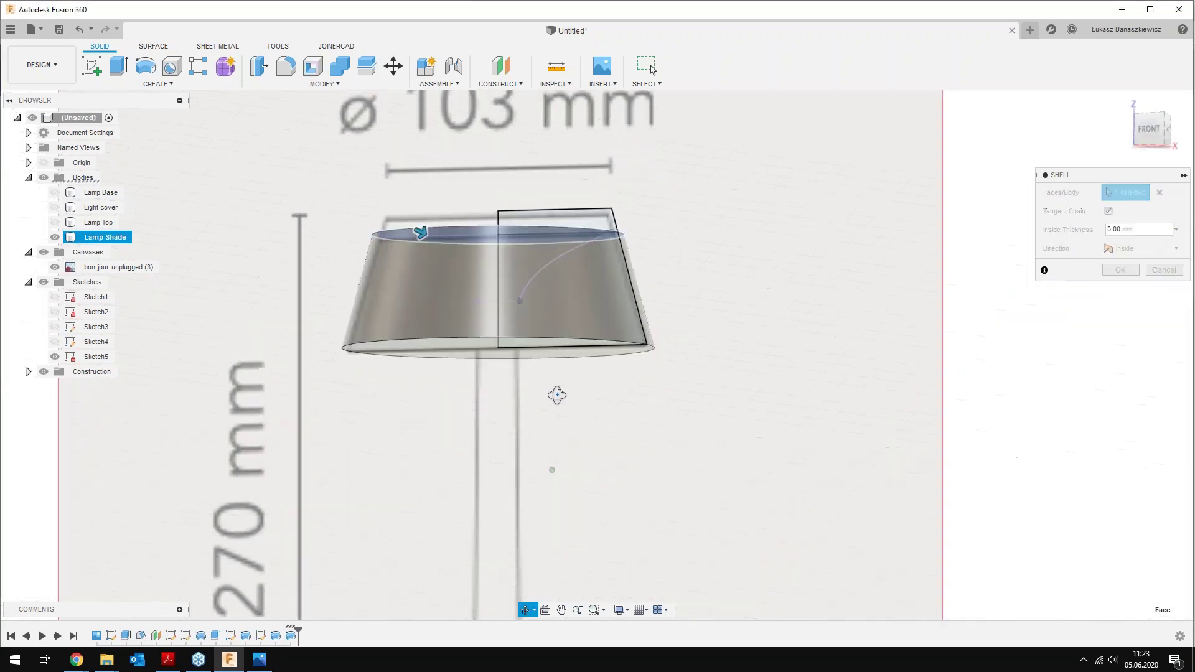
pyautogui.click(627, 456)
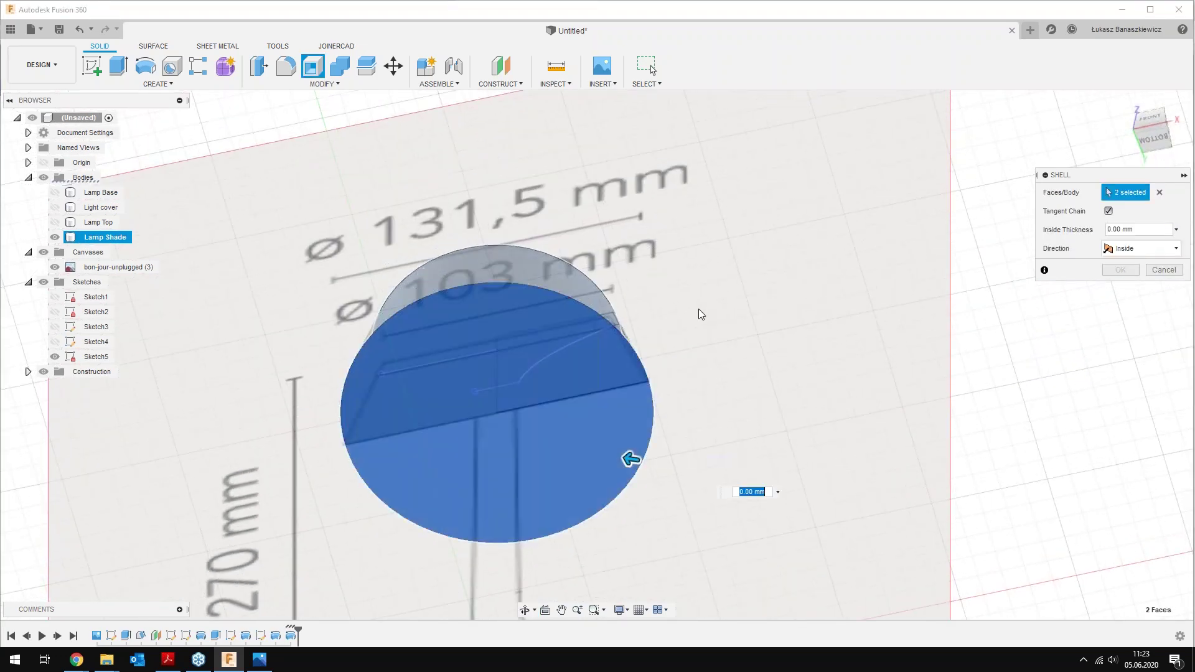
pyautogui.moveTo(629, 456)
pyautogui.keyDown('shift'); pyautogui.mouseDown(button='middle')
pyautogui.moveTo(703, 387)
pyautogui.moveTo(672, 401)
pyautogui.mouseUp(button='middle'); pyautogui.keyUp('shift')
pyautogui.write('10')
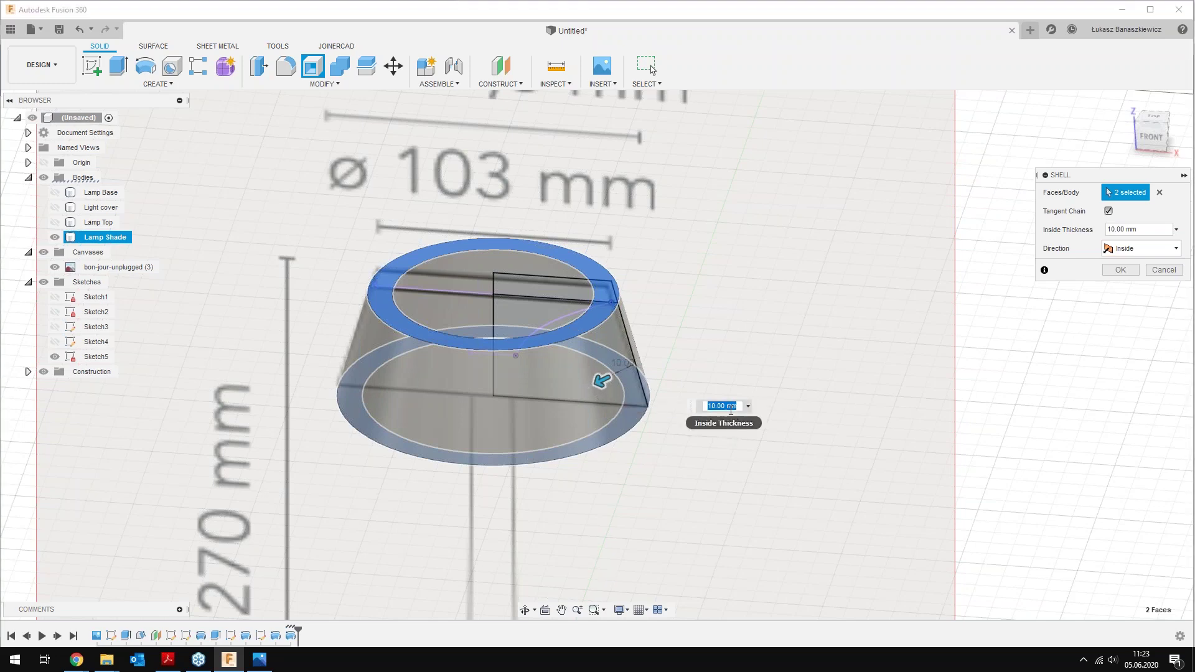
pyautogui.write('4')
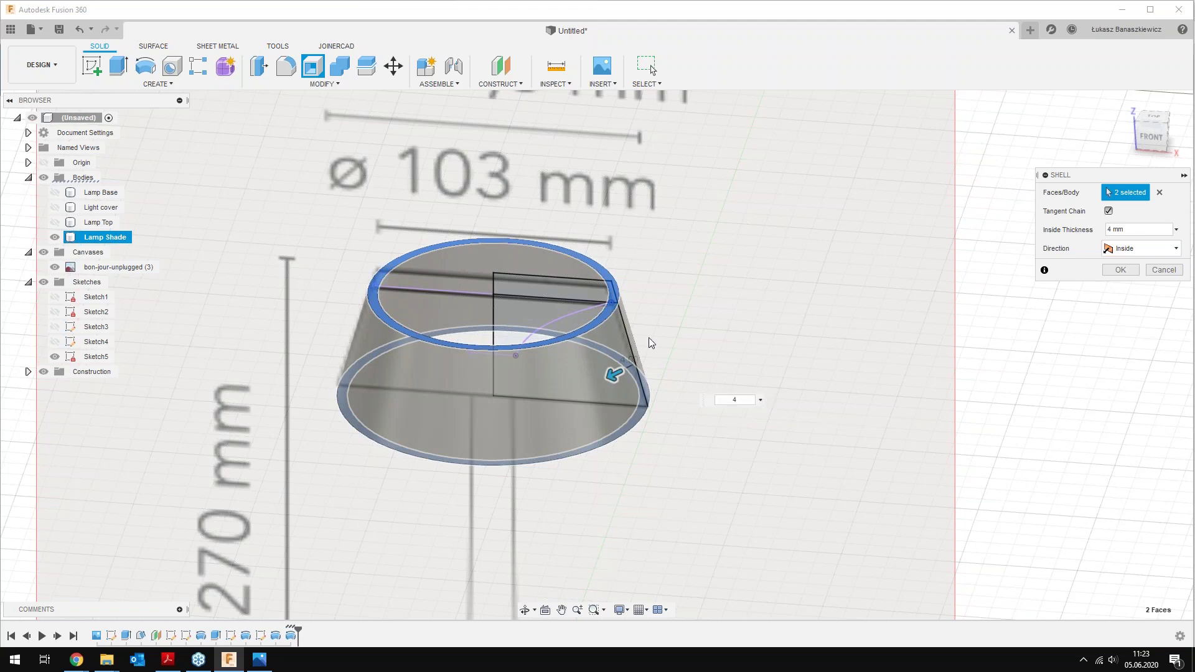
pyautogui.click(1121, 269)
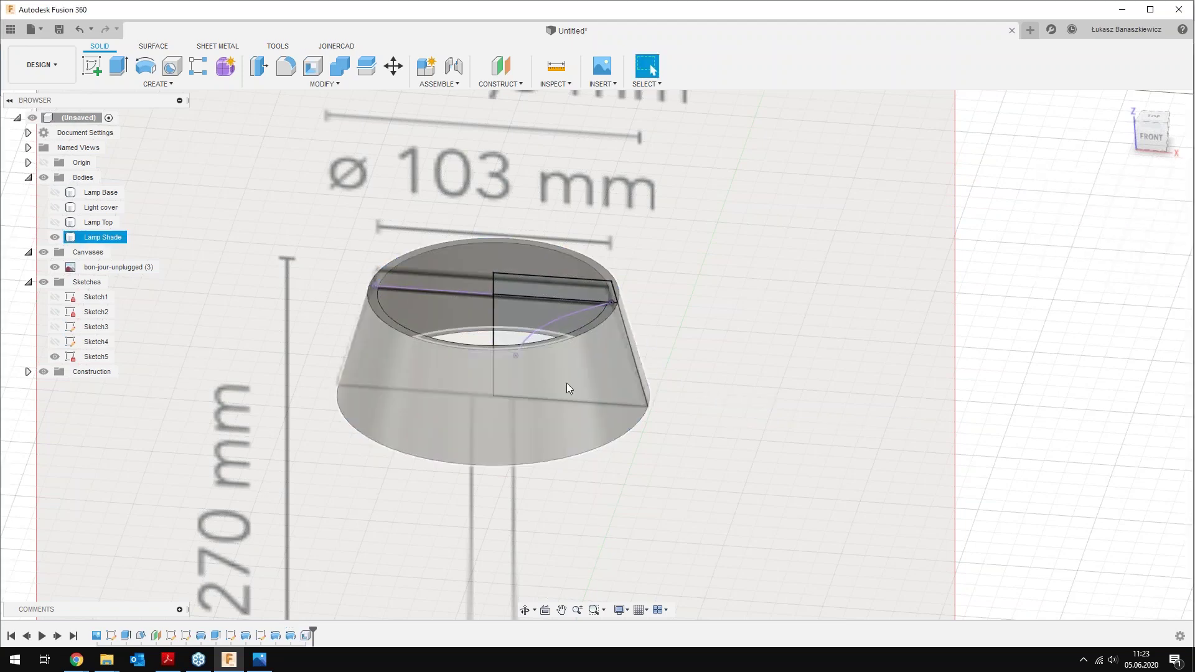
# Hide Sketch5 and view the hollow Lamp Shade from near the front
pyautogui.scroll(2, 592, 402)
pyautogui.scroll(3, 585, 373)
pyautogui.click(55, 356)
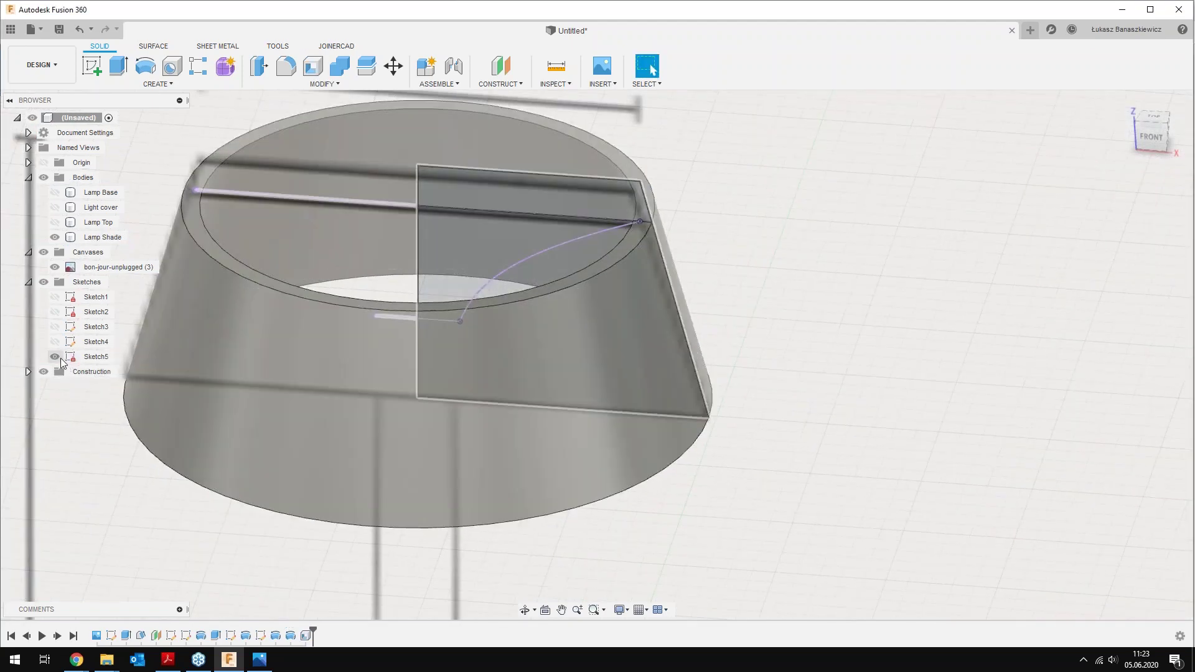
pyautogui.click(209, 415)
pyautogui.scroll(-2, 648, 408)
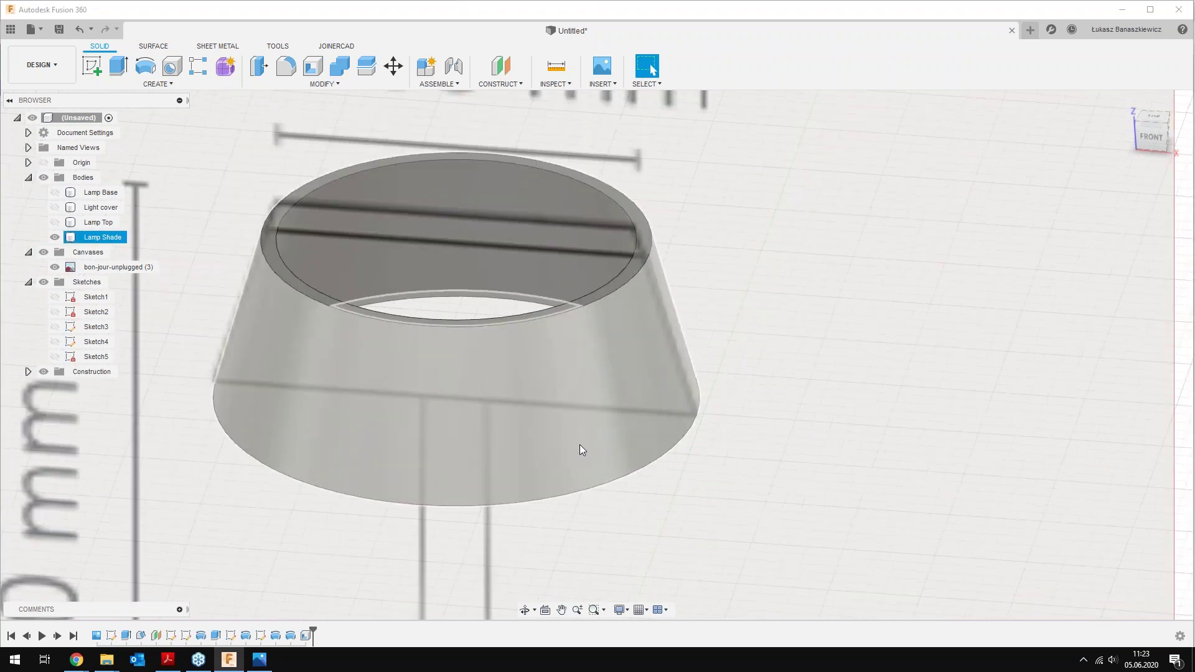
pyautogui.scroll(-3, 580, 450)
pyautogui.moveTo(640, 440)
pyautogui.keyDown('shift'); pyautogui.mouseDown(button='middle')
pyautogui.moveTo(674, 411)
pyautogui.moveTo(600, 453)
pyautogui.mouseUp(button='middle'); pyautogui.keyUp('shift')
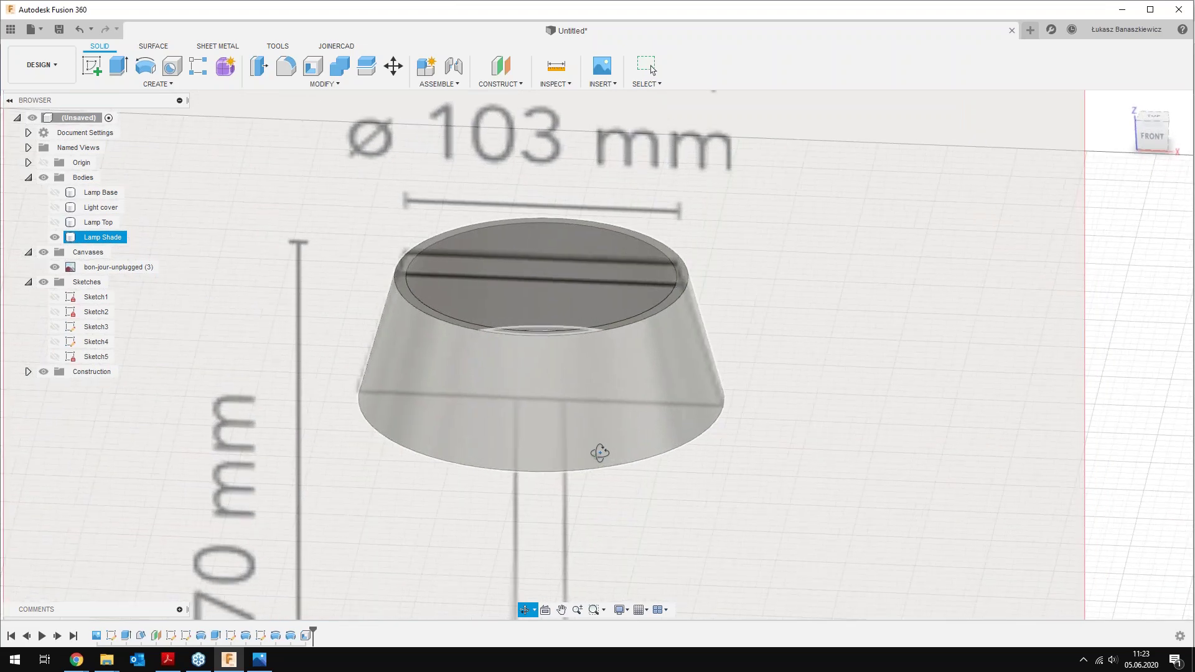
pyautogui.press('Escape')
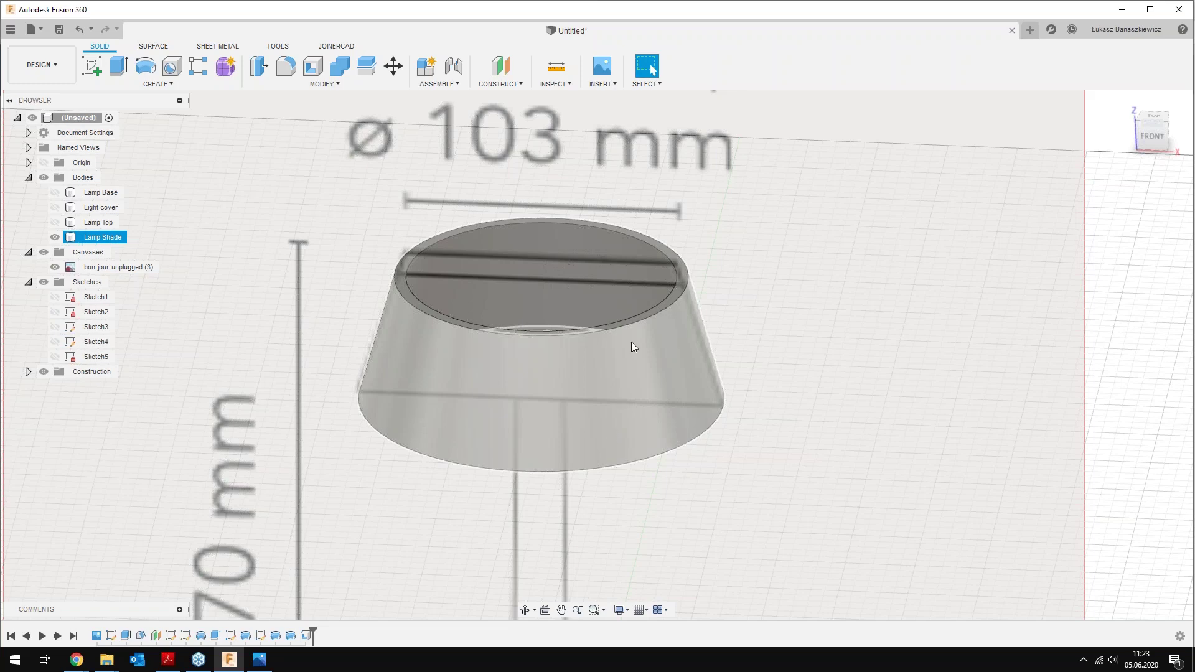
# Toggle body visibility in the Browser so only the Light cover is shown
pyautogui.scroll(2, 648, 329)
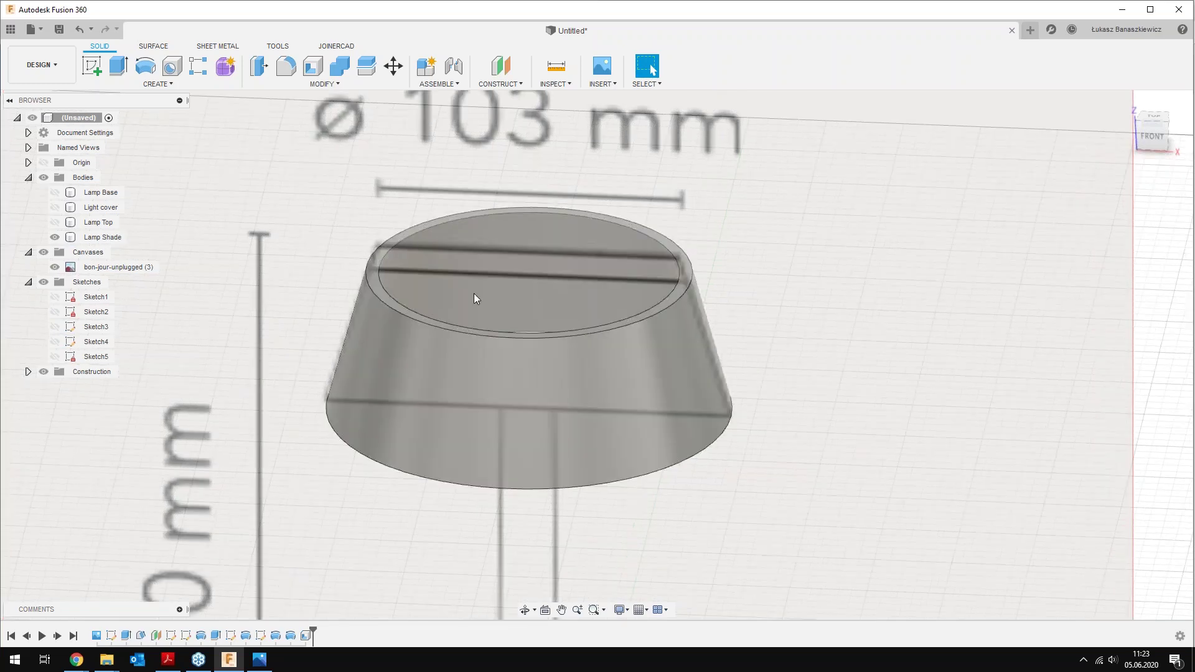
pyautogui.click(98, 222)
pyautogui.click(55, 223)
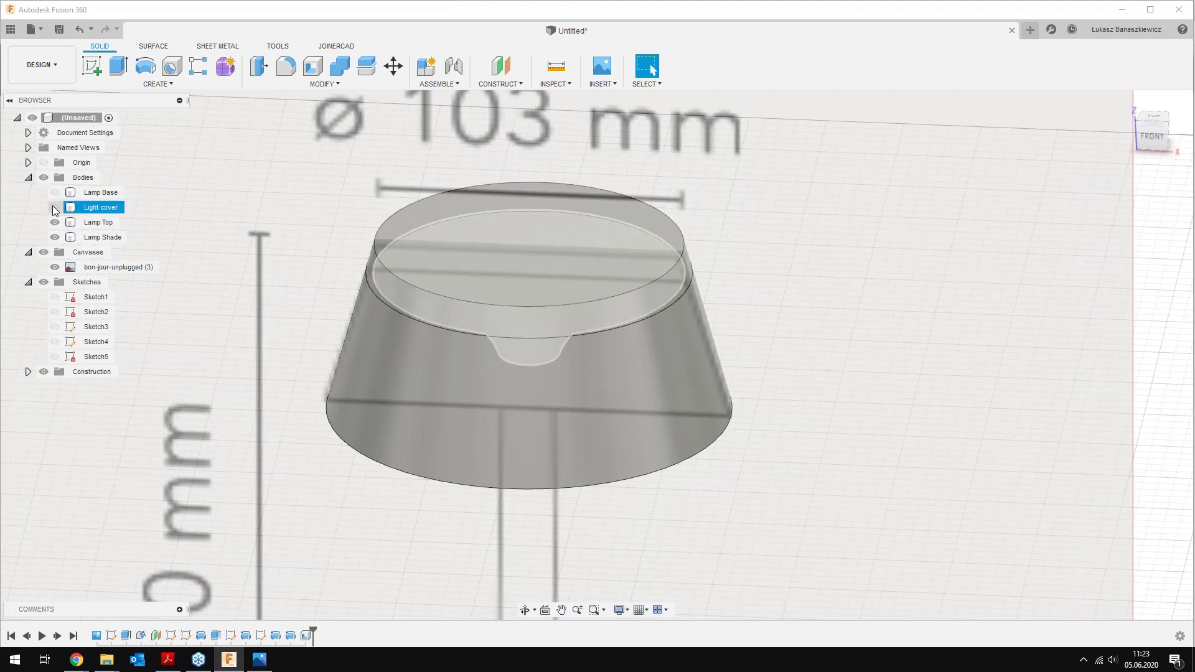
pyautogui.click(56, 237)
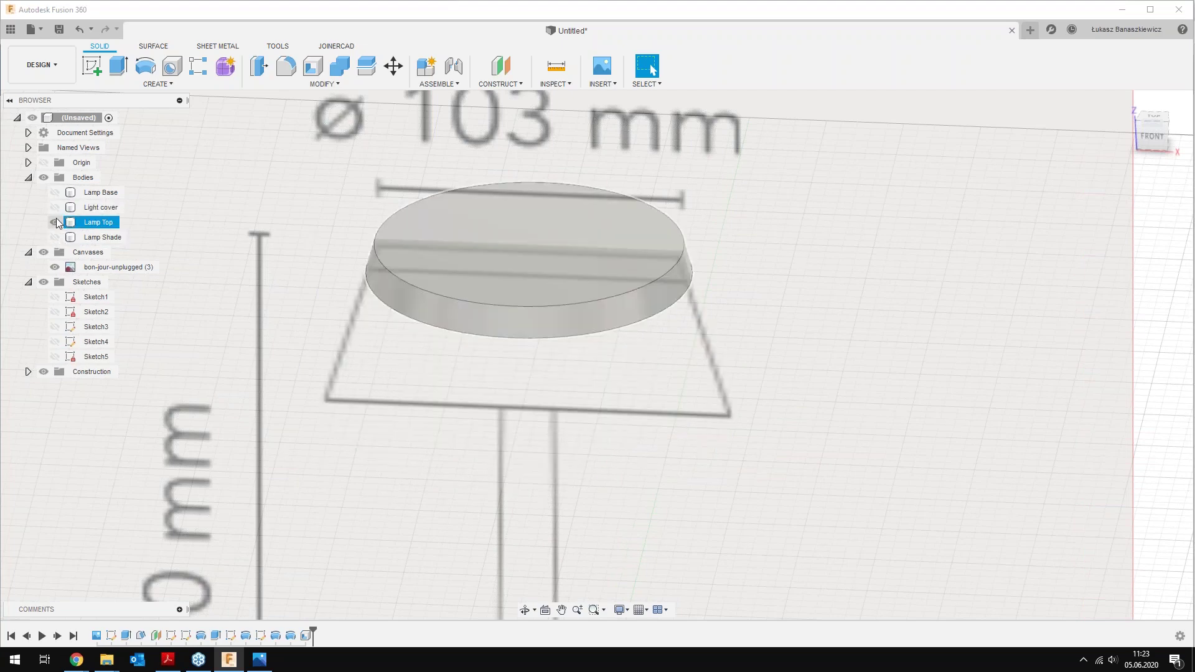
pyautogui.click(55, 223)
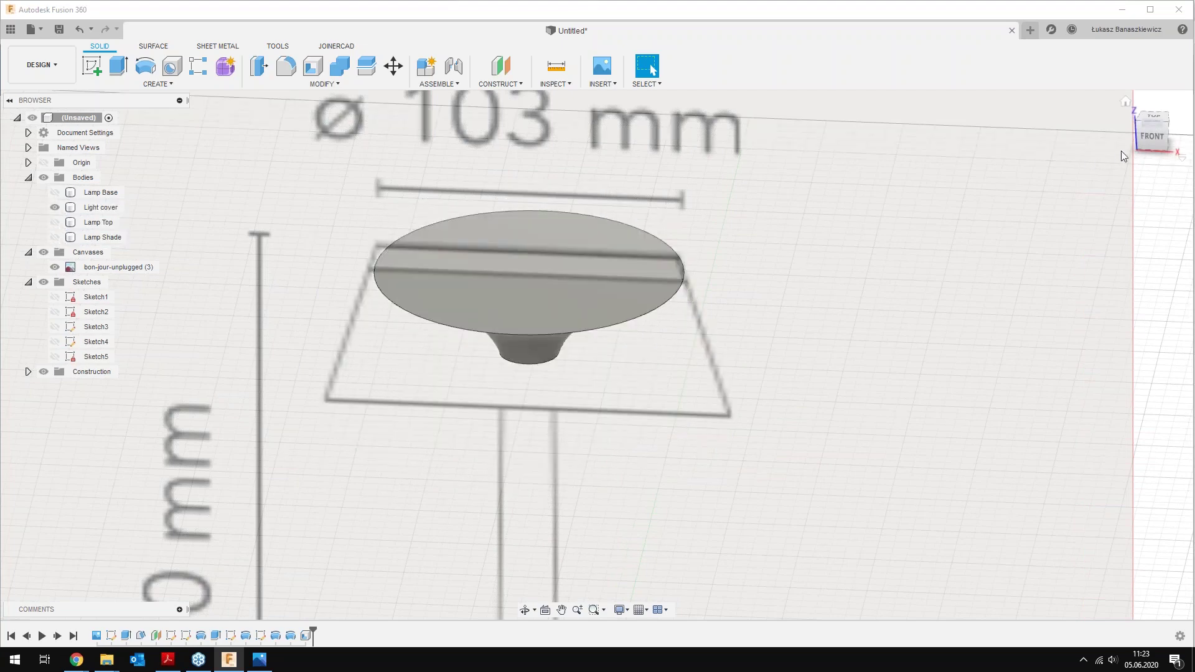
# Snap to the FRONT view and zoom in on the Light cover
pyautogui.click(1153, 130)
pyautogui.click(491, 566)
pyautogui.scroll(2, 498, 435)
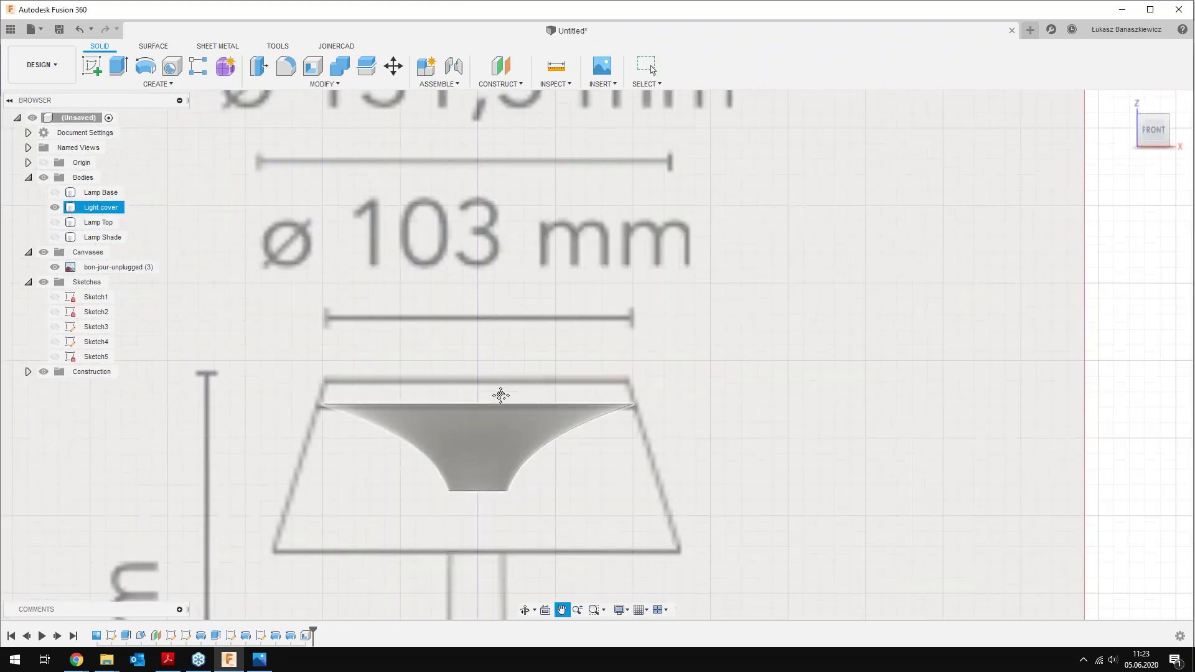
pyautogui.scroll(2, 501, 412)
pyautogui.scroll(2, 501, 412)
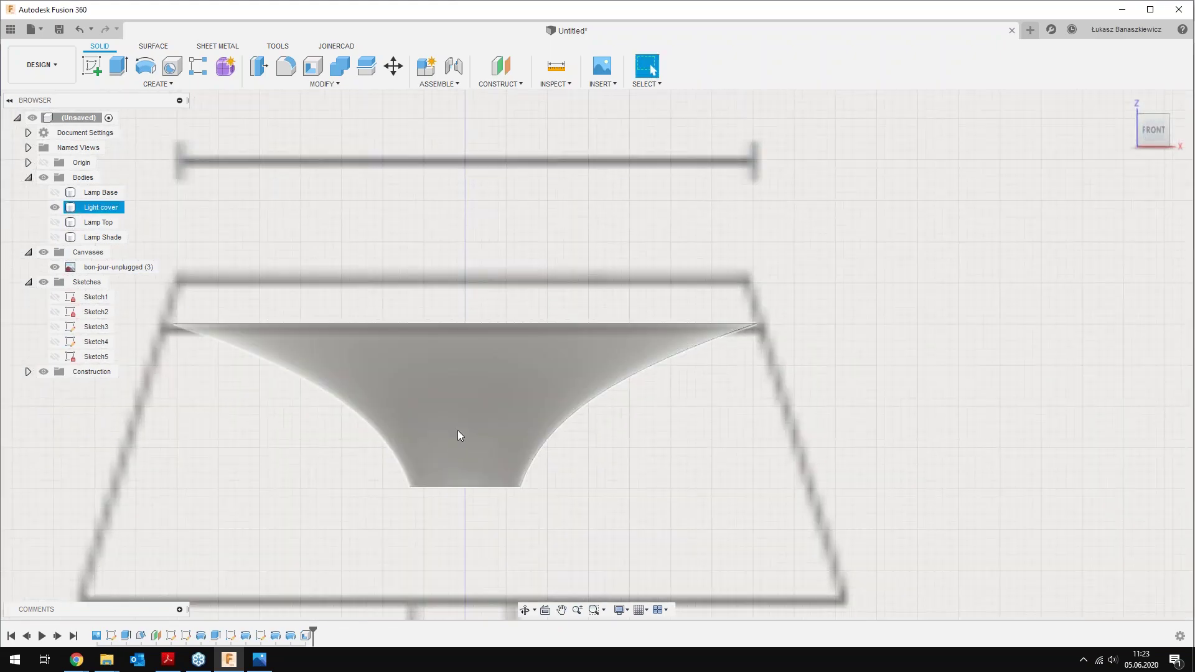
pyautogui.scroll(-1, 457, 431)
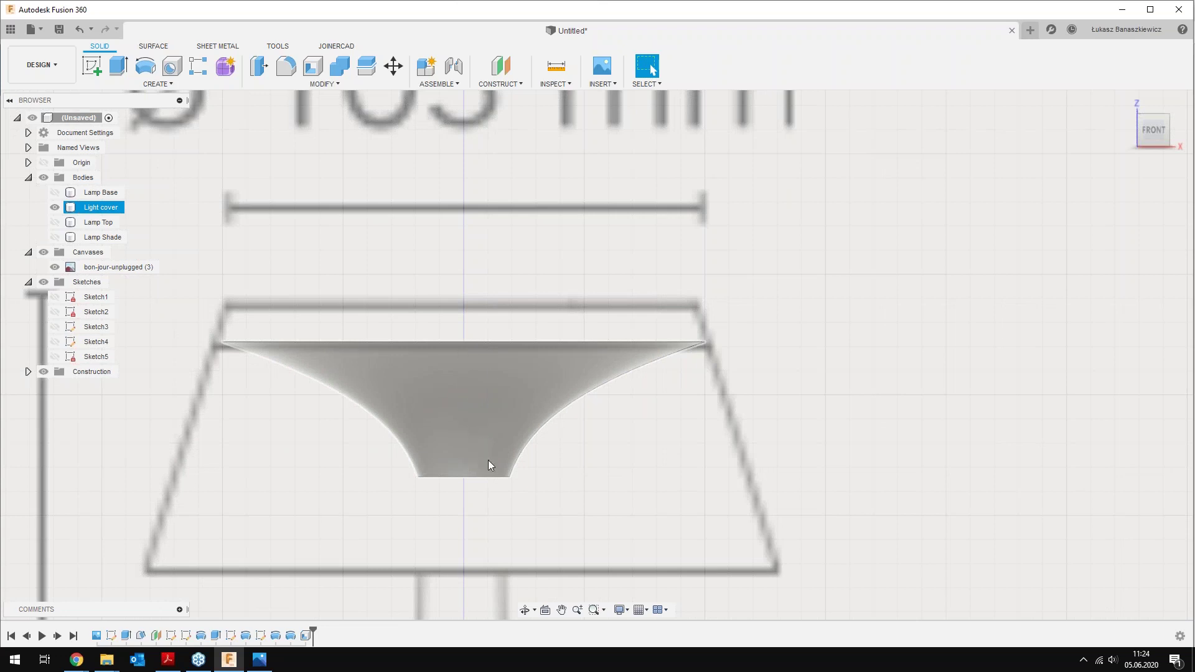
pyautogui.press('Escape')
# Start a new sketch on the front plane, centred on the light cover
pyautogui.click(91, 63)
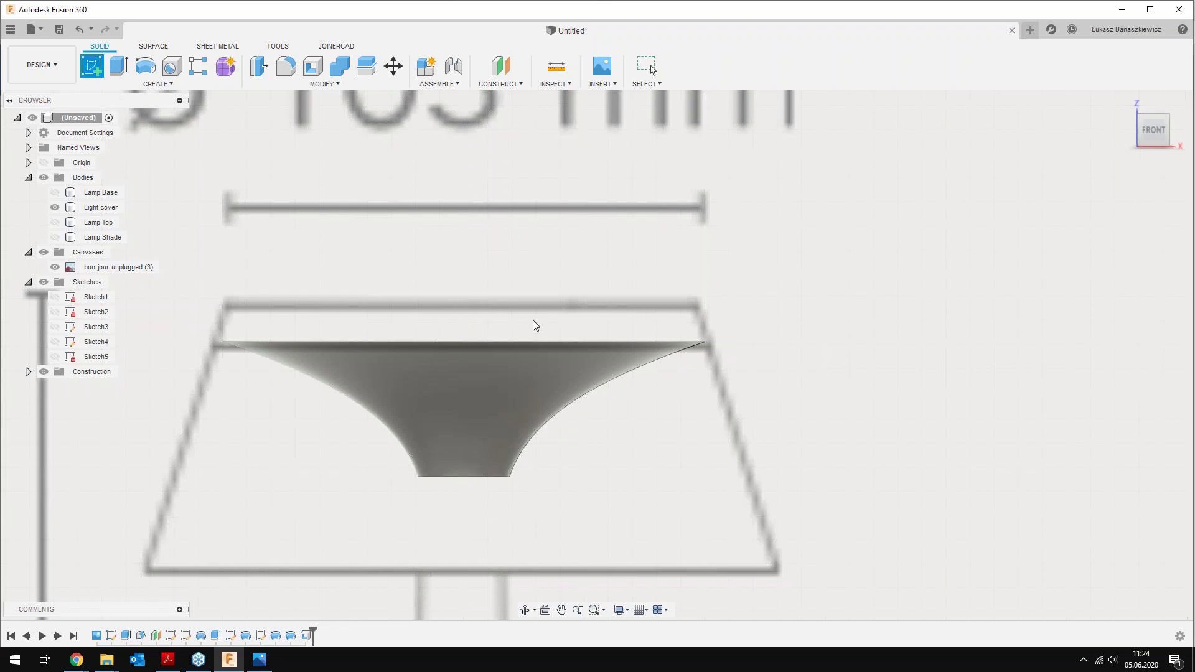
pyautogui.click(548, 575)
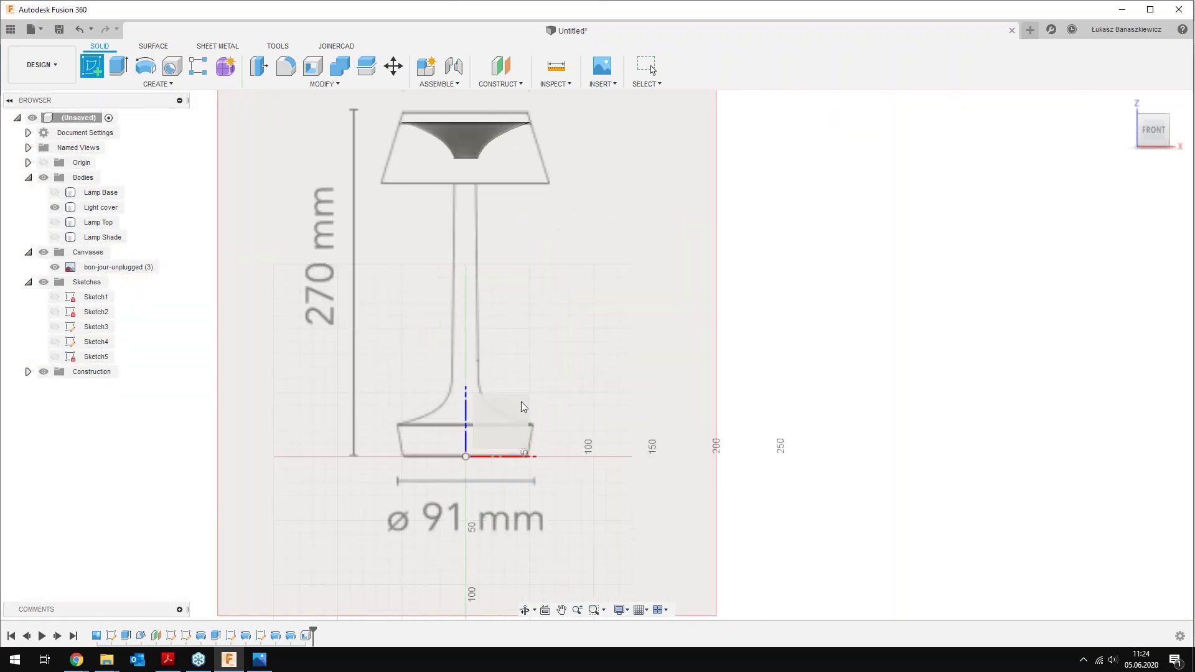
pyautogui.scroll(2, 523, 286)
pyautogui.scroll(2, 504, 240)
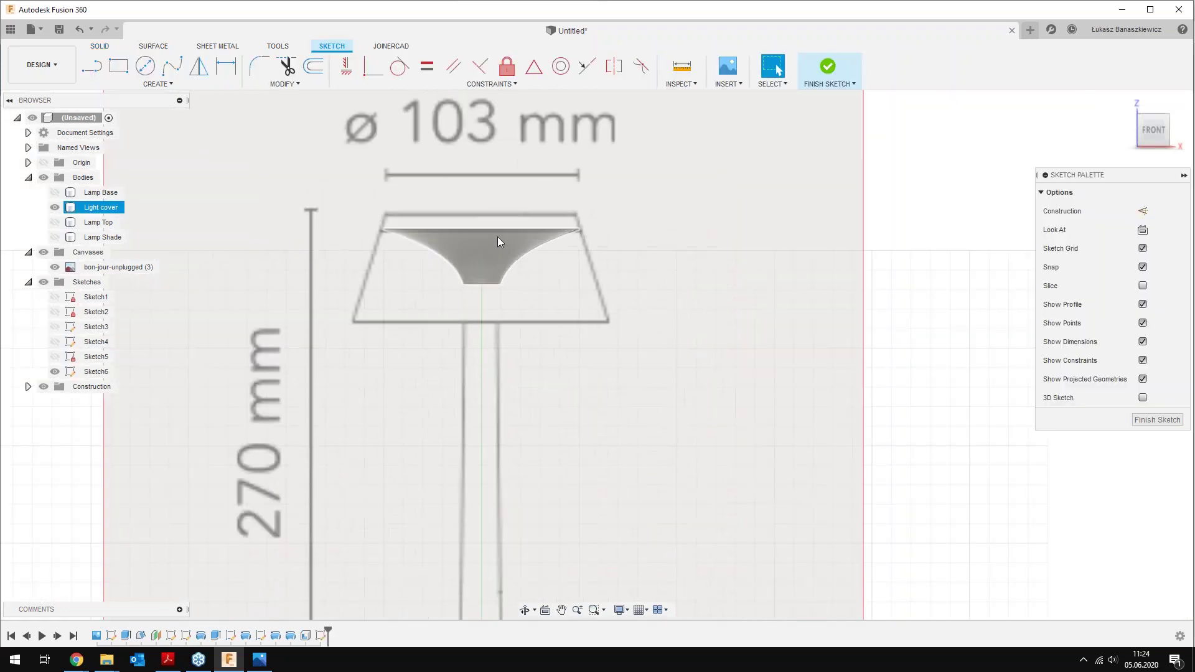
pyautogui.scroll(2, 498, 242)
pyautogui.scroll(2, 465, 245)
pyautogui.scroll(2, 459, 253)
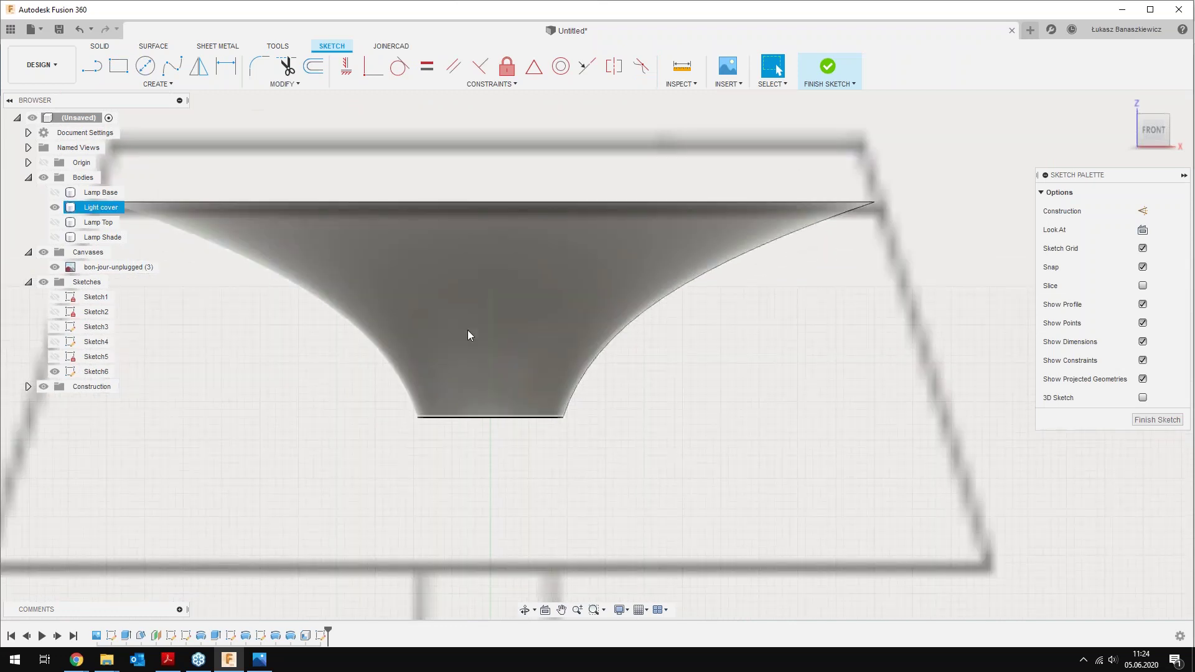
pyautogui.moveTo(530, 341); pyautogui.dragTo(480, 367, button='middle')
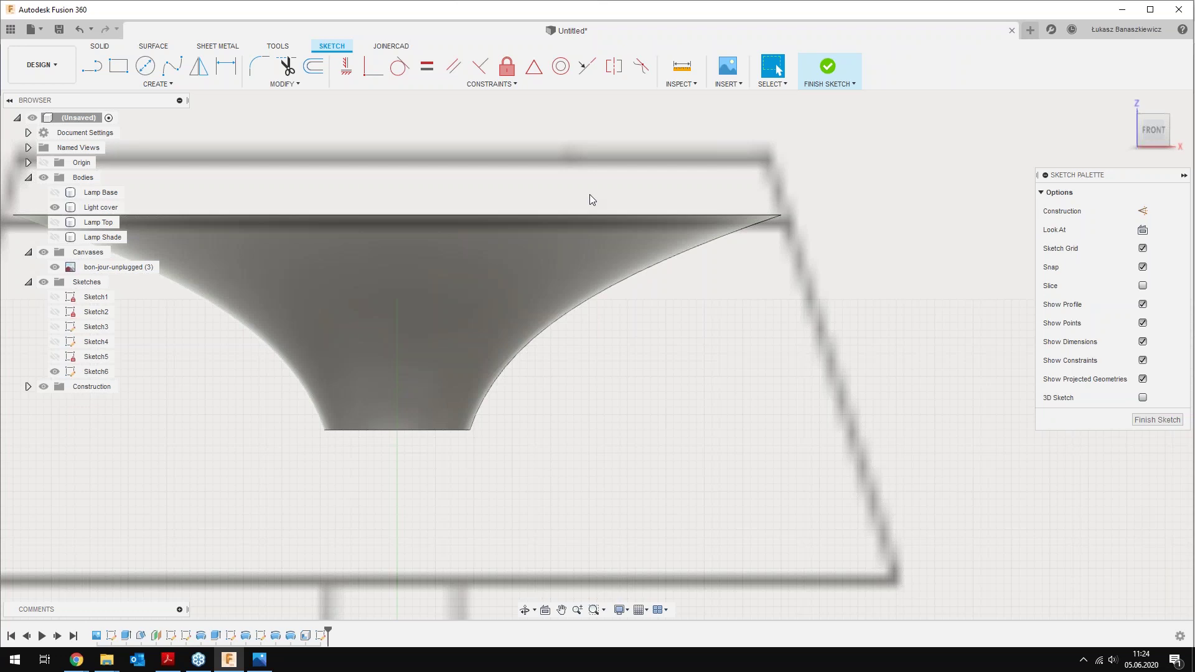
# Project the Light cover face's outline into the sketch
pyautogui.press('p')
pyautogui.click(487, 290)
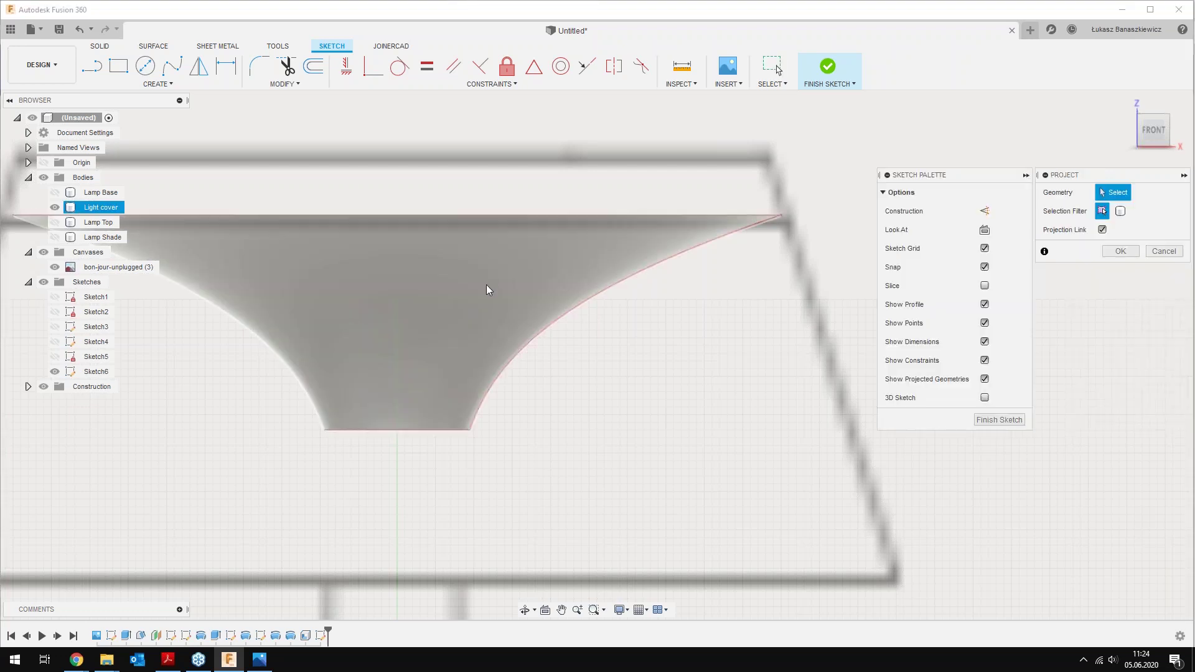
pyautogui.click(467, 320)
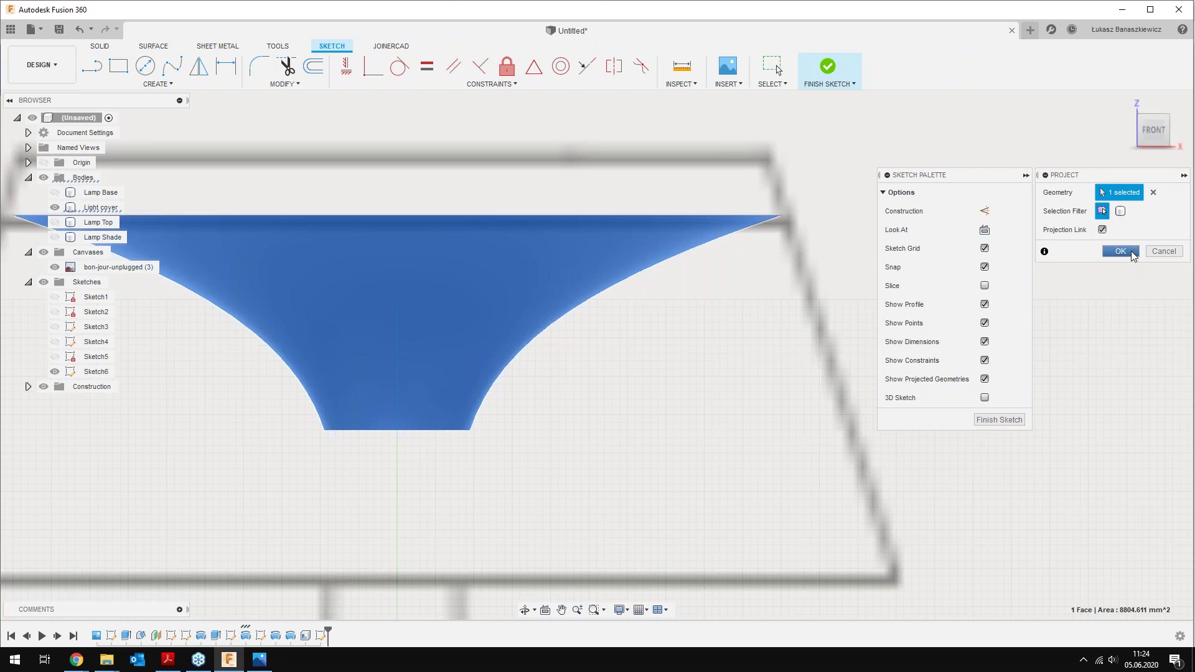
pyautogui.click(1120, 251)
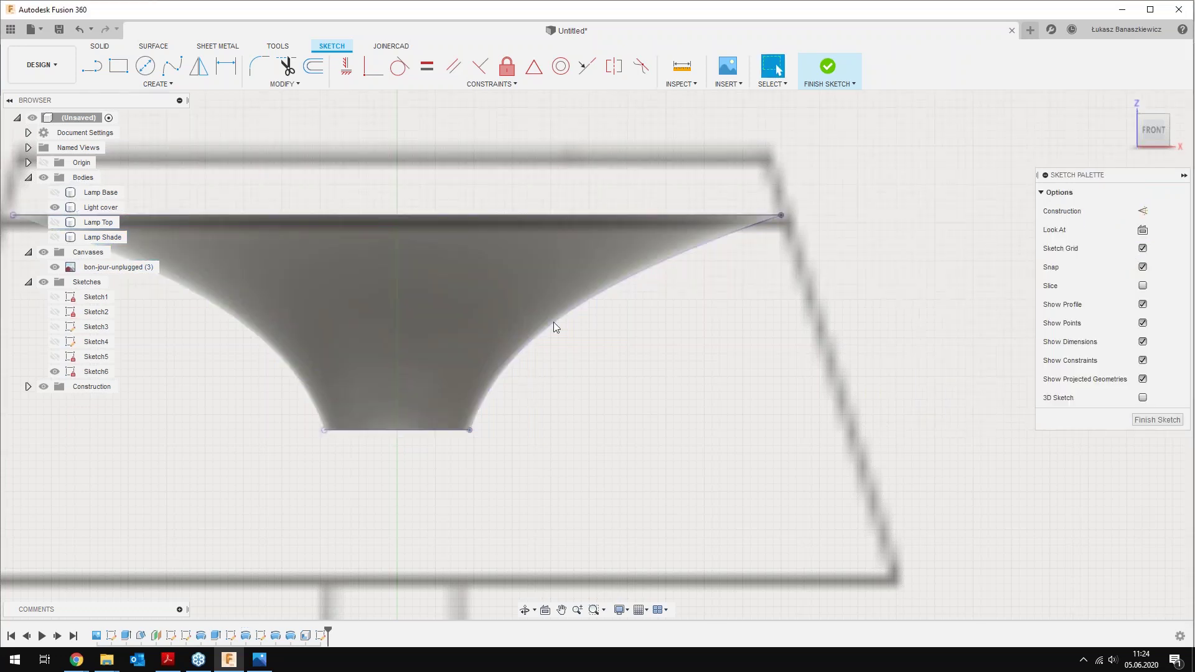
pyautogui.click(752, 230)
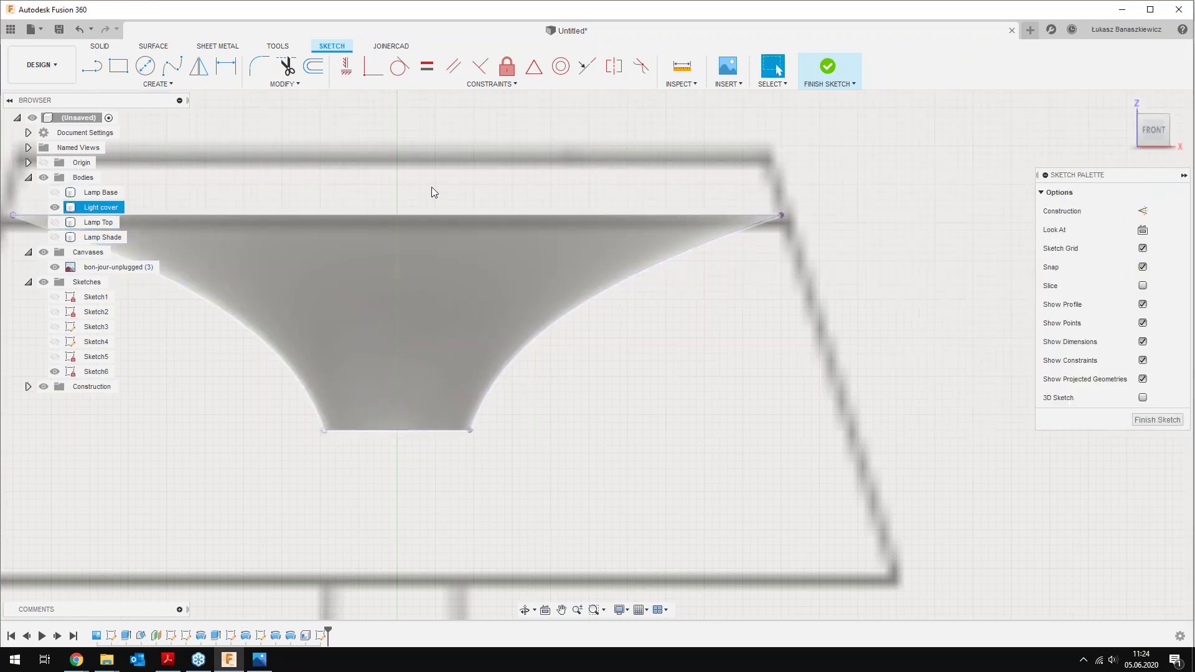
pyautogui.click(514, 195)
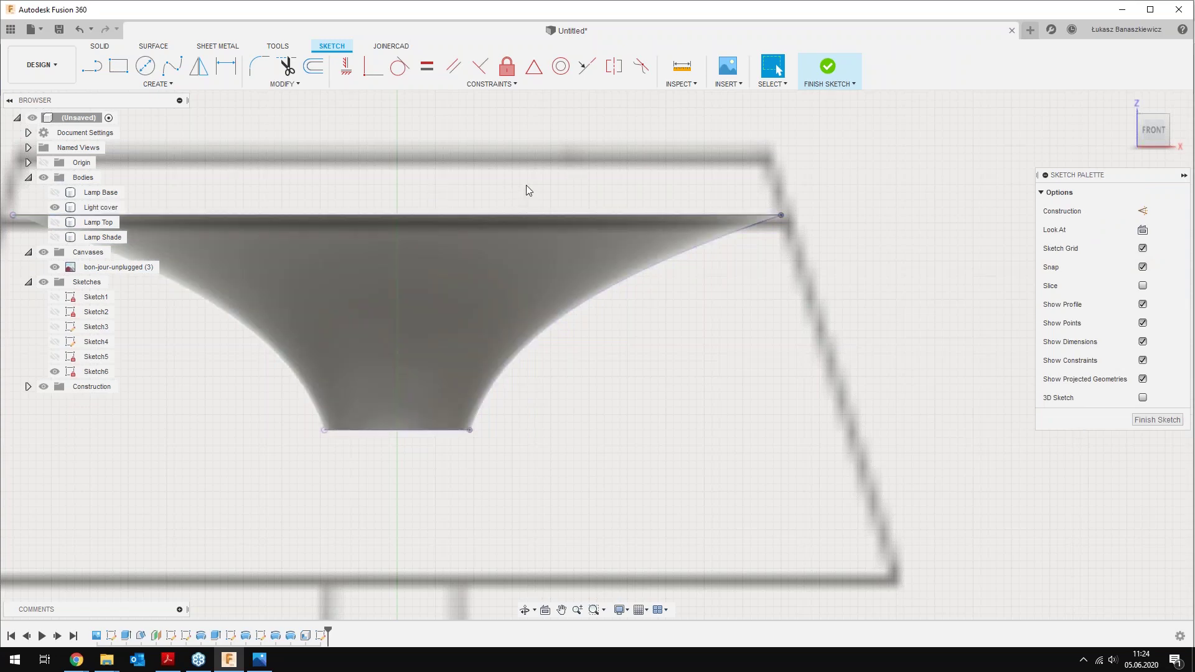
pyautogui.click(313, 66)
# Offset the cover's right-hand curved edge by 2.5 mm
pyautogui.click(595, 299)
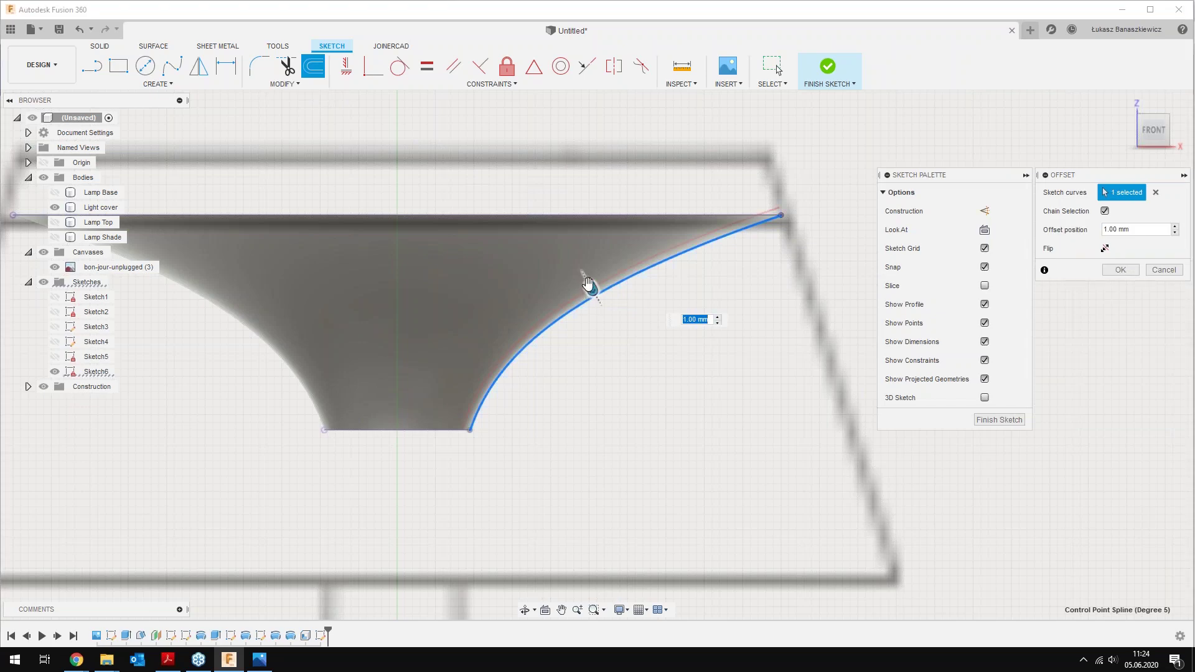
pyautogui.moveTo(578, 276); pyautogui.dragTo(581, 278)
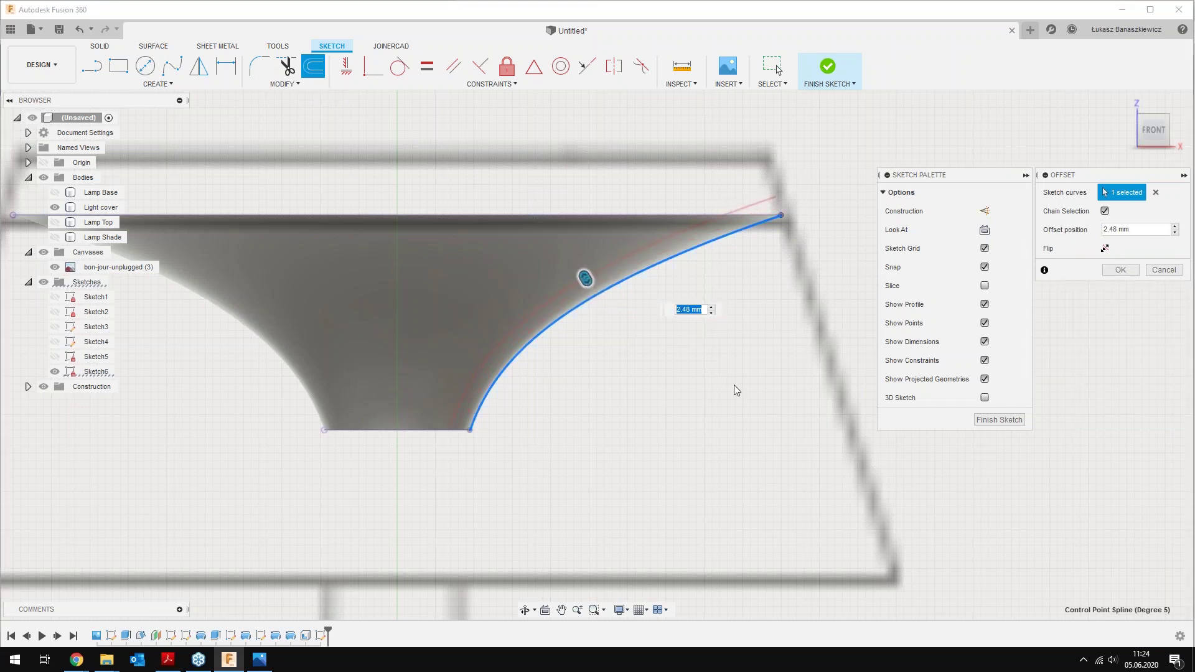
pyautogui.scroll(3, 484, 426)
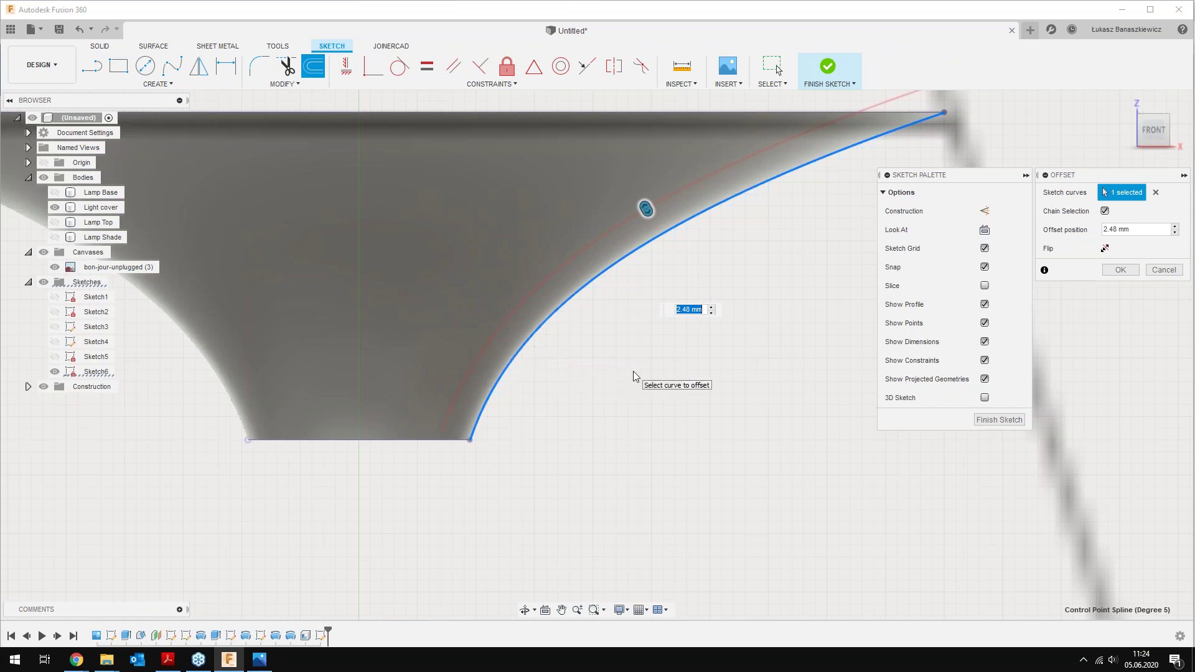
pyautogui.write('2,5')
pyautogui.click(1121, 269)
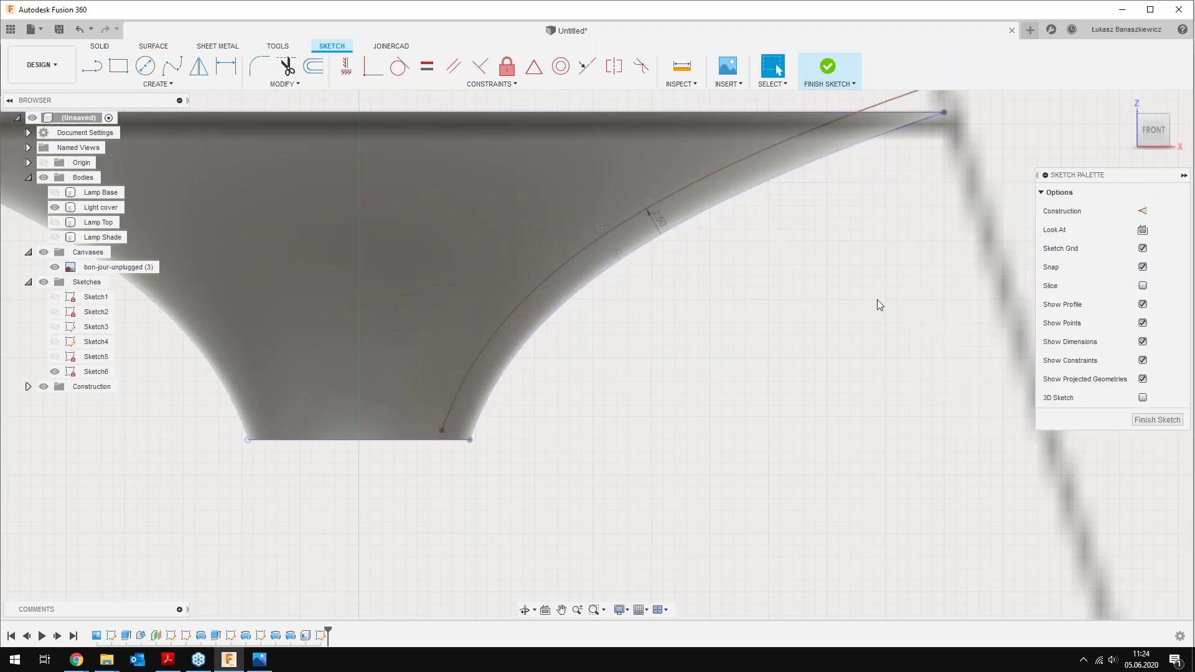
pyautogui.scroll(-2, 708, 334)
pyautogui.moveTo(708, 334)
pyautogui.mouseDown(button='middle')
pyautogui.moveTo(623, 334)
pyautogui.moveTo(647, 301)
pyautogui.mouseUp(button='middle')
# Draw a vertical centre line from the top edge to the bottom edge midpoint
pyautogui.press('l')
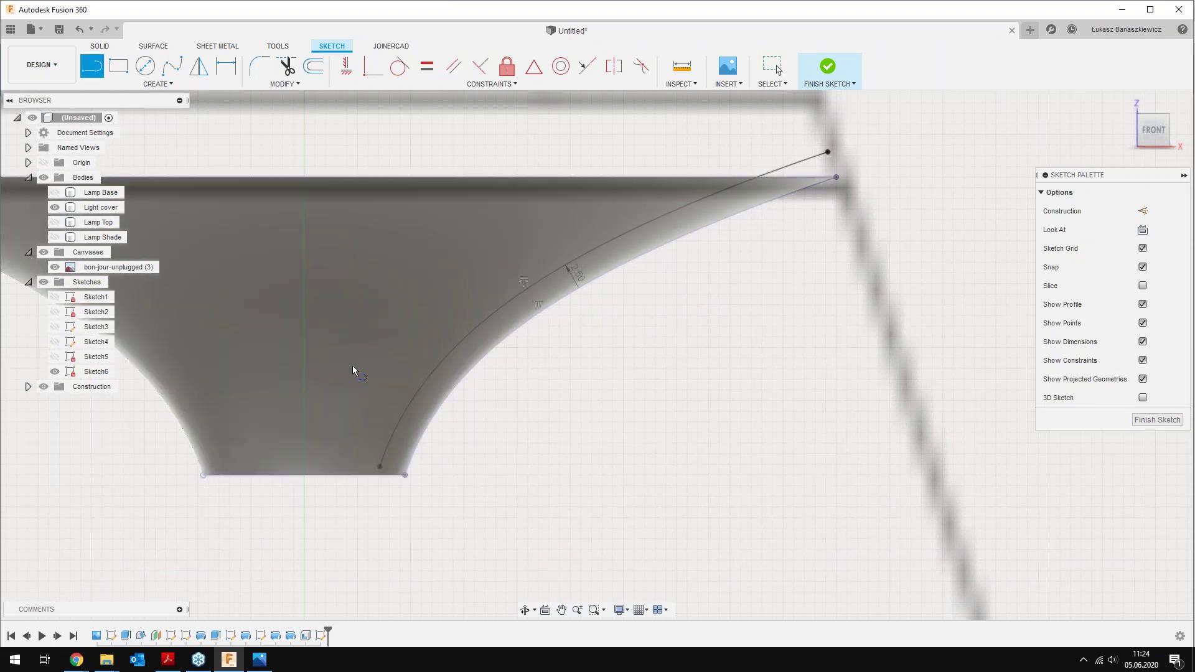
pyautogui.click(303, 178)
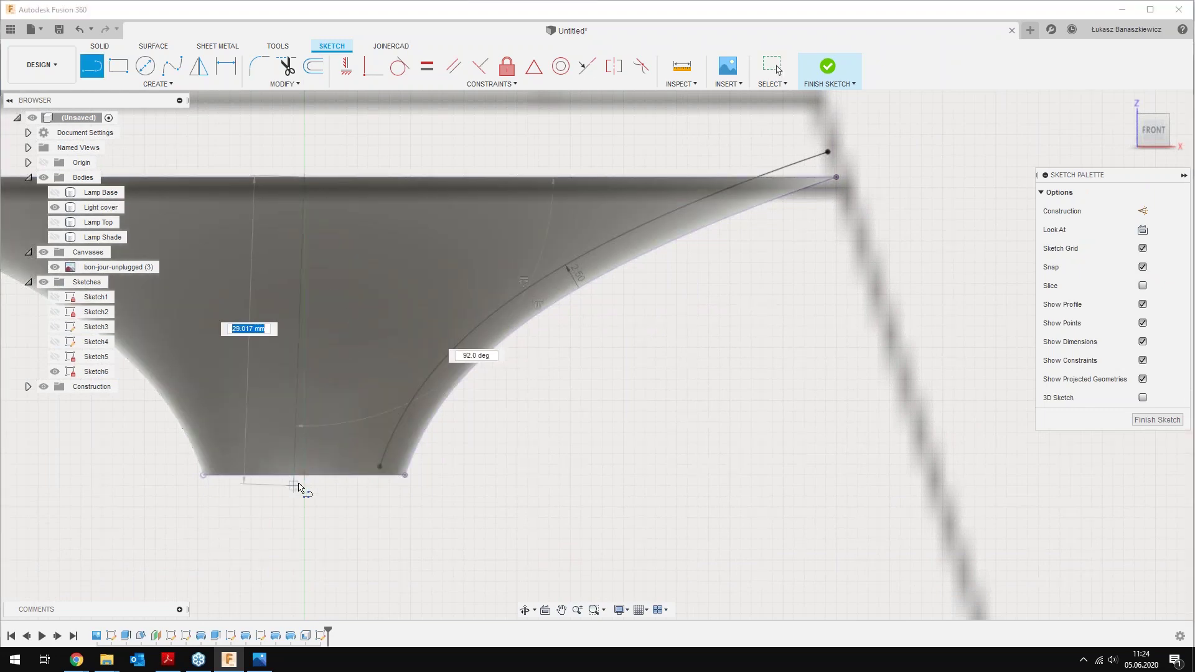
pyautogui.doubleClick(304, 475)
pyautogui.press('Escape')
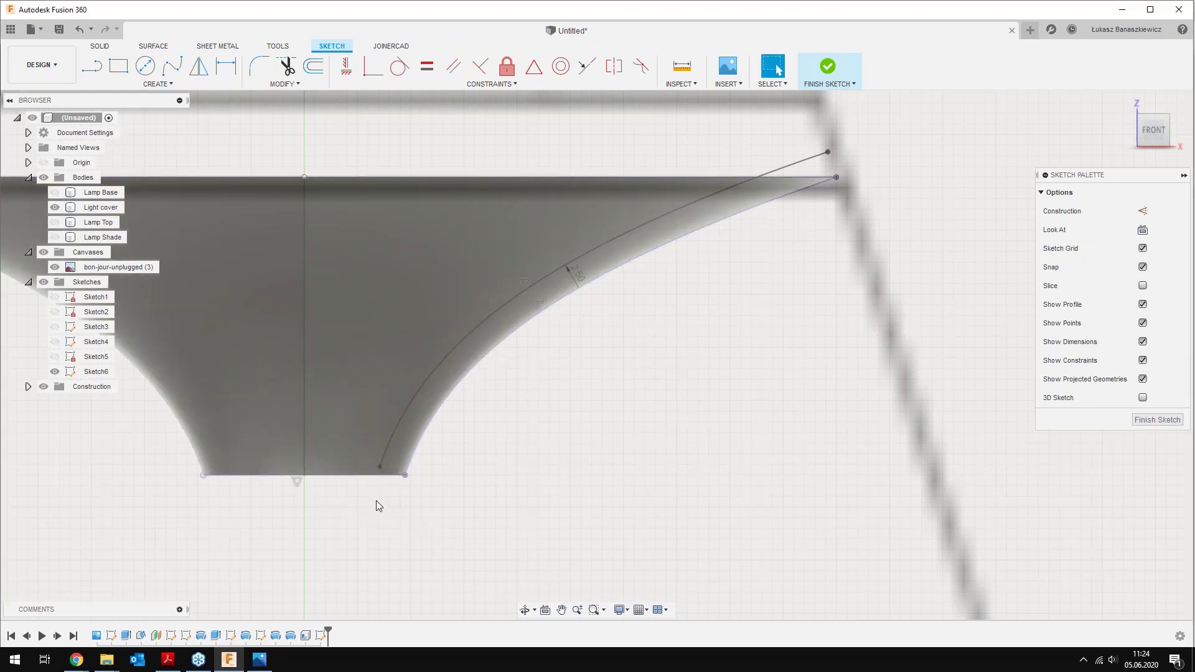
pyautogui.click(386, 472)
# Trim the excess top segment, extend the offset curve to the bottom line, and finish the sketch
pyautogui.click(323, 164)
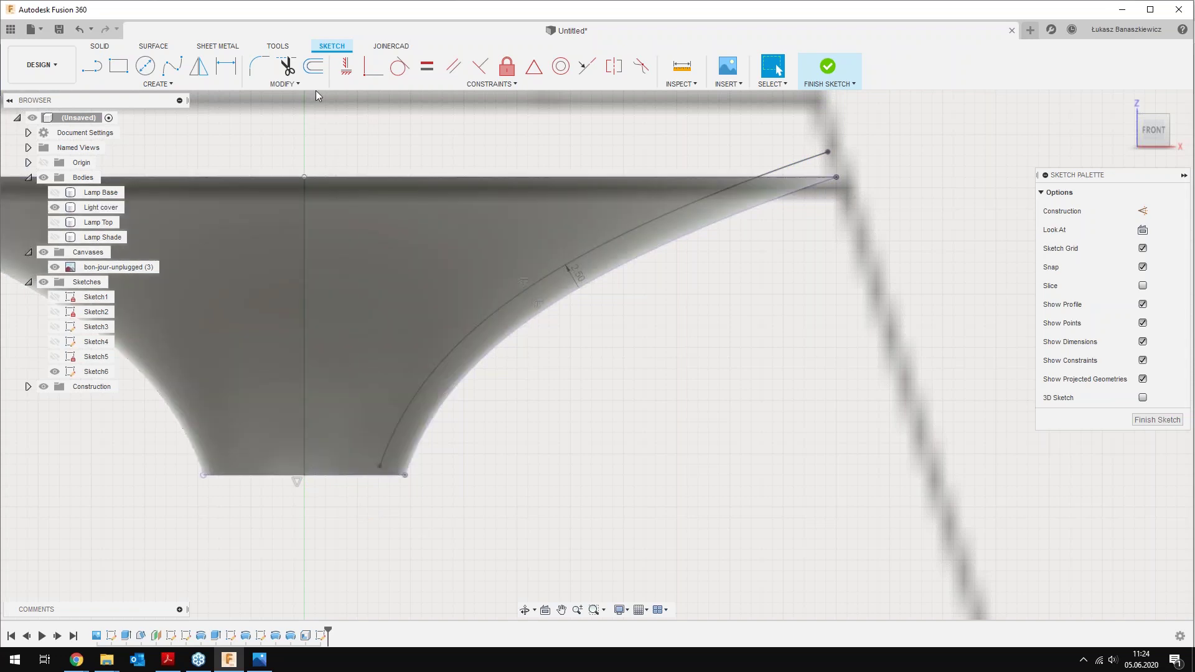
pyautogui.click(286, 65)
pyautogui.click(802, 165)
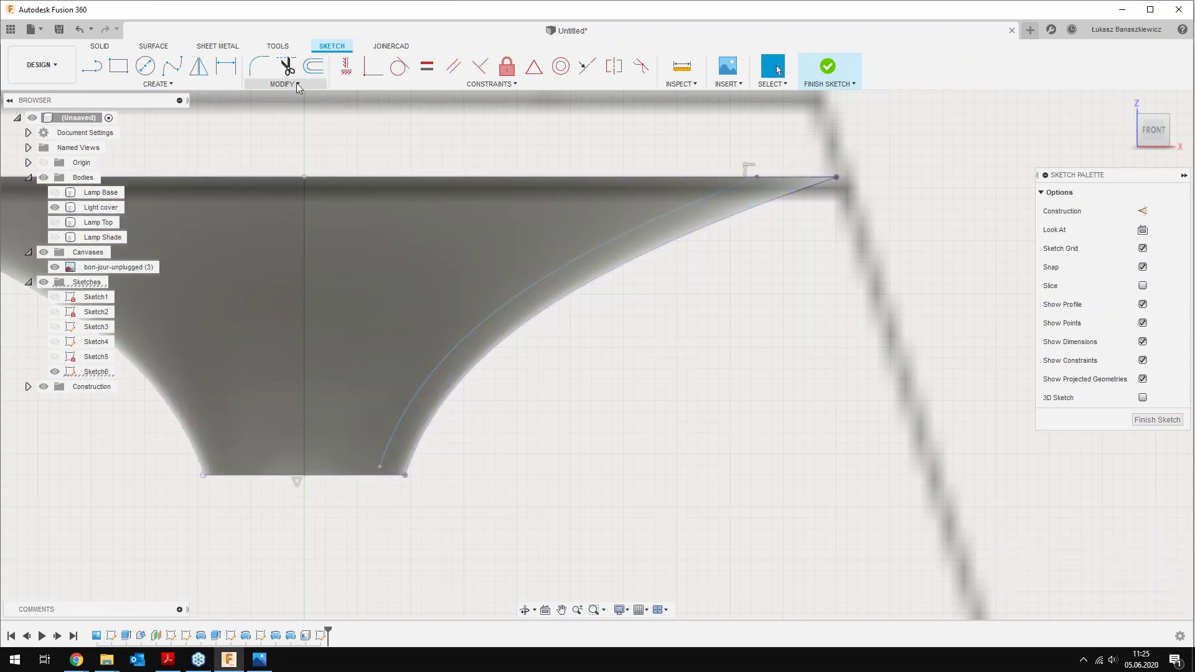
pyautogui.click(285, 83)
pyautogui.click(287, 135)
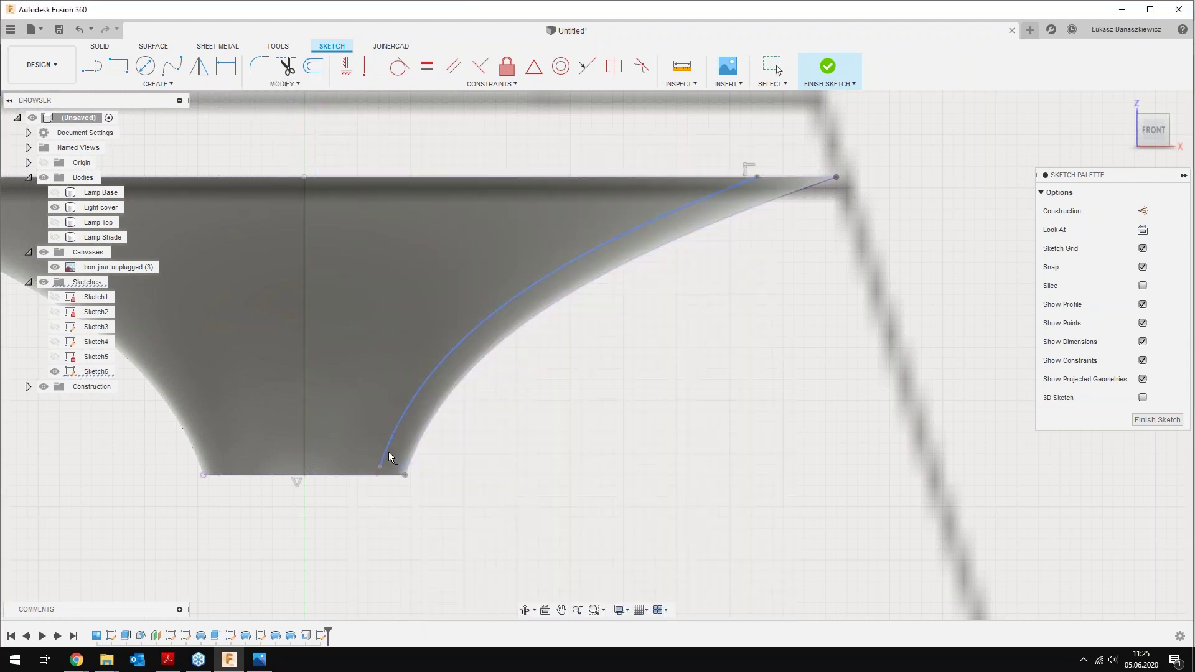
pyautogui.click(389, 453)
pyautogui.press('Escape')
pyautogui.click(417, 343)
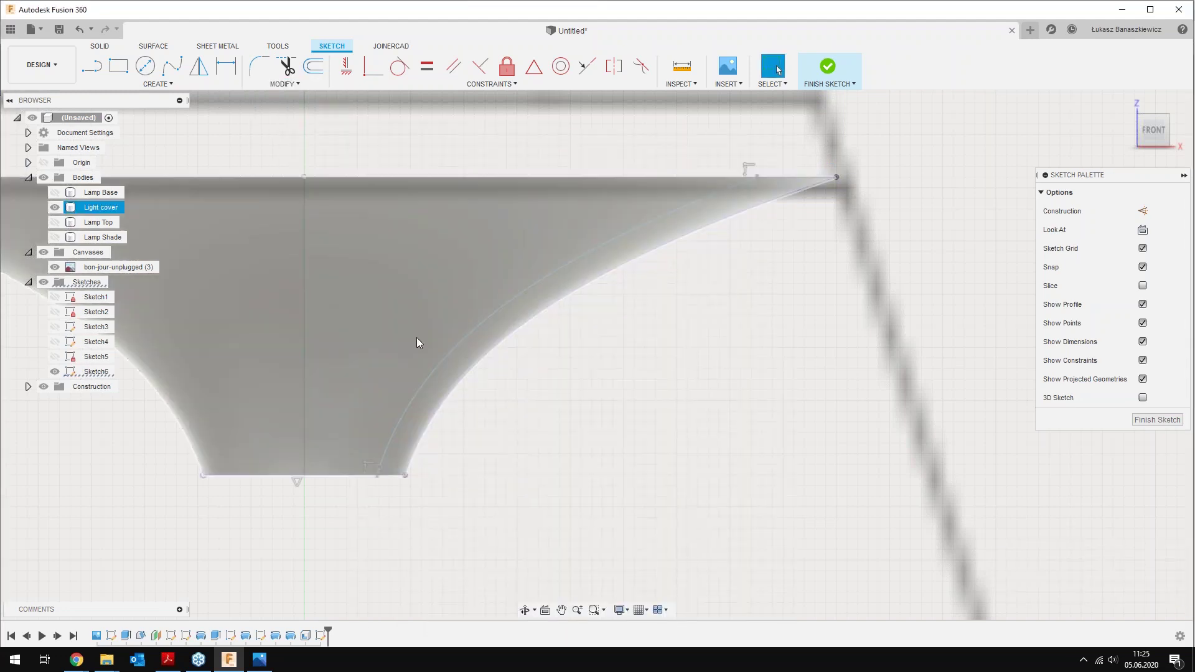
pyautogui.click(828, 67)
# Hide the Light cover and select the Sketch6 profile inside it
pyautogui.scroll(-1, 677, 368)
pyautogui.scroll(-2, 677, 373)
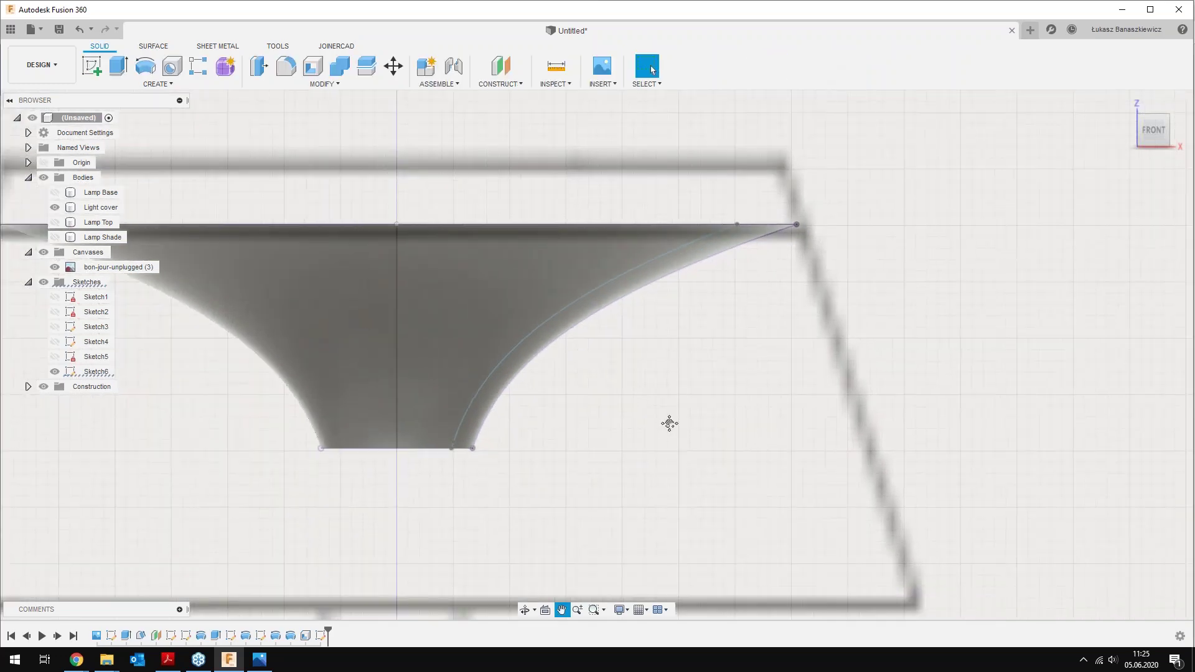
pyautogui.click(561, 286)
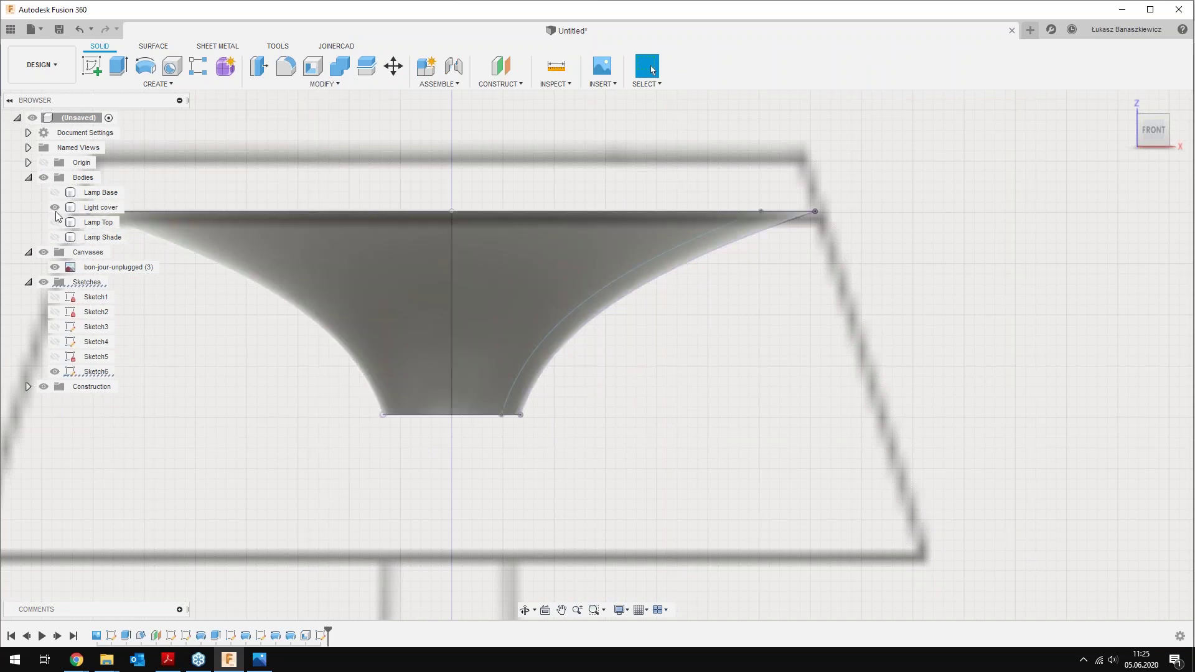
pyautogui.click(55, 207)
pyautogui.click(510, 292)
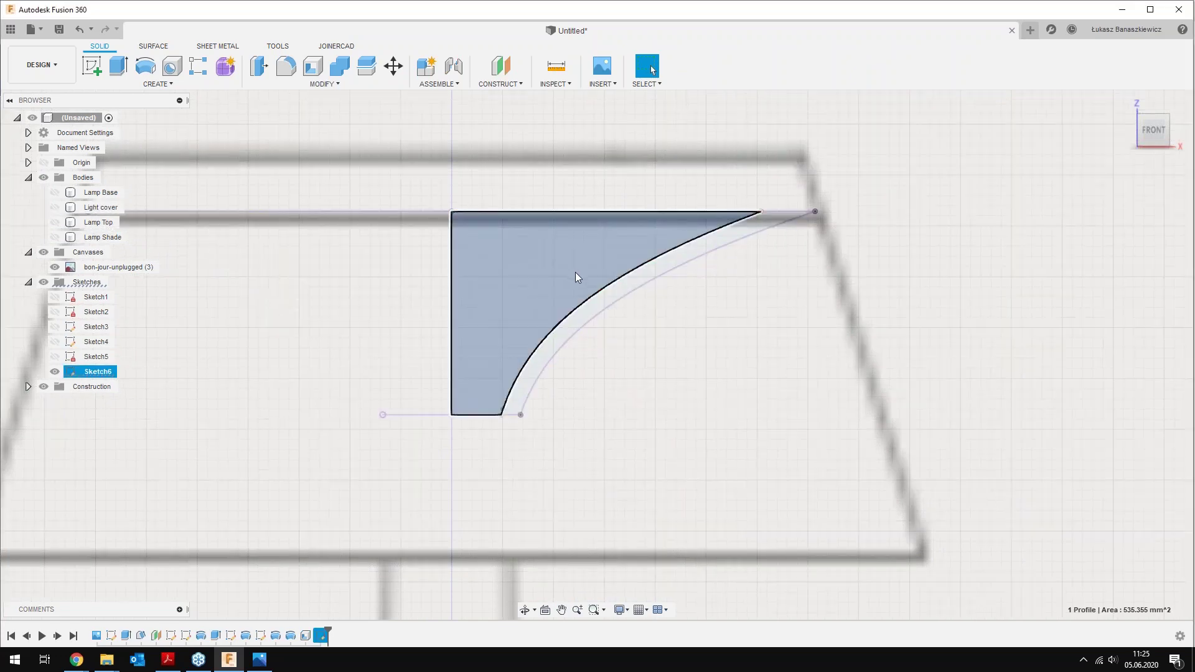
# Revolve the profile 360° around the centre line into new Body5
pyautogui.click(145, 65)
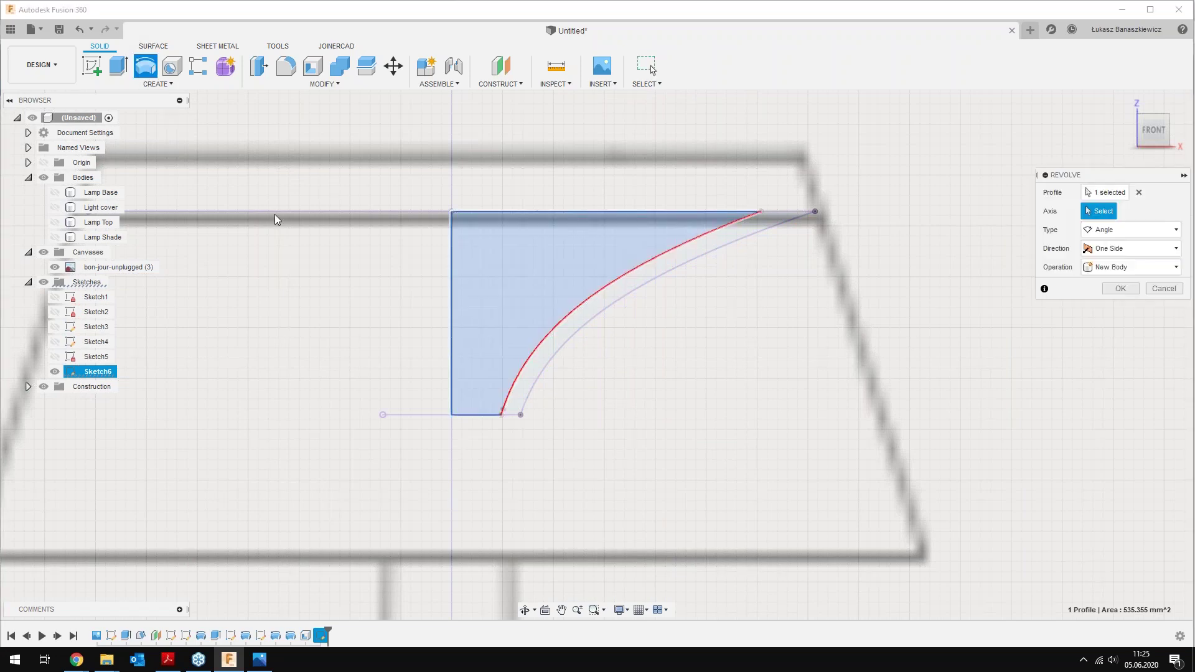
pyautogui.scroll(-3, 368, 297)
pyautogui.scroll(-3, 432, 359)
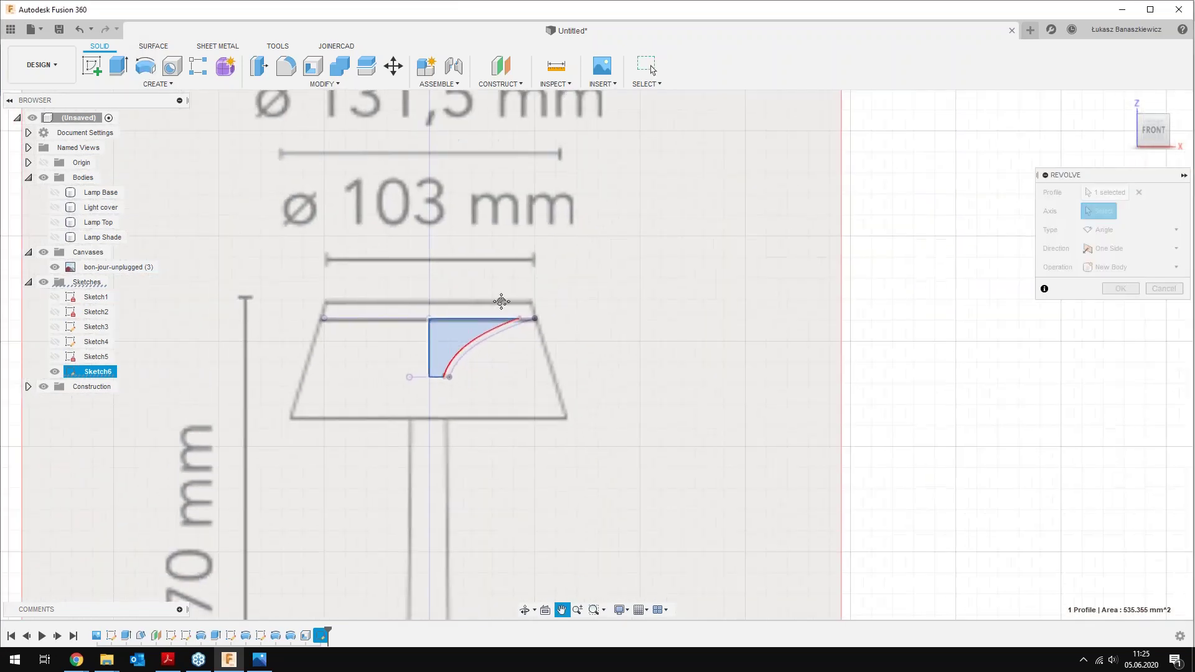
pyautogui.scroll(2, 509, 428)
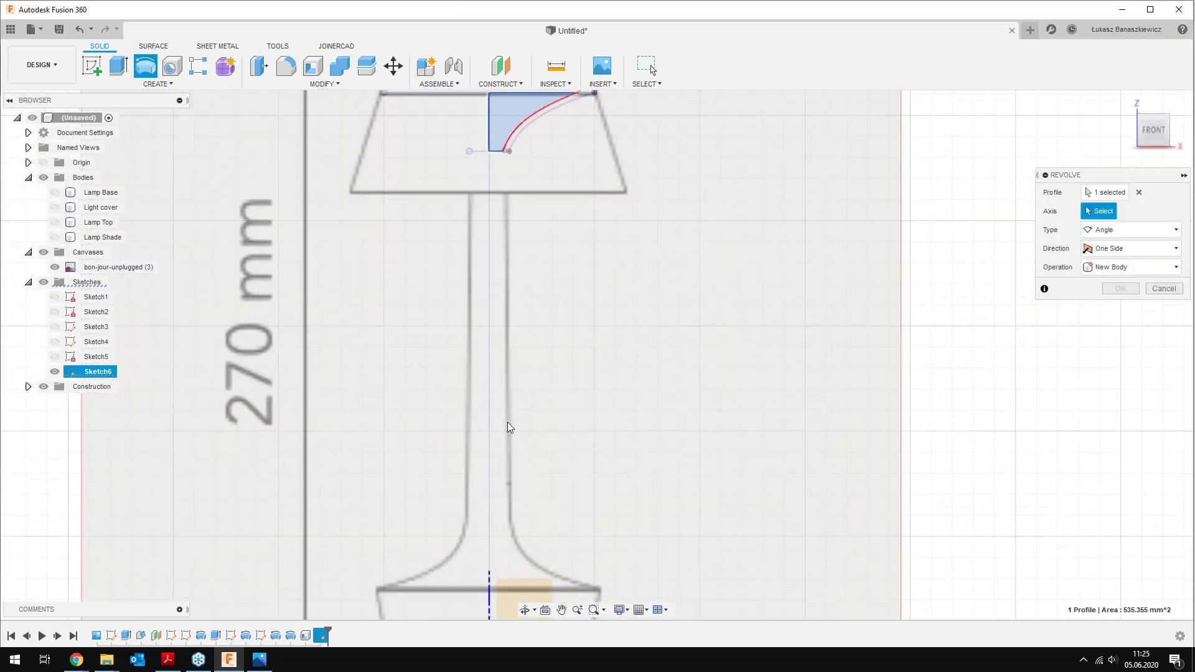
pyautogui.click(490, 585)
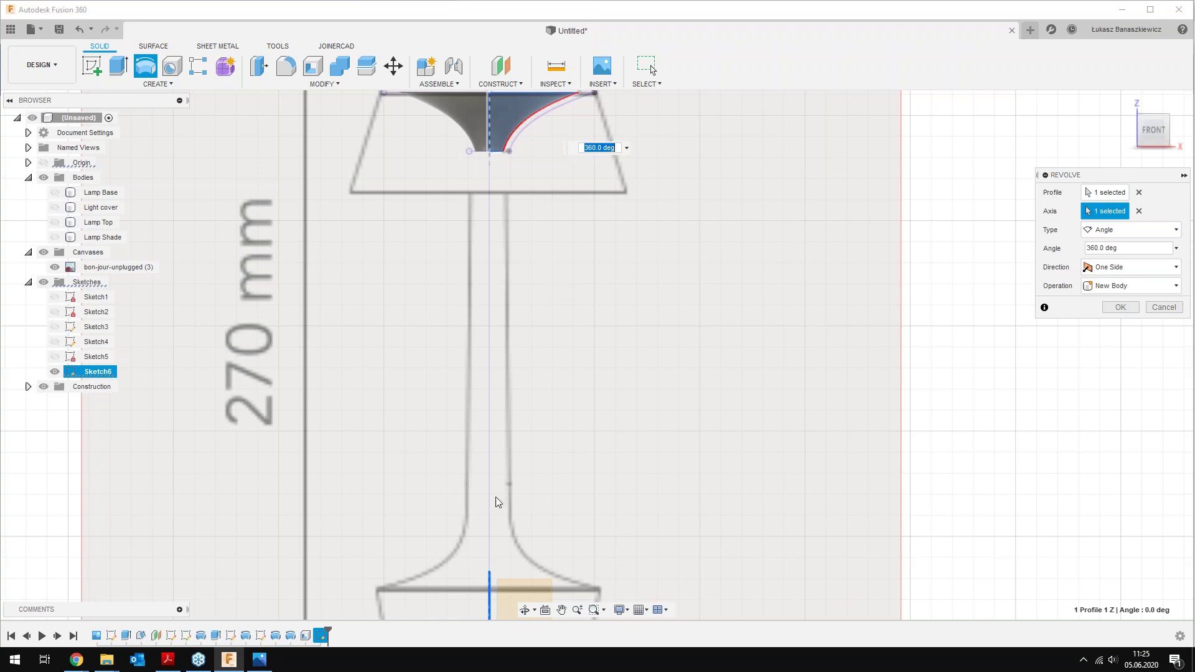
pyautogui.rightClick(473, 573)
pyautogui.click(542, 443)
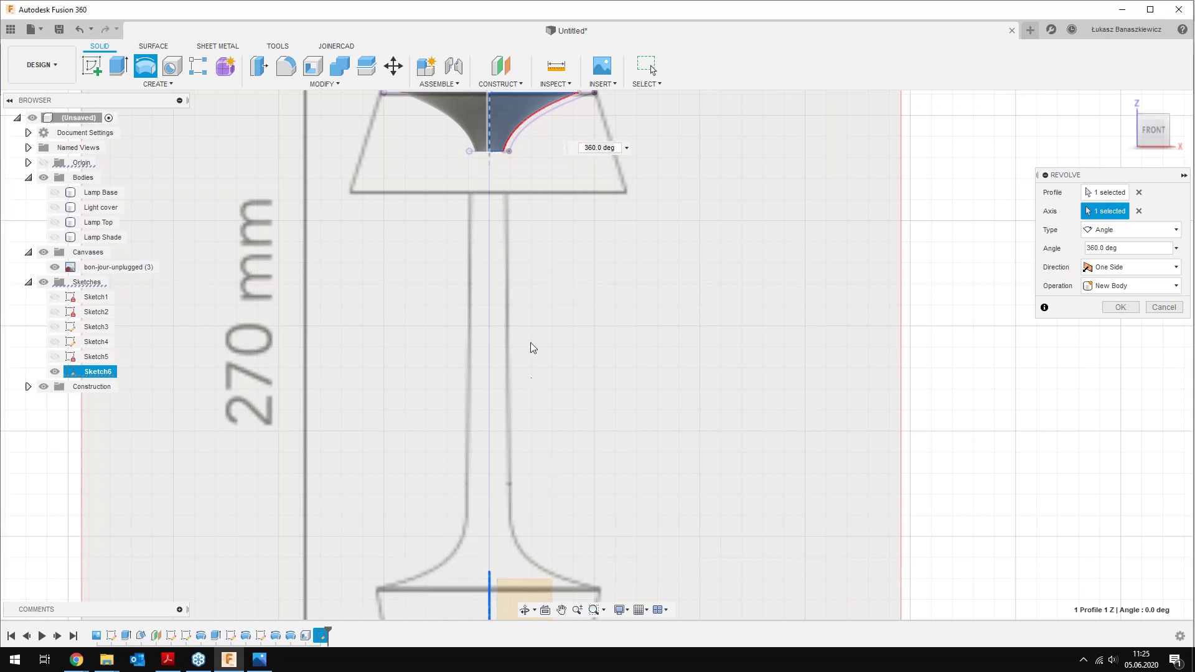
pyautogui.scroll(2, 552, 328)
pyautogui.scroll(2, 485, 195)
pyautogui.scroll(2, 509, 261)
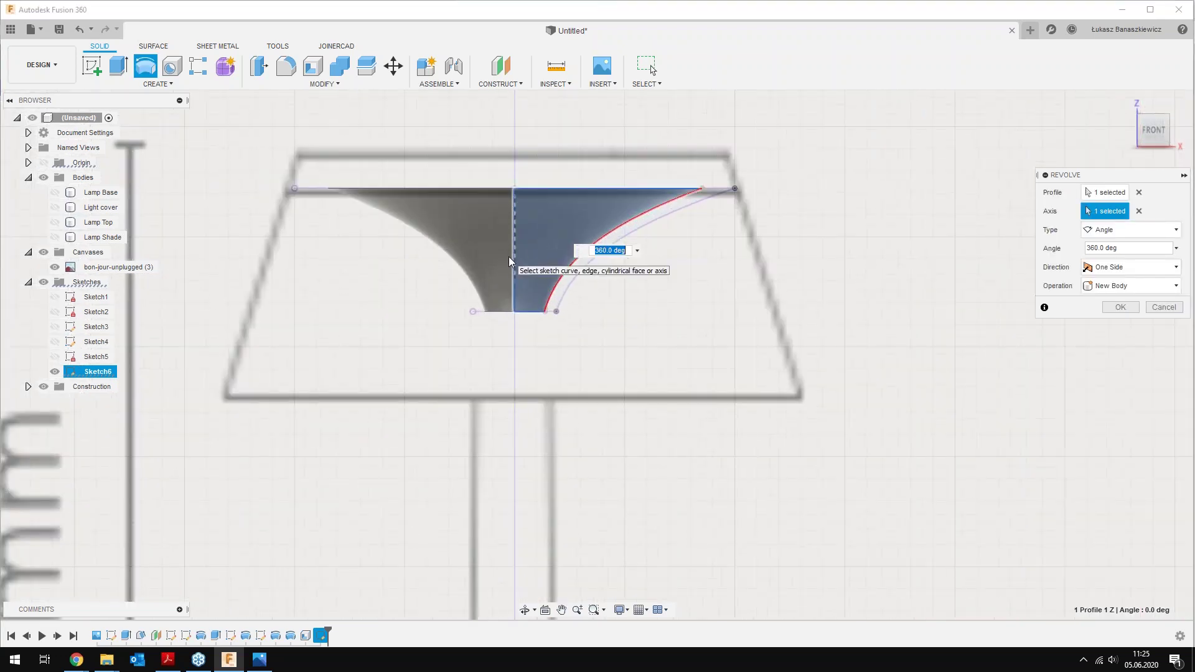
pyautogui.scroll(2, 510, 262)
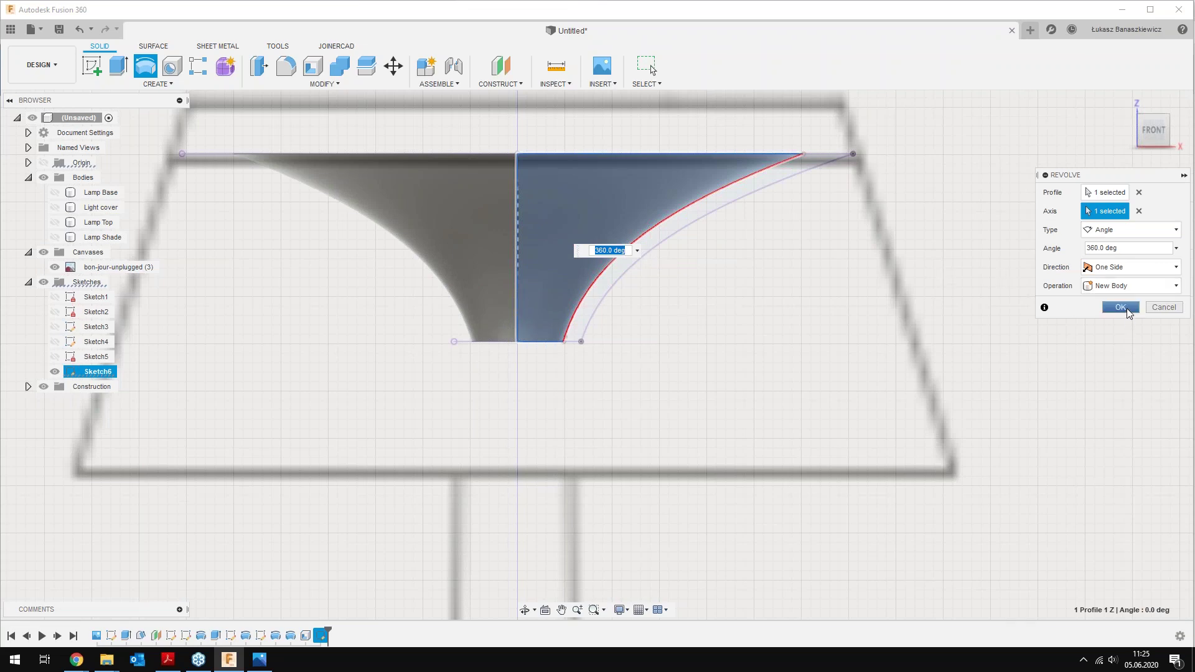
pyautogui.click(1121, 307)
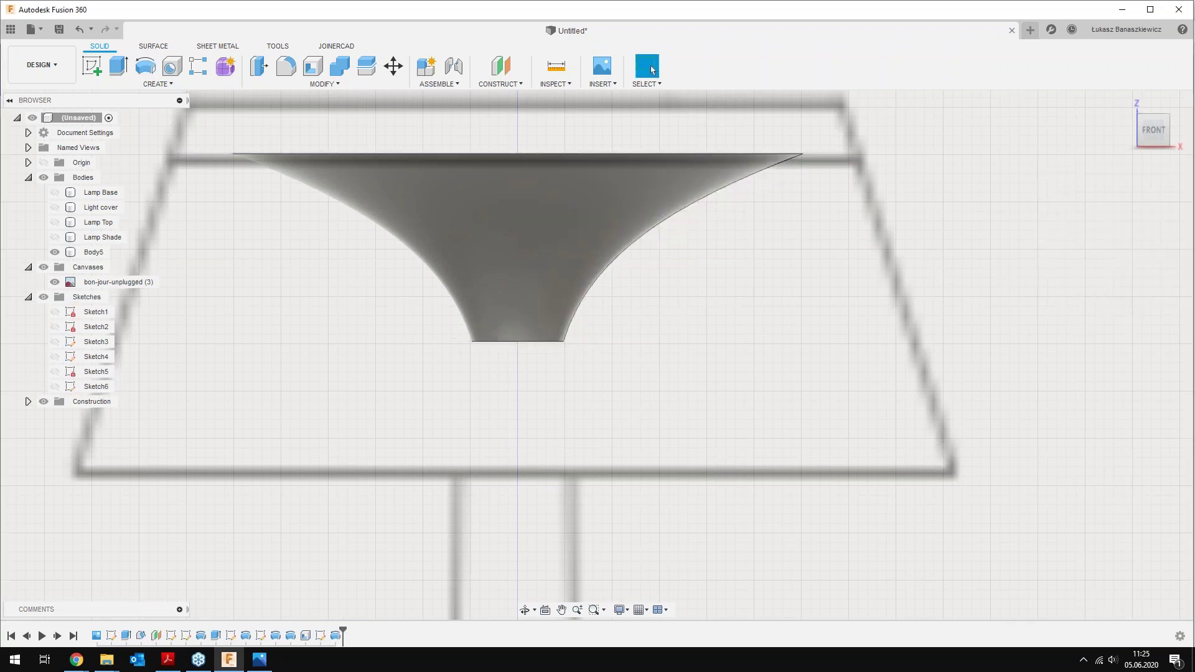
# Rename Body5 to 'Lamp Light'
pyautogui.doubleClick(93, 252)
pyautogui.write('Light')
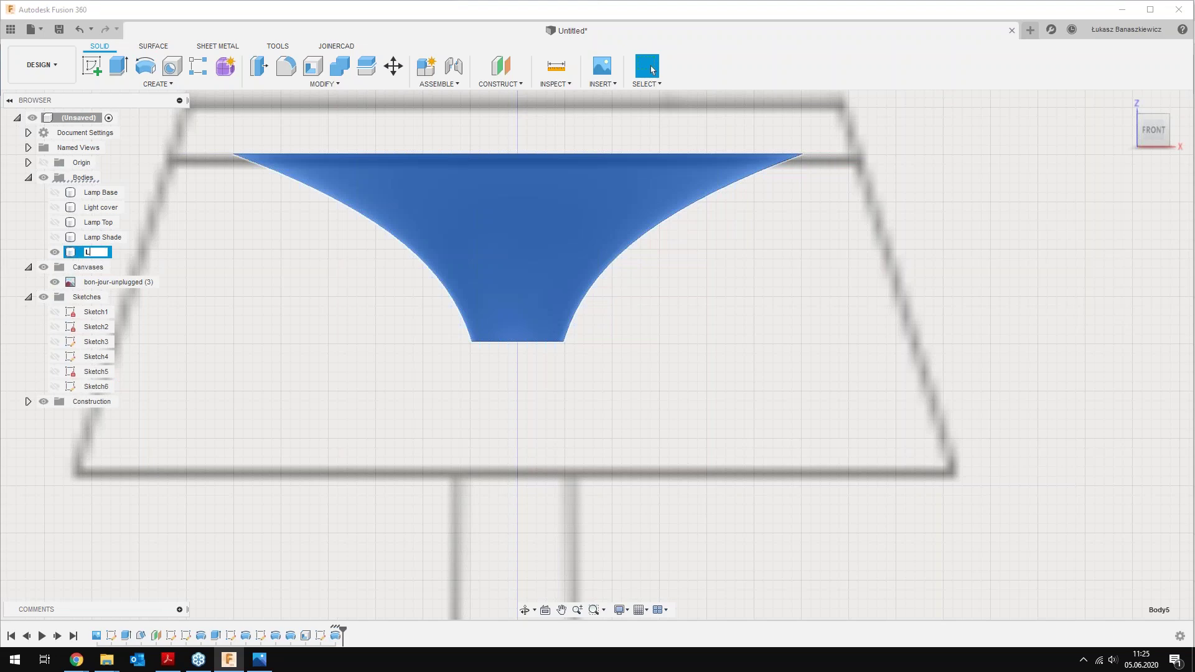
pyautogui.write(' Sour')
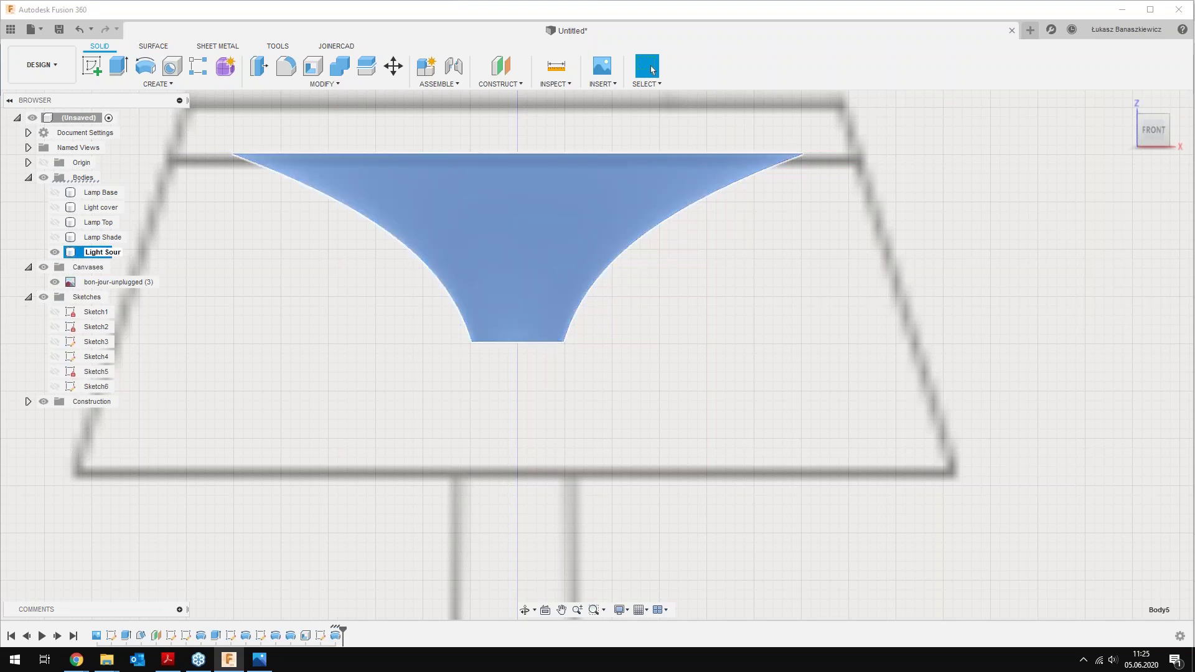
pyautogui.press('BackSpace')
pyautogui.write('Lamp')
pyautogui.press('Return')
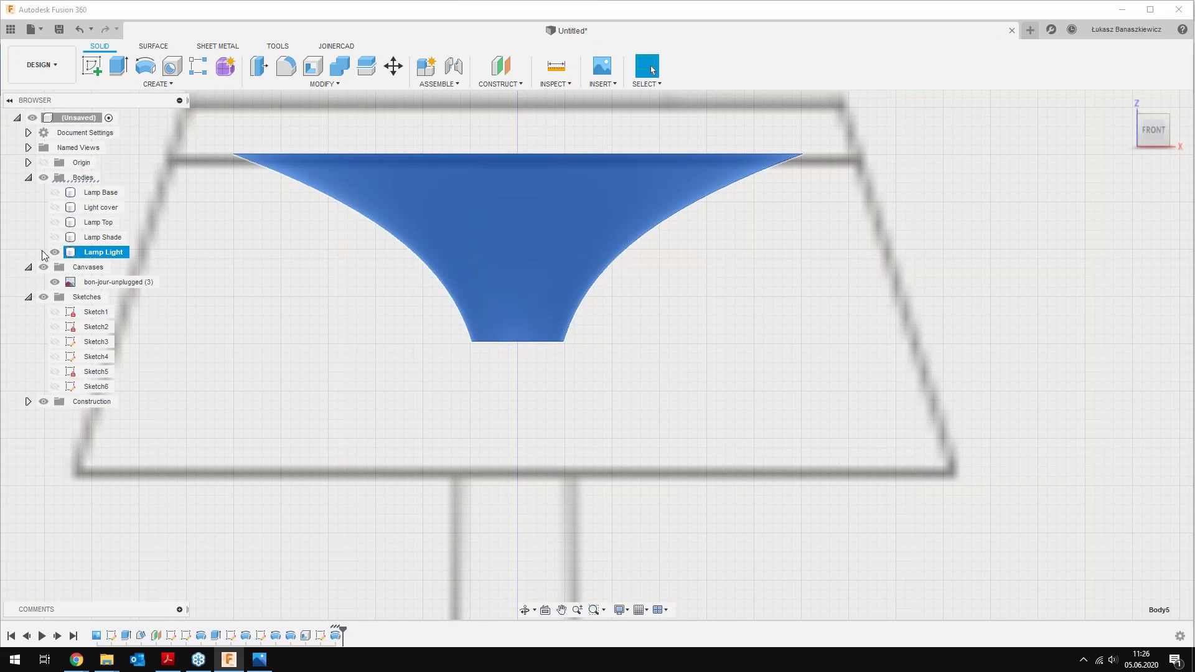
# Show the Light cover around Lamp Light and orbit to a 3D view
pyautogui.click(55, 238)
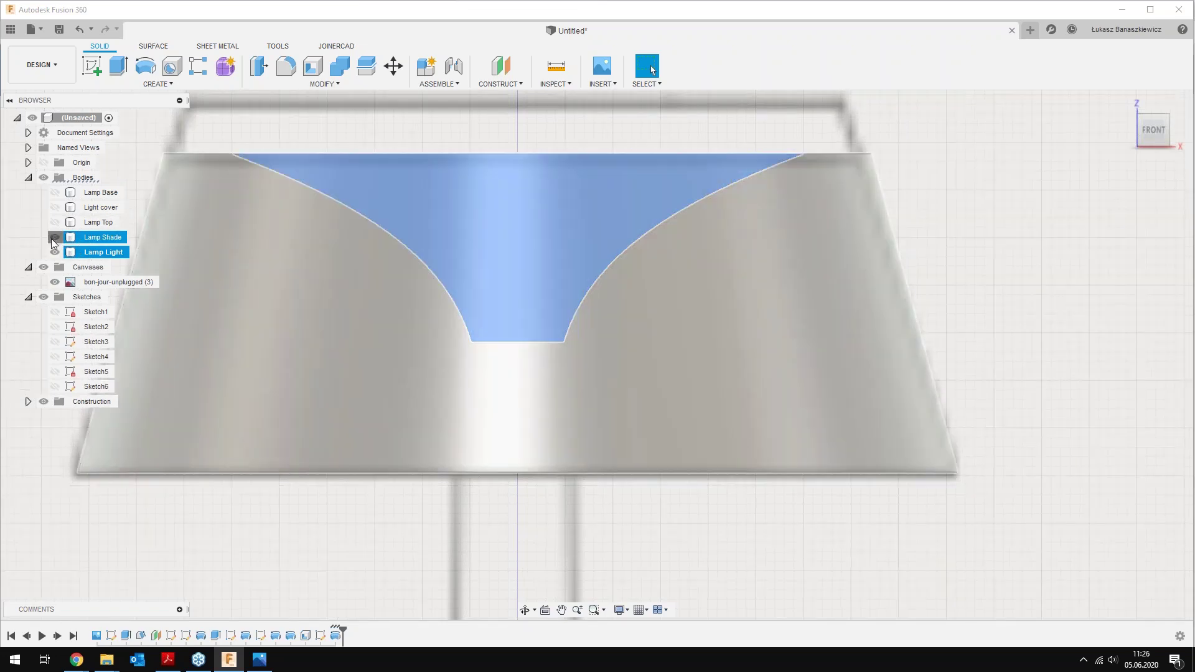
pyautogui.click(55, 237)
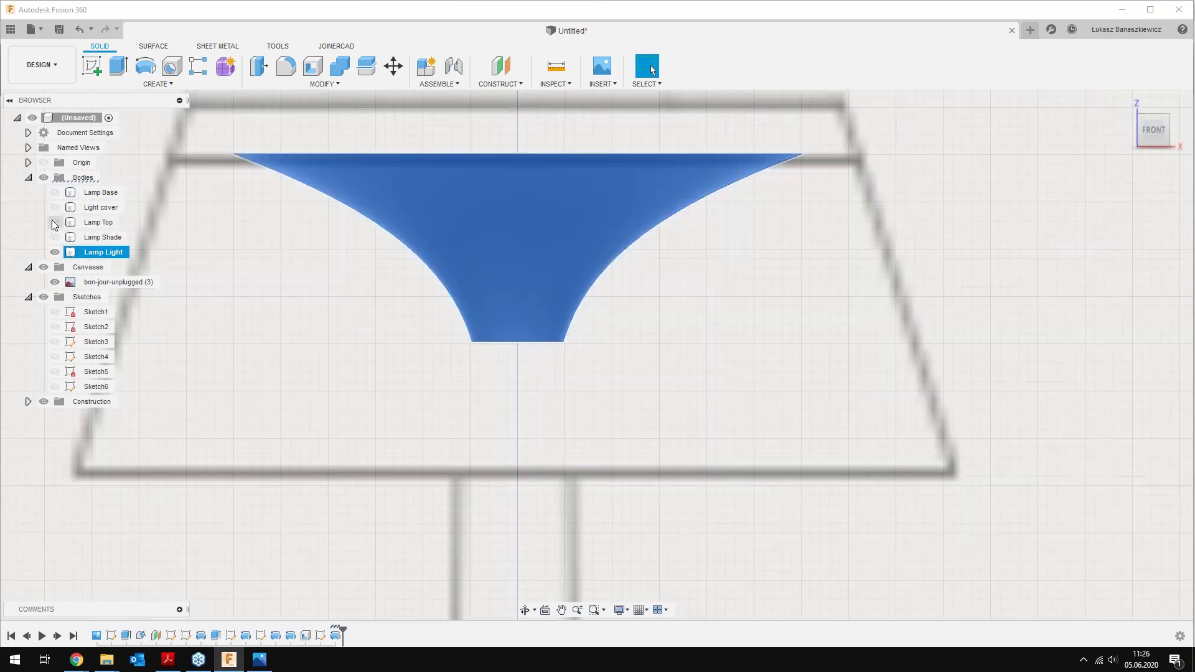
pyautogui.click(54, 222)
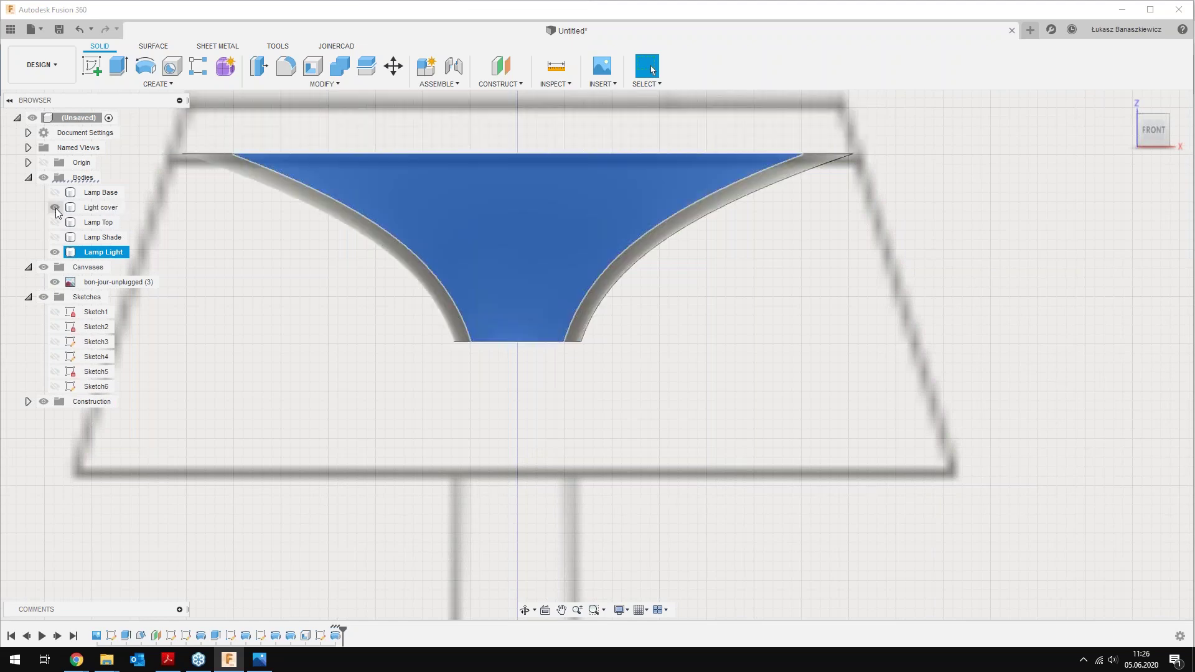
pyautogui.click(55, 207)
pyautogui.moveTo(632, 275)
pyautogui.keyDown('shift'); pyautogui.mouseDown(button='middle')
pyautogui.moveTo(640, 448)
pyautogui.moveTo(652, 424)
pyautogui.moveTo(480, 394)
pyautogui.mouseUp(button='middle'); pyautogui.keyUp('shift')
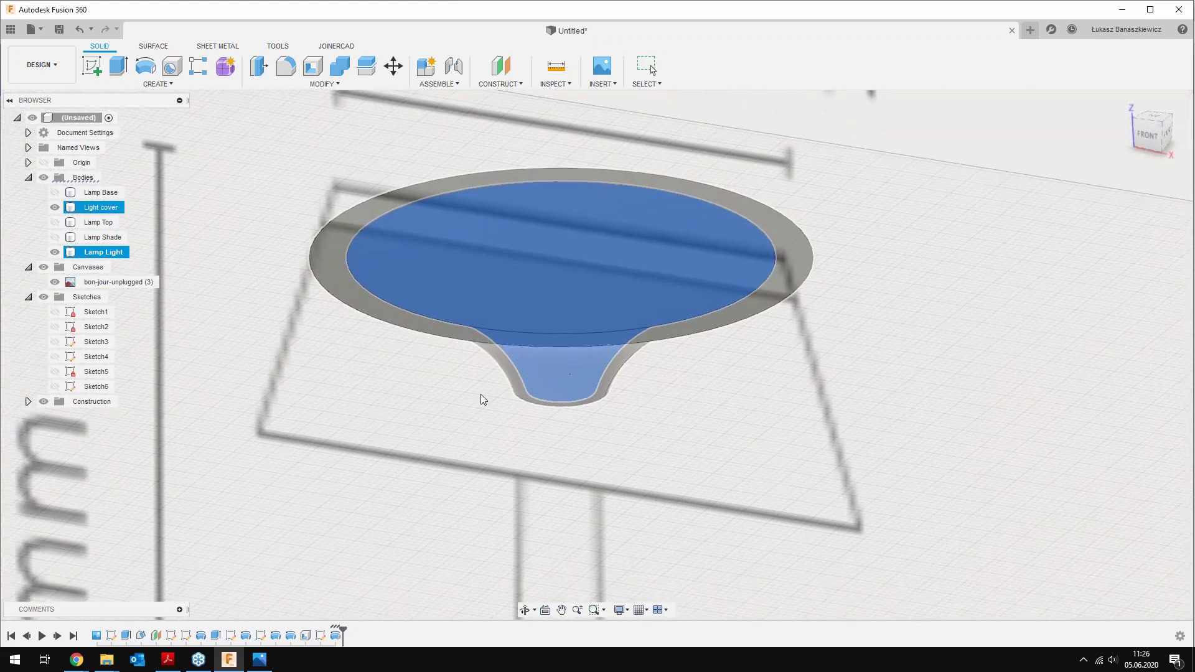
pyautogui.click(337, 271)
pyautogui.click(277, 229)
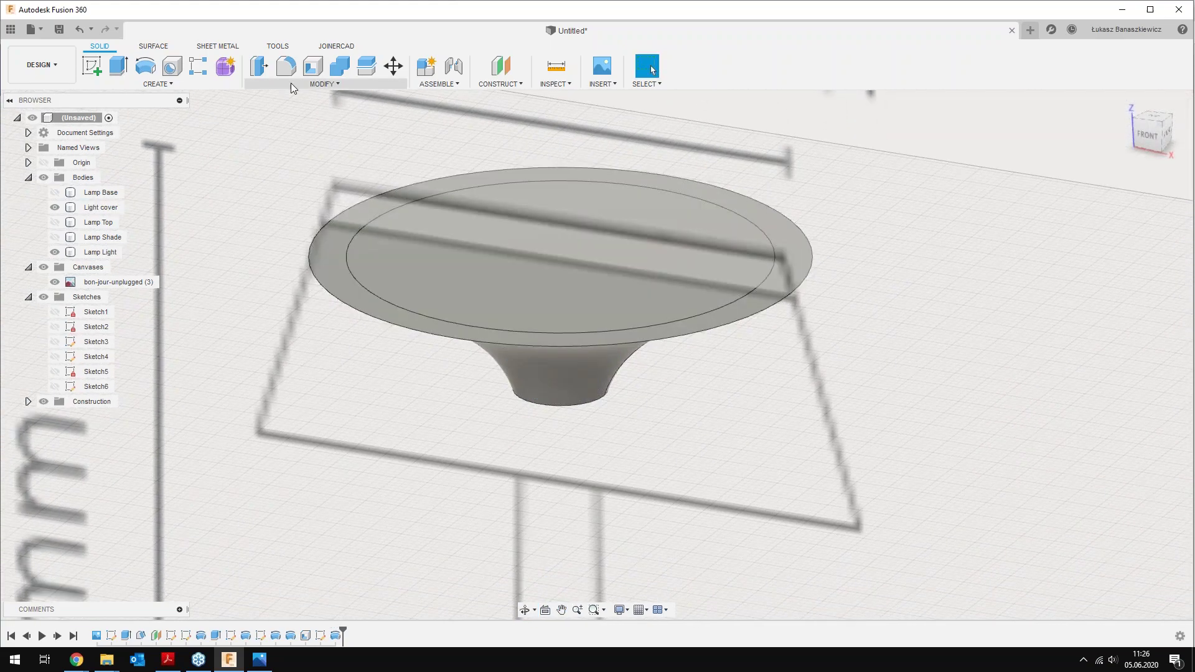
# Set up Combine: Light cover target, Lamp Light tool, Cut operation, Keep Tools on
pyautogui.click(344, 71)
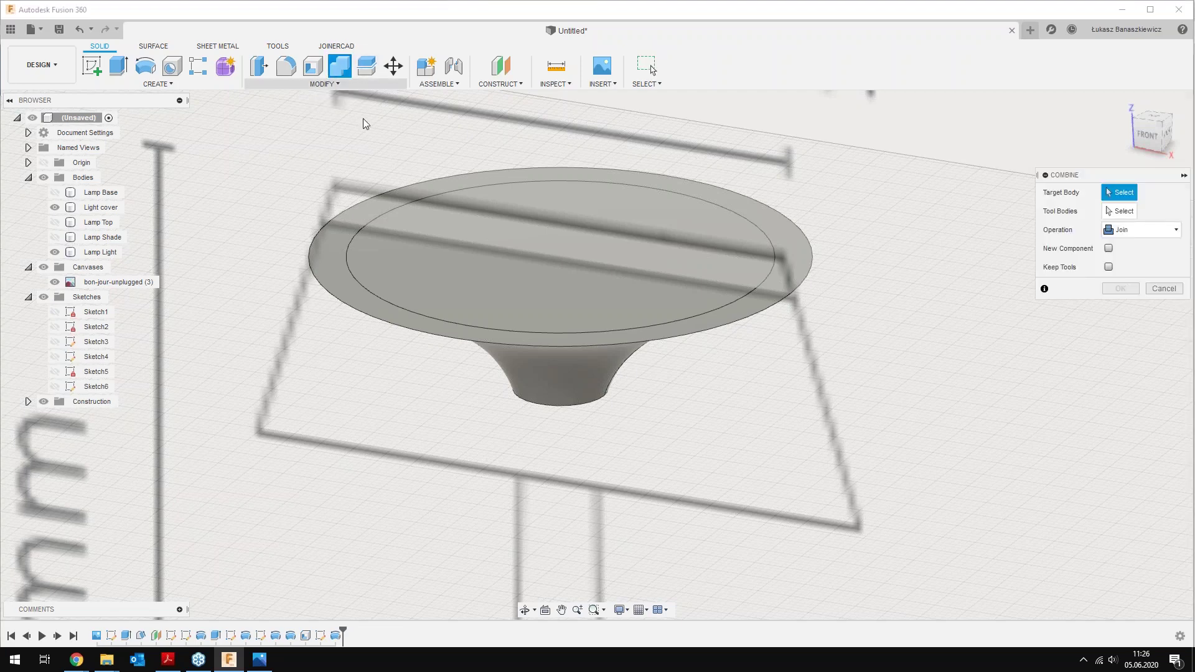
pyautogui.click(341, 266)
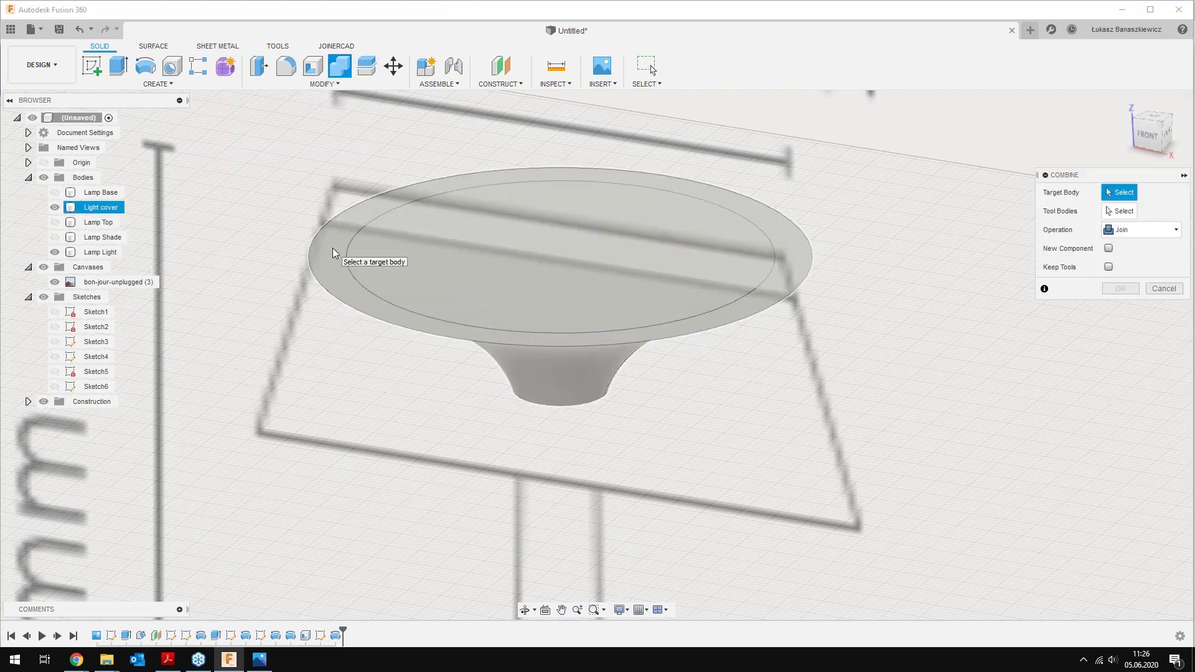
pyautogui.click(339, 257)
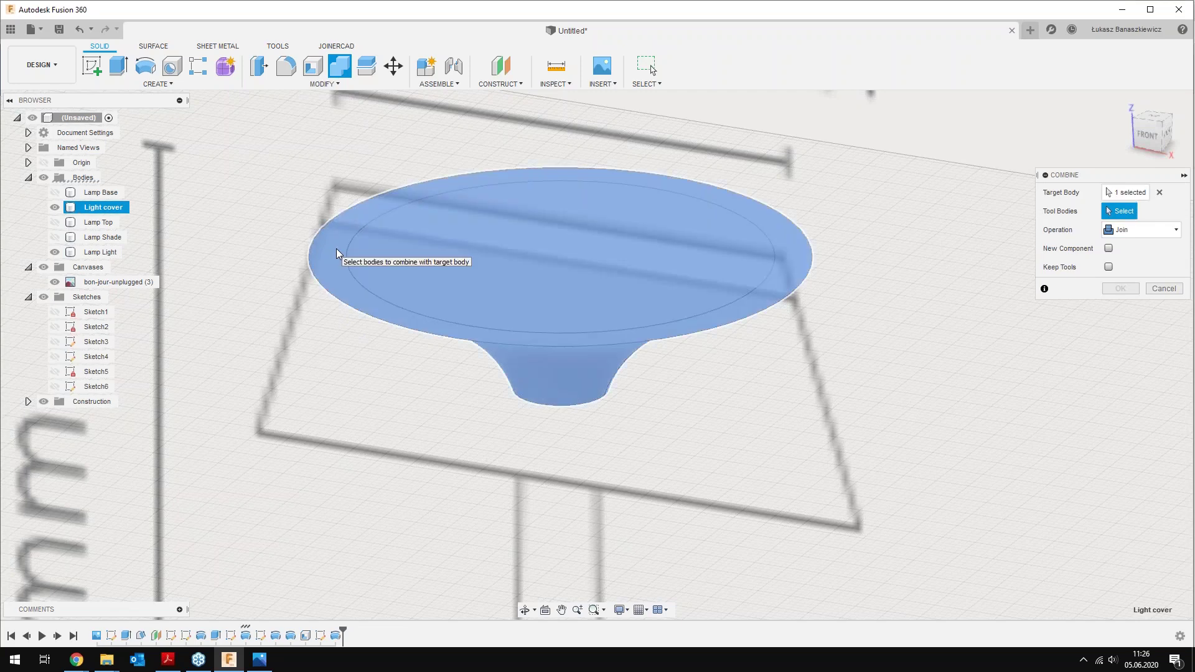
pyautogui.click(444, 261)
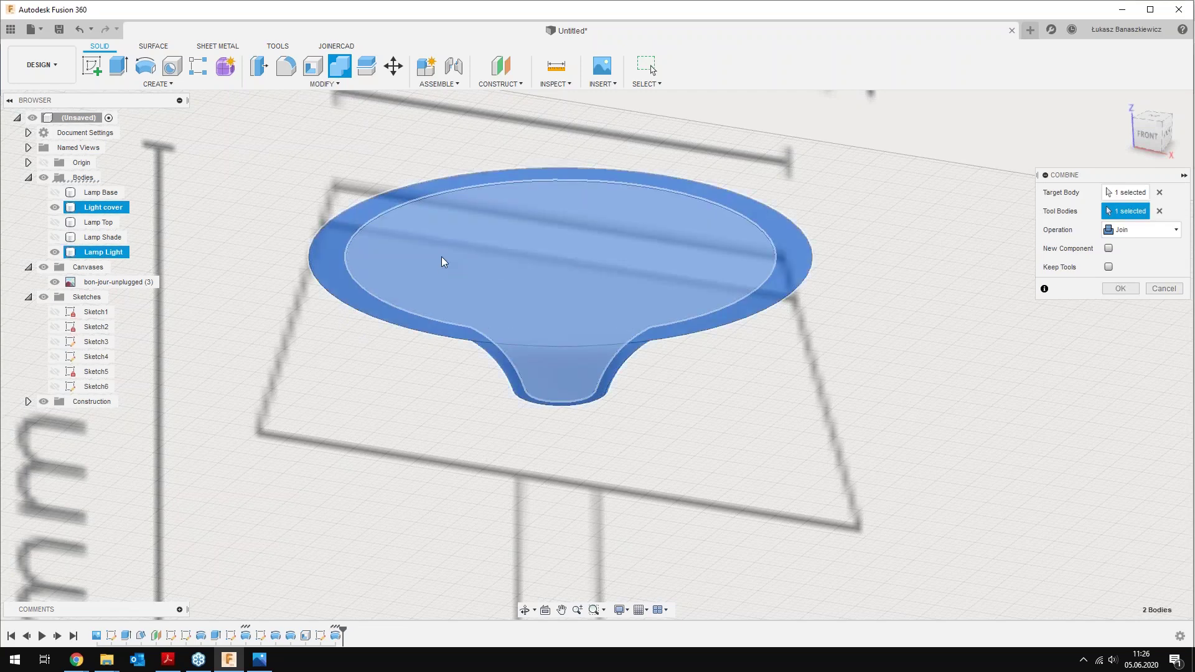
pyautogui.click(1141, 231)
pyautogui.click(1141, 272)
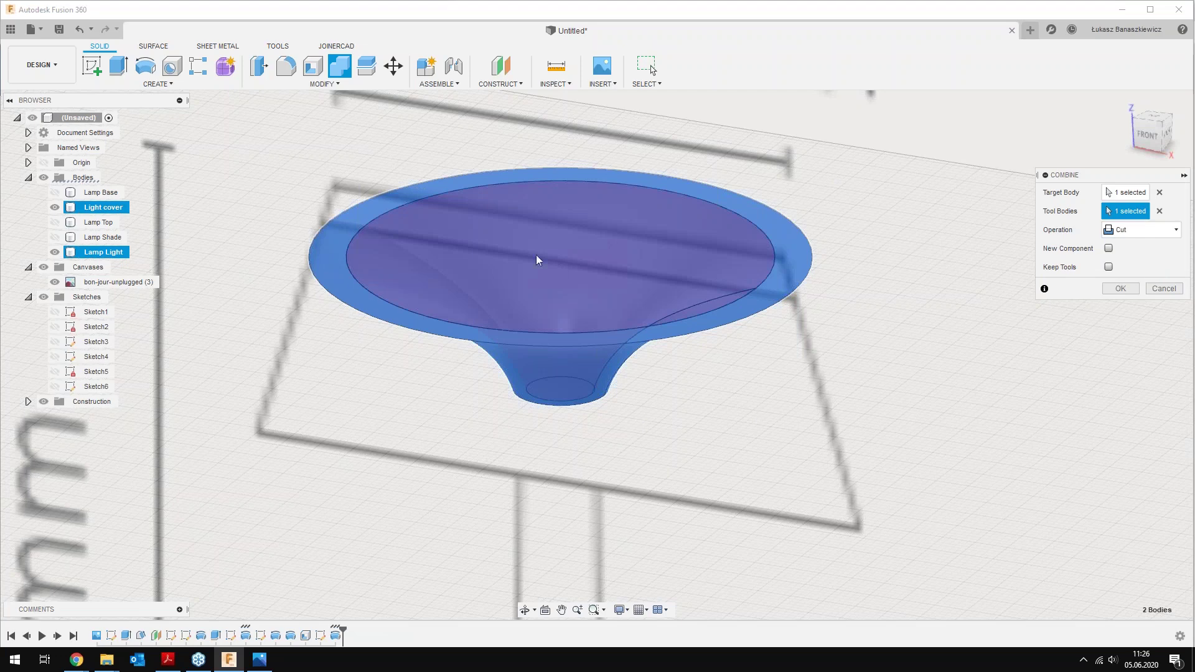
pyautogui.keyDown('shift'); pyautogui.moveTo(488, 276); pyautogui.dragTo(501, 265, button='middle'); pyautogui.keyUp('shift')
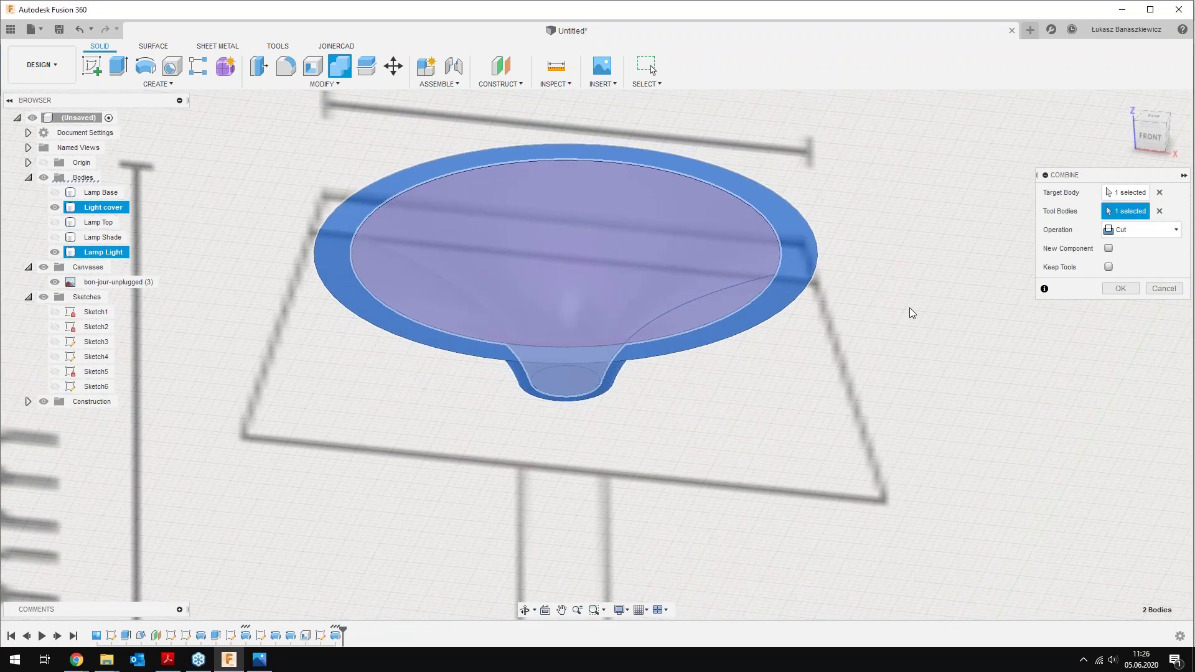
pyautogui.click(1109, 267)
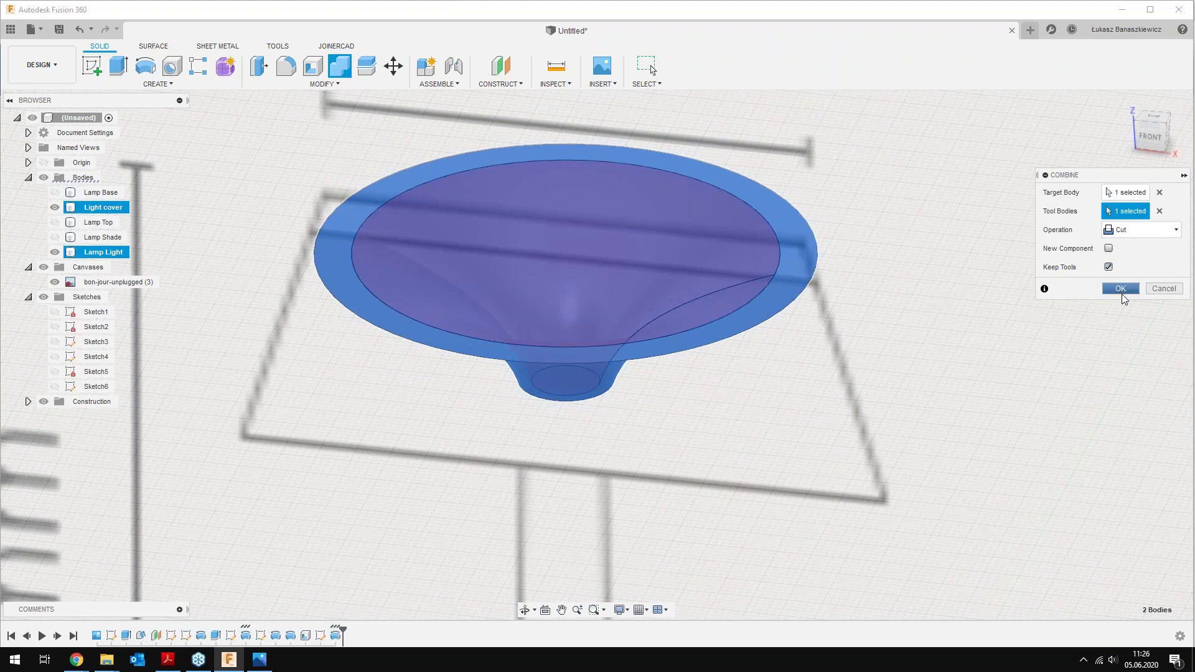
# Apply the cut, hide Lamp Light, and orbit to inspect the hollow Light cover
pyautogui.click(1121, 289)
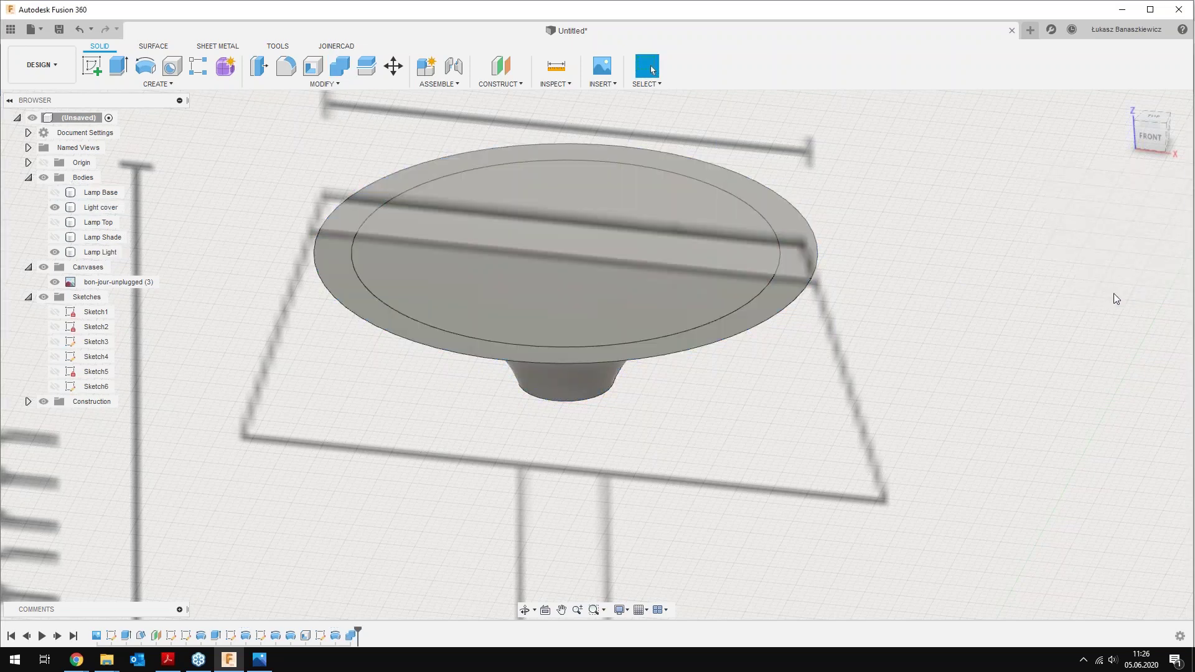
pyautogui.moveTo(260, 251); pyautogui.dragTo(220, 269, button='middle')
pyautogui.click(522, 322)
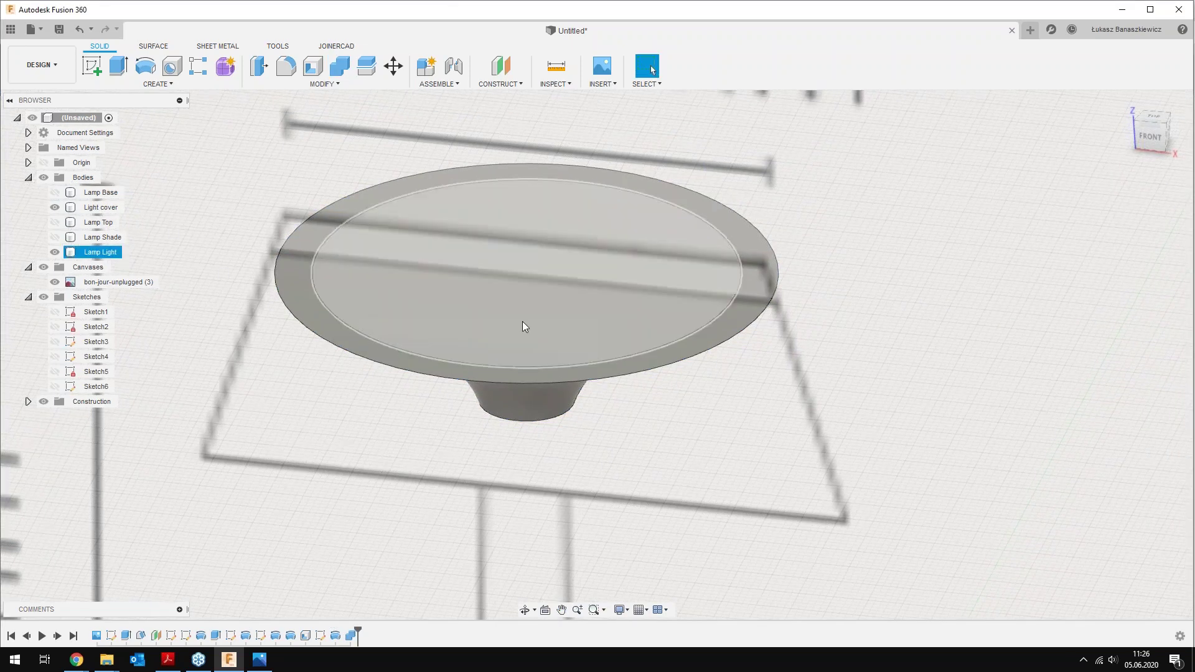
pyautogui.click(236, 252)
pyautogui.click(55, 207)
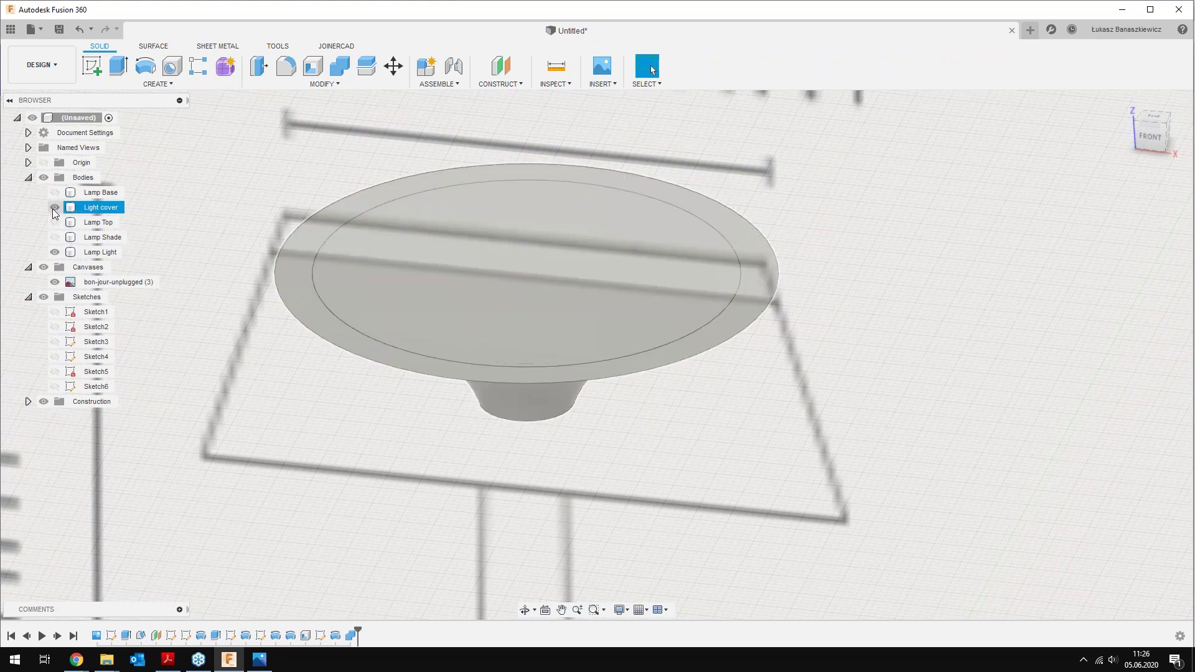
pyautogui.click(55, 207)
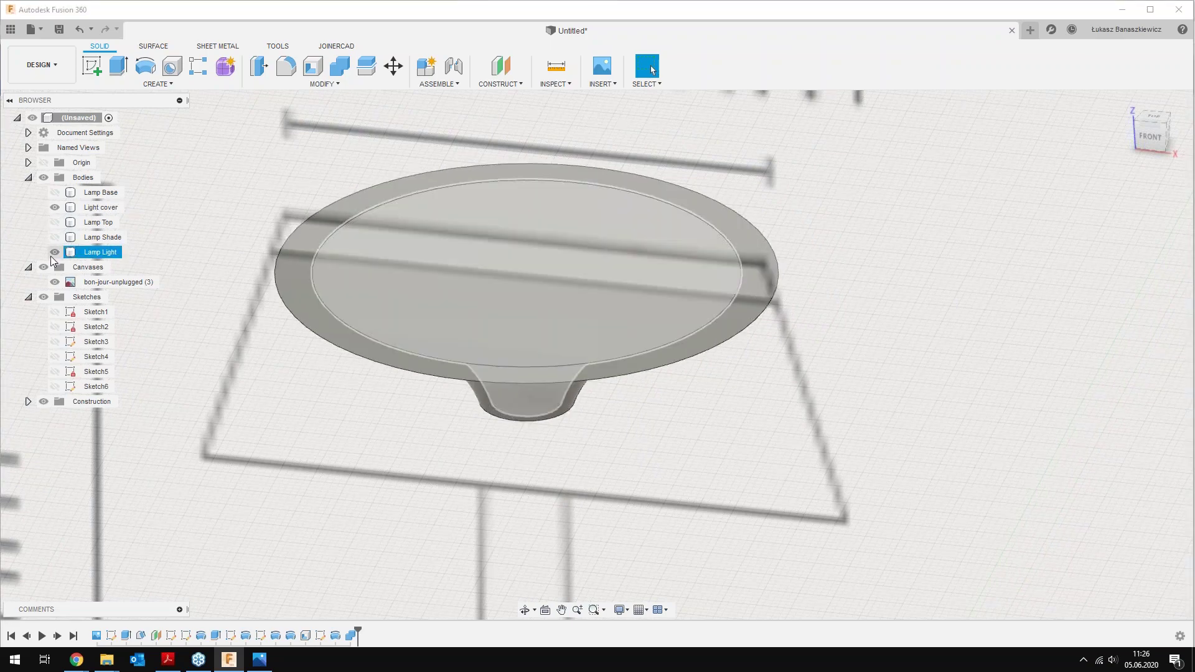
pyautogui.click(54, 252)
pyautogui.click(435, 233)
pyautogui.keyDown('shift'); pyautogui.moveTo(435, 233); pyautogui.dragTo(441, 271, button='middle'); pyautogui.keyUp('shift')
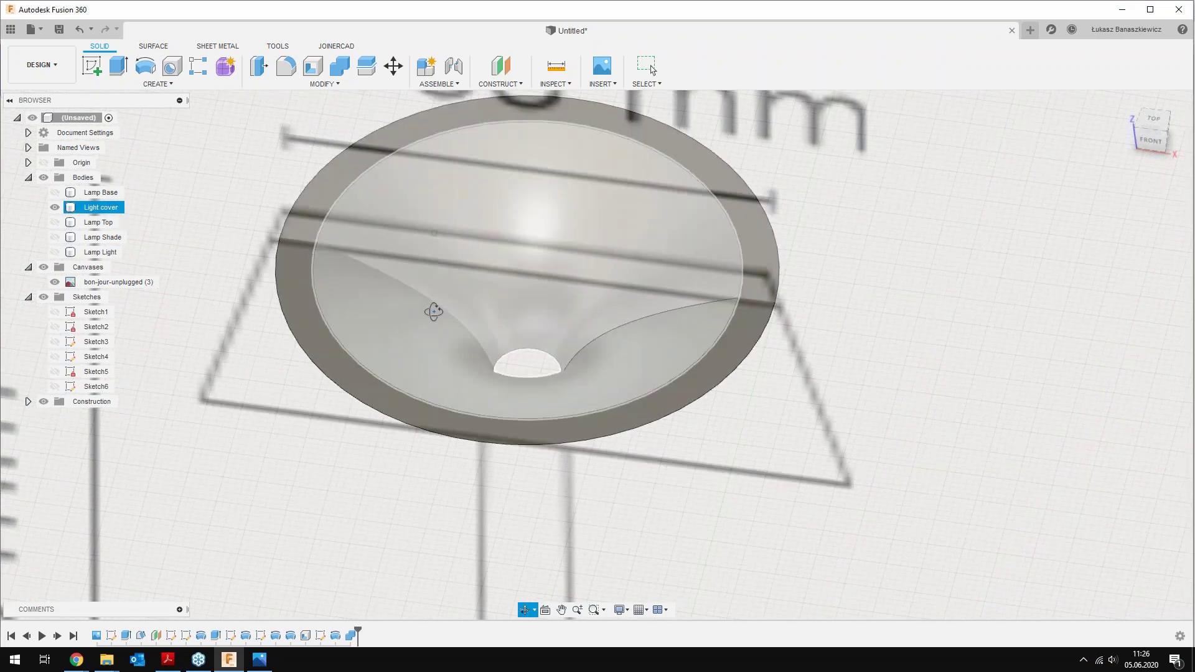
pyautogui.moveTo(440, 272); pyautogui.dragTo(441, 232)
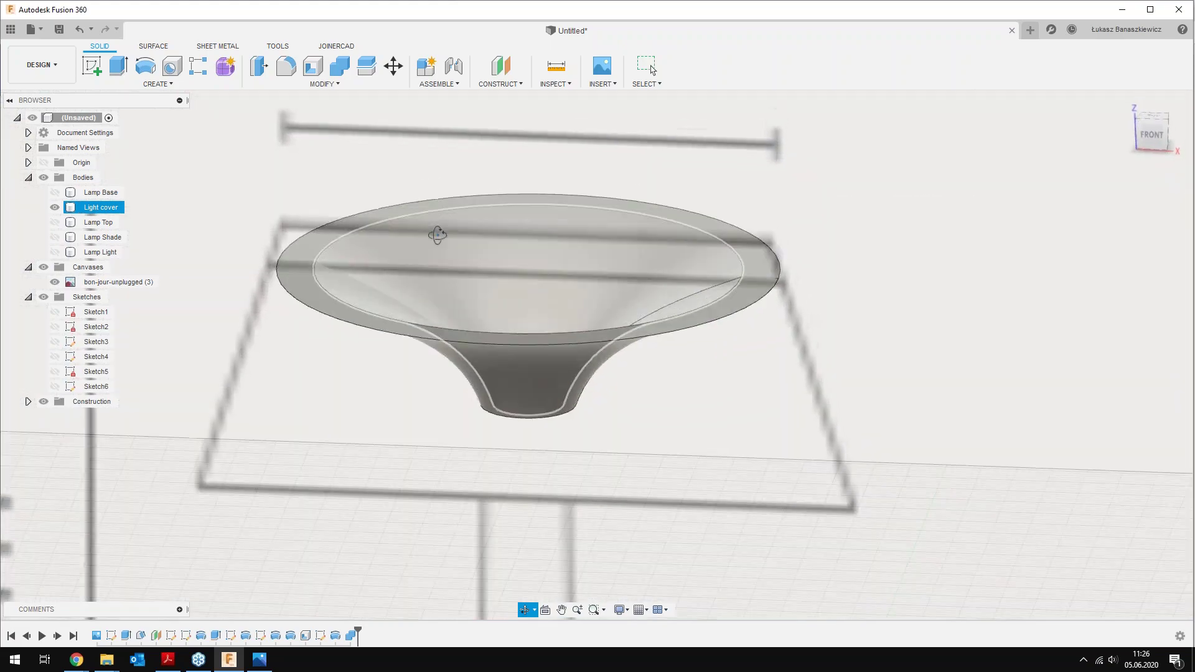
pyautogui.click(651, 69)
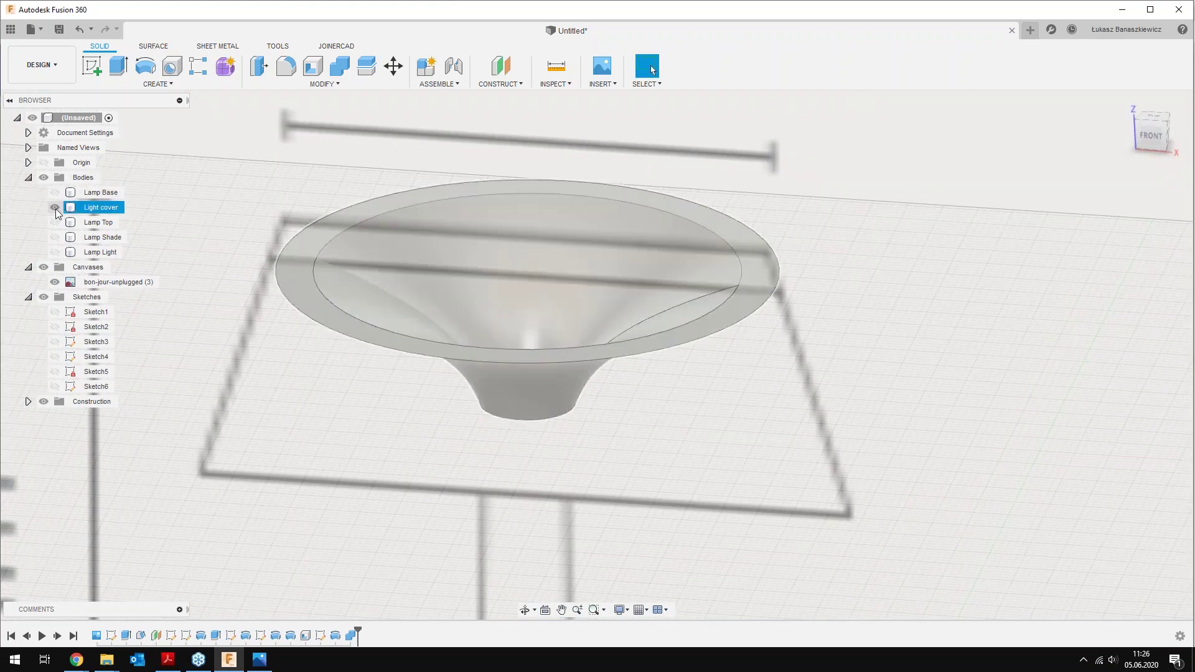
# Hide the Light cover, show the Lamp Base, and frame the base with its ø 91 mm dimension
pyautogui.click(55, 208)
pyautogui.click(54, 193)
pyautogui.scroll(-1, 470, 398)
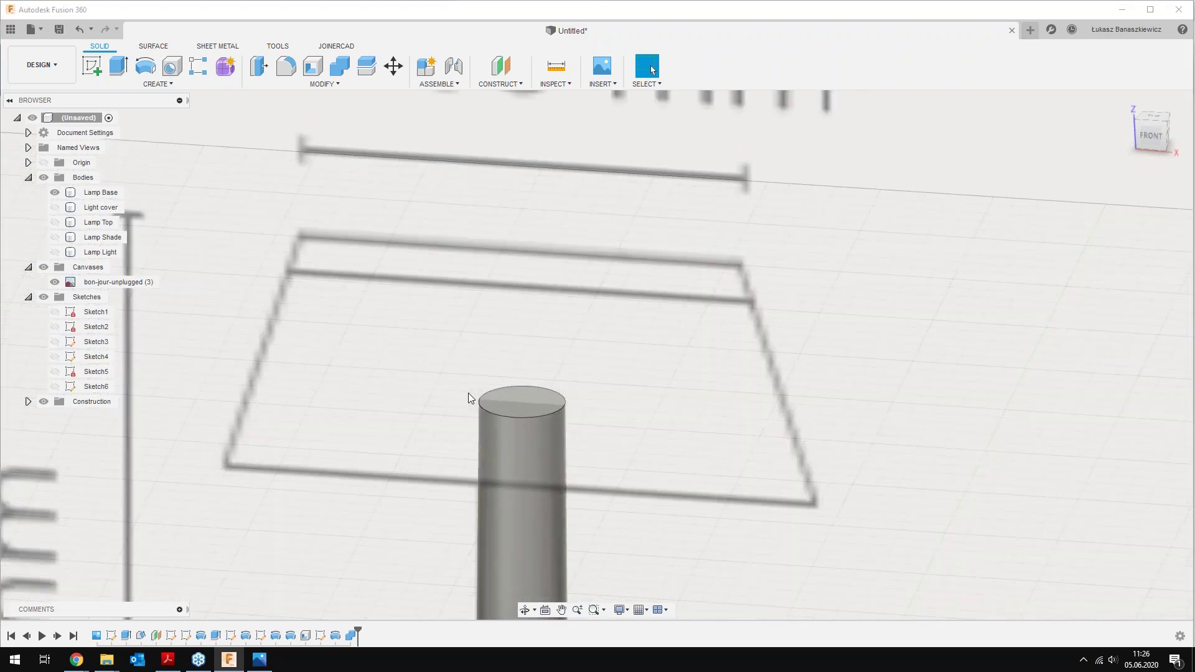
pyautogui.scroll(-3, 470, 398)
pyautogui.moveTo(475, 483)
pyautogui.mouseDown(button='middle')
pyautogui.moveTo(545, 316)
pyautogui.moveTo(556, 214)
pyautogui.mouseUp(button='middle')
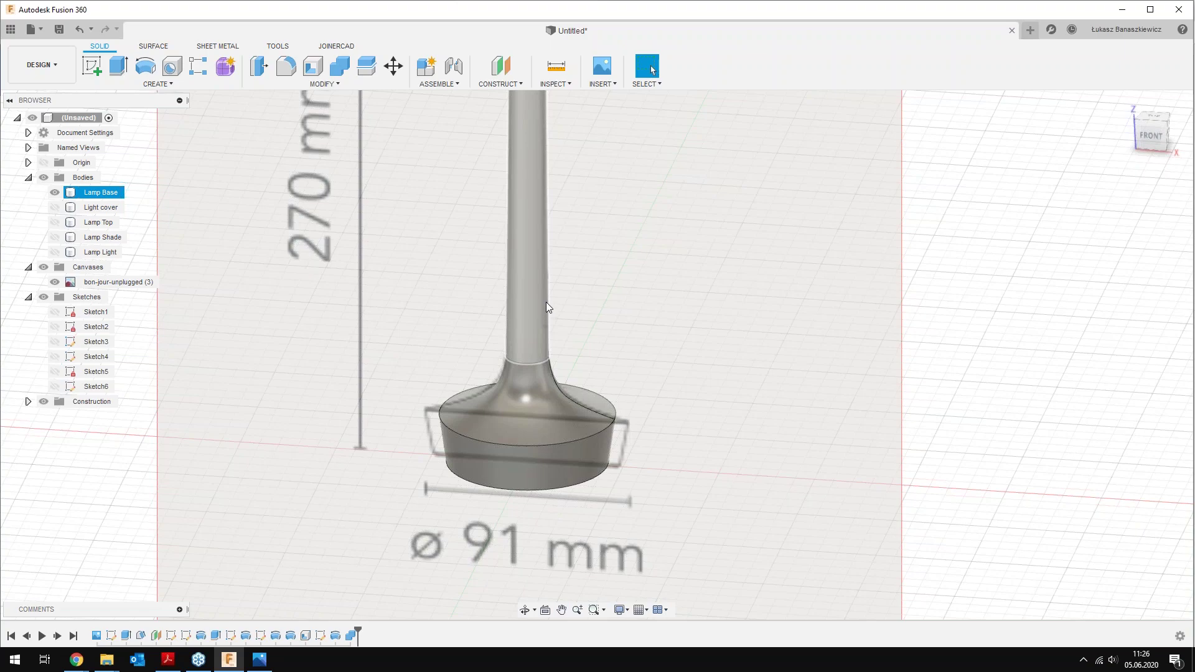
pyautogui.scroll(-1, 550, 448)
pyautogui.scroll(2, 545, 479)
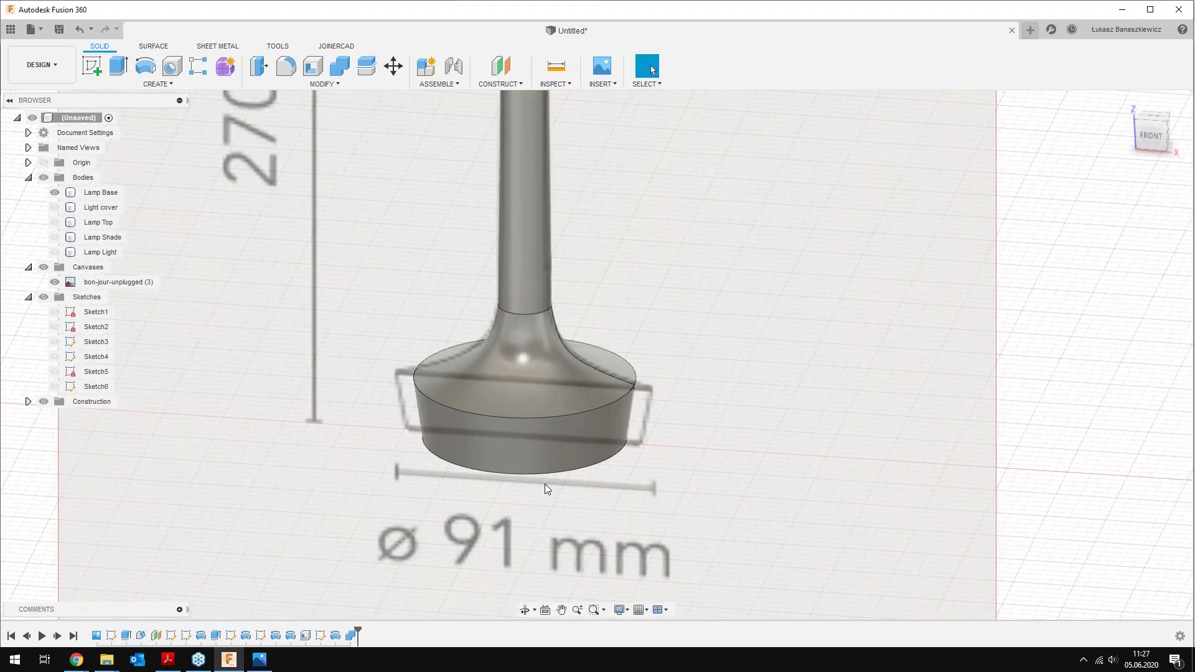
pyautogui.scroll(3, 581, 437)
pyautogui.scroll(2, 581, 440)
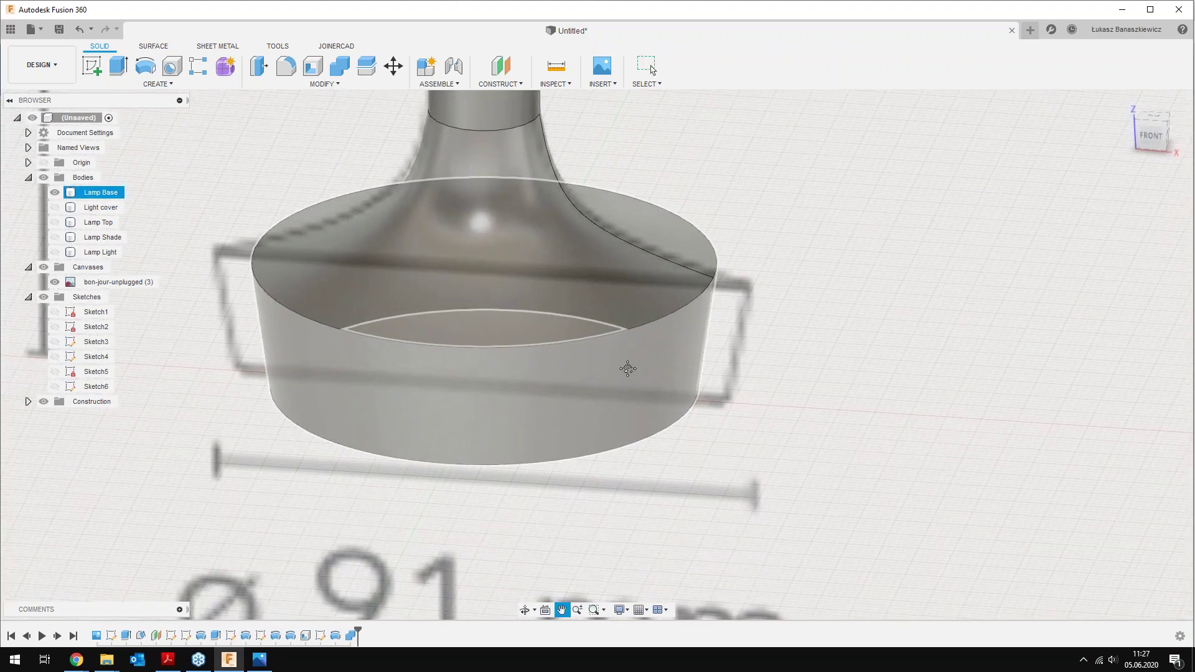
pyautogui.moveTo(598, 425); pyautogui.dragTo(643, 327, button='middle')
# Fillet the lamp base's top circular edge with a 1 mm radius
pyautogui.click(288, 71)
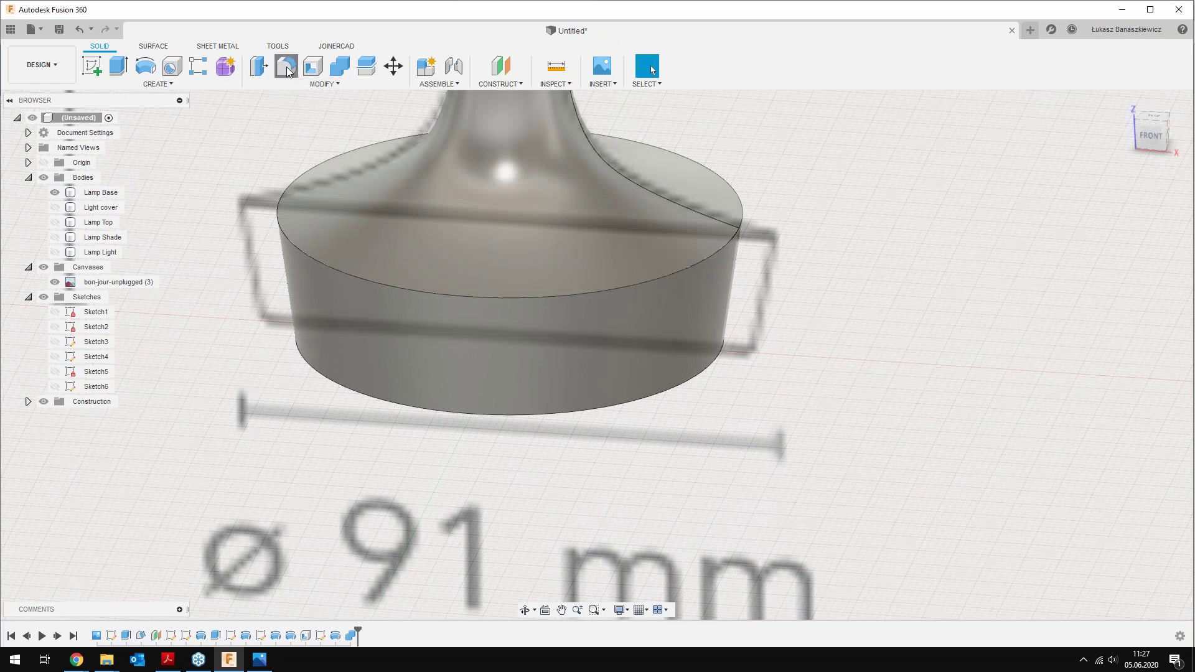
pyautogui.click(709, 263)
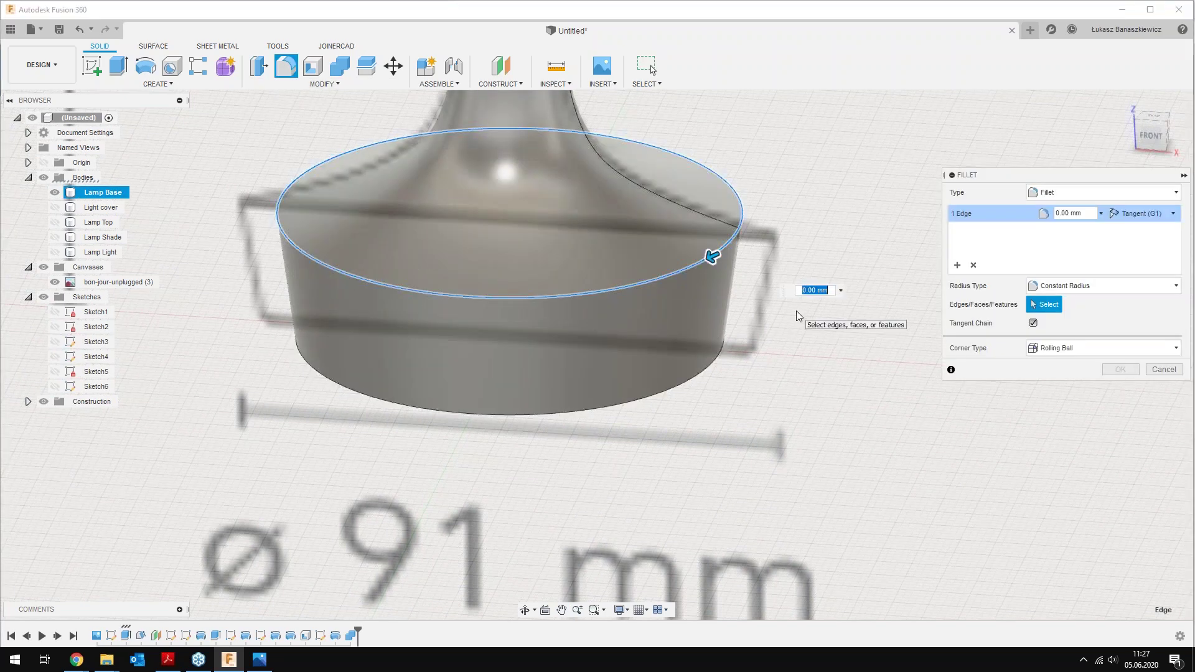
pyautogui.write('1')
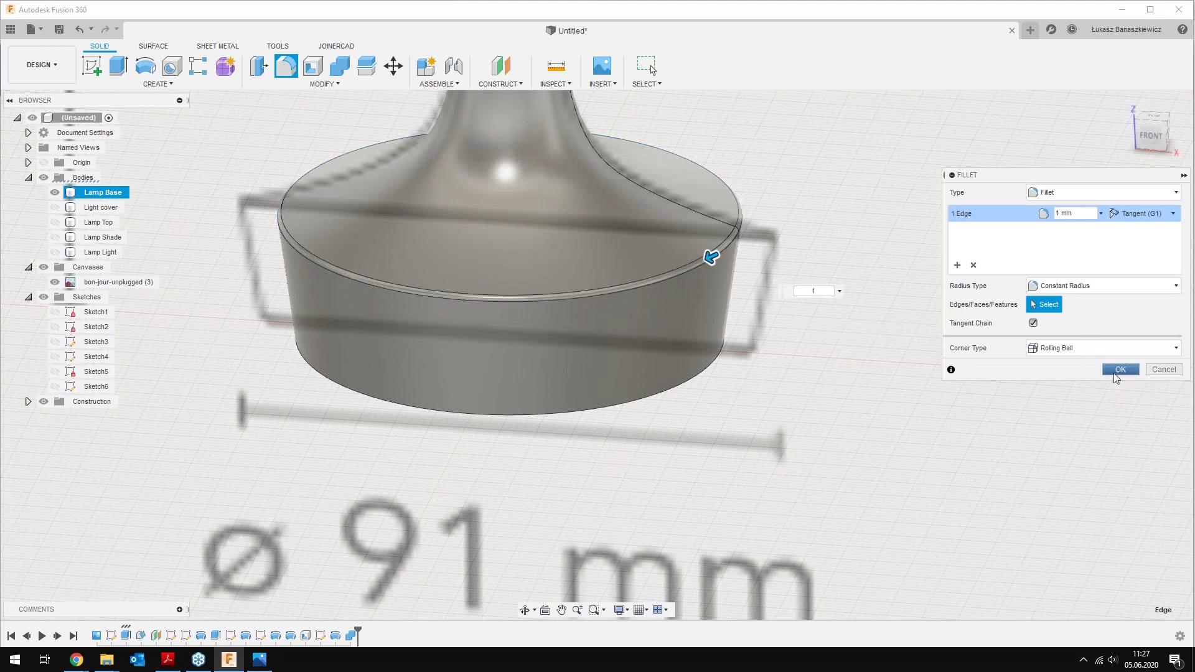
pyautogui.click(1120, 370)
# Chamfer the bottom edge of the lamp base
pyautogui.moveTo(778, 364); pyautogui.dragTo(708, 418, button='middle')
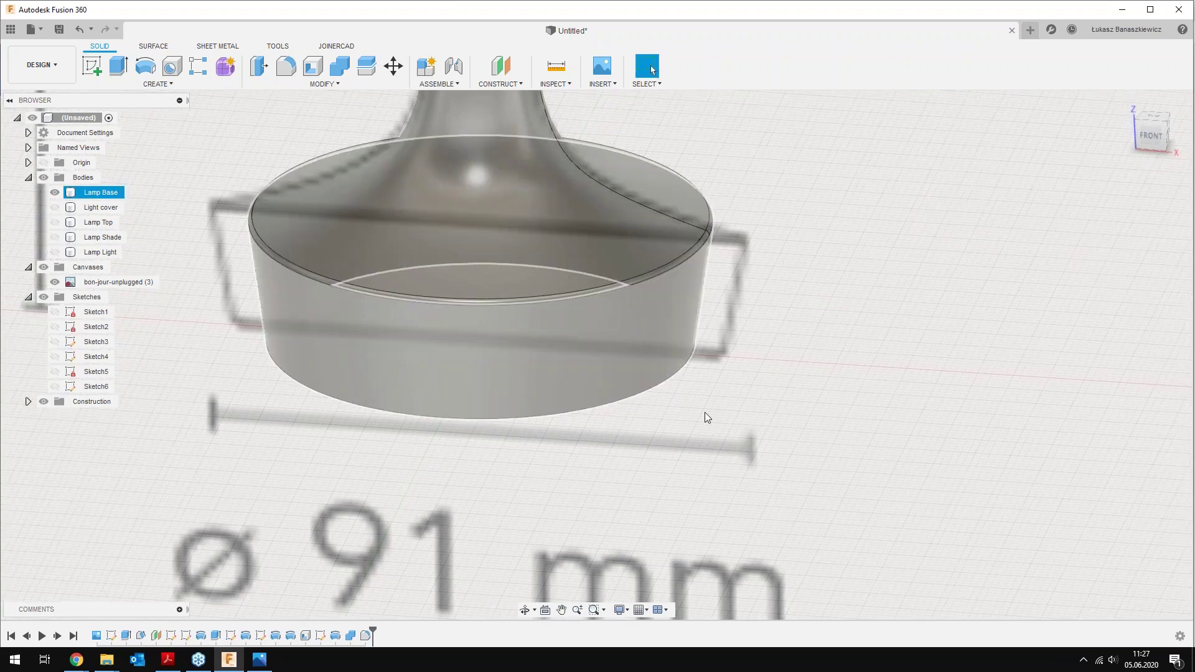
pyautogui.click(708, 417)
pyautogui.rightClick(696, 400)
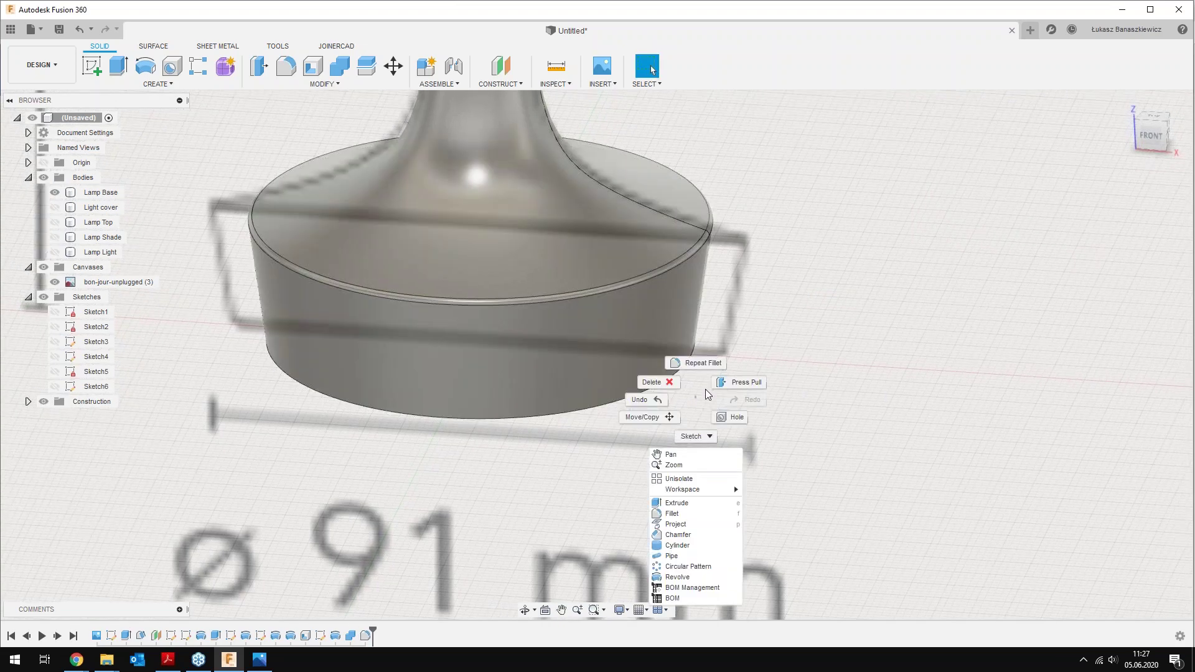
pyautogui.click(689, 536)
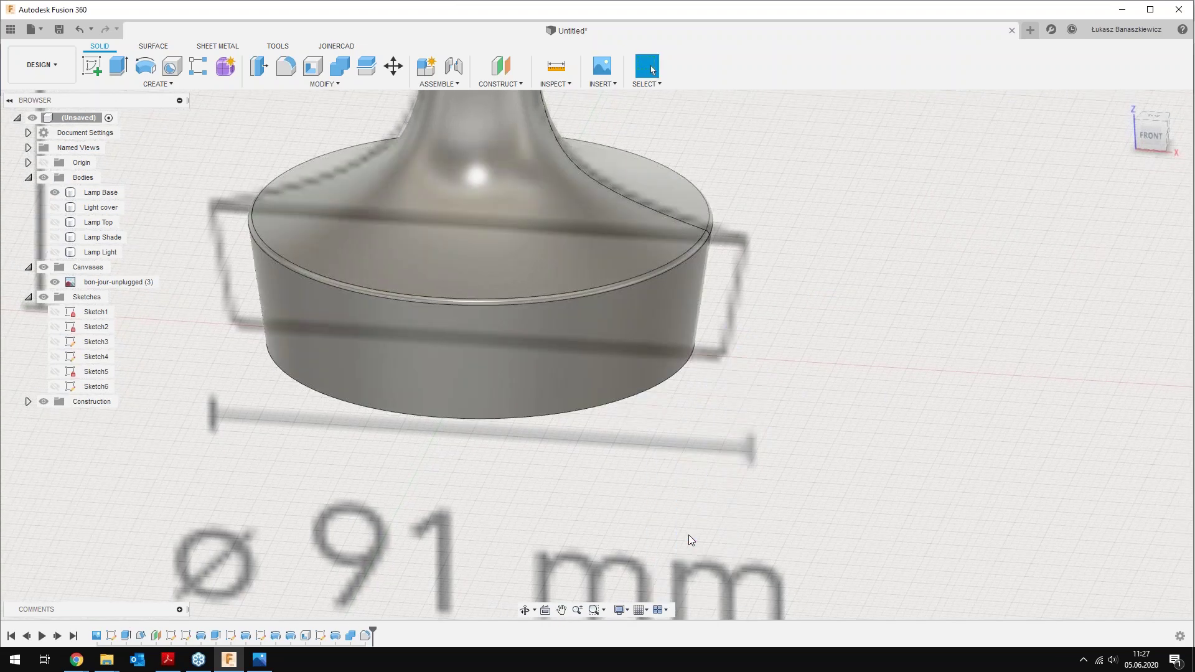
pyautogui.click(634, 398)
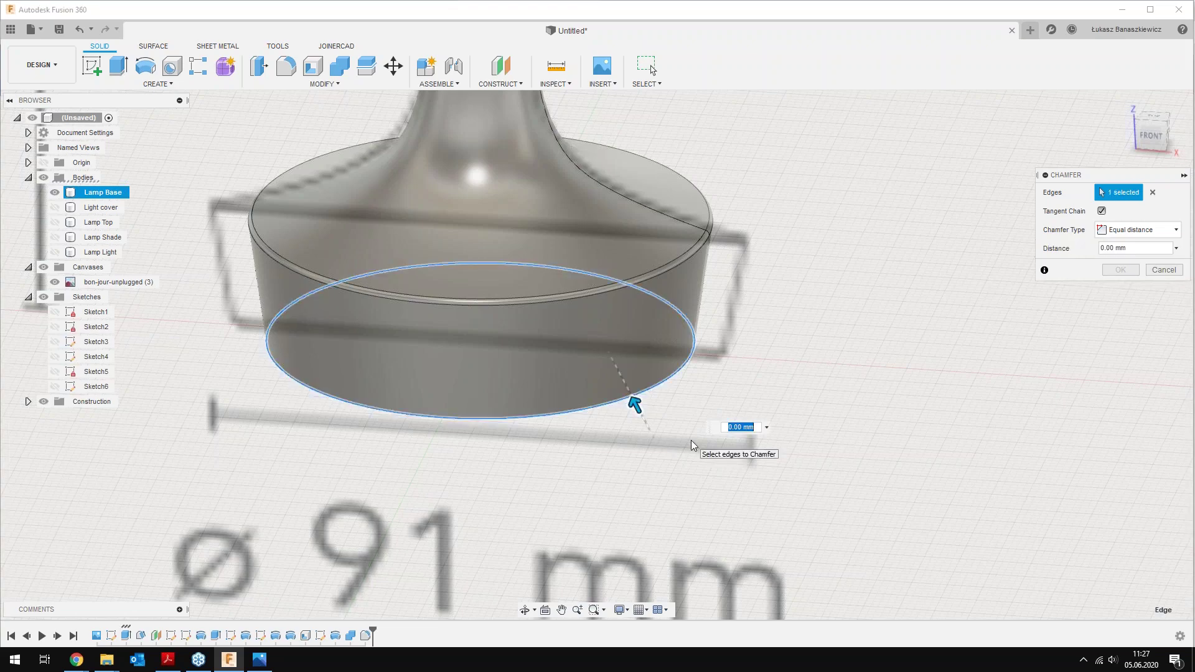
pyautogui.press('Return')
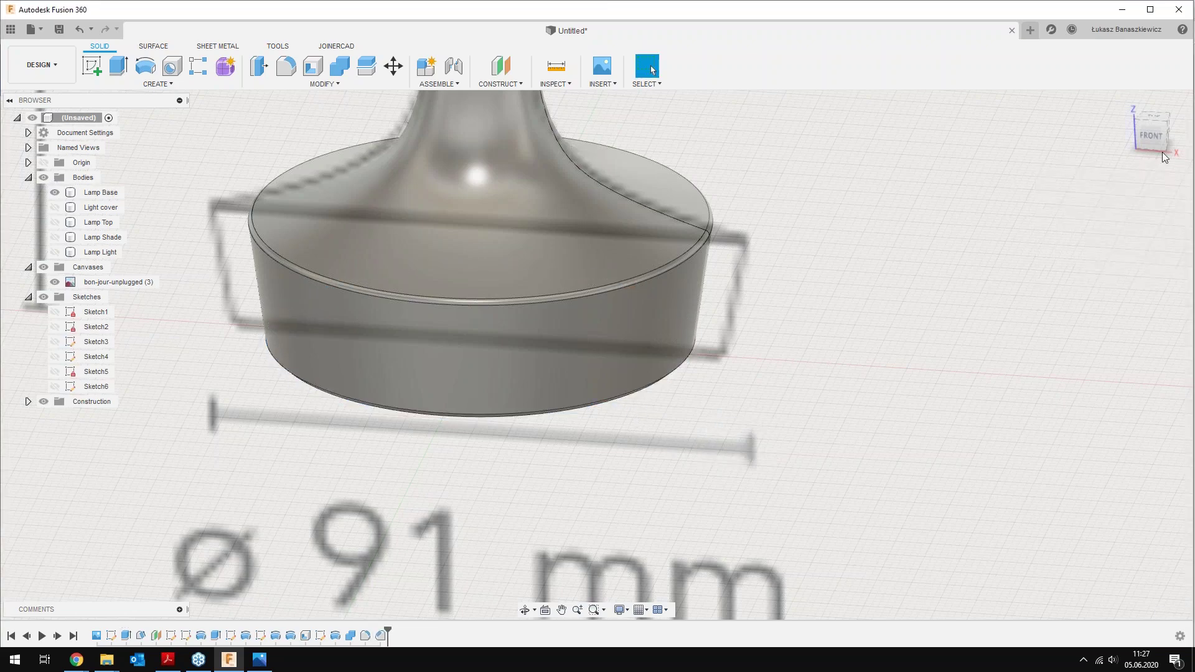
# Snap to the FRONT view and frame the lamp base and stem
pyautogui.click(1151, 135)
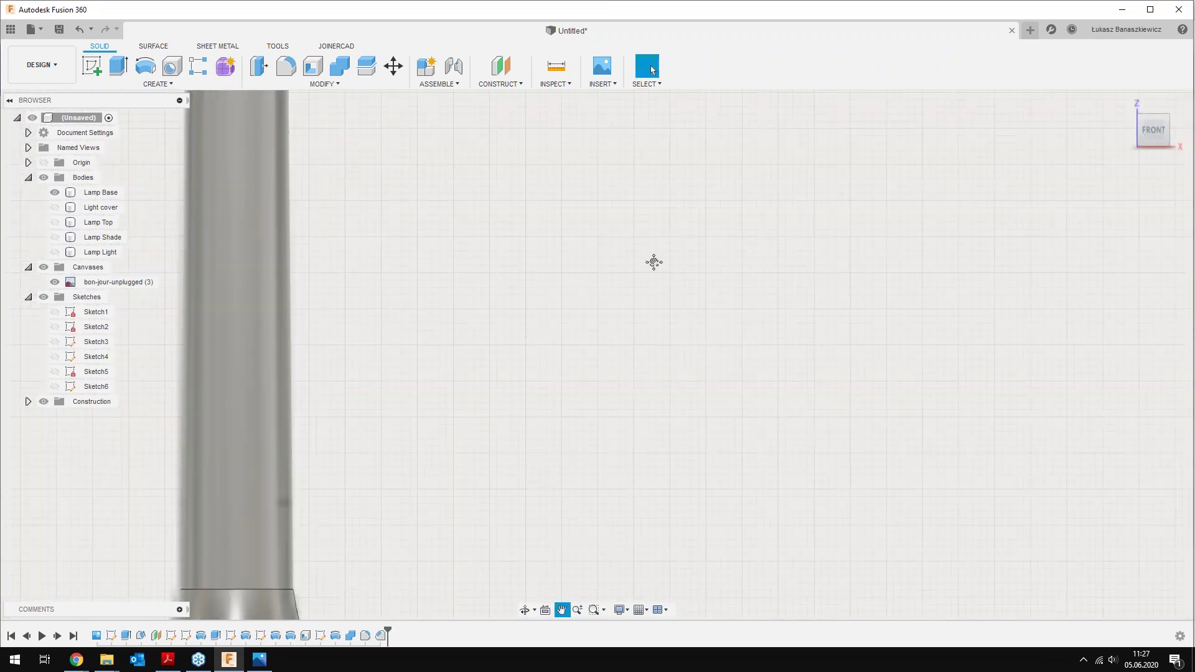
pyautogui.moveTo(646, 503); pyautogui.dragTo(689, 378, button='middle')
pyautogui.scroll(3, 661, 446)
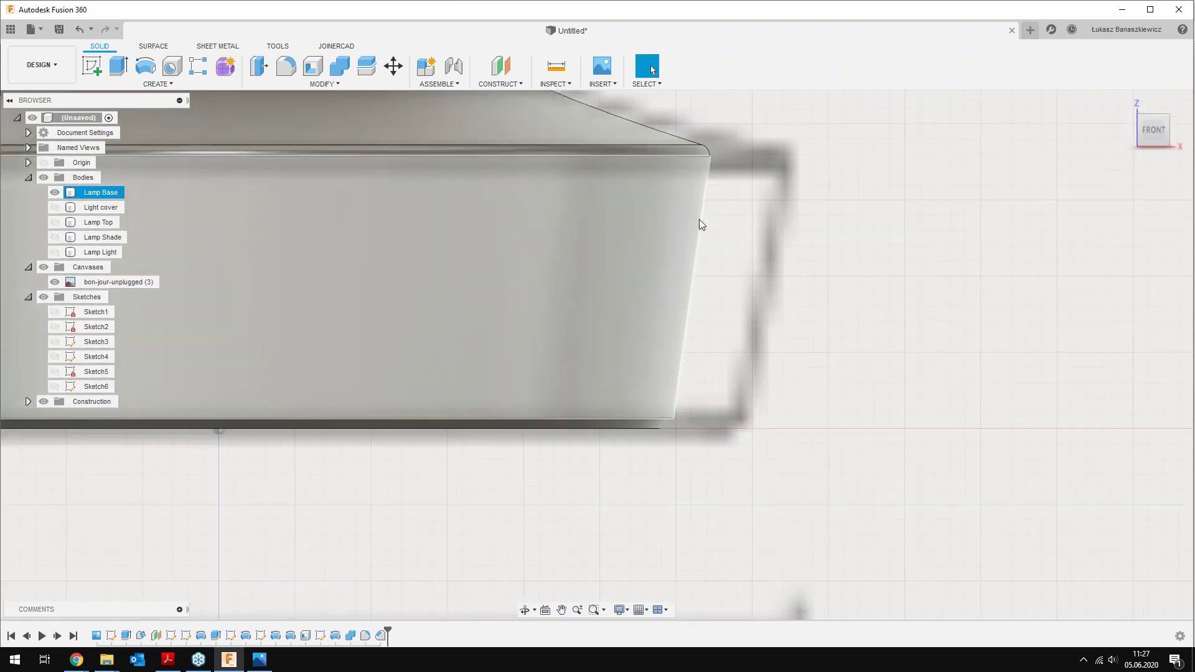
pyautogui.scroll(-5, 700, 219)
pyautogui.moveTo(711, 315)
pyautogui.mouseDown(button='middle')
pyautogui.moveTo(677, 355)
pyautogui.moveTo(678, 379)
pyautogui.mouseUp(button='middle')
pyautogui.scroll(-3, 678, 380)
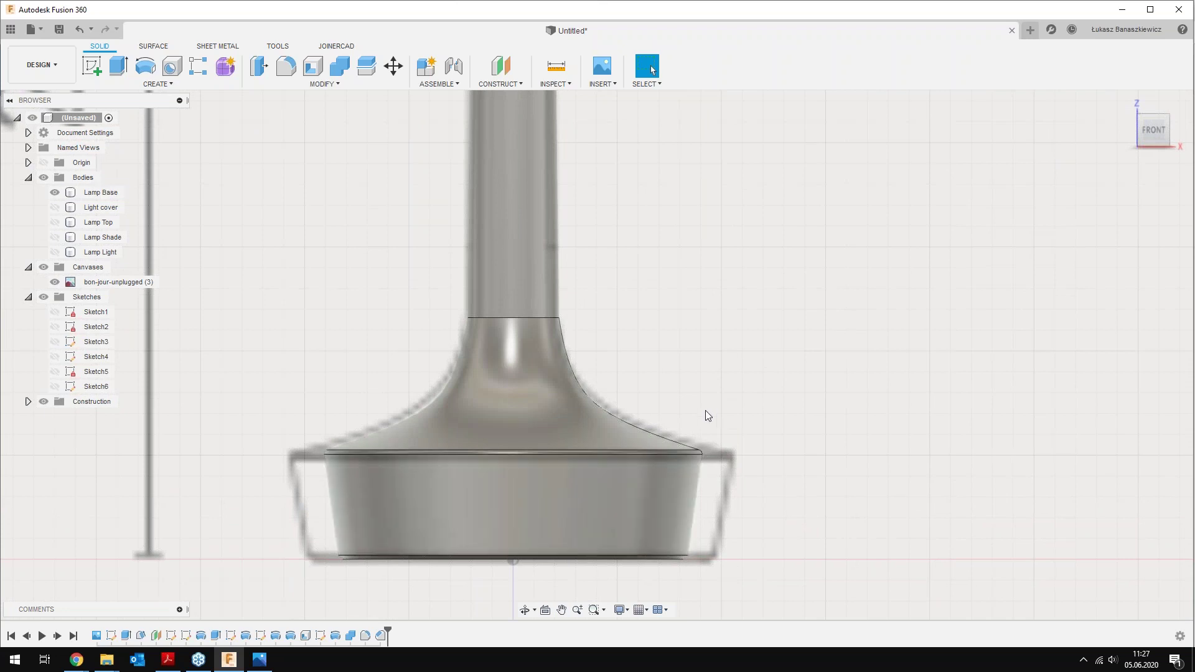
pyautogui.scroll(-3, 704, 409)
pyautogui.moveTo(667, 408)
pyautogui.mouseDown(button='middle')
pyautogui.moveTo(614, 336)
pyautogui.moveTo(592, 492)
pyautogui.mouseUp(button='middle')
pyautogui.scroll(2, 521, 142)
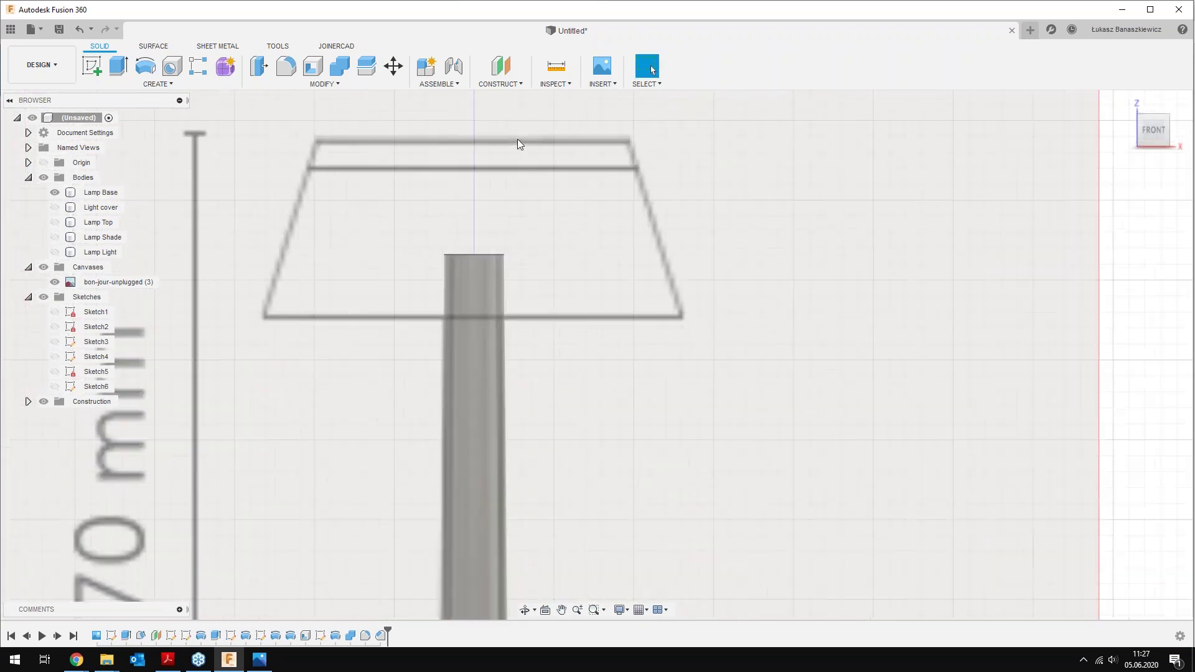
pyautogui.scroll(2, 520, 141)
pyautogui.scroll(1, 568, 179)
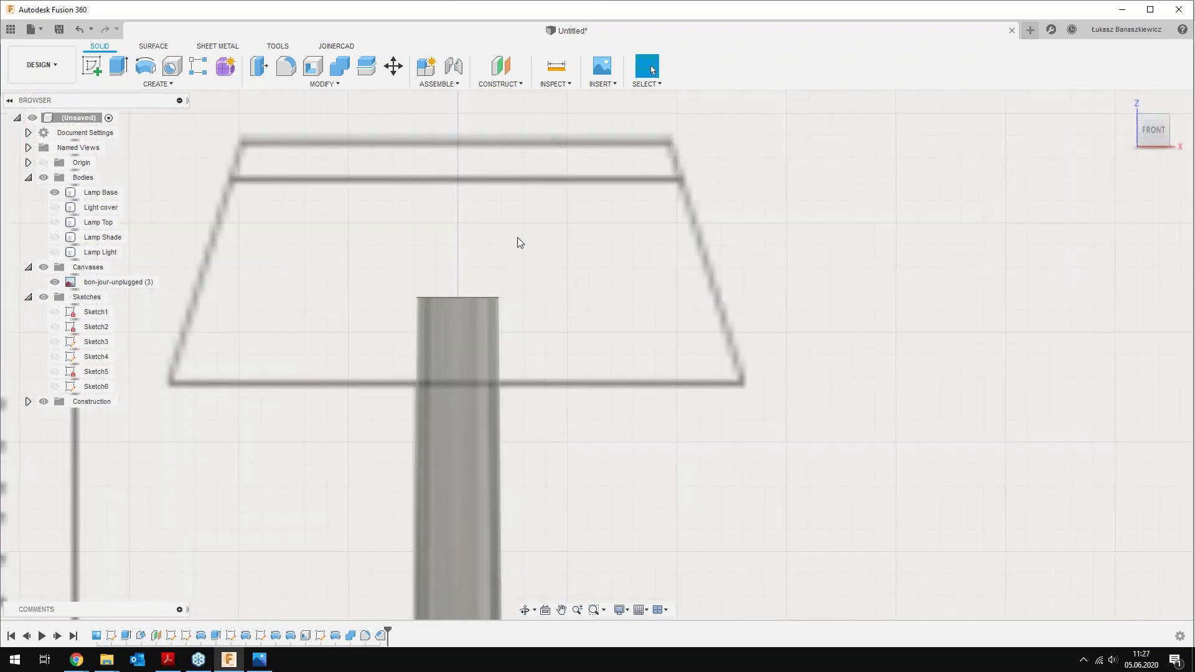
# Show the Lamp Top, hide the Light cover, and orbit to an elevated view of the round top
pyautogui.click(55, 194)
pyautogui.click(54, 207)
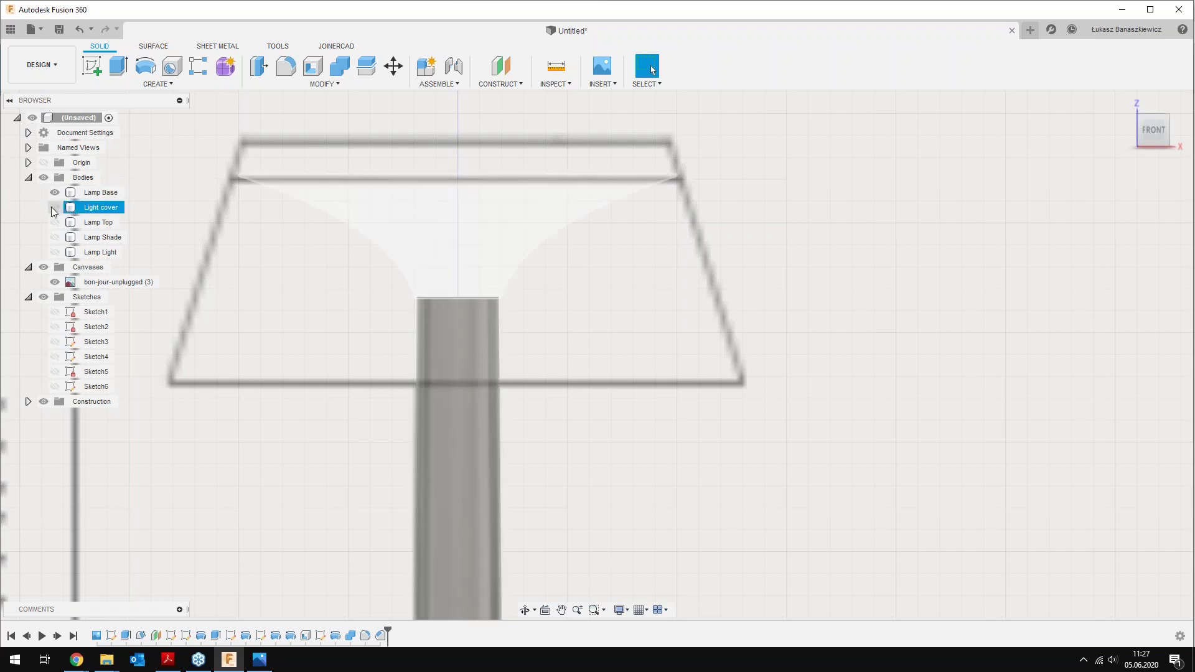
pyautogui.click(54, 207)
pyautogui.click(56, 221)
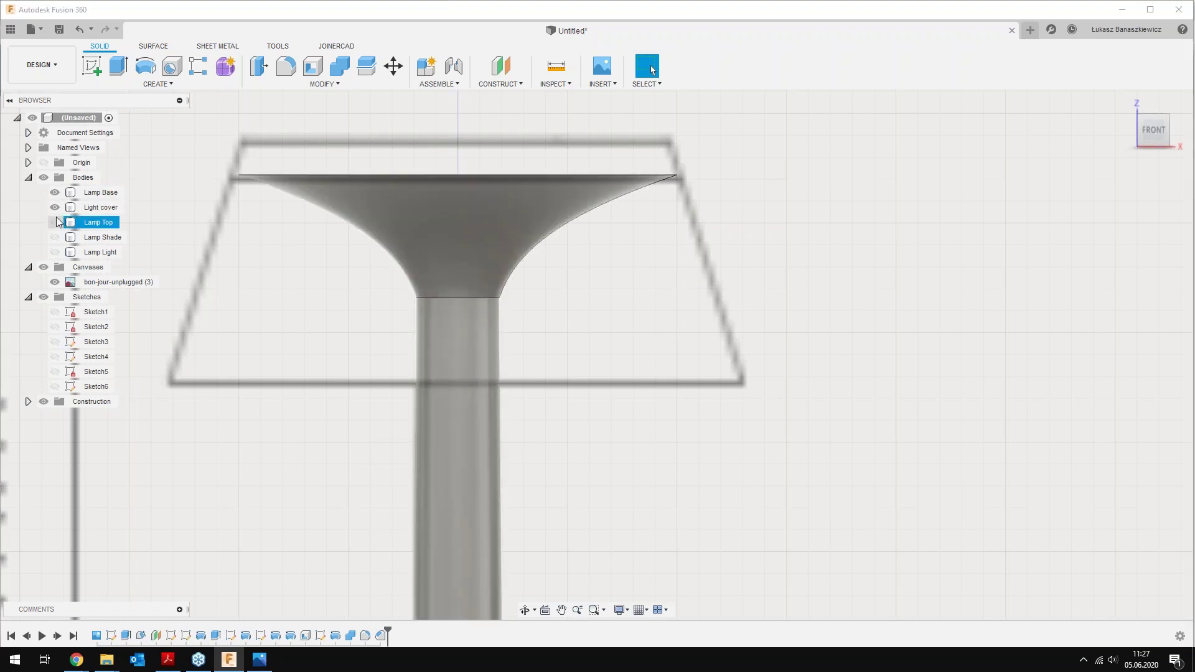
pyautogui.click(55, 222)
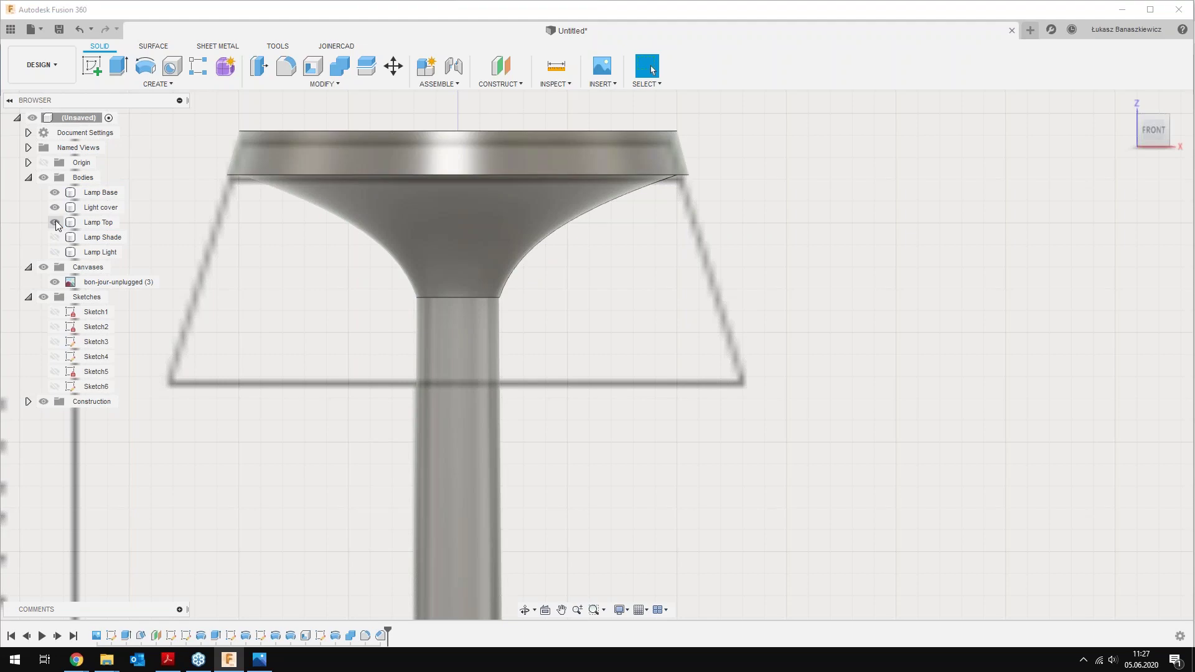
pyautogui.click(55, 213)
pyautogui.click(625, 171)
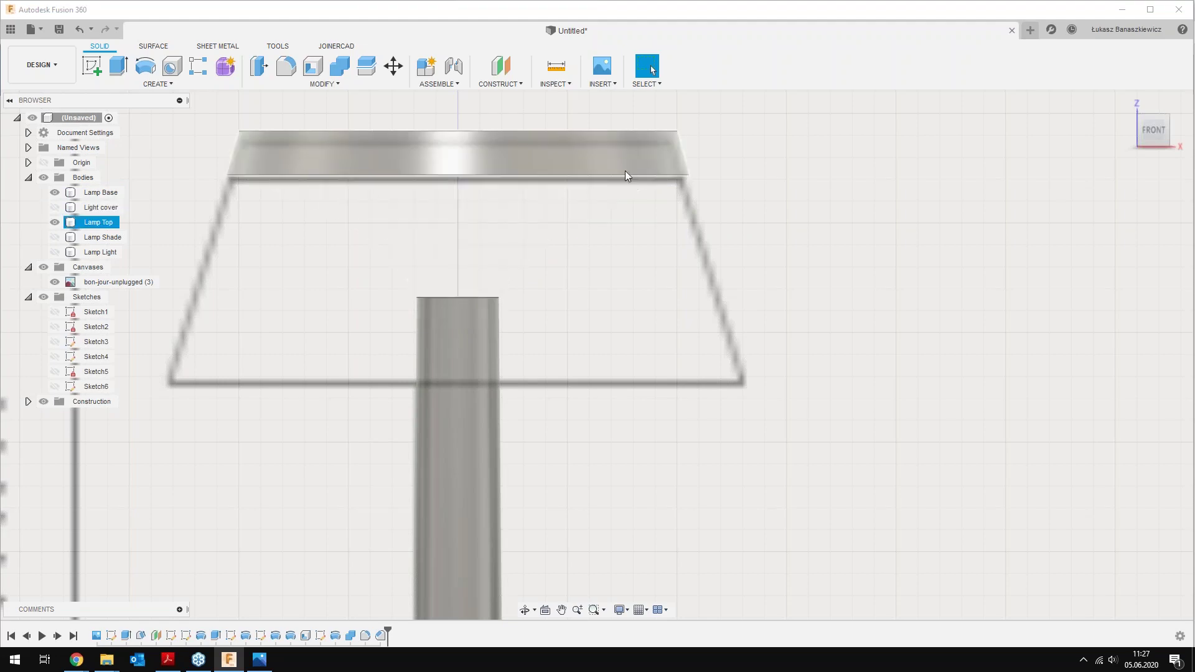
pyautogui.scroll(-2, 647, 170)
pyautogui.scroll(-2, 652, 173)
pyautogui.keyDown('shift'); pyautogui.moveTo(698, 192); pyautogui.dragTo(693, 270, button='middle'); pyautogui.keyUp('shift')
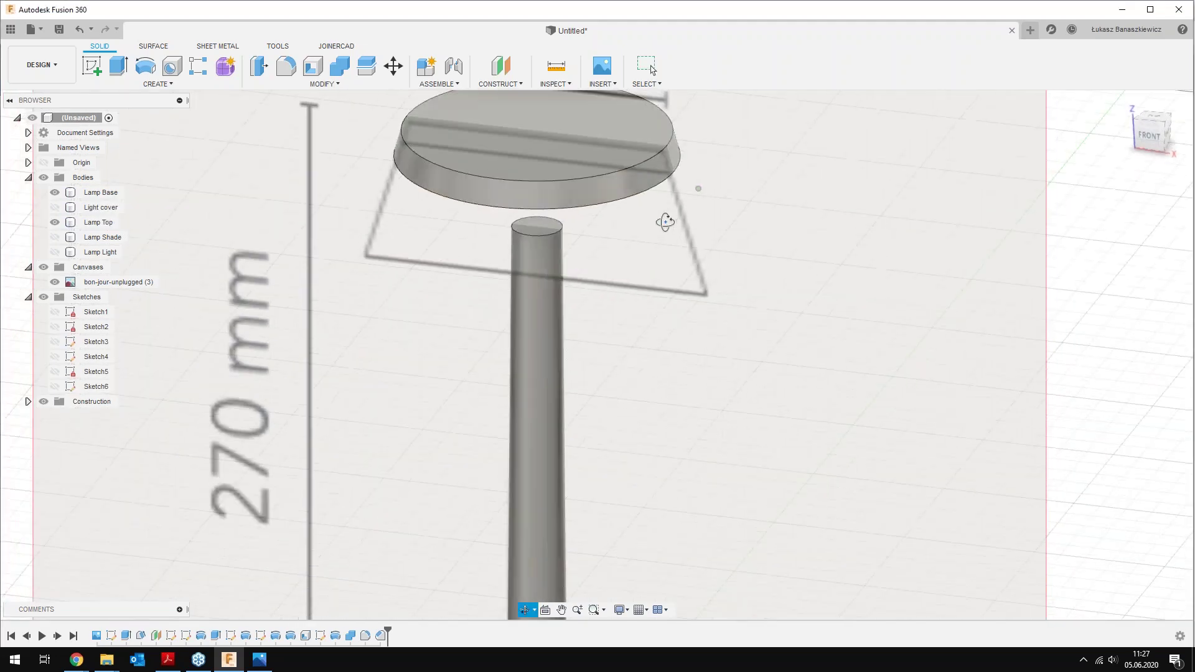
pyautogui.scroll(3, 692, 270)
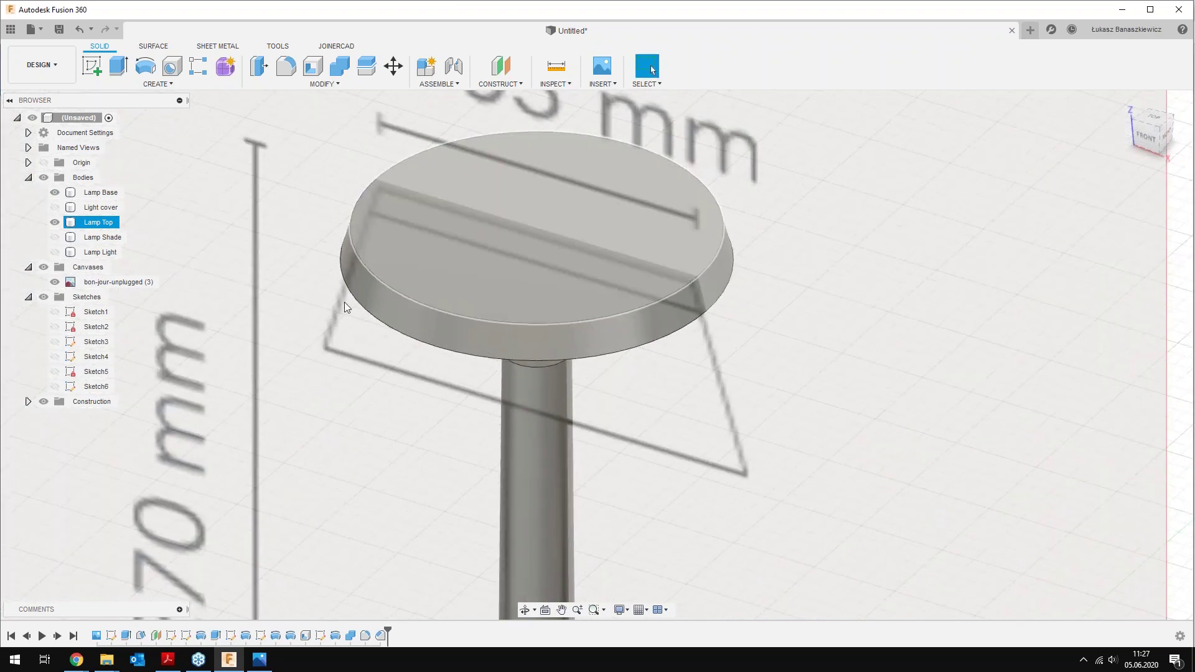
pyautogui.rightClick(346, 349)
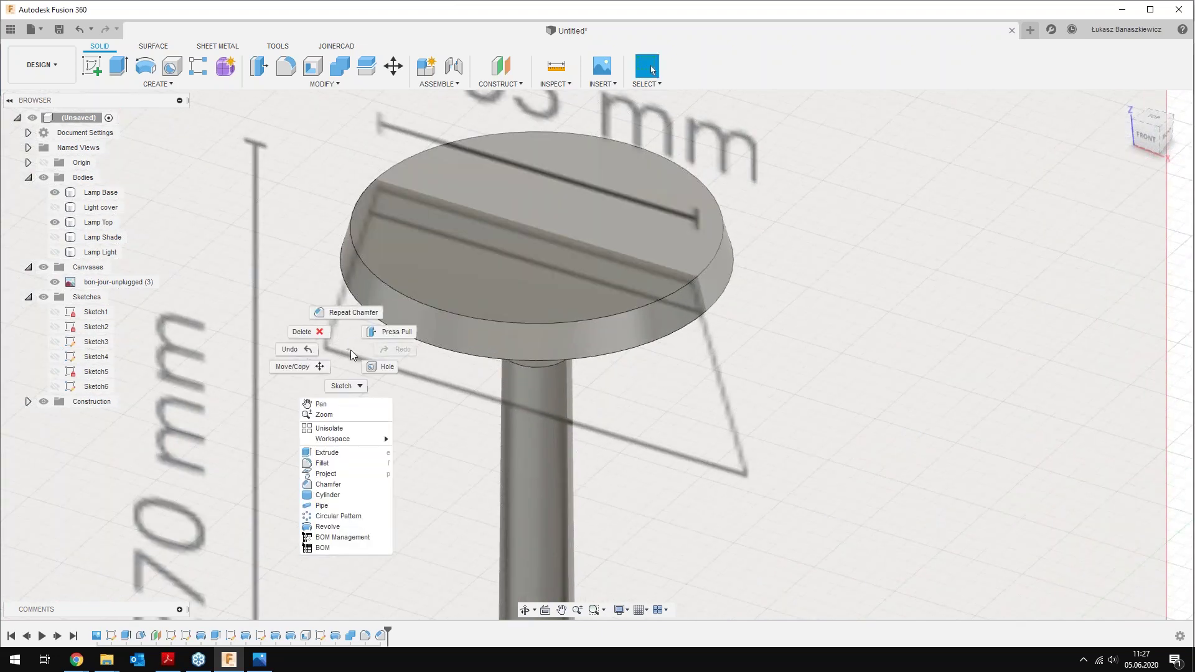
# Chamfer the Lamp Top's upper rim edge by 1 mm
pyautogui.click(353, 312)
pyautogui.click(376, 277)
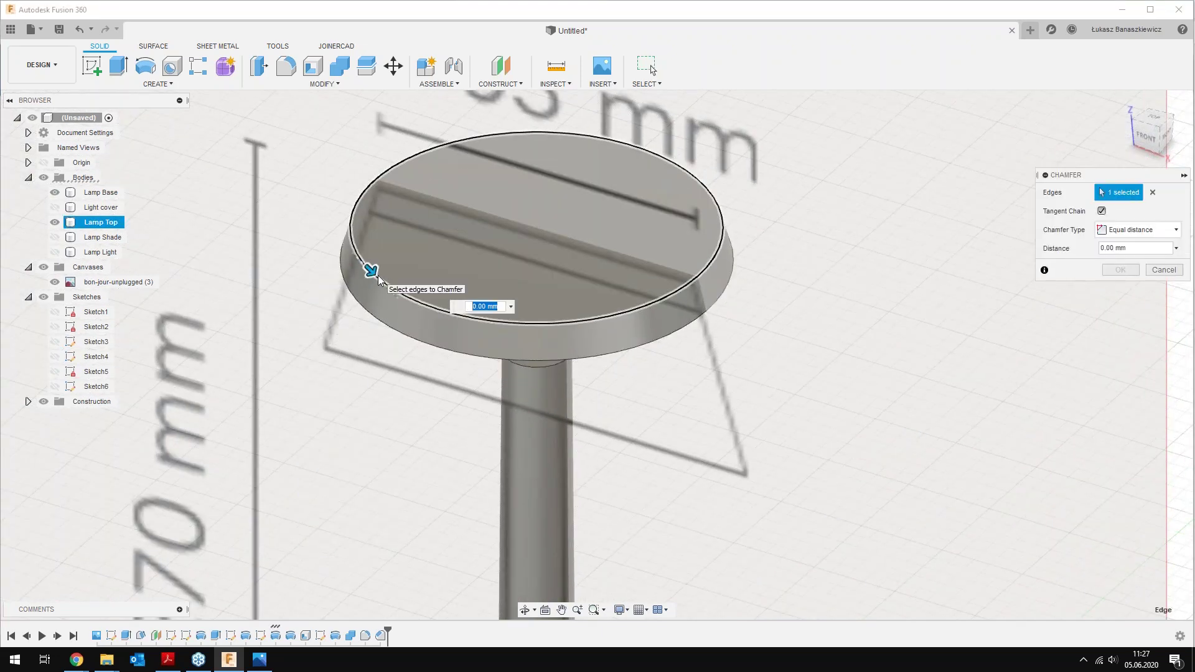
pyautogui.write('1')
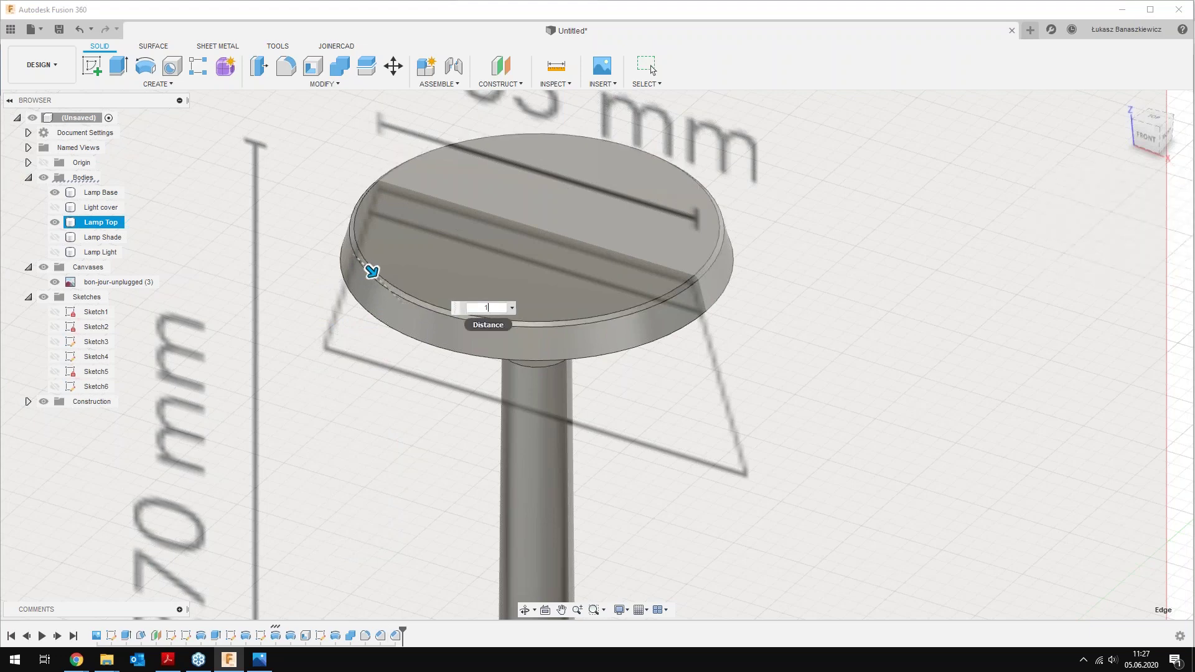
pyautogui.press('Return')
pyautogui.scroll(3, 685, 326)
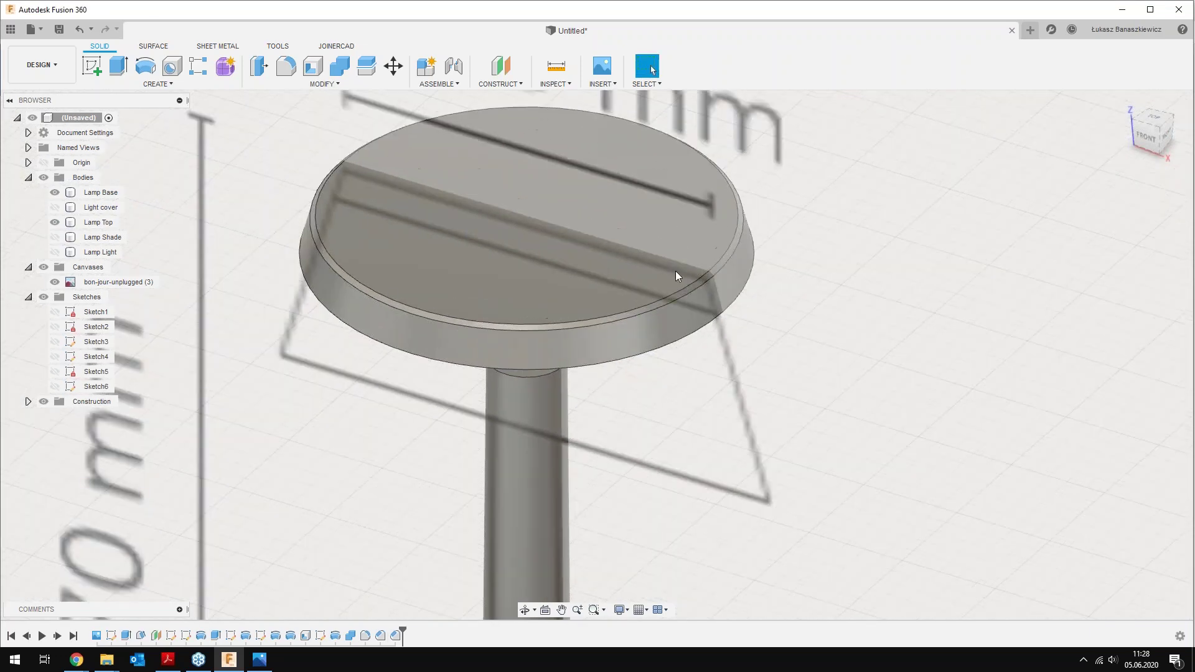
# Show the Lamp Shade and inspect the Lamp Top from a near-front view
pyautogui.click(54, 237)
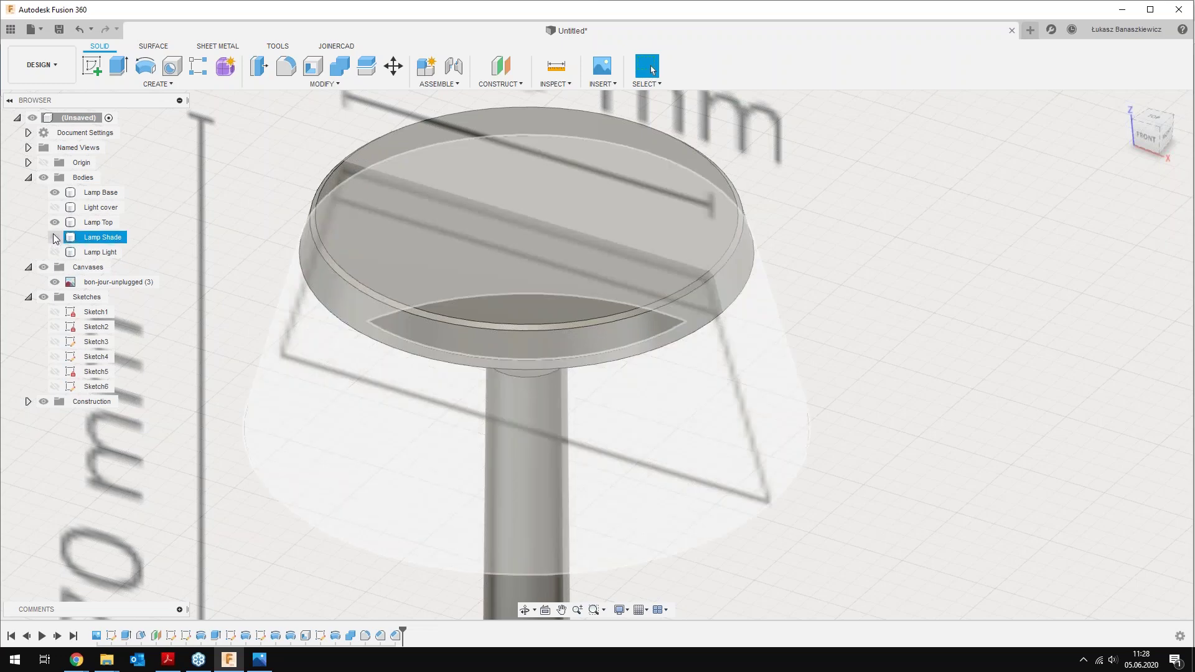
pyautogui.click(487, 349)
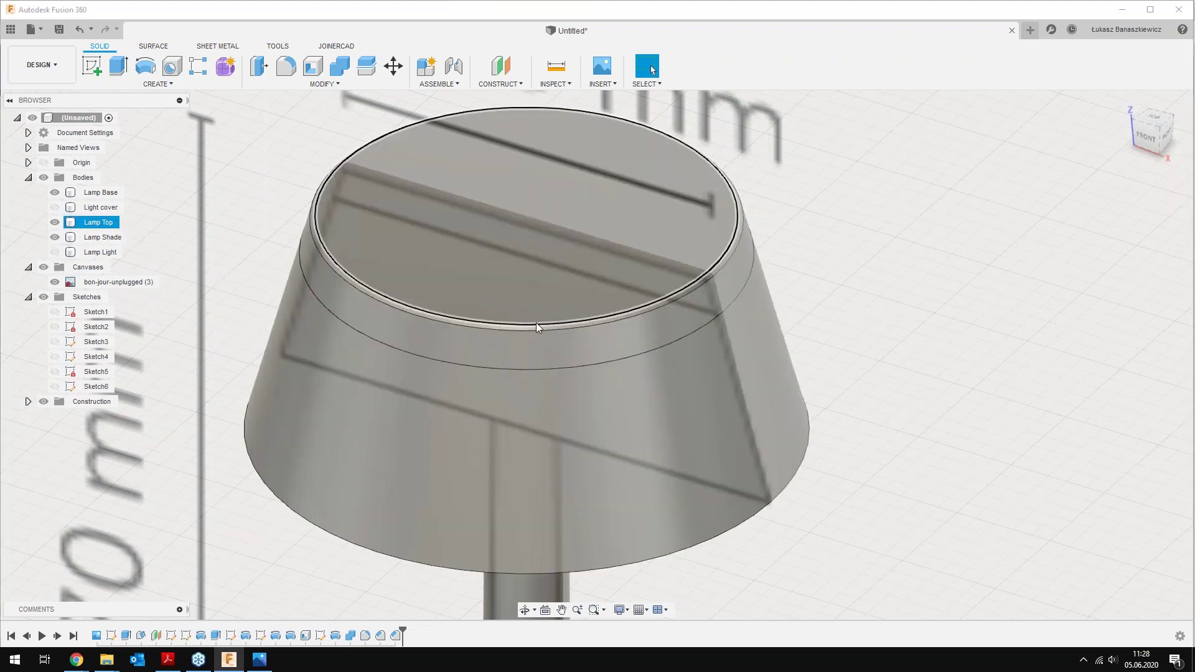
pyautogui.keyDown('shift'); pyautogui.moveTo(536, 322); pyautogui.dragTo(589, 320, button='middle'); pyautogui.keyUp('shift')
pyautogui.scroll(3, 627, 372)
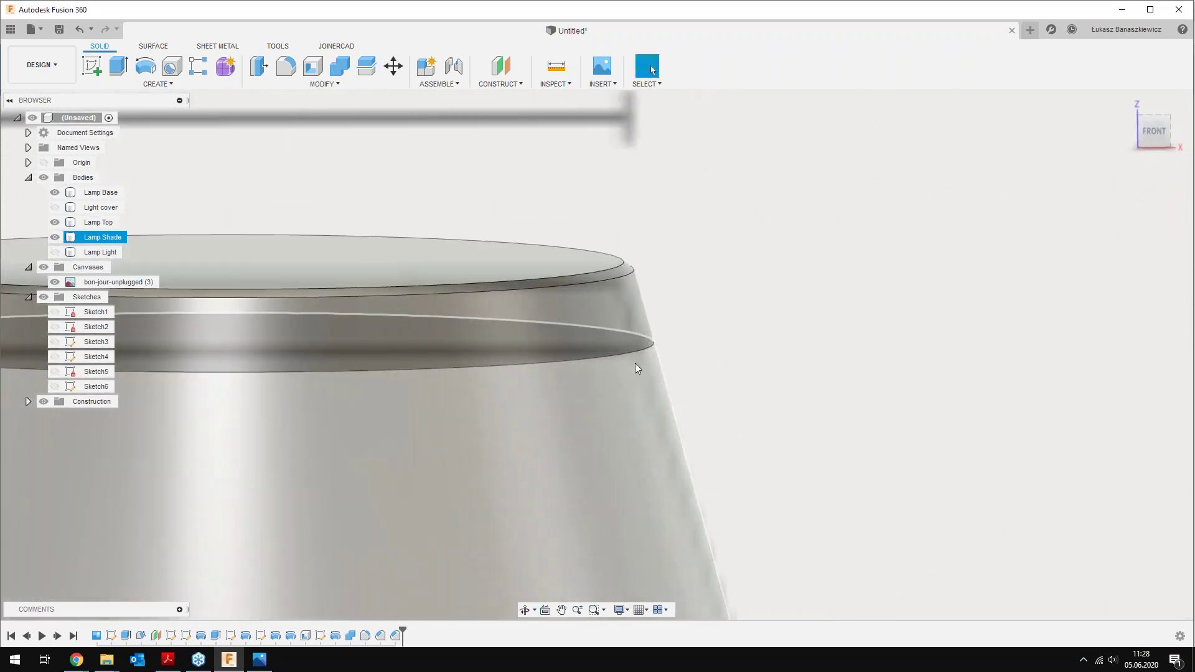
pyautogui.scroll(3, 635, 363)
pyautogui.scroll(2, 646, 348)
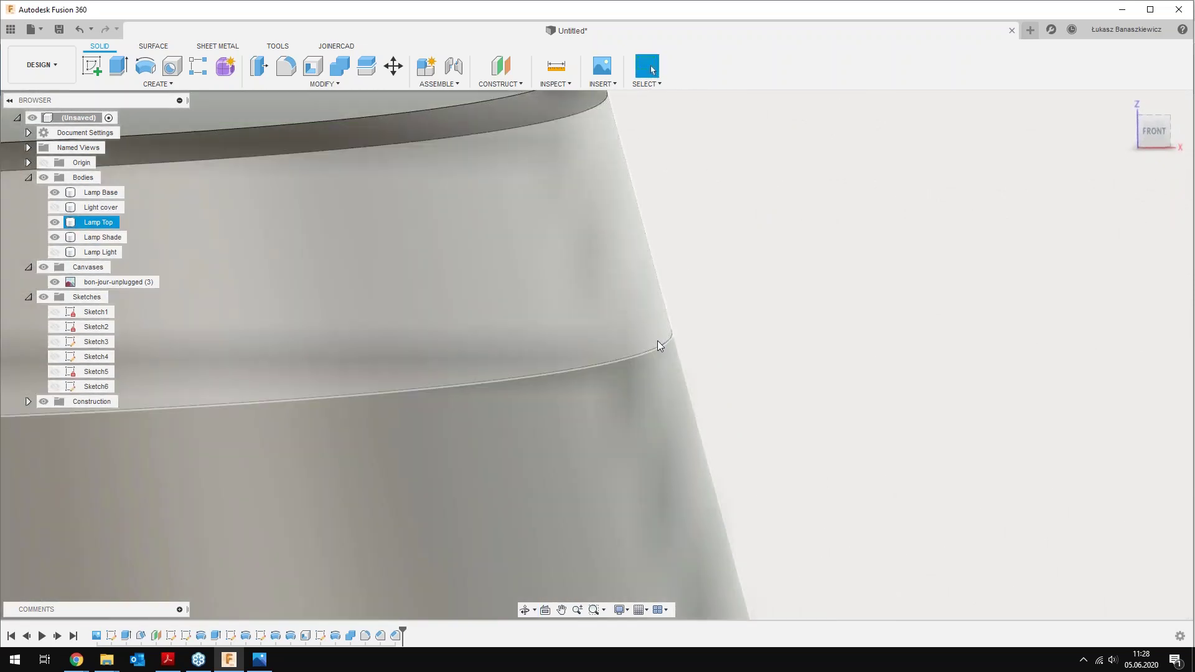
pyautogui.scroll(-5, 658, 341)
pyautogui.click(694, 357)
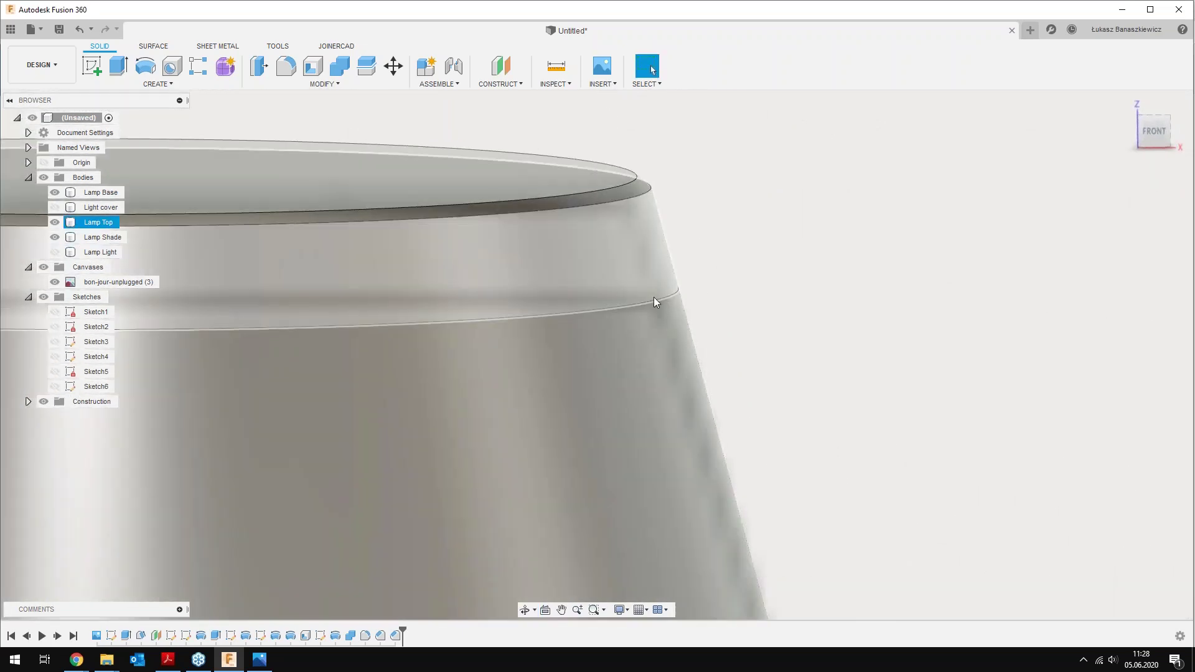
pyautogui.scroll(2, 678, 305)
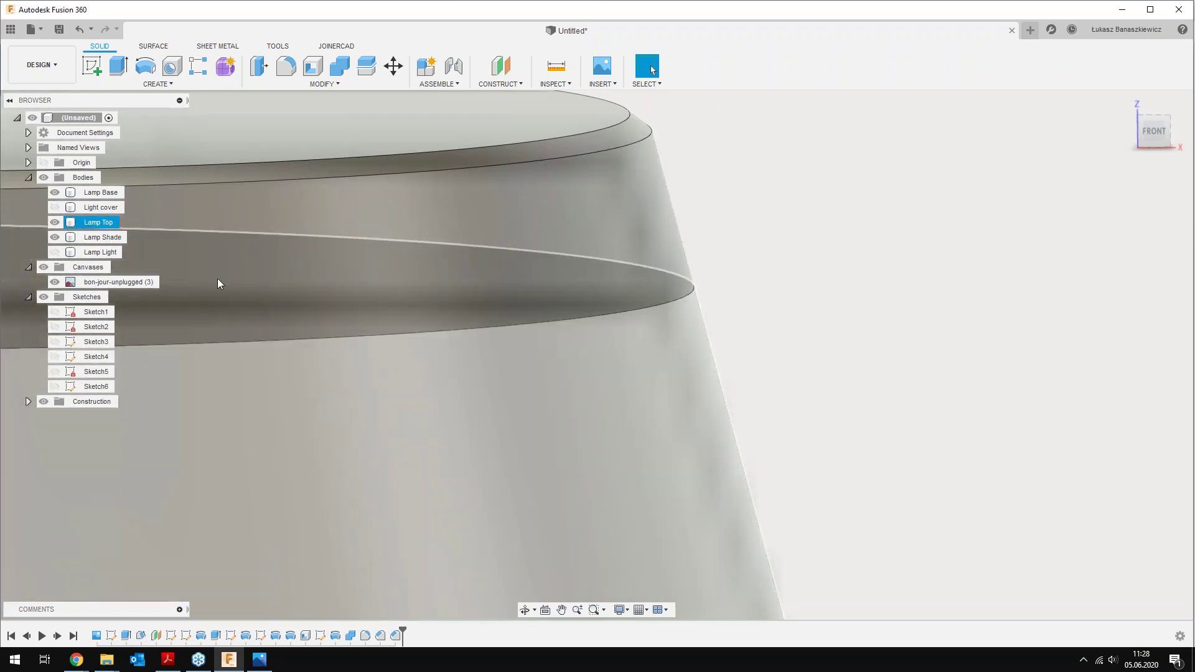
pyautogui.click(94, 223)
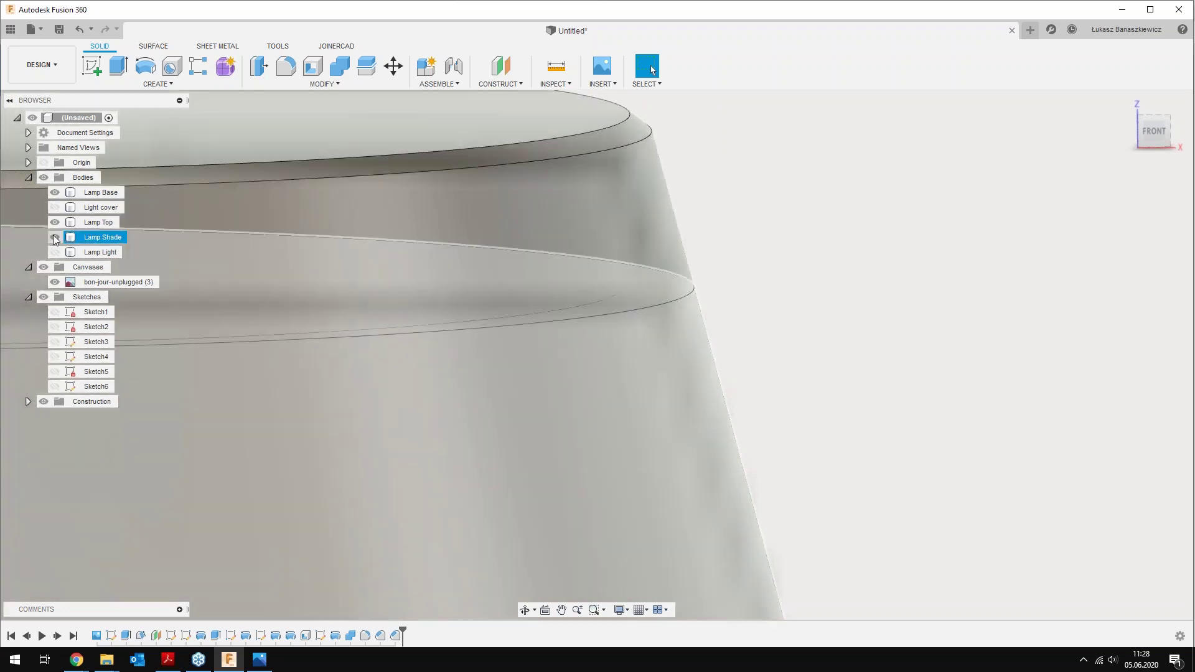
# Hide the Lamp Shade and chamfer the Lamp Top's bottom edge by 0.3 mm
pyautogui.click(55, 237)
pyautogui.moveTo(681, 289)
pyautogui.keyDown('shift'); pyautogui.mouseDown(button='middle')
pyautogui.moveTo(689, 320)
pyautogui.moveTo(721, 328)
pyautogui.mouseUp(button='middle'); pyautogui.keyUp('shift')
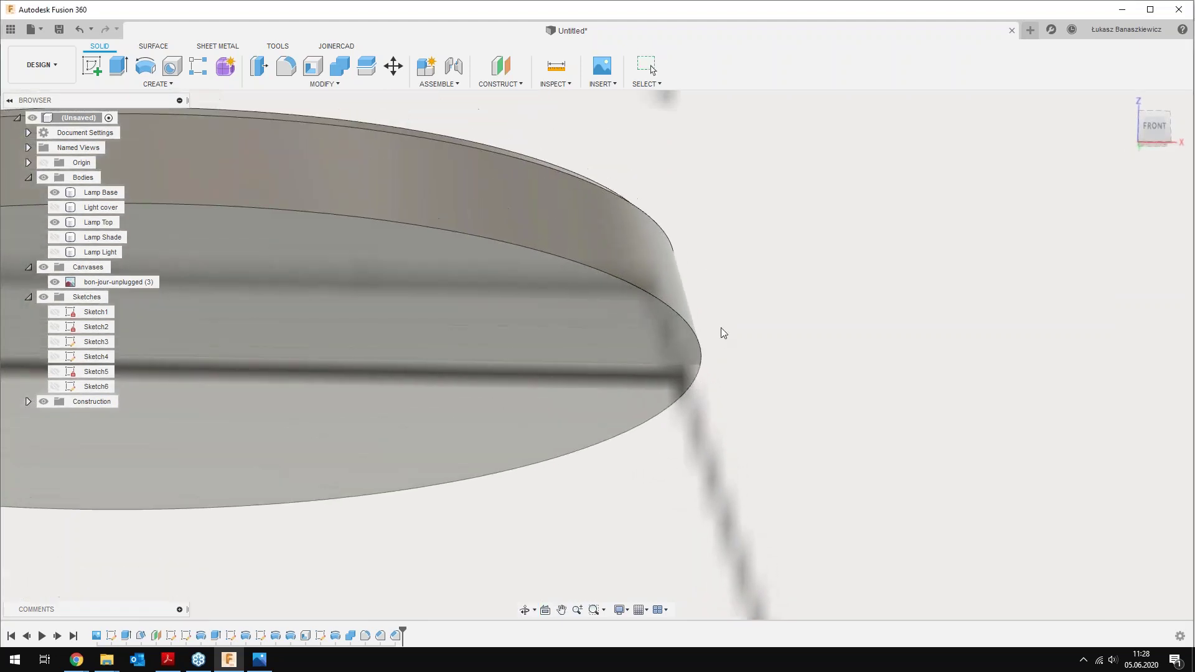
pyautogui.rightClick(734, 335)
pyautogui.click(749, 301)
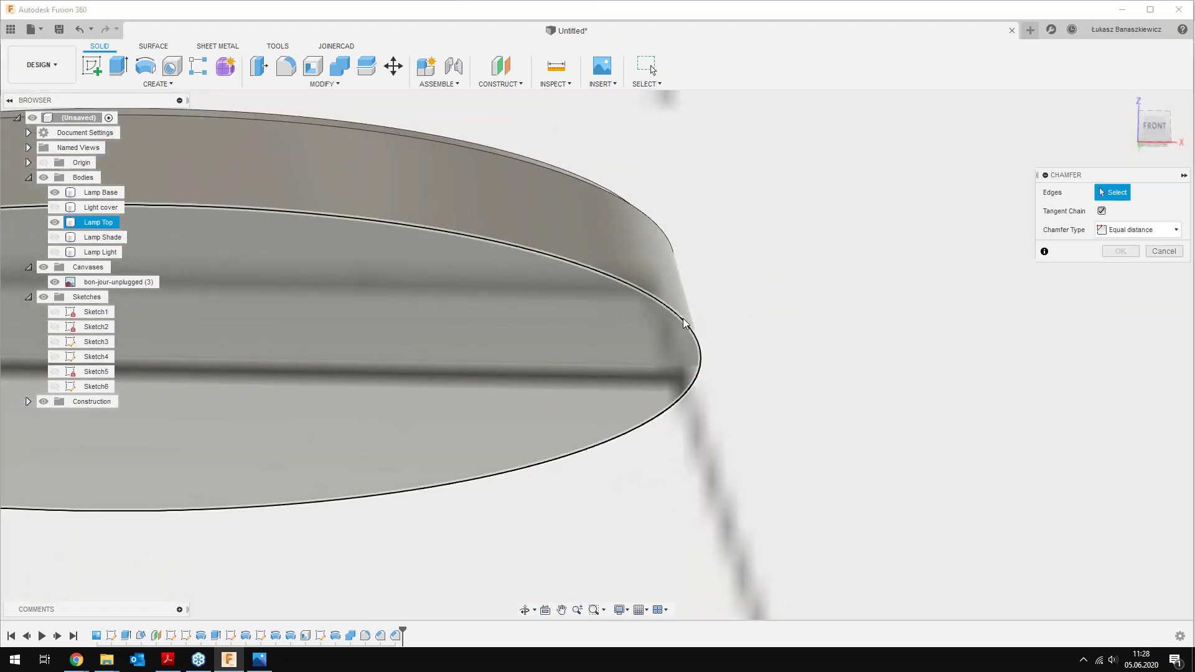
pyautogui.click(683, 319)
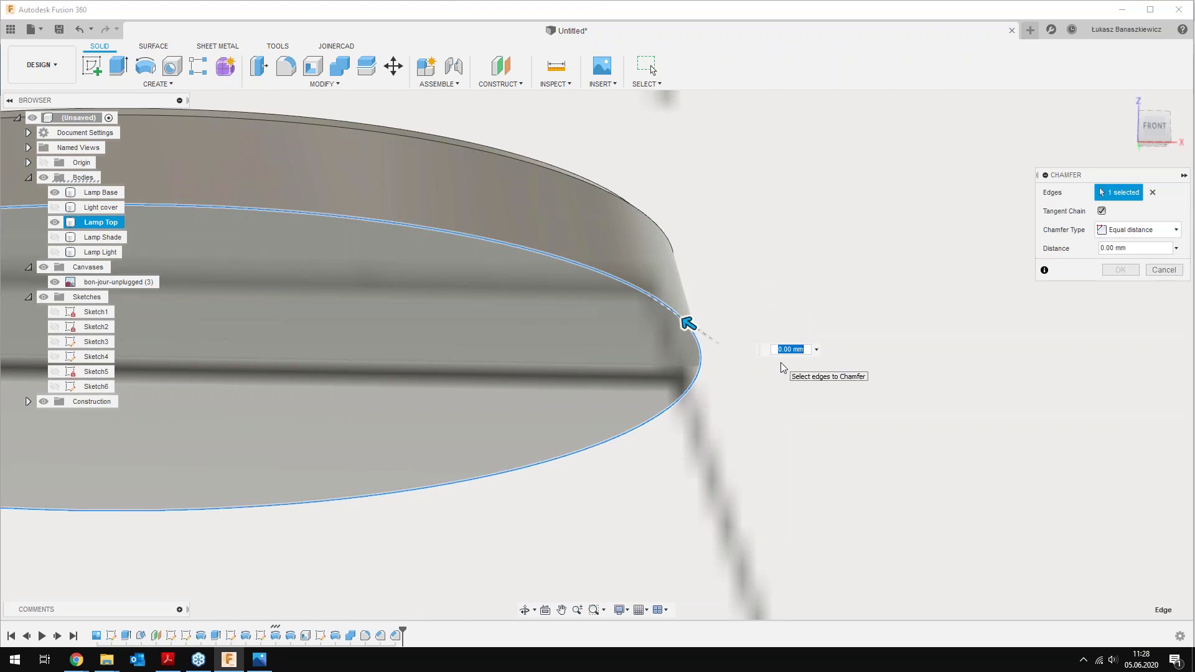
pyautogui.write('0,3')
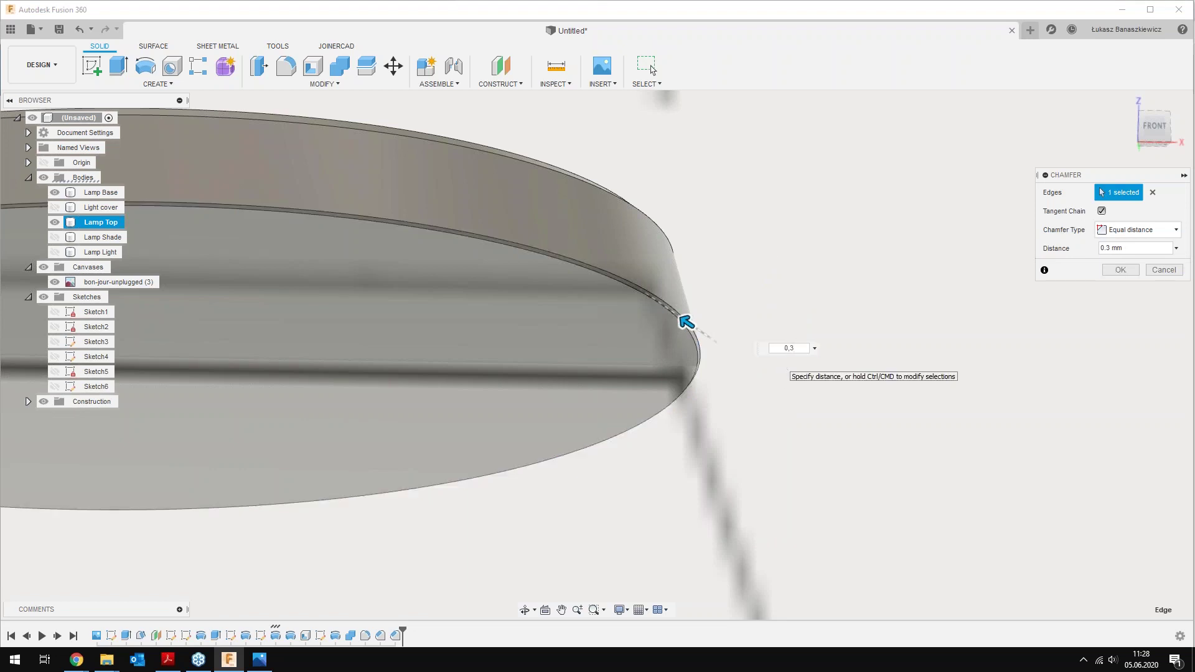
pyautogui.press('Return')
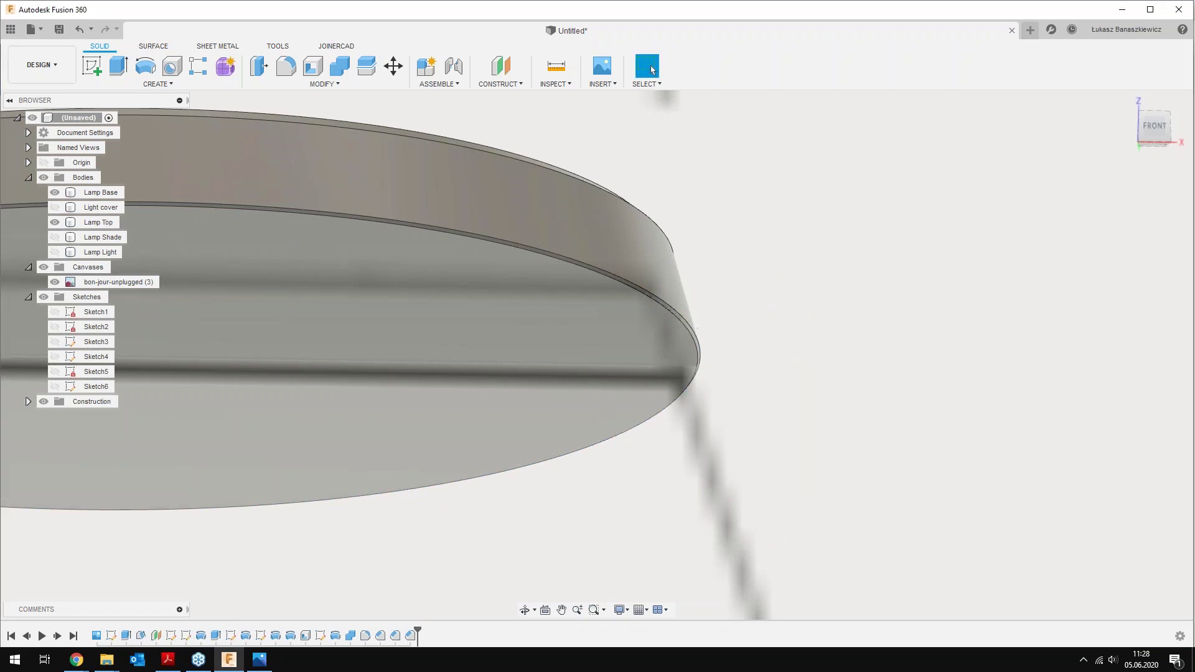
# Bring the Lamp Shade back into view and look down into it
pyautogui.scroll(-2, 521, 277)
pyautogui.scroll(-2, 521, 277)
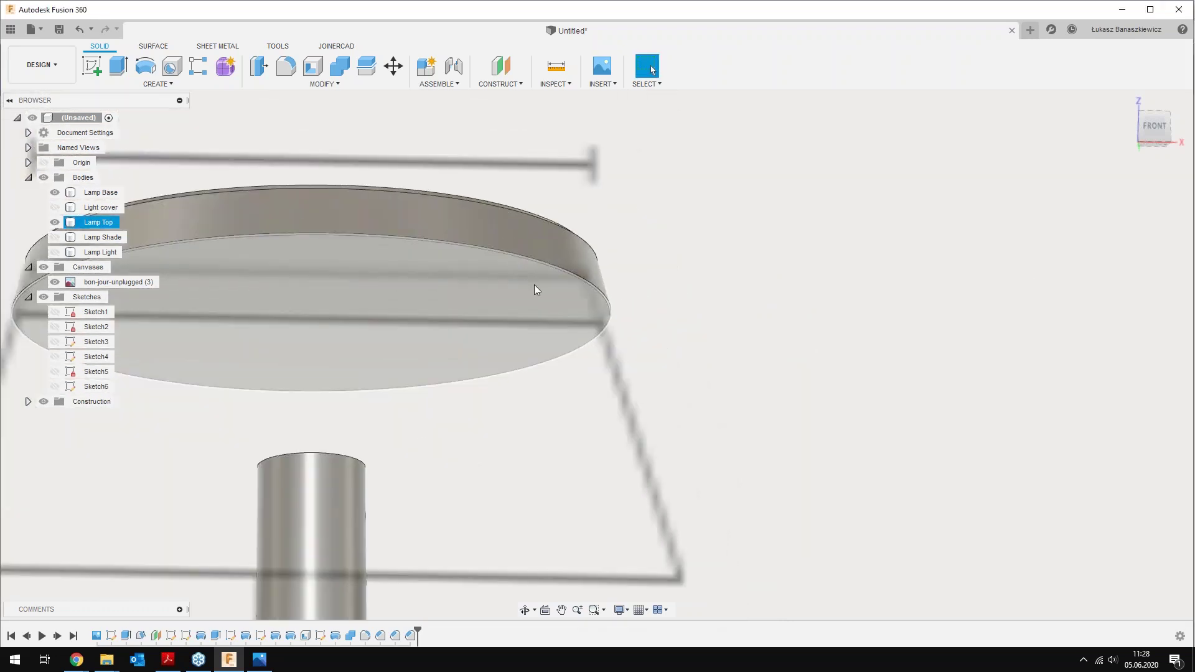
pyautogui.press('Escape')
pyautogui.click(54, 222)
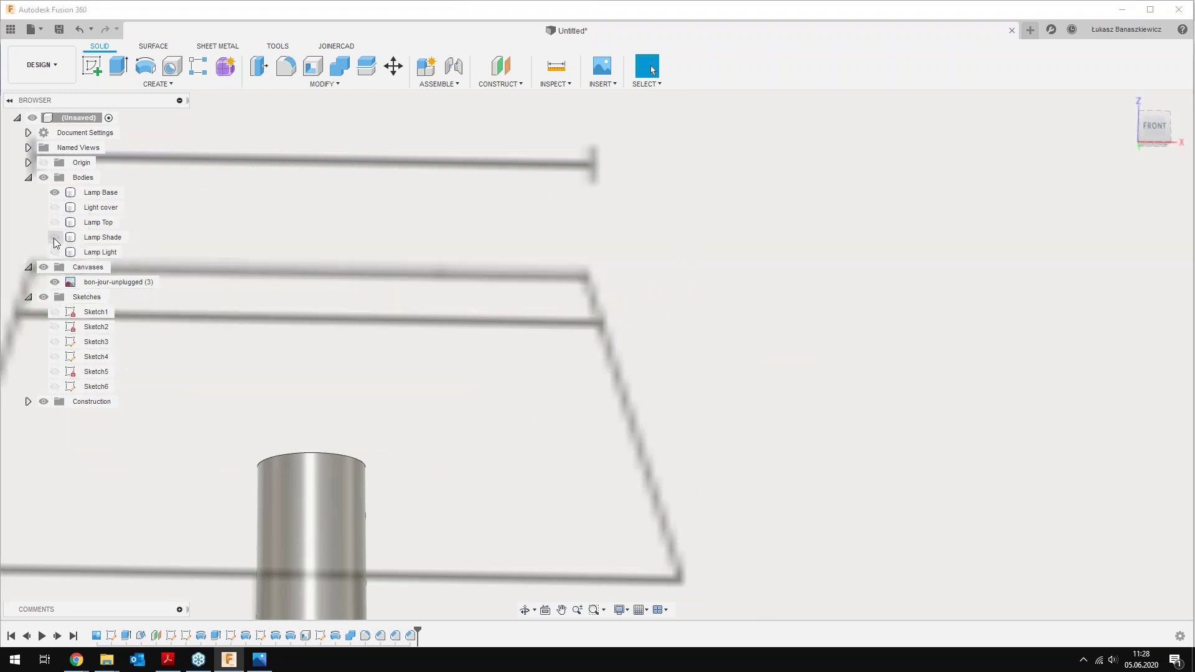
pyautogui.scroll(-3, 565, 322)
pyautogui.keyDown('shift'); pyautogui.moveTo(577, 334); pyautogui.dragTo(630, 318, button='middle'); pyautogui.keyUp('shift')
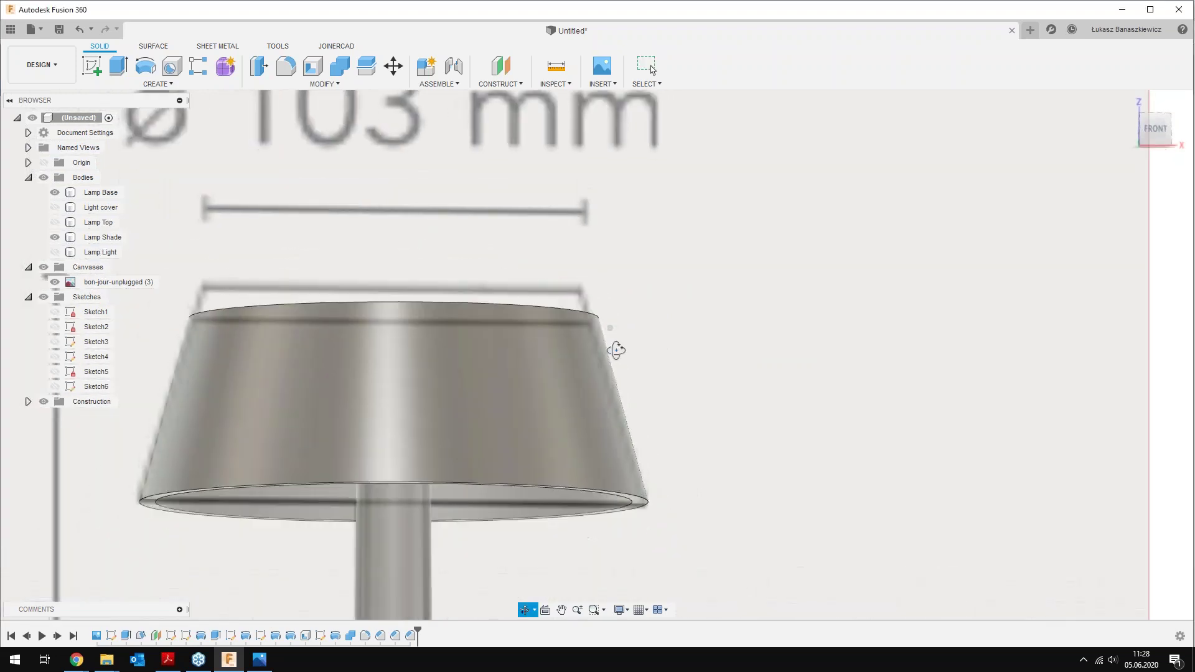
pyautogui.scroll(3, 593, 325)
pyautogui.scroll(2, 592, 326)
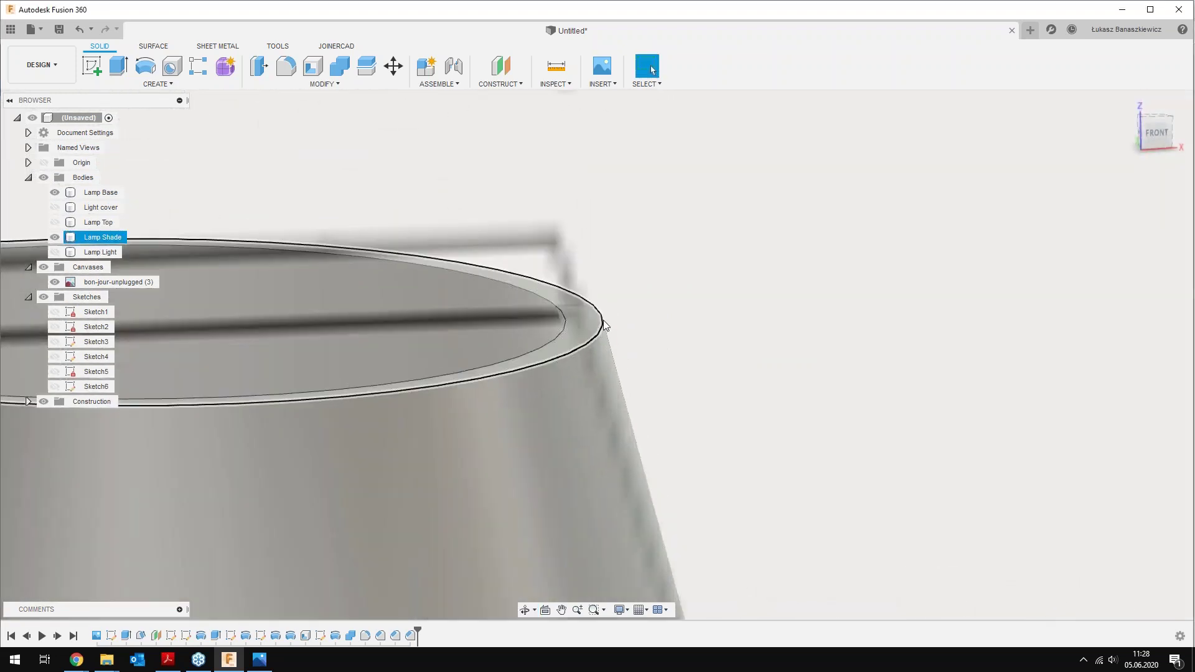
pyautogui.click(491, 117)
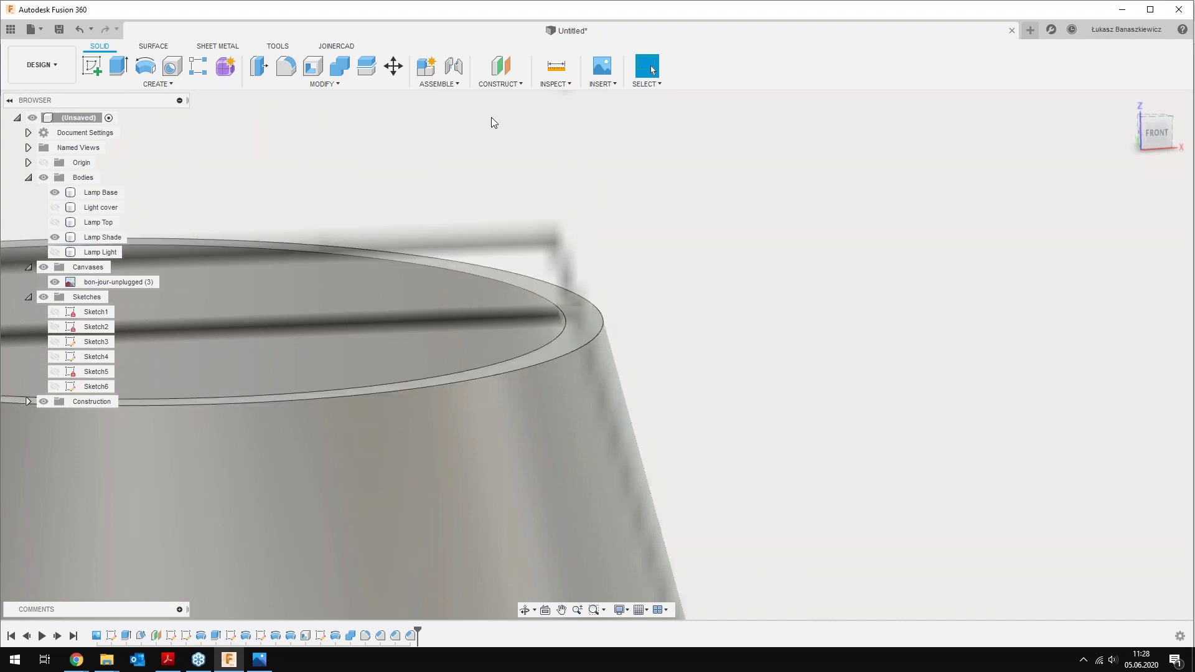
# Chamfer the Lamp Shade's top rim edge by 0.3 mm
pyautogui.rightClick(655, 282)
pyautogui.click(660, 244)
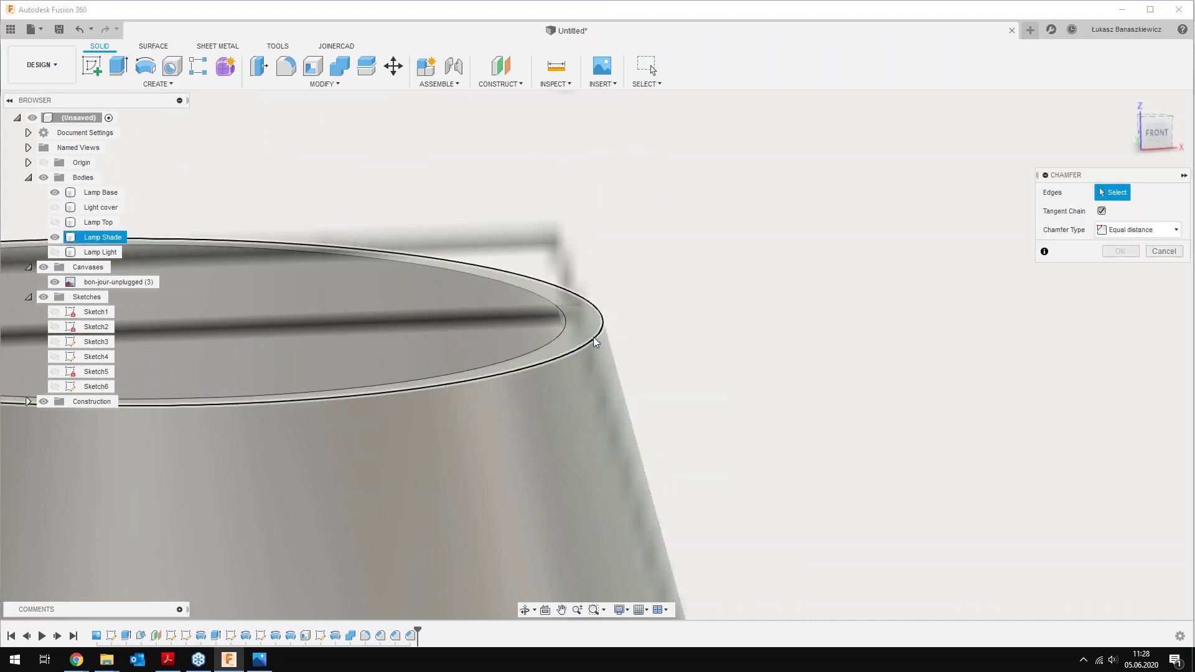
pyautogui.click(593, 337)
pyautogui.write('0,3')
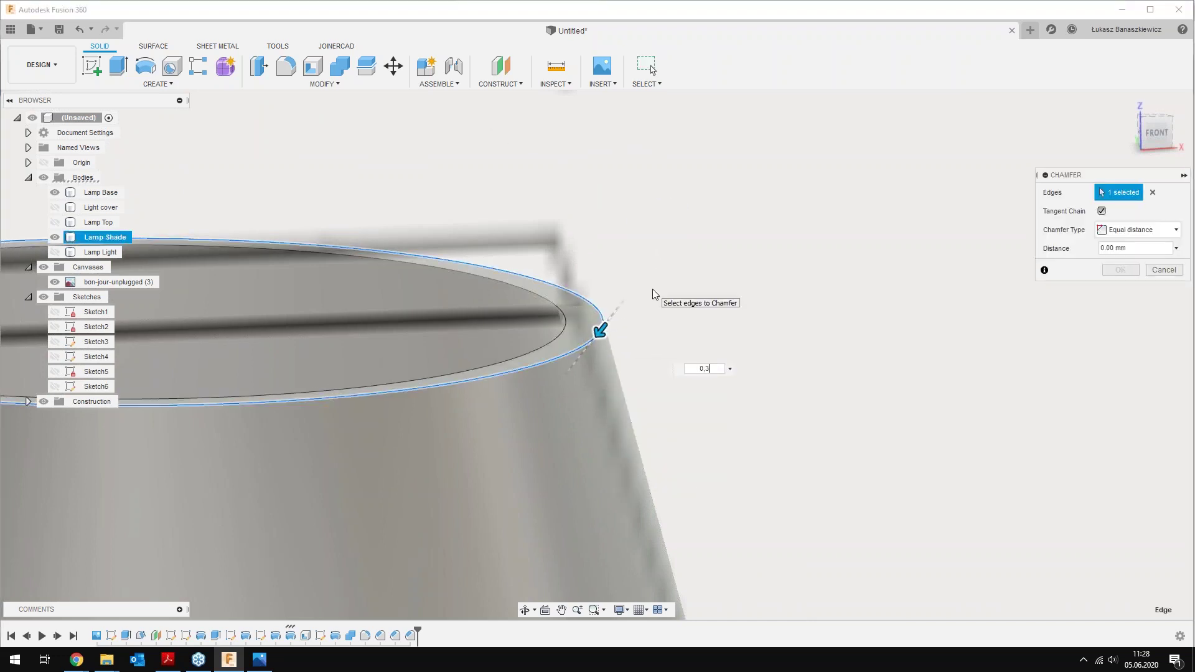
pyautogui.press('Return')
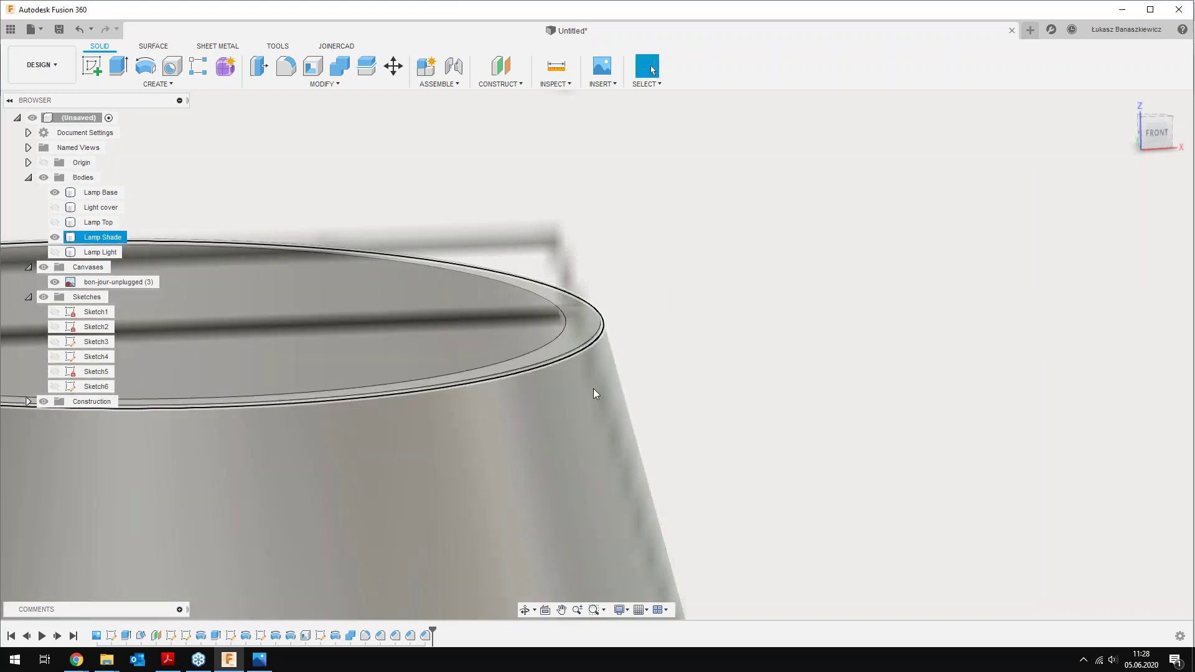
pyautogui.moveTo(593, 393)
pyautogui.keyDown('shift'); pyautogui.mouseDown(button='middle')
pyautogui.moveTo(609, 268)
pyautogui.moveTo(595, 210)
pyautogui.moveTo(633, 393)
pyautogui.moveTo(665, 463)
pyautogui.mouseUp(button='middle'); pyautogui.keyUp('shift')
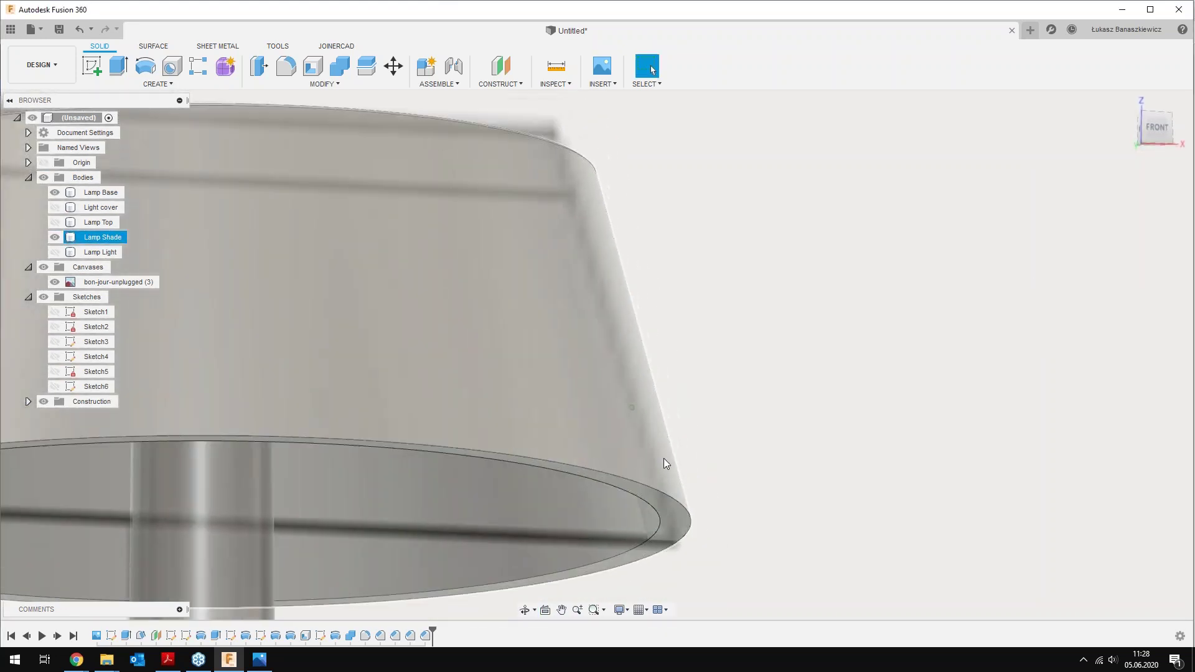
# Apply a 0.5 mm chamfer to the shade's outer and inner bottom rim edges together
pyautogui.scroll(2, 710, 513)
pyautogui.scroll(2, 720, 514)
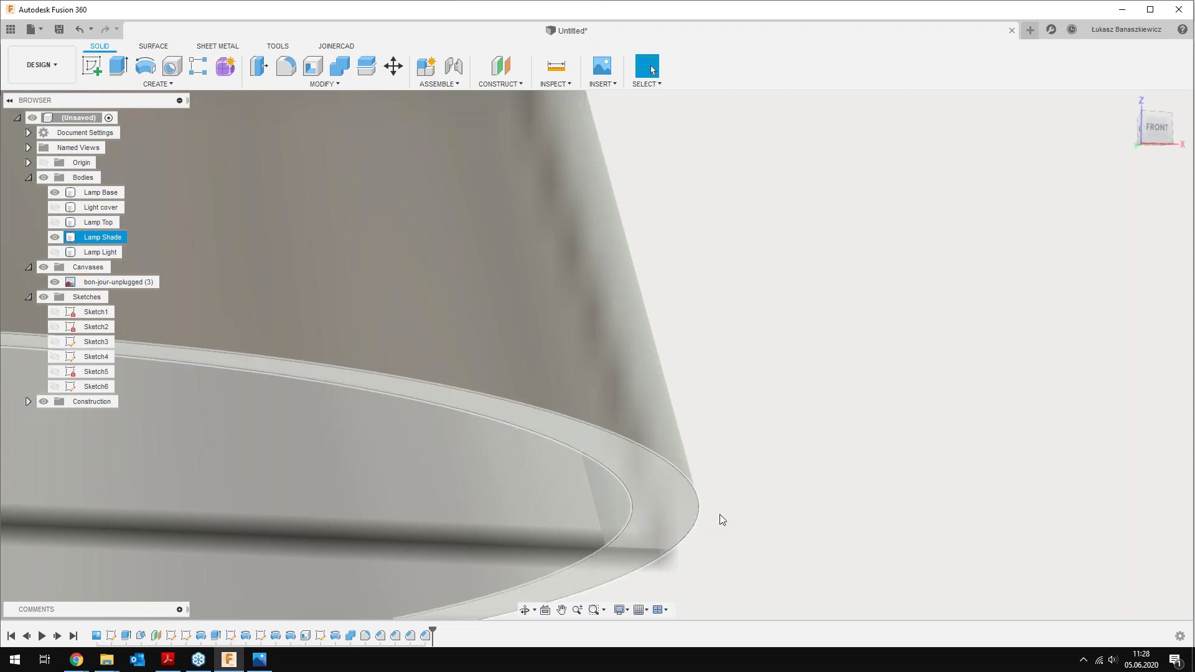
pyautogui.click(720, 513)
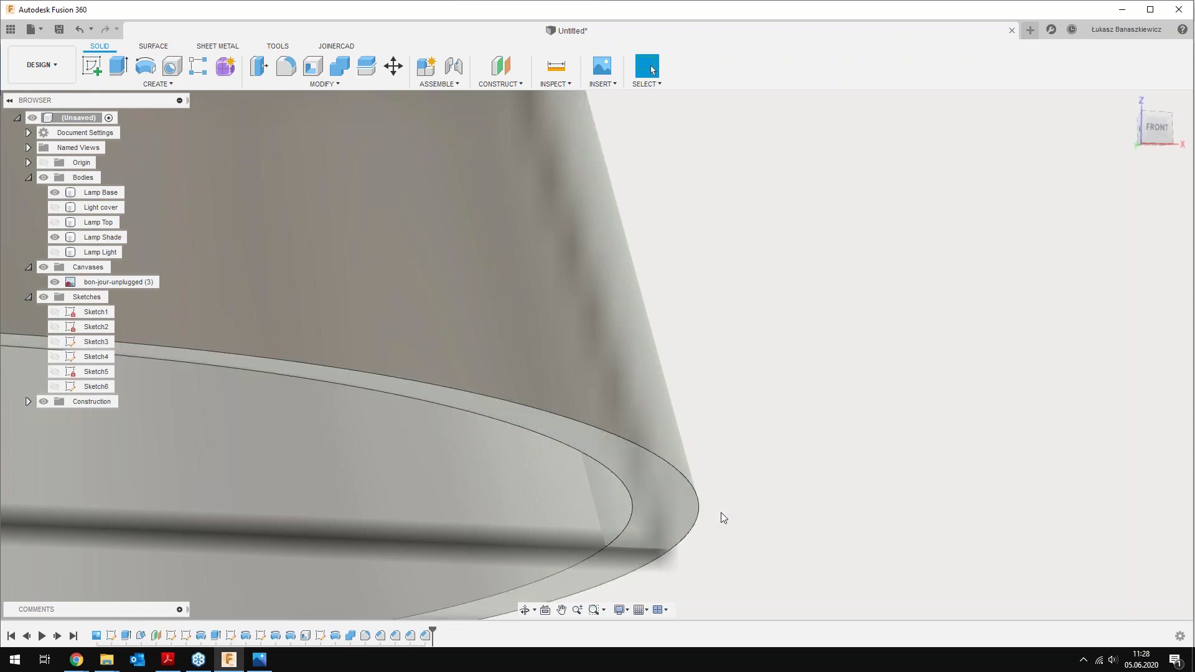
pyautogui.rightClick(731, 489)
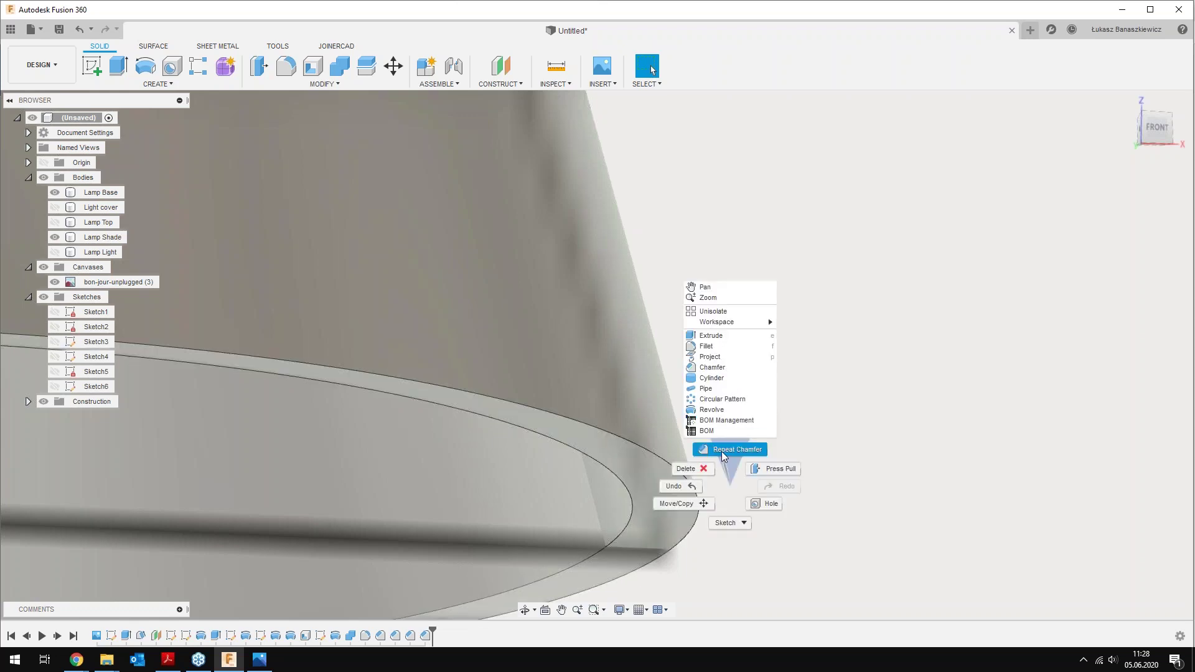
pyautogui.click(724, 456)
pyautogui.click(698, 500)
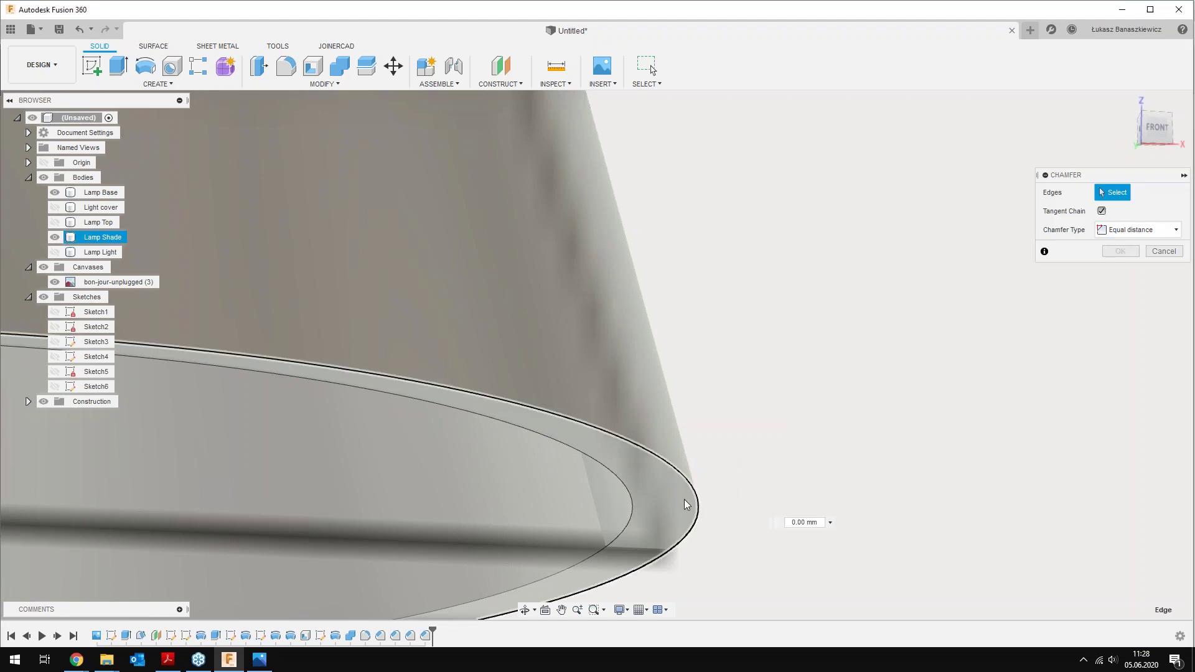
pyautogui.click(631, 495)
pyautogui.write('0')
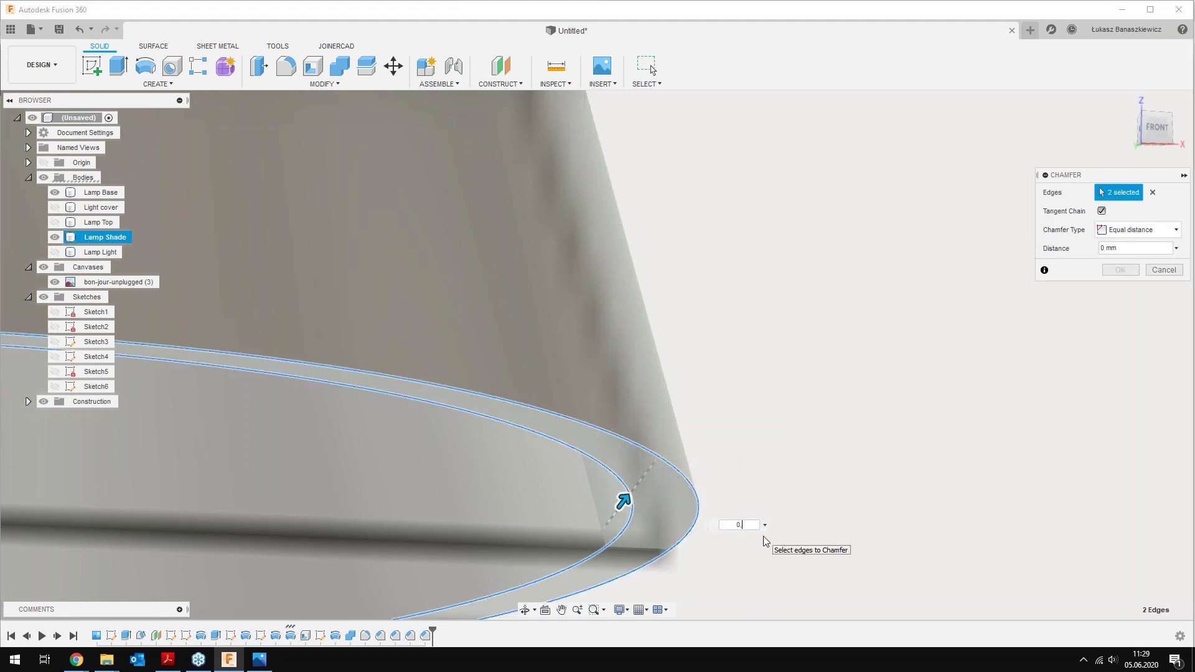
pyautogui.write('4')
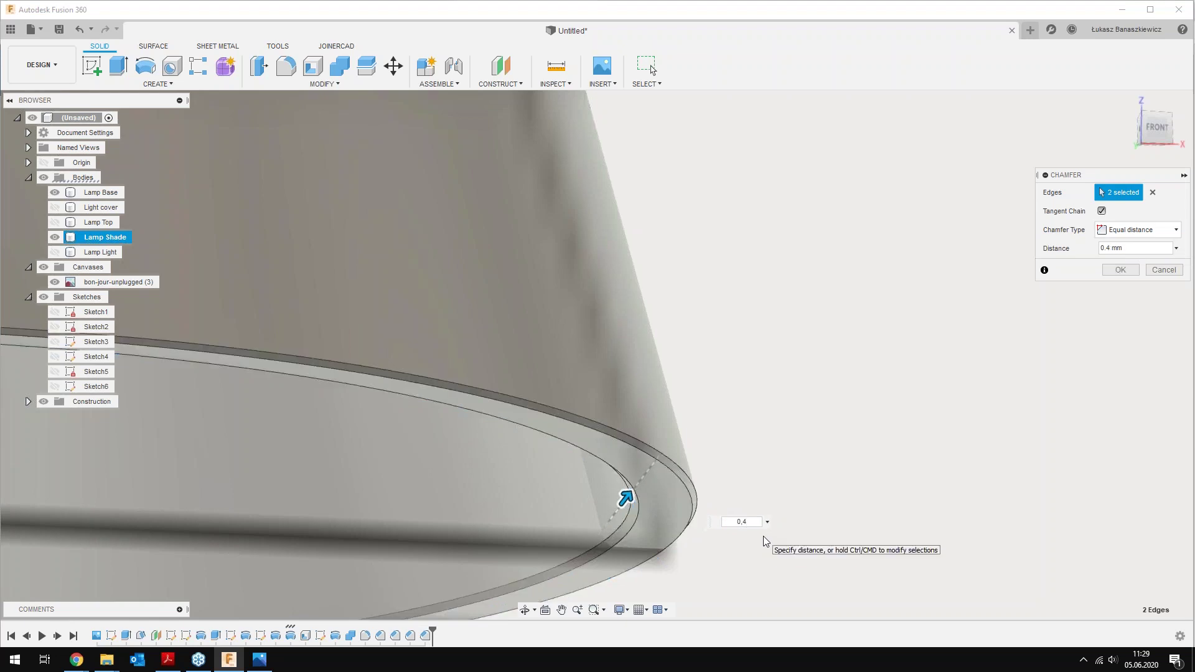
pyautogui.write('5')
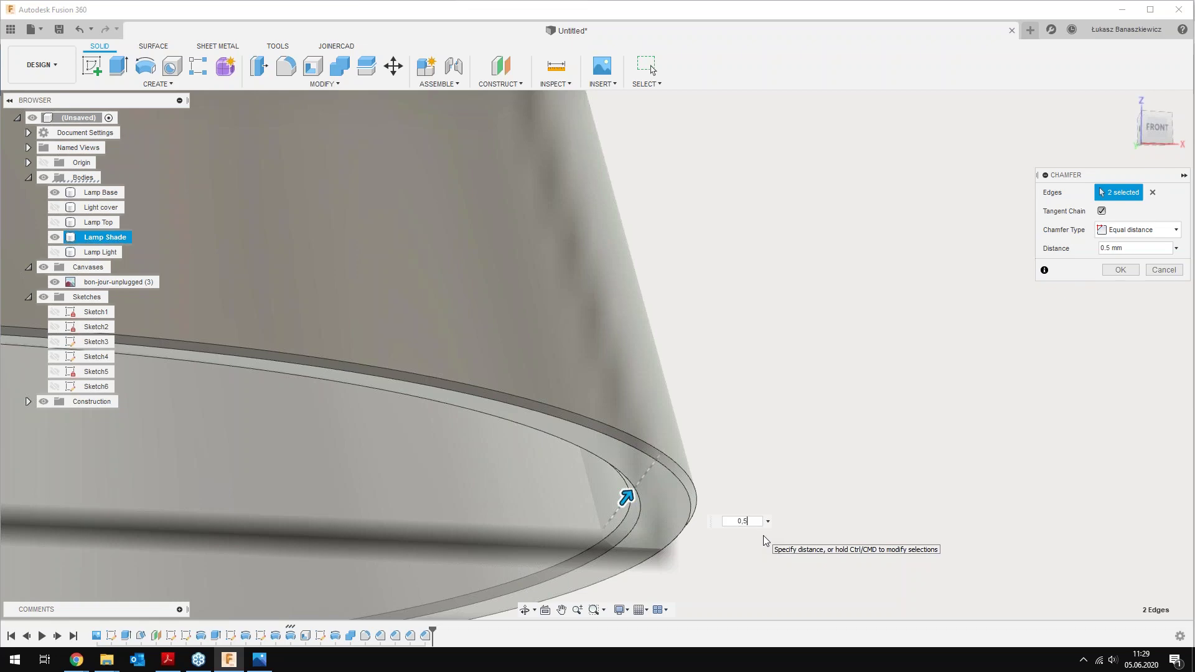
pyautogui.click(1117, 275)
pyautogui.scroll(-2, 648, 467)
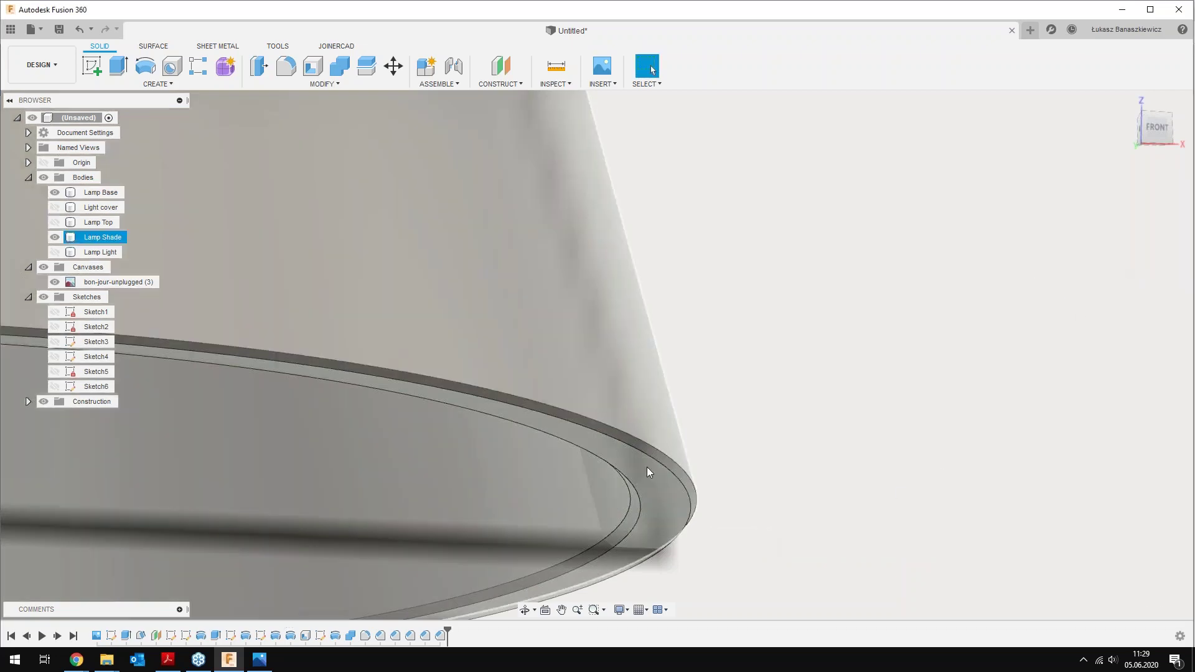
pyautogui.scroll(-3, 654, 498)
# Show the Lamp Light, Lamp Top and Light cover bodies again in front view
pyautogui.keyDown('shift'); pyautogui.moveTo(620, 365); pyautogui.dragTo(657, 371, button='middle'); pyautogui.keyUp('shift')
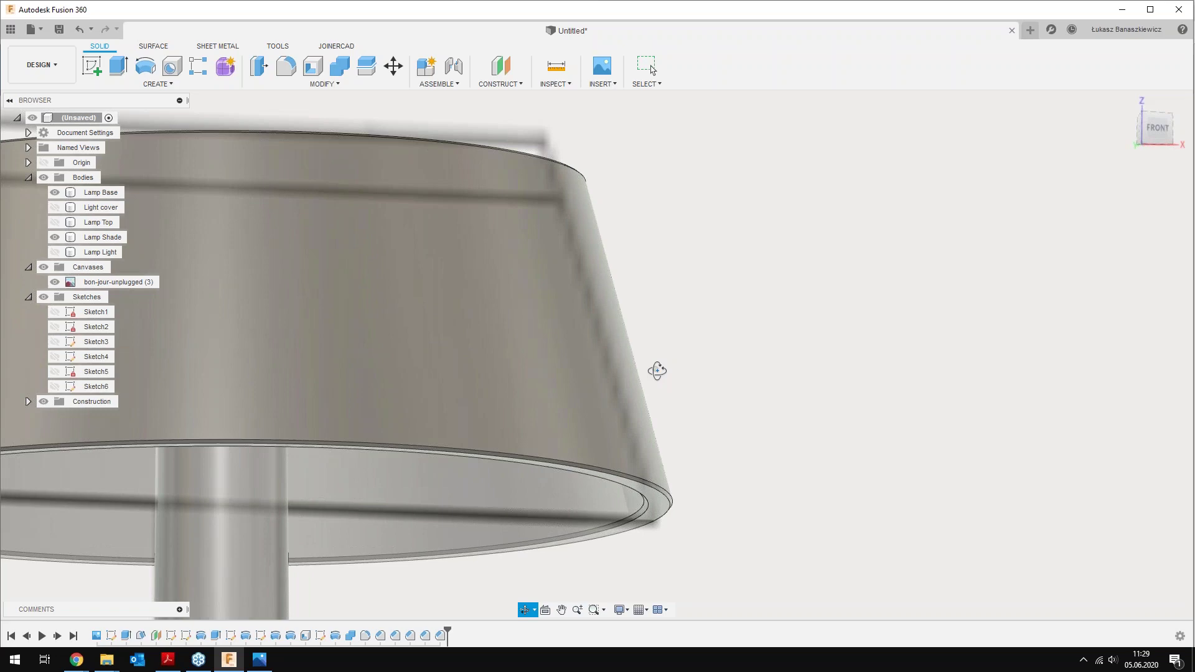
pyautogui.click(655, 513)
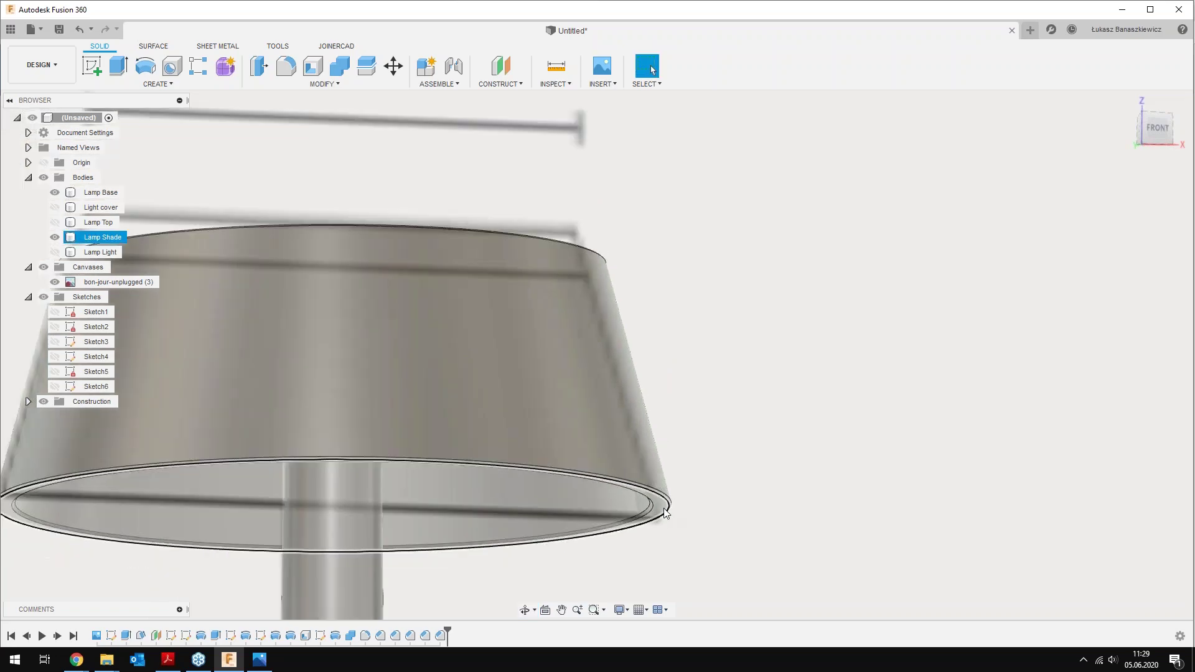
pyautogui.scroll(-3, 655, 498)
pyautogui.scroll(-2, 659, 482)
pyautogui.keyDown('shift'); pyautogui.moveTo(642, 452); pyautogui.dragTo(611, 454, button='middle'); pyautogui.keyUp('shift')
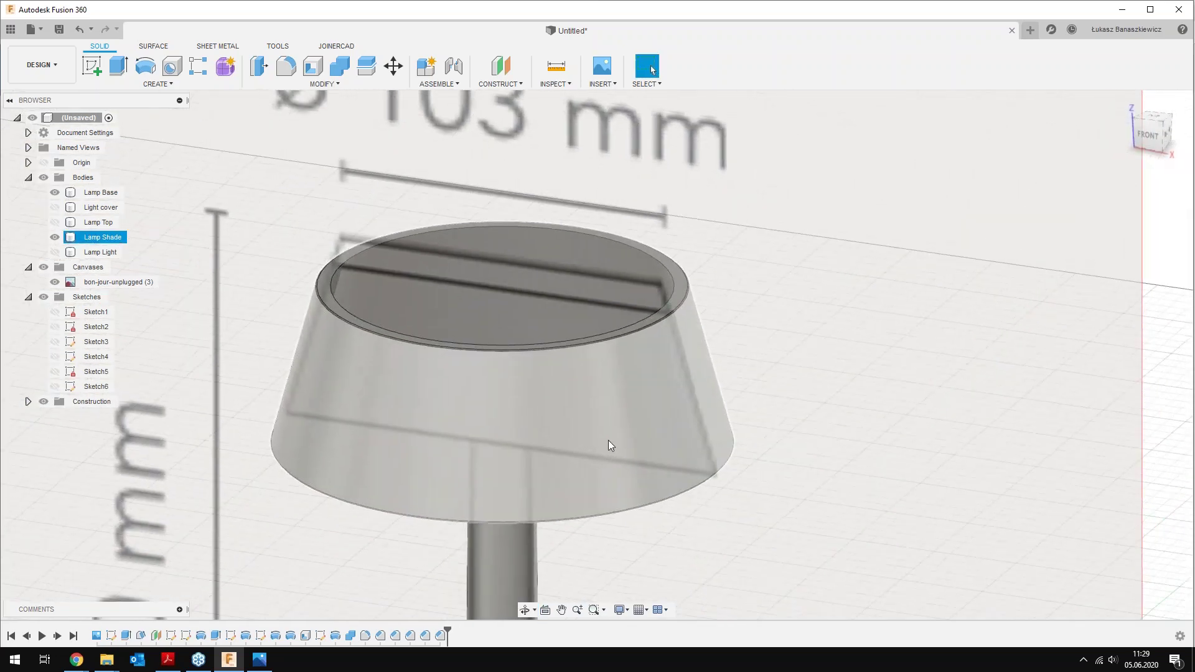
pyautogui.moveTo(638, 518); pyautogui.dragTo(653, 446, button='middle')
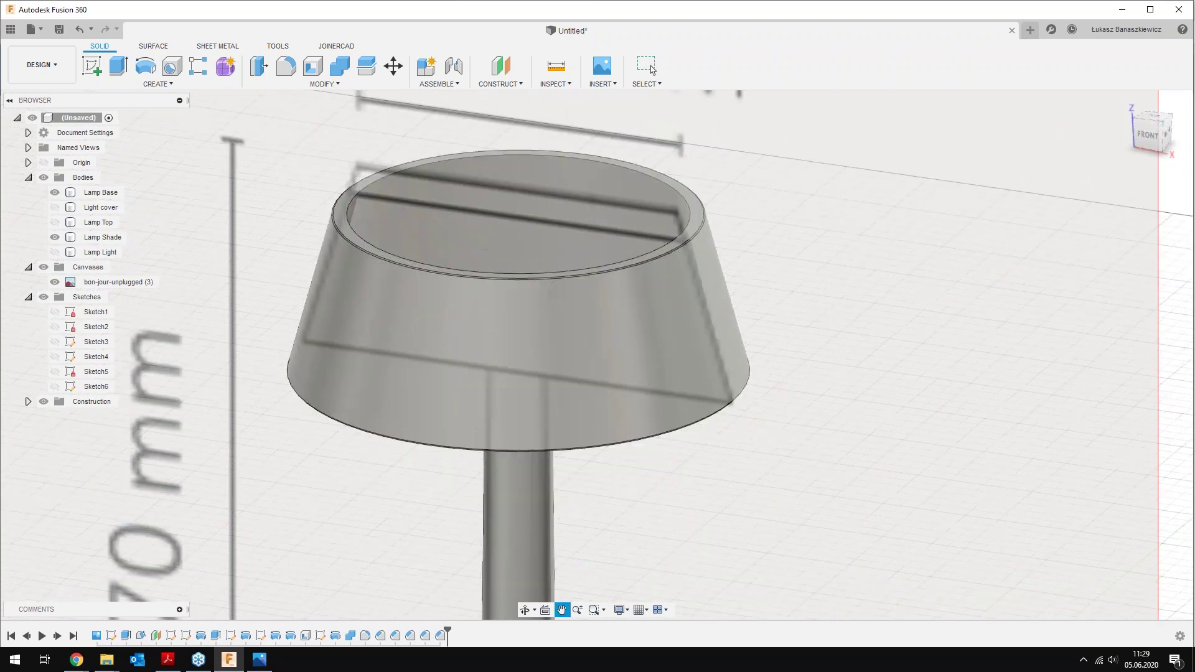
pyautogui.click(652, 70)
pyautogui.click(55, 252)
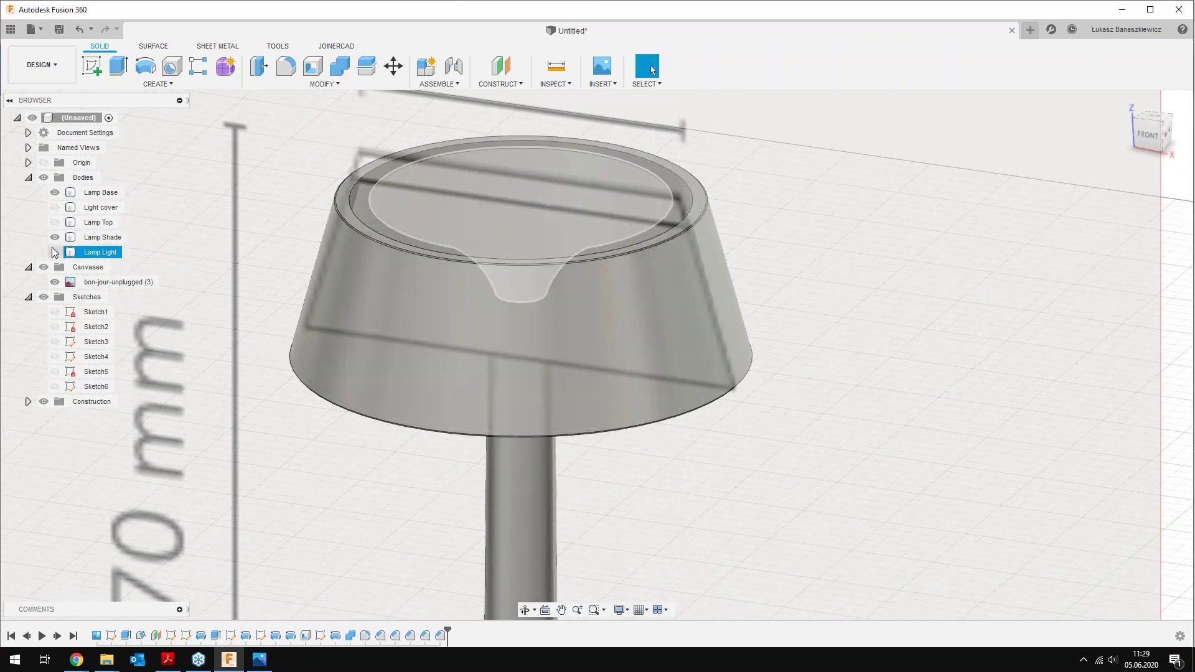
pyautogui.click(54, 222)
pyautogui.click(625, 318)
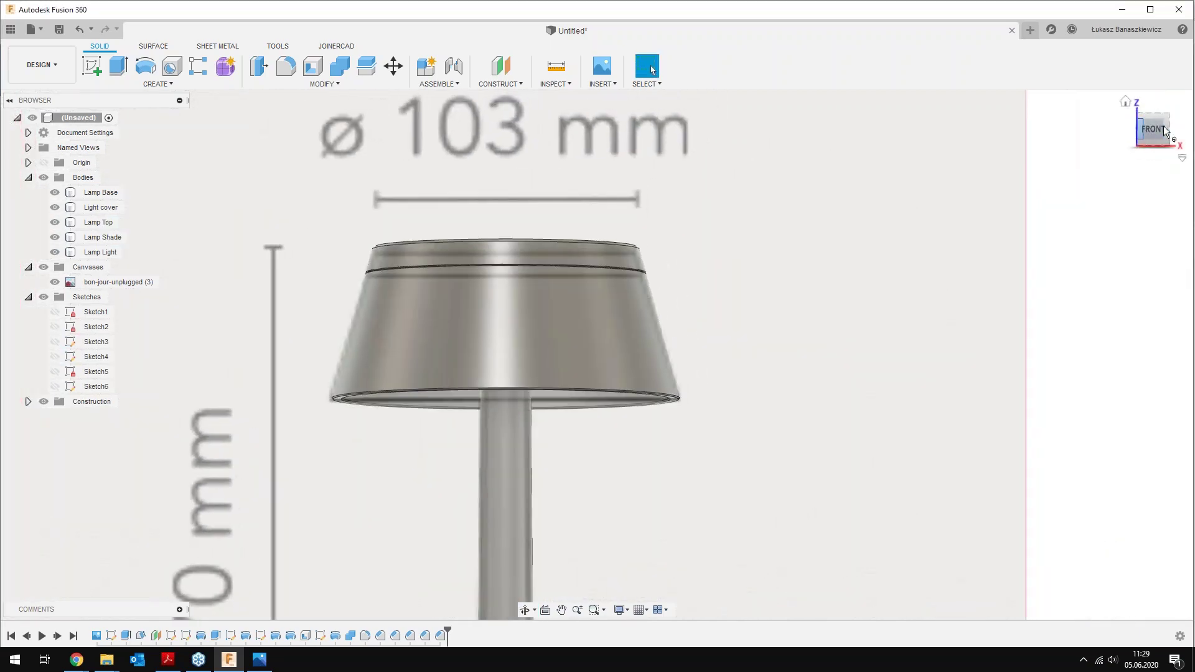
pyautogui.click(1166, 132)
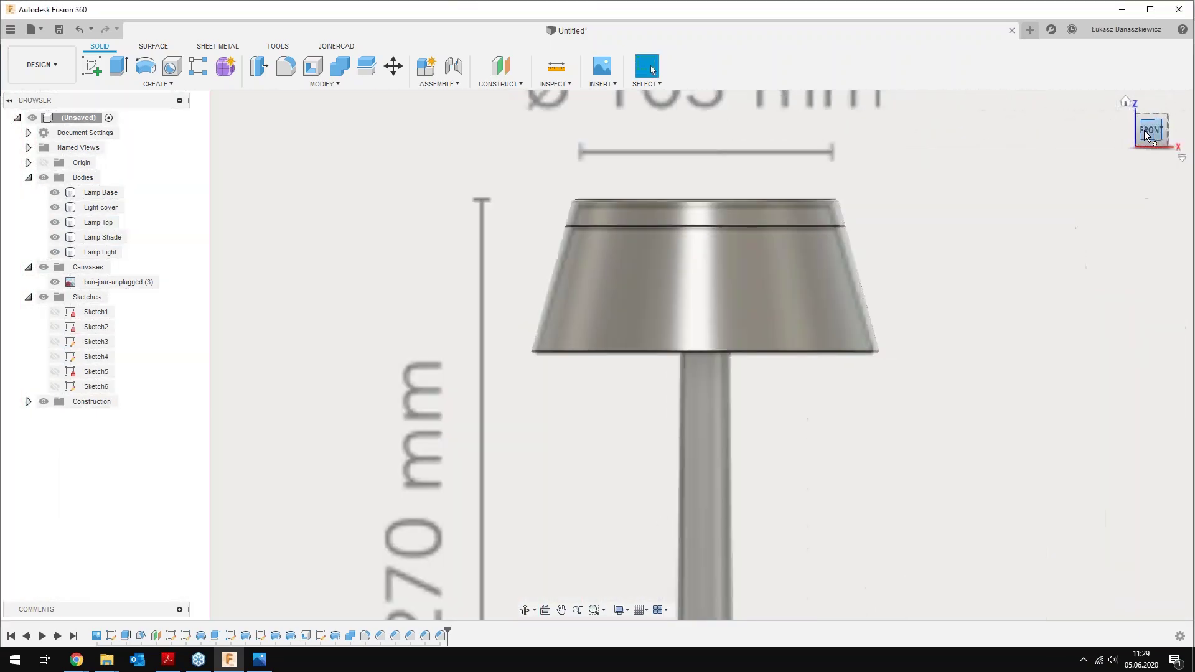
# Orbit under the lamp and select the base's 5241.404 mm² bottom face
pyautogui.click(612, 218)
pyautogui.scroll(5, 611, 214)
pyautogui.scroll(5, 622, 205)
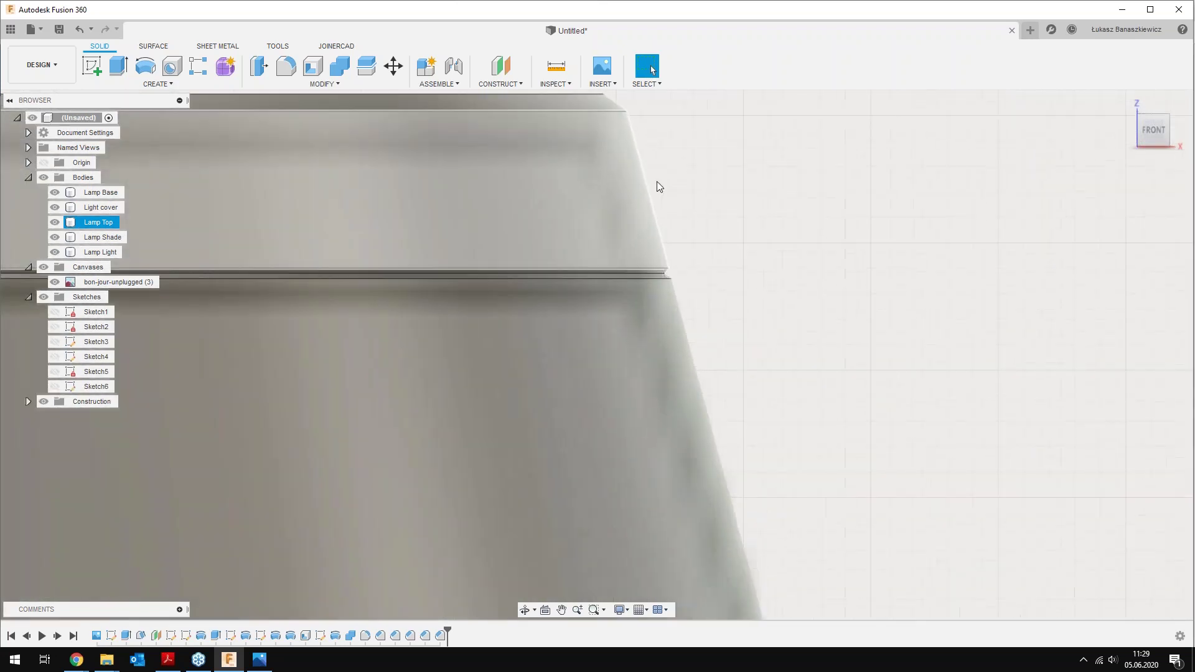
pyautogui.scroll(-3, 659, 185)
pyautogui.scroll(-3, 684, 269)
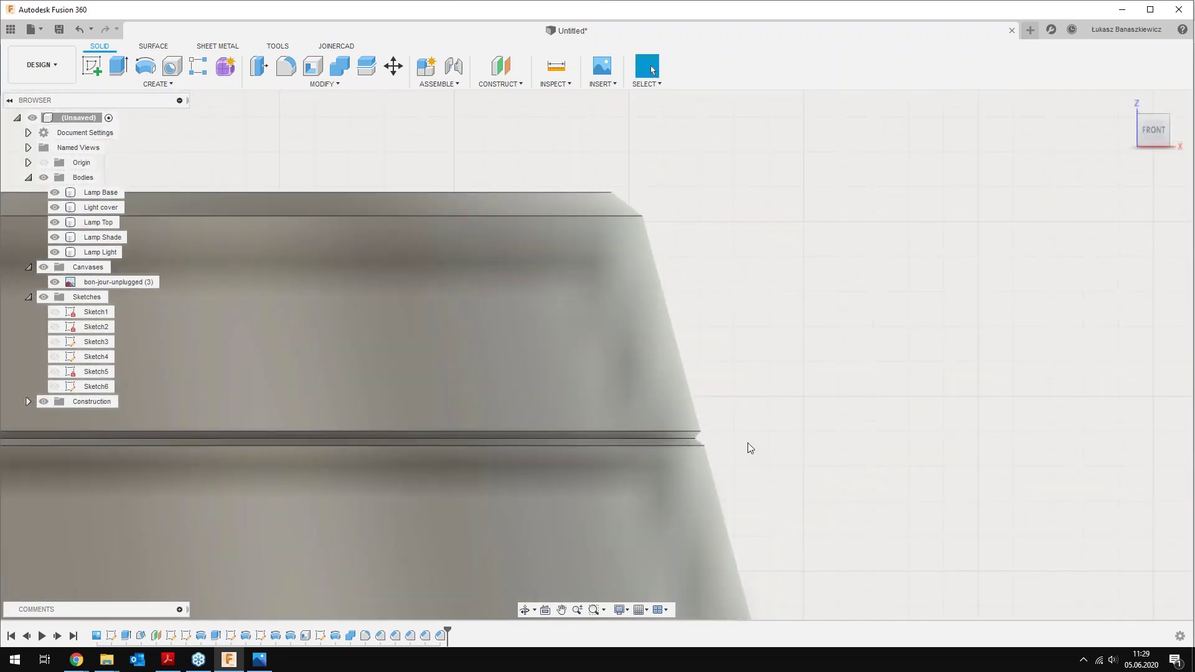
pyautogui.scroll(-3, 741, 431)
pyautogui.scroll(-2, 740, 426)
pyautogui.scroll(-1, 753, 454)
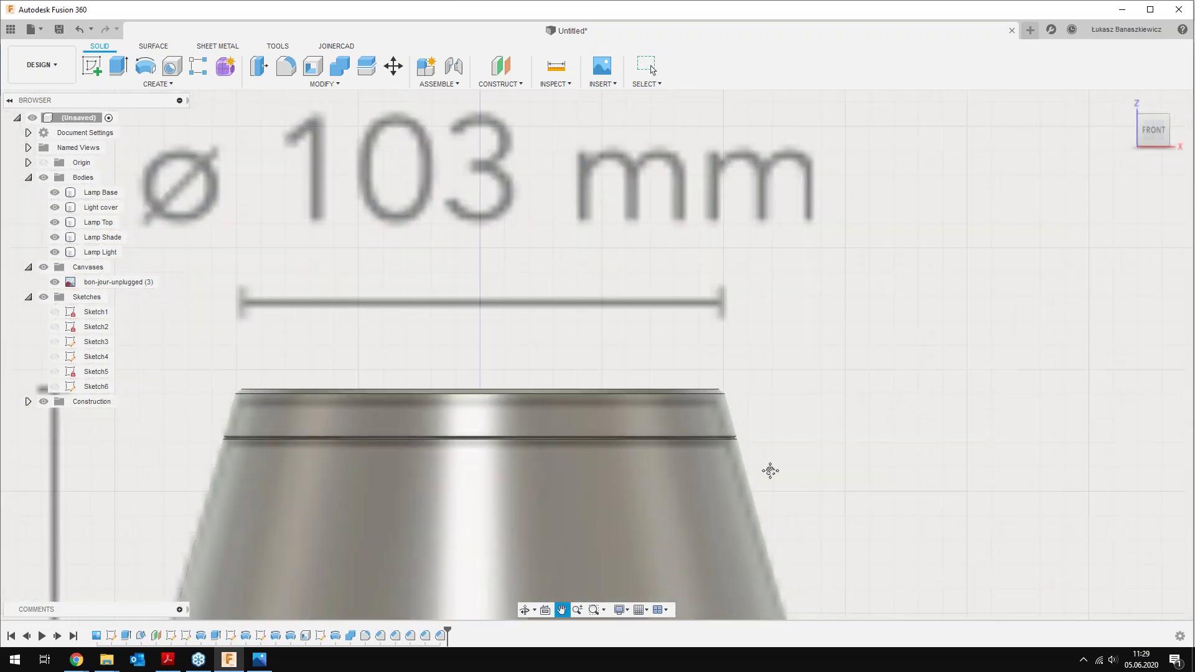
pyautogui.scroll(-3, 768, 473)
pyautogui.scroll(-2, 770, 413)
pyautogui.scroll(-2, 707, 442)
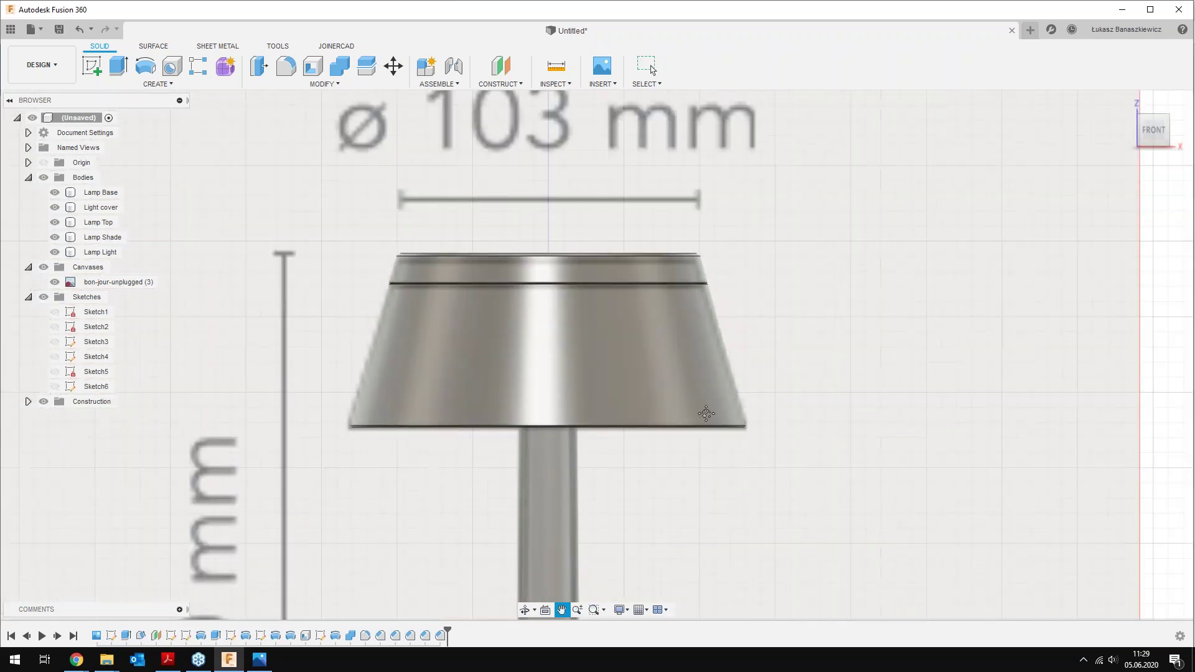
pyautogui.scroll(-2, 685, 433)
pyautogui.scroll(-2, 678, 428)
pyautogui.scroll(-1, 677, 428)
pyautogui.scroll(2, 608, 451)
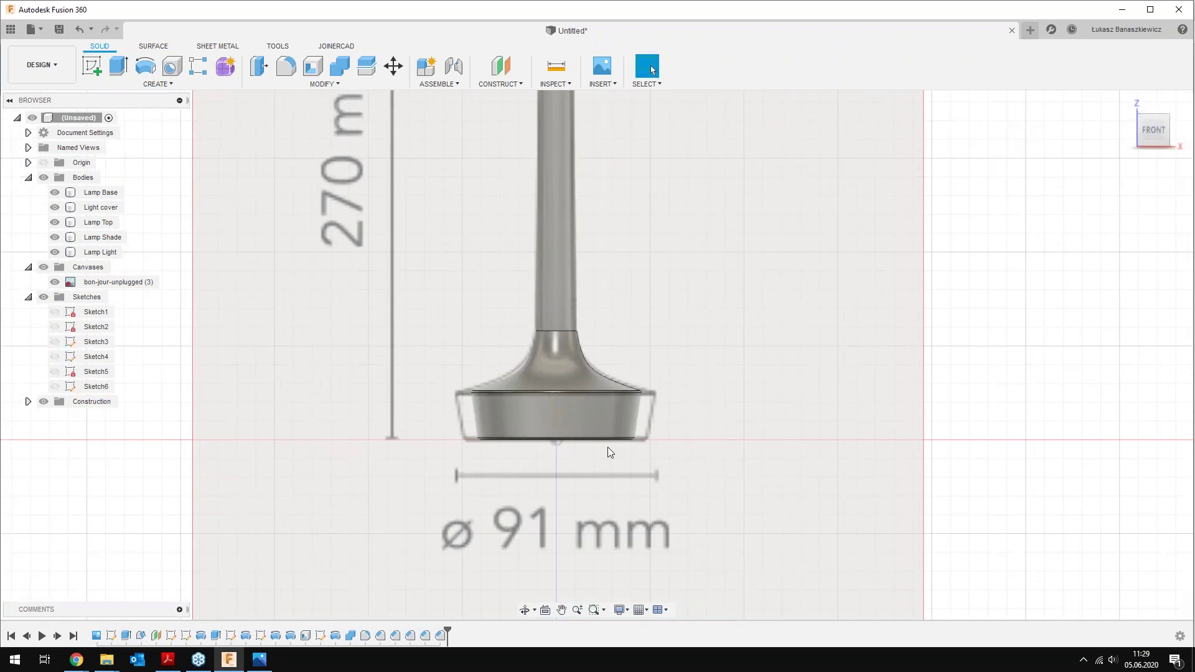
pyautogui.moveTo(672, 462)
pyautogui.keyDown('shift'); pyautogui.mouseDown(button='middle')
pyautogui.moveTo(632, 423)
pyautogui.moveTo(619, 493)
pyautogui.moveTo(564, 430)
pyautogui.moveTo(578, 396)
pyautogui.moveTo(559, 402)
pyautogui.mouseUp(button='middle'); pyautogui.keyUp('shift')
pyautogui.scroll(3, 559, 402)
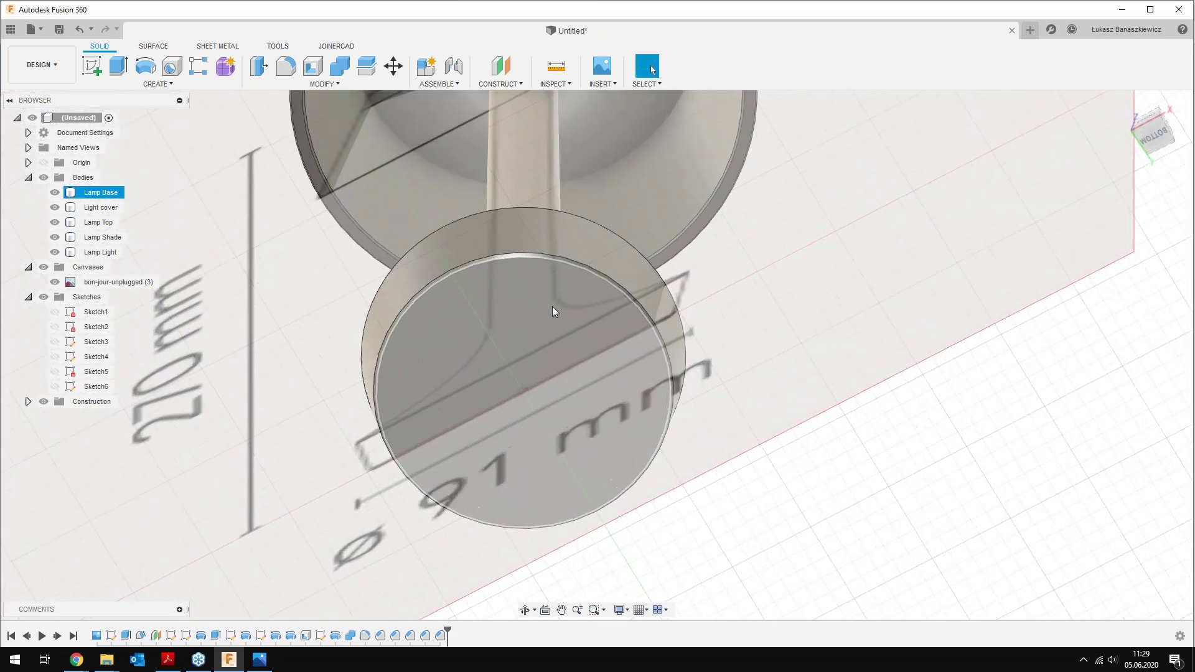
pyautogui.click(552, 306)
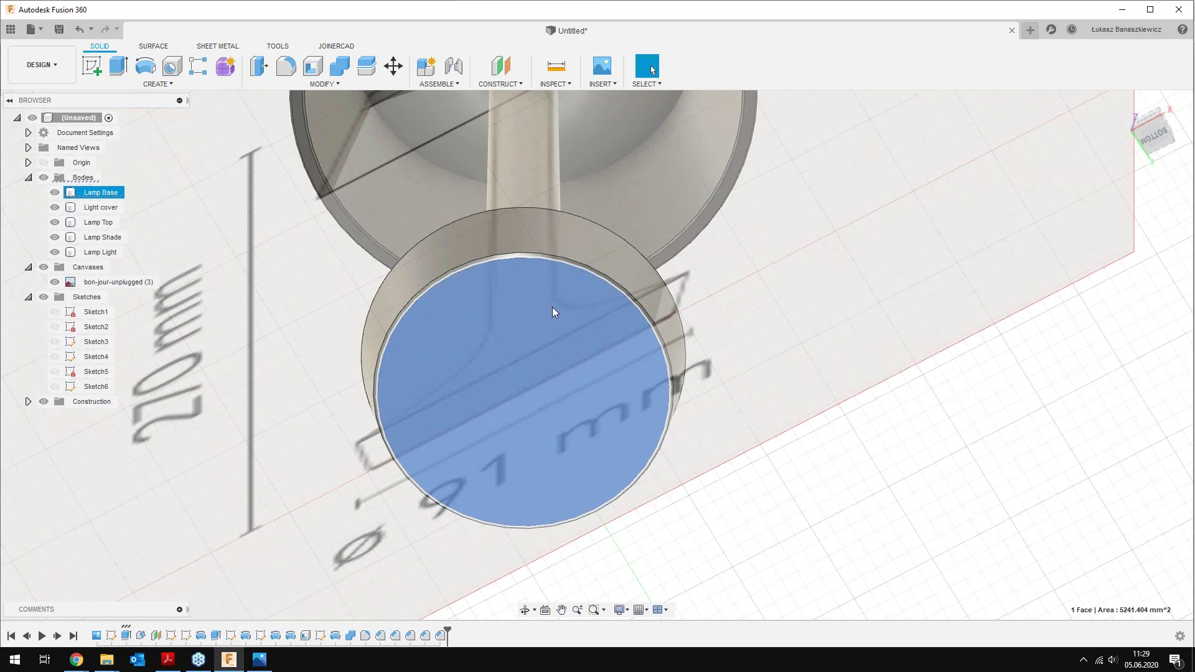
# Start a sketch on the base's bottom face and draw a 15 mm circle
pyautogui.rightClick(549, 341)
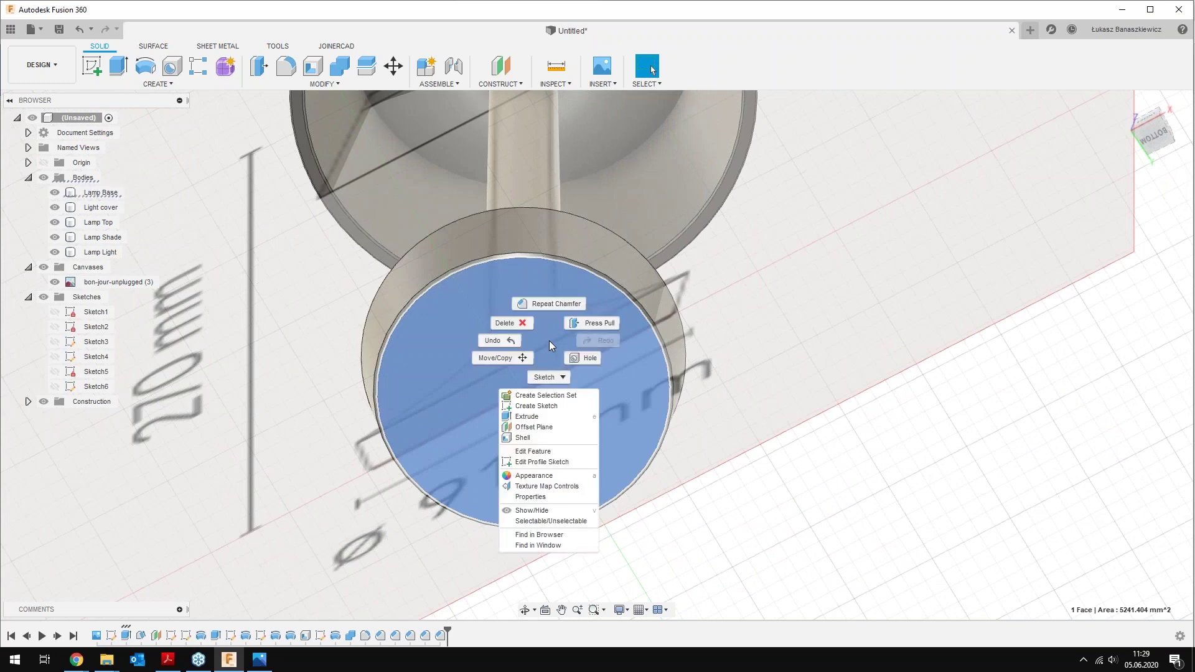
pyautogui.click(551, 410)
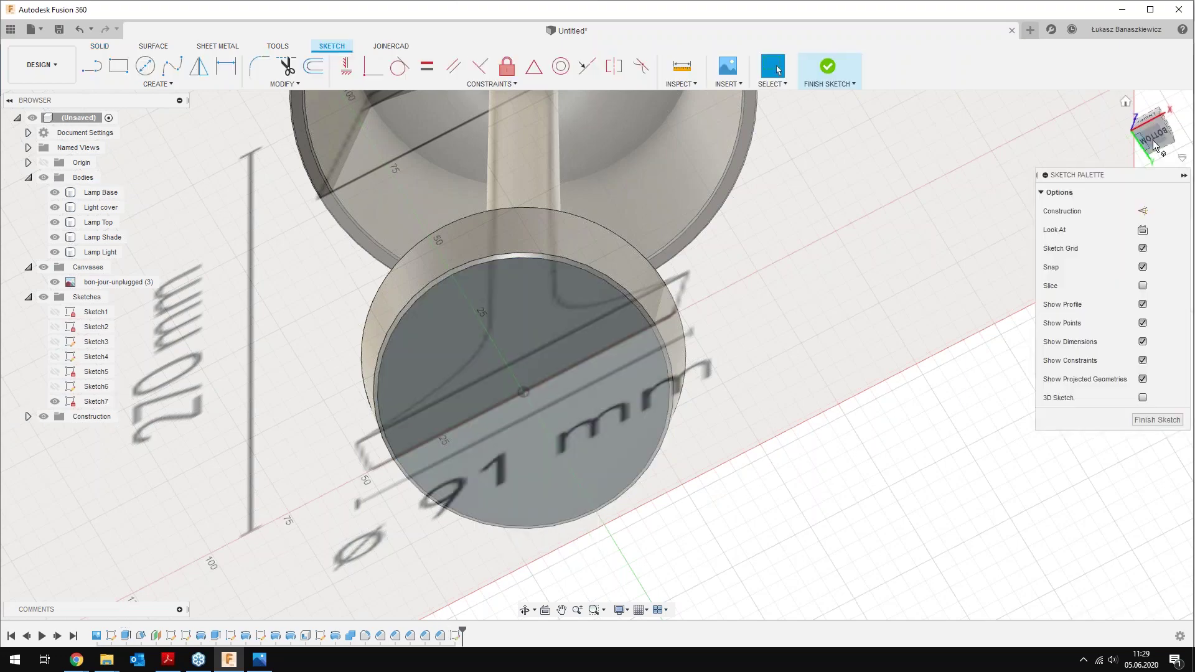
pyautogui.click(1156, 140)
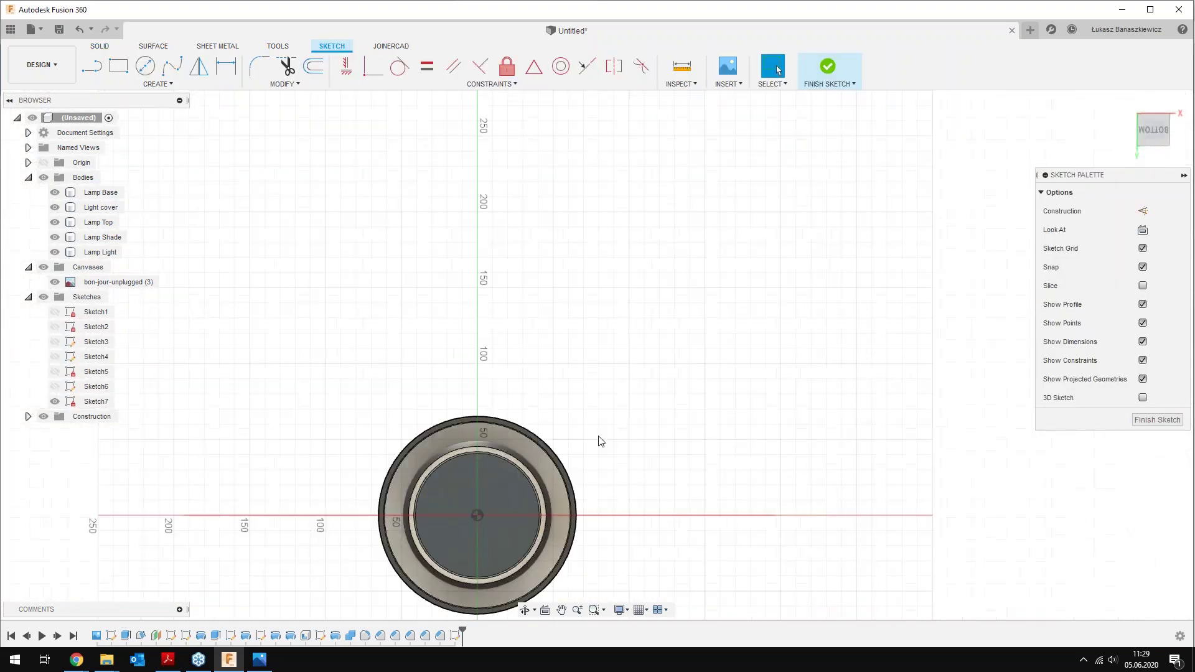
pyautogui.scroll(5, 476, 533)
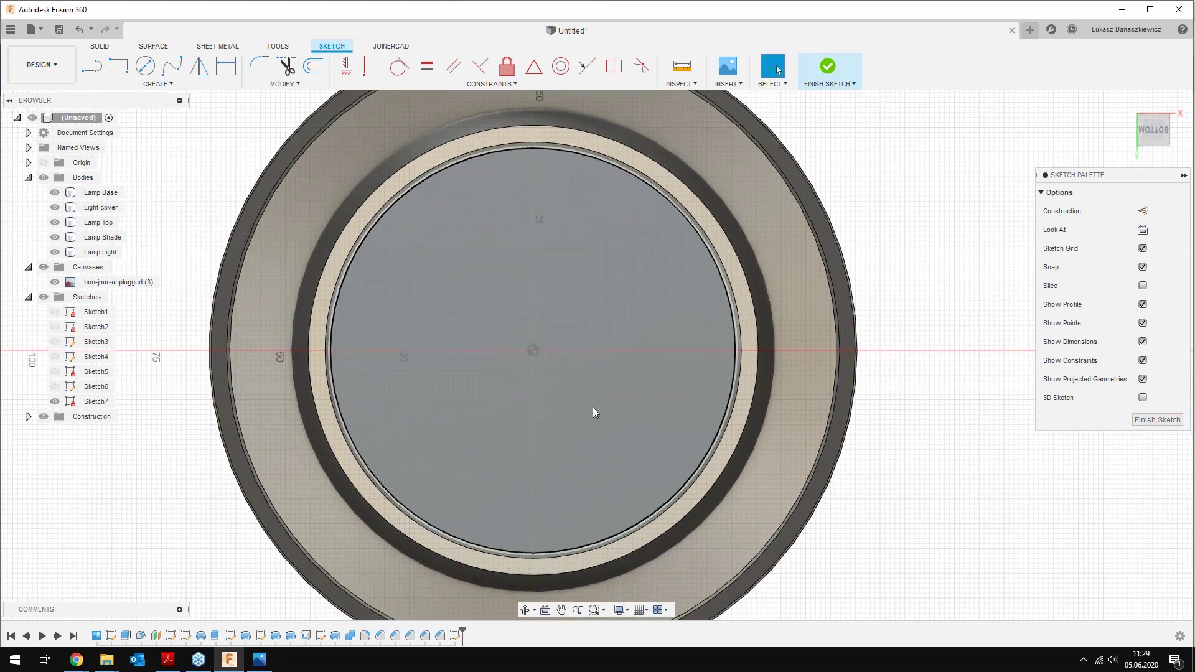
pyautogui.click(147, 66)
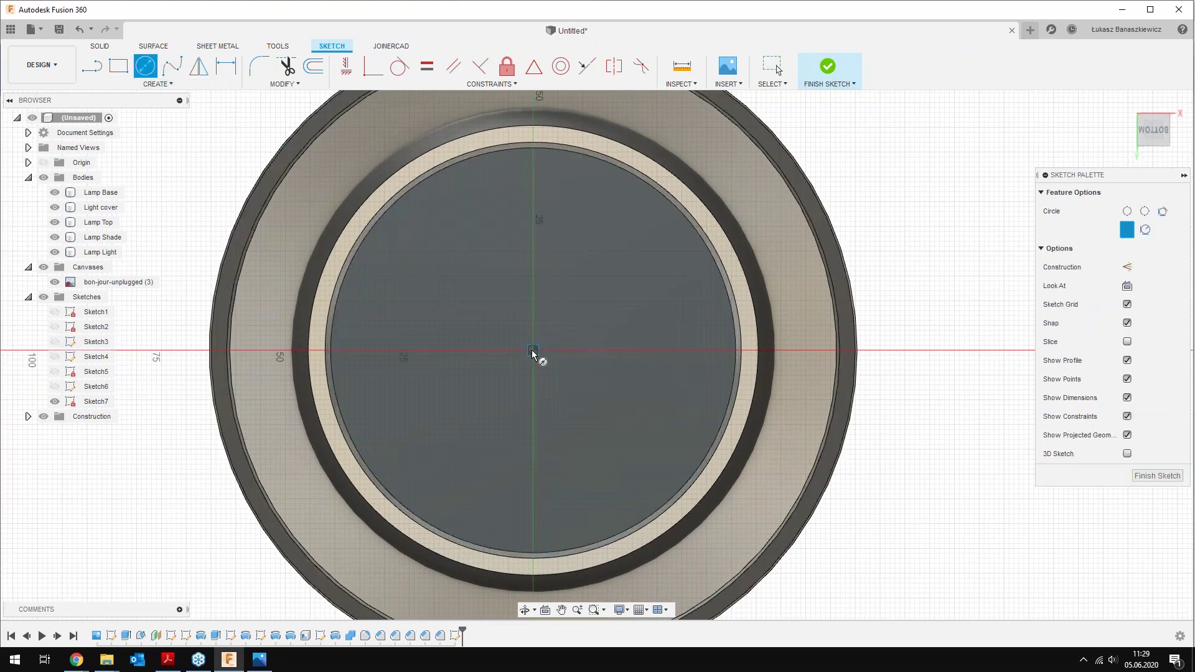
pyautogui.click(534, 224)
pyautogui.press('Return')
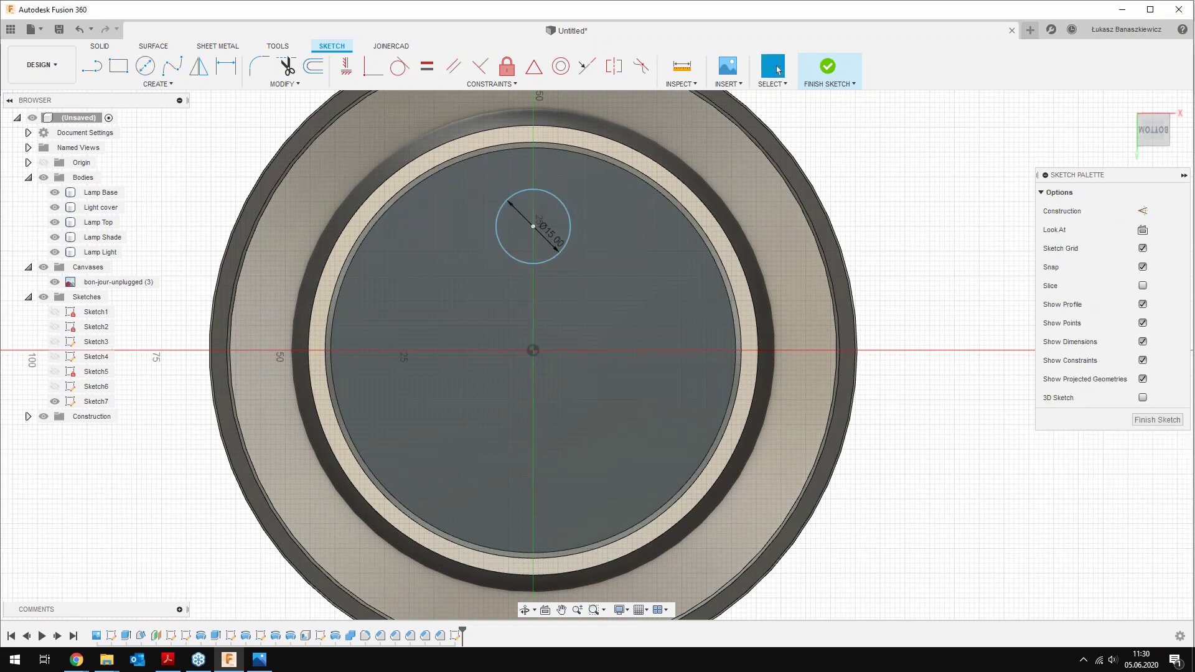
pyautogui.press('Escape')
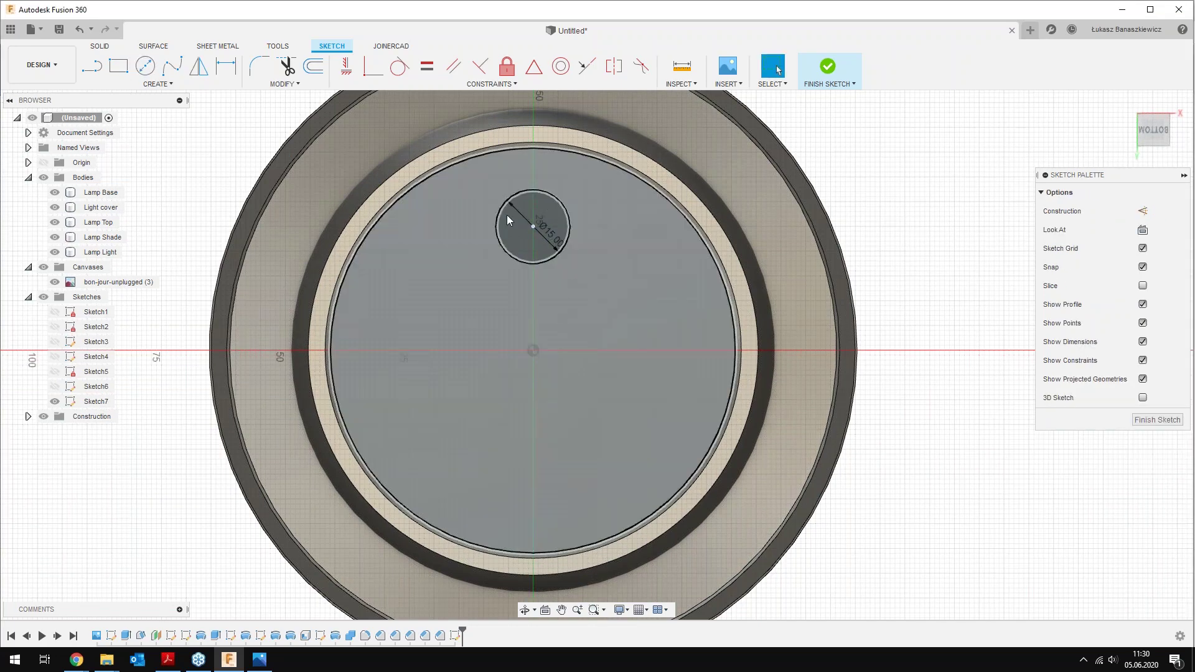
# Dimension the circle 25 mm from the origin, constrain it vertical, and finish Sketch7
pyautogui.press('d')
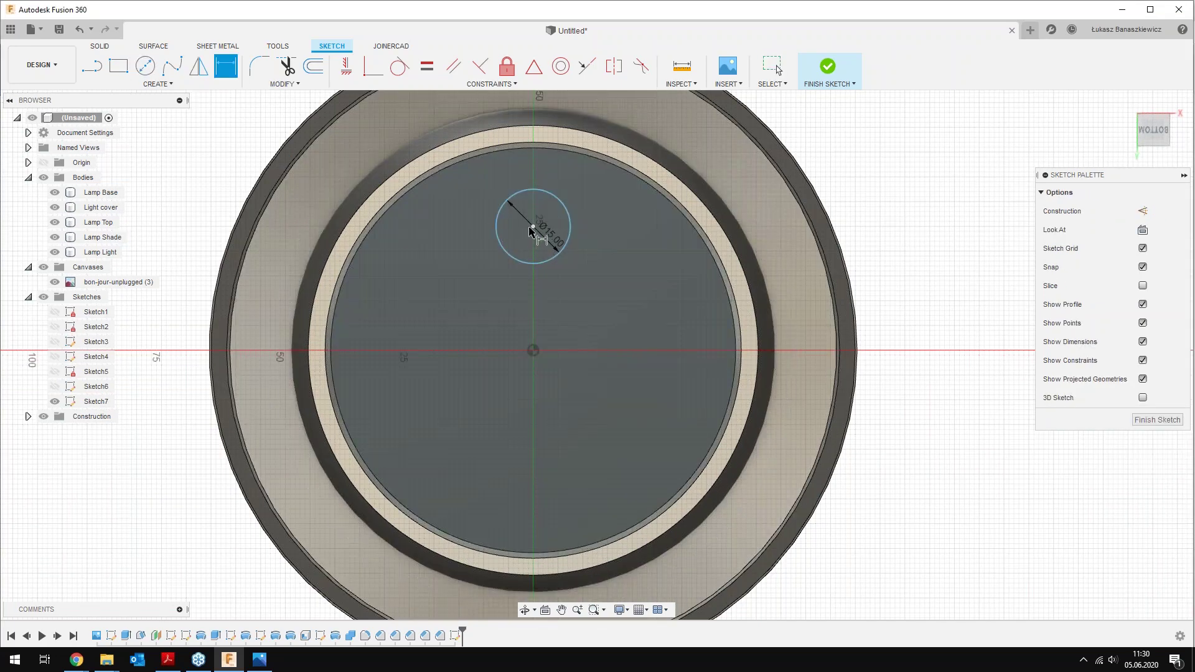
pyautogui.click(534, 227)
pyautogui.click(533, 350)
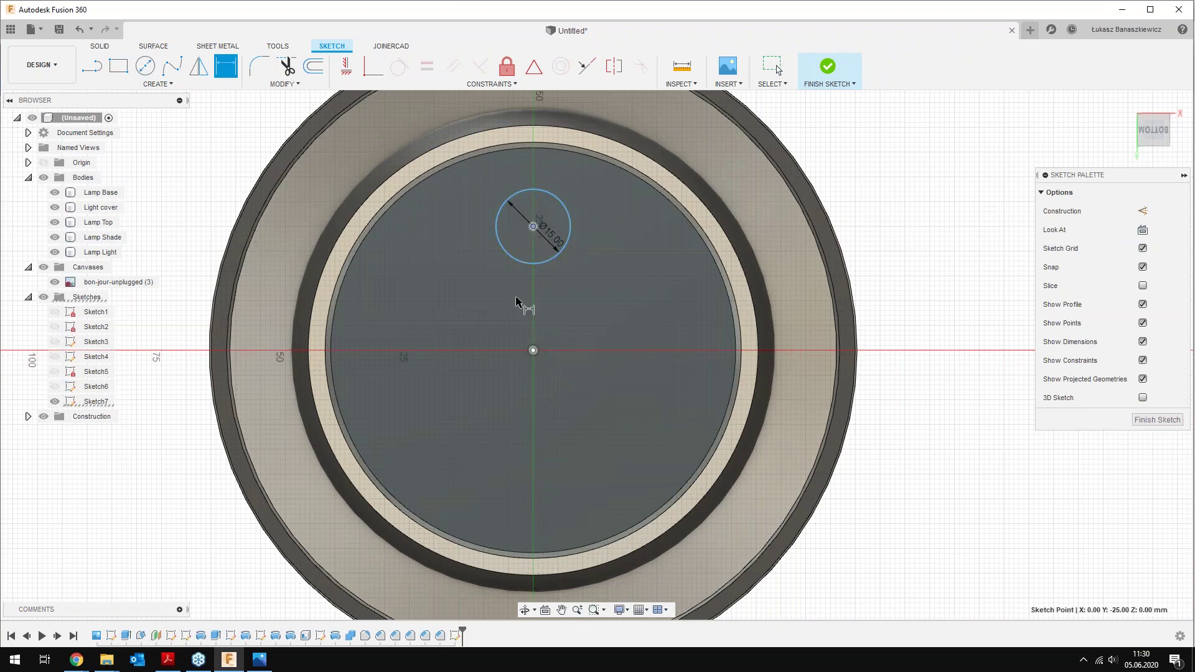
pyautogui.click(471, 292)
pyautogui.write('2')
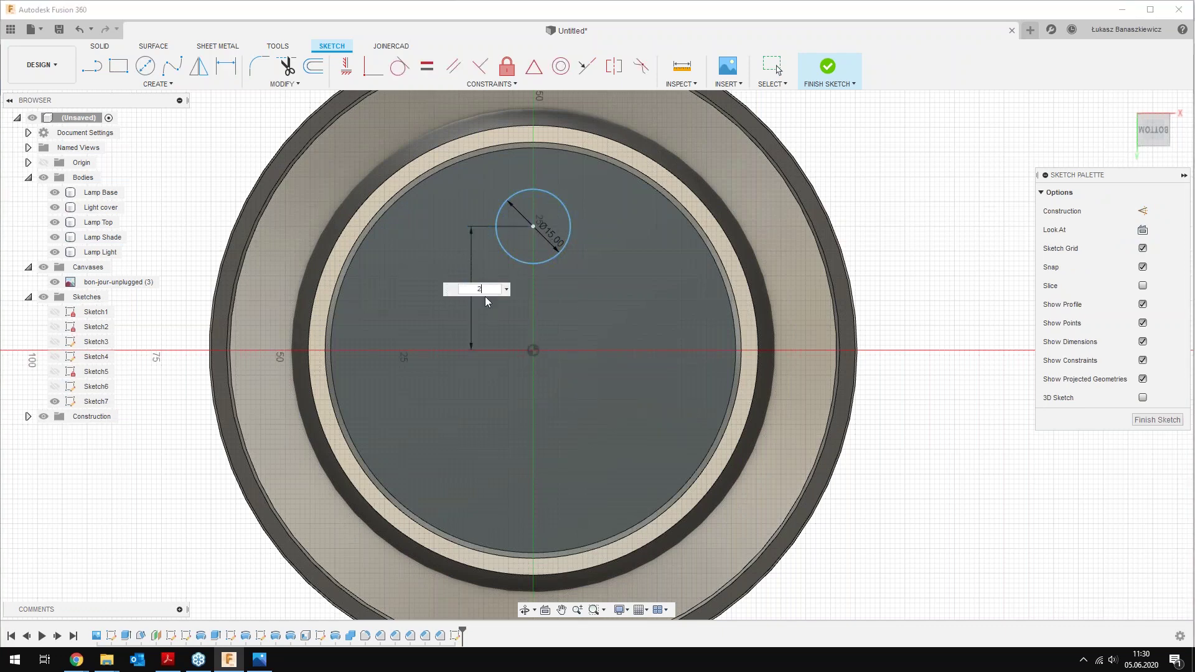
pyautogui.write('5')
pyautogui.press('Return')
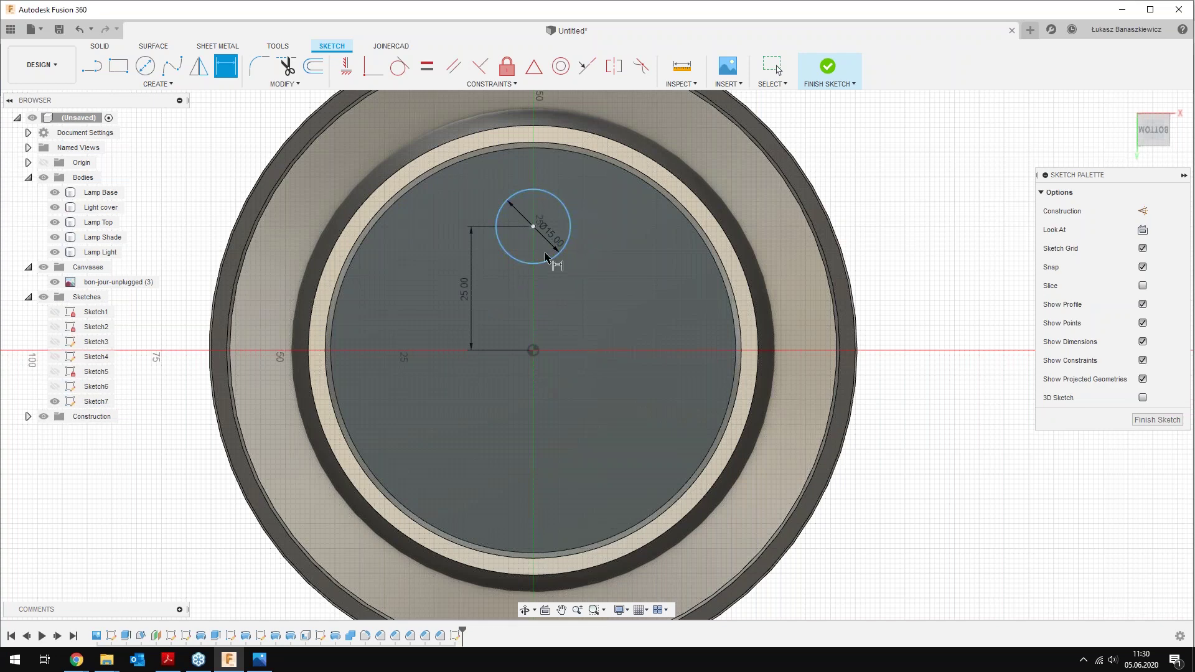
pyautogui.click(346, 65)
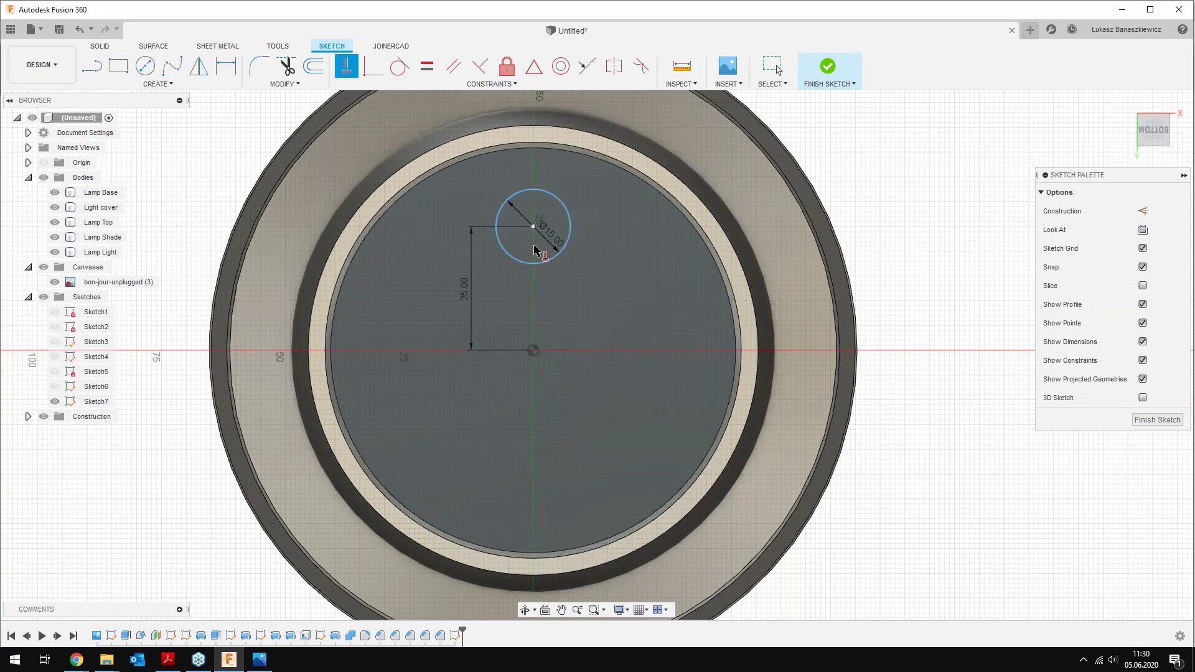
pyautogui.click(533, 227)
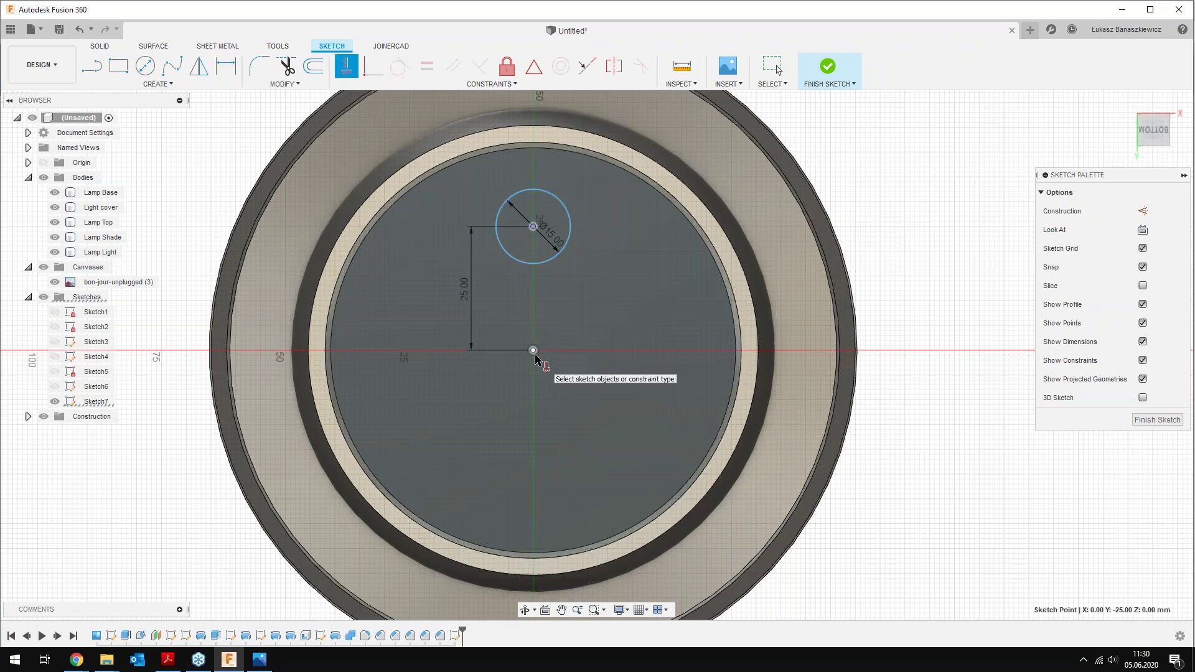
pyautogui.click(535, 350)
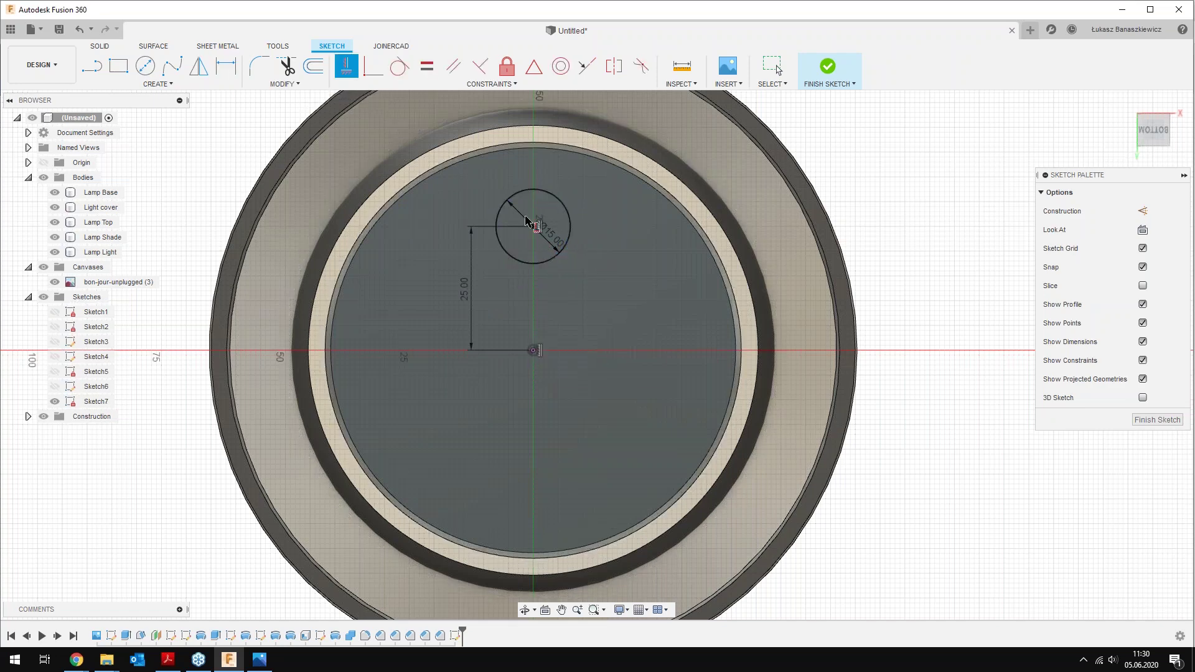
pyautogui.click(825, 65)
pyautogui.click(554, 219)
# Extrude the Sketch7 circle 1 mm as a new body
pyautogui.scroll(-2, 628, 394)
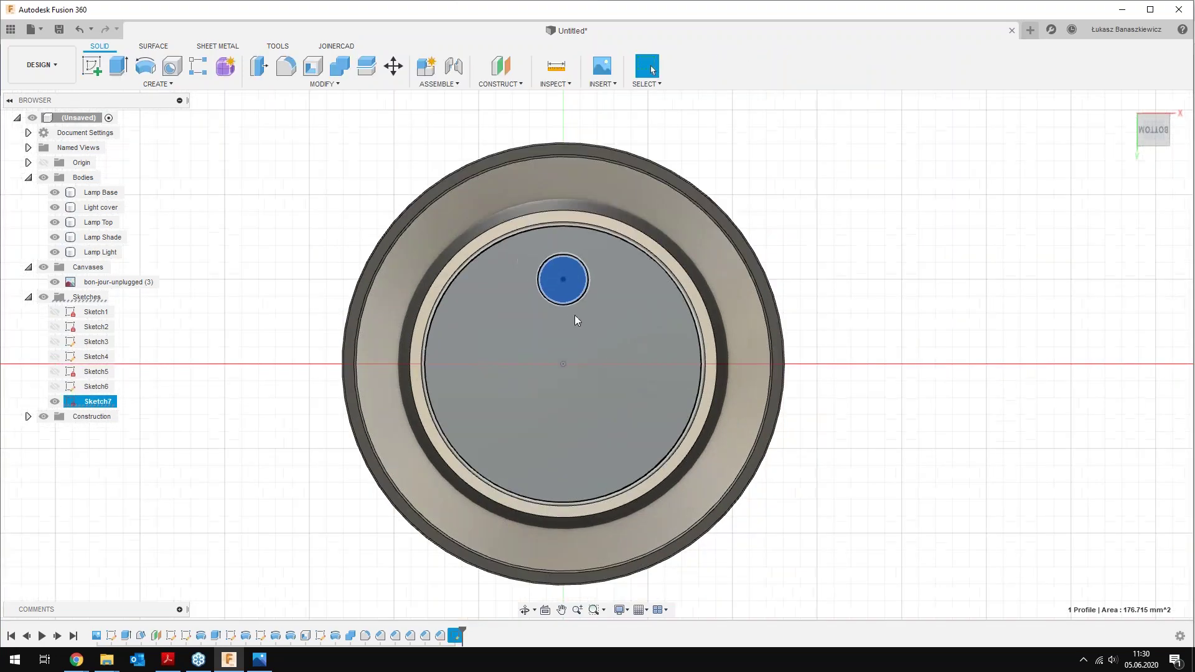
pyautogui.keyDown('shift'); pyautogui.moveTo(574, 316); pyautogui.dragTo(657, 303, button='middle'); pyautogui.keyUp('shift')
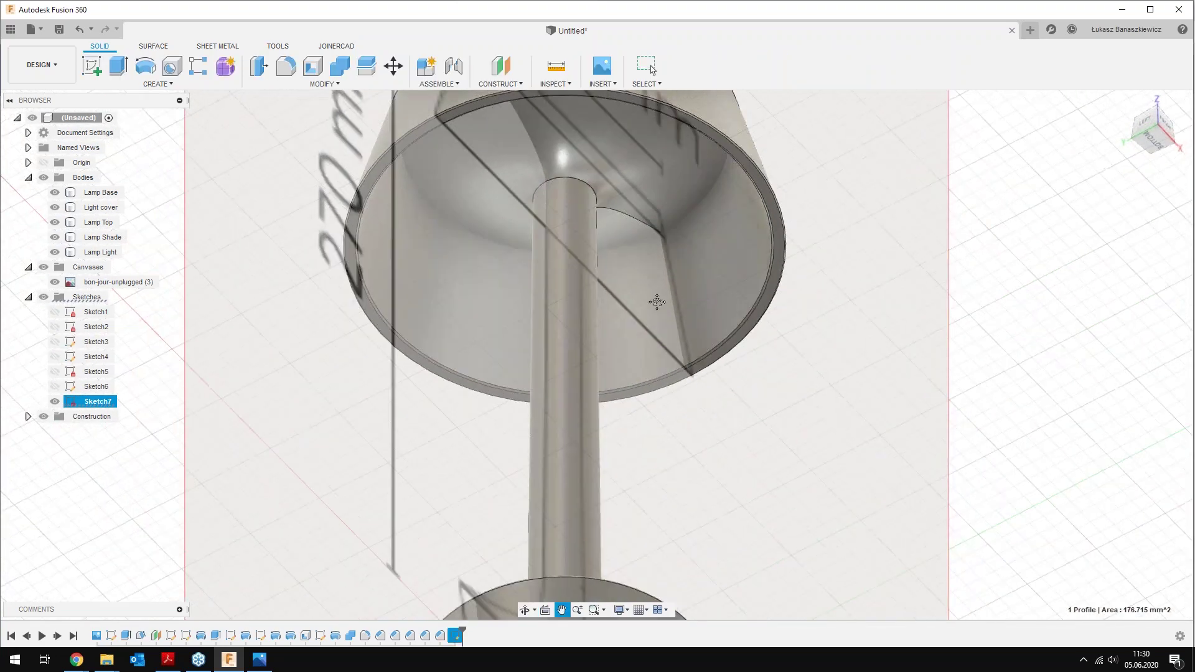
pyautogui.scroll(-2, 657, 303)
pyautogui.scroll(2, 610, 384)
pyautogui.scroll(2, 607, 398)
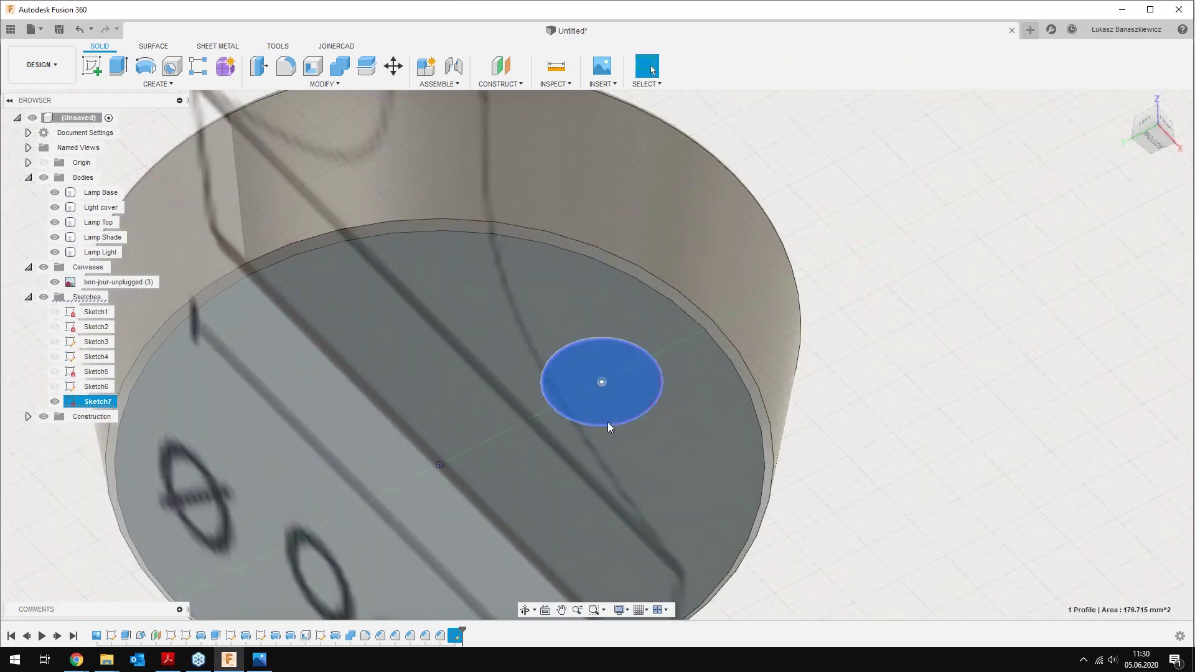
pyautogui.press('e')
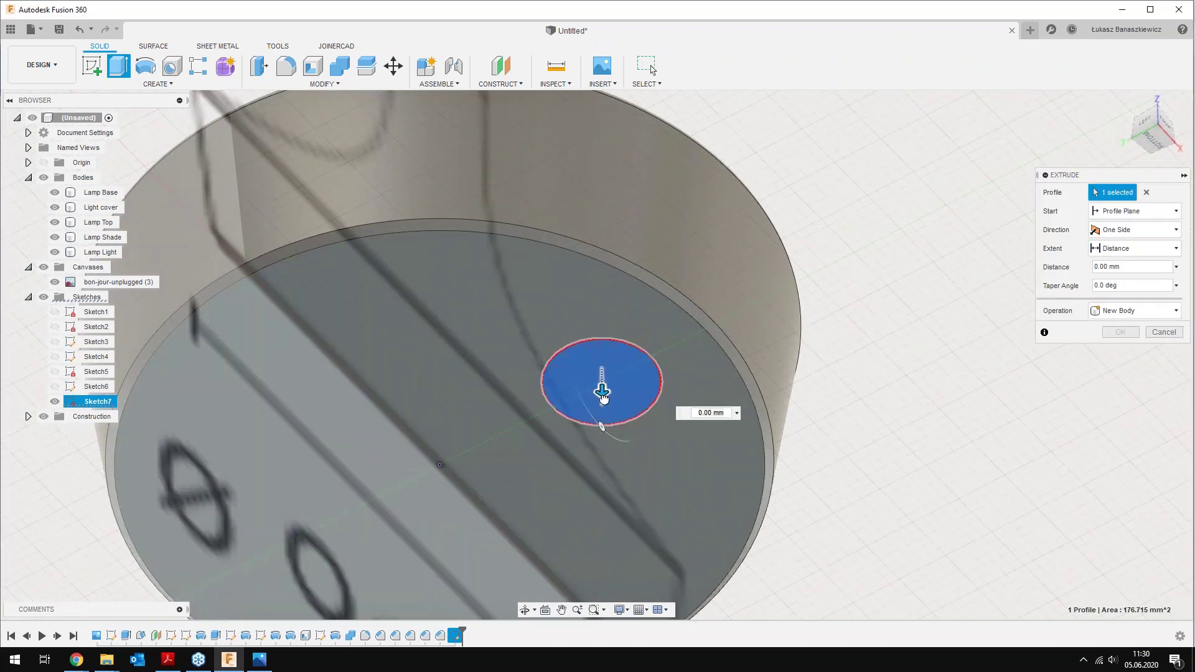
pyautogui.moveTo(603, 397); pyautogui.dragTo(615, 472)
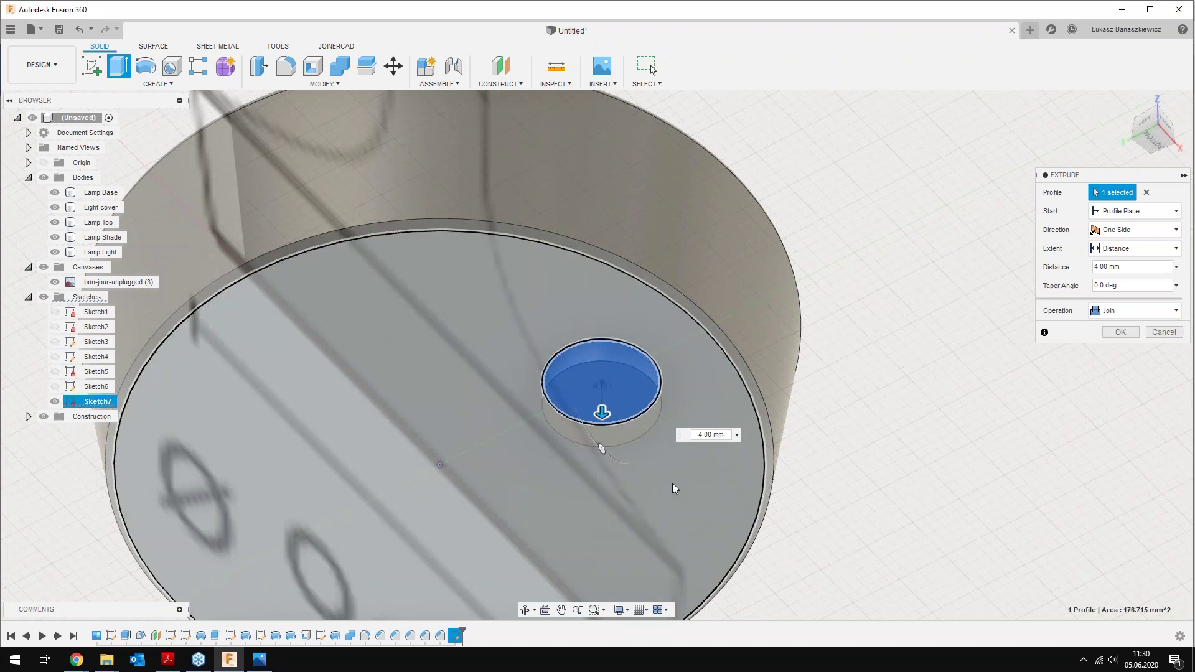
pyautogui.doubleClick(718, 434)
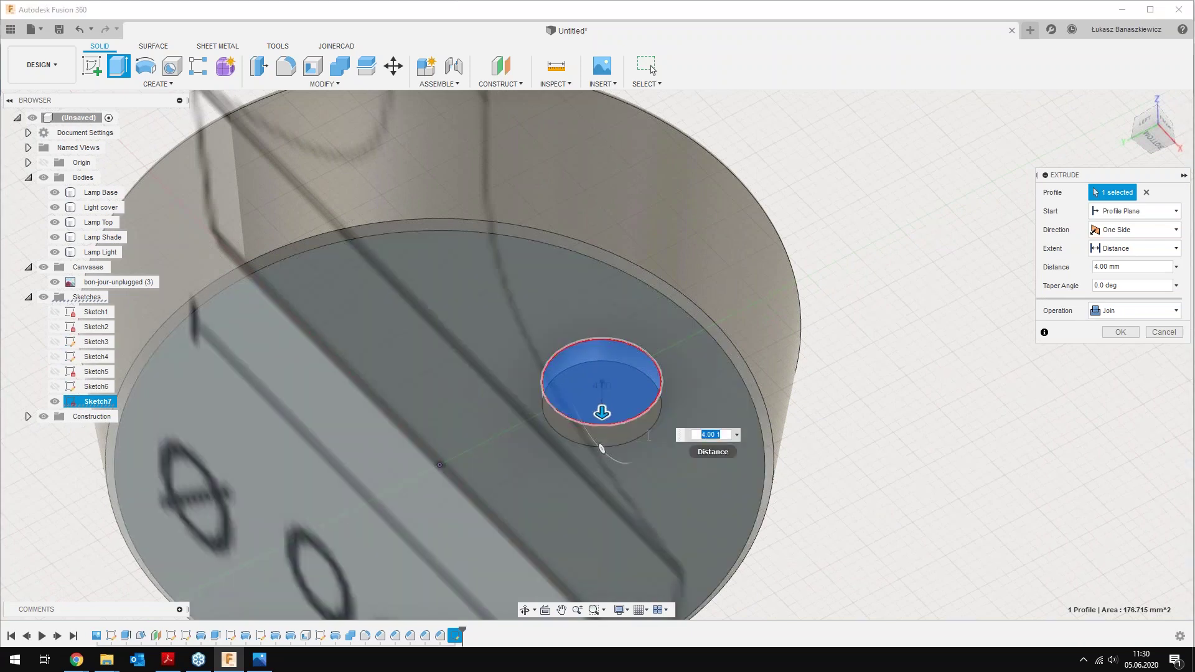
pyautogui.write('1')
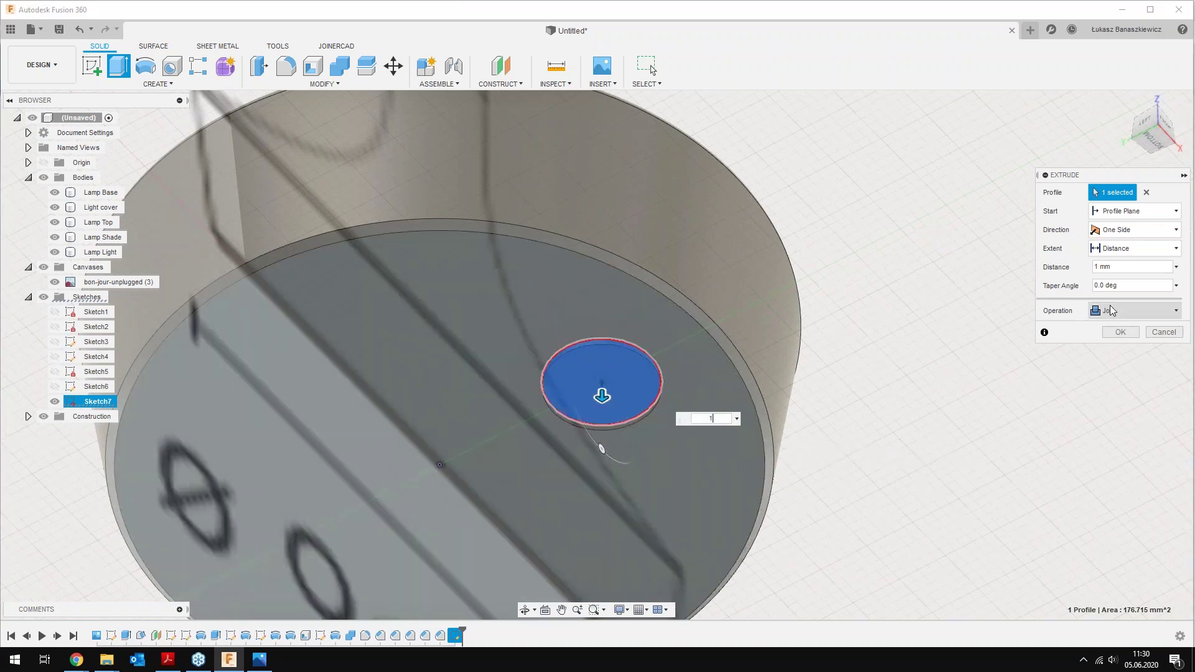
pyautogui.click(1111, 311)
pyautogui.click(1140, 377)
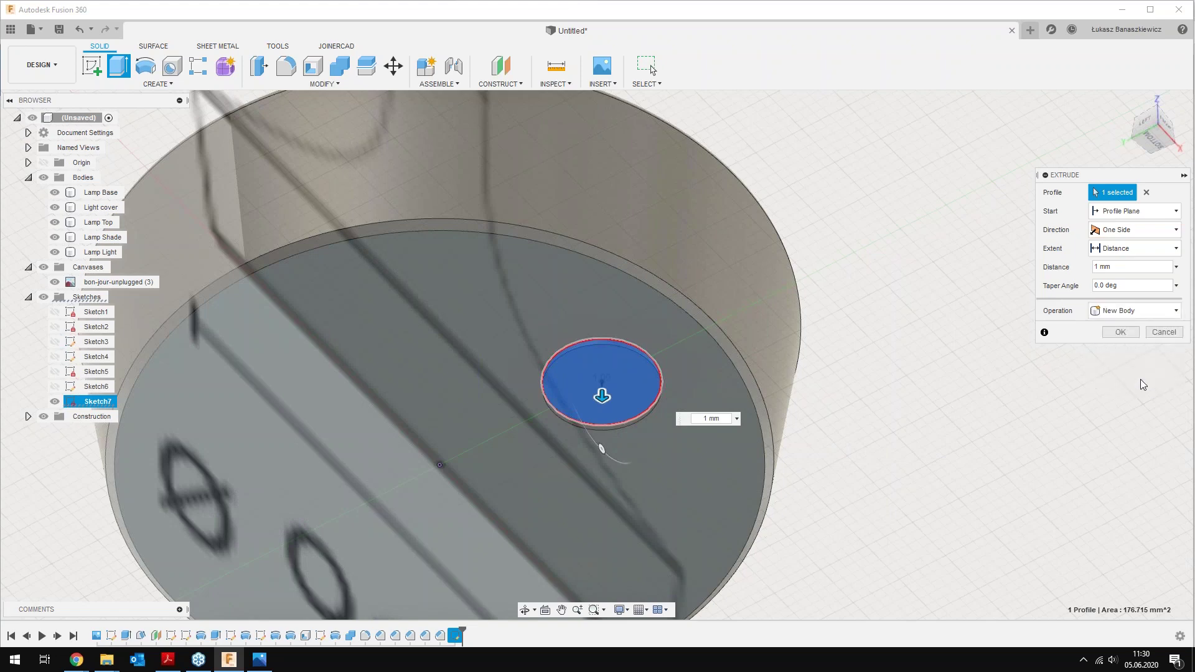
pyautogui.click(1131, 335)
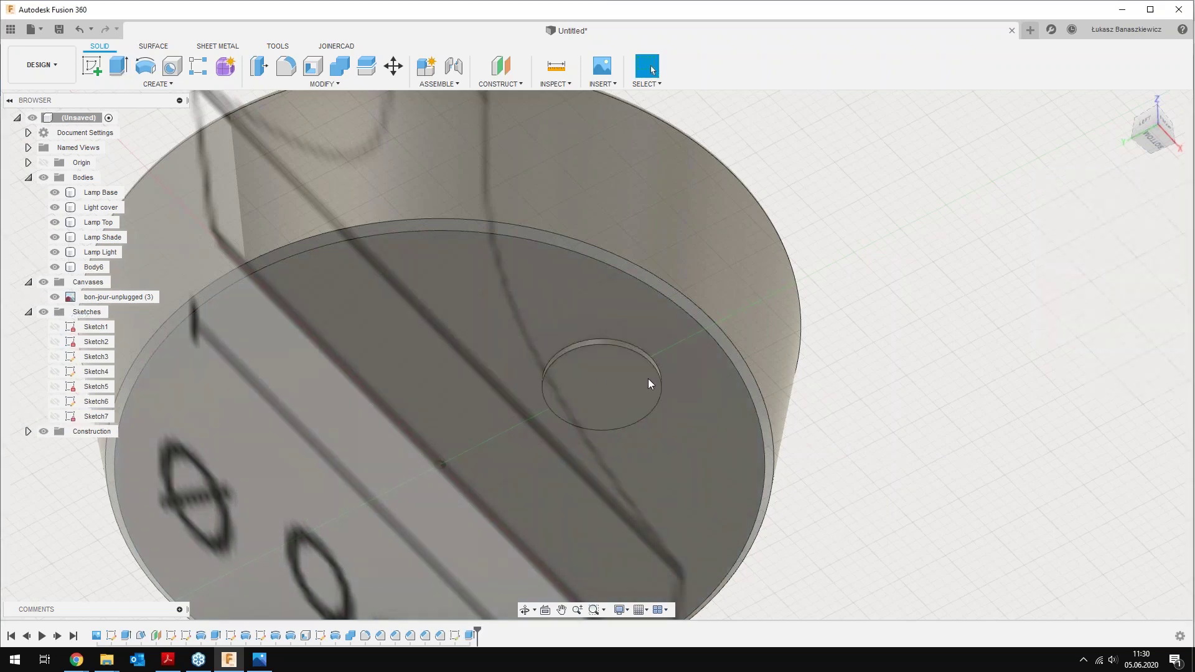
# Rename Body6 to Lamp Foot in the browser
pyautogui.scroll(3, 596, 376)
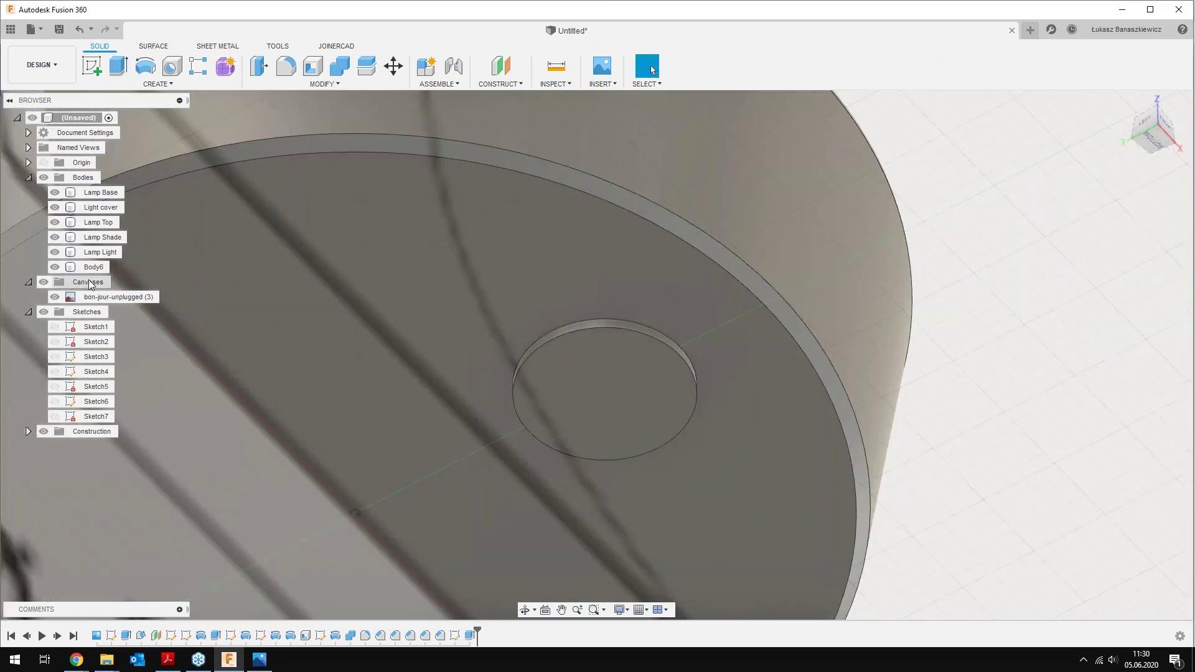
pyautogui.doubleClick(92, 266)
pyautogui.write('Lamp Foot')
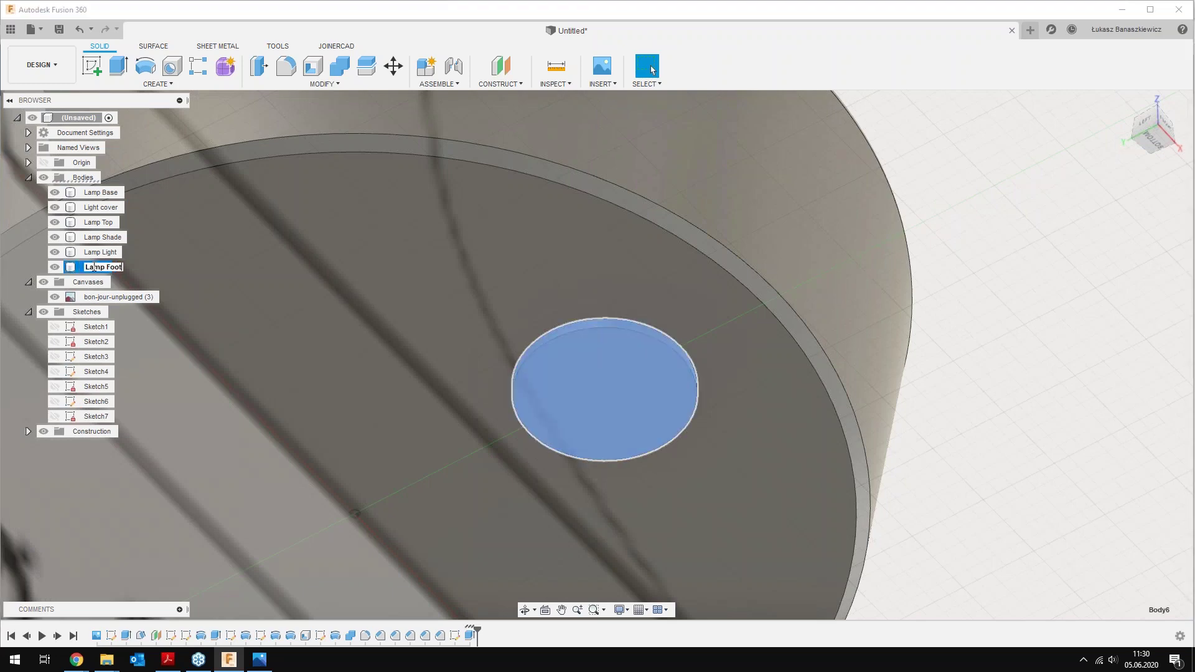
pyautogui.keyDown('ctrl'); pyautogui.click(100, 193); pyautogui.keyUp('ctrl')
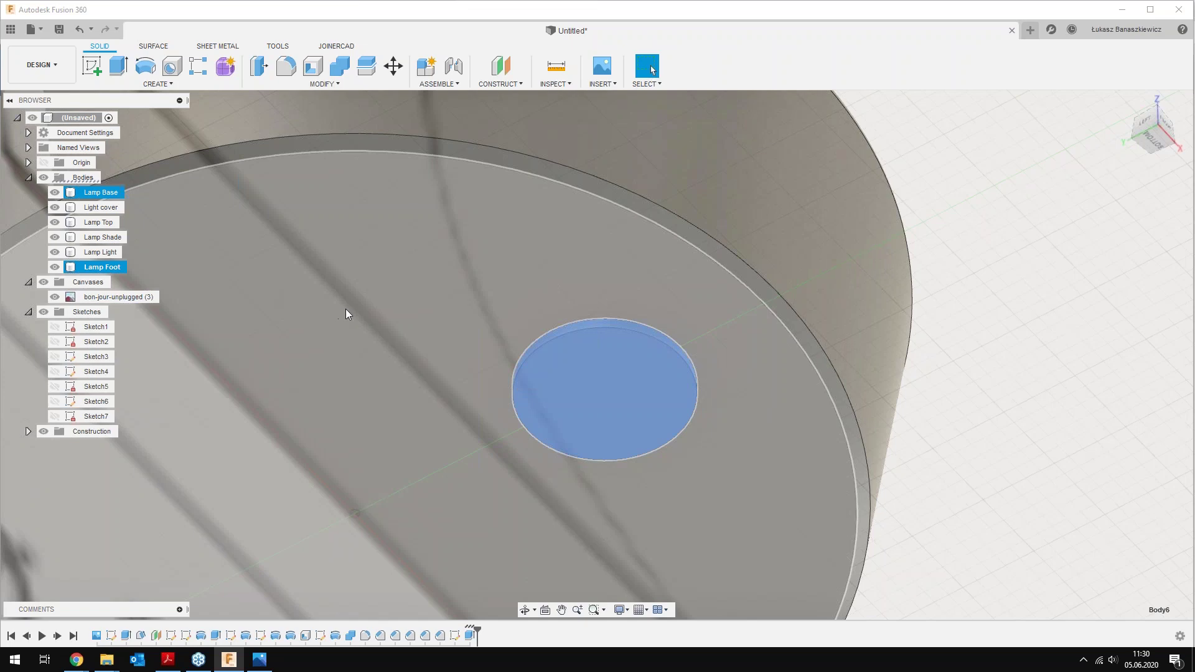
pyautogui.scroll(-3, 349, 313)
pyautogui.scroll(-3, 394, 314)
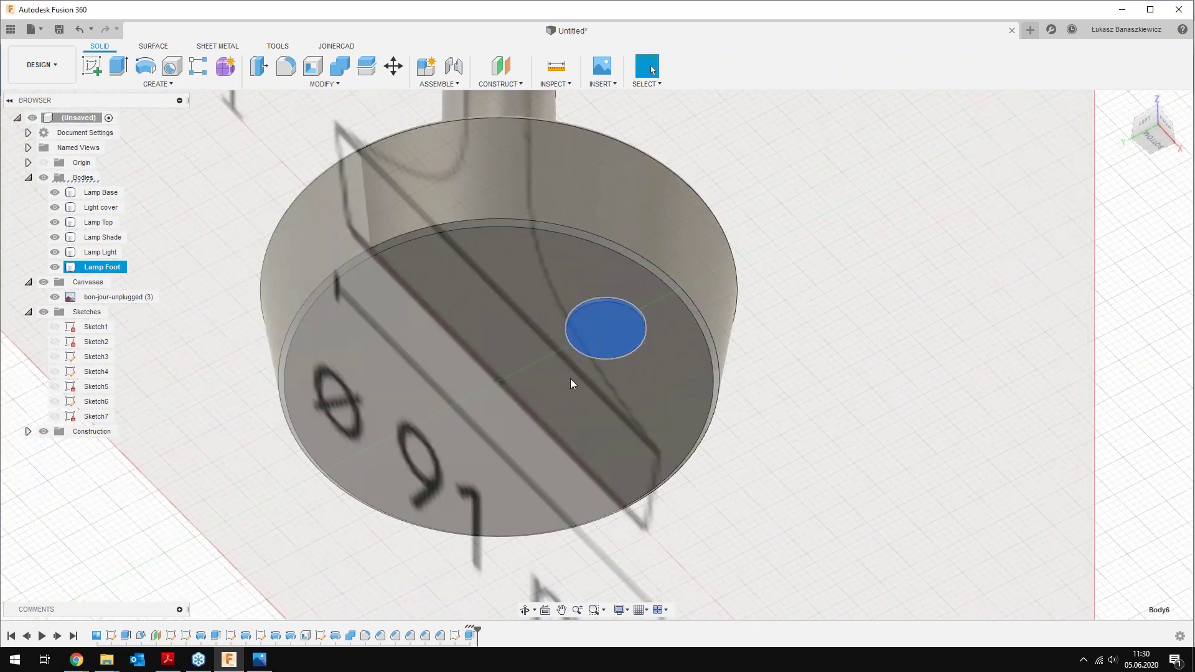
pyautogui.scroll(2, 479, 409)
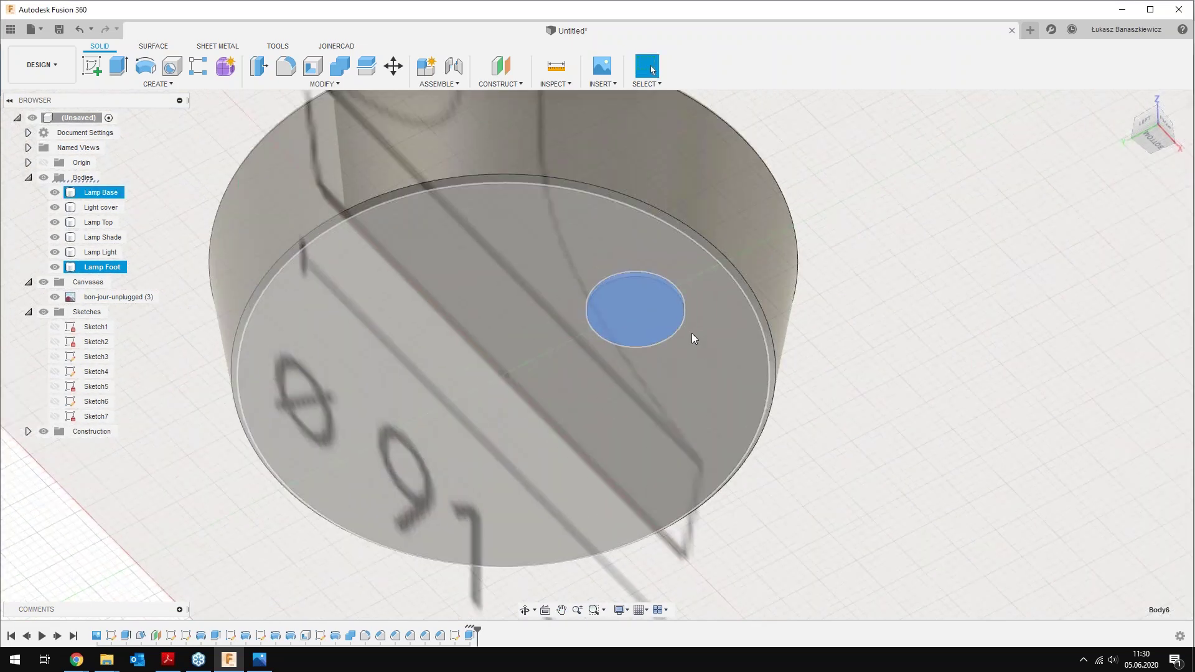
pyautogui.click(204, 148)
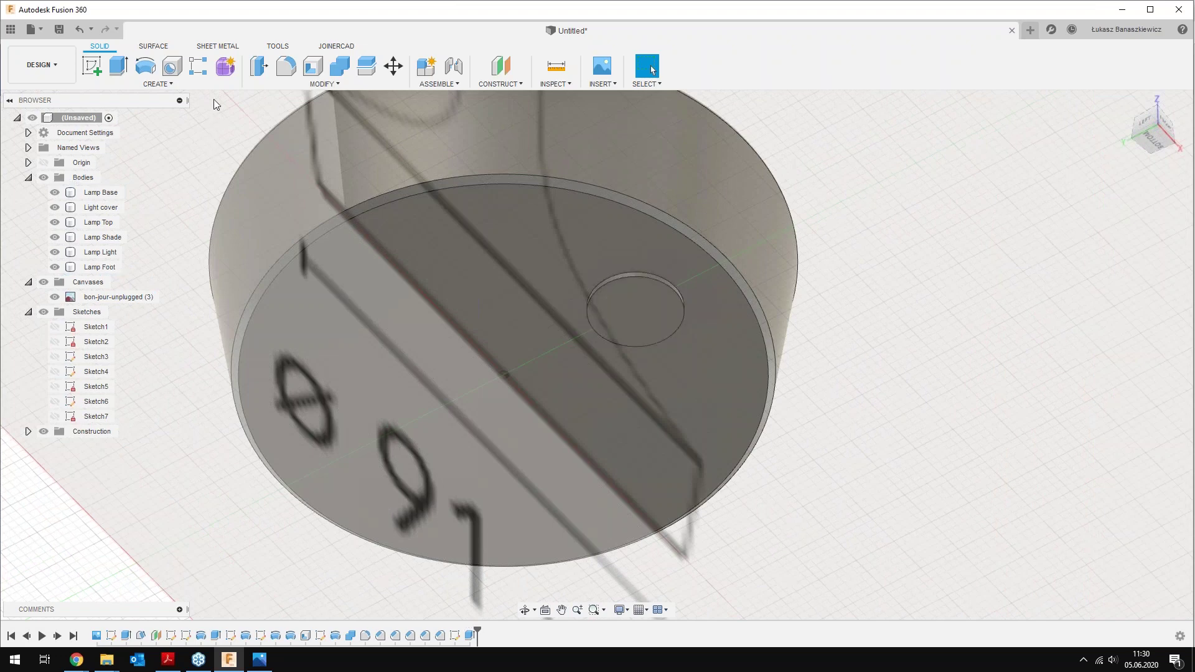
# Circular-pattern the foot extrusion as a feature, 4 copies around the vertical axis
pyautogui.click(184, 84)
pyautogui.moveTo(140, 368)
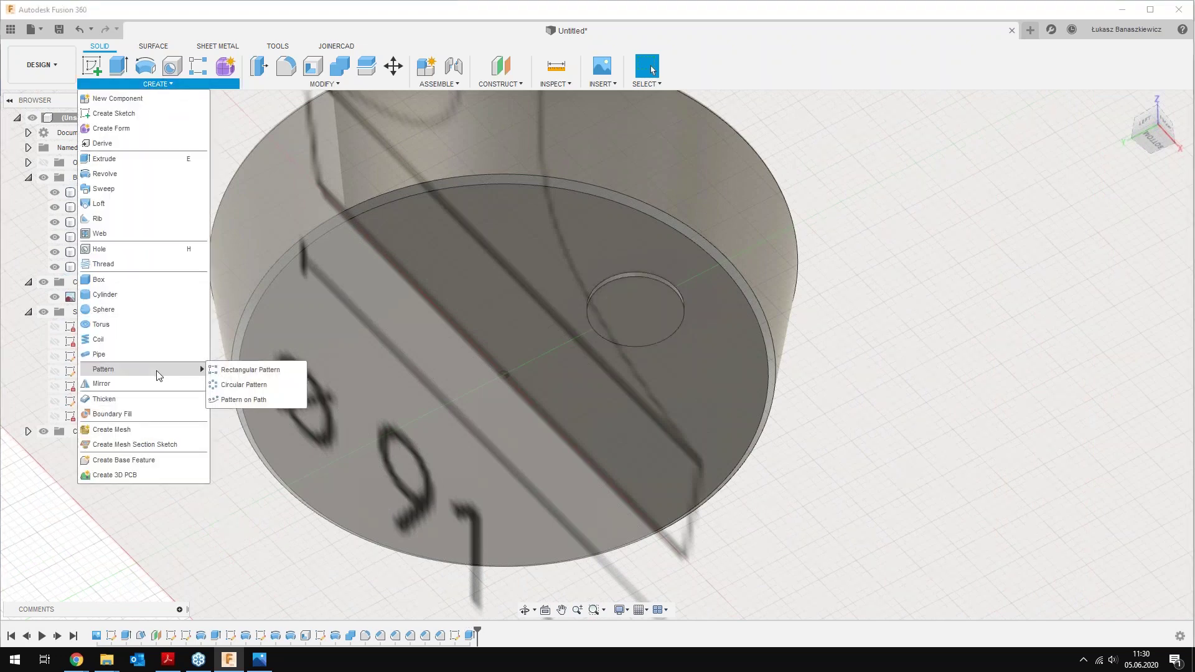
pyautogui.click(231, 386)
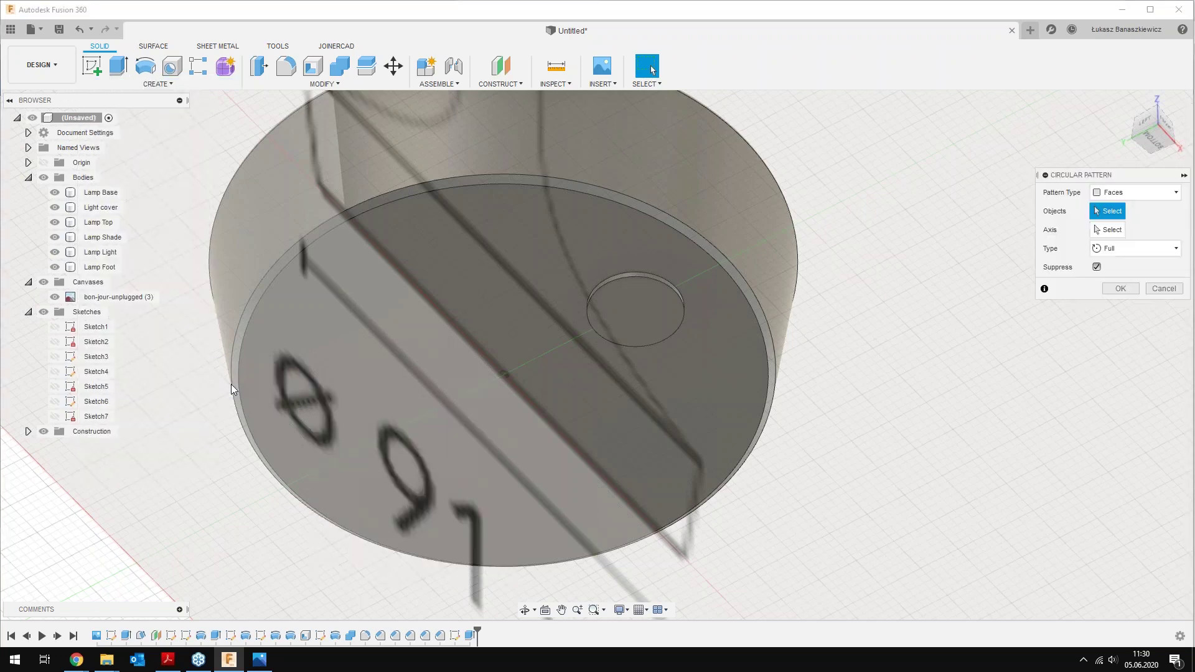
pyautogui.click(1134, 193)
pyautogui.click(1119, 241)
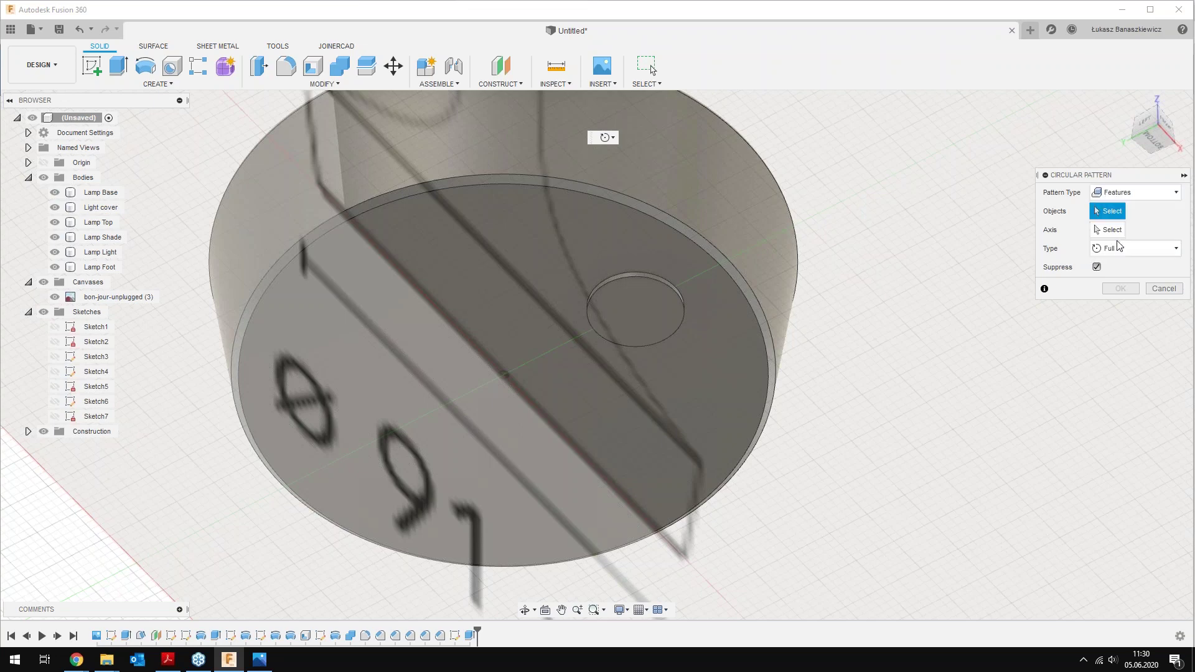
pyautogui.click(470, 636)
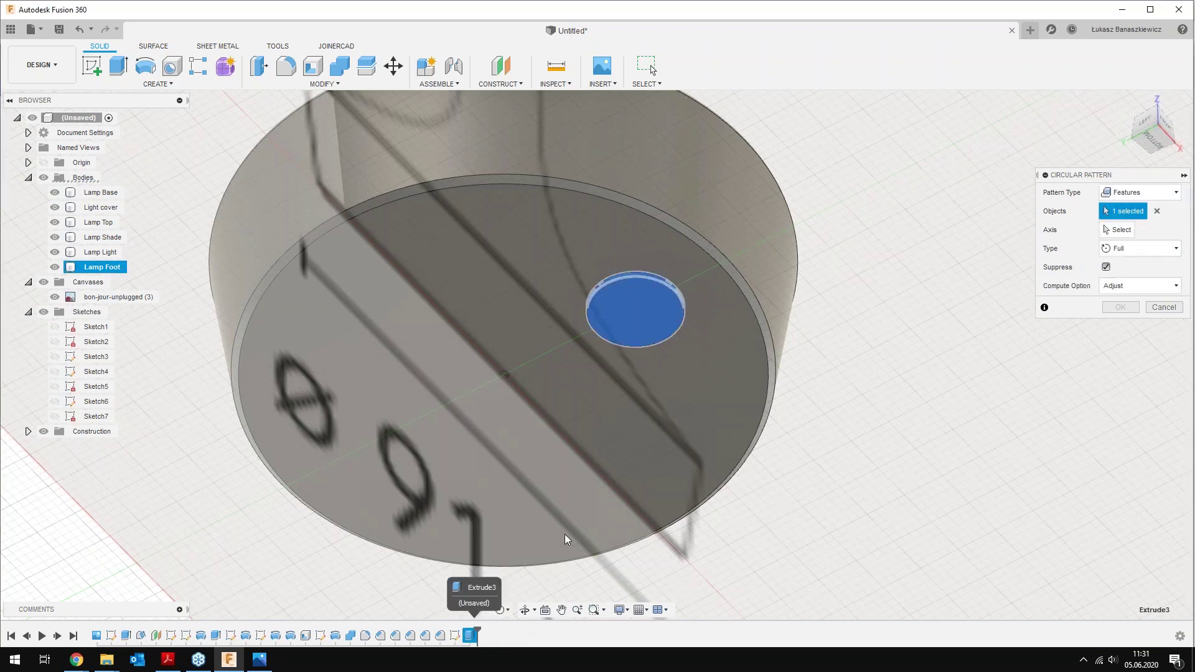
pyautogui.click(1119, 230)
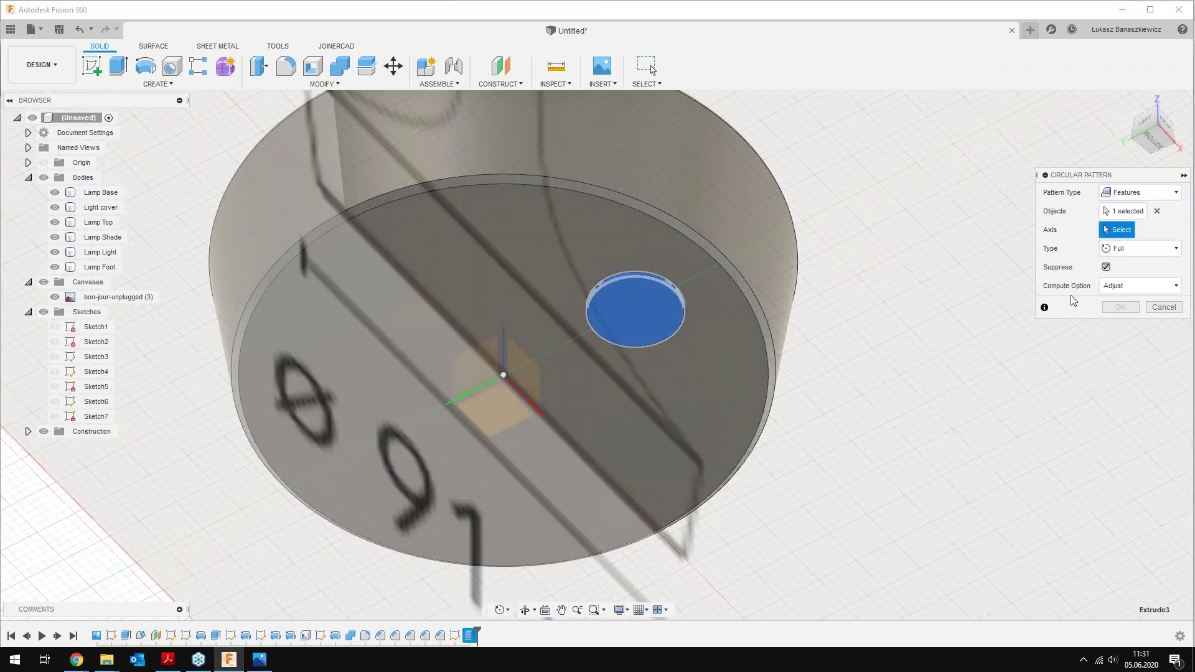
pyautogui.click(503, 346)
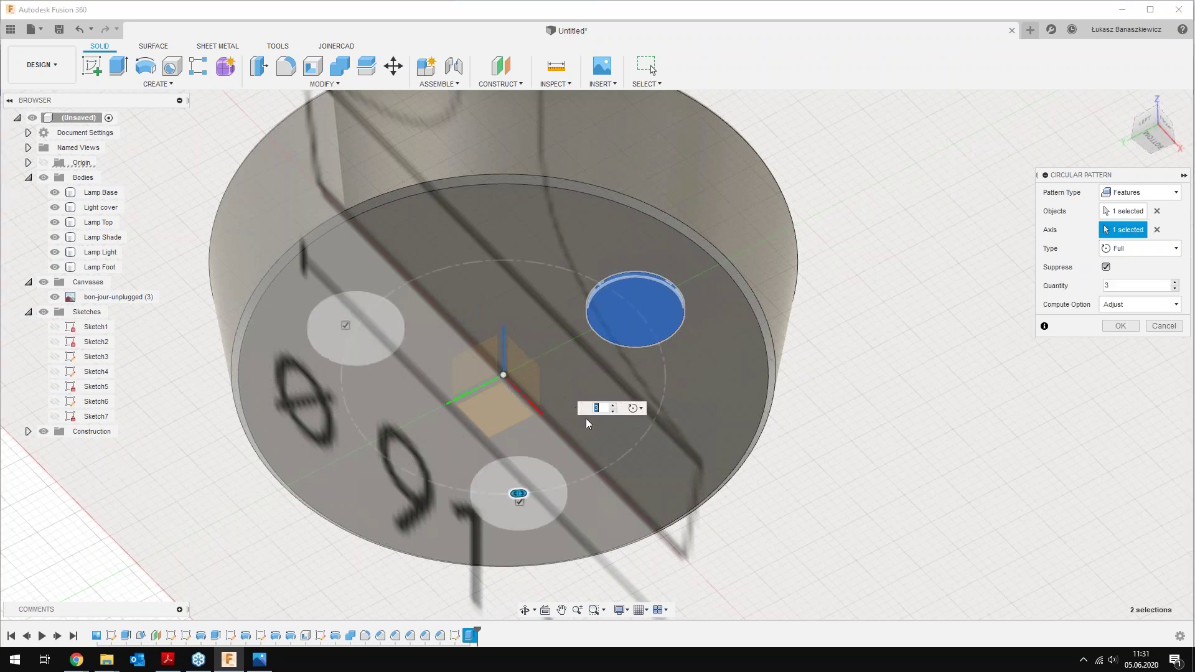
pyautogui.write('4')
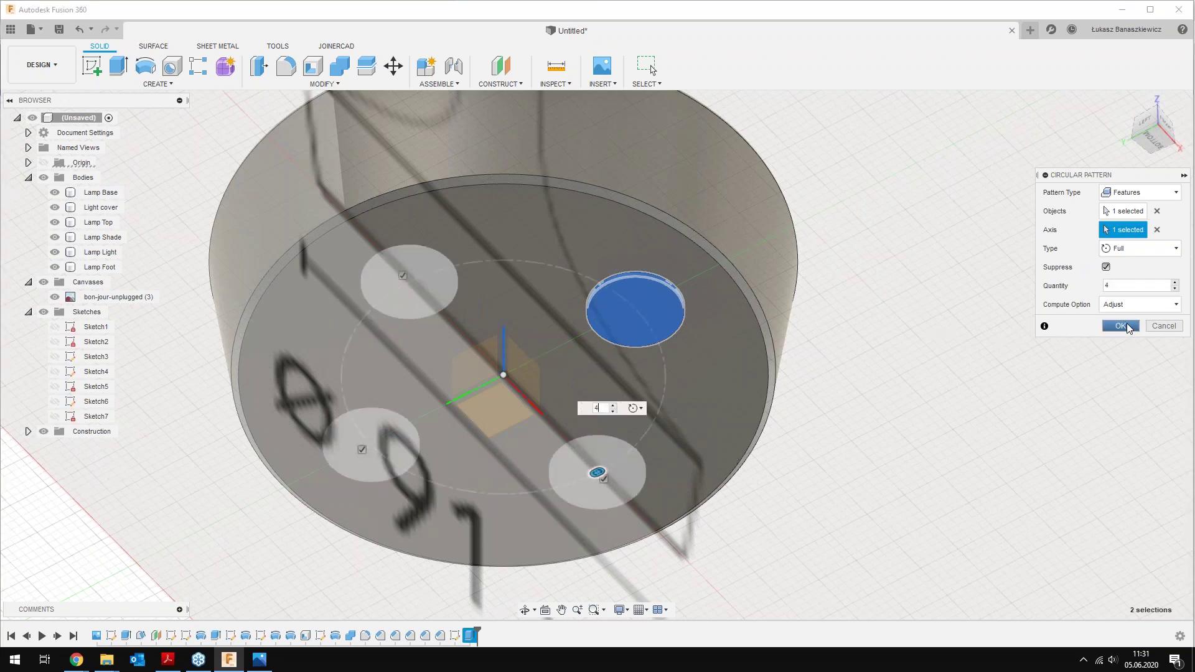
pyautogui.click(1120, 326)
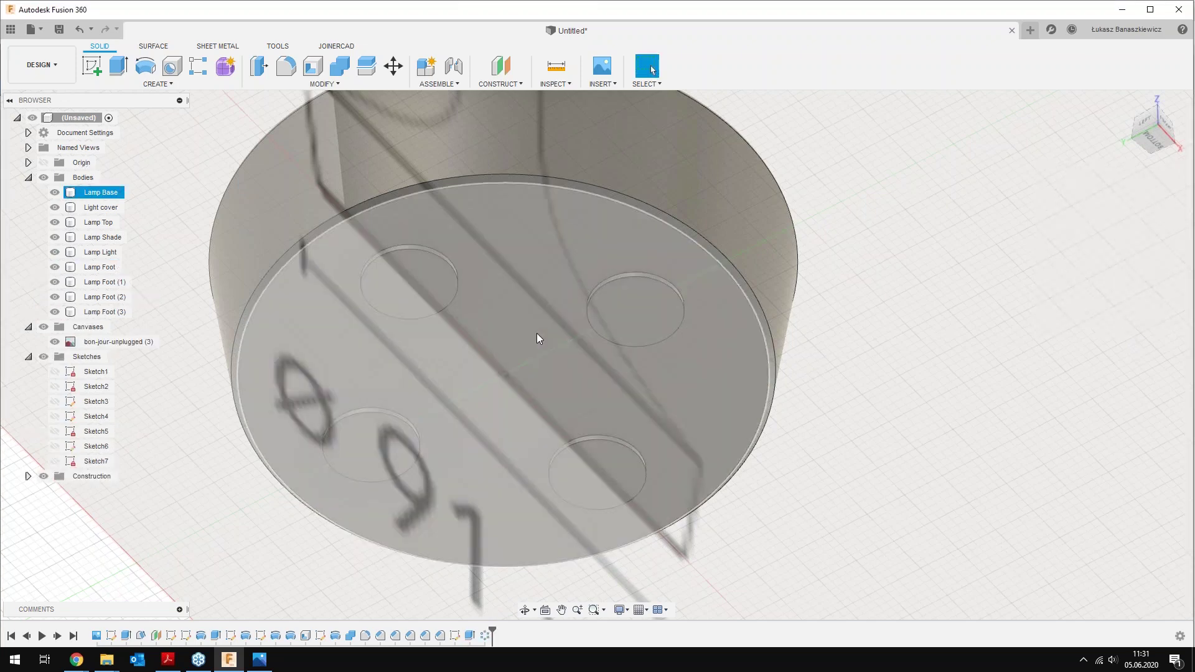
# Zoom out and orbit to a front-right isometric view of the whole lamp
pyautogui.scroll(-2, 536, 334)
pyautogui.scroll(-3, 536, 334)
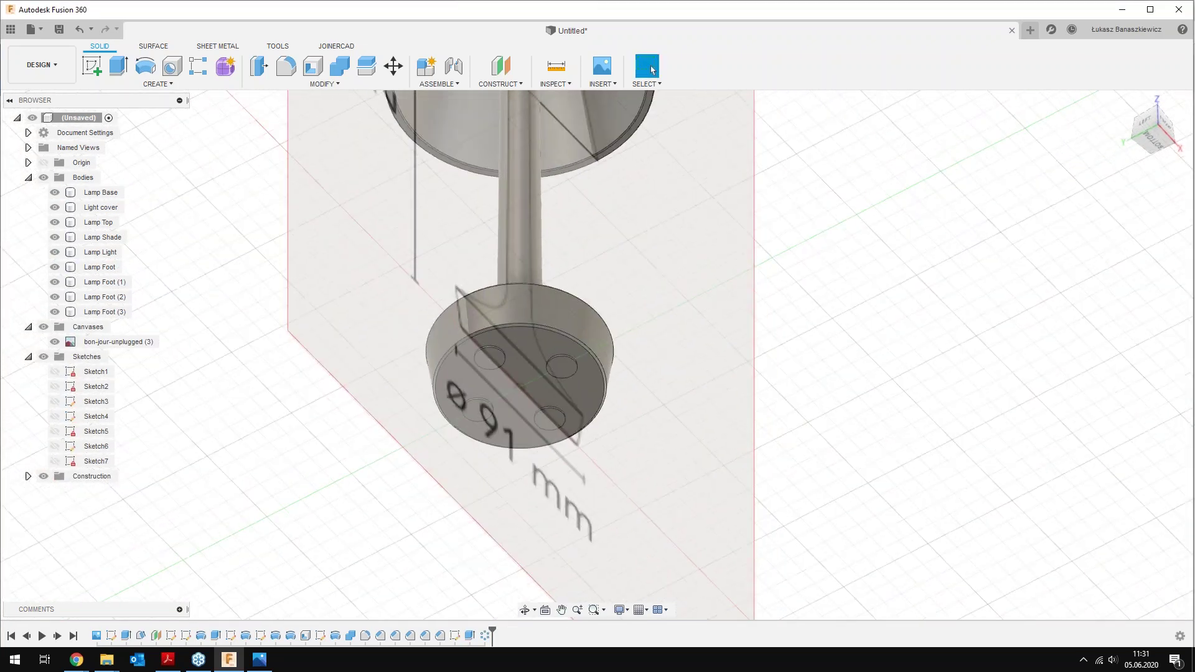
pyautogui.keyDown('shift'); pyautogui.moveTo(652, 278); pyautogui.dragTo(595, 408, button='middle'); pyautogui.keyUp('shift')
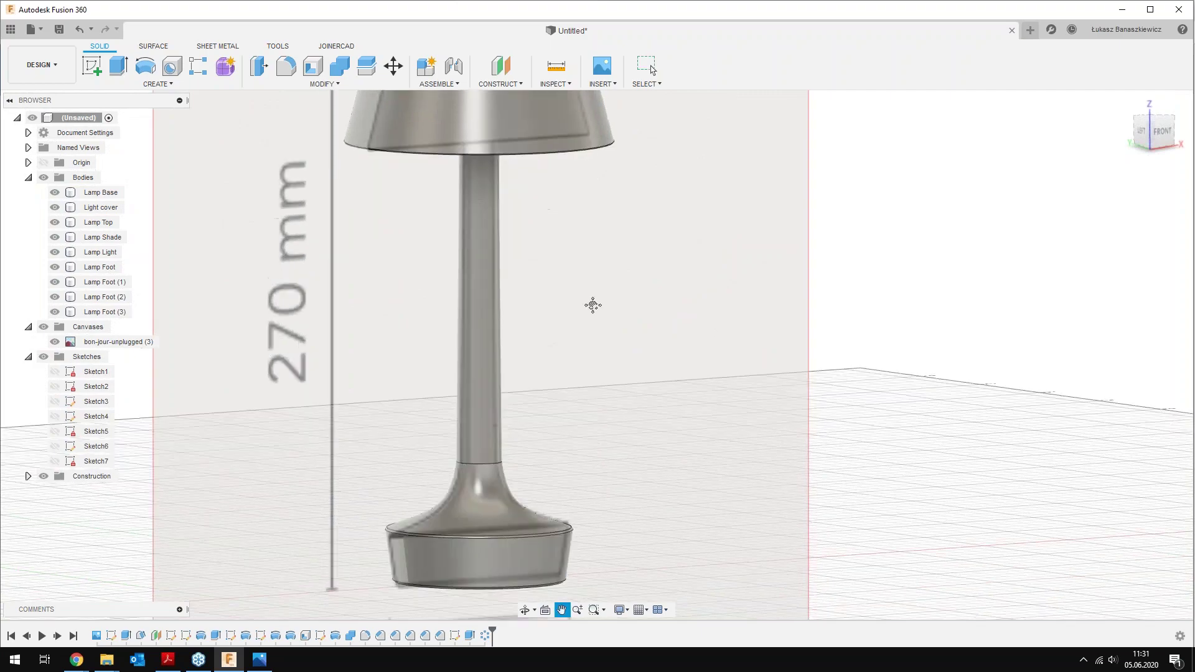
pyautogui.scroll(-3, 595, 409)
pyautogui.moveTo(608, 419)
pyautogui.keyDown('shift'); pyautogui.mouseDown(button='middle')
pyautogui.moveTo(623, 405)
pyautogui.moveTo(695, 440)
pyautogui.mouseUp(button='middle'); pyautogui.keyUp('shift')
pyautogui.click(211, 477)
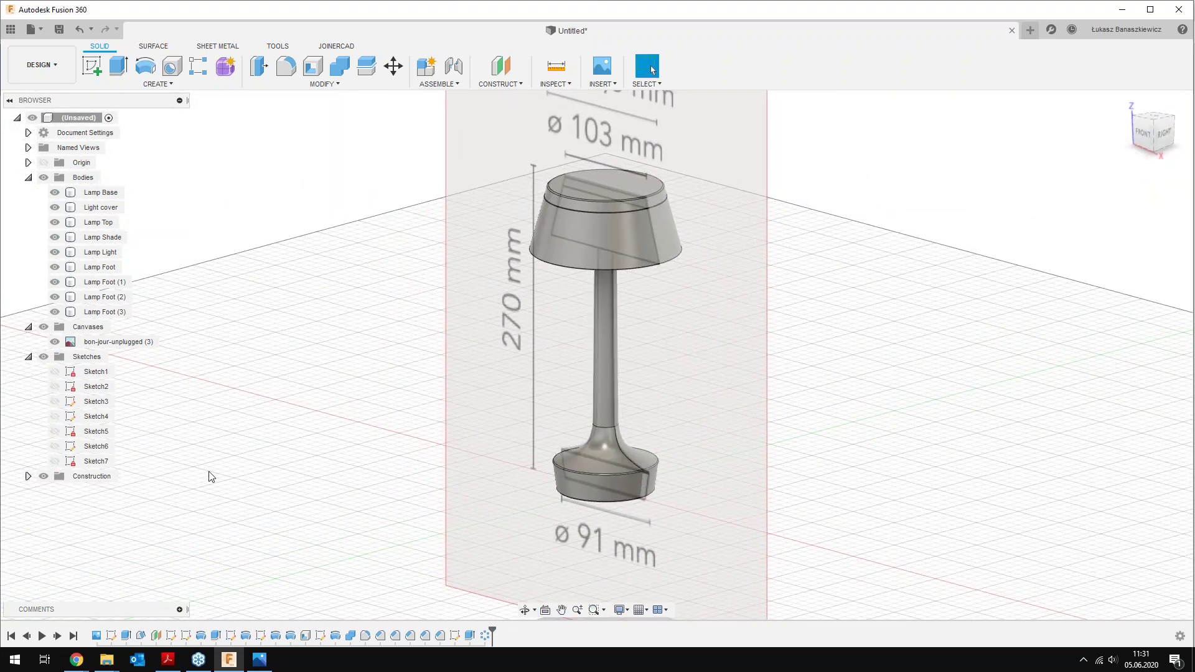
# Hide the bon-jour-unplugged (3) canvas and collapse the Canvases, Bodies and Sketches groups
pyautogui.click(55, 342)
pyautogui.click(54, 342)
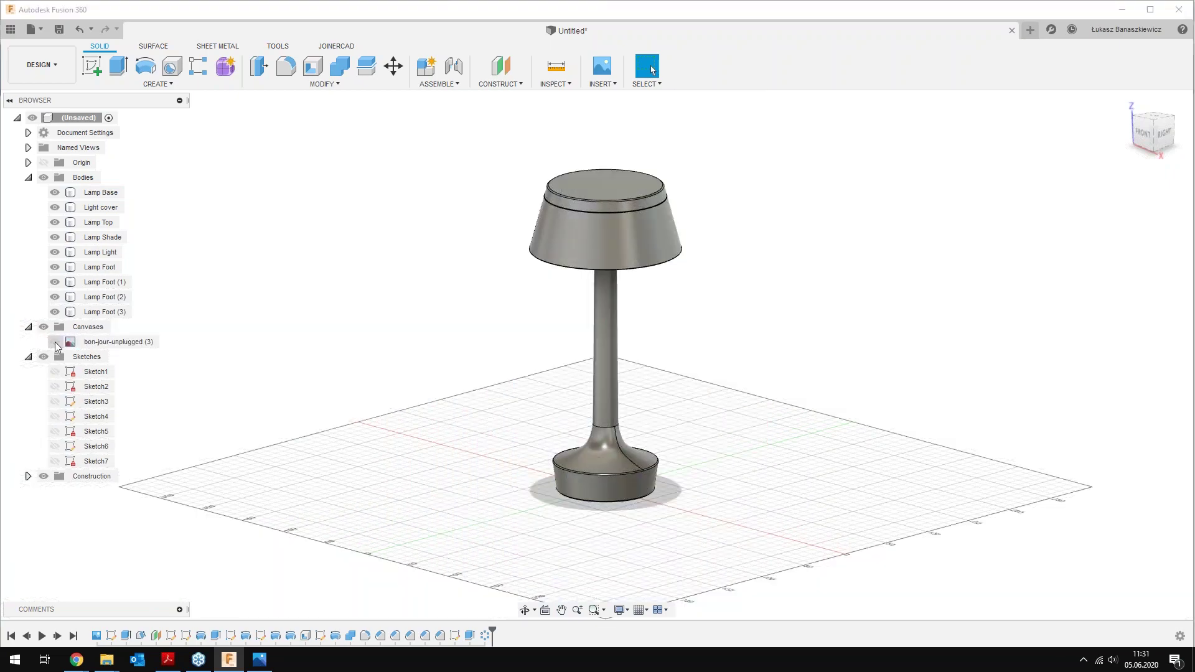
pyautogui.click(28, 327)
pyautogui.click(28, 178)
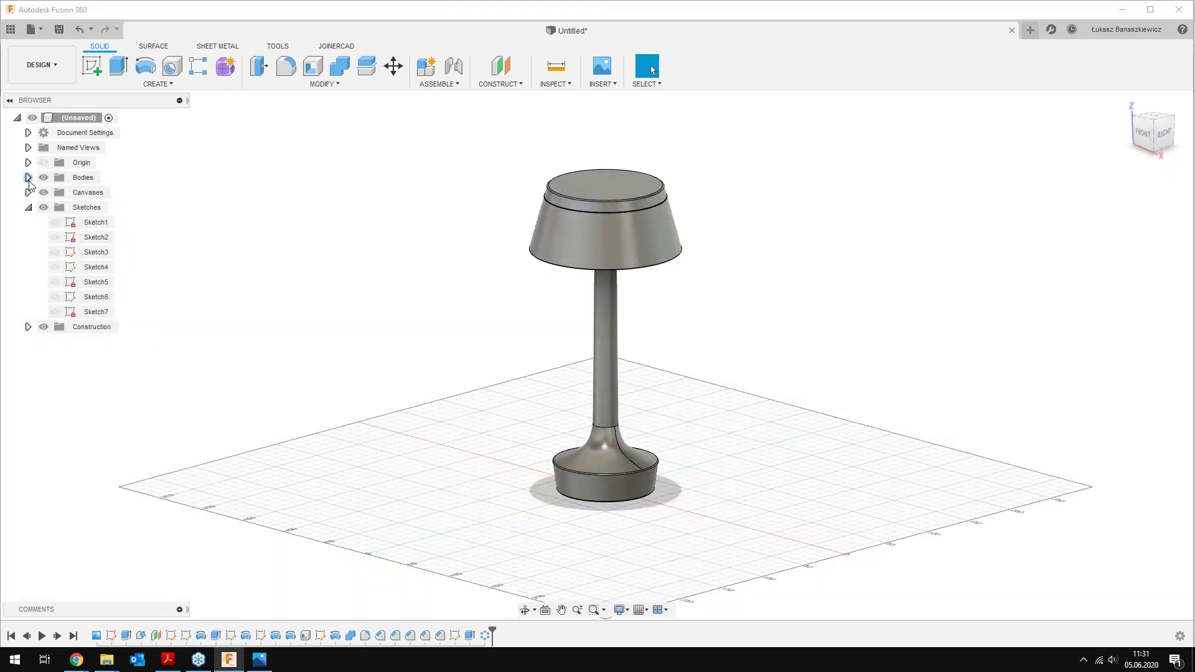
pyautogui.click(28, 208)
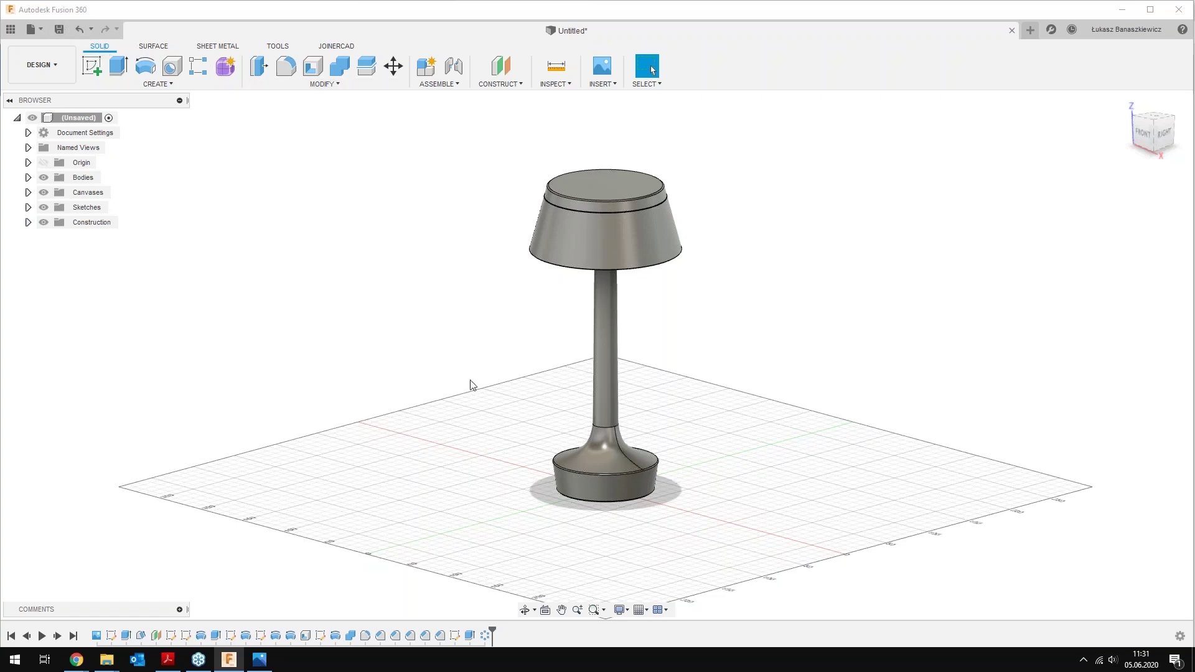
pyautogui.scroll(2, 548, 382)
pyautogui.moveTo(548, 381); pyautogui.dragTo(569, 403, button='middle')
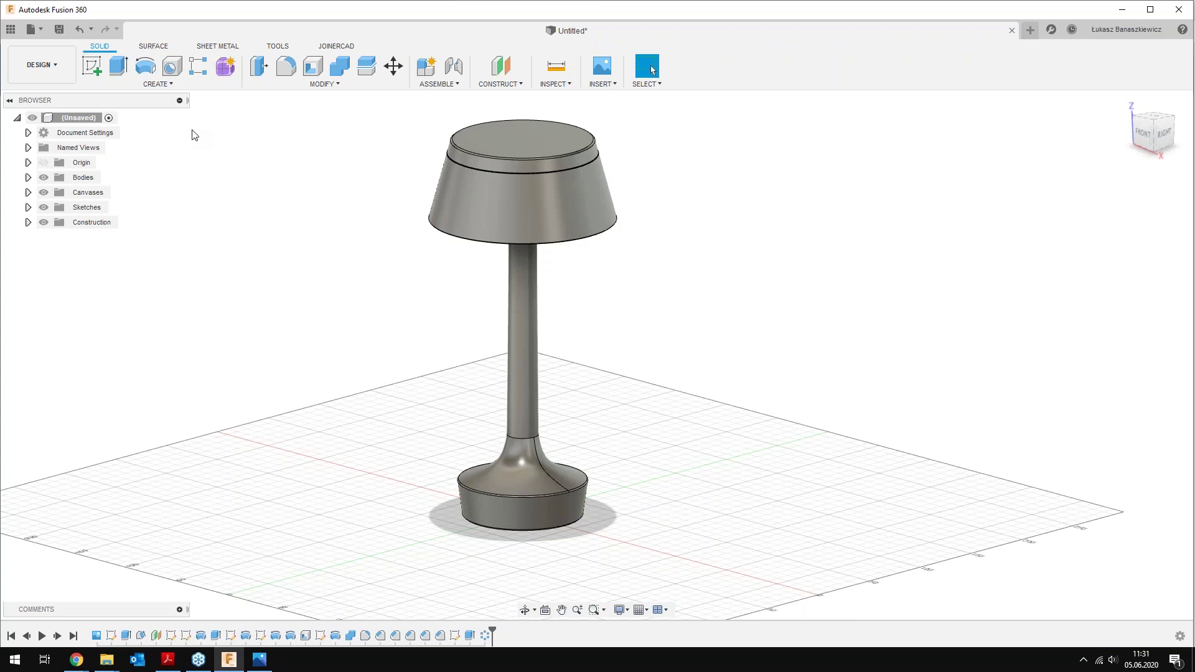
# Save the design as 'Lamp Bon Jour' in the PROCAD Webinar project
pyautogui.click(57, 30)
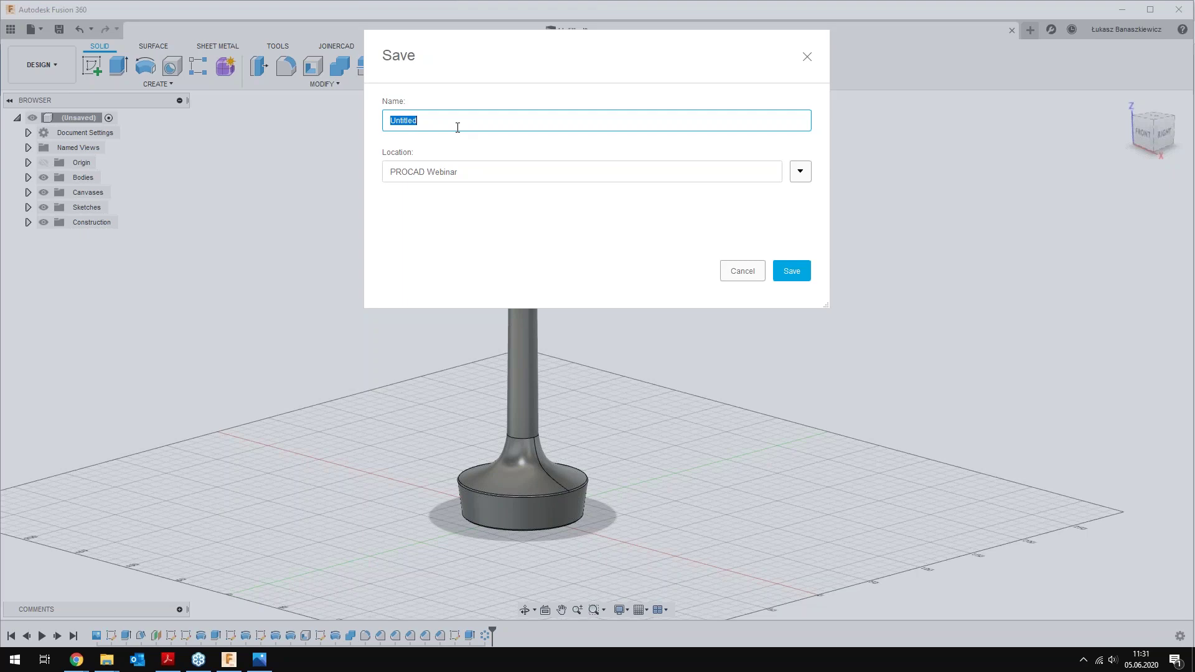
pyautogui.write('Lamp Bon Jour')
pyautogui.click(793, 272)
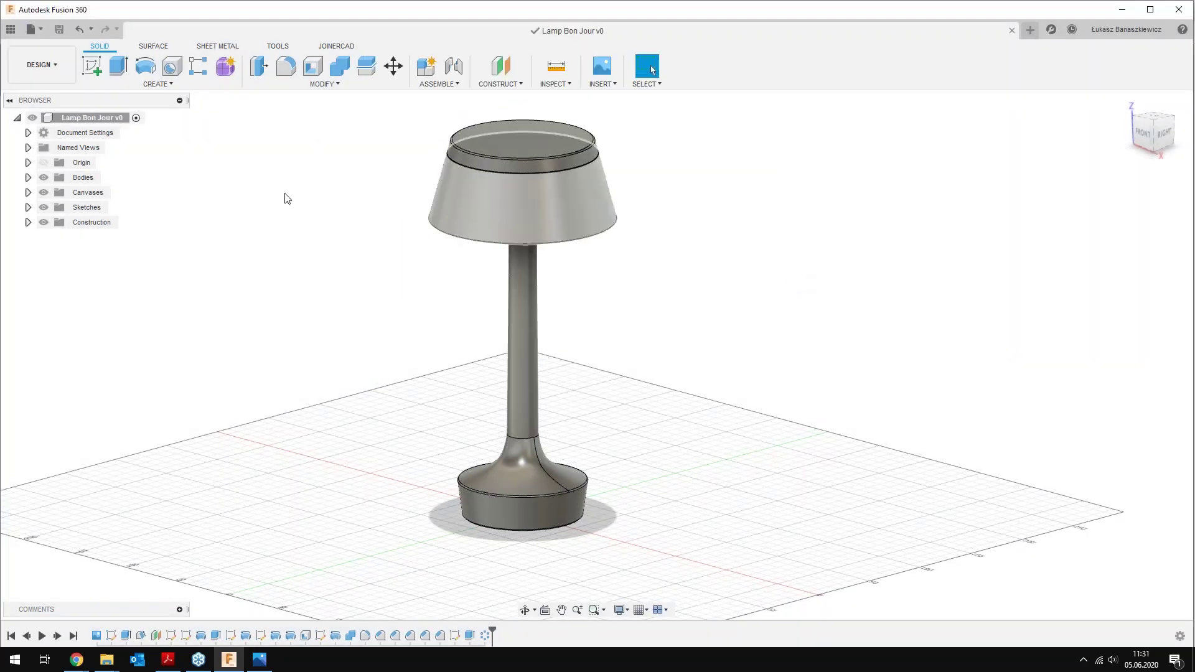
# Switch to the Render workspace and zoom and pan the view onto the lamp
pyautogui.click(37, 65)
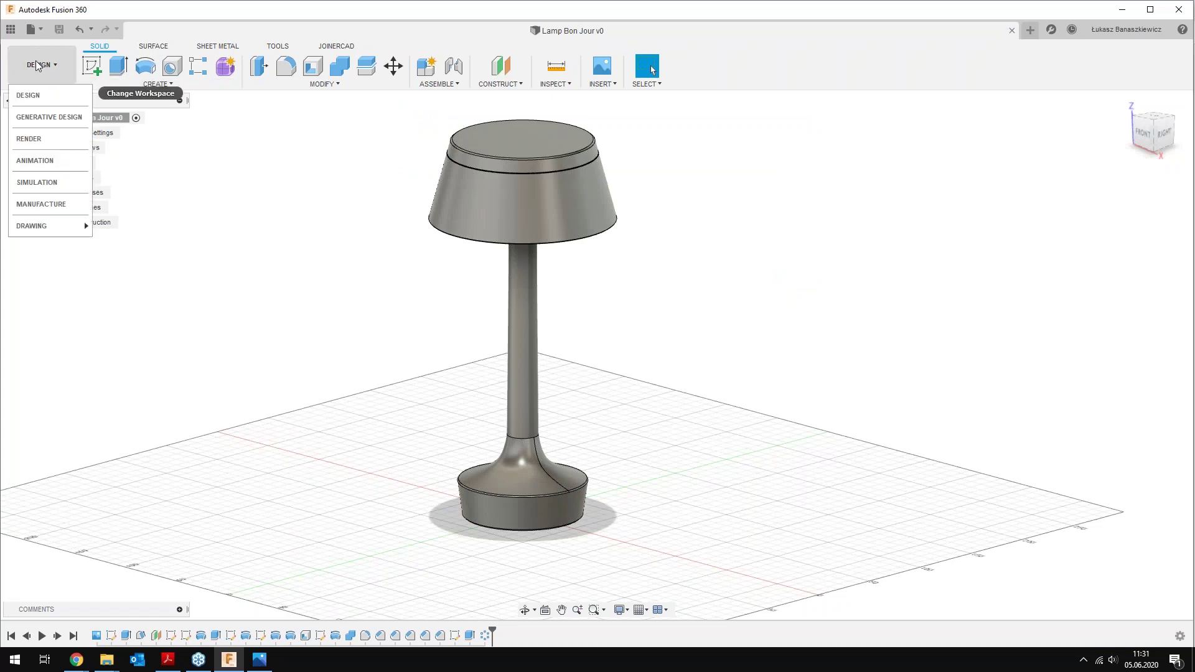
pyautogui.click(42, 137)
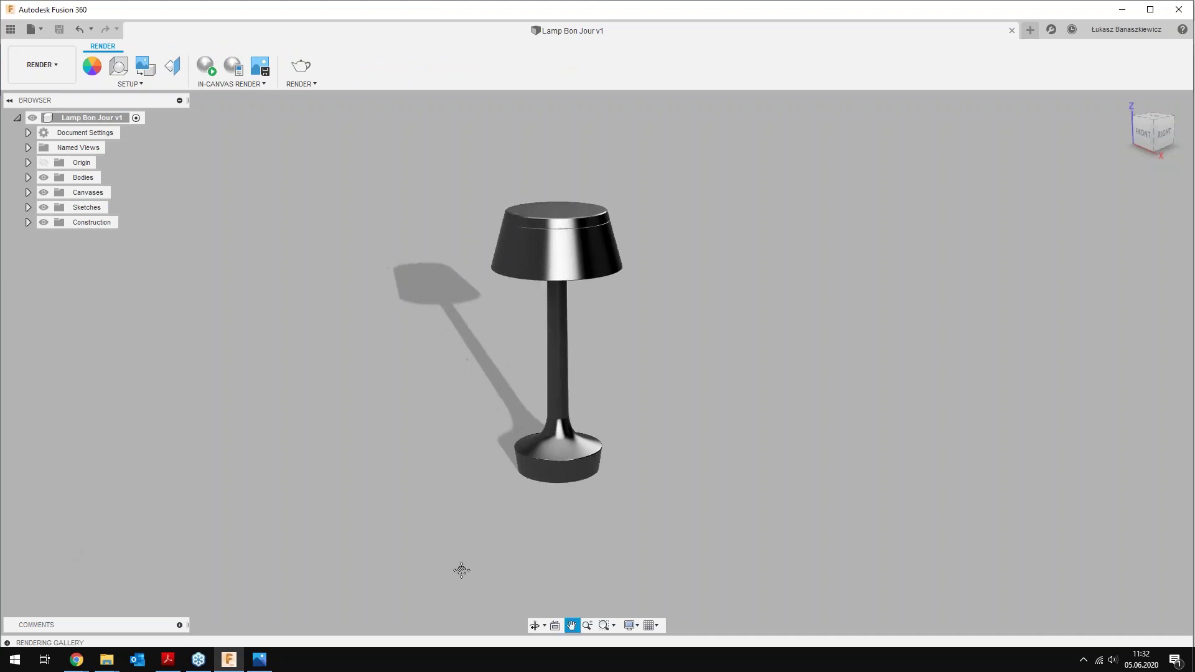
pyautogui.scroll(2, 548, 507)
pyautogui.scroll(3, 559, 506)
pyautogui.scroll(2, 647, 338)
pyautogui.scroll(2, 647, 339)
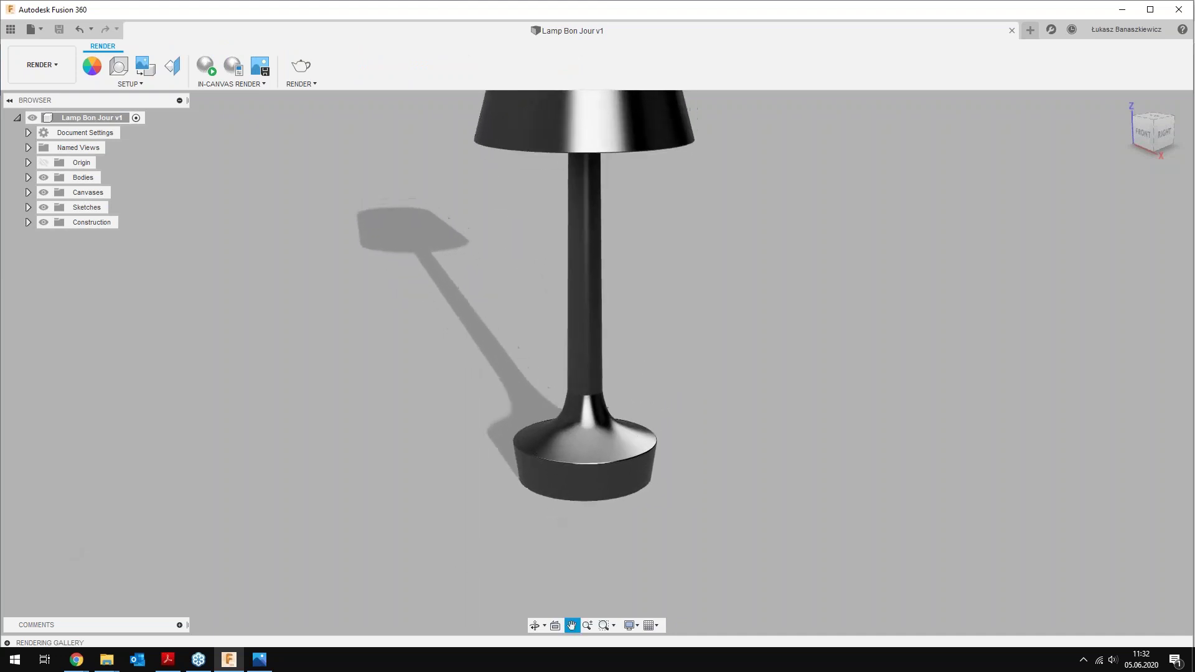
pyautogui.moveTo(630, 421); pyautogui.dragTo(633, 424, button='middle')
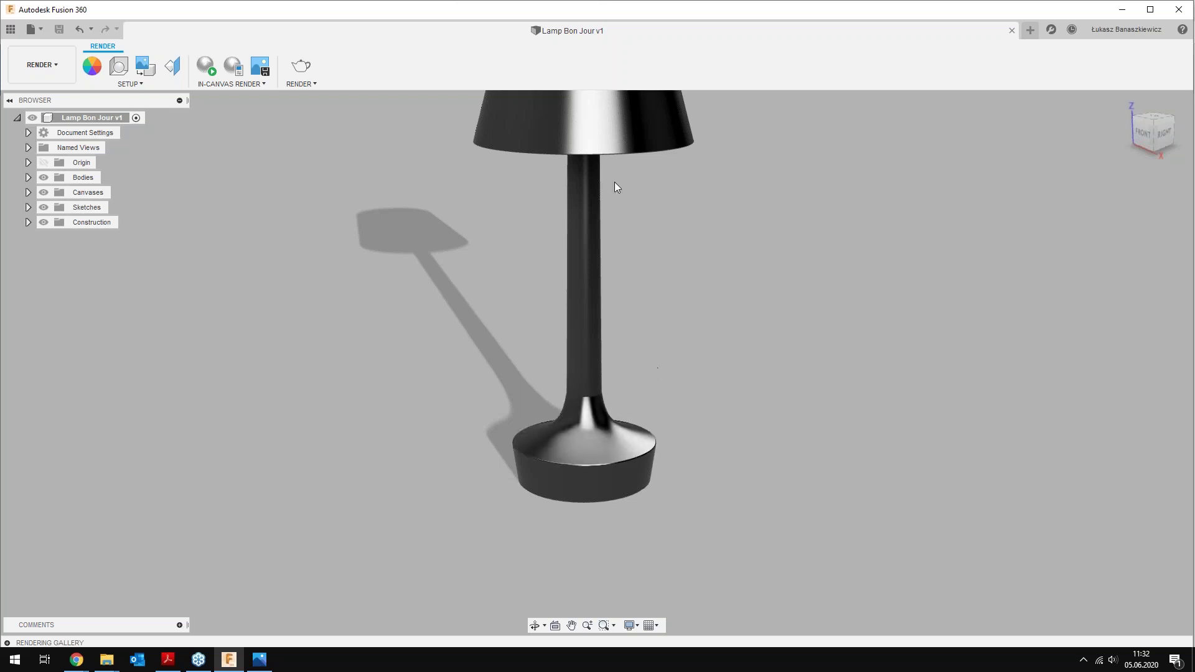
pyautogui.moveTo(633, 174)
pyautogui.mouseDown(button='middle')
pyautogui.moveTo(638, 211)
pyautogui.moveTo(614, 225)
pyautogui.moveTo(619, 257)
pyautogui.moveTo(565, 324)
pyautogui.moveTo(530, 215)
pyautogui.mouseUp(button='middle')
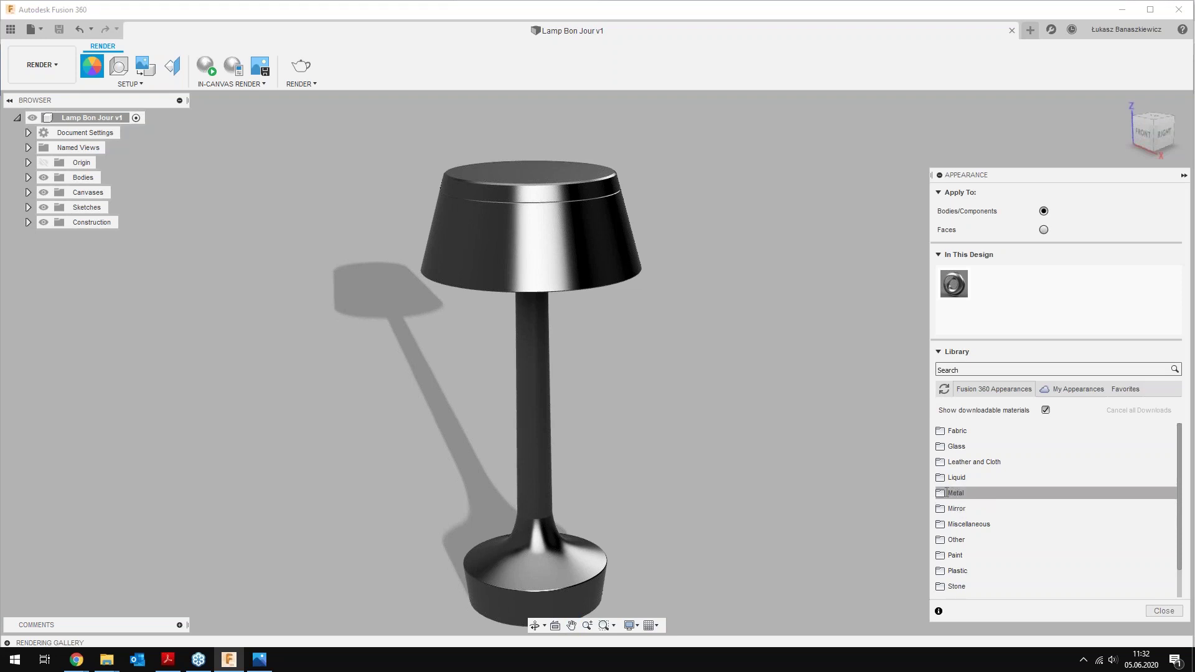
# Copy the Metal > Chrome appearance into the design's appearances
pyautogui.click(947, 493)
pyautogui.scroll(-1, 958, 495)
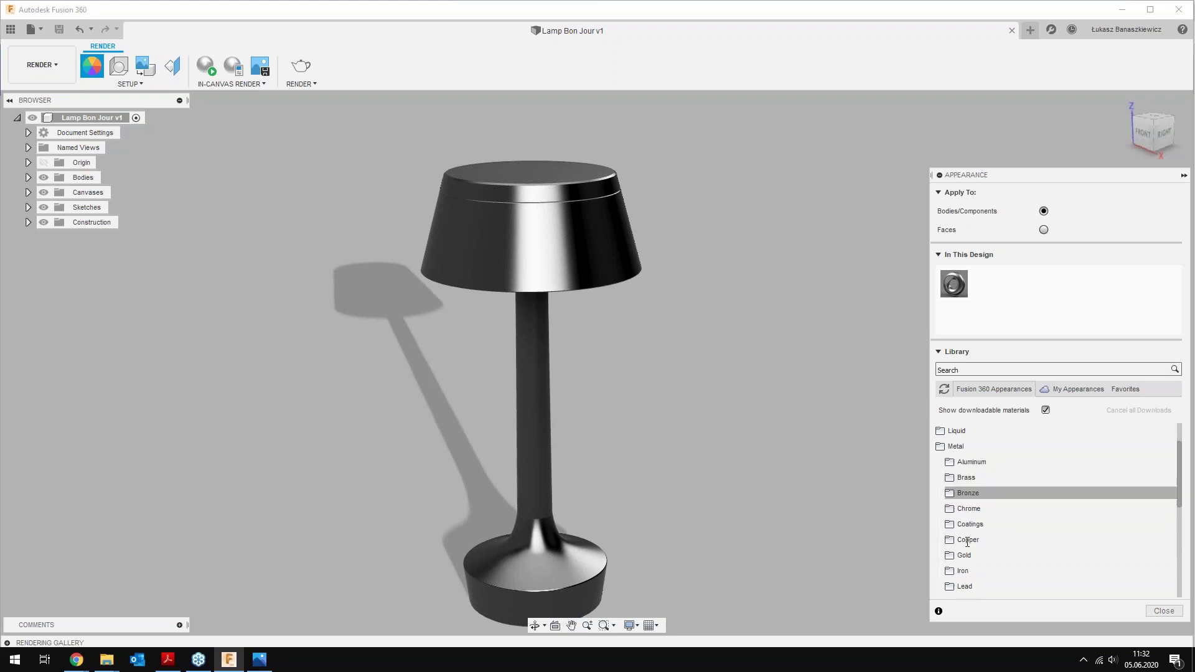
pyautogui.click(975, 509)
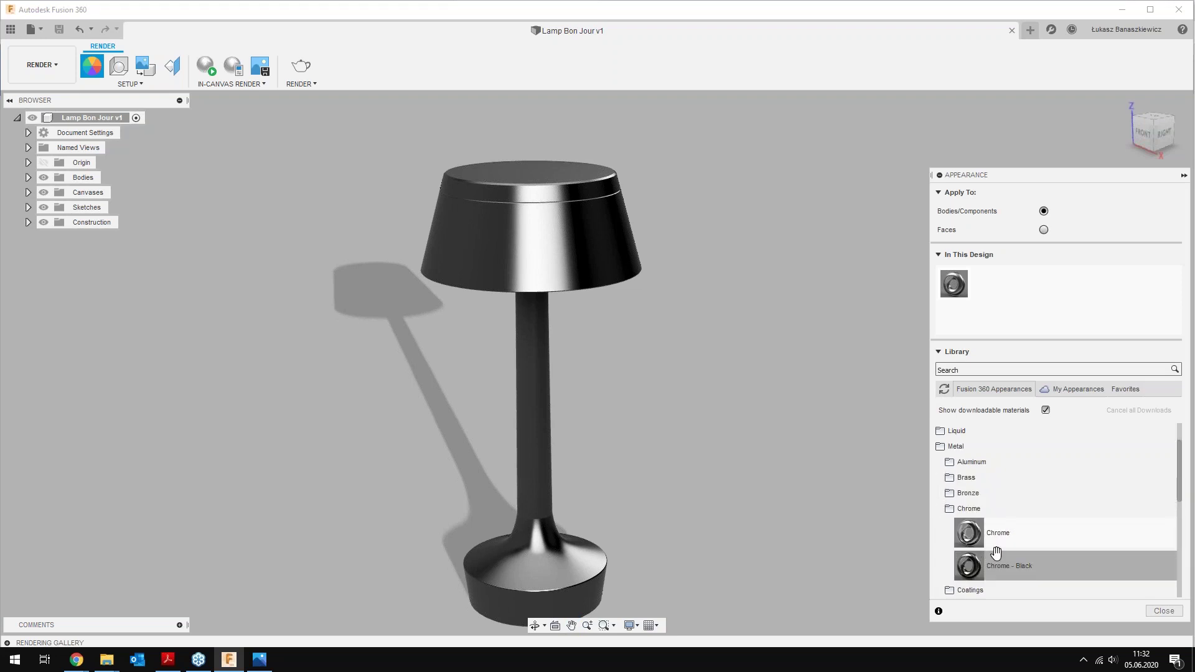
pyautogui.scroll(-1, 987, 554)
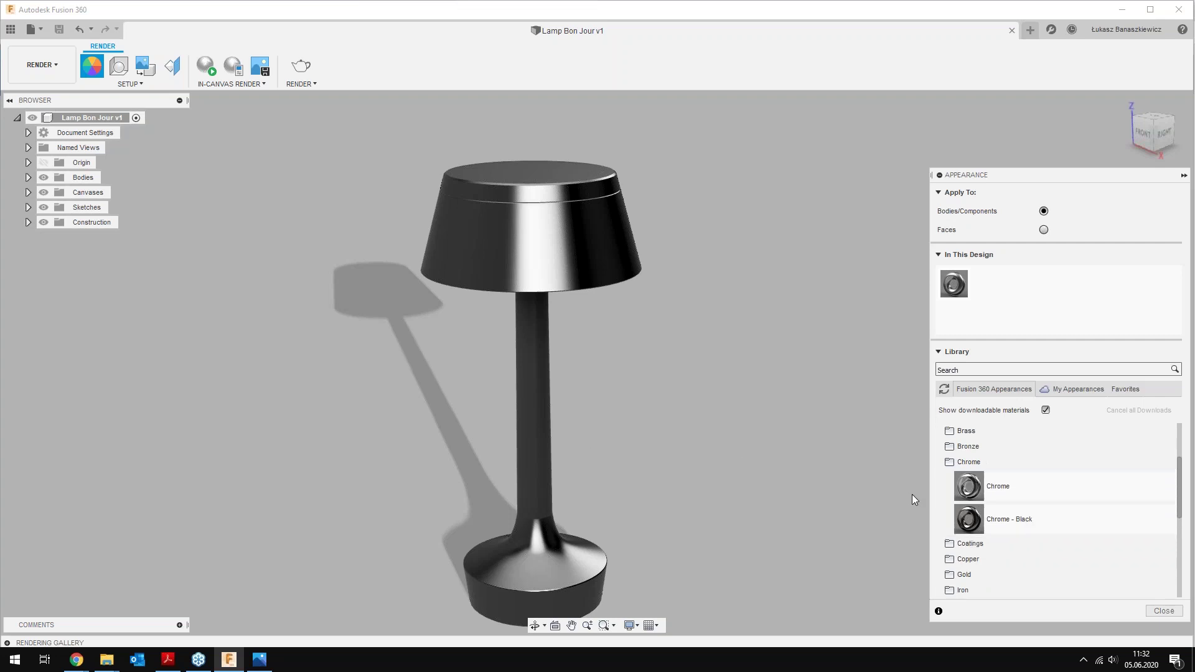
pyautogui.moveTo(966, 486); pyautogui.dragTo(1014, 292)
# Name the chrome copy Chrome 01 and set its roughness to 0.08
pyautogui.doubleClick(986, 284)
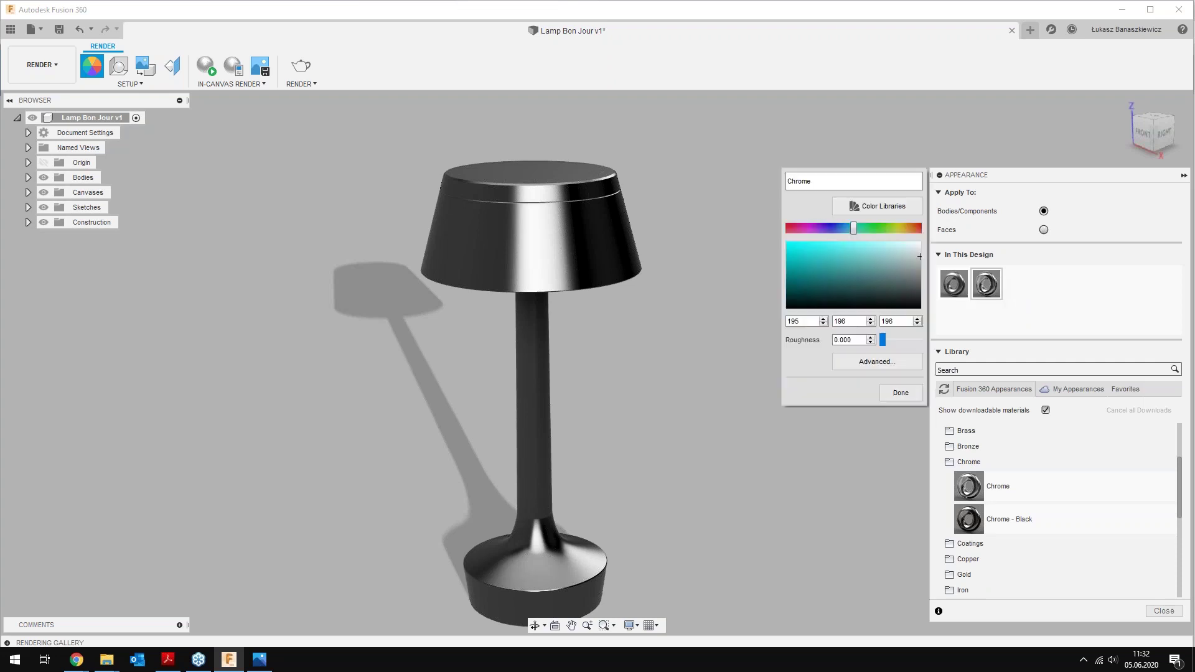
pyautogui.click(834, 181)
pyautogui.write('01')
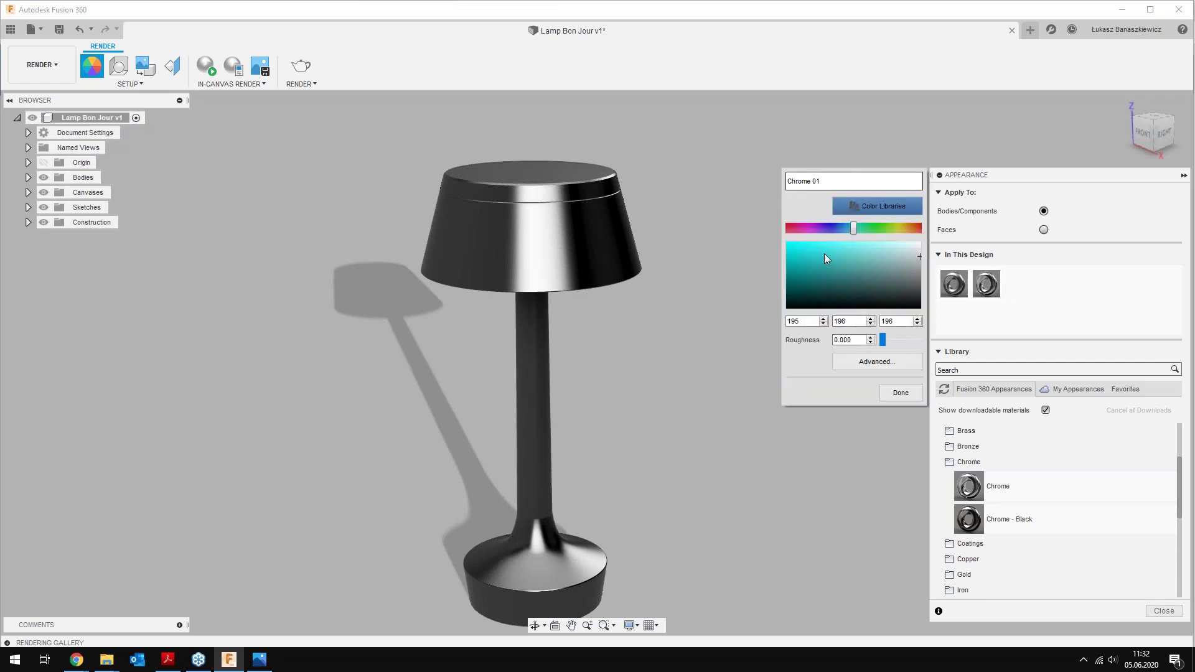
pyautogui.click(847, 340)
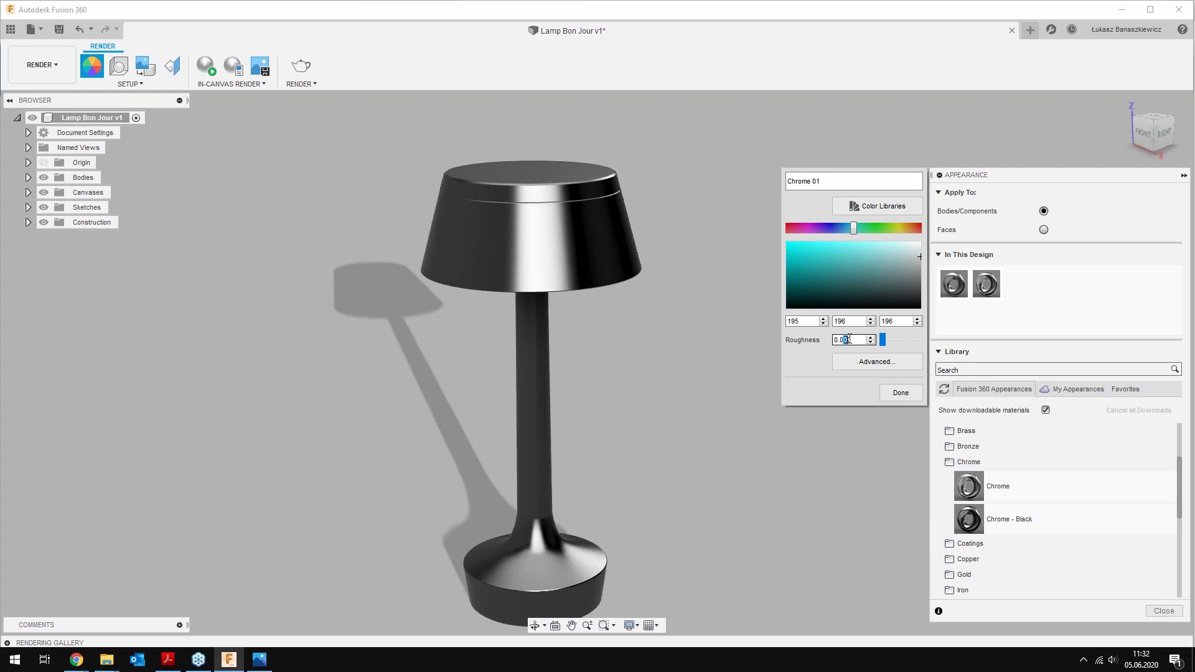
pyautogui.write('8')
pyautogui.click(908, 396)
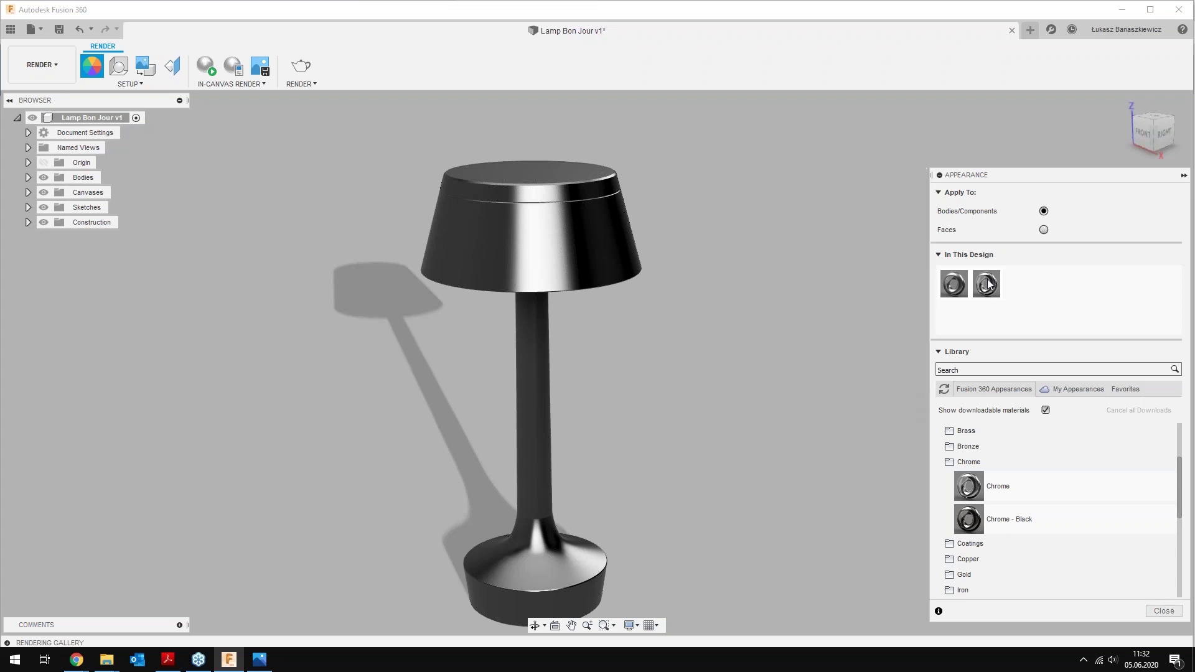
# Apply Chrome 01 to the lamp base and stem and expand the browser's Bodies list
pyautogui.moveTo(991, 300); pyautogui.dragTo(539, 563)
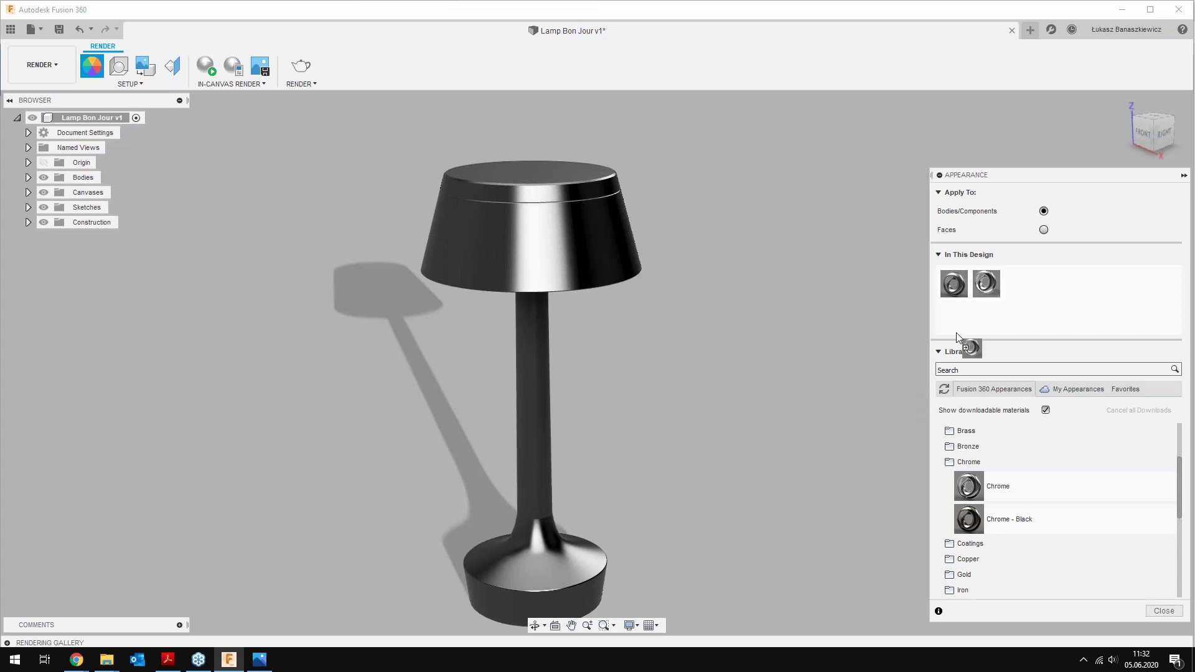
pyautogui.scroll(2, 540, 498)
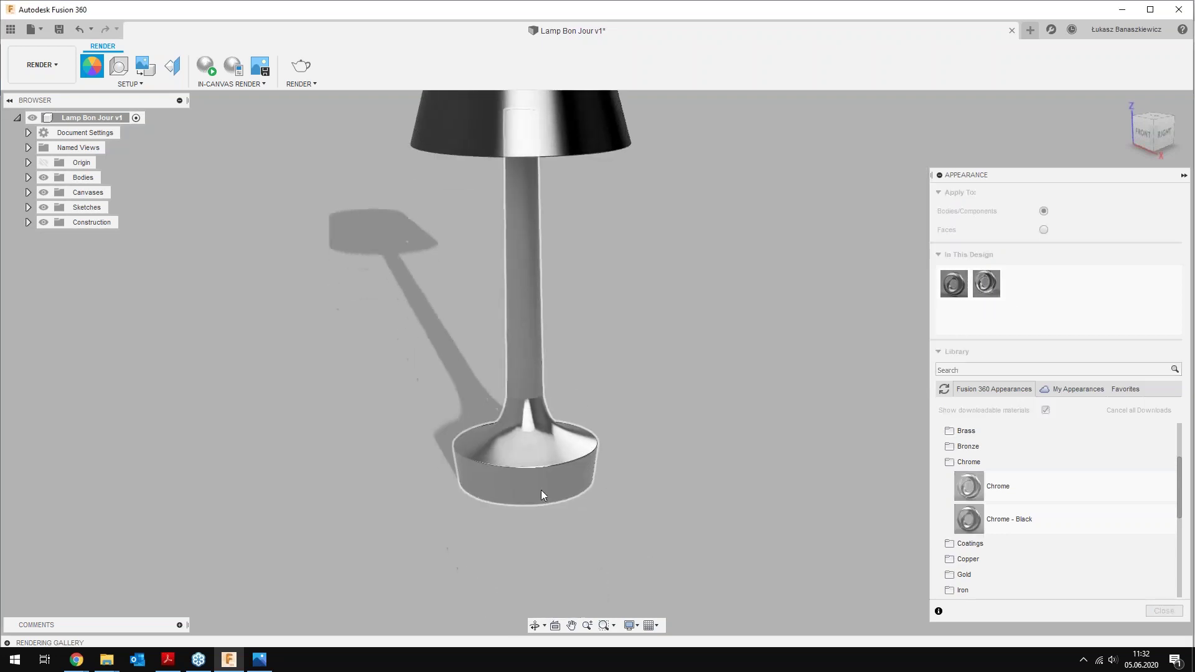
pyautogui.scroll(2, 541, 489)
pyautogui.scroll(2, 542, 474)
pyautogui.scroll(1, 562, 423)
pyautogui.moveTo(562, 424); pyautogui.dragTo(566, 441, button='middle')
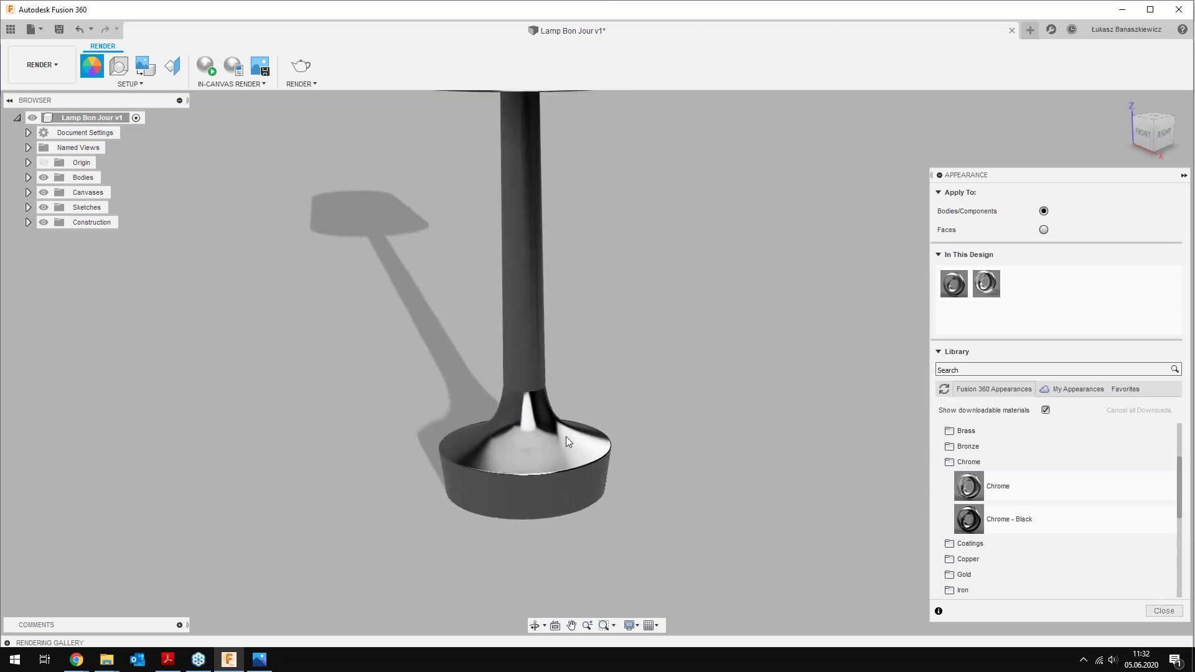
pyautogui.click(29, 176)
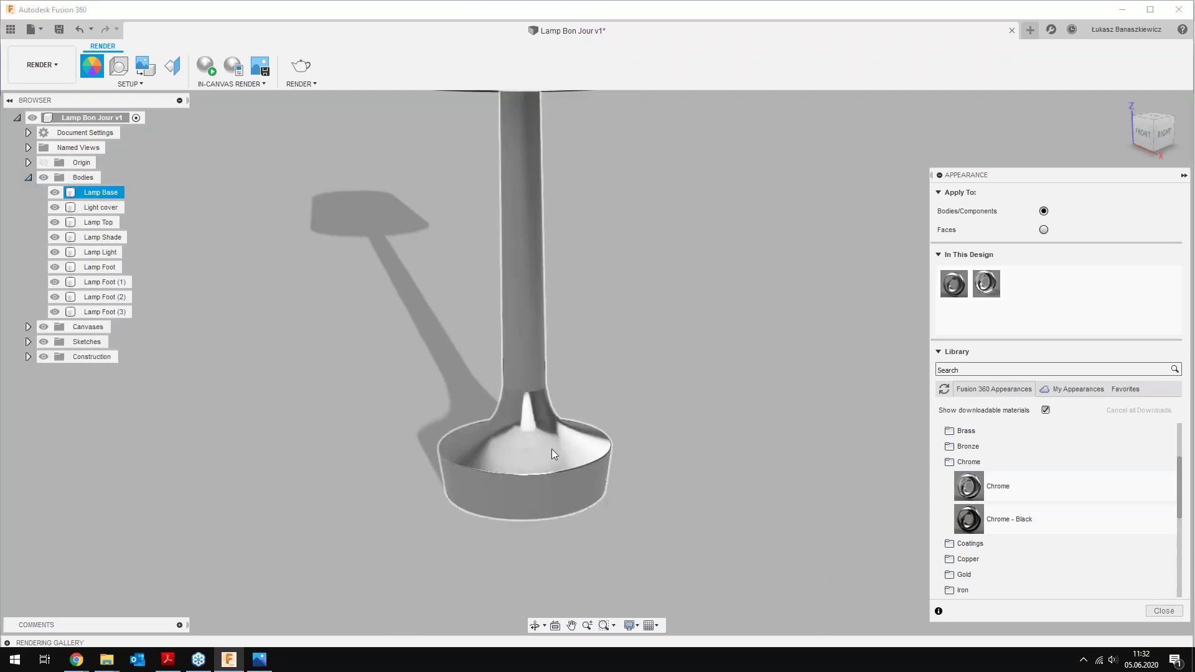
pyautogui.moveTo(502, 203); pyautogui.dragTo(499, 239, button='middle')
# Collapse Chrome and Metal in the library, then expand Other > Rubber
pyautogui.scroll(-1, 528, 387)
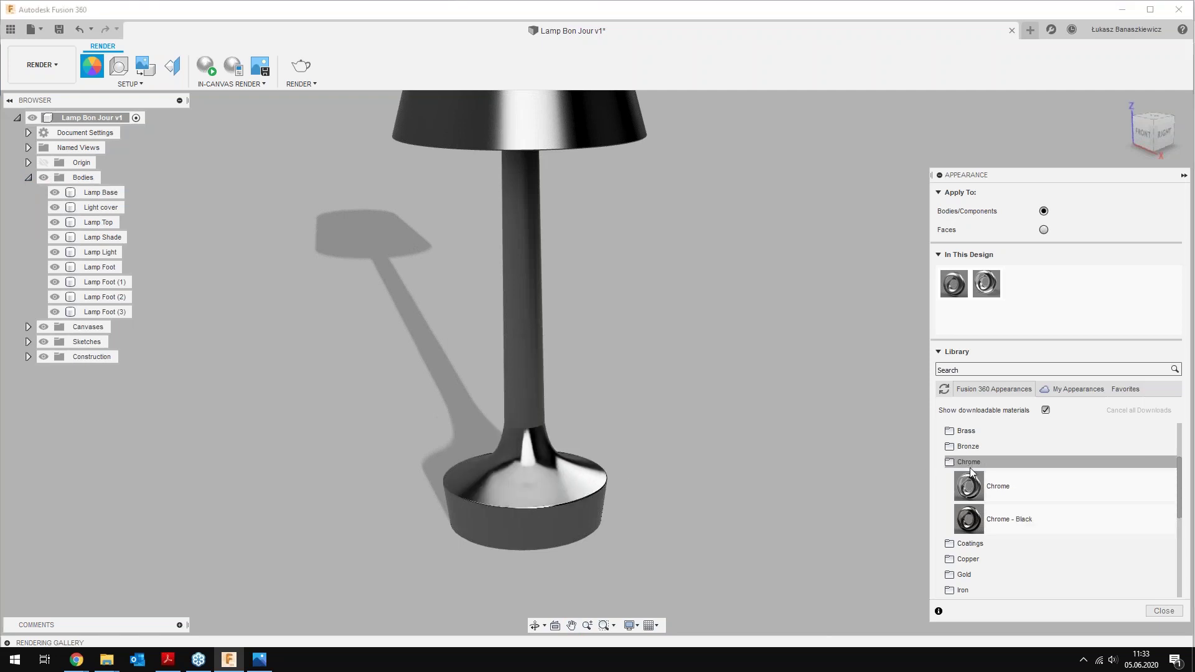
pyautogui.click(1045, 461)
pyautogui.scroll(3, 1027, 462)
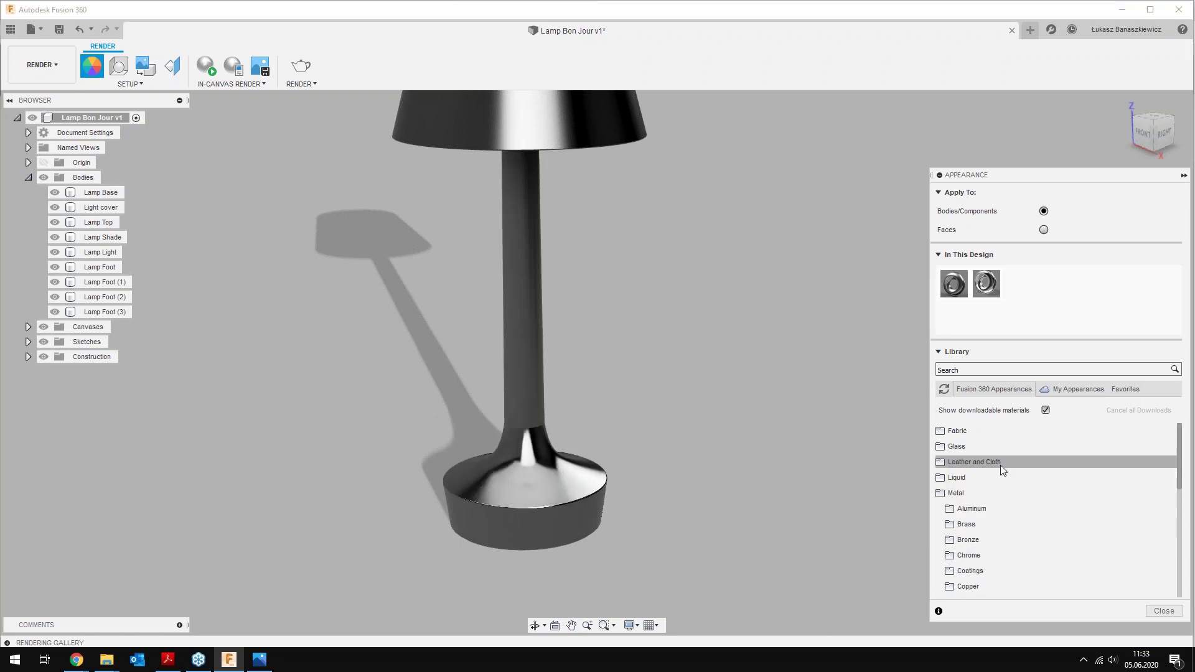
pyautogui.click(947, 493)
pyautogui.scroll(-1, 955, 491)
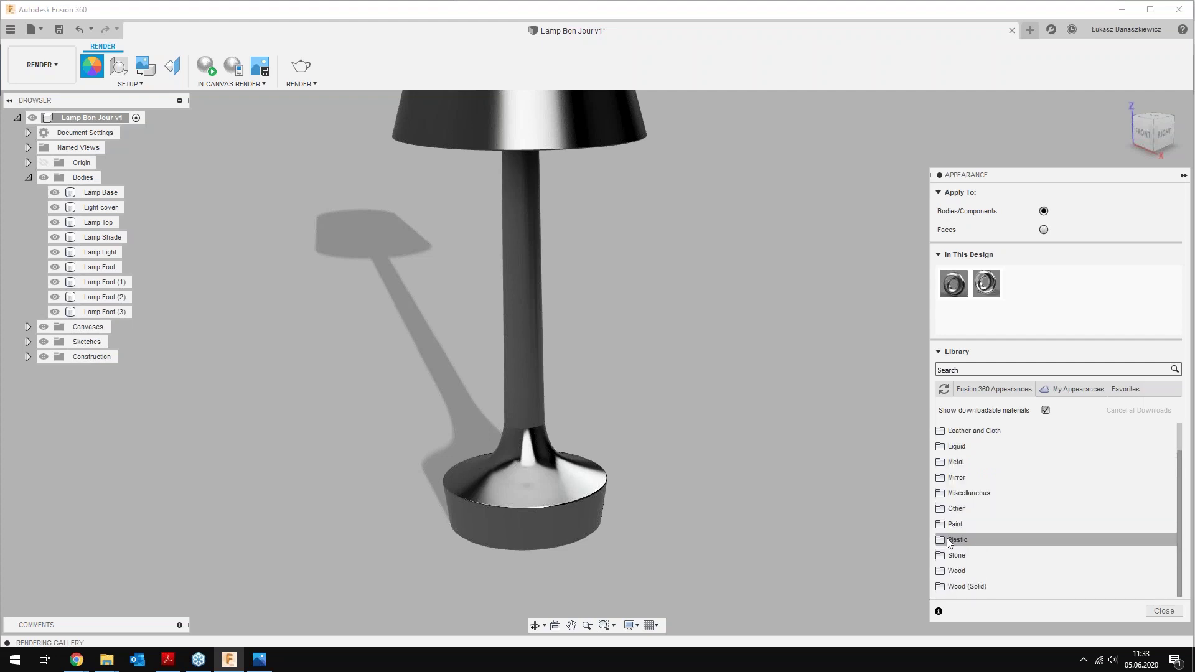
pyautogui.click(946, 509)
pyautogui.scroll(-2, 953, 517)
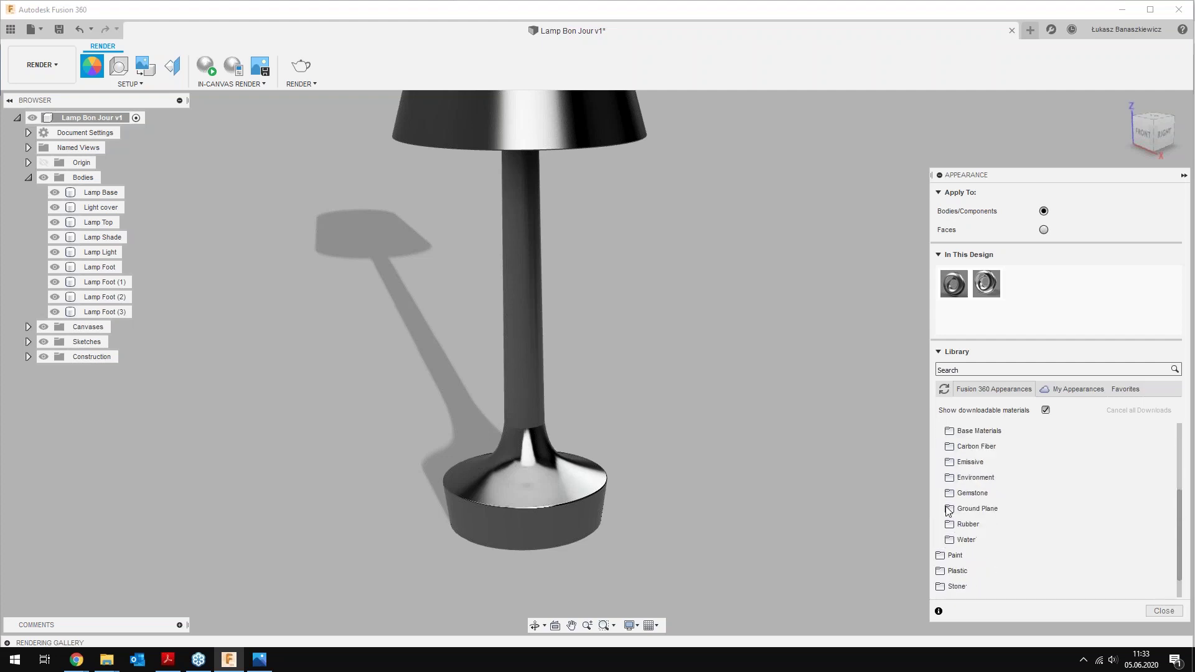
pyautogui.click(954, 525)
pyautogui.scroll(-3, 954, 525)
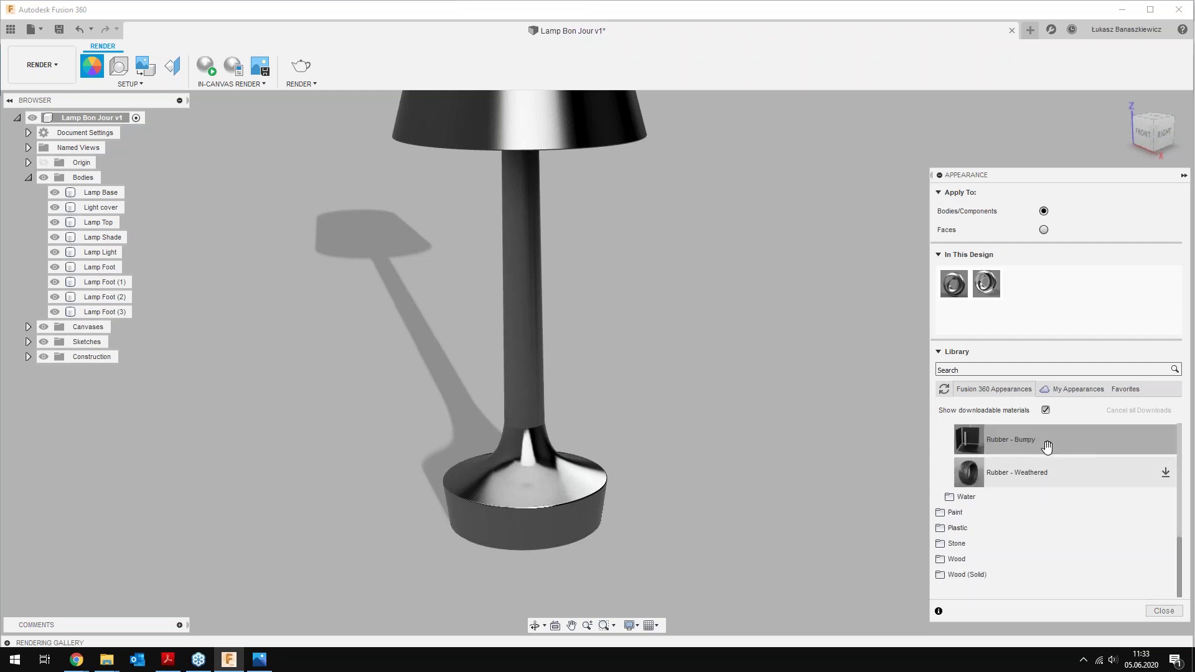
# Shift-select Lamp Foot through Lamp Foot (3) and apply Rubber - Bumpy to all four
pyautogui.keyDown('shift'); pyautogui.moveTo(555, 579); pyautogui.dragTo(559, 476, button='middle'); pyautogui.keyUp('shift')
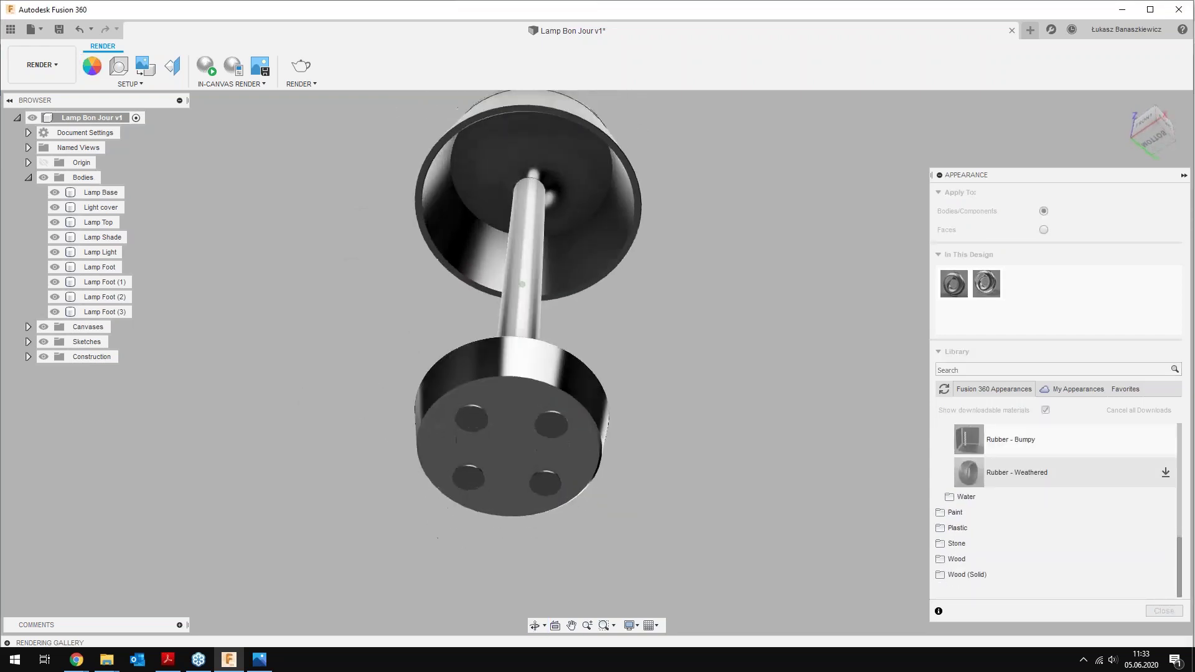
pyautogui.click(498, 483)
pyautogui.scroll(1, 494, 483)
pyautogui.scroll(1, 493, 488)
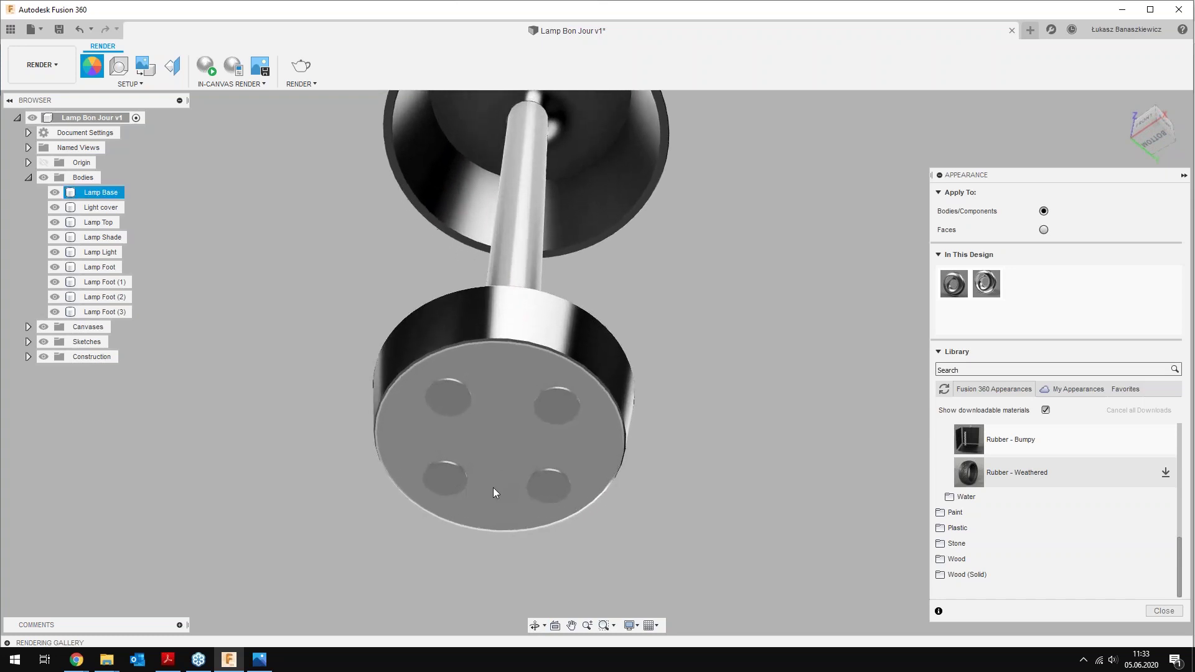
pyautogui.scroll(1, 493, 502)
pyautogui.click(360, 443)
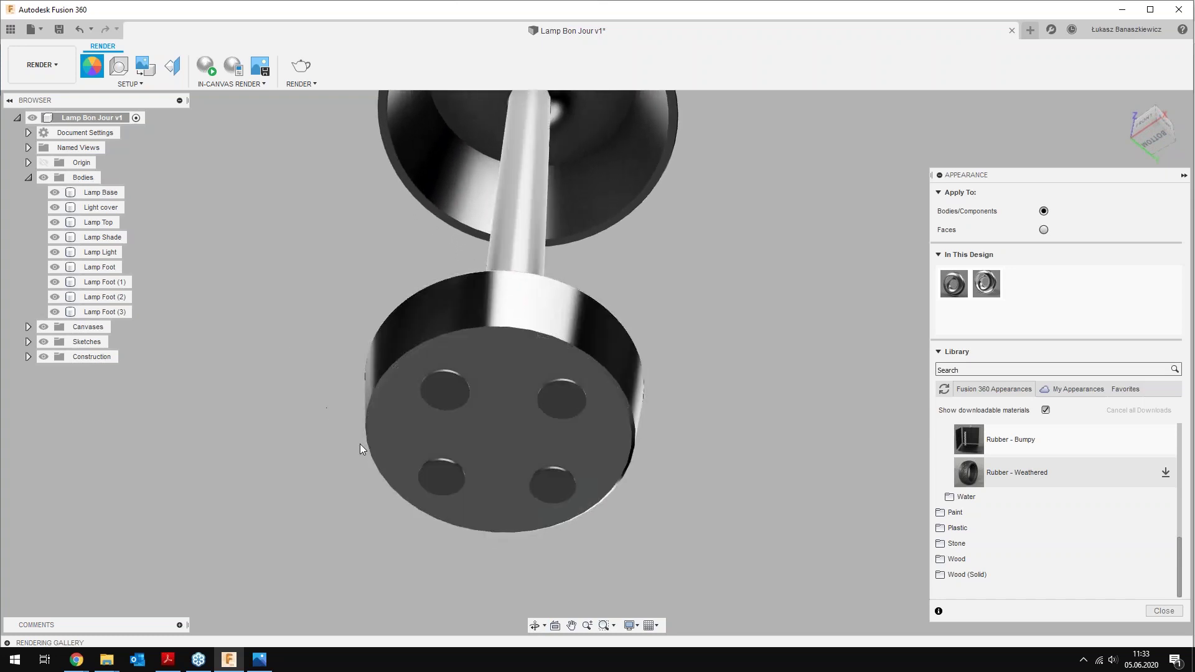
pyautogui.click(99, 267)
pyautogui.keyDown('shift'); pyautogui.click(117, 313); pyautogui.keyUp('shift')
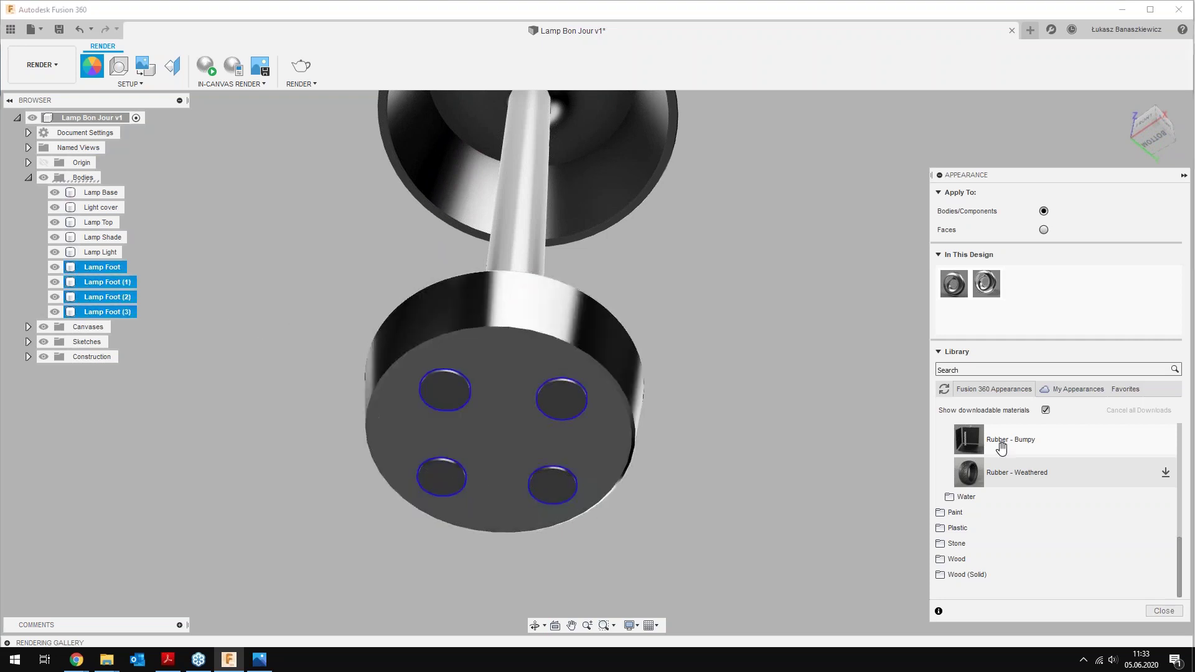
pyautogui.moveTo(967, 439); pyautogui.dragTo(109, 298)
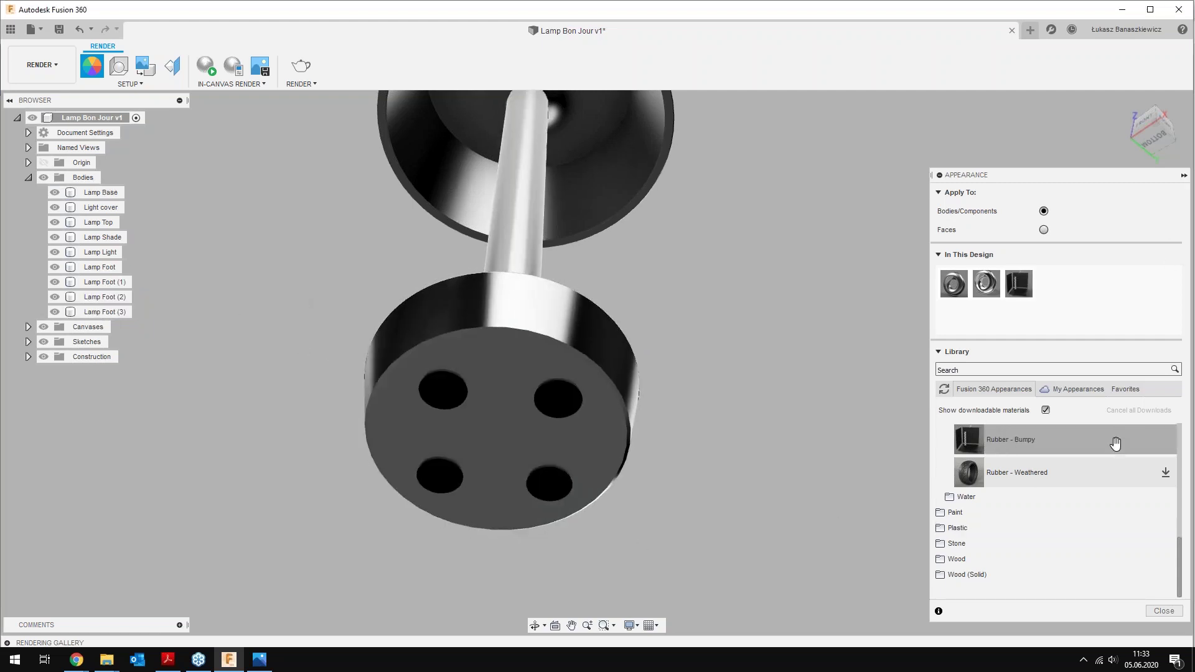
pyautogui.scroll(10, 1020, 460)
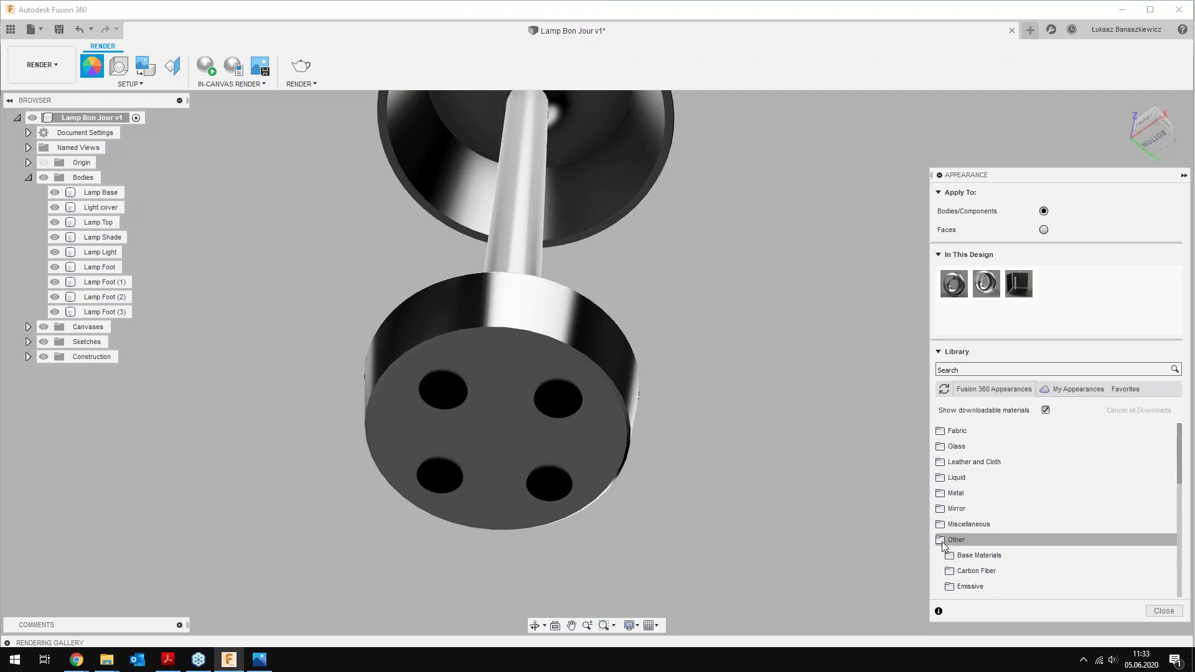
pyautogui.moveTo(421, 304)
pyautogui.keyDown('shift'); pyautogui.mouseDown(button='middle')
pyautogui.moveTo(400, 346)
pyautogui.moveTo(499, 484)
pyautogui.mouseUp(button='middle'); pyautogui.keyUp('shift')
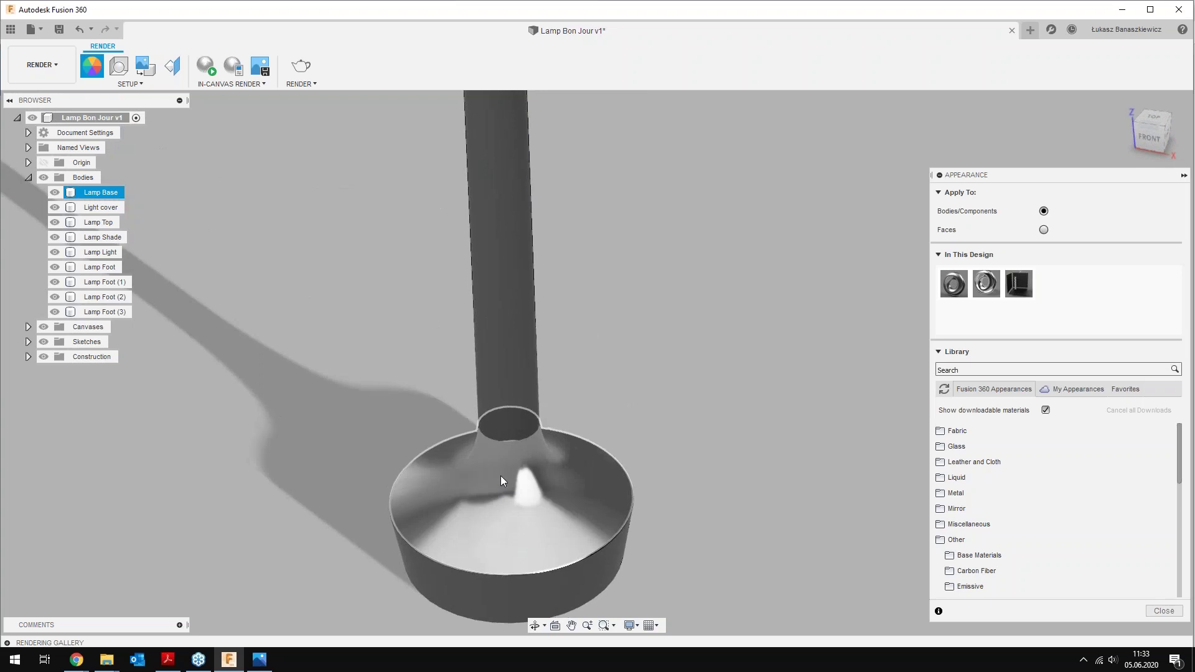
# Apply Chrome 01 to the lamp top
pyautogui.scroll(-2, 501, 475)
pyautogui.scroll(-2, 506, 462)
pyautogui.scroll(-3, 509, 456)
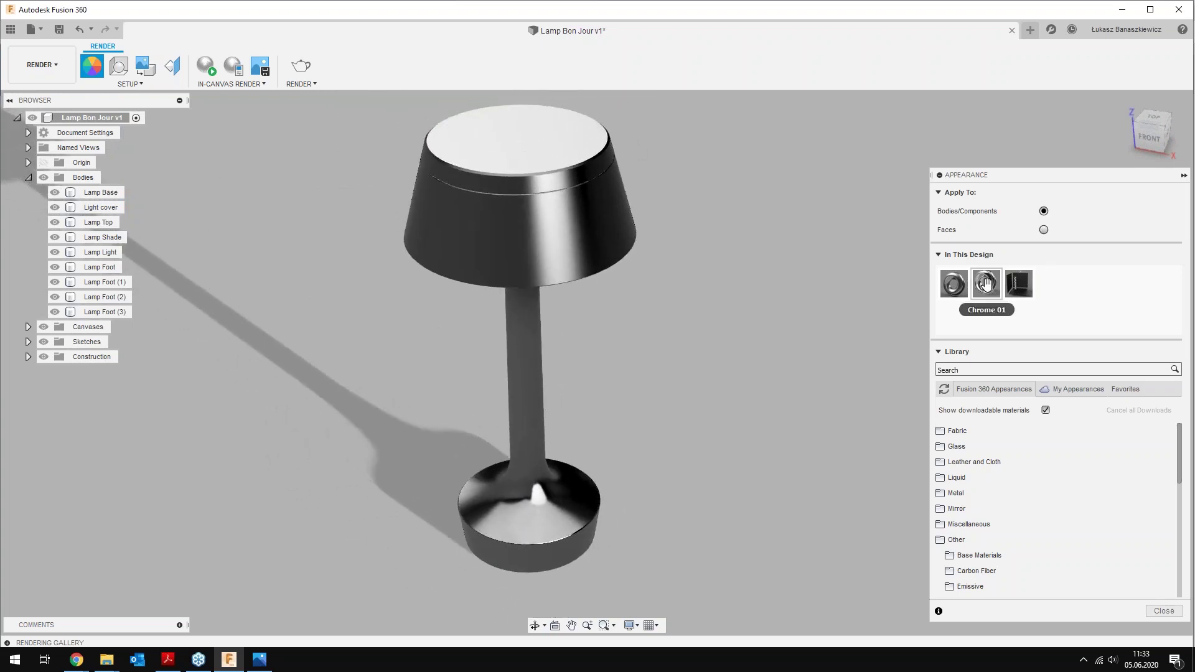
pyautogui.moveTo(986, 283); pyautogui.dragTo(583, 134)
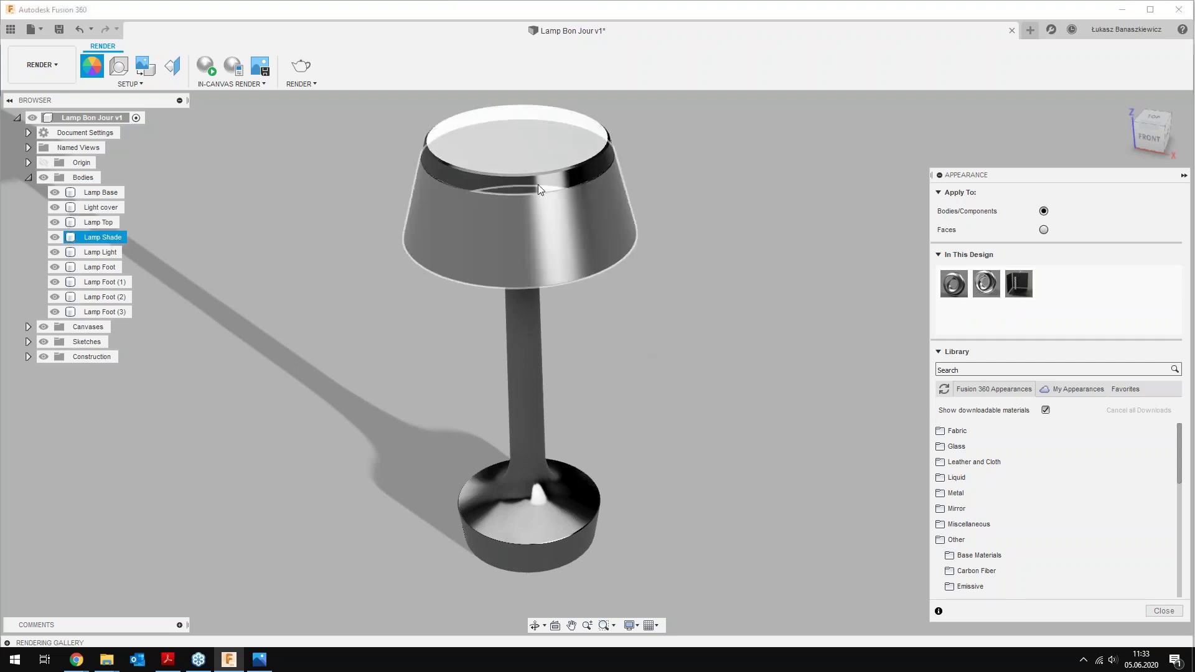
# Orbit to a front view, select the lamp shade, then clear the selection with Esc
pyautogui.scroll(2, 536, 193)
pyautogui.scroll(-2, 500, 327)
pyautogui.scroll(2, 591, 276)
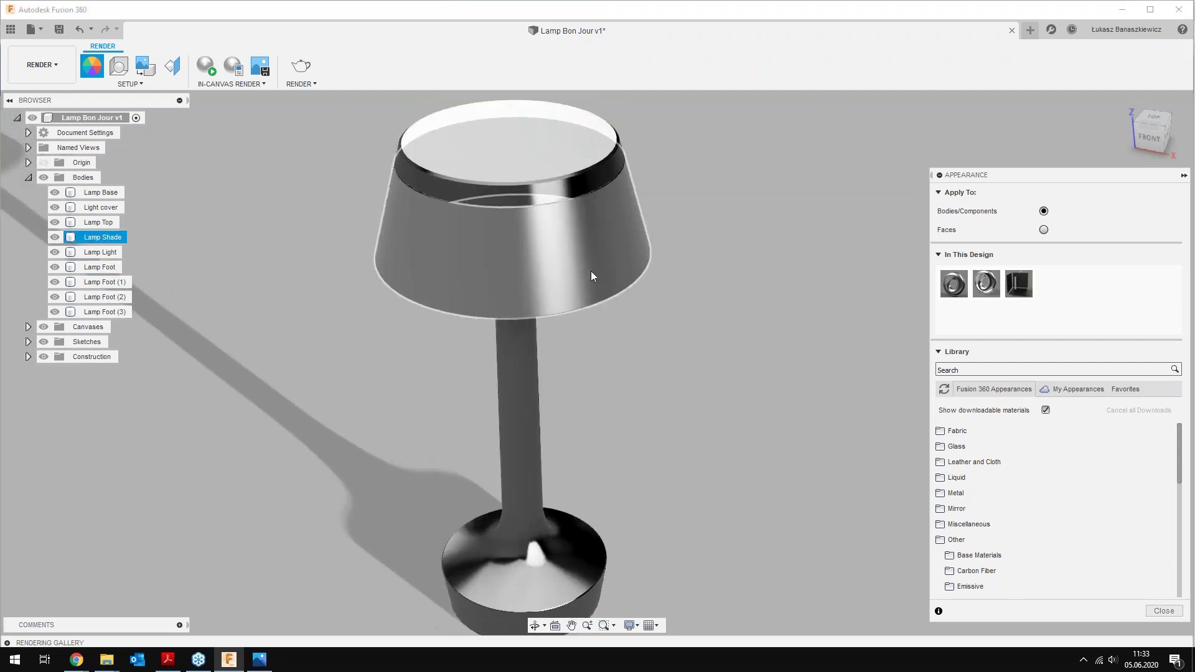
pyautogui.moveTo(556, 352)
pyautogui.keyDown('shift'); pyautogui.mouseDown(button='middle')
pyautogui.moveTo(541, 326)
pyautogui.moveTo(511, 325)
pyautogui.mouseUp(button='middle'); pyautogui.keyUp('shift')
pyautogui.click(595, 196)
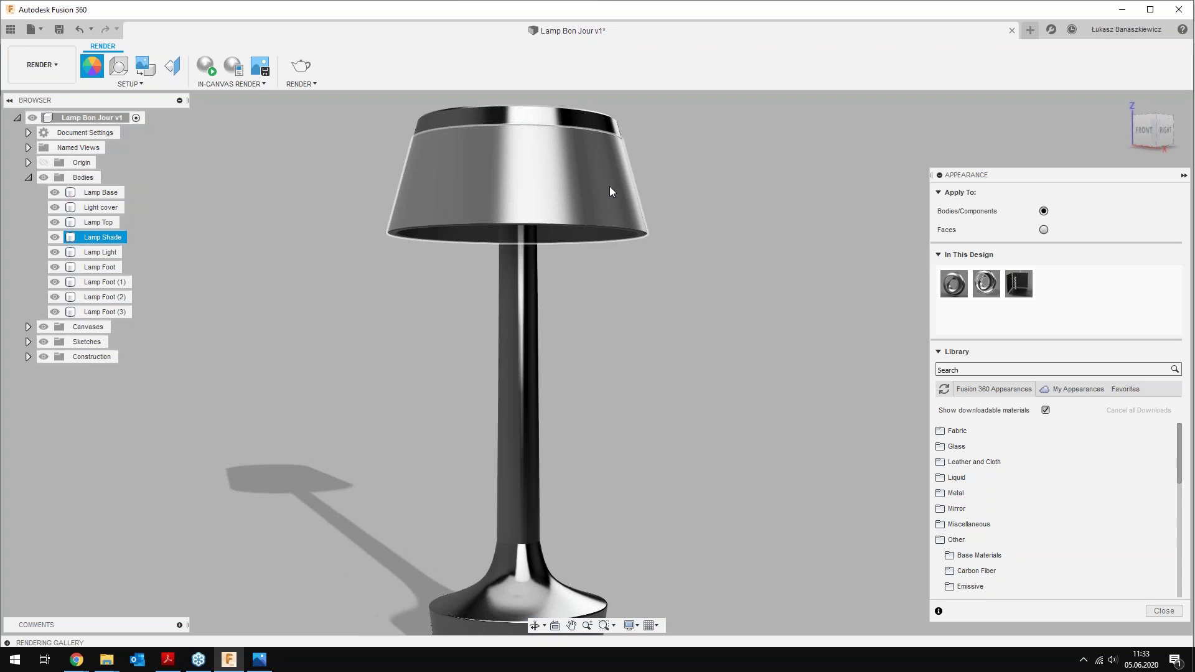
pyautogui.press('Escape')
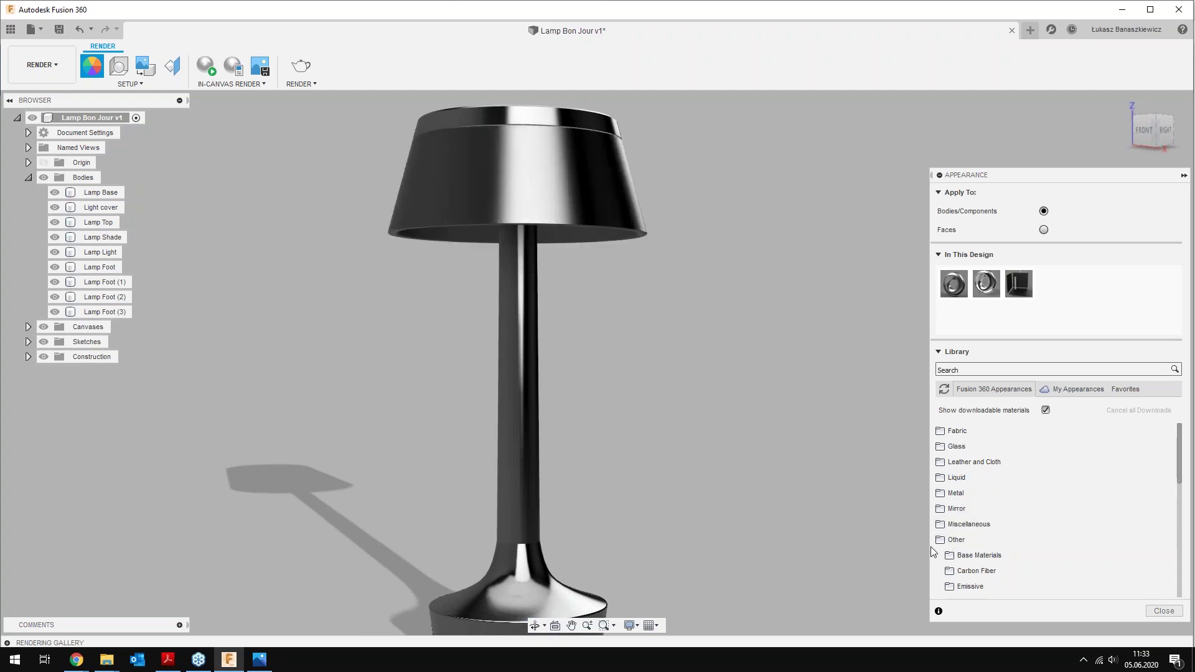
# Collapse Other and expand Plastic > Transparent in the appearance library
pyautogui.click(955, 539)
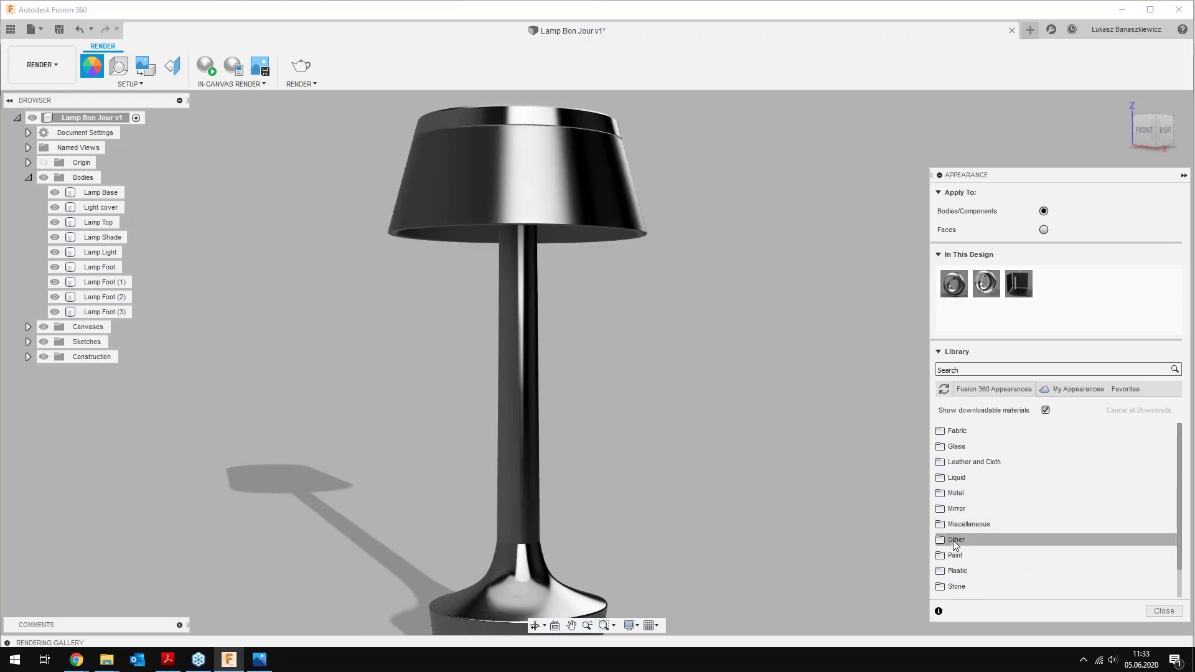
pyautogui.scroll(-1, 971, 526)
pyautogui.click(974, 525)
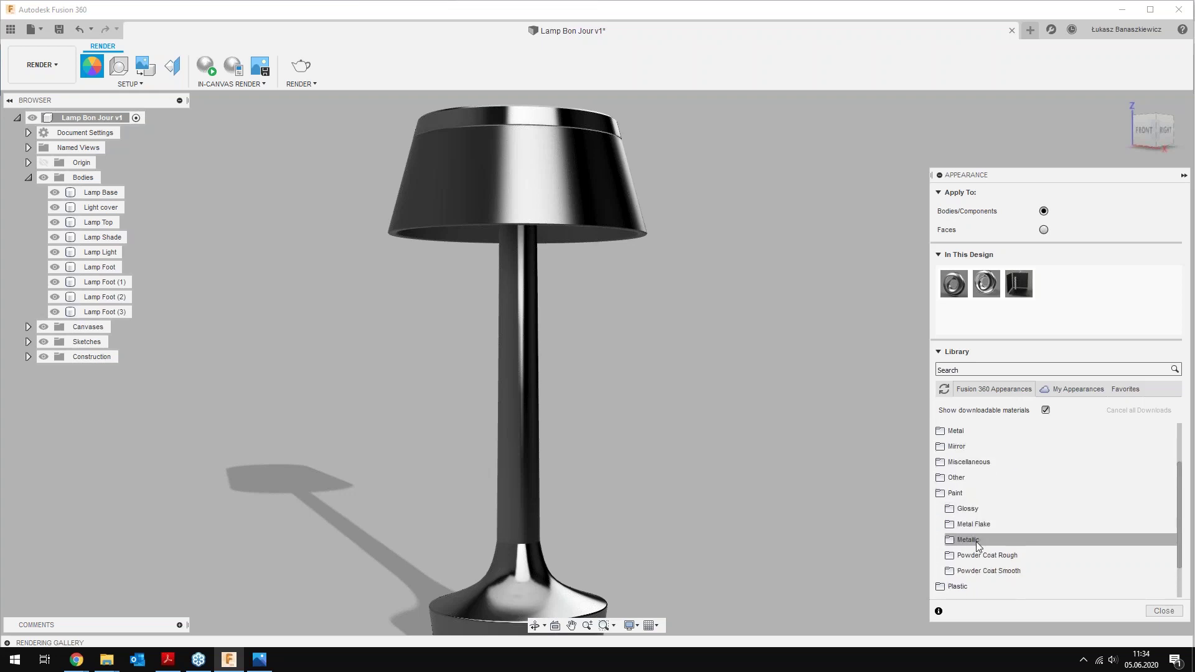
pyautogui.scroll(1, 971, 542)
pyautogui.scroll(-1, 959, 545)
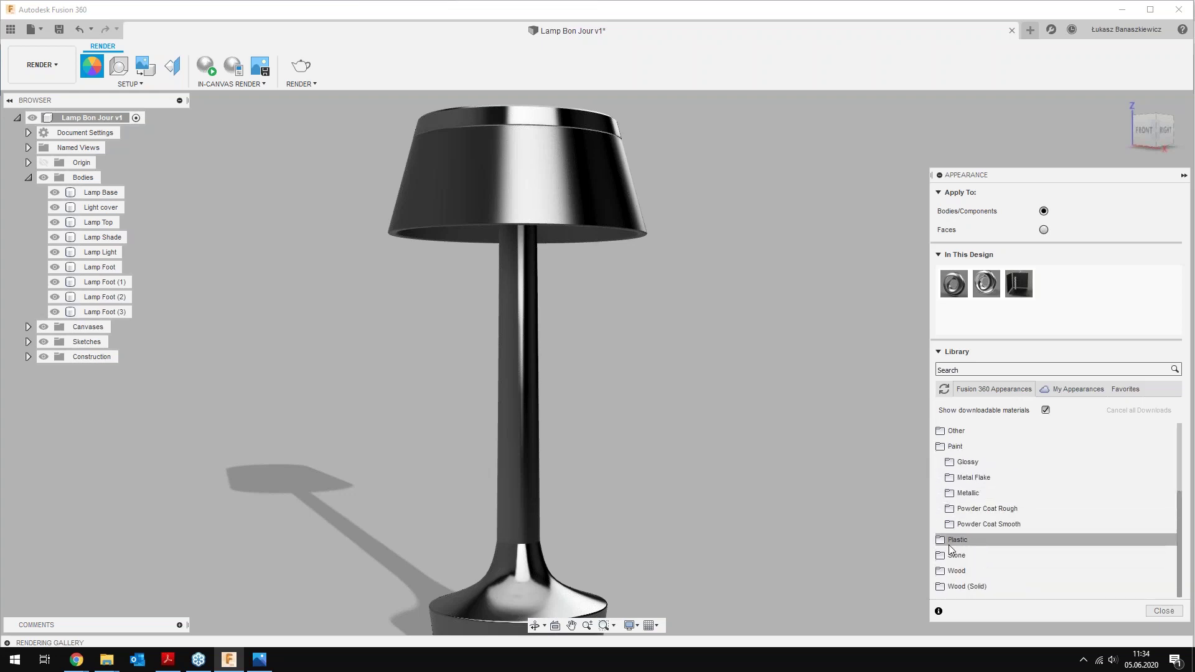
pyautogui.click(950, 540)
pyautogui.scroll(-2, 981, 495)
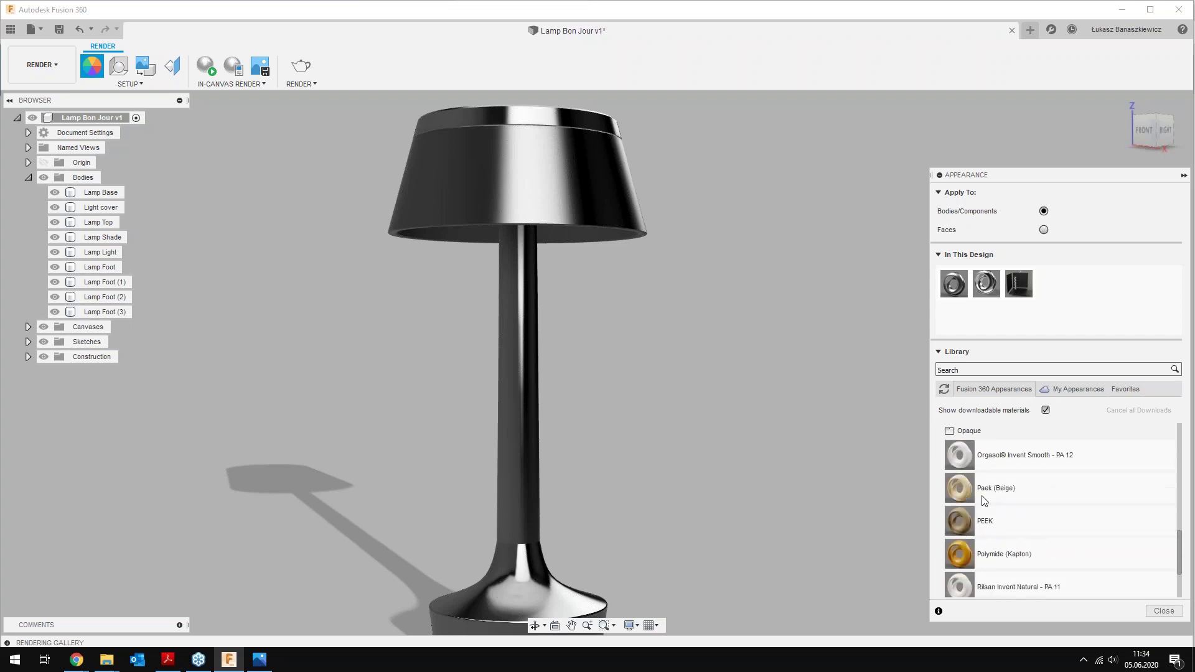
pyautogui.scroll(-3, 1015, 494)
pyautogui.scroll(-1, 1014, 494)
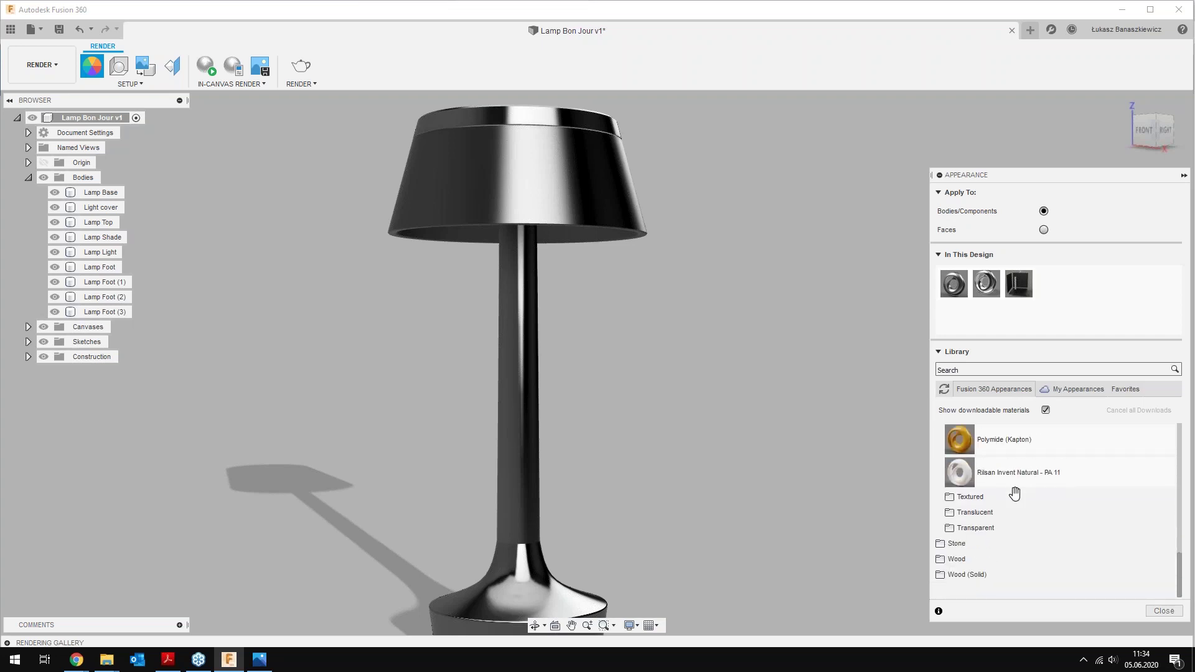
pyautogui.click(971, 528)
# Add Acrylic (Clear) to the design and open it, showing refractive index 1.491
pyautogui.scroll(-2, 971, 498)
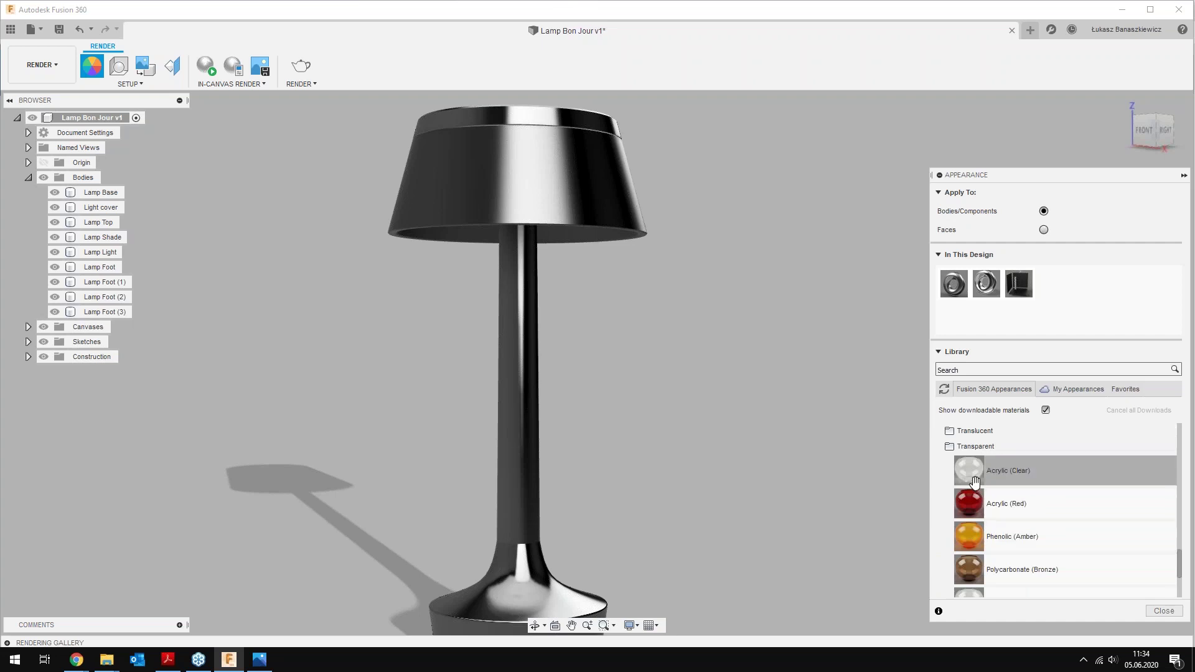
pyautogui.scroll(-2, 978, 561)
pyautogui.scroll(2, 983, 529)
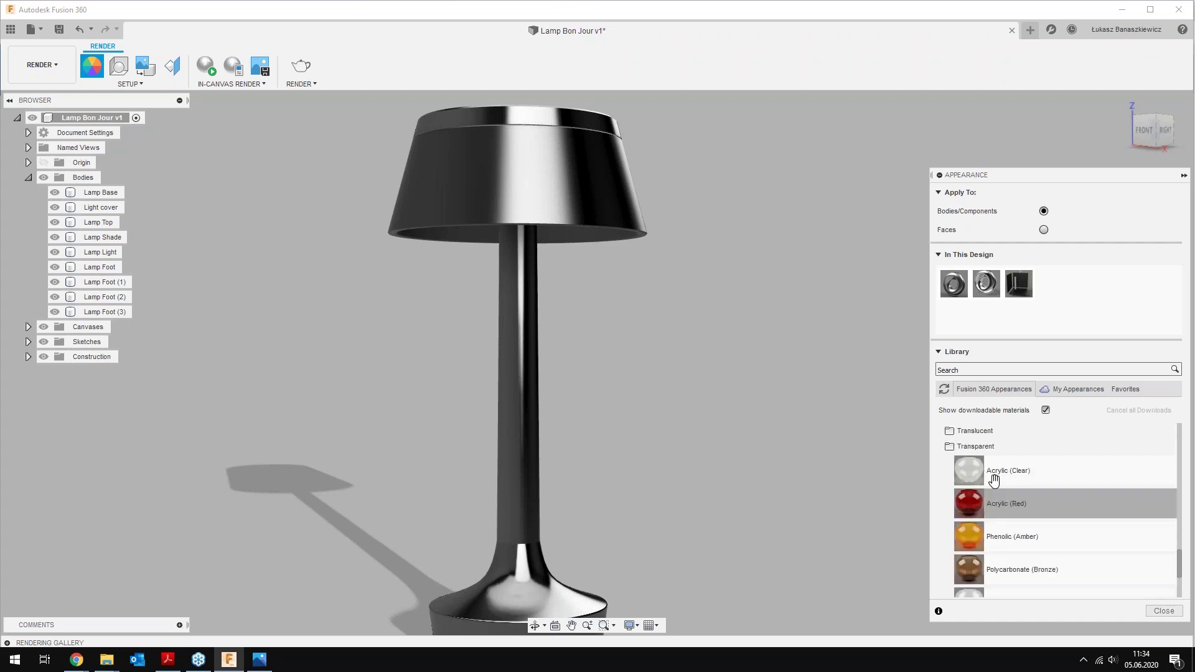
pyautogui.moveTo(995, 479); pyautogui.dragTo(1055, 299)
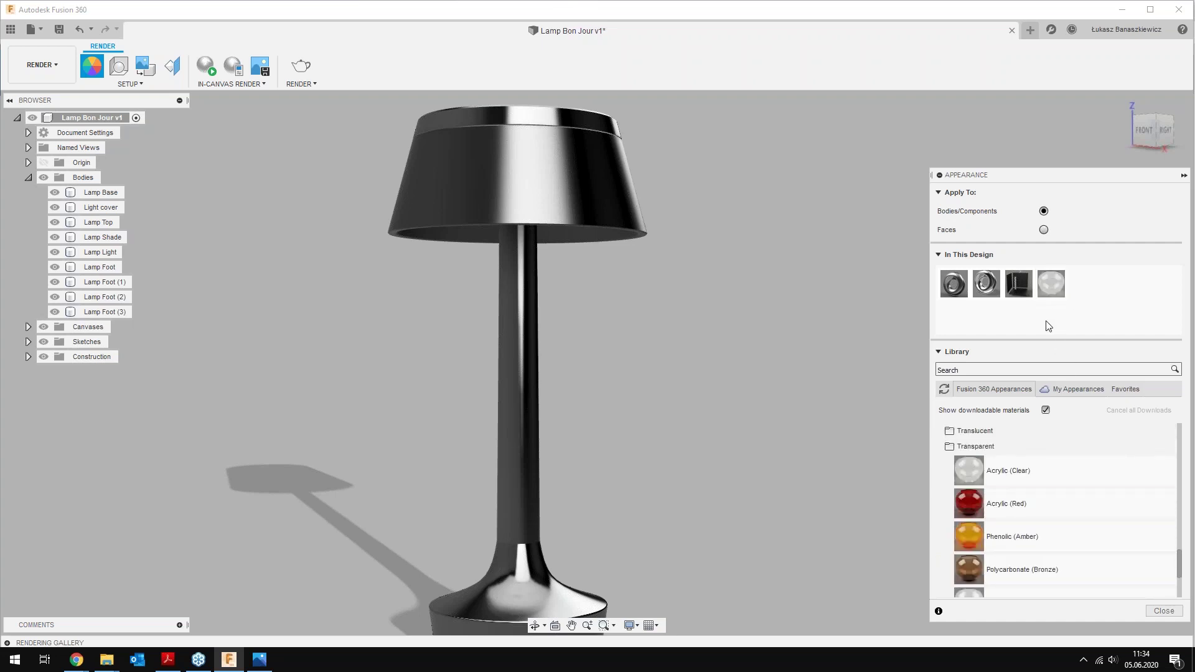
pyautogui.doubleClick(1056, 281)
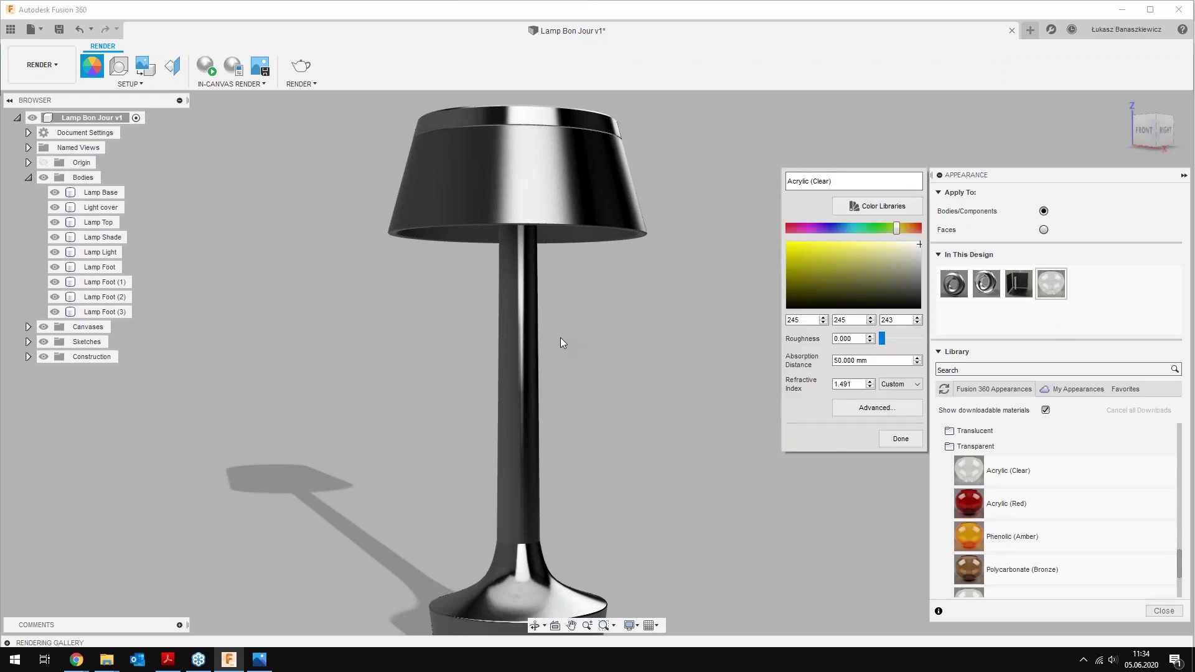
# Apply Acrylic (Clear) to the Light cover body and bring up that swatch's context menu
pyautogui.press('Return')
pyautogui.keyDown('shift'); pyautogui.moveTo(594, 388); pyautogui.dragTo(556, 244, button='middle'); pyautogui.keyUp('shift')
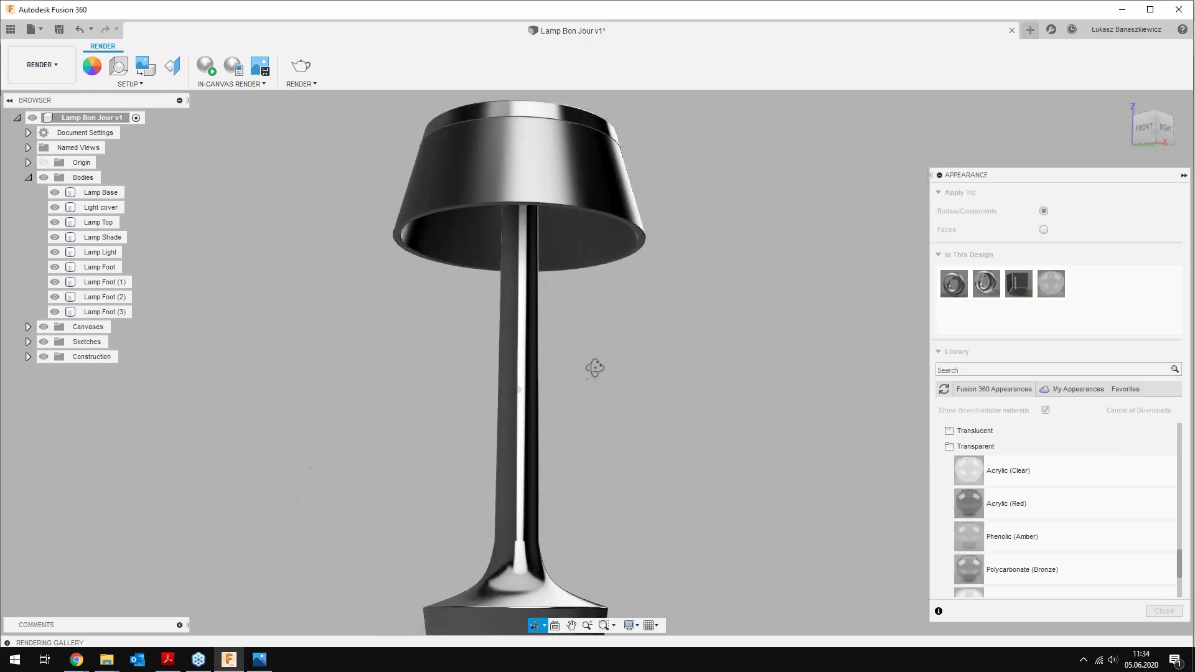
pyautogui.scroll(2, 556, 244)
pyautogui.scroll(2, 556, 244)
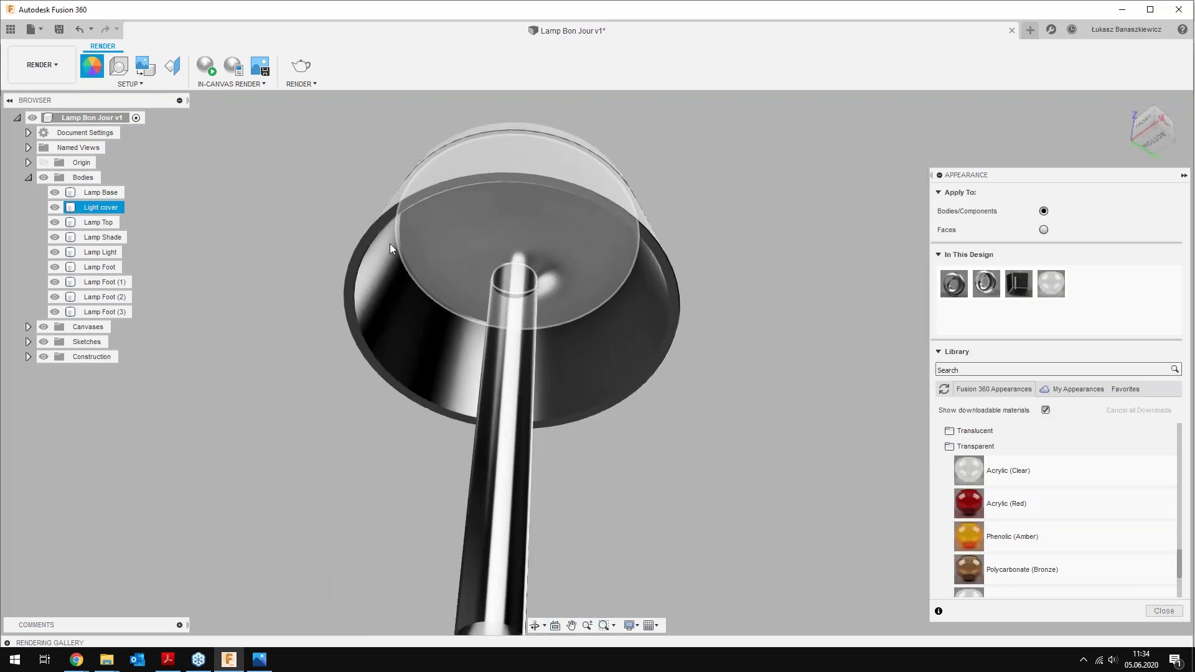
pyautogui.scroll(2, 555, 244)
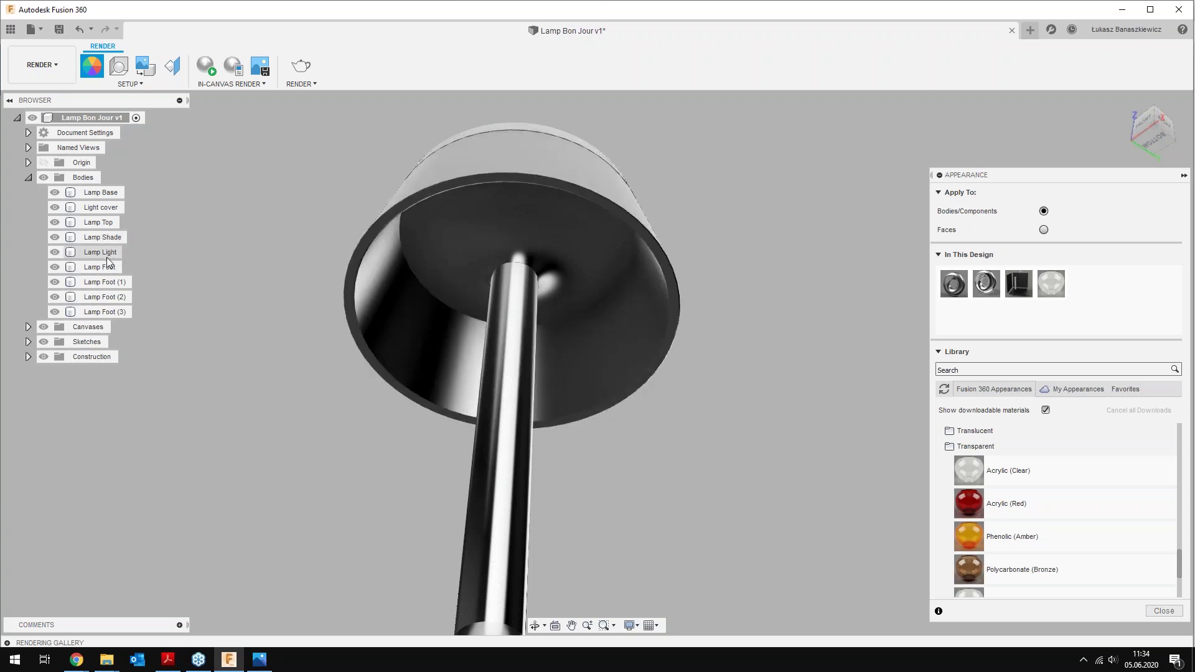
pyautogui.click(101, 207)
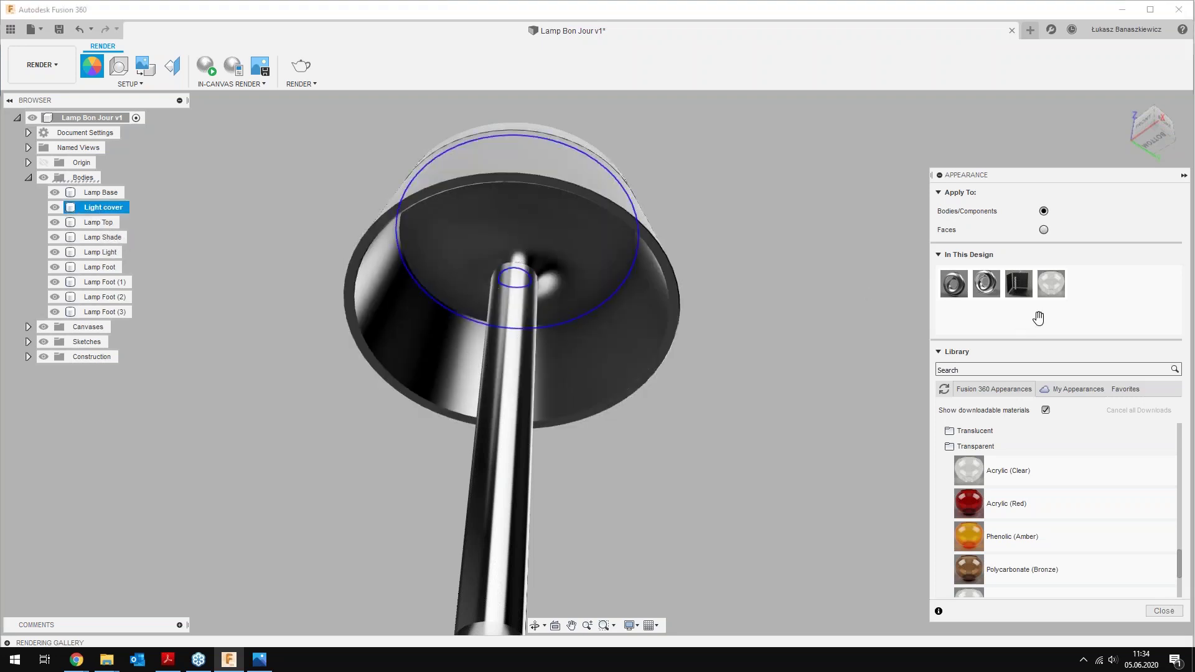
pyautogui.moveTo(1052, 284); pyautogui.dragTo(124, 209)
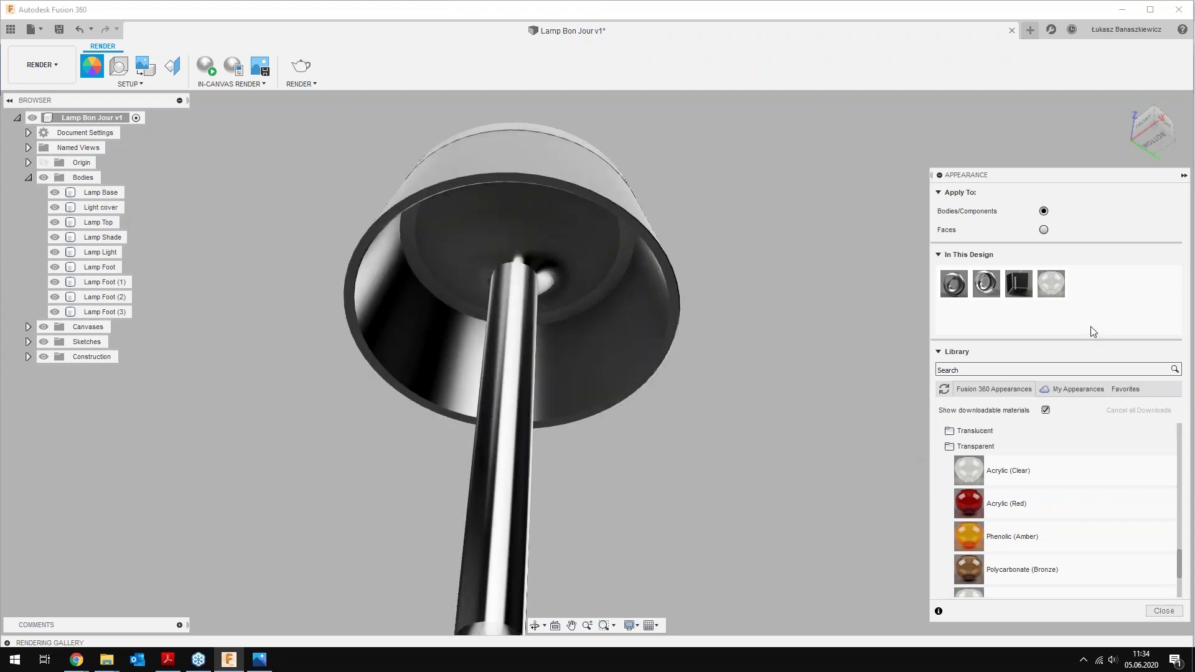
pyautogui.rightClick(1051, 285)
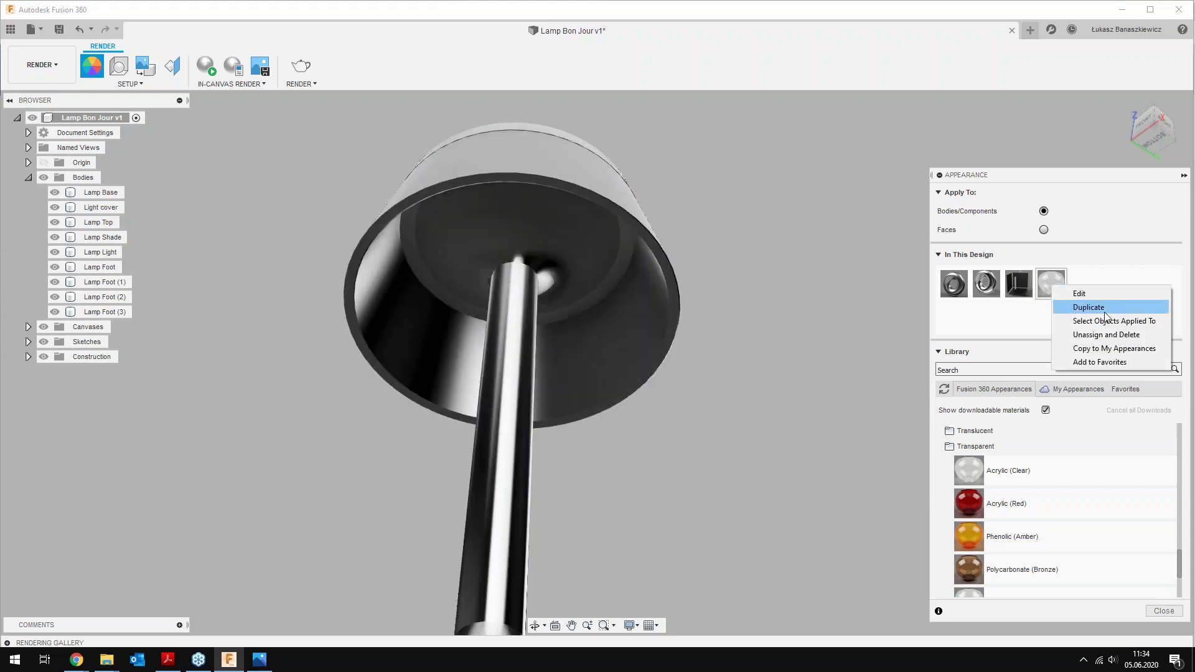
# Duplicate the acrylic as Acrylic (Coloured) with warm amber colour 243/210/116
pyautogui.click(1106, 311)
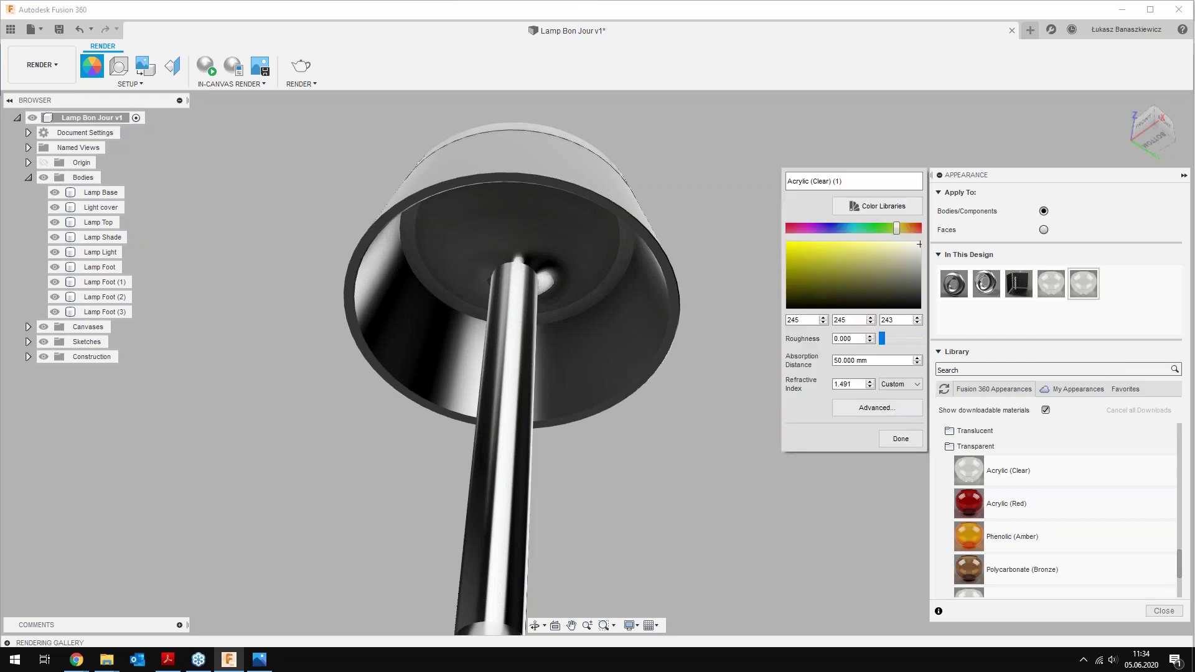
pyautogui.click(816, 181)
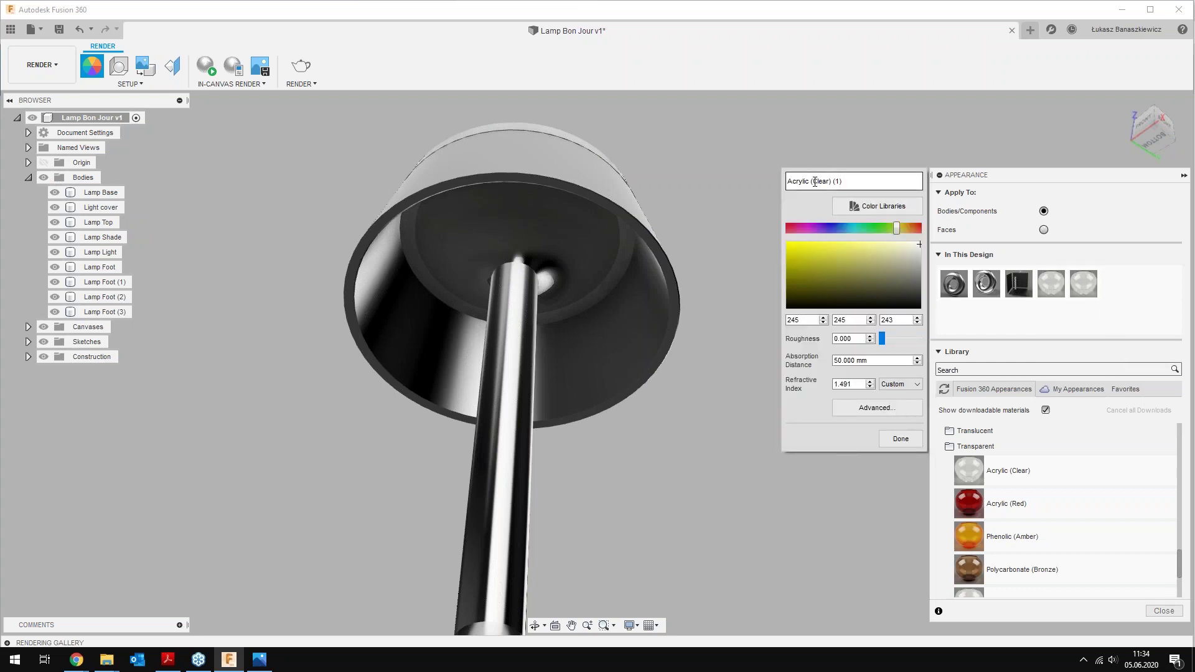
pyautogui.moveTo(815, 182); pyautogui.dragTo(847, 183)
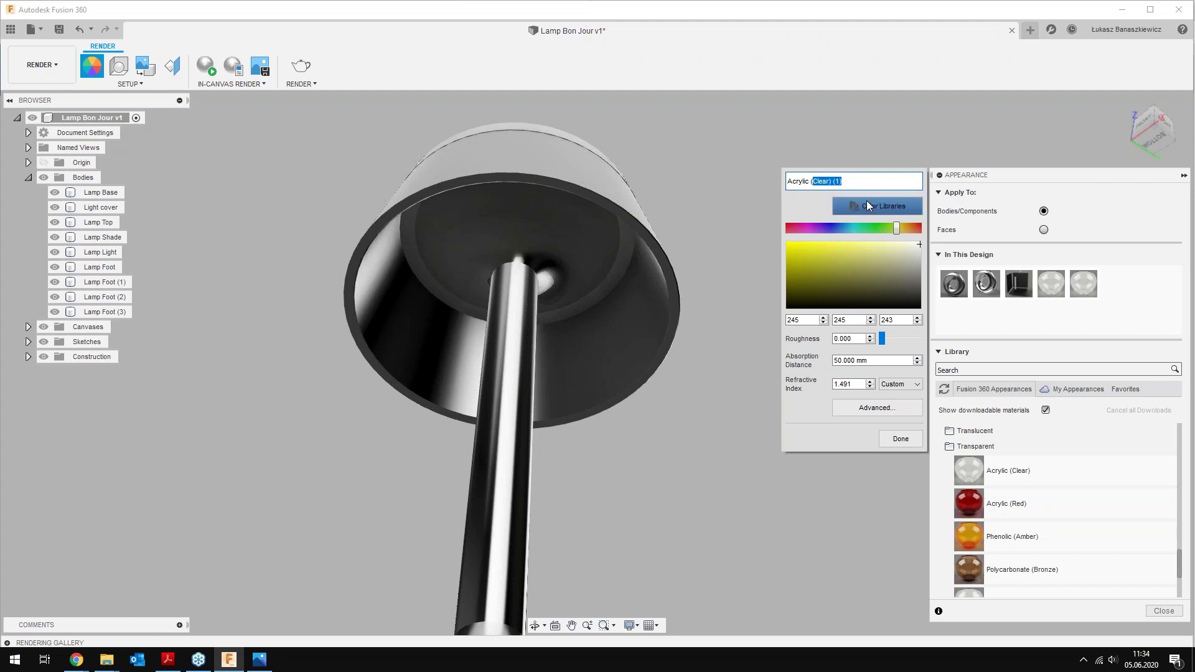
pyautogui.write('Coloured')
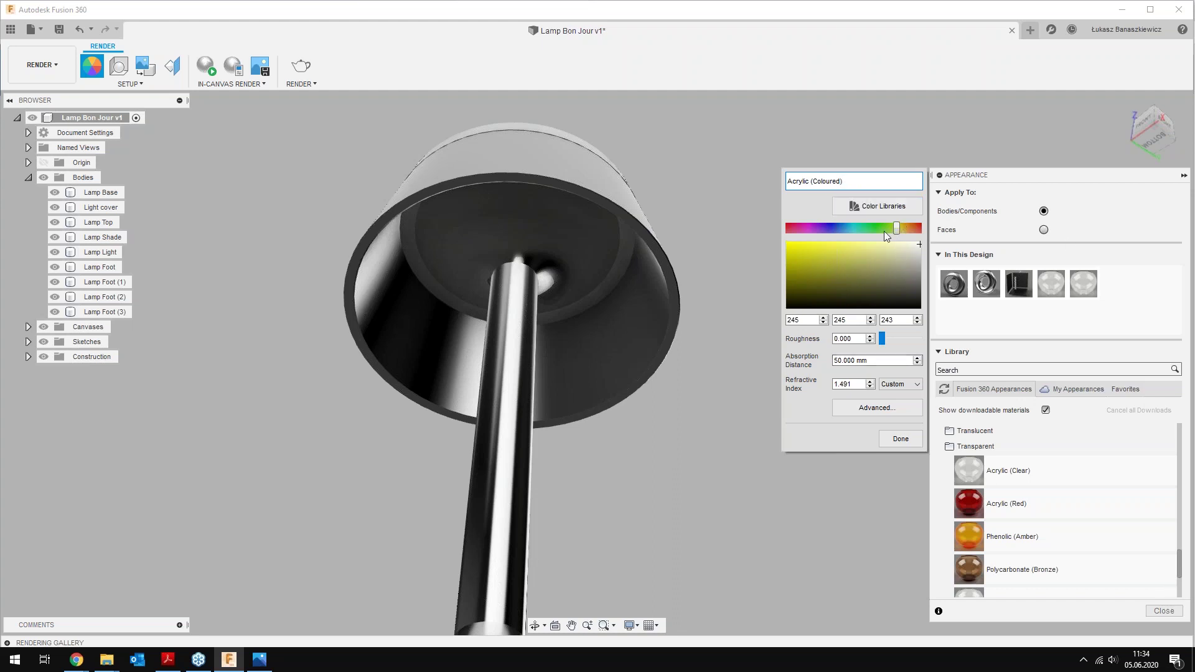
pyautogui.moveTo(907, 228); pyautogui.dragTo(902, 229)
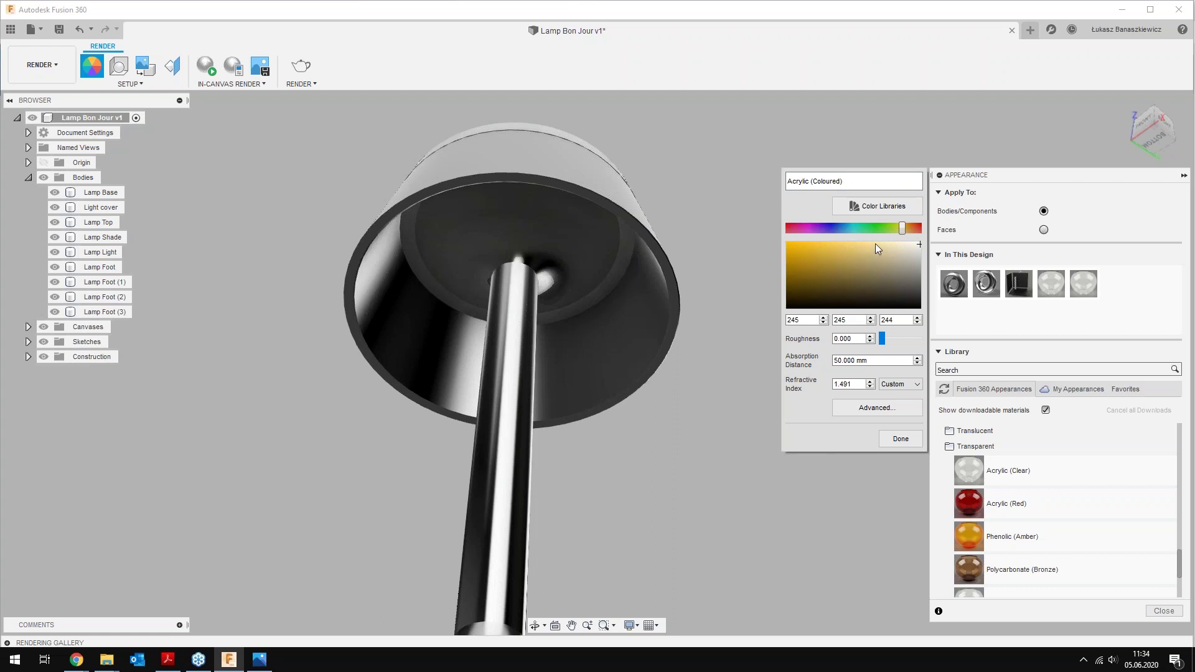
pyautogui.click(850, 245)
pyautogui.click(892, 439)
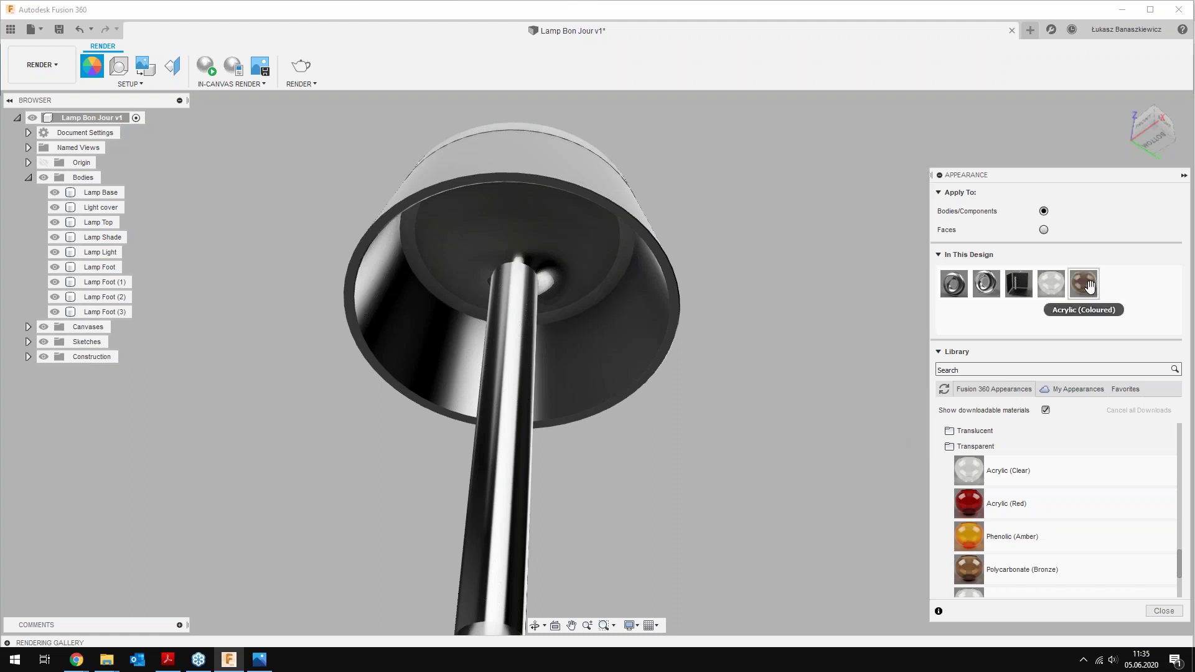
# Apply Acrylic (Coloured) to the lamp shade, then hide Lamp Shade and Lamp Top
pyautogui.moveTo(1088, 288); pyautogui.dragTo(644, 374)
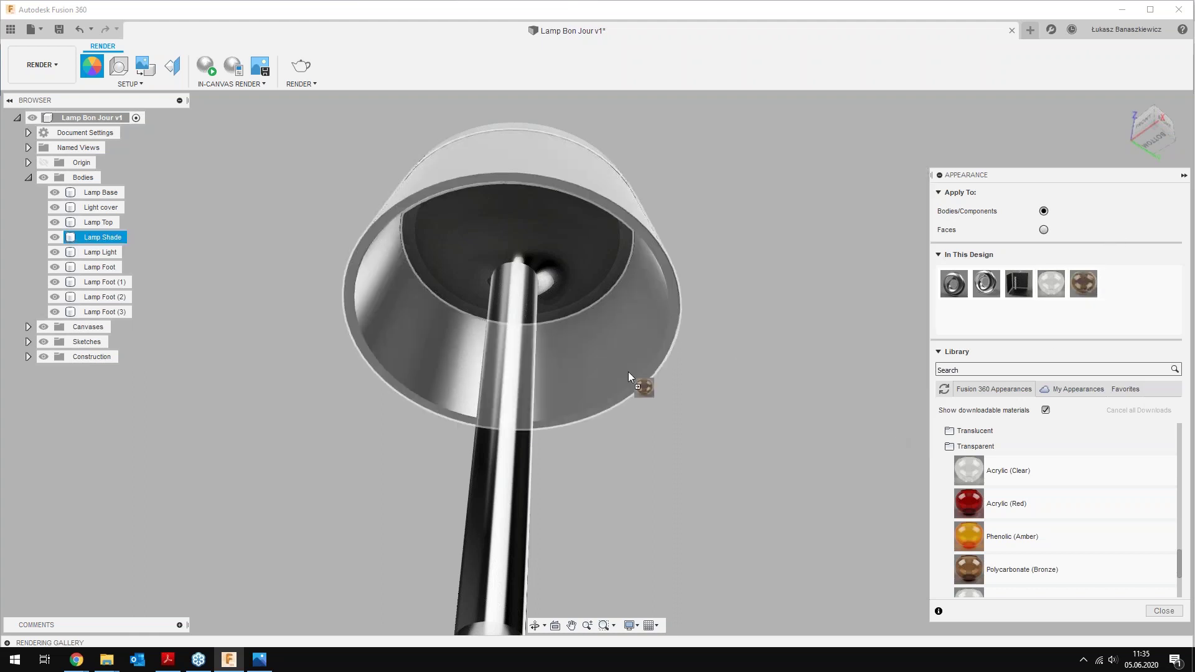
pyautogui.scroll(-3, 535, 400)
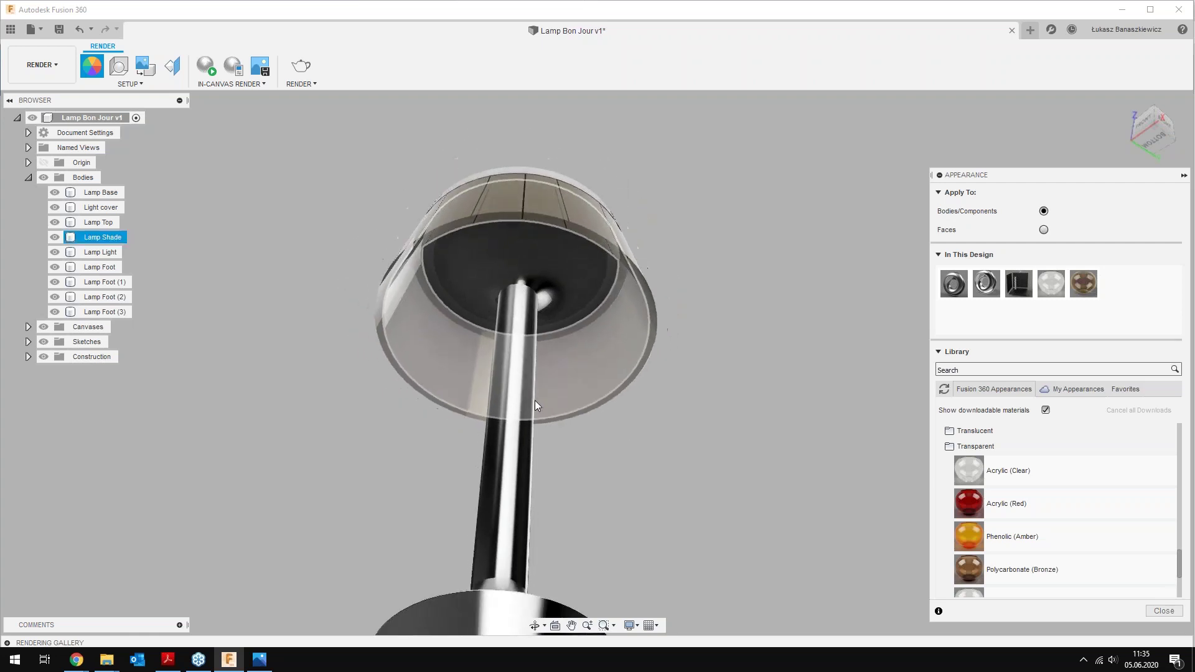
pyautogui.moveTo(480, 308)
pyautogui.keyDown('shift'); pyautogui.mouseDown(button='middle')
pyautogui.moveTo(495, 350)
pyautogui.moveTo(514, 352)
pyautogui.mouseUp(button='middle'); pyautogui.keyUp('shift')
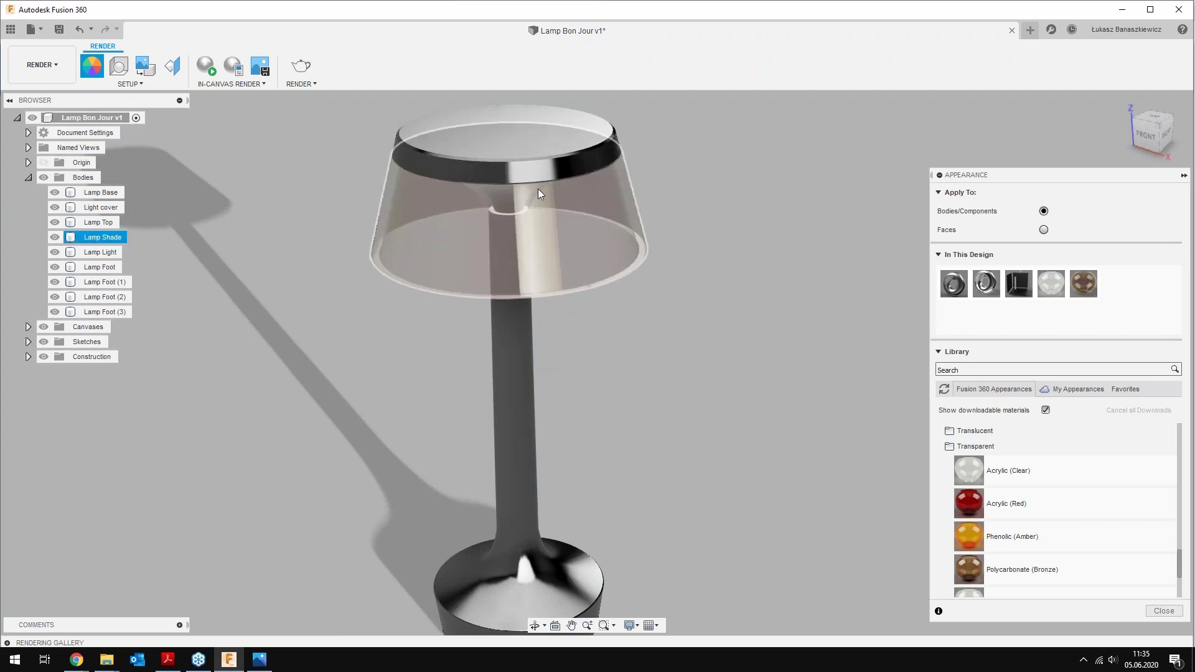
pyautogui.click(53, 239)
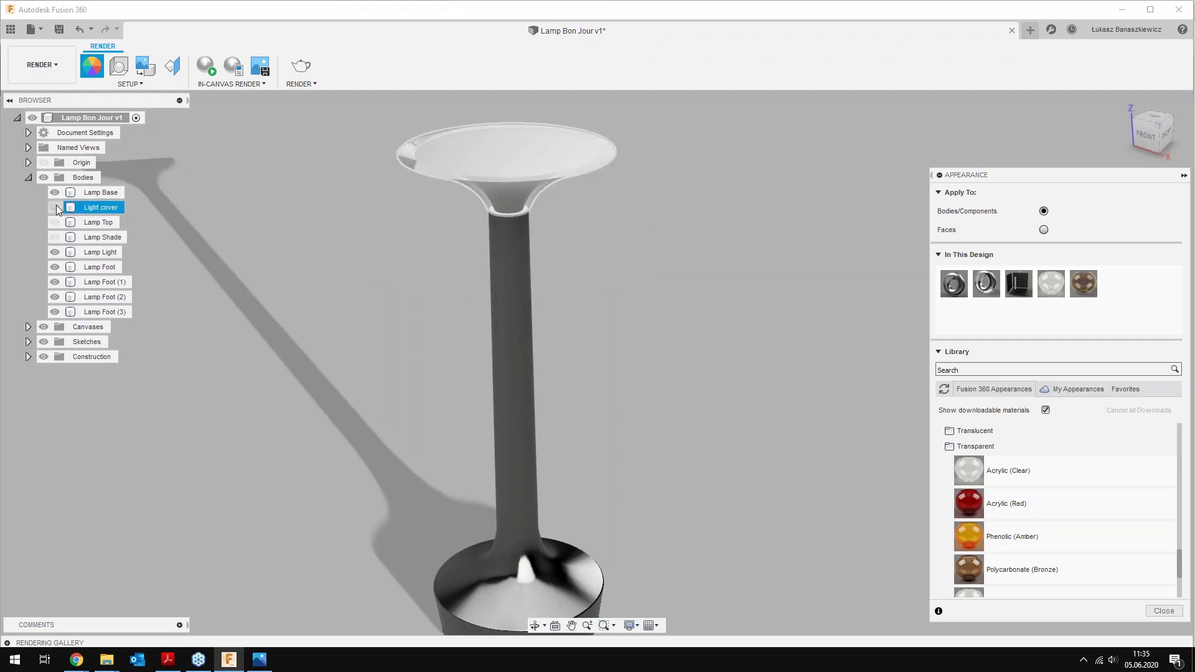
# Hide the Light cover body and re-frame the view on the exposed Lamp Light
pyautogui.click(55, 207)
pyautogui.scroll(2, 534, 171)
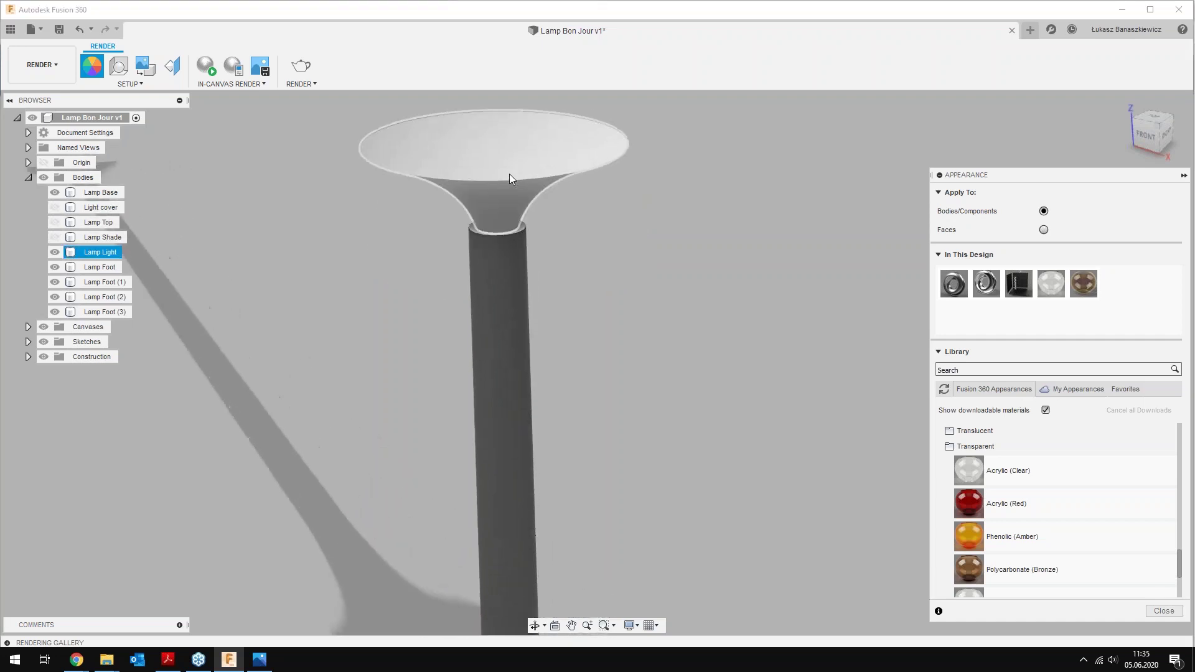
pyautogui.click(574, 267)
pyautogui.moveTo(574, 267); pyautogui.dragTo(576, 312, button='middle')
pyautogui.scroll(-1, 577, 313)
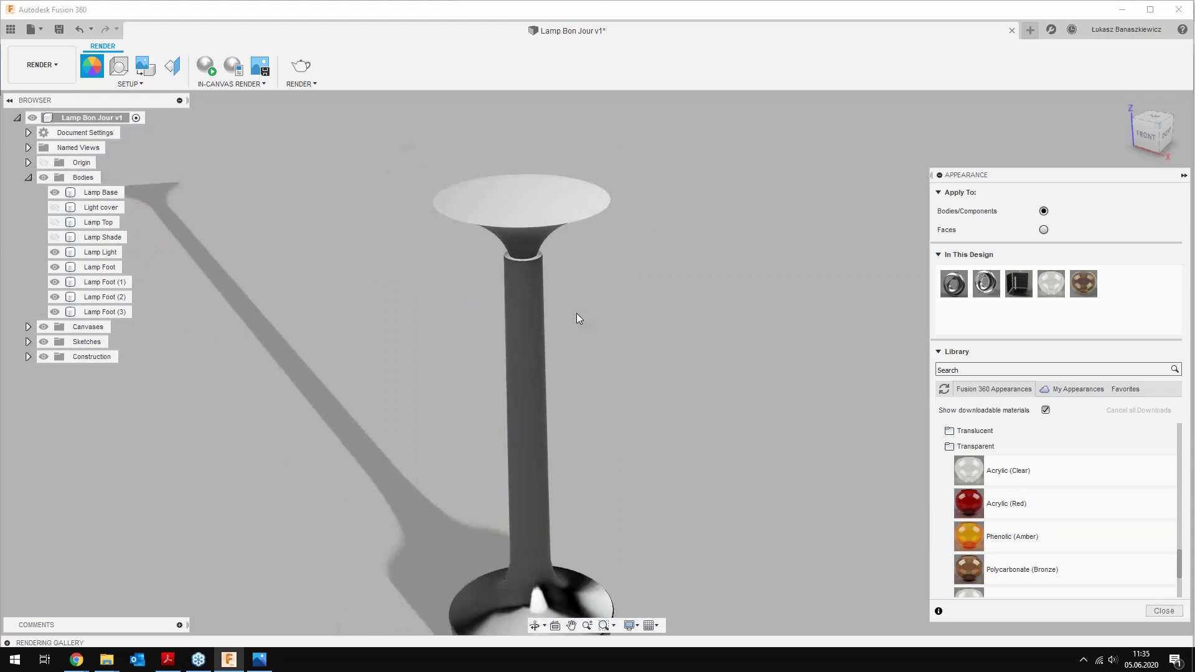
pyautogui.moveTo(581, 467); pyautogui.dragTo(563, 442, button='middle')
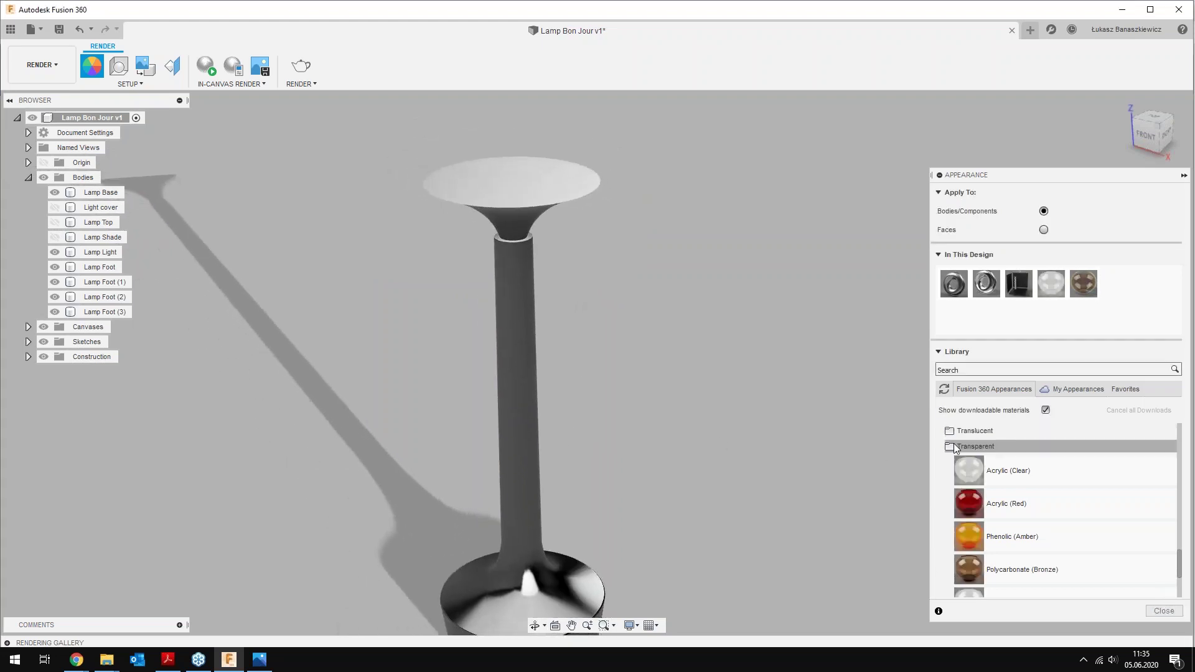
pyautogui.scroll(3, 969, 454)
pyautogui.scroll(3, 968, 454)
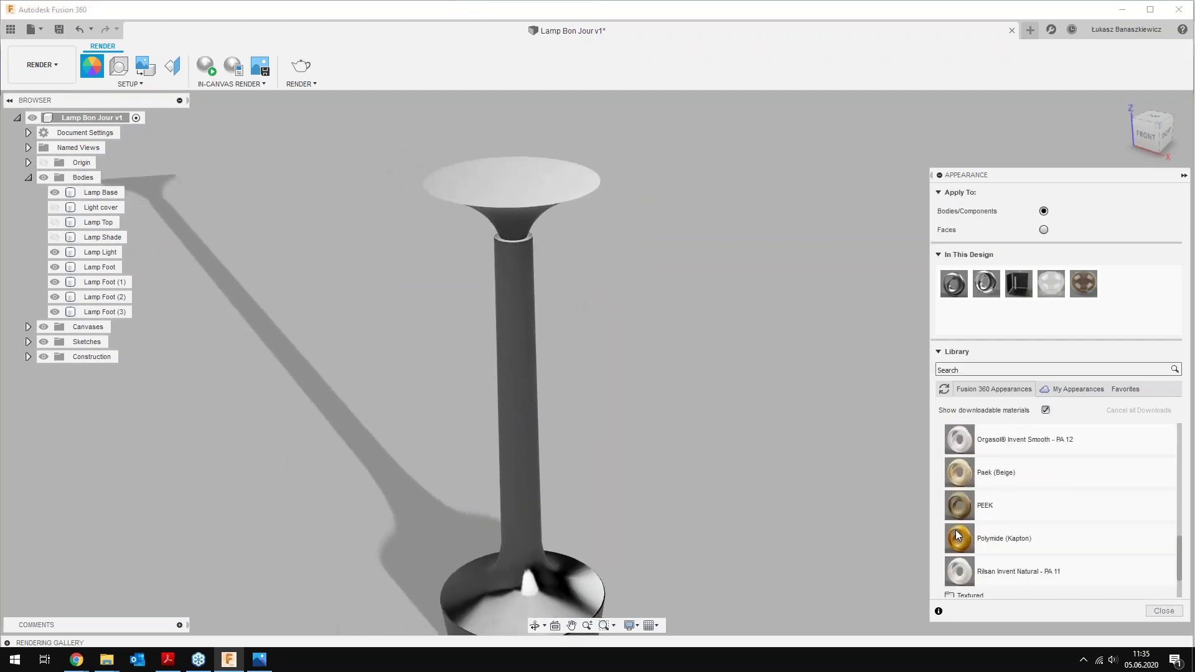
pyautogui.scroll(3, 968, 454)
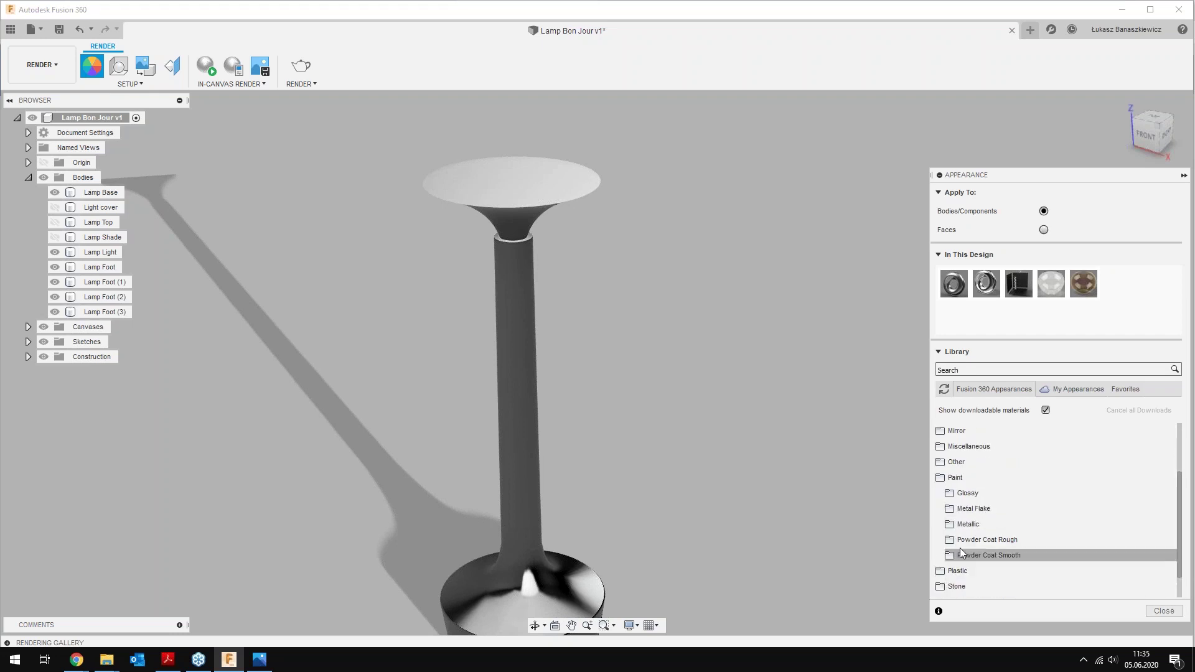
# Add LED - SMD 3528 - 8lm (White) from Miscellaneous > Emissive to the design
pyautogui.click(947, 477)
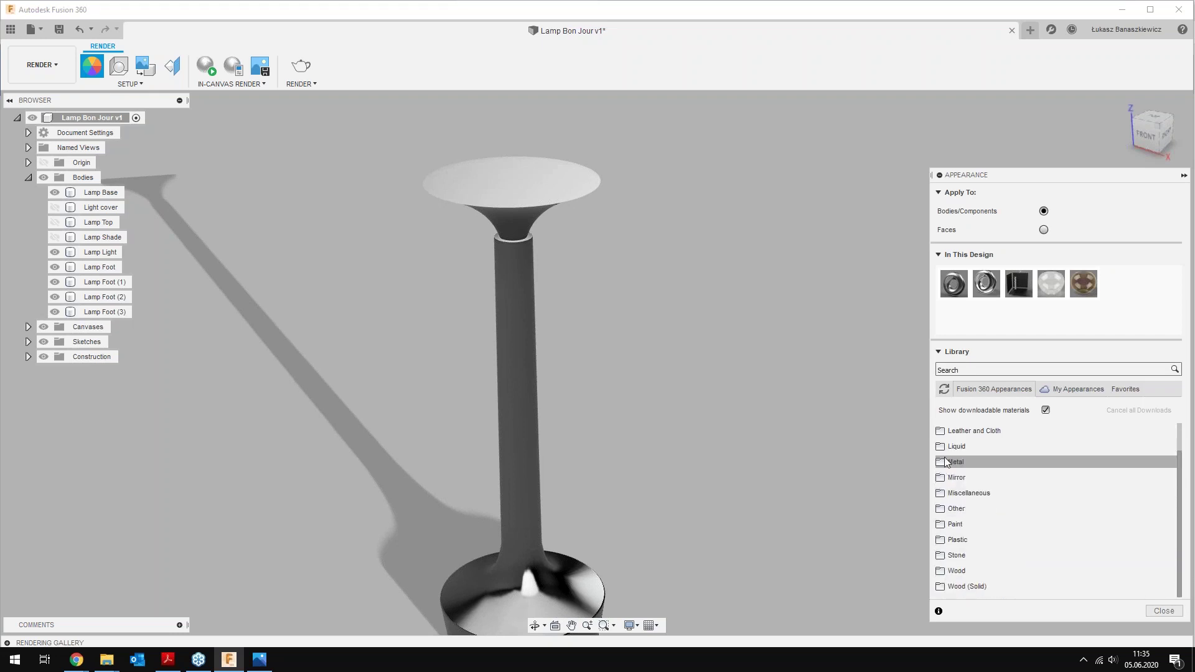
pyautogui.click(943, 496)
pyautogui.scroll(-2, 949, 479)
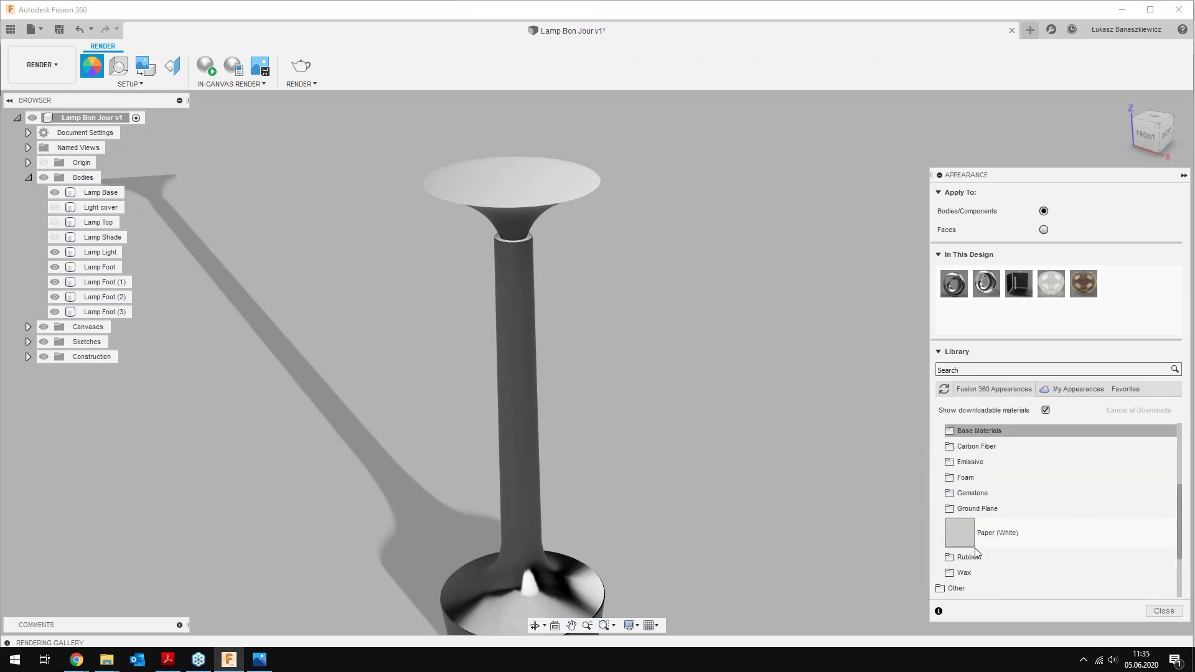
pyautogui.click(952, 466)
pyautogui.scroll(-3, 946, 467)
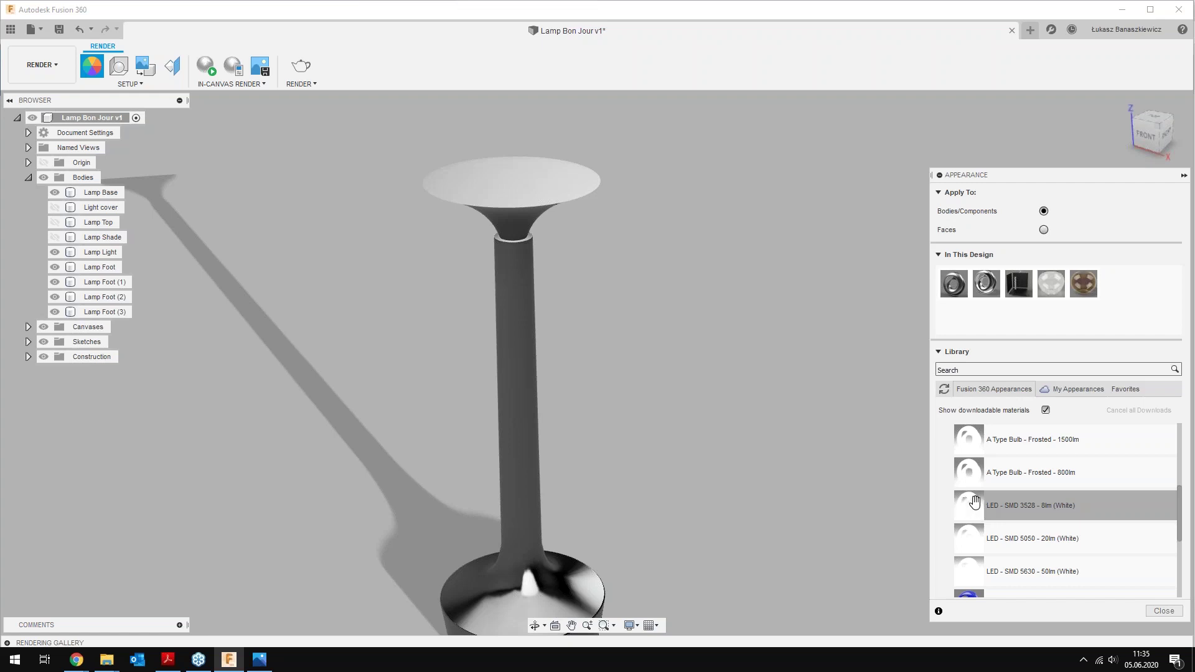
pyautogui.moveTo(984, 511)
pyautogui.mouseDown()
pyautogui.moveTo(1120, 305)
pyautogui.moveTo(1117, 286)
pyautogui.mouseUp()
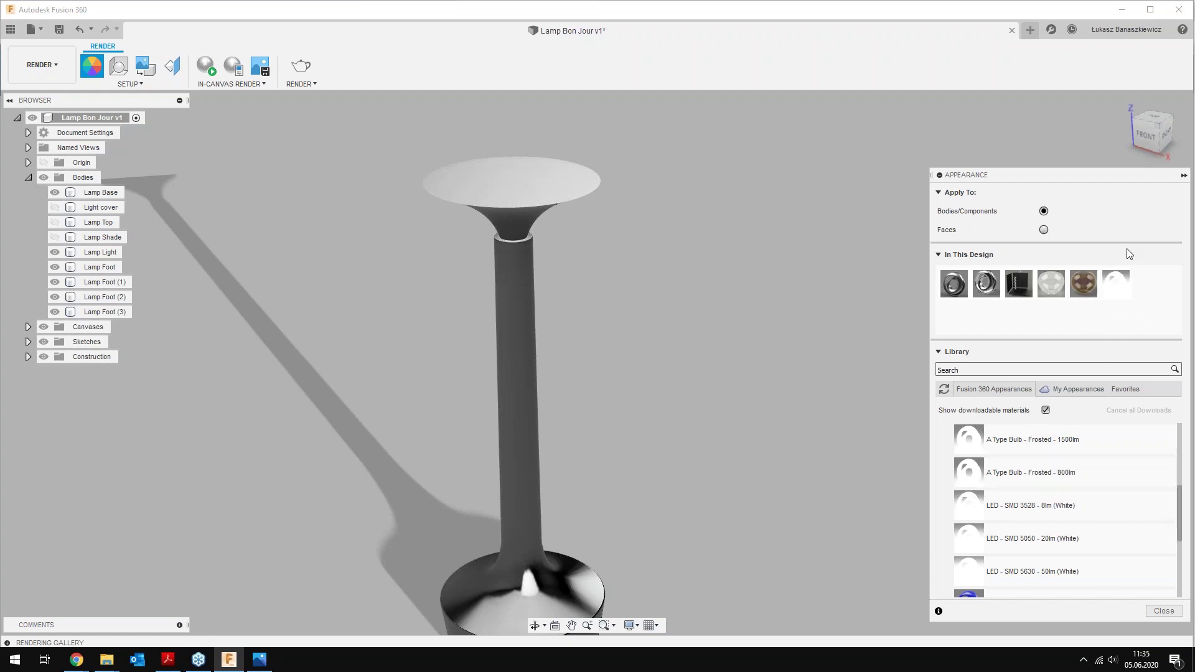
# Make LED - SMD 3528 - 8lm (Warm) with a pale yellow tint and apply it to Lamp Light
pyautogui.doubleClick(1116, 284)
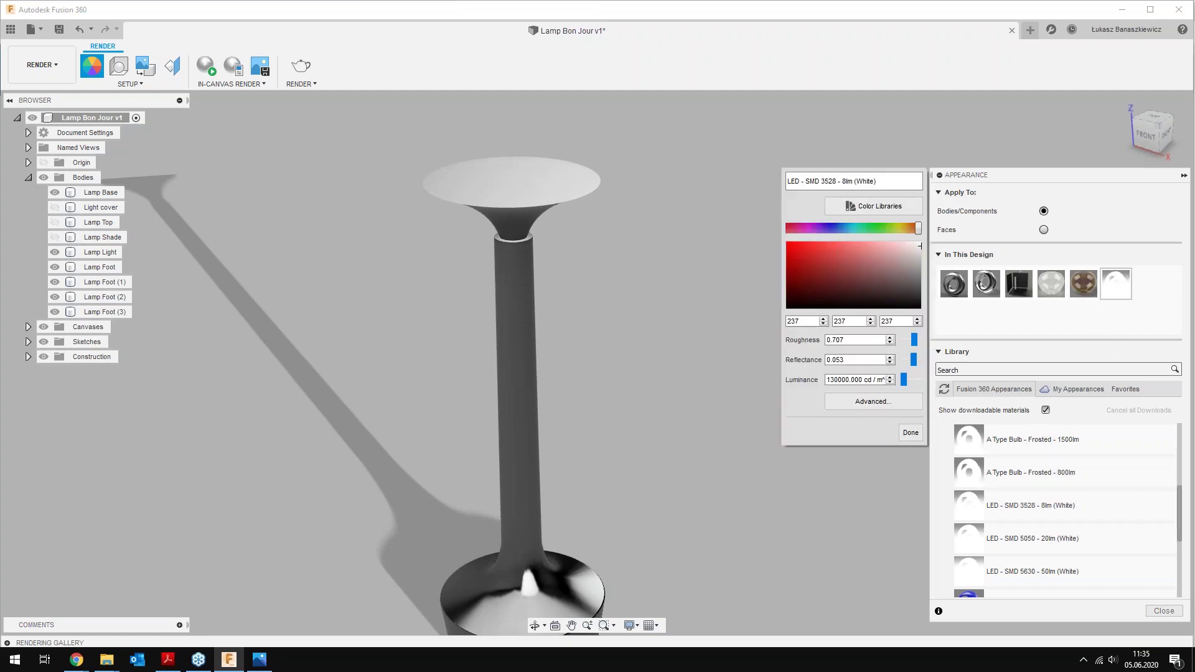
pyautogui.click(865, 186)
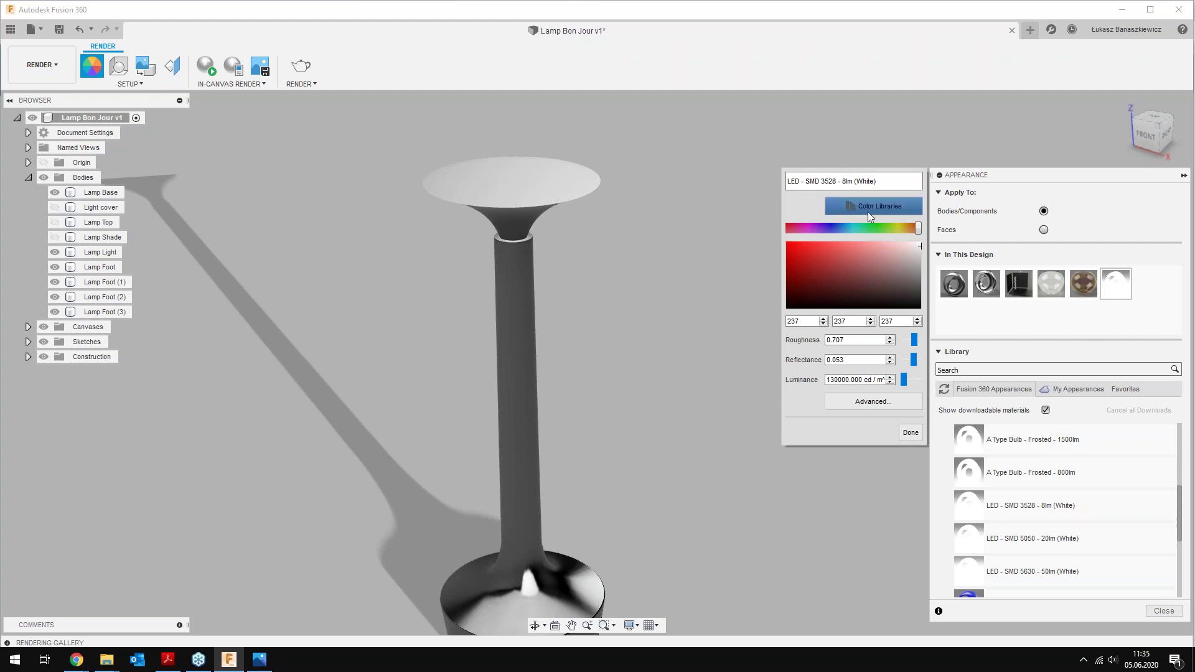
pyautogui.moveTo(864, 182); pyautogui.dragTo(879, 182)
pyautogui.write('arm')
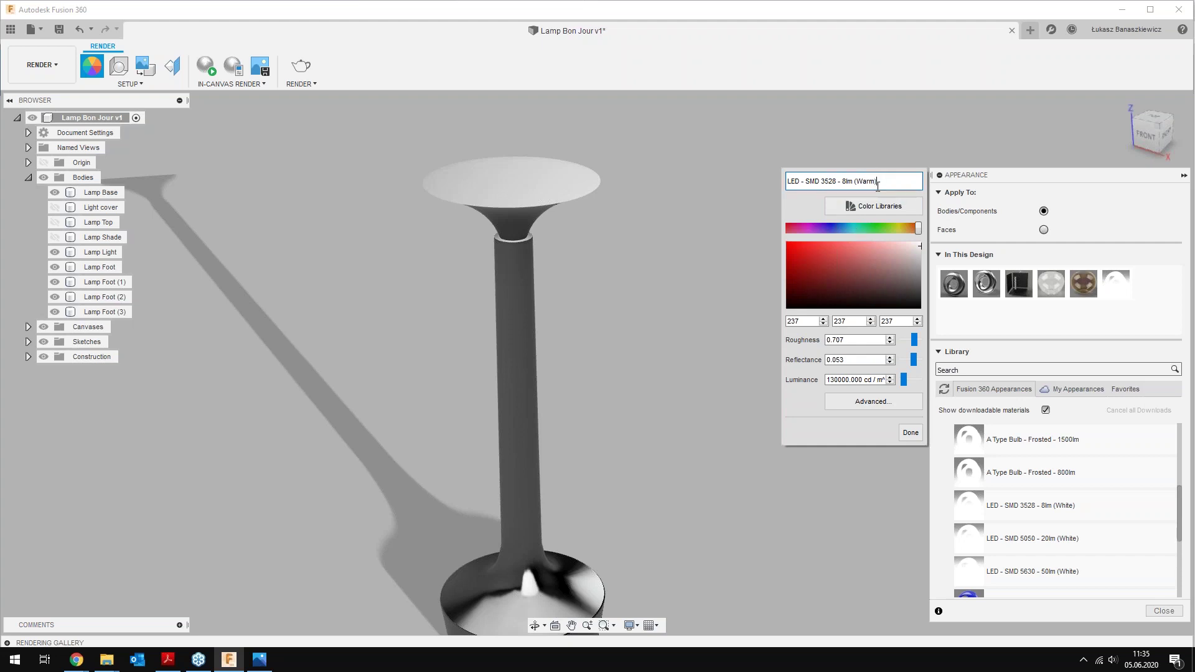
pyautogui.click(911, 229)
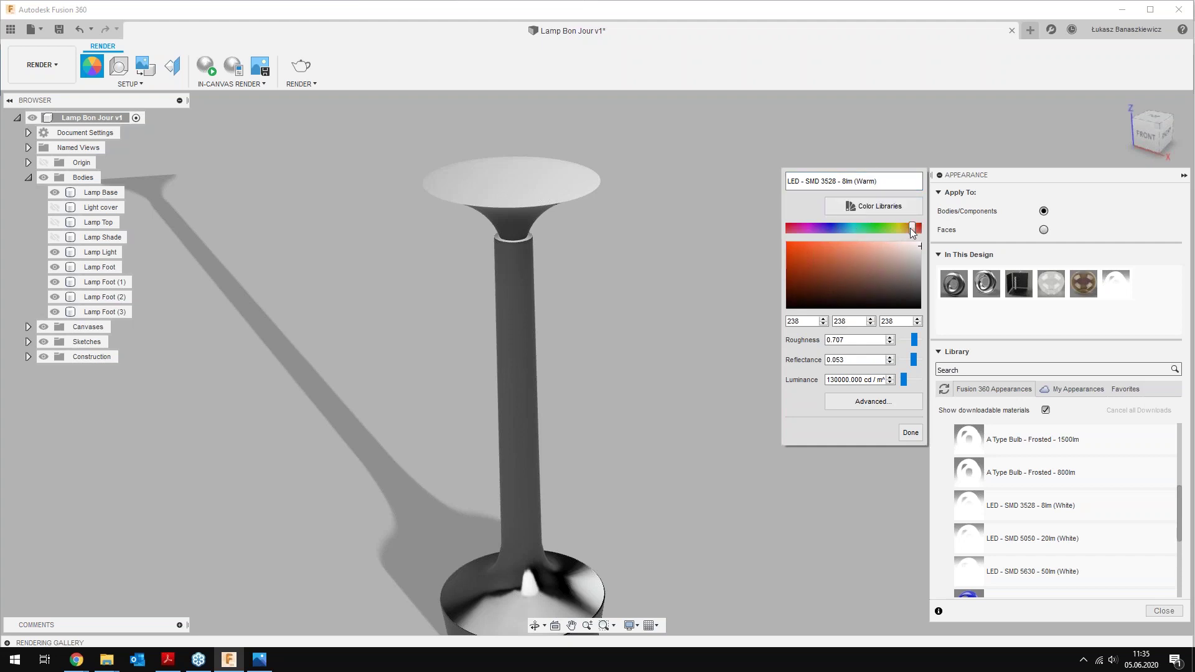
pyautogui.click(905, 228)
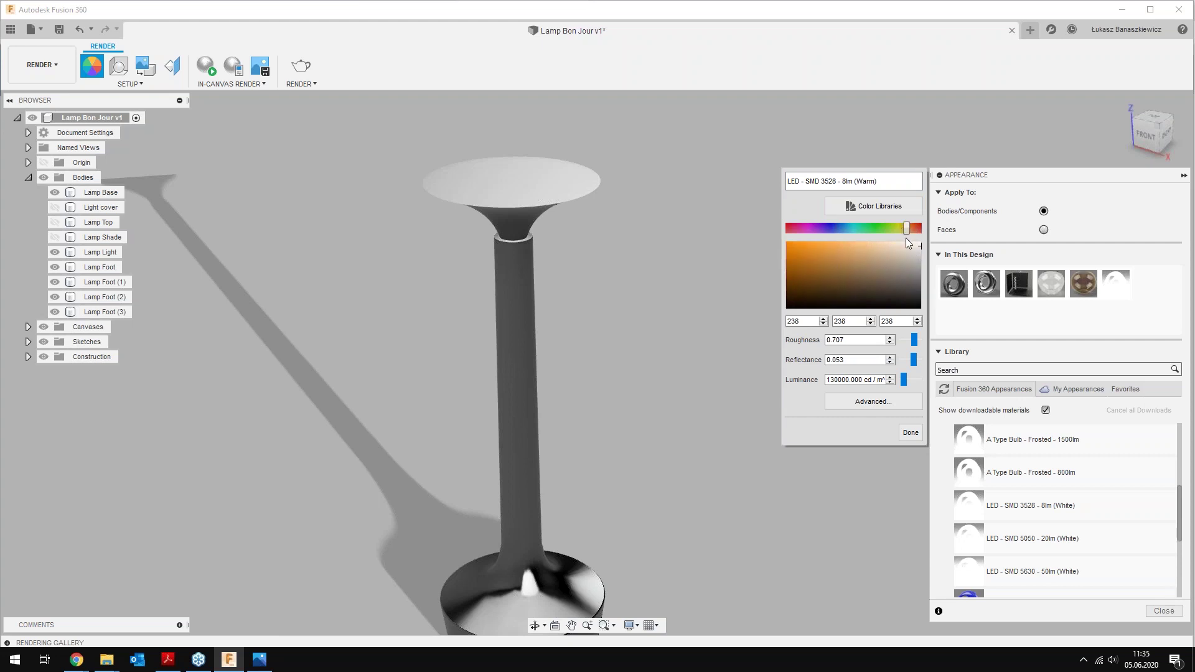
pyautogui.click(901, 228)
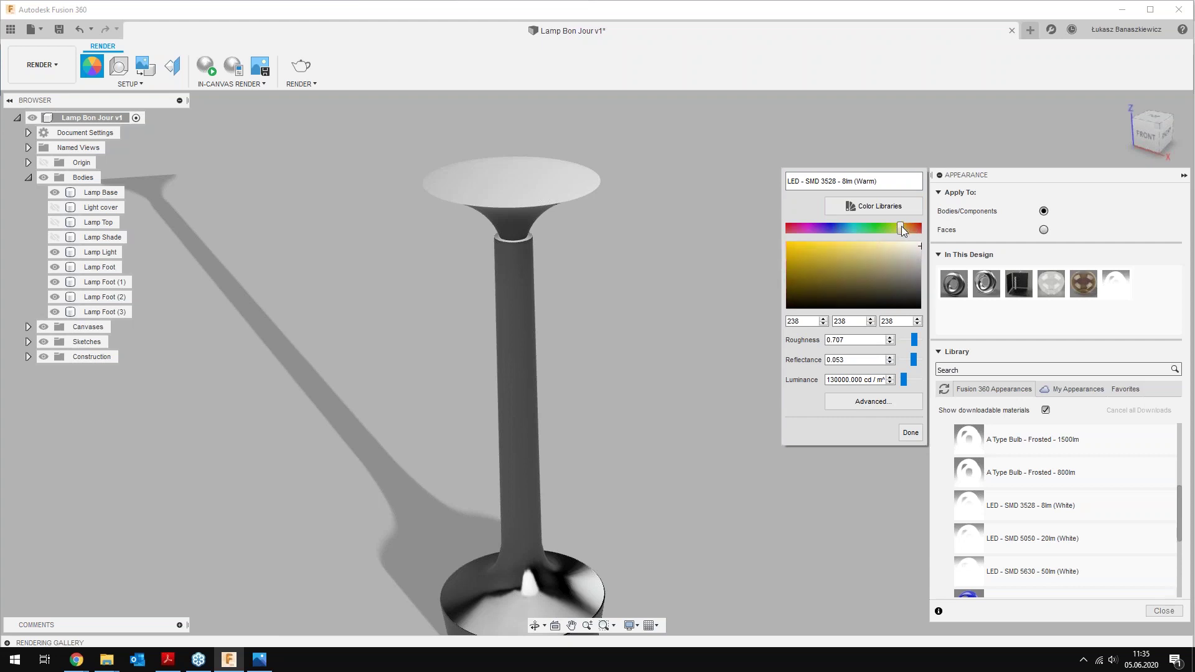
pyautogui.click(886, 245)
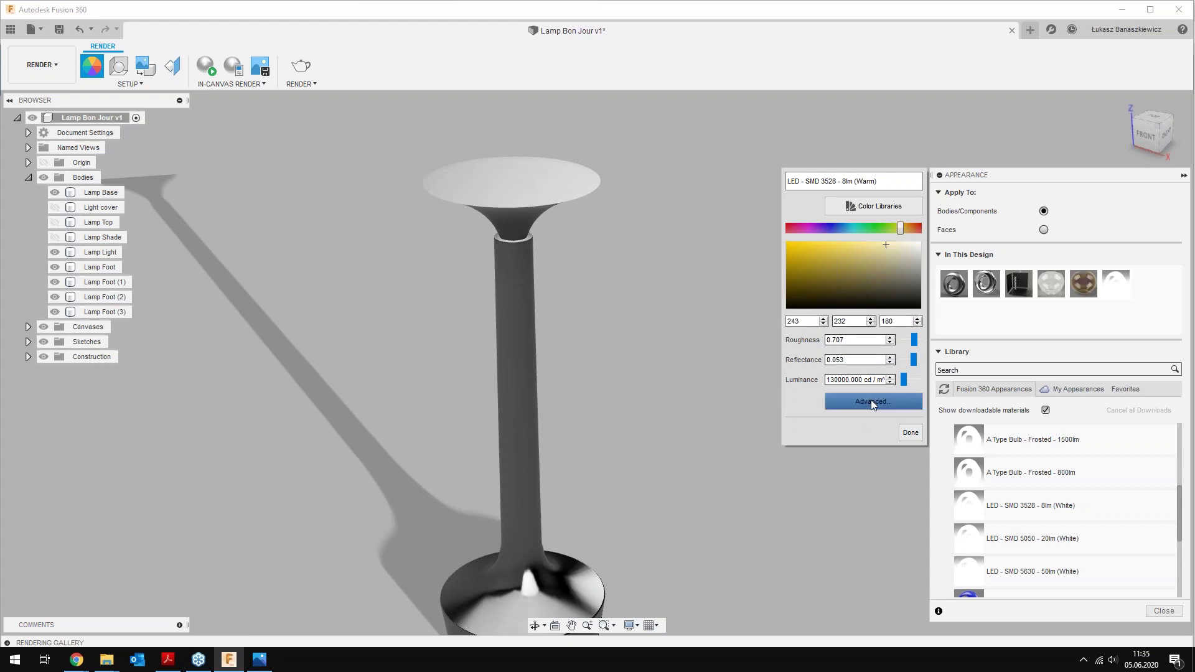
pyautogui.click(912, 432)
pyautogui.moveTo(1115, 286); pyautogui.dragTo(523, 197)
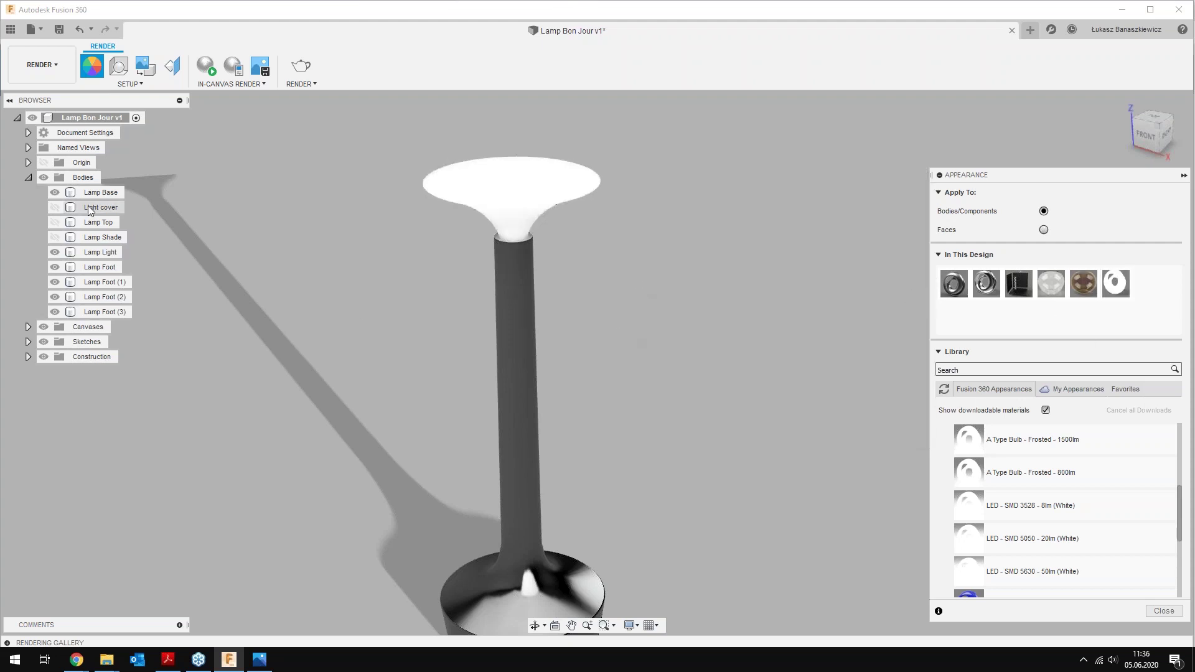
# Toggle the Light cover and Lamp Shade bodies' visibility, then close the Appearance panel
pyautogui.click(55, 207)
pyautogui.click(55, 237)
pyautogui.scroll(-2, 319, 267)
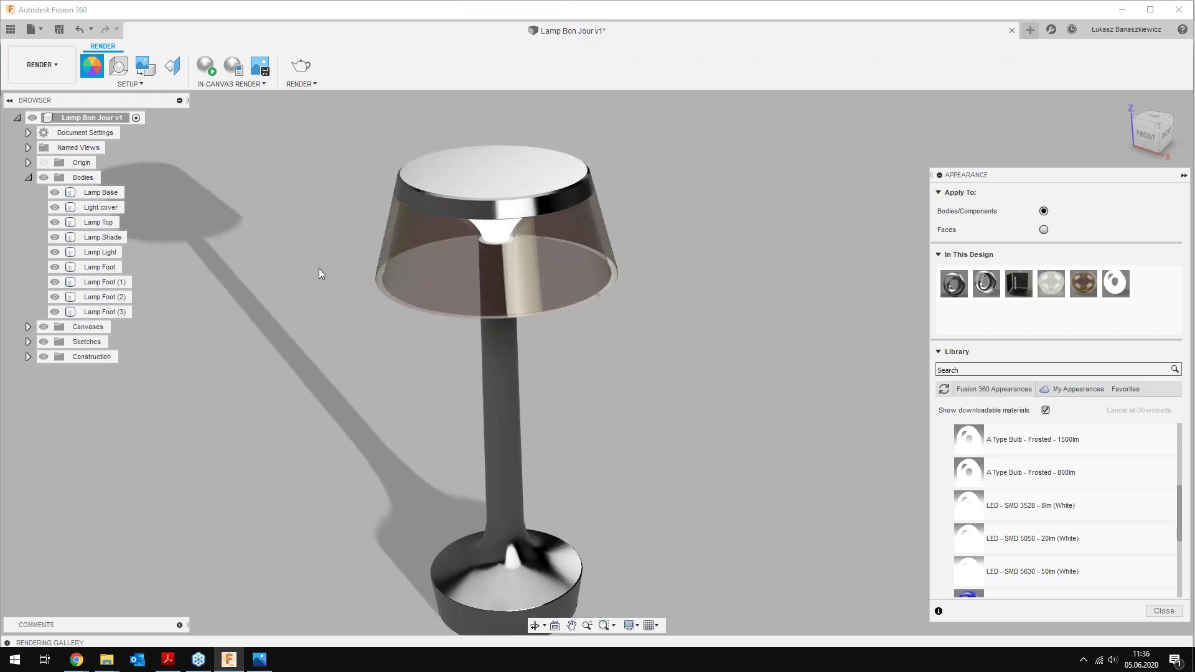
pyautogui.scroll(-2, 432, 387)
pyautogui.scroll(-2, 434, 447)
pyautogui.scroll(-1, 434, 447)
pyautogui.scroll(-1, 433, 442)
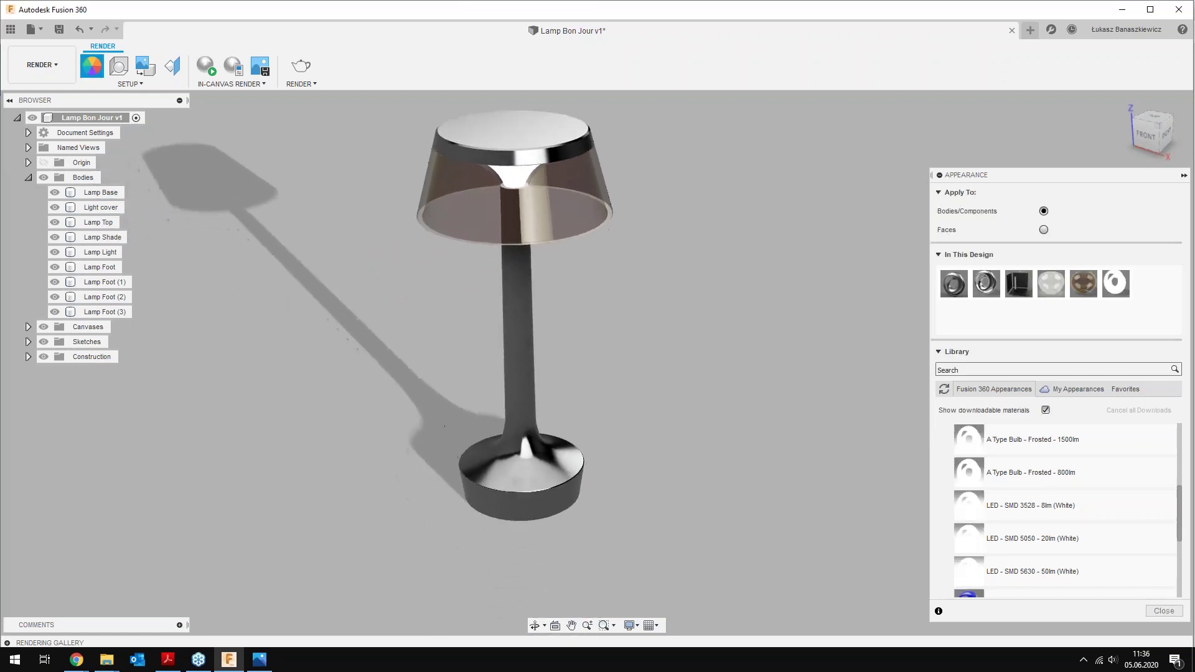
pyautogui.scroll(-1, 426, 433)
pyautogui.scroll(-1, 422, 423)
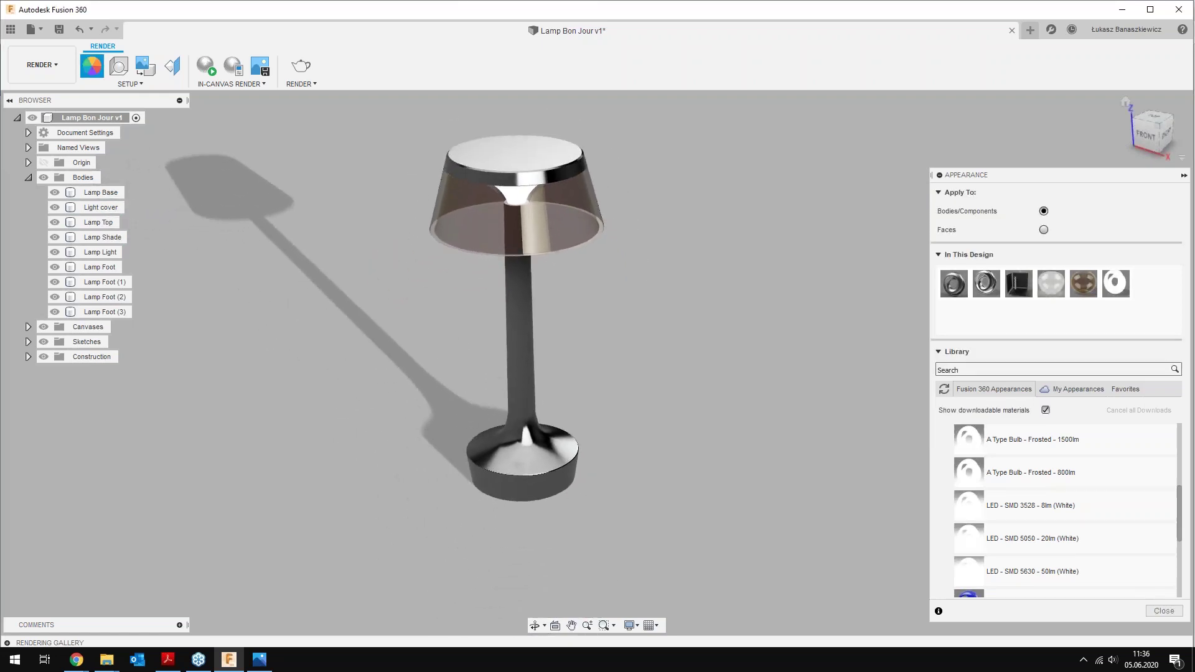
pyautogui.click(1163, 610)
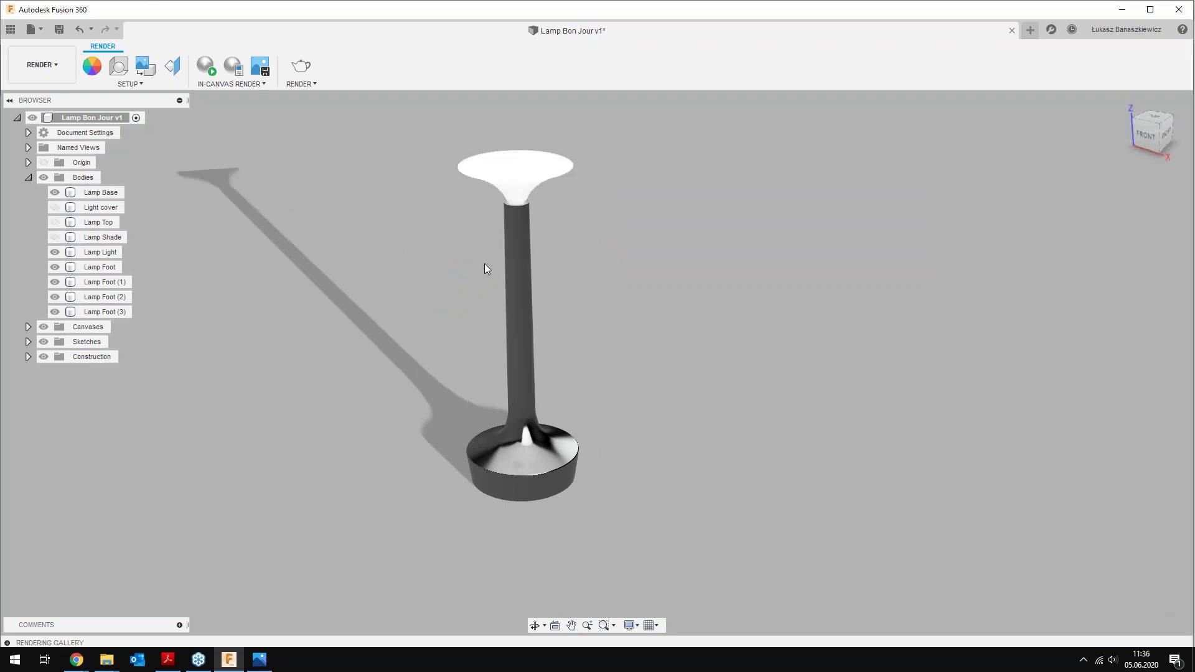
# Make Light cover, Lamp Top and Lamp Shade visible, recentre the lamp and open Scene Settings
pyautogui.click(55, 207)
pyautogui.click(55, 222)
pyautogui.click(55, 237)
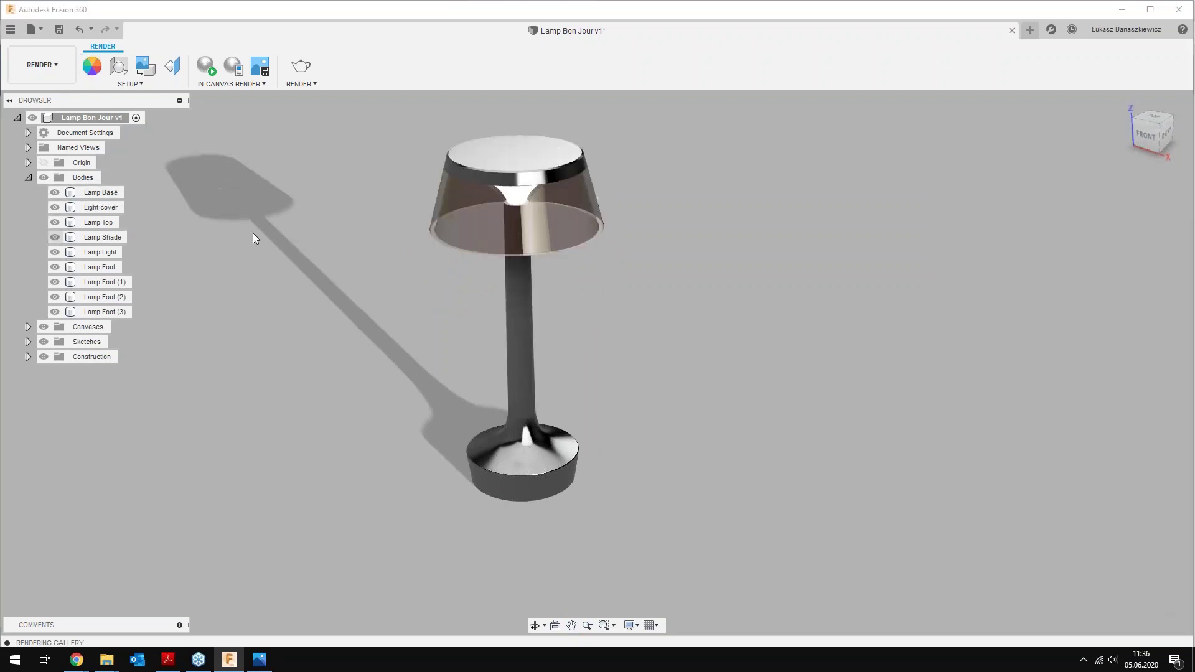
pyautogui.moveTo(354, 260); pyautogui.dragTo(367, 267, button='middle')
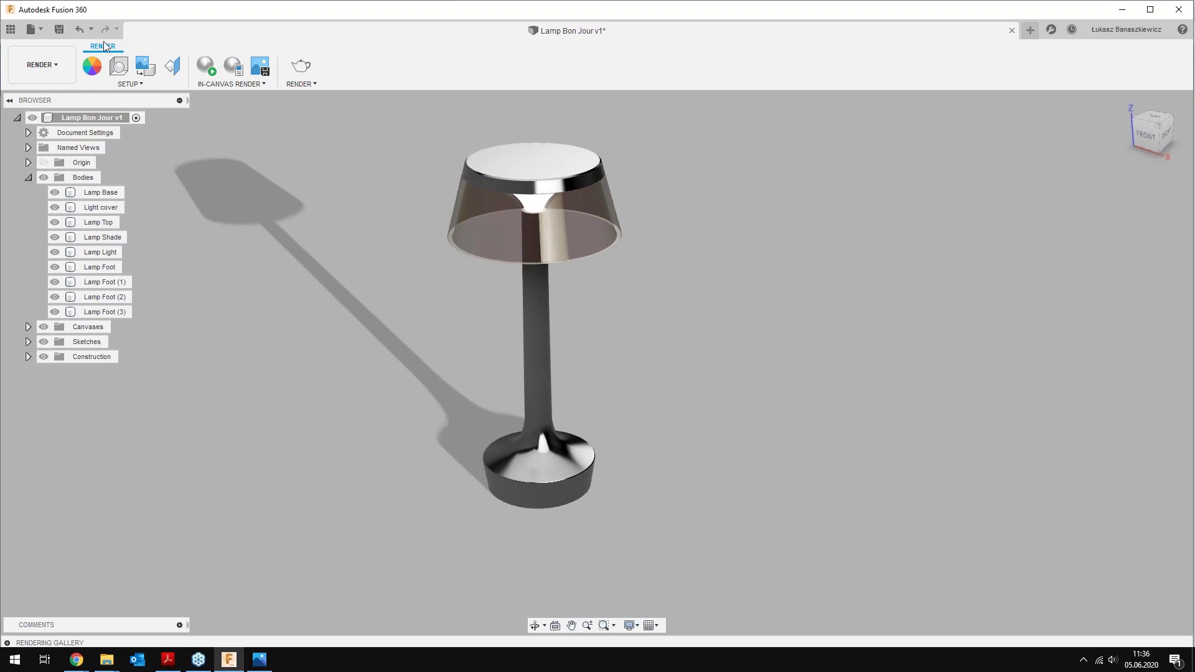
pyautogui.click(118, 66)
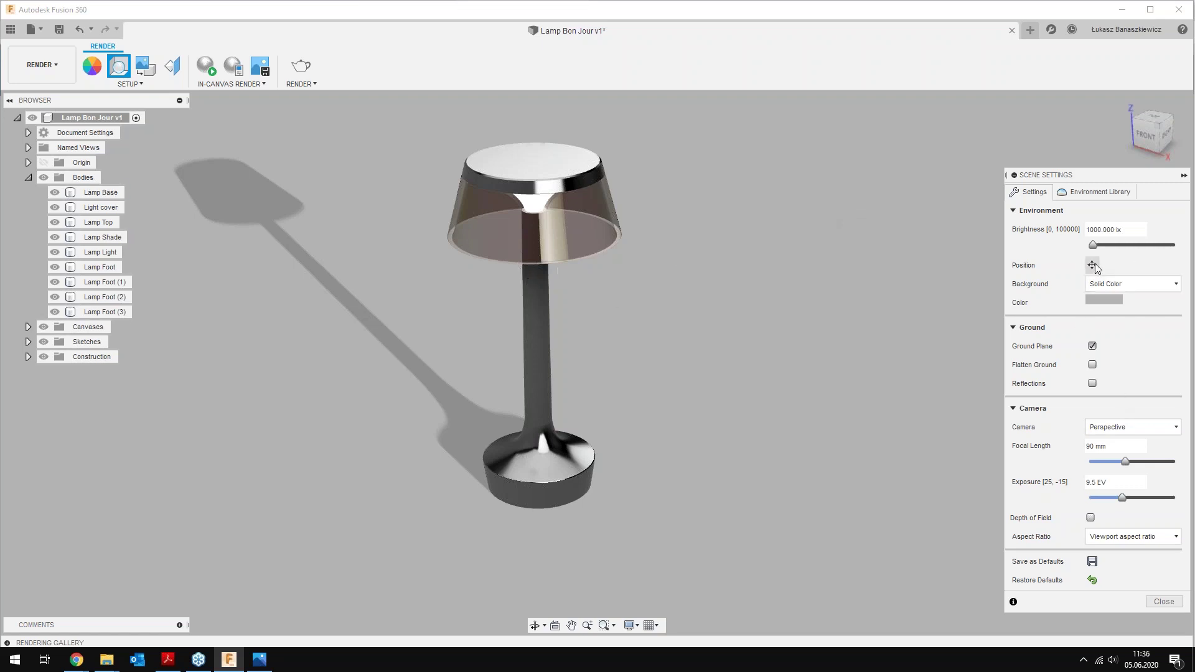
# Run a brief in-canvas render preview of the lamp, stop it, and close Scene Settings
pyautogui.click(204, 62)
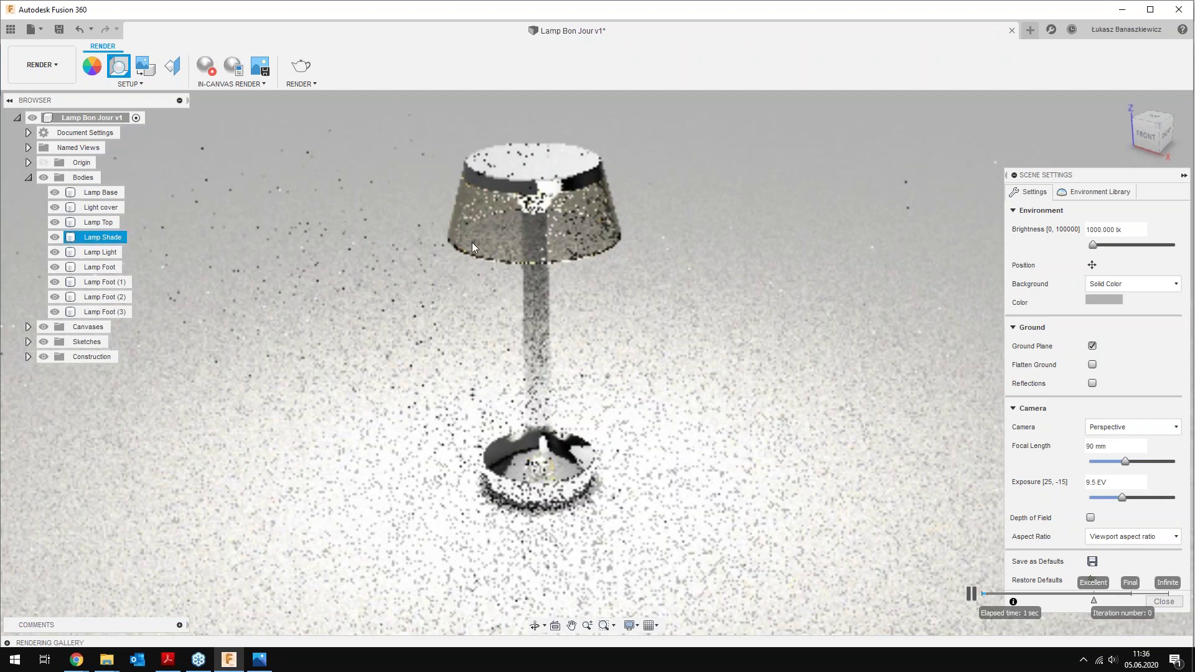
pyautogui.press('Escape')
pyautogui.click(528, 354)
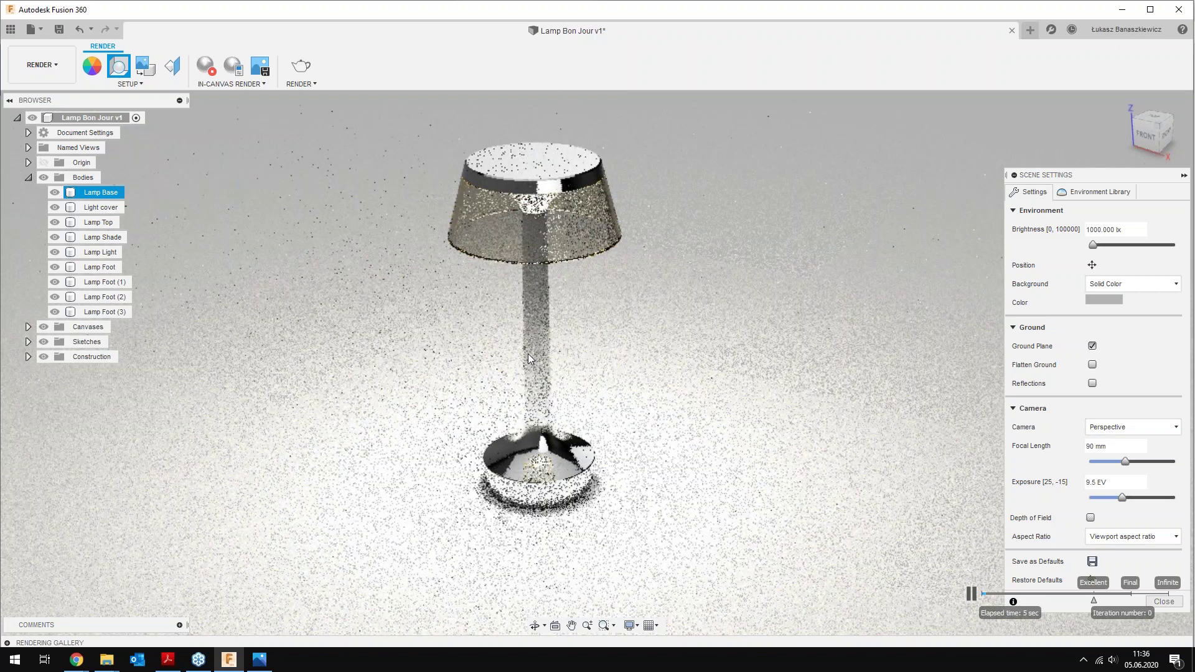
pyautogui.press('Escape')
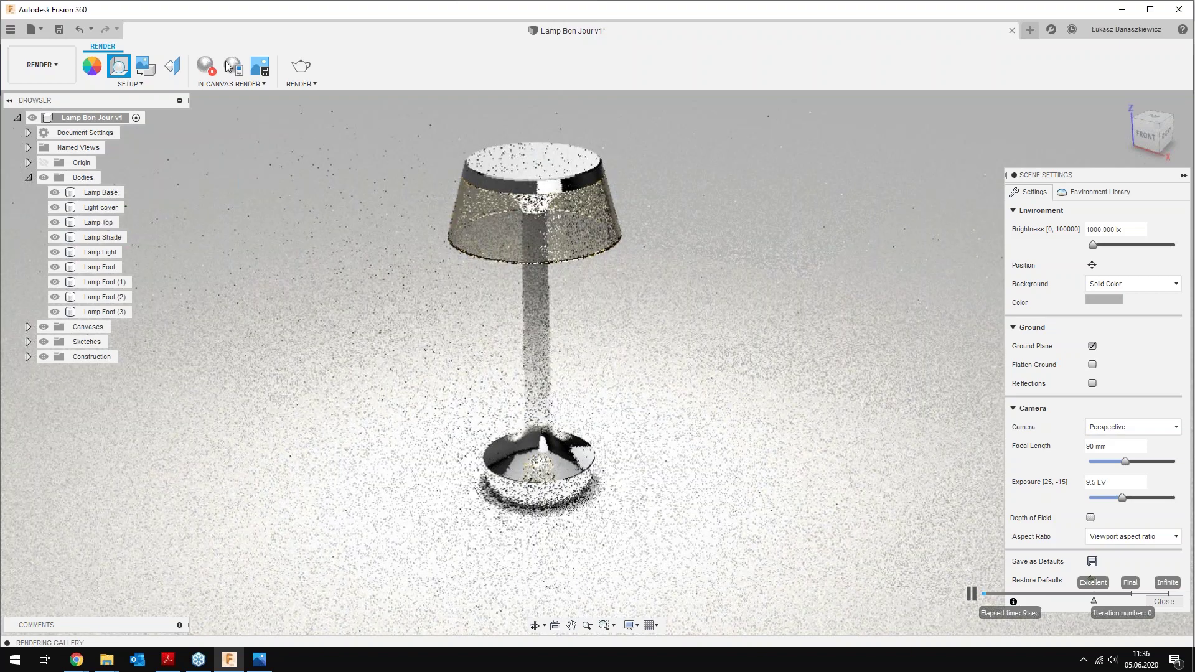
pyautogui.click(206, 65)
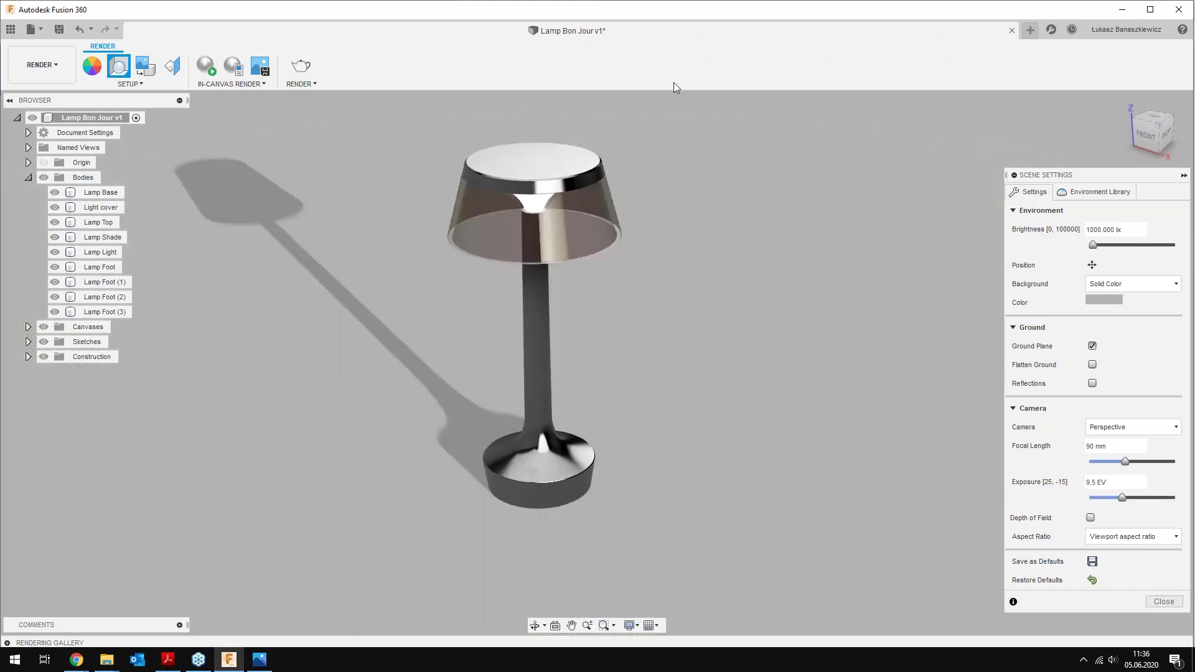
pyautogui.click(1163, 601)
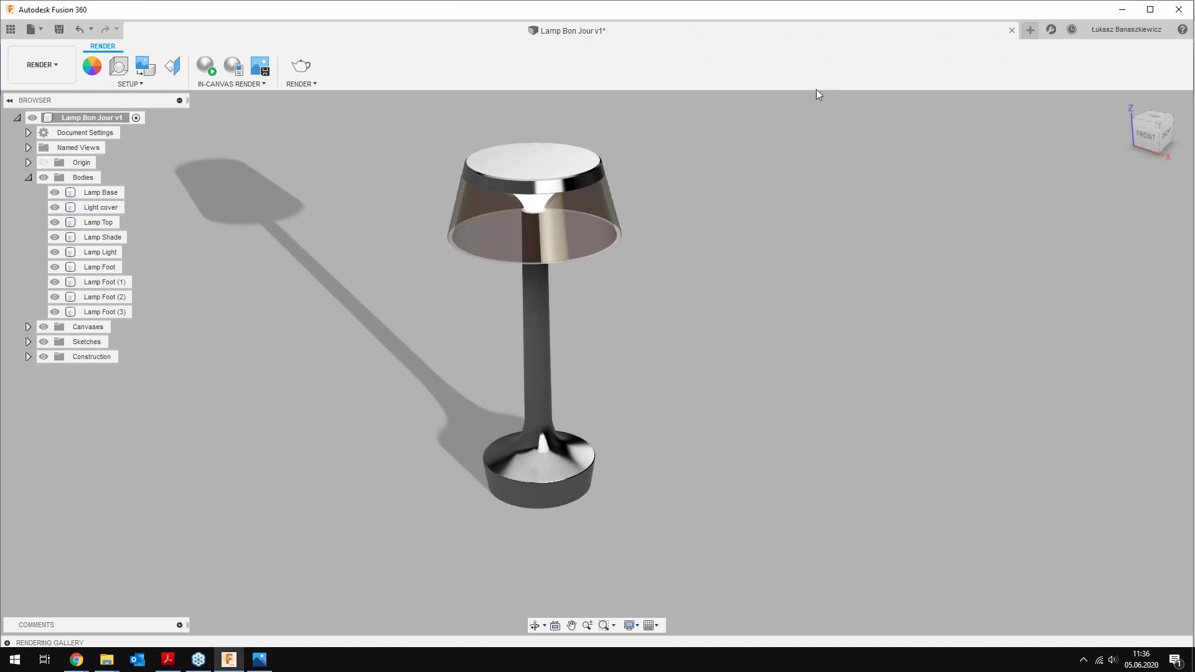
# Save Lamp Bon Jour as v2 with the default description, then open the Stolik design
pyautogui.click(59, 29)
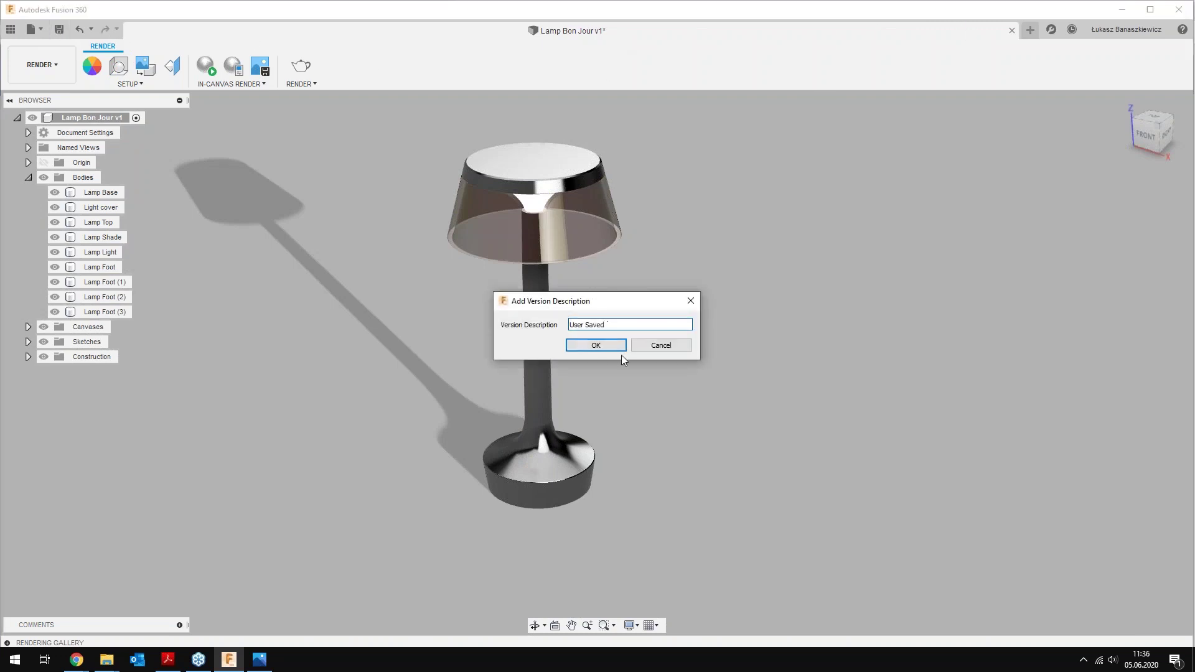
pyautogui.click(619, 351)
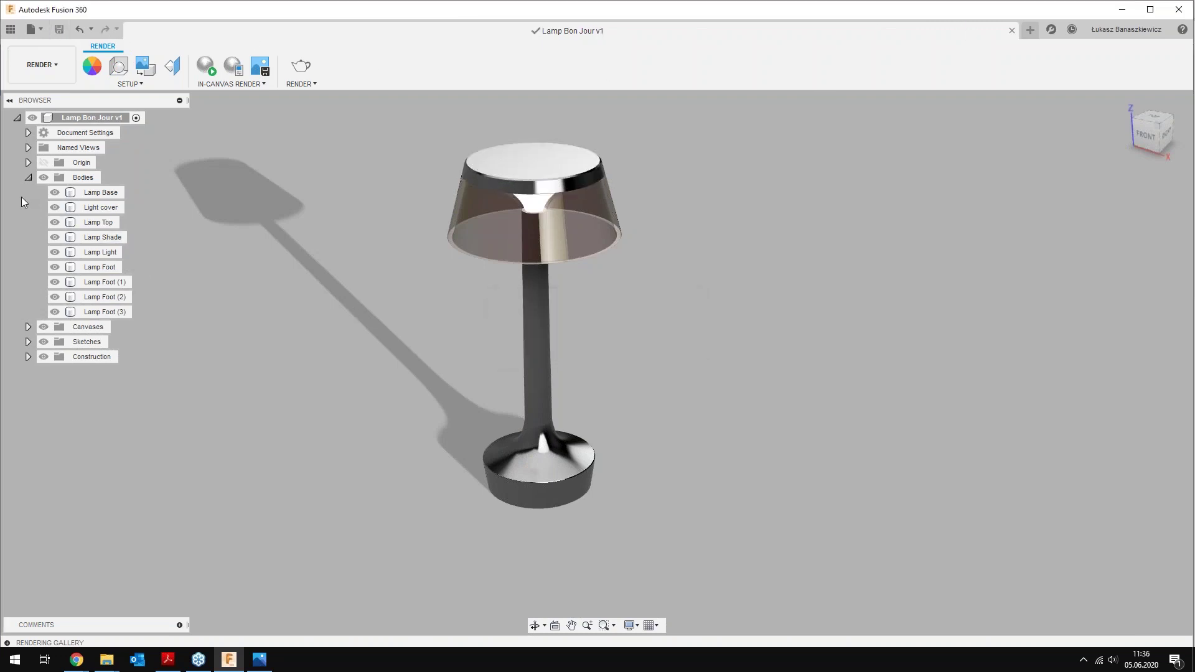
pyautogui.click(28, 178)
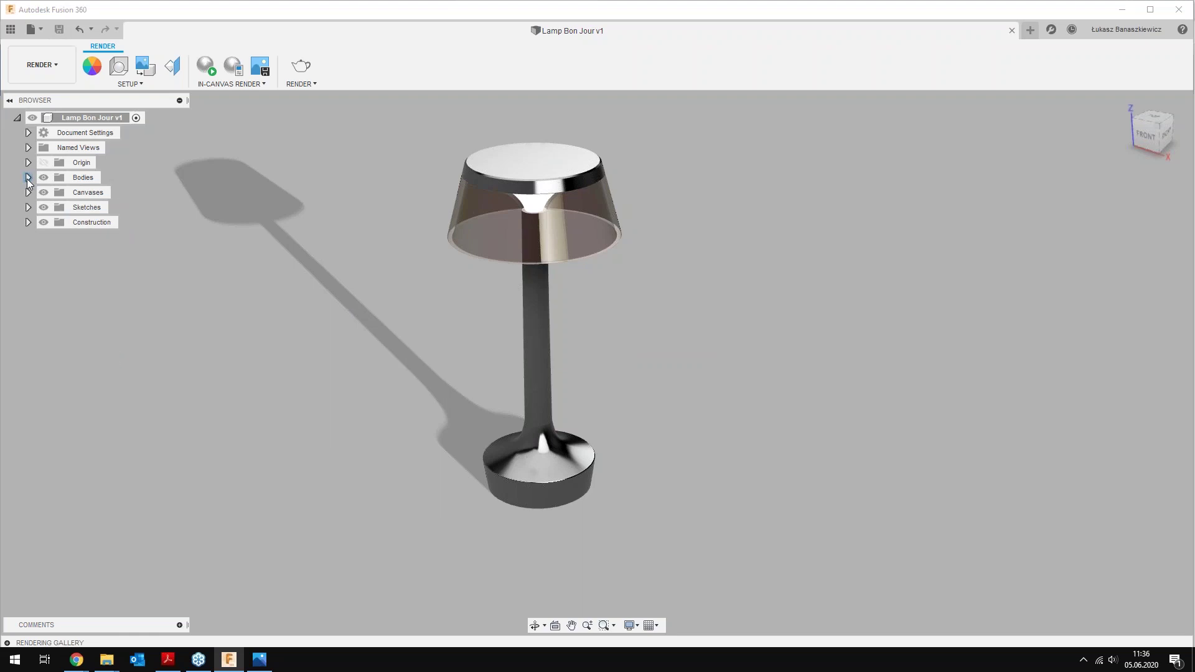
pyautogui.click(10, 29)
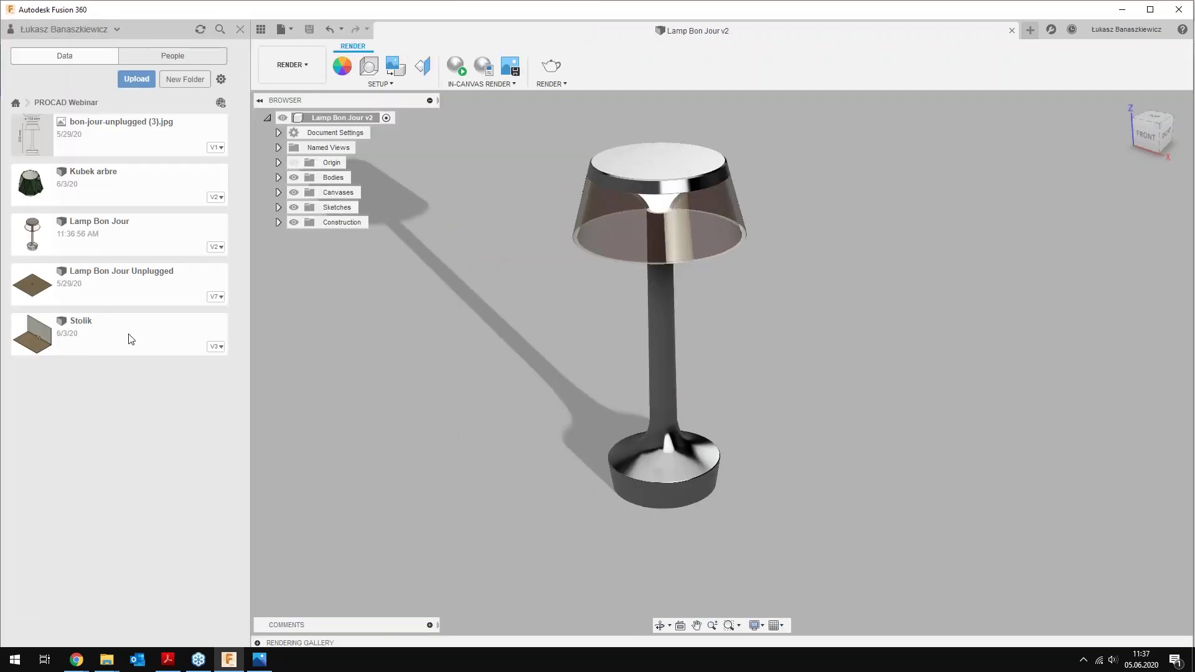
pyautogui.doubleClick(132, 339)
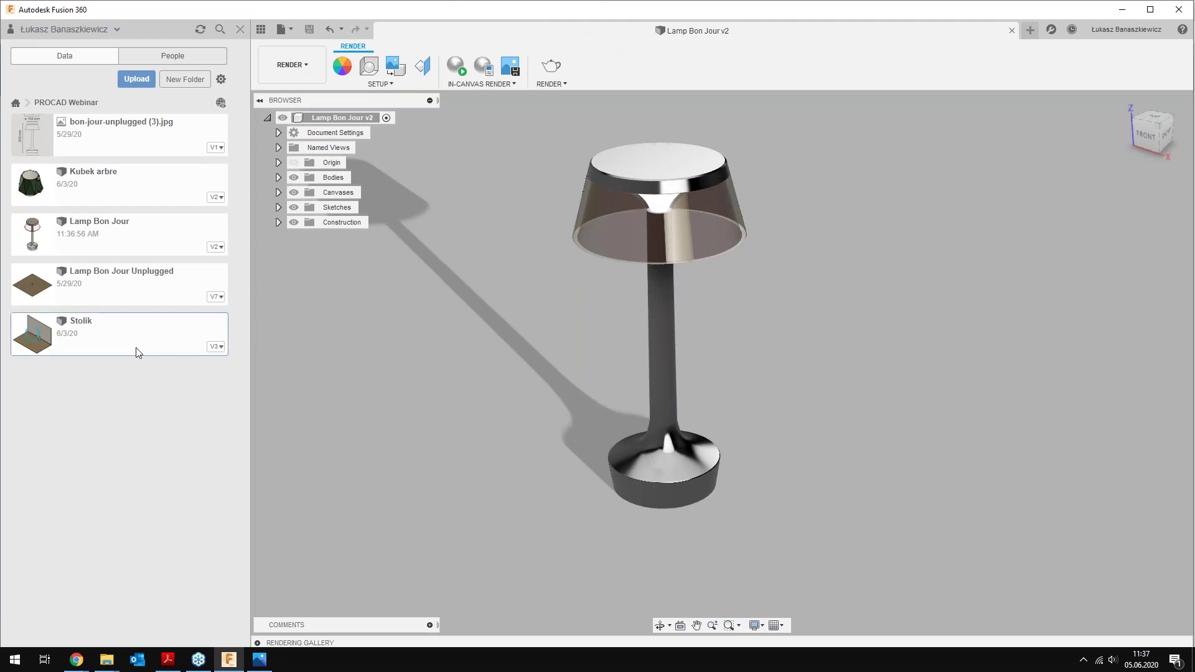
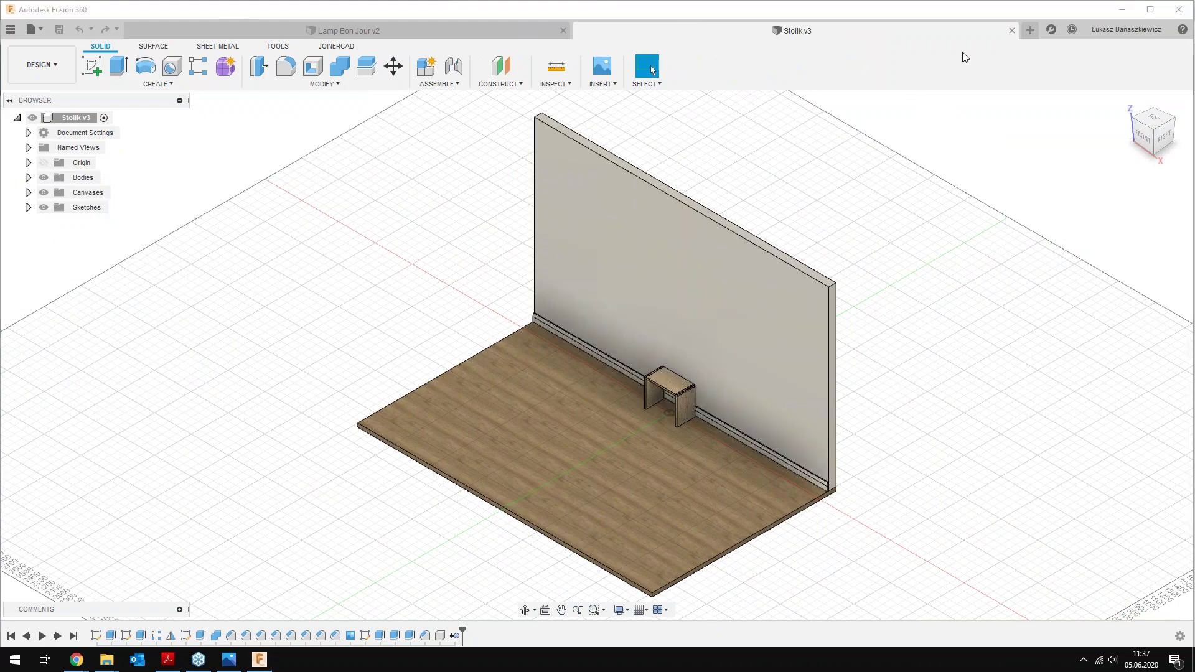
# Zoom and pan around the room to inspect the Stolik table scene
pyautogui.scroll(3, 622, 457)
pyautogui.scroll(-3, 616, 442)
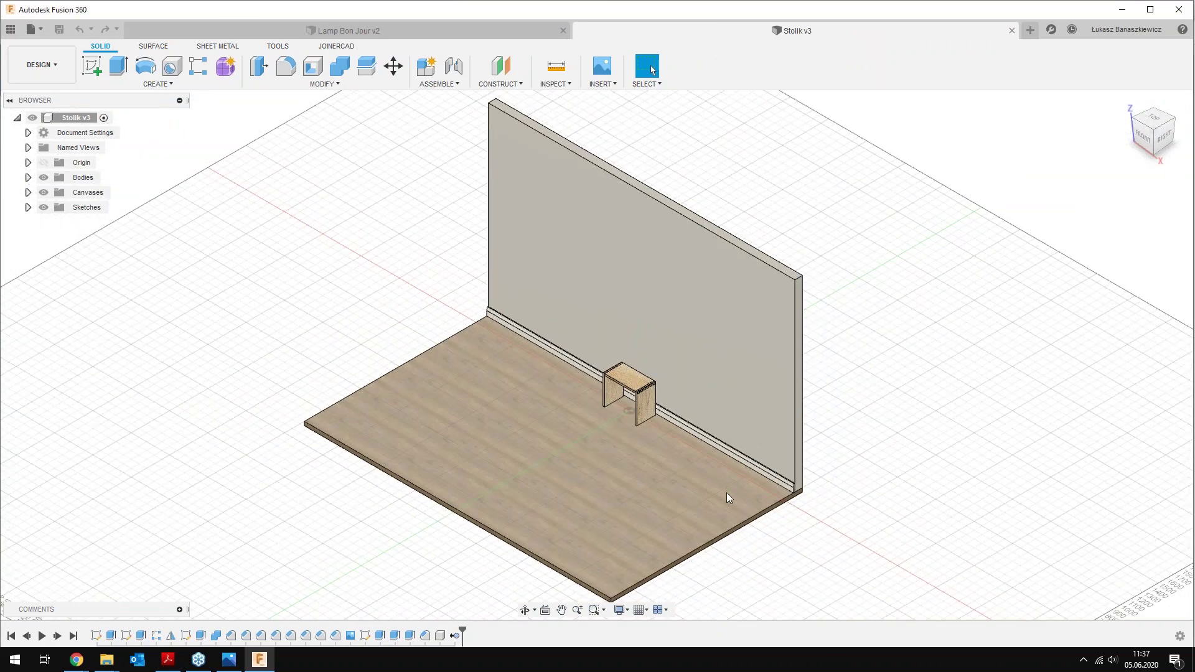
pyautogui.moveTo(663, 504); pyautogui.dragTo(495, 445, button='middle')
pyautogui.scroll(2, 623, 436)
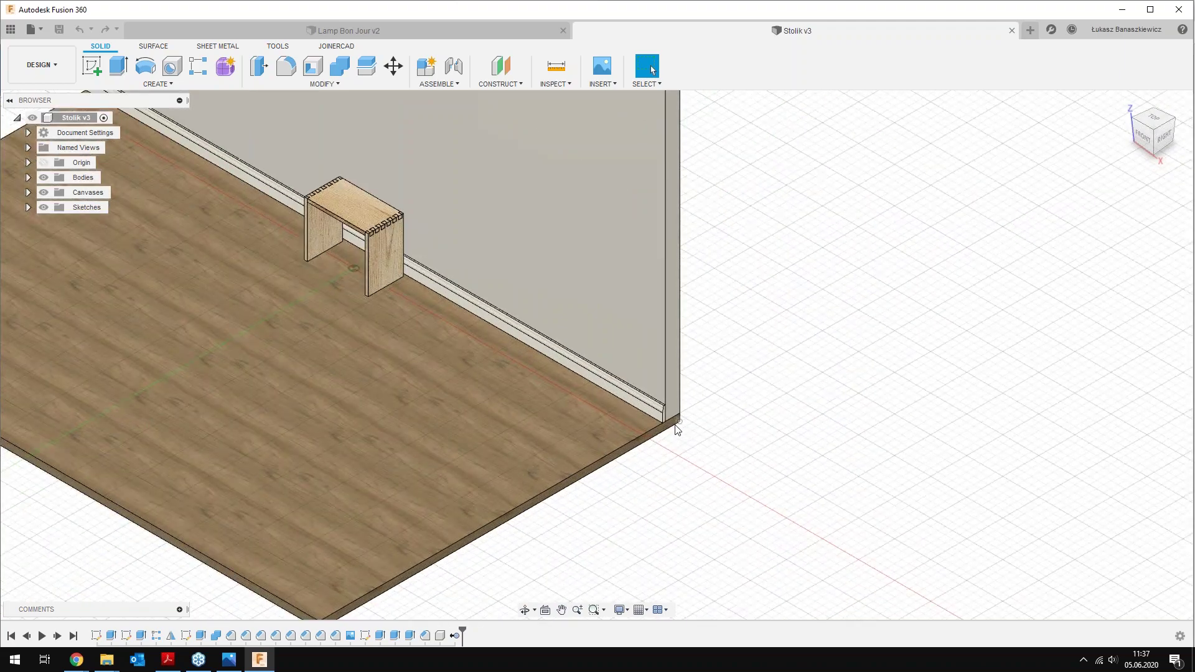
pyautogui.scroll(2, 663, 414)
pyautogui.scroll(2, 644, 398)
pyautogui.scroll(2, 645, 399)
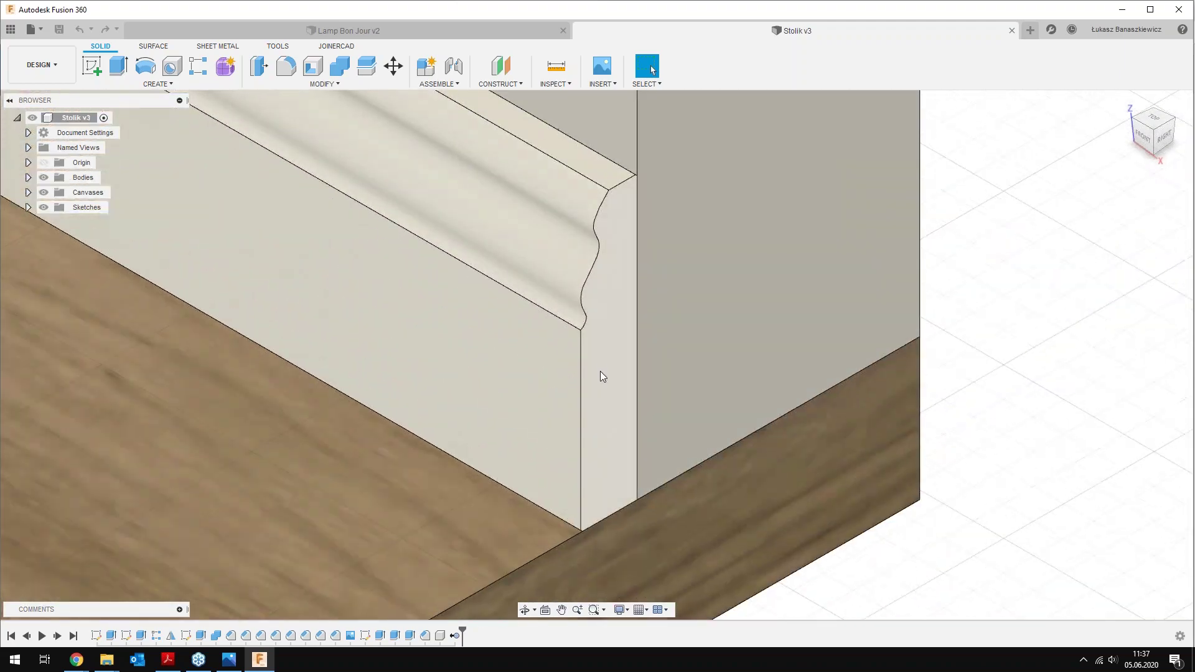
pyautogui.scroll(-2, 607, 297)
pyautogui.scroll(1, 607, 297)
pyautogui.scroll(1, 607, 297)
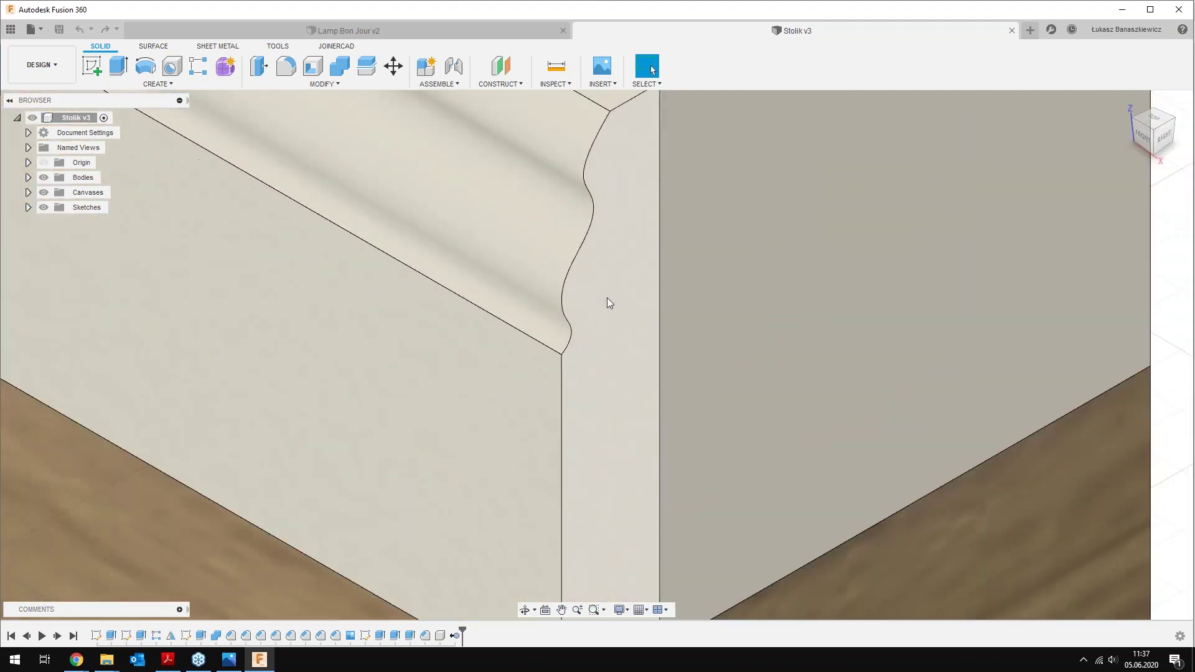
pyautogui.scroll(-2, 607, 298)
pyautogui.scroll(-1, 607, 287)
pyautogui.scroll(-2, 609, 287)
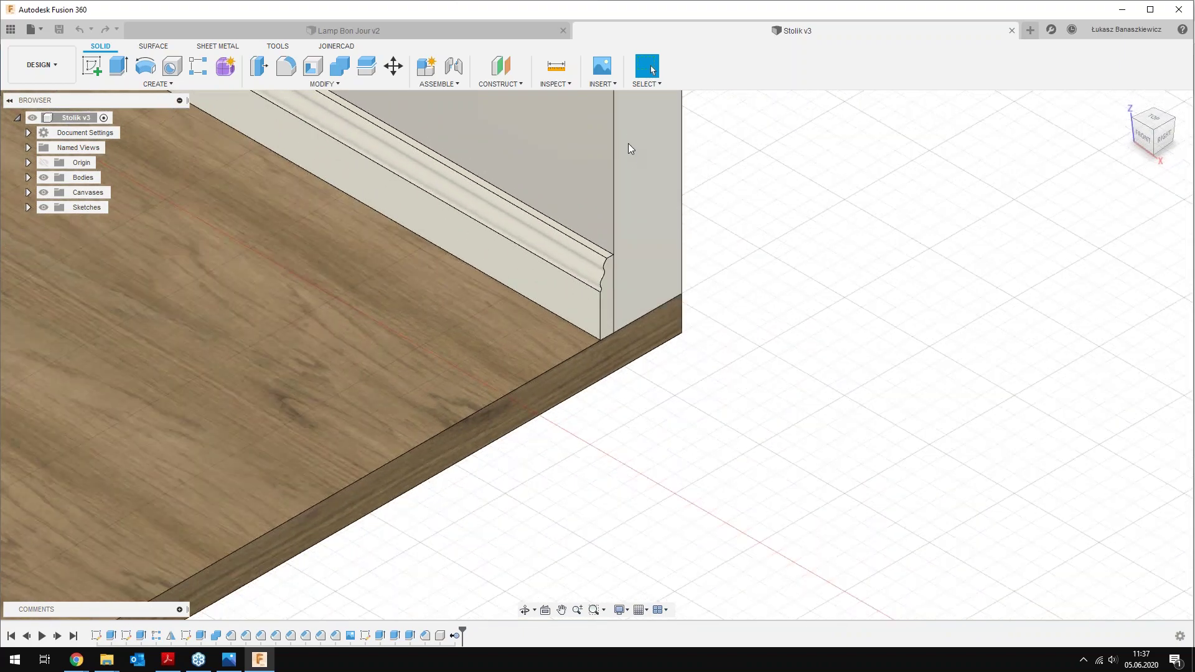
pyautogui.scroll(-2, 403, 291)
pyautogui.scroll(-1, 484, 369)
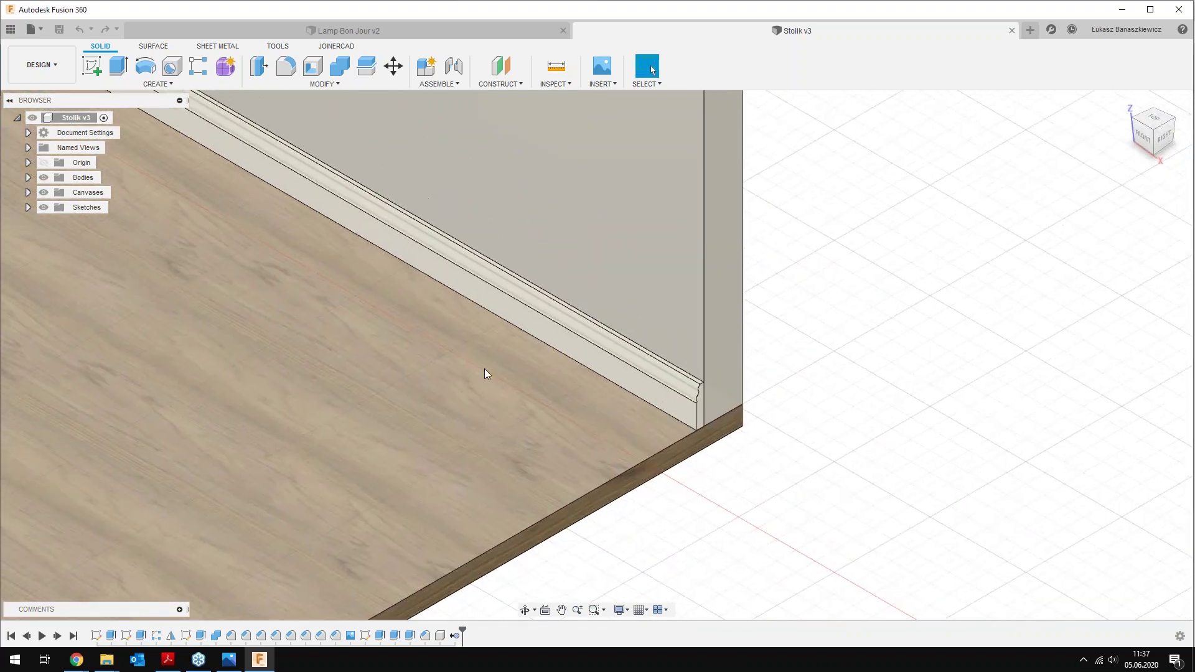
pyautogui.scroll(-1, 399, 356)
pyautogui.scroll(-1, 439, 366)
pyautogui.scroll(-1, 452, 439)
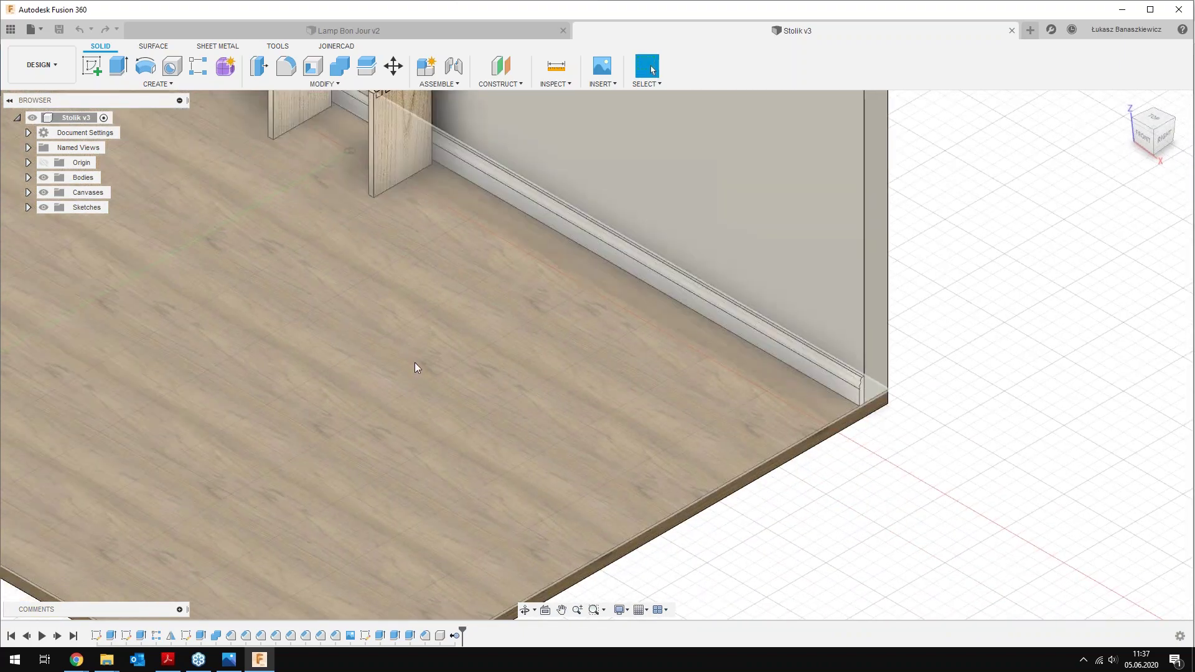
pyautogui.scroll(1, 405, 287)
pyautogui.scroll(2, 493, 170)
pyautogui.scroll(2, 513, 128)
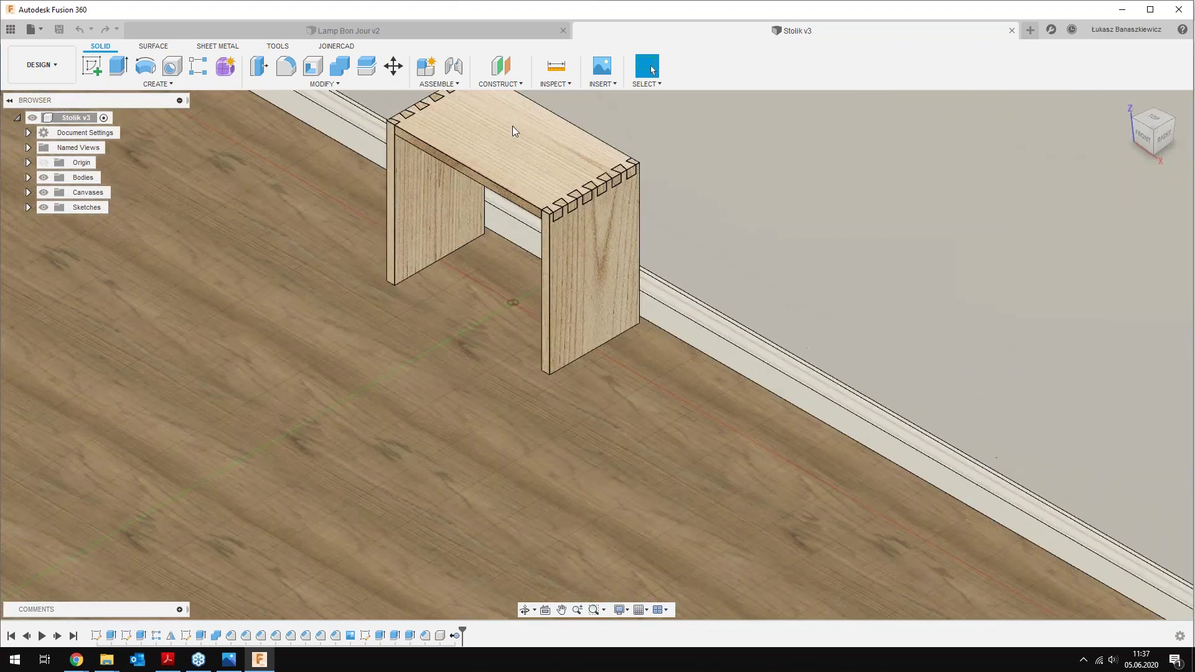
pyautogui.scroll(2, 514, 131)
pyautogui.scroll(1, 574, 226)
pyautogui.scroll(2, 634, 296)
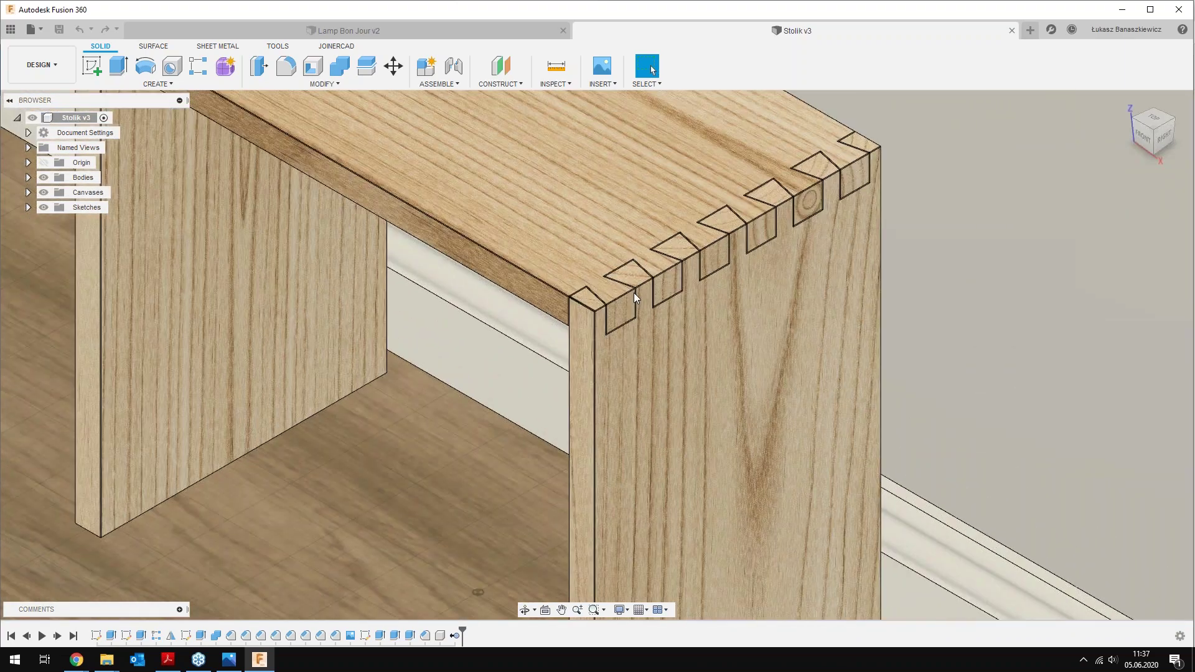
pyautogui.scroll(1, 645, 295)
pyautogui.scroll(1, 467, 374)
pyautogui.scroll(1, 413, 374)
pyautogui.scroll(1, 178, 491)
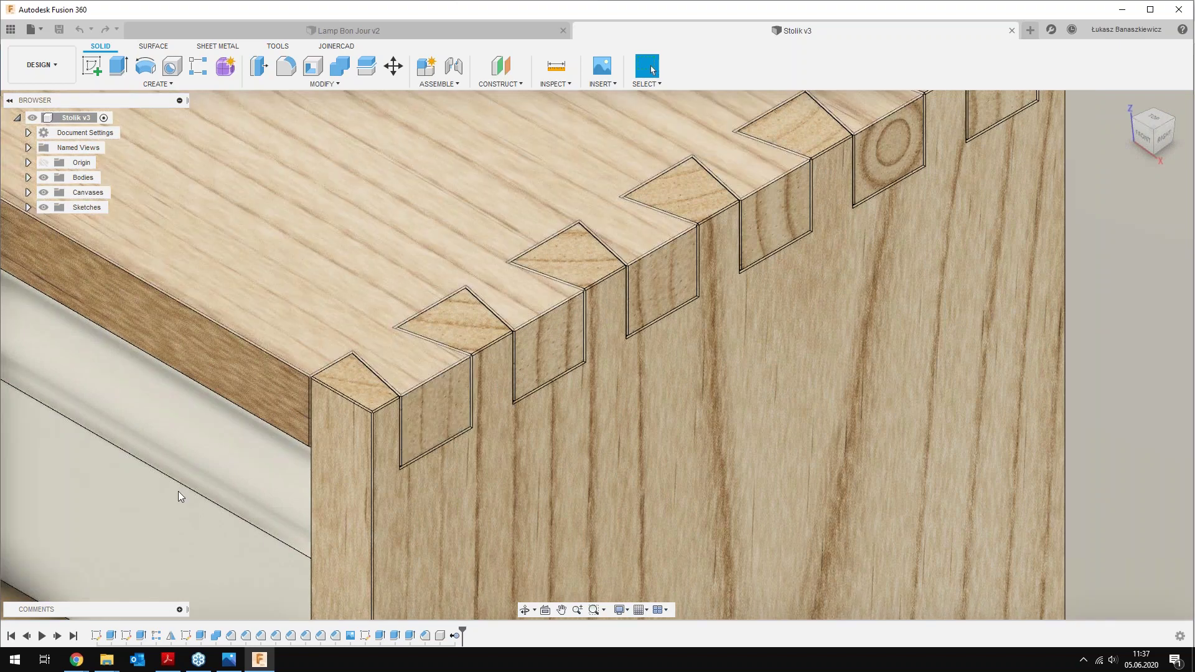
pyautogui.scroll(-2, 261, 379)
pyautogui.scroll(-1, 304, 360)
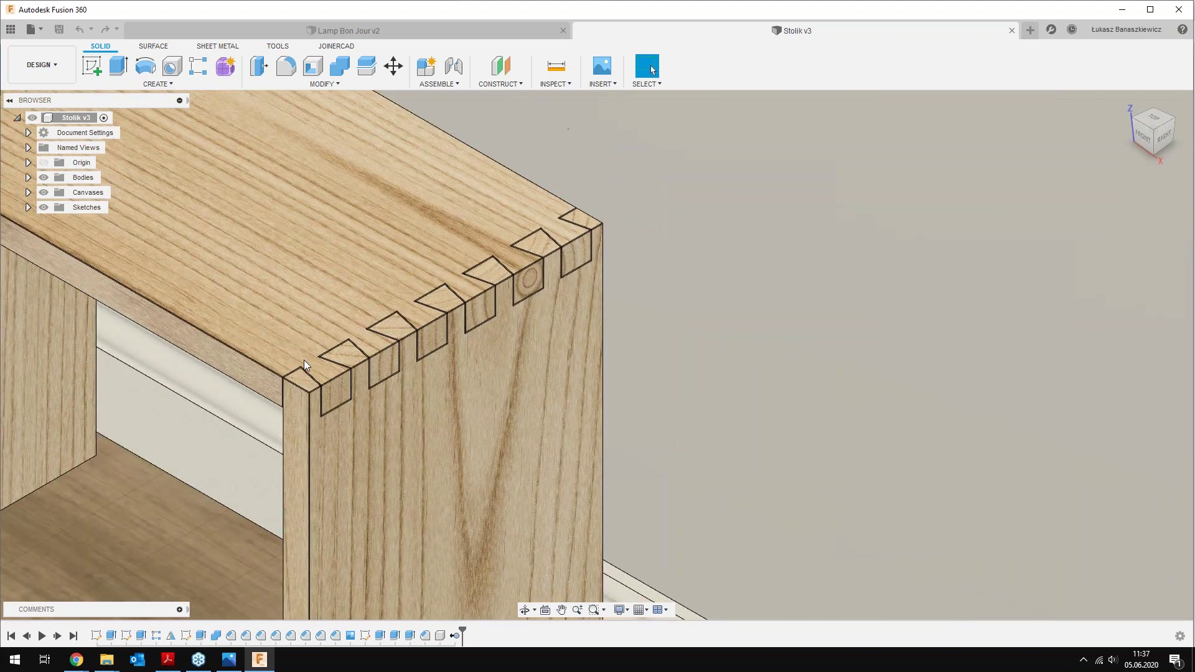
pyautogui.scroll(-1, 304, 360)
pyautogui.scroll(-1, 398, 380)
pyautogui.scroll(2, 555, 372)
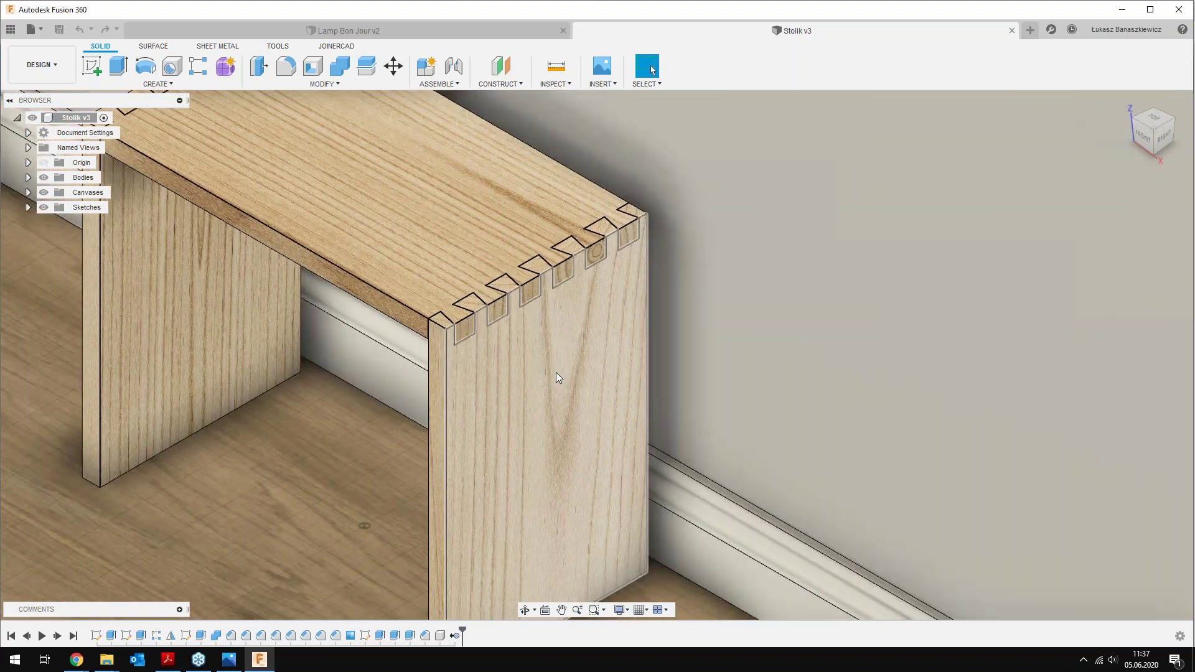
pyautogui.scroll(-3, 560, 457)
pyautogui.scroll(-1, 555, 461)
pyautogui.scroll(1, 521, 412)
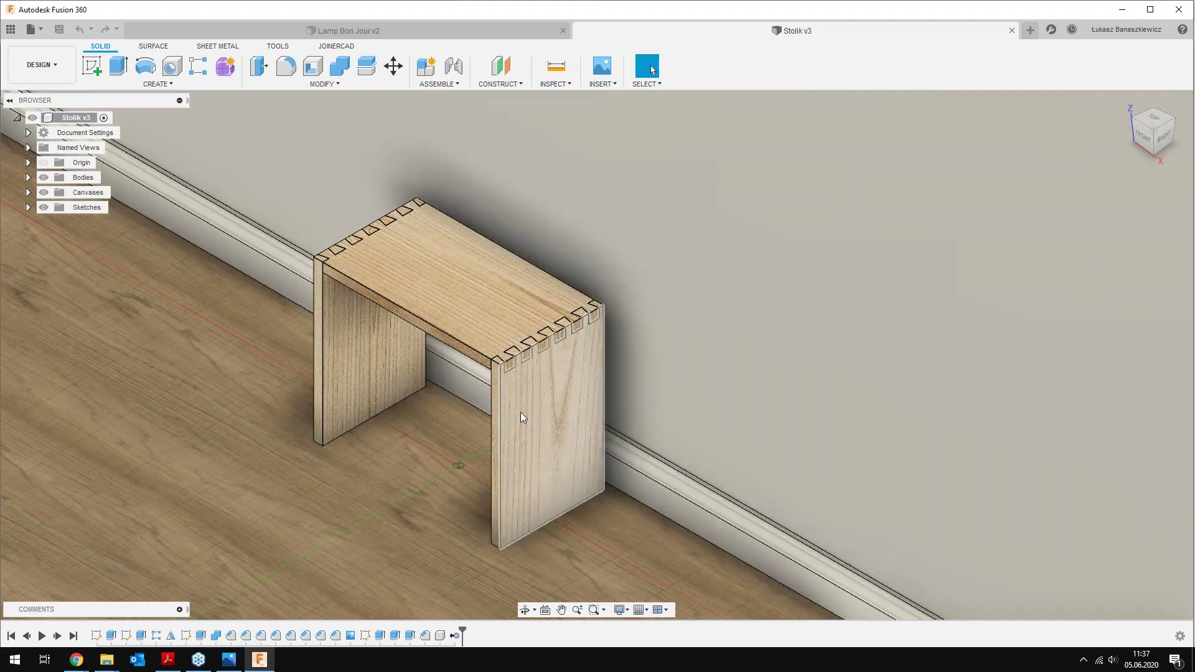
# Centre the table and drag the Lamp Bon Jour design from the Data Panel into the scene
pyautogui.moveTo(457, 376); pyautogui.dragTo(552, 363, button='middle')
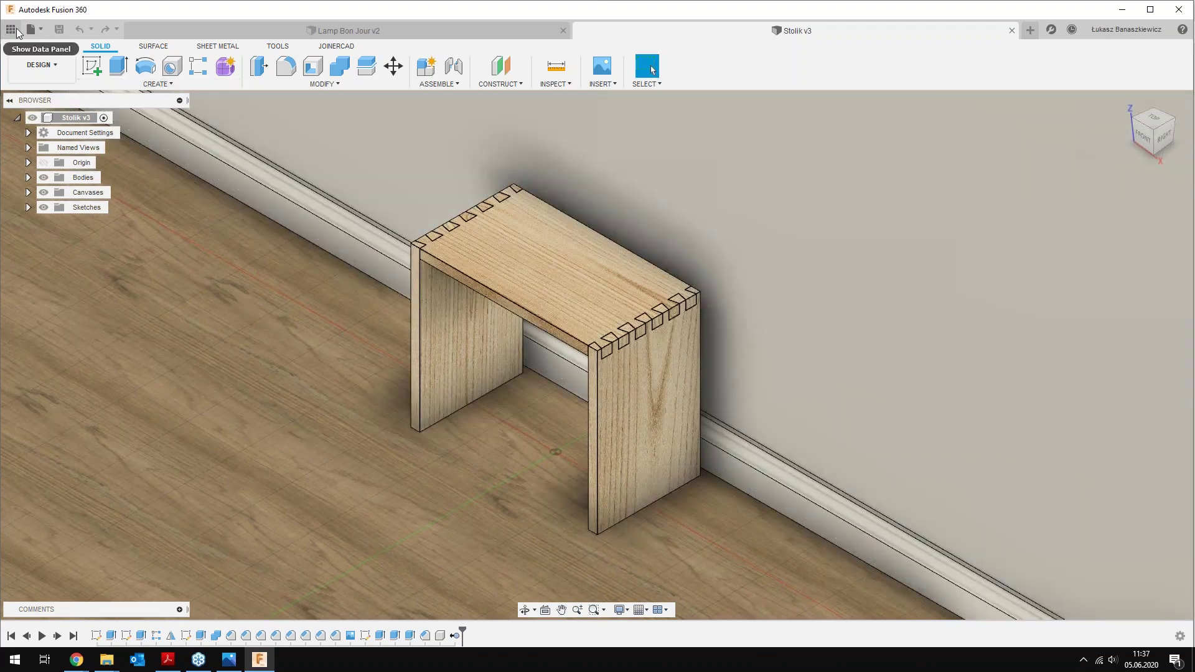
pyautogui.click(10, 31)
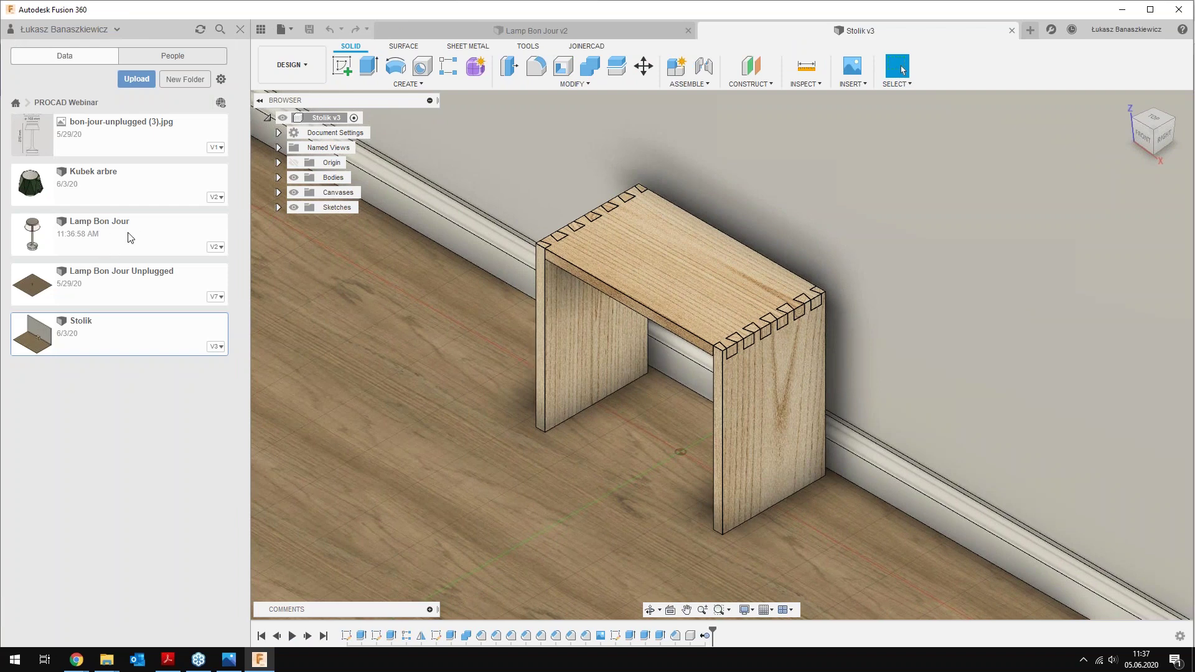
pyautogui.moveTo(186, 246); pyautogui.dragTo(420, 313)
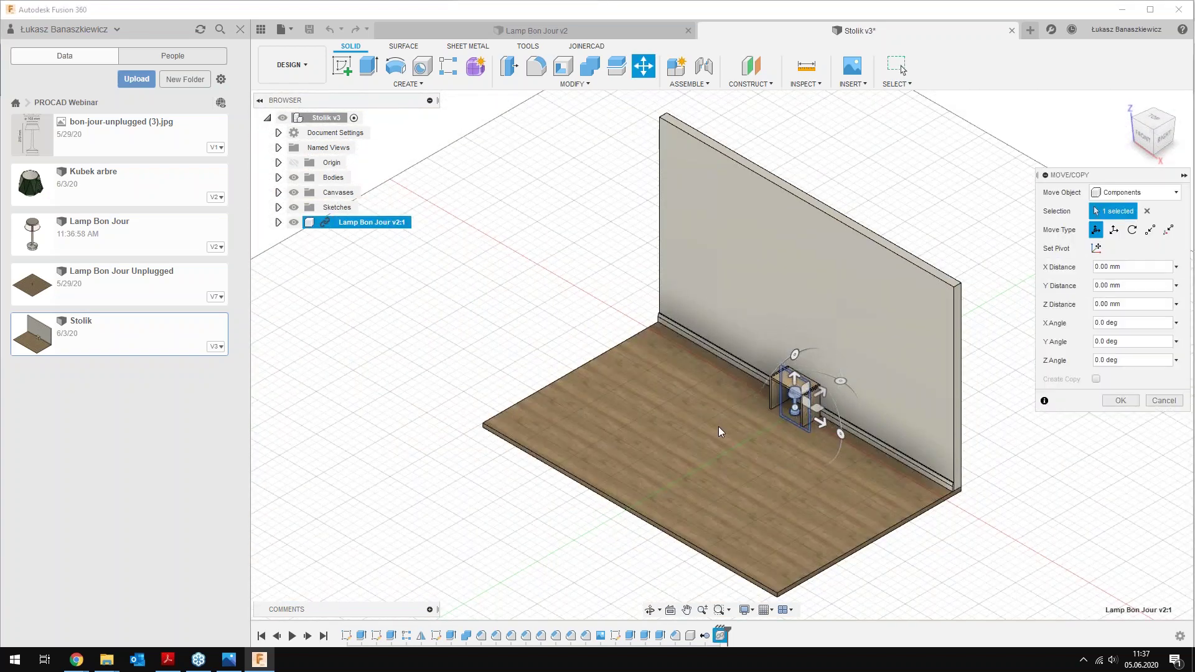
# From the front view, raise the lamp 381 mm along Z onto the tabletop
pyautogui.moveTo(543, 333); pyautogui.dragTo(411, 334, button='middle')
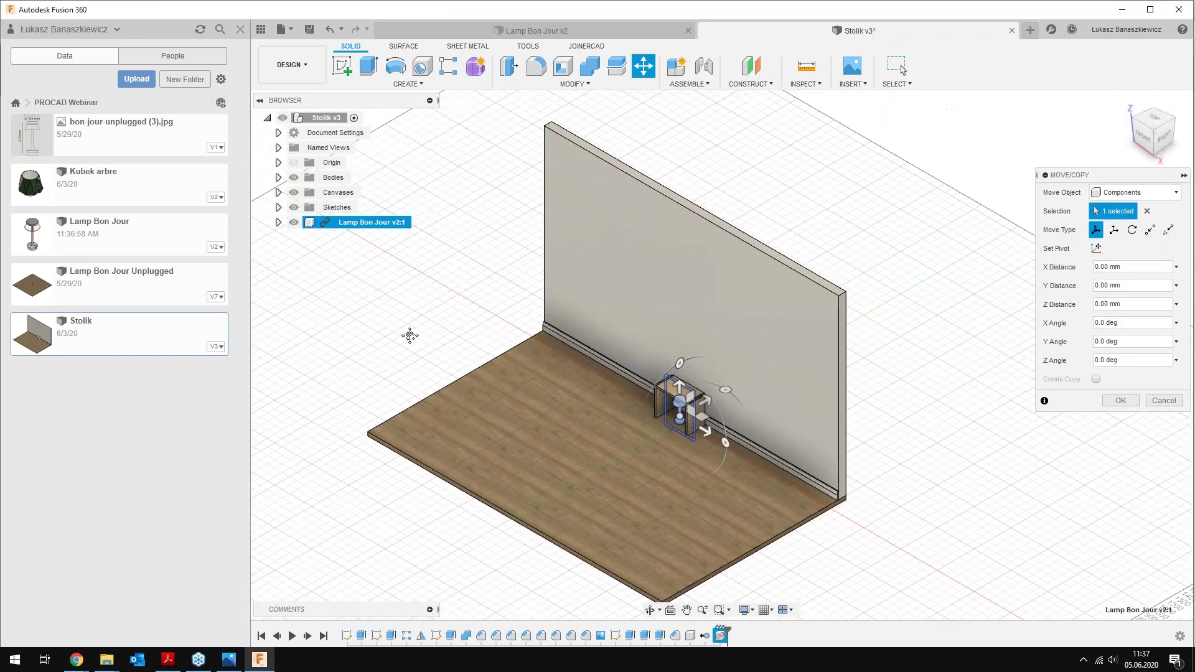
pyautogui.click(1145, 138)
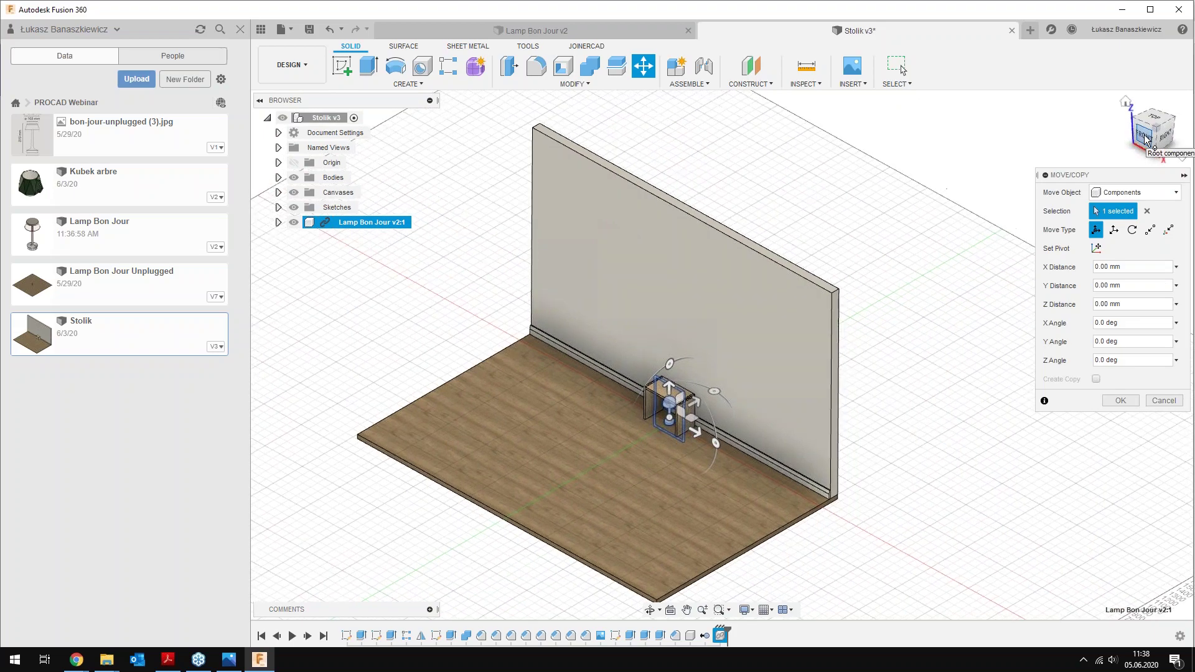
pyautogui.scroll(5, 646, 486)
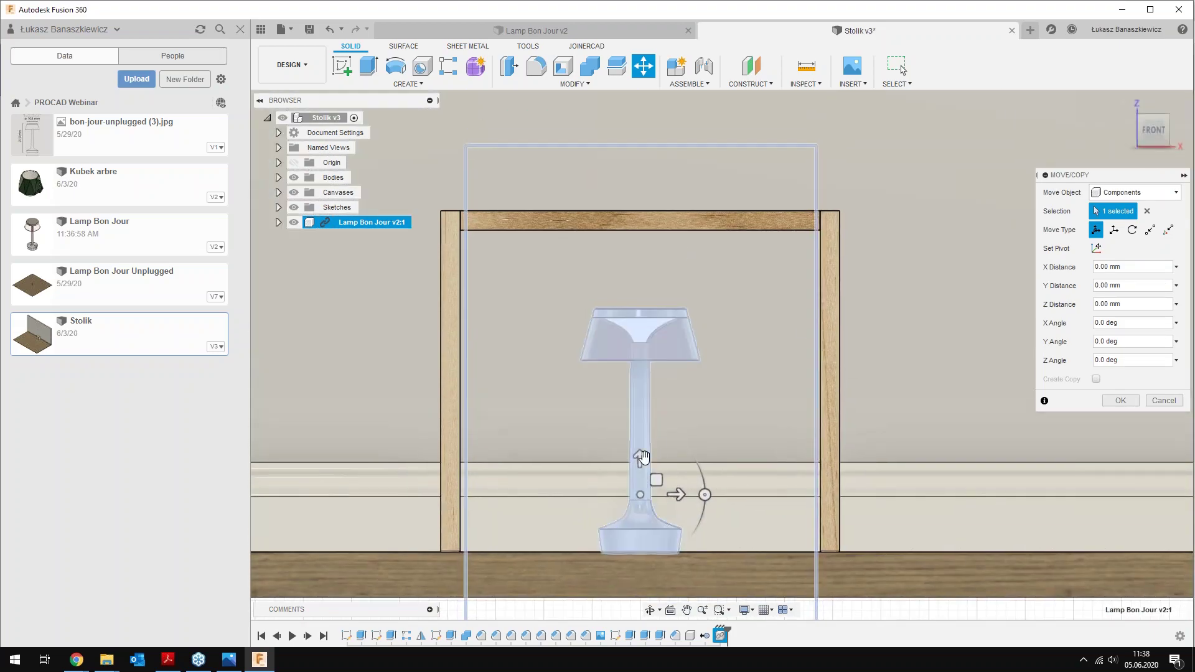
pyautogui.moveTo(640, 459); pyautogui.dragTo(607, 117)
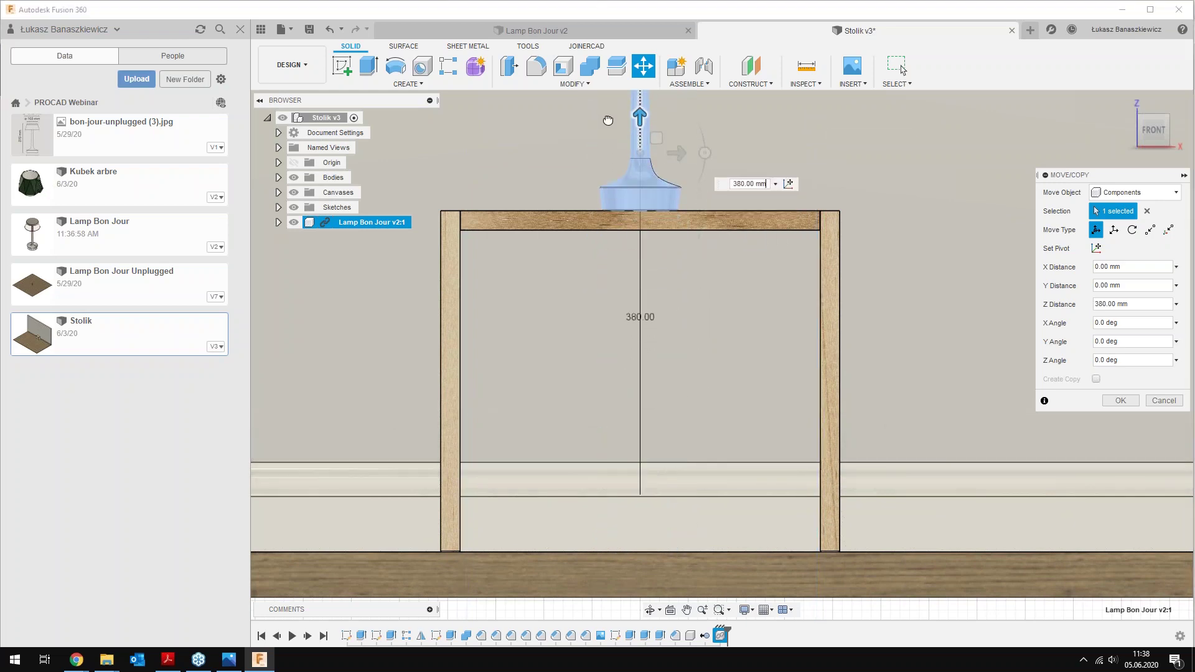
pyautogui.scroll(3, 600, 278)
pyautogui.scroll(2, 601, 278)
pyautogui.scroll(1, 601, 278)
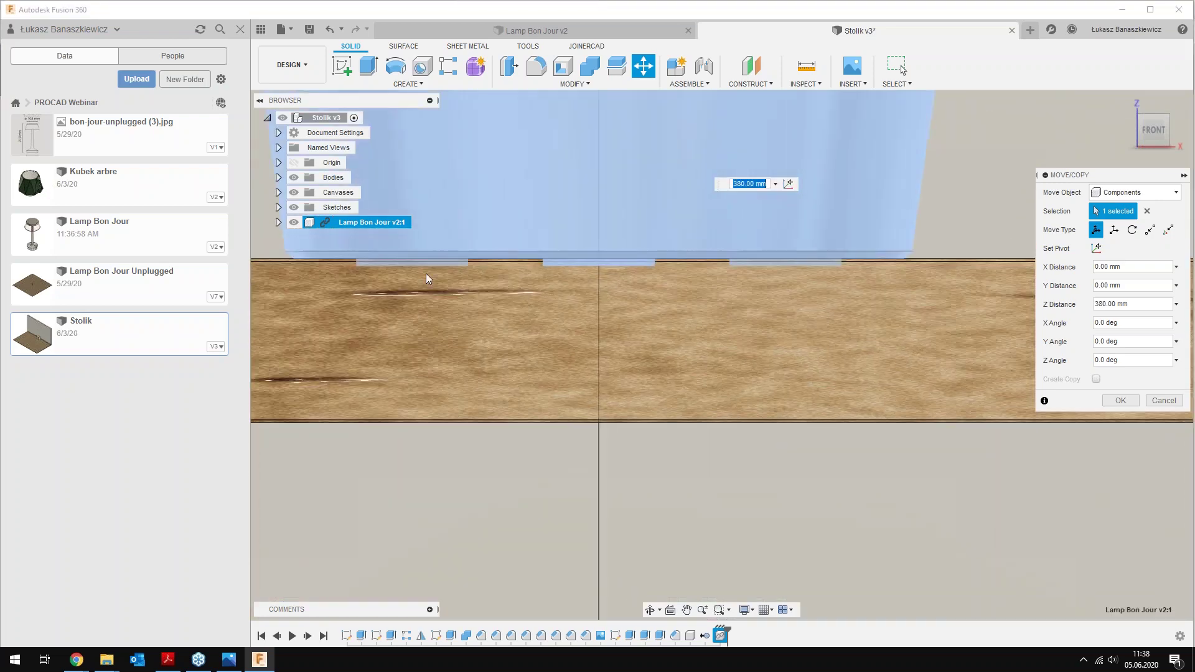
pyautogui.scroll(1, 622, 261)
pyautogui.scroll(1, 650, 247)
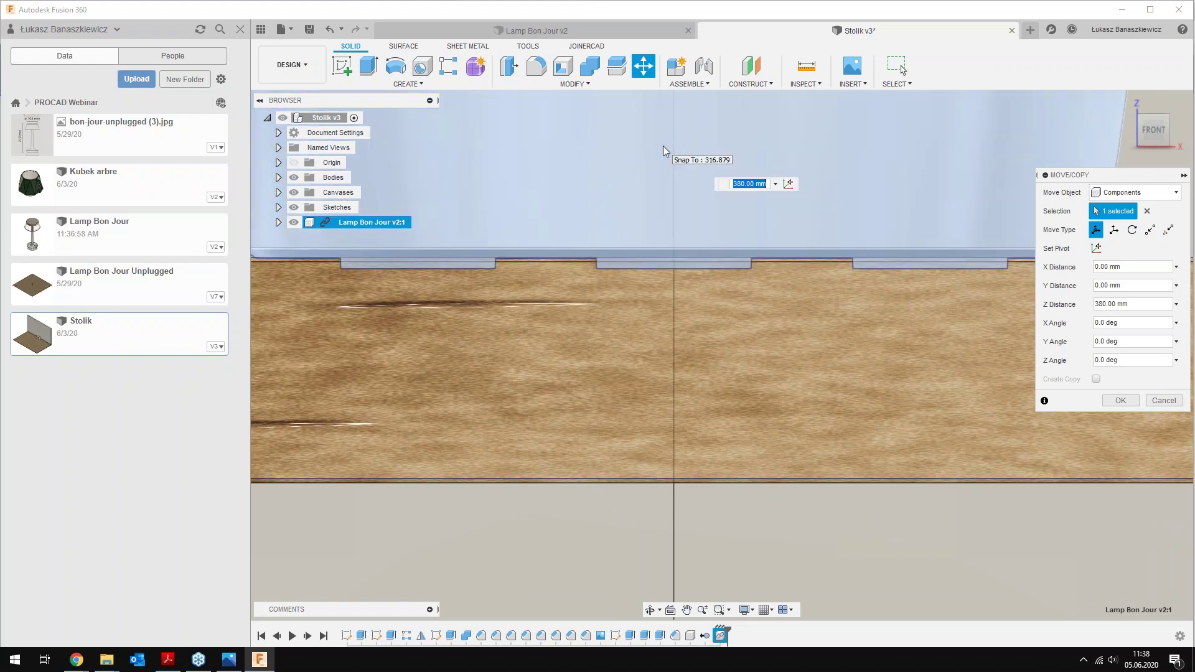
pyautogui.write('381')
pyautogui.press('Return')
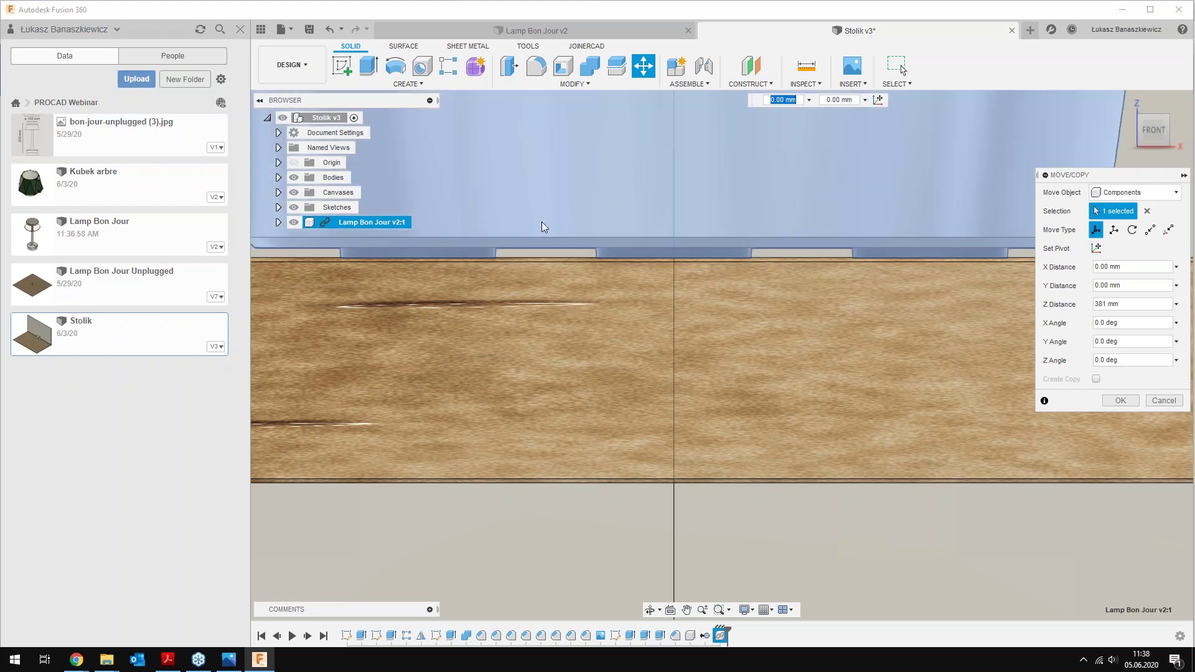
# Keep the lamp at X 0 mm and shift it 50 mm along Y in top view
pyautogui.scroll(-2, 541, 224)
pyautogui.scroll(-2, 485, 293)
pyautogui.scroll(-2, 469, 346)
pyautogui.scroll(-1, 498, 344)
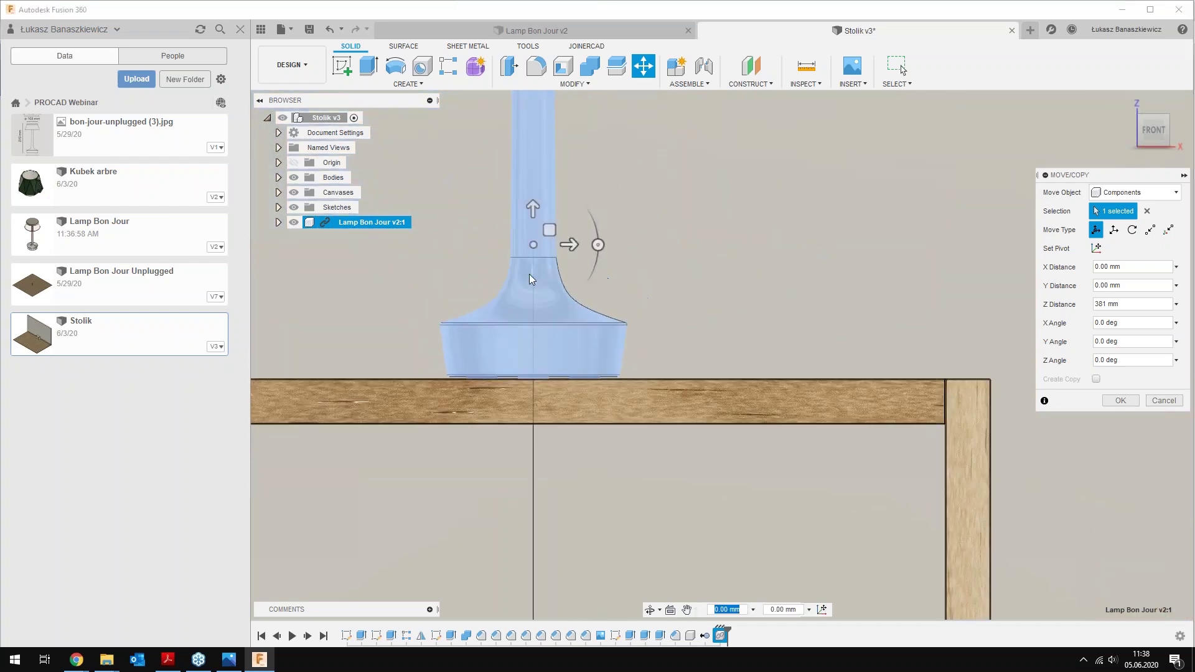
pyautogui.scroll(-1, 535, 342)
pyautogui.scroll(-1, 567, 341)
pyautogui.moveTo(567, 340); pyautogui.dragTo(601, 367, button='middle')
pyautogui.moveTo(629, 311); pyautogui.dragTo(523, 311)
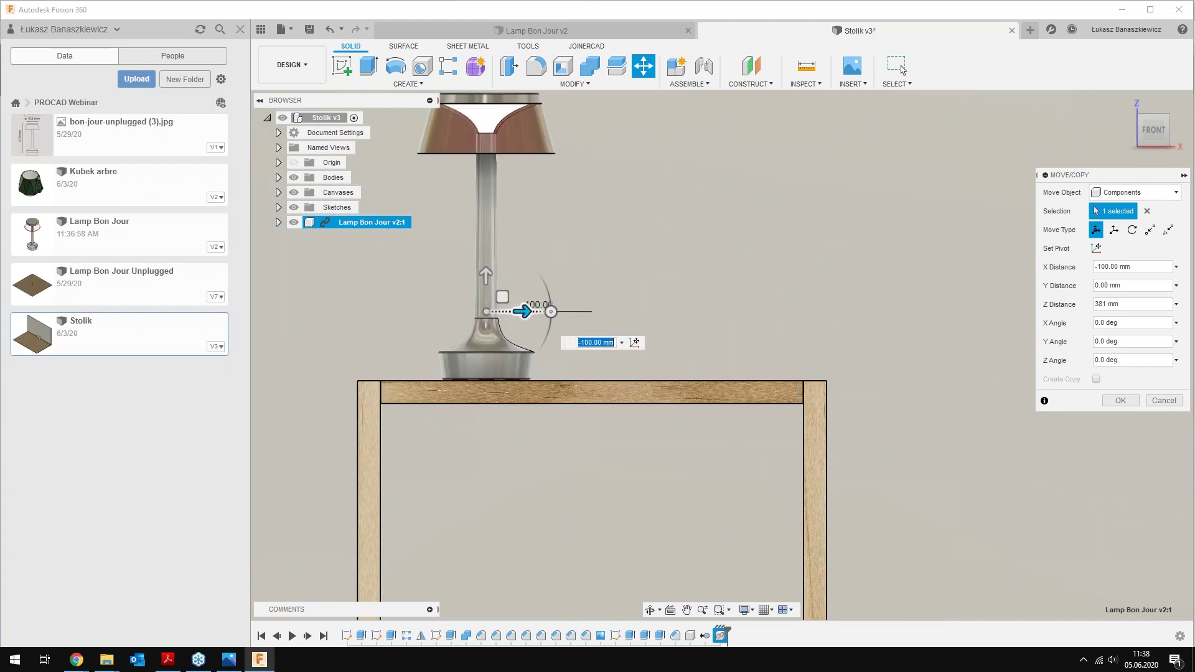
pyautogui.moveTo(523, 311); pyautogui.dragTo(517, 374, button='middle')
pyautogui.moveTo(1154, 126)
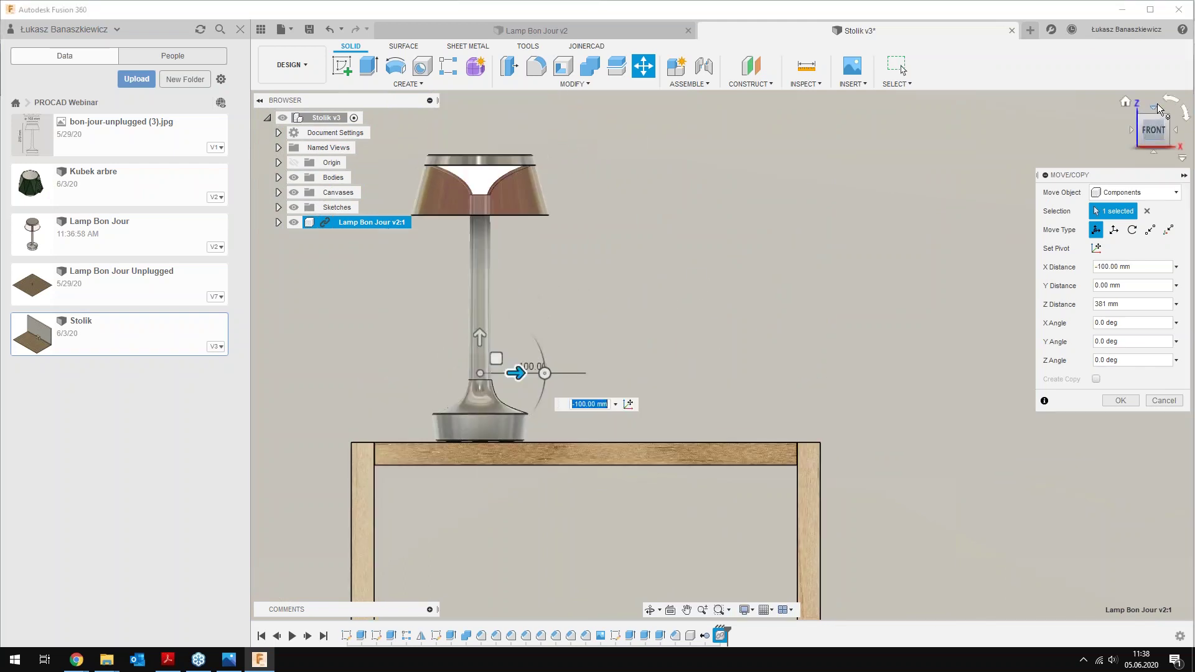
pyautogui.click(1156, 112)
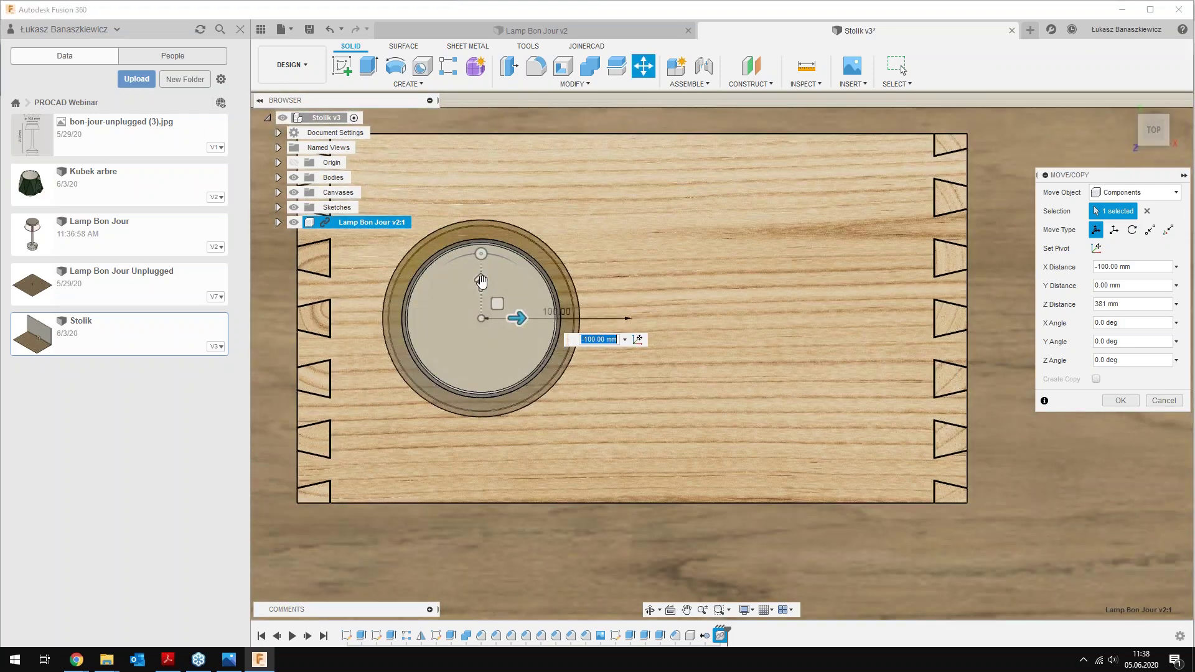
pyautogui.moveTo(480, 271); pyautogui.dragTo(481, 204)
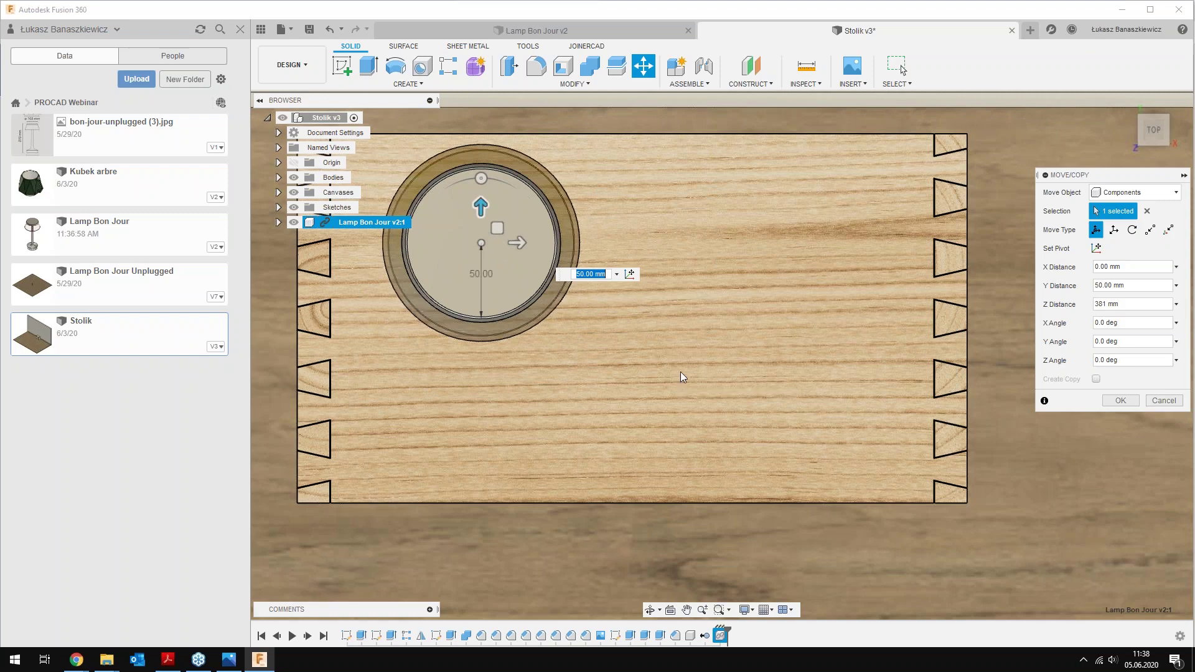
pyautogui.moveTo(1154, 131)
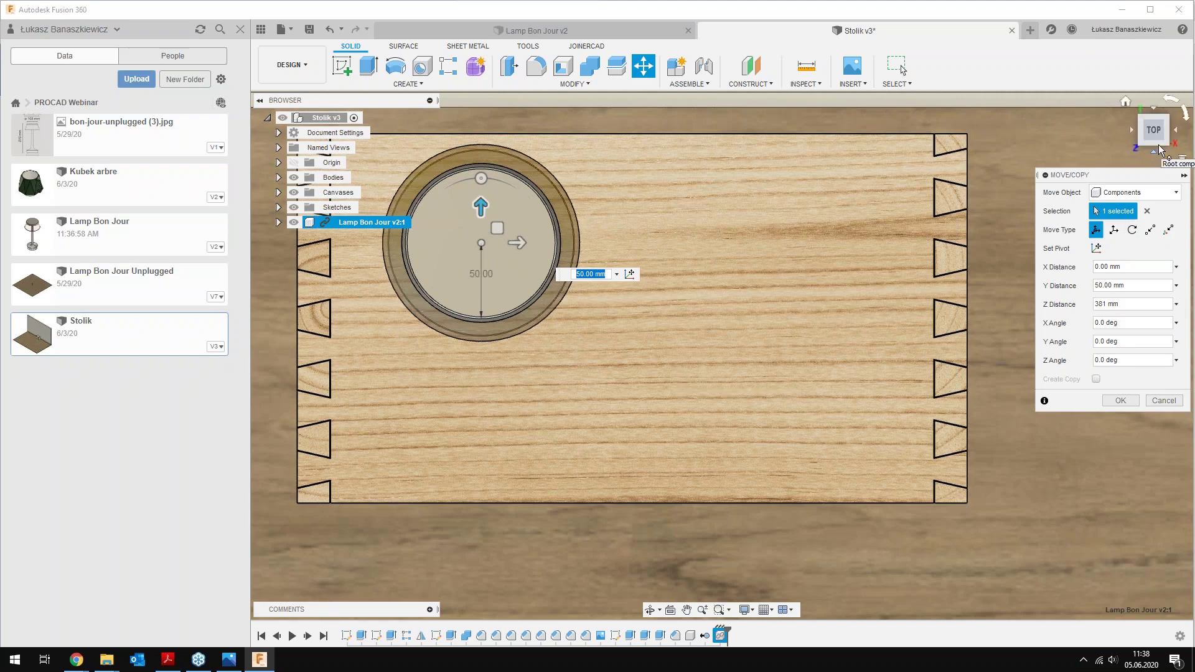
pyautogui.click(1167, 146)
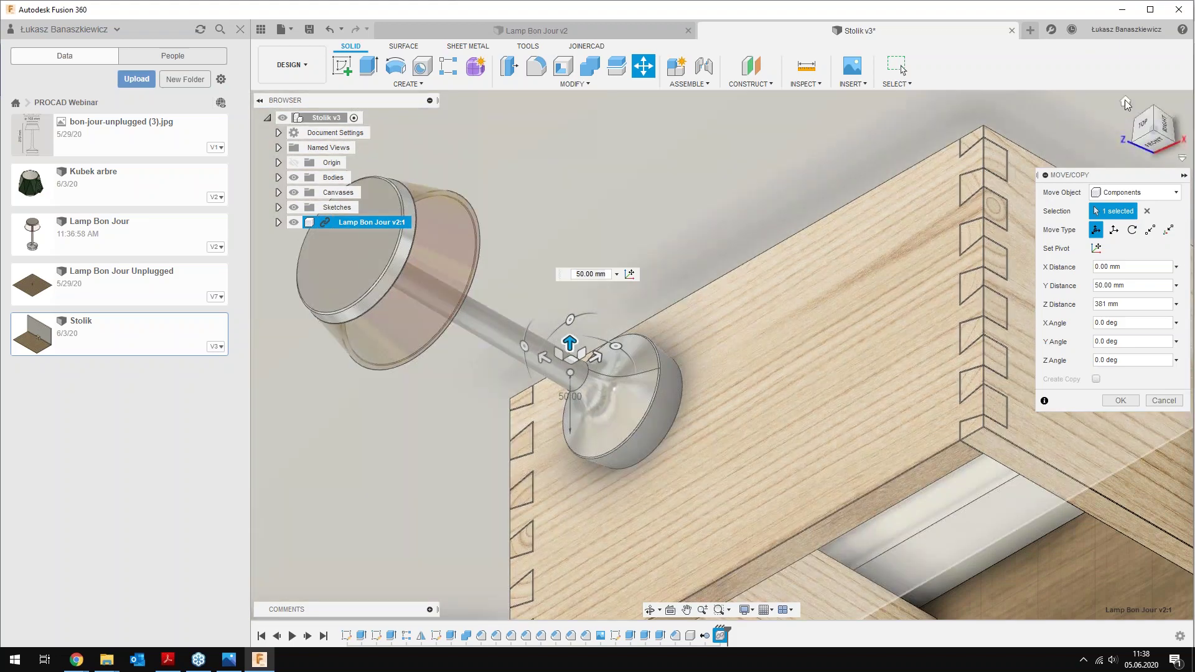
pyautogui.click(1126, 101)
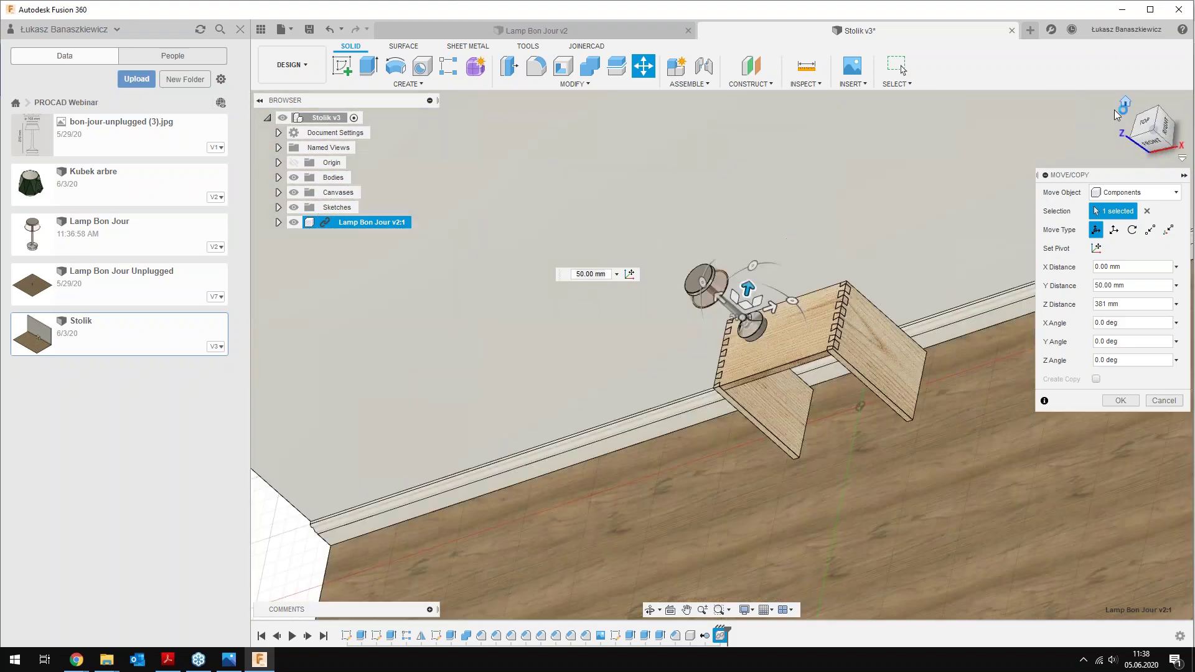
pyautogui.scroll(5, 797, 391)
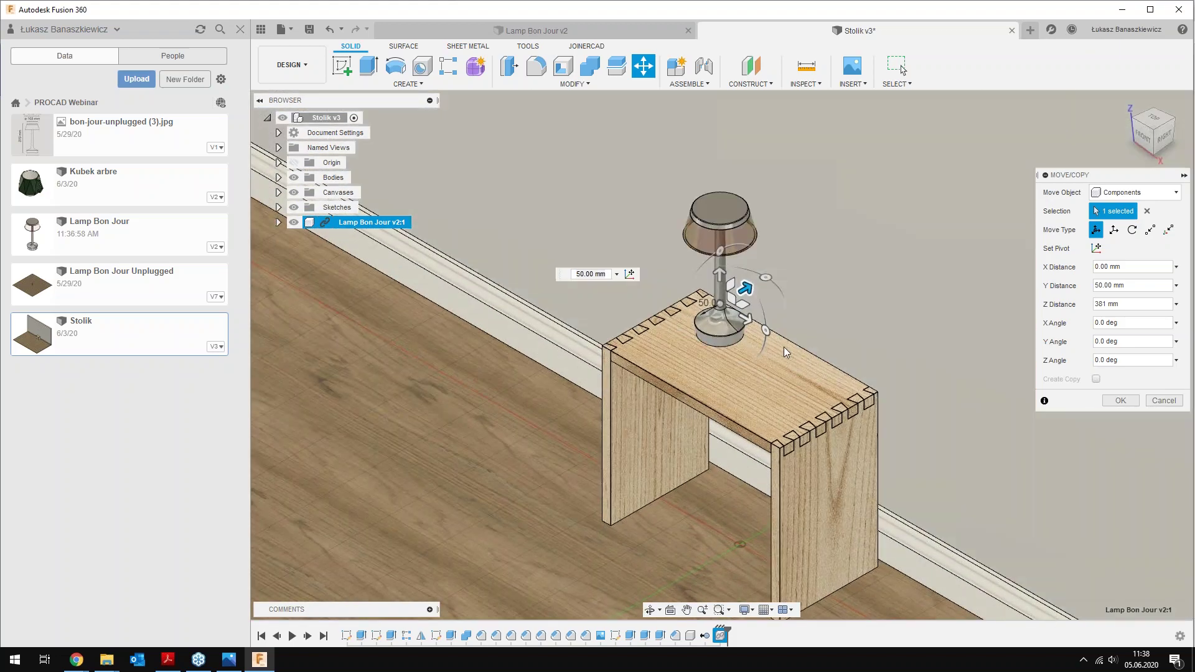
# Commit the lamp's position and break the link on Lamp Bon Jour v2:1
pyautogui.click(1132, 402)
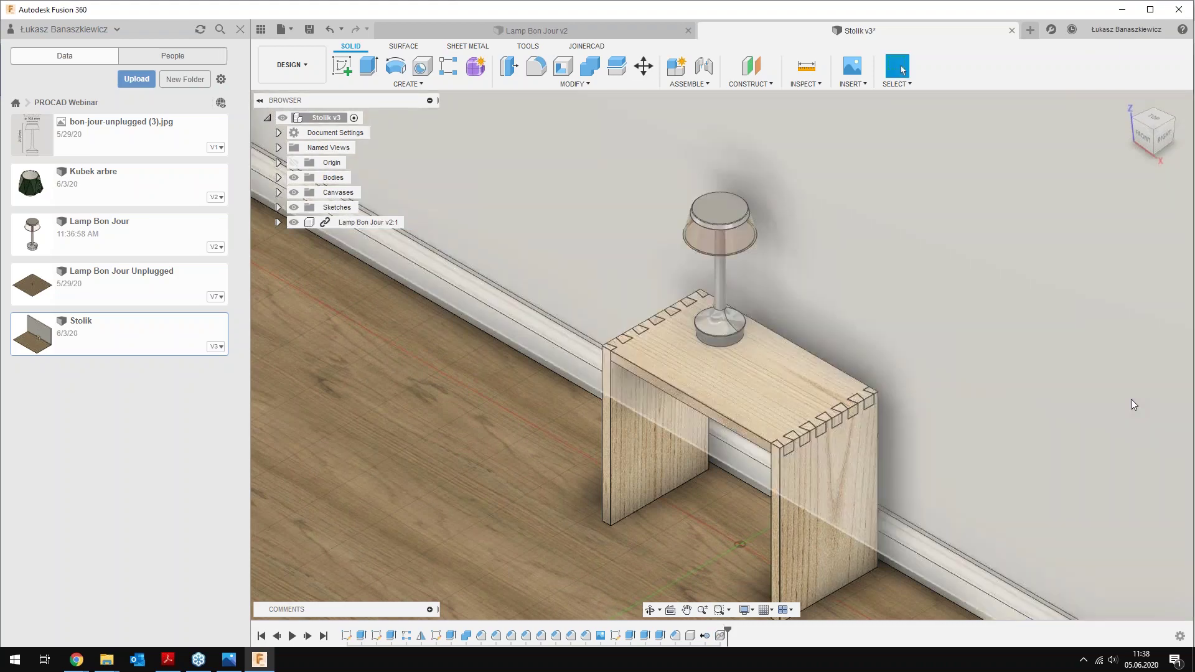
pyautogui.scroll(2, 695, 305)
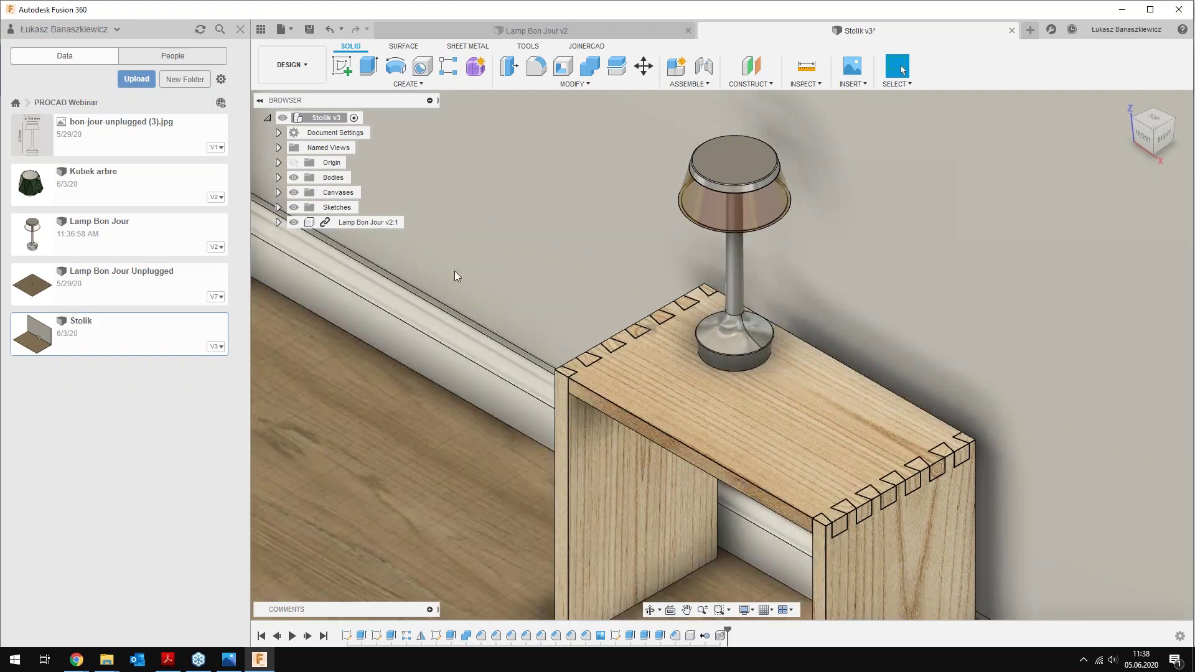
pyautogui.moveTo(367, 222)
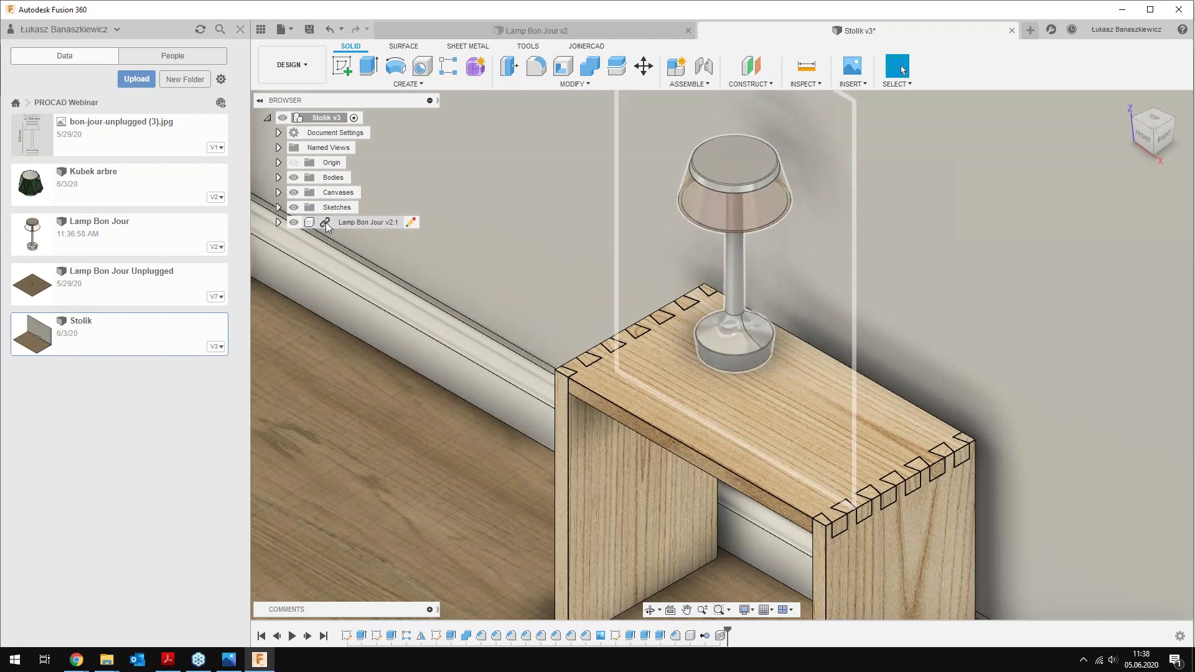
pyautogui.rightClick(326, 223)
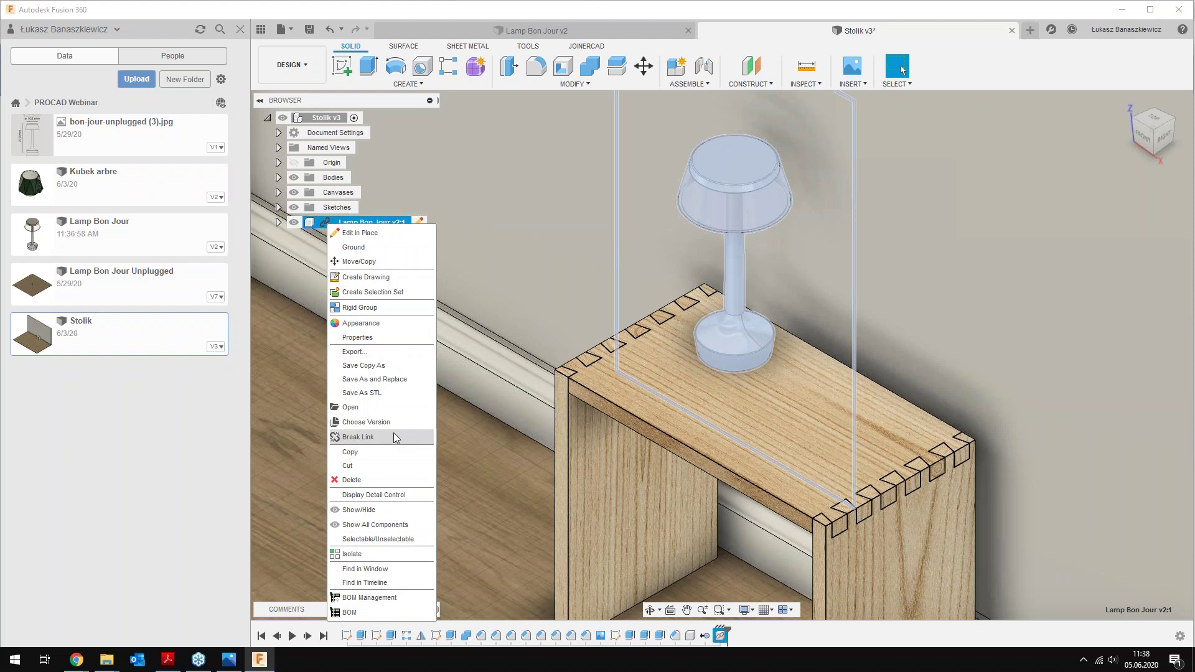
pyautogui.click(359, 442)
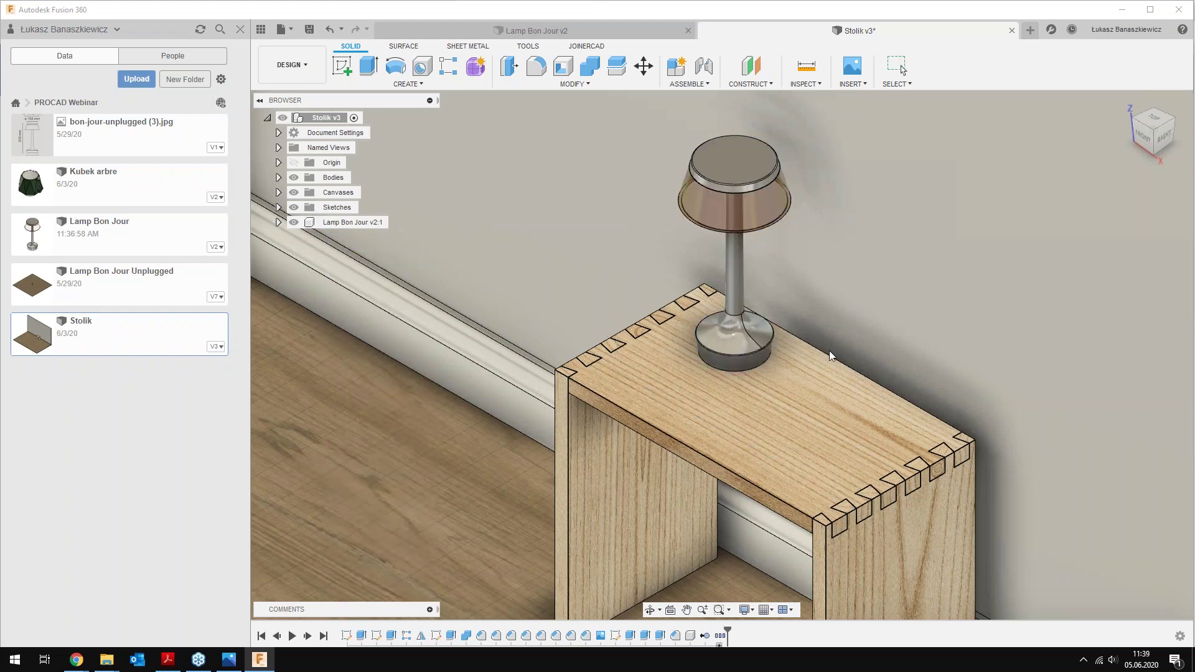
# Orbit to a front view of the table and lamp and hide the Data Panel
pyautogui.scroll(-1, 783, 267)
pyautogui.scroll(1, 685, 367)
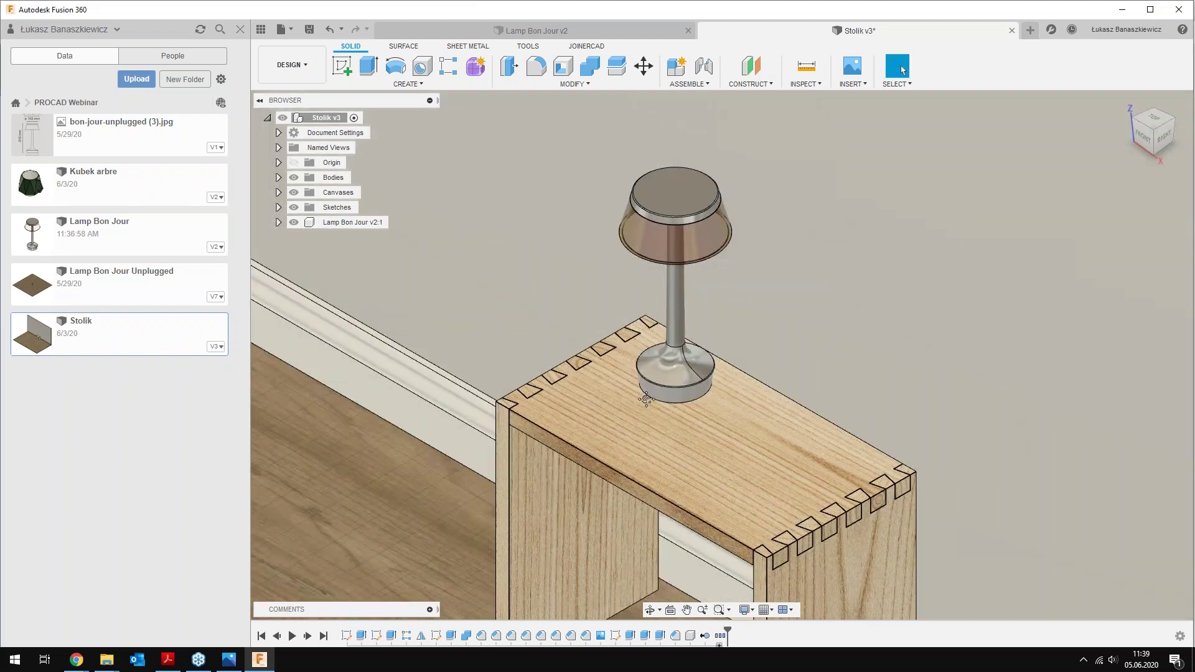
pyautogui.moveTo(652, 394)
pyautogui.keyDown('shift'); pyautogui.mouseDown(button='middle')
pyautogui.moveTo(693, 381)
pyautogui.moveTo(644, 354)
pyautogui.moveTo(480, 167)
pyautogui.mouseUp(button='middle'); pyautogui.keyUp('shift')
pyautogui.scroll(2, 644, 354)
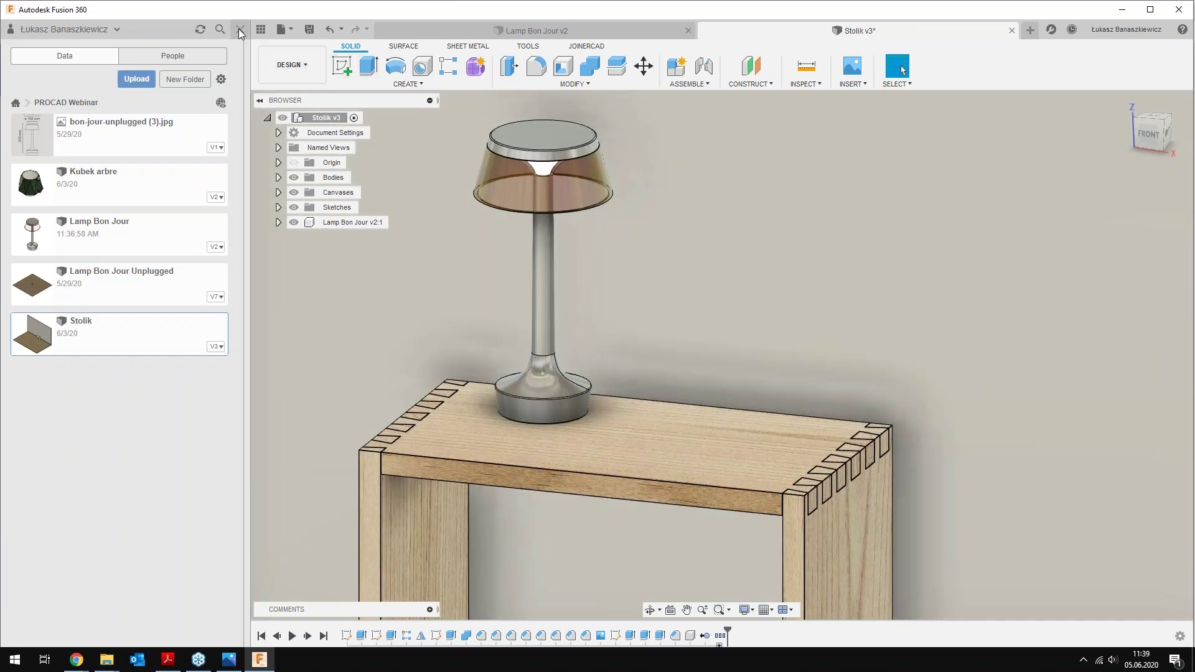
pyautogui.click(240, 31)
# Switch to the RENDER workspace and bring up Scene Settings
pyautogui.click(52, 66)
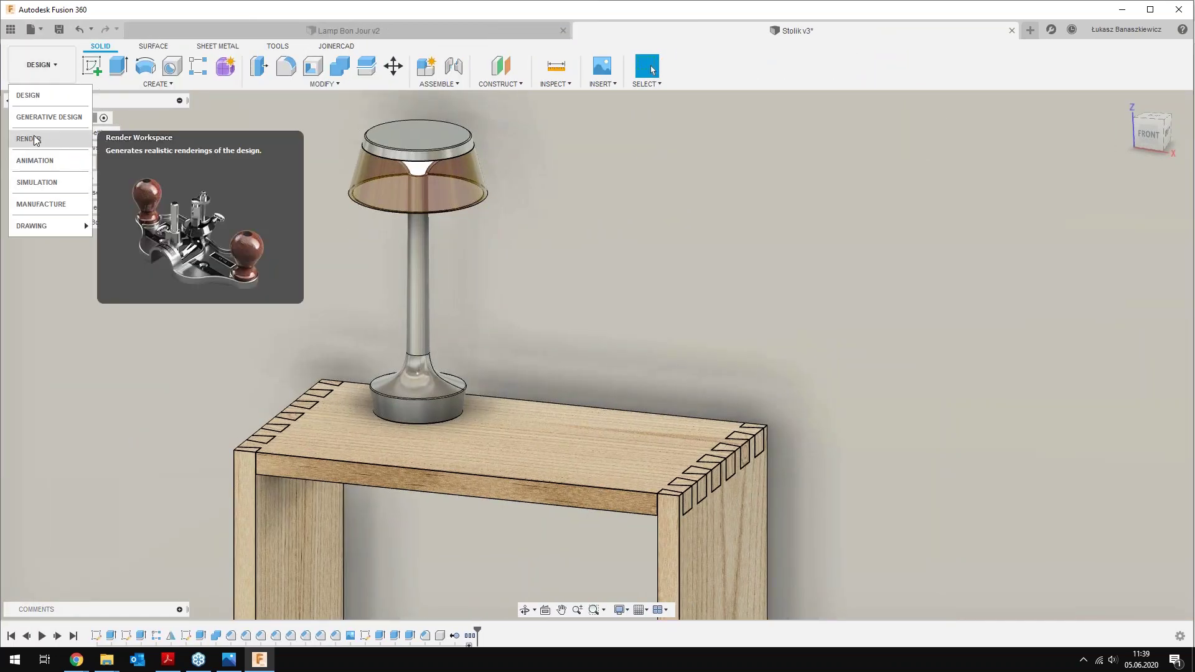
pyautogui.click(38, 139)
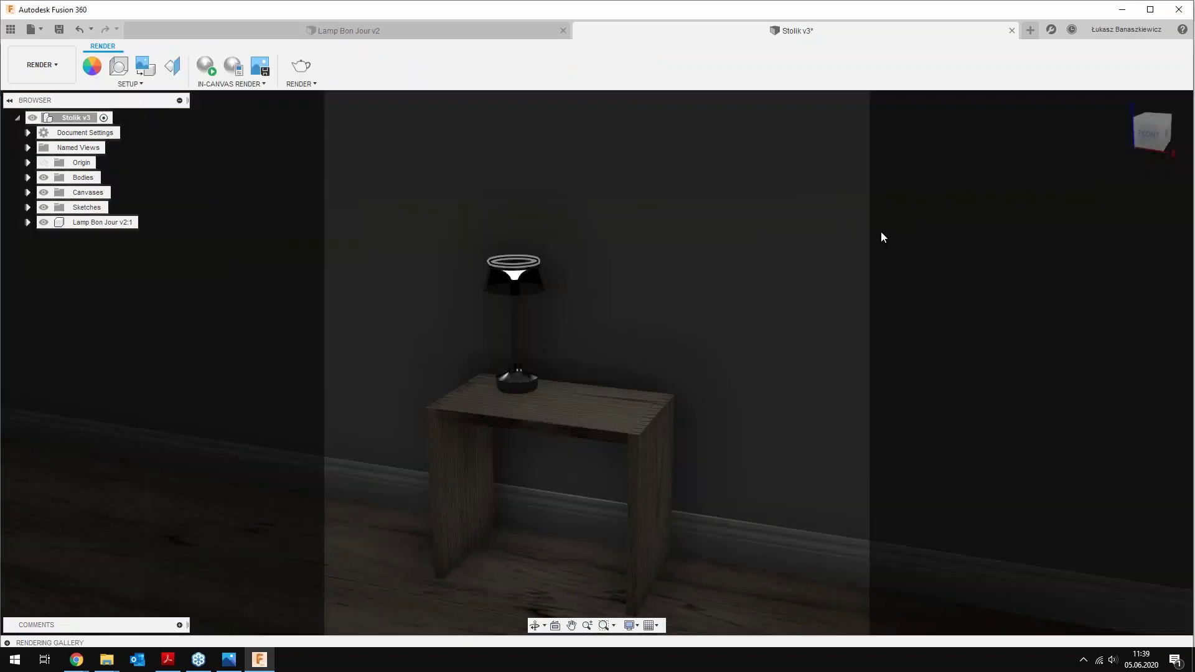
pyautogui.click(119, 69)
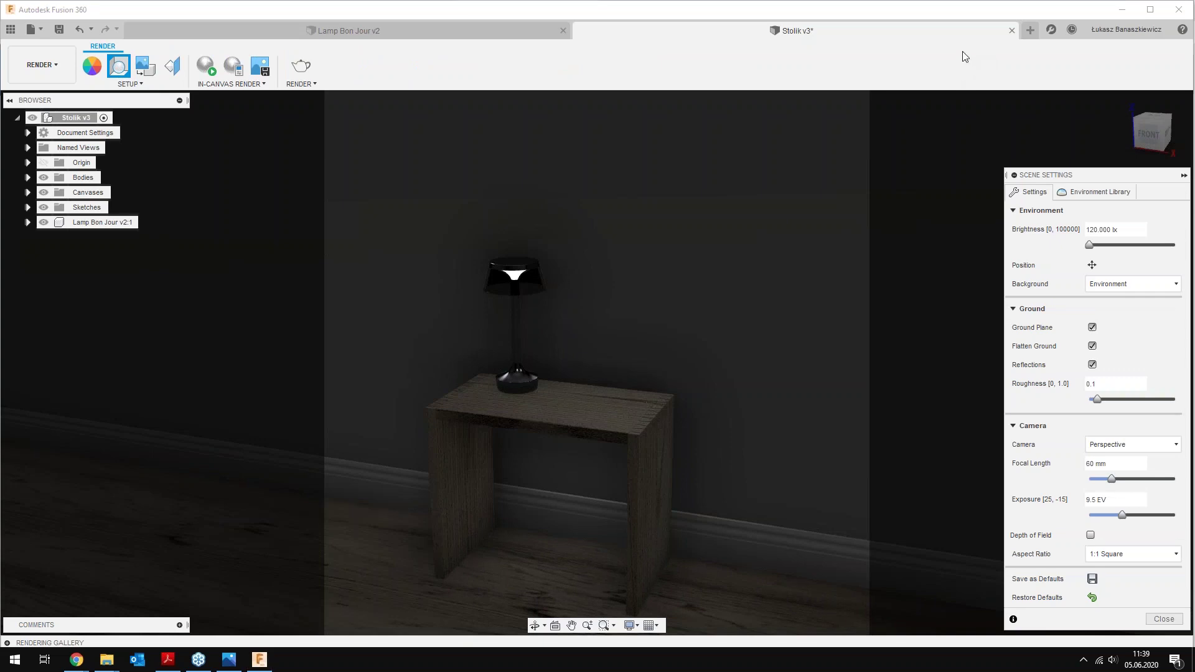
# Set the environment brightness to 1000 lx
pyautogui.click(1096, 231)
pyautogui.write('0')
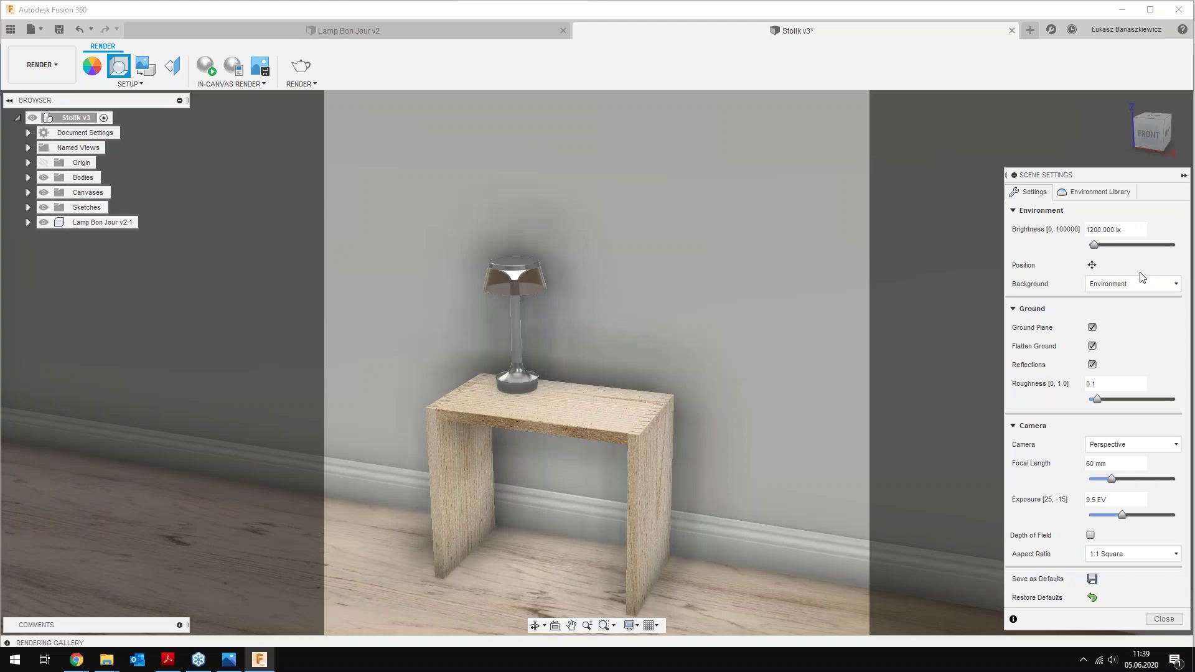
pyautogui.press('BackSpace')
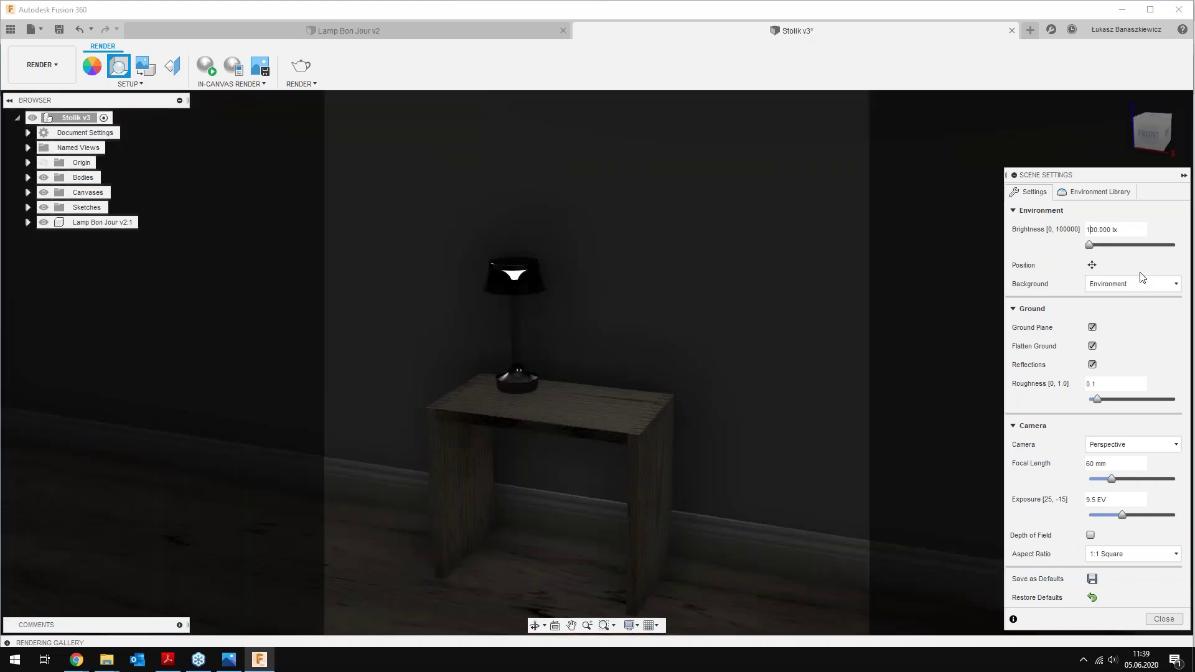
pyautogui.write('0')
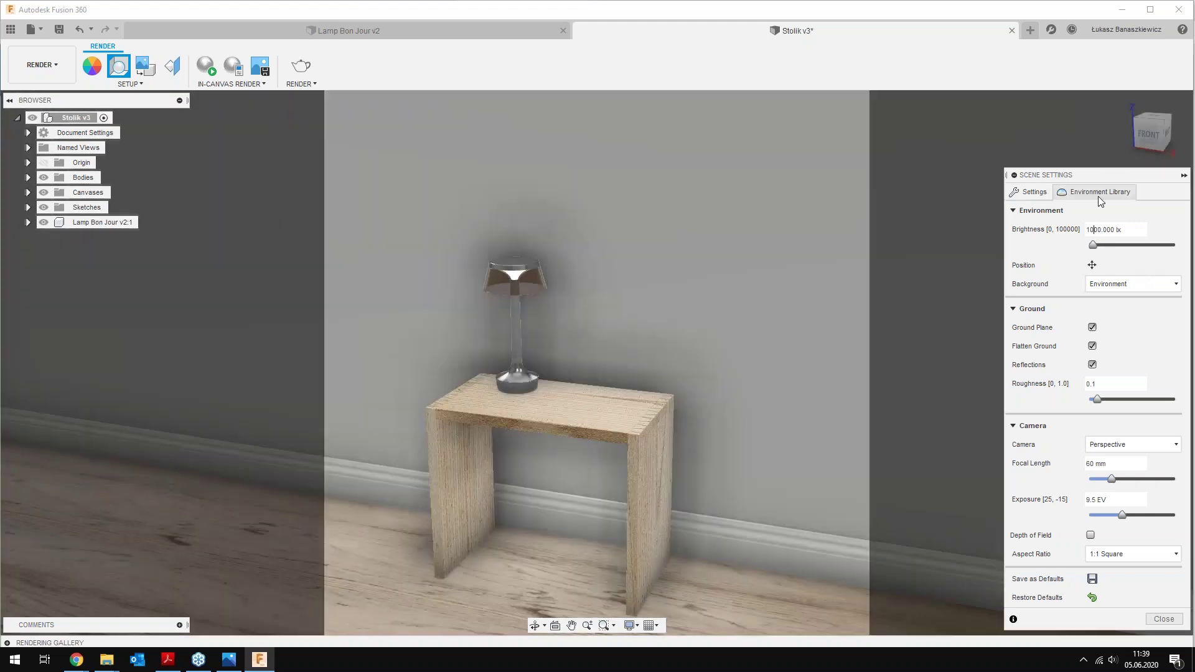
# Browse the Environment Library, then start an In-Canvas Render of the scene
pyautogui.click(1098, 193)
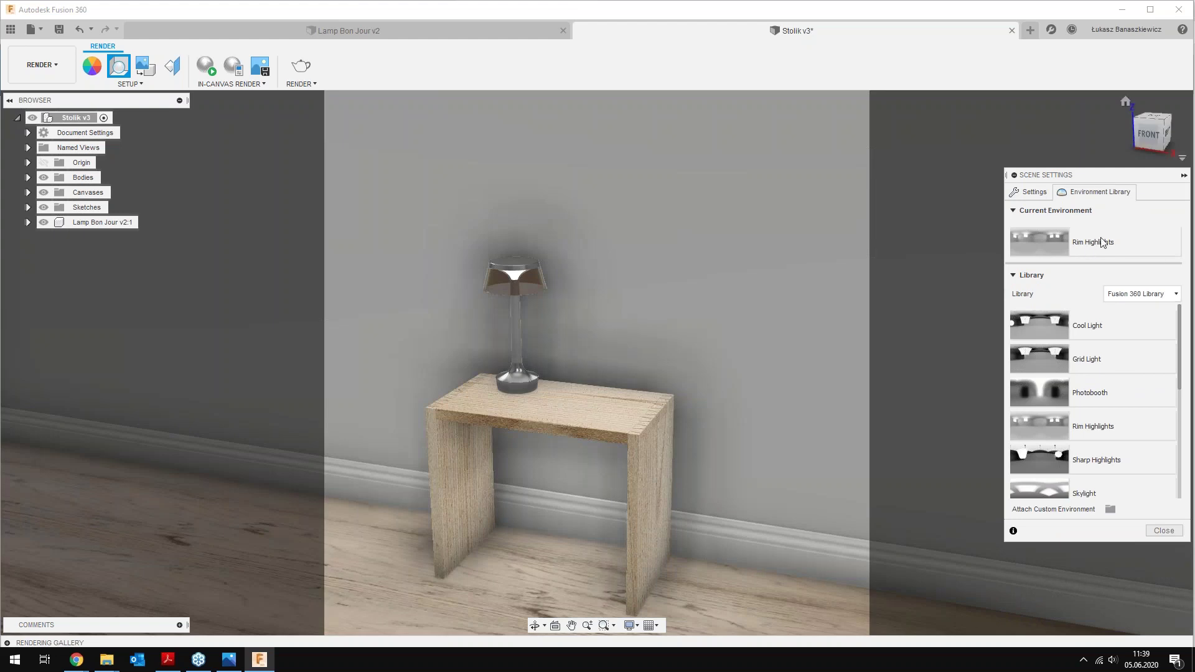
pyautogui.click(1035, 195)
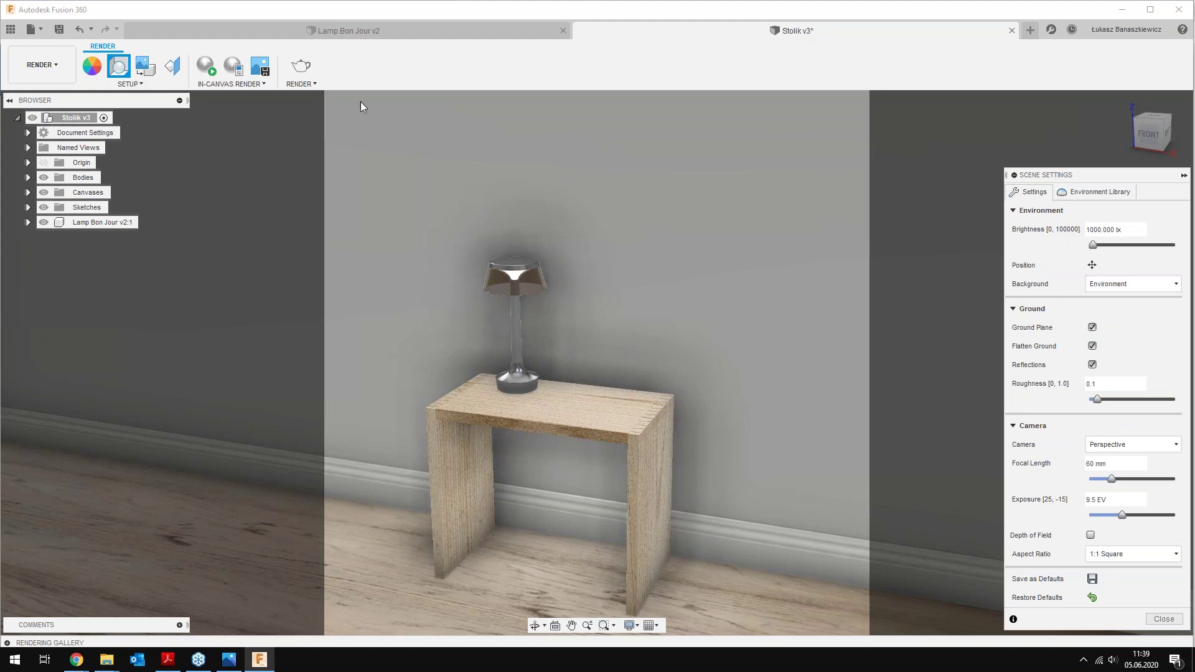
pyautogui.click(206, 65)
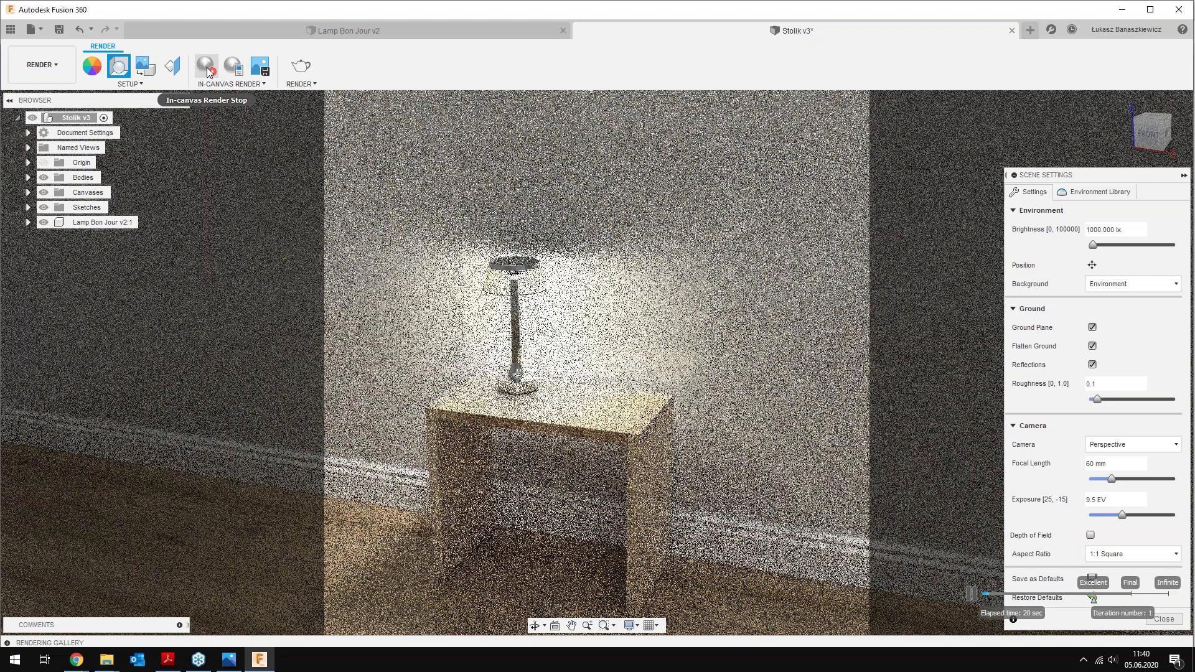
# Lower the environment brightness to 100 lx, close Scene Settings and bring up Appearance
pyautogui.click(1097, 230)
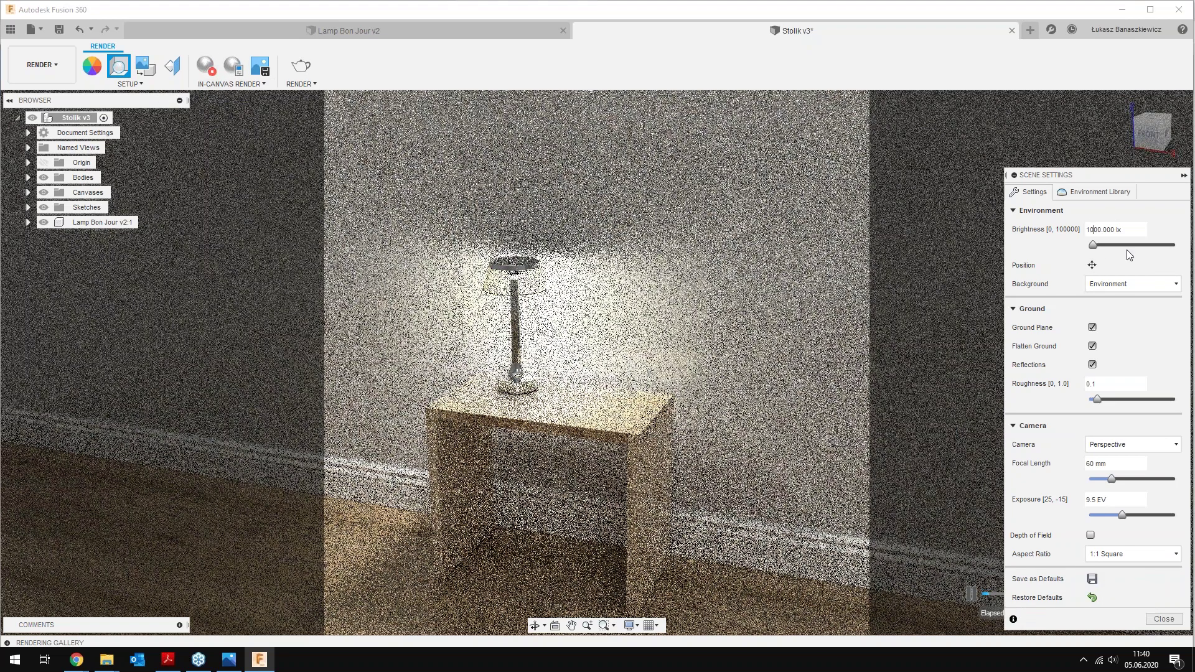
pyautogui.press('BackSpace')
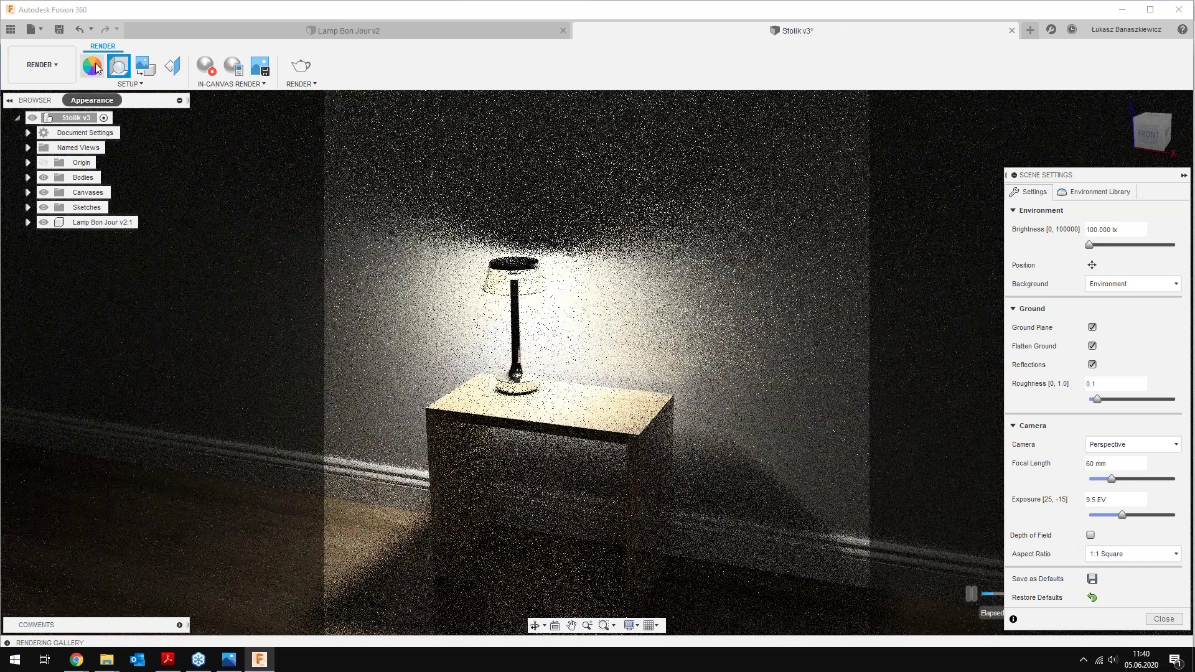
pyautogui.click(1164, 618)
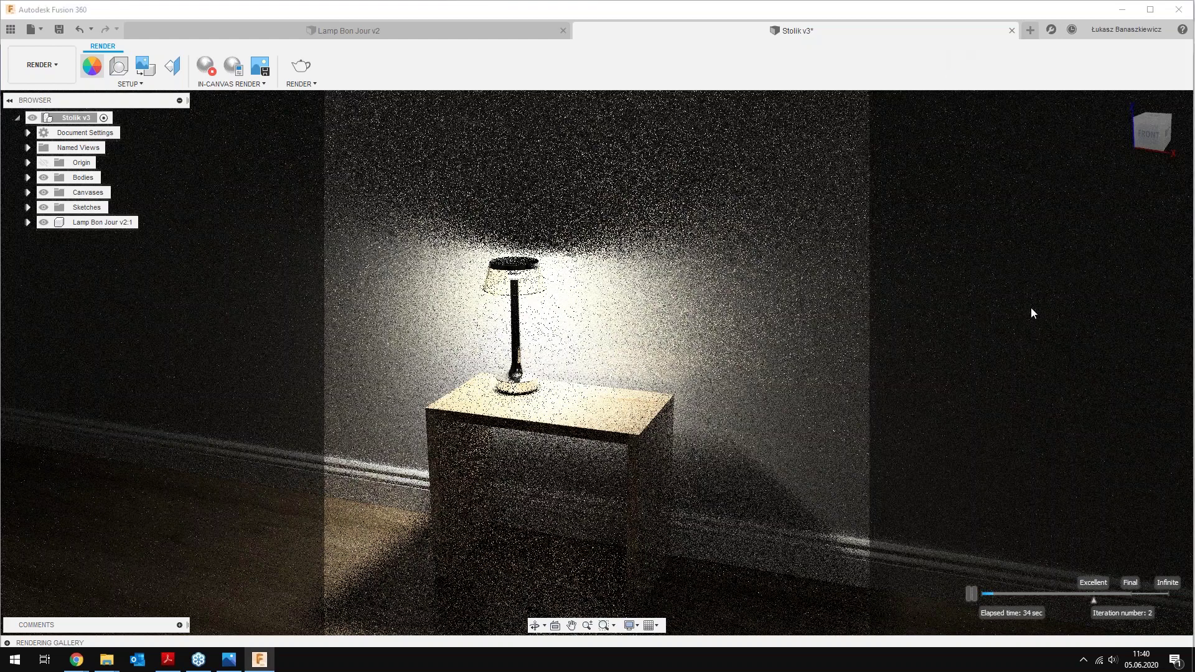
pyautogui.press('a')
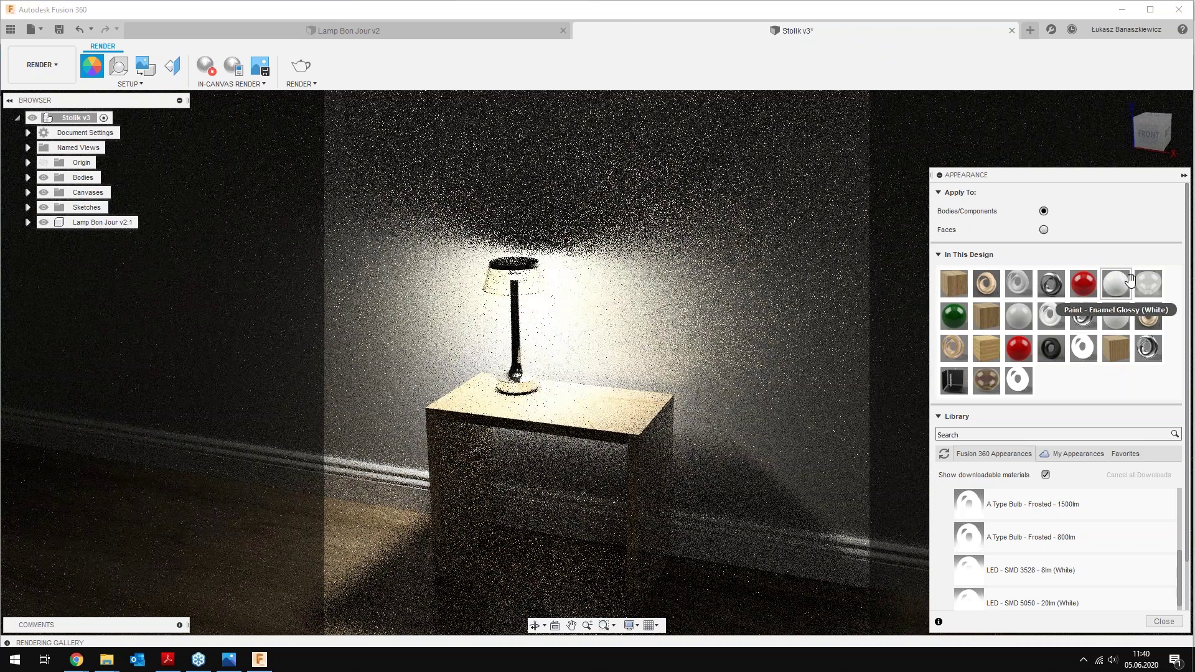
# Give LED - SMD 3528 - 8lm (Warm) a paler yellow colour and 13000 cd/m² luminance
pyautogui.doubleClick(1083, 349)
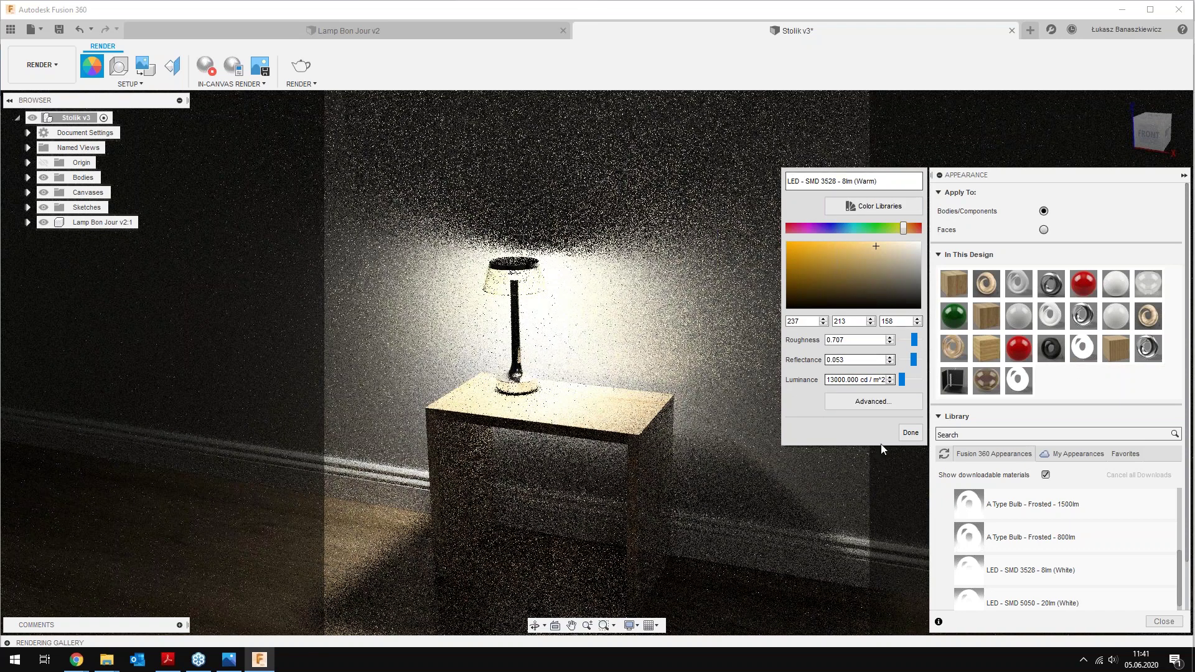
pyautogui.click(911, 433)
pyautogui.doubleClick(1018, 379)
pyautogui.write('0')
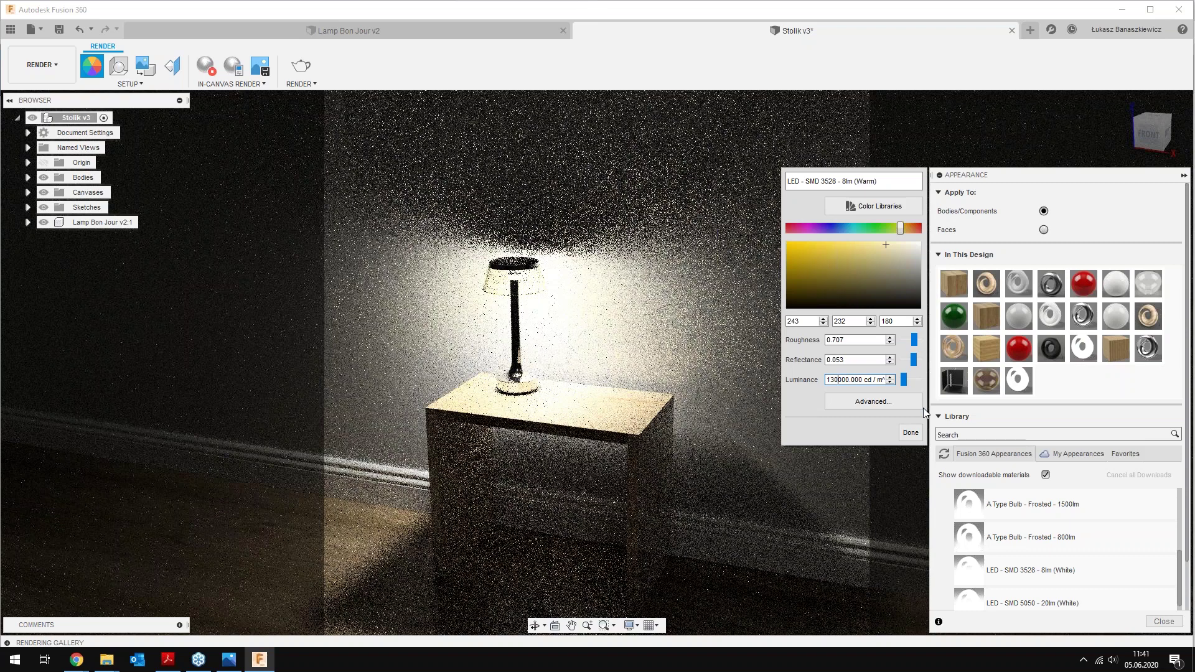
pyautogui.press('BackSpace')
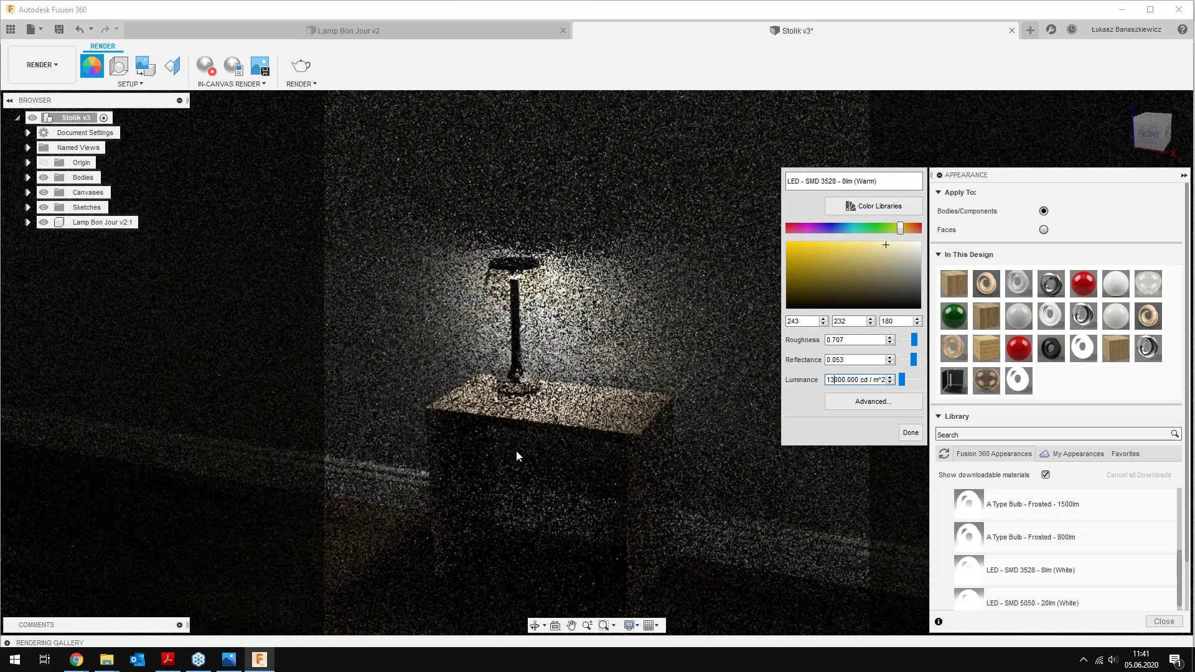
pyautogui.click(909, 434)
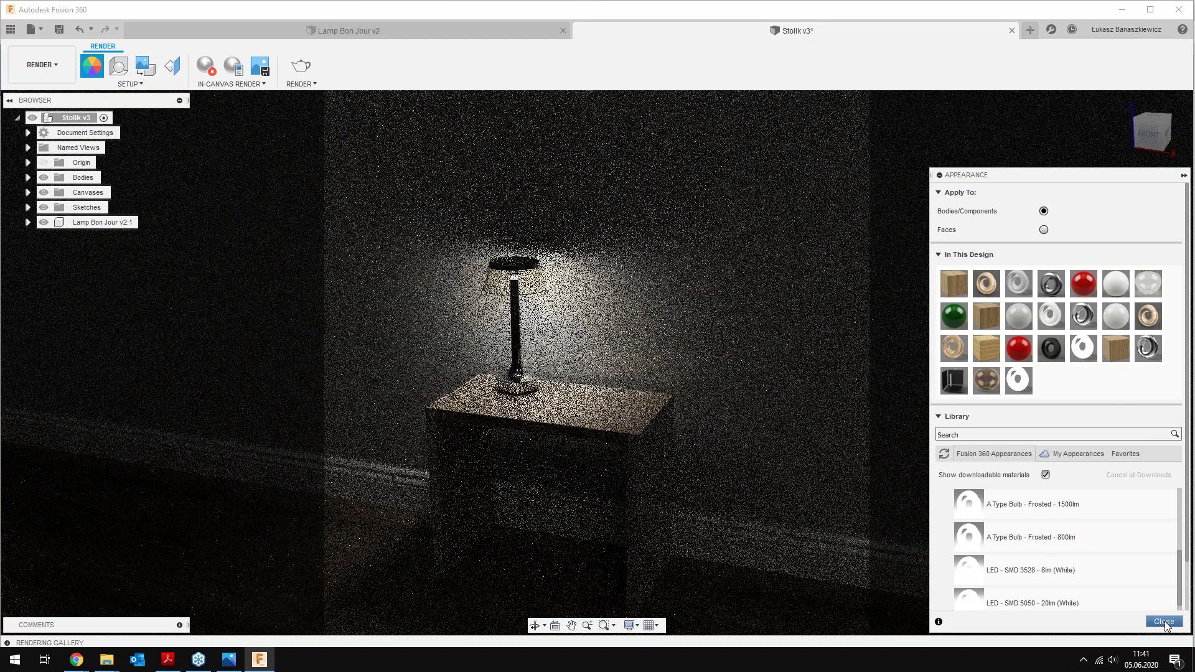
pyautogui.click(1165, 623)
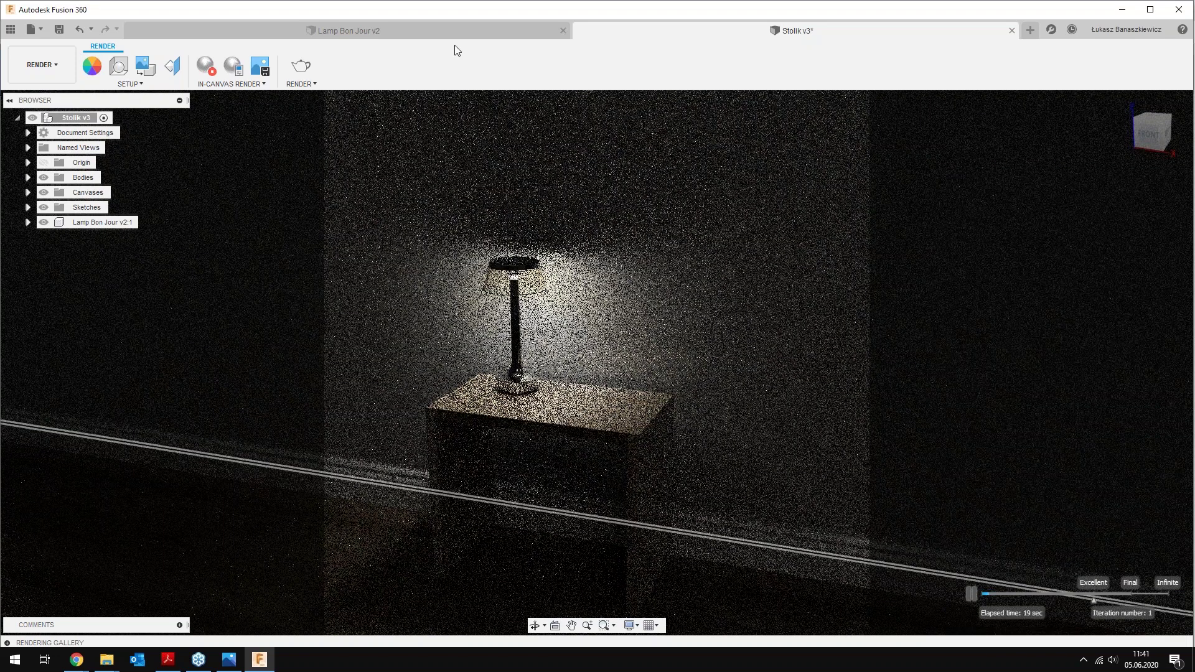
# Stop the in-canvas render and restore the environment brightness to 1000 lx
pyautogui.click(210, 73)
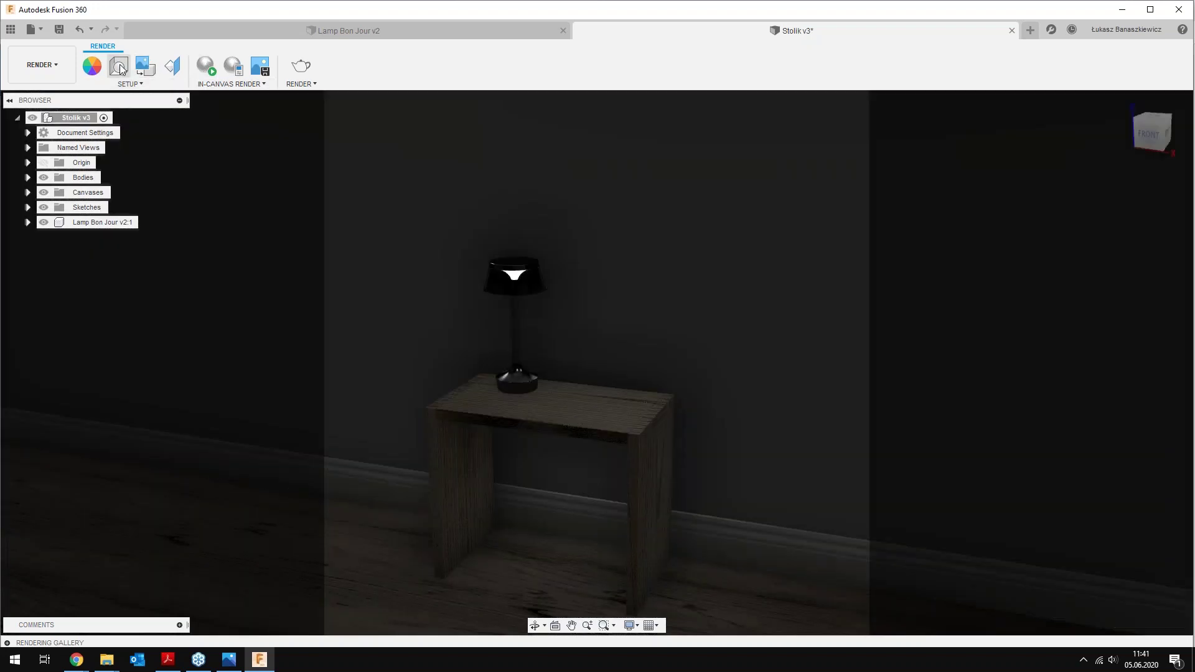
pyautogui.click(119, 67)
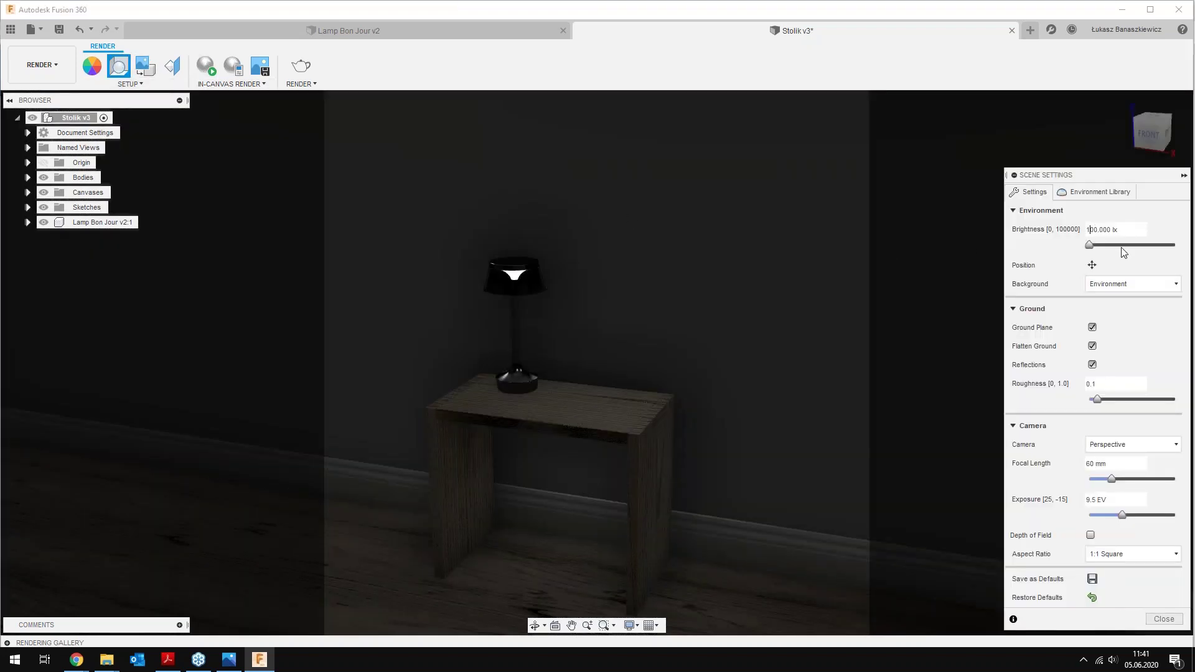
pyautogui.write('0')
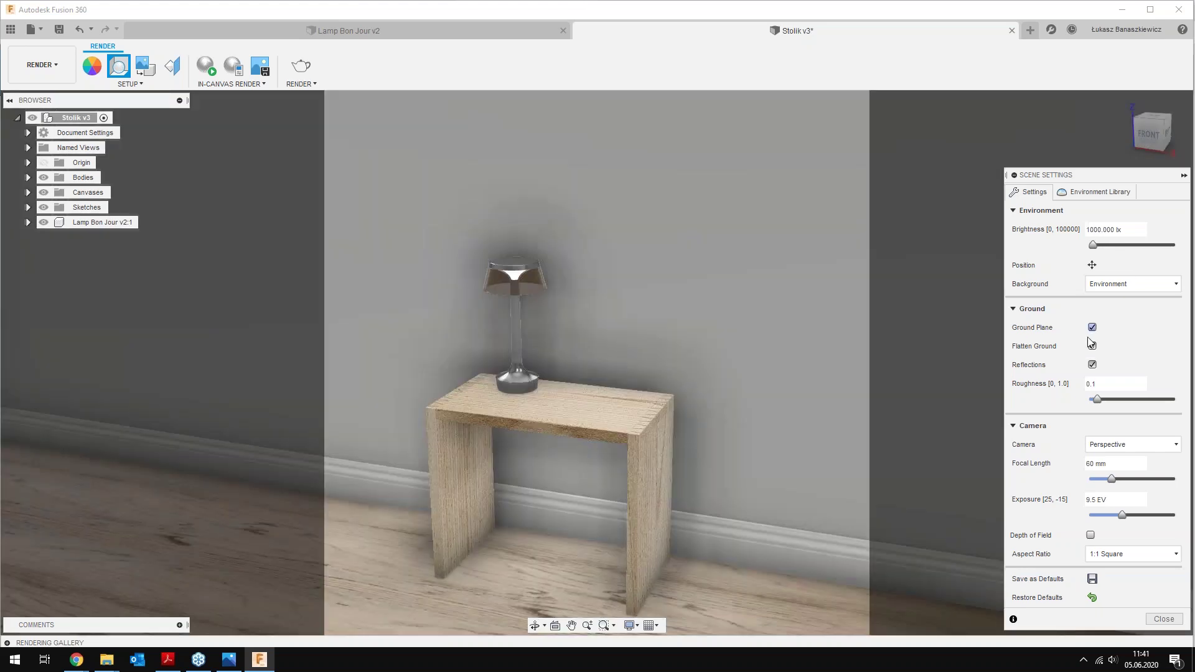
pyautogui.click(1176, 620)
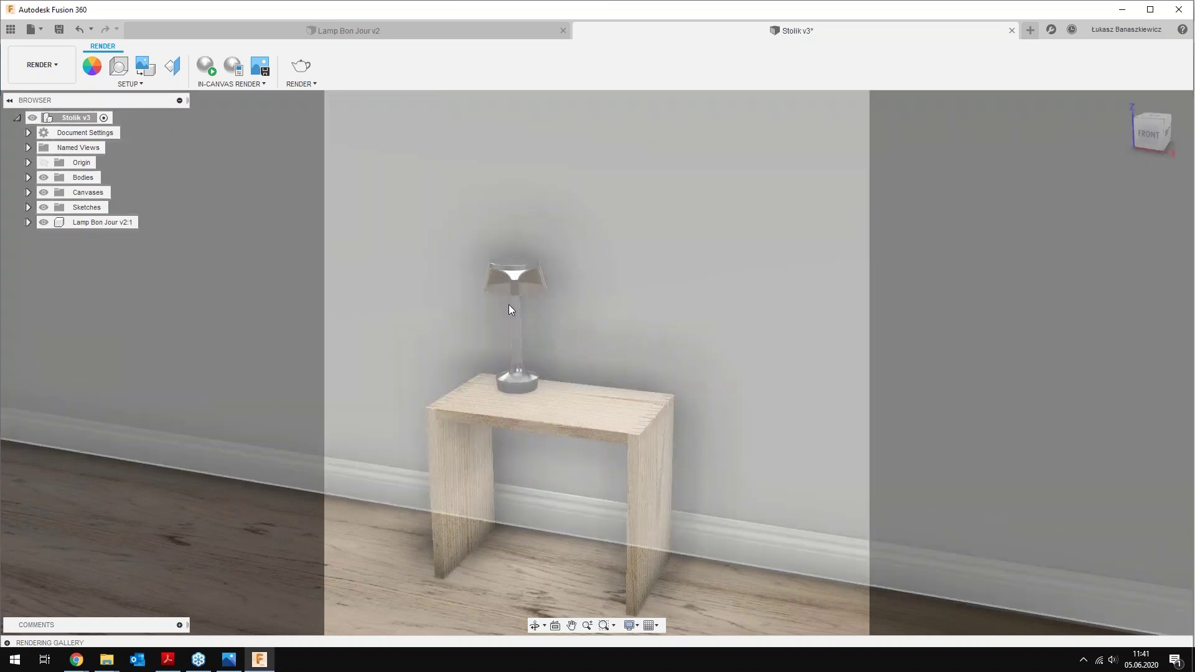
pyautogui.scroll(2, 522, 356)
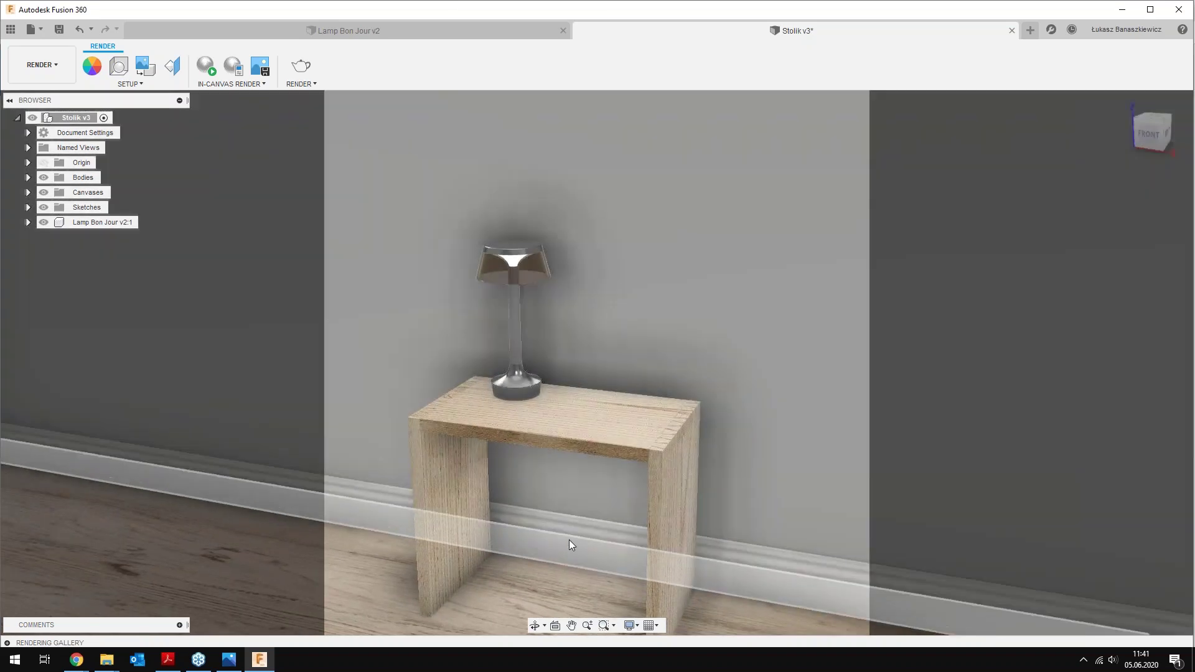
pyautogui.moveTo(578, 532); pyautogui.dragTo(622, 369, button='middle')
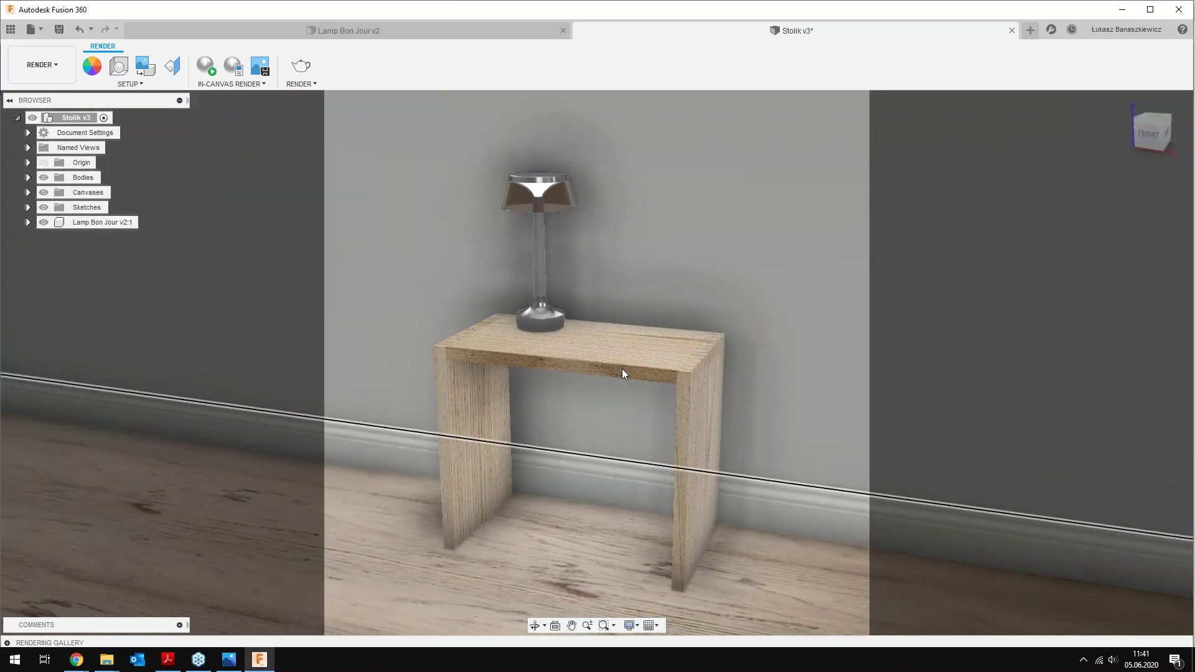
# Insert the Kubek arbre mug design from the Data Panel into the scene
pyautogui.click(10, 31)
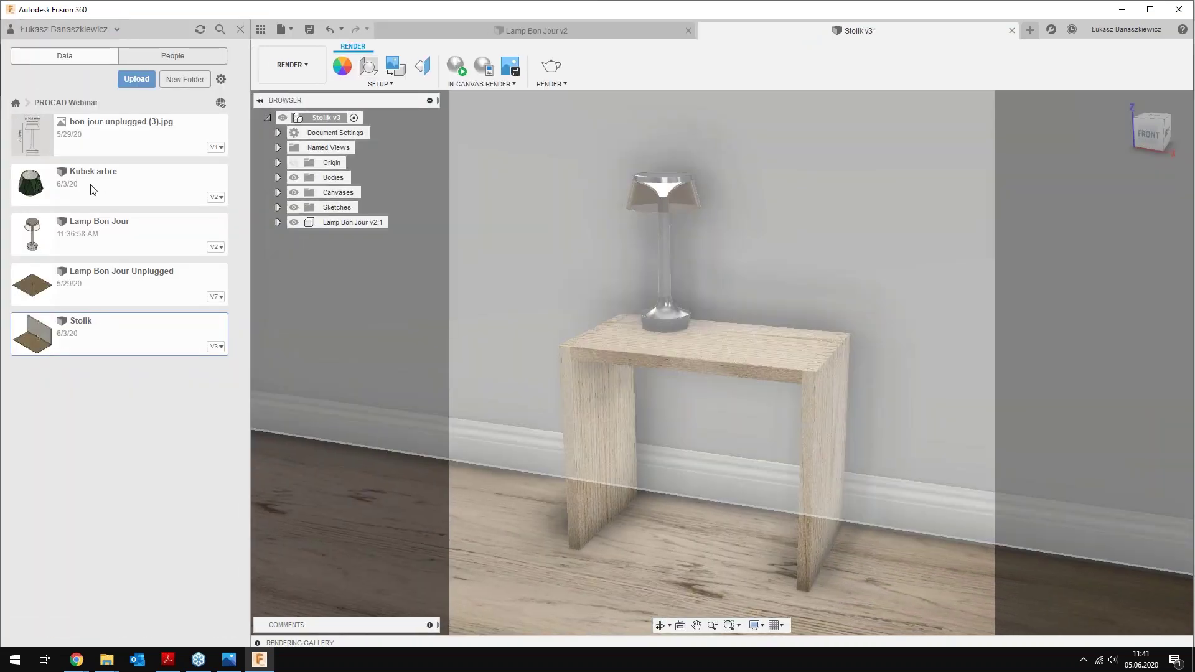
pyautogui.moveTo(101, 191); pyautogui.dragTo(394, 334)
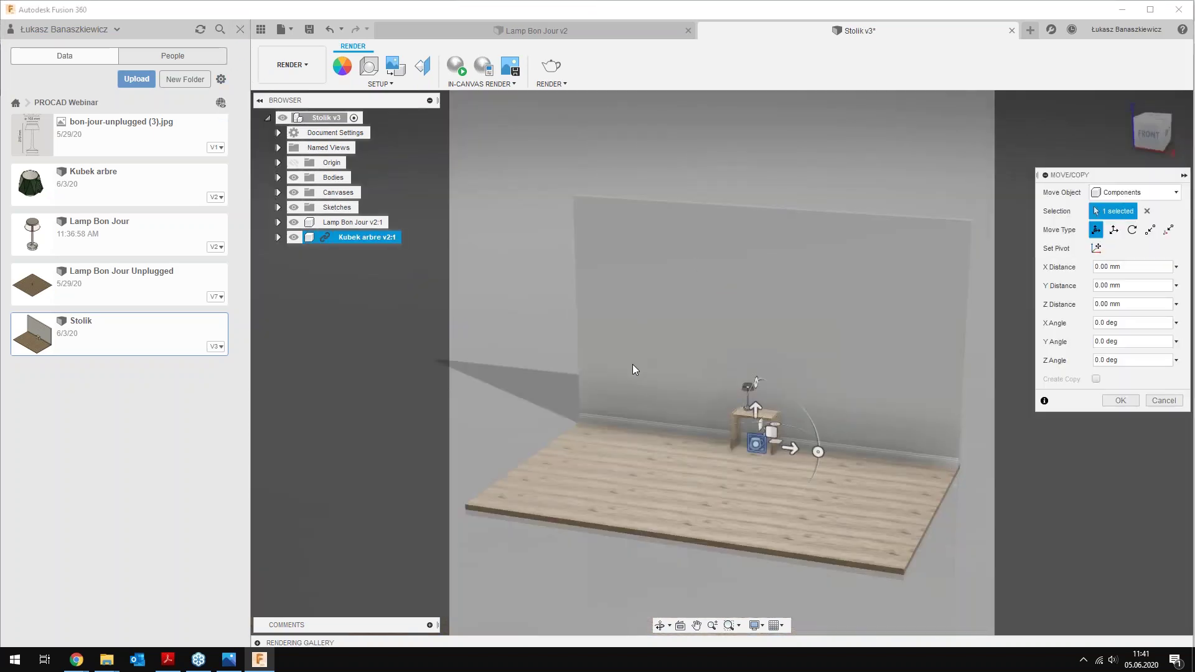
pyautogui.moveTo(635, 368); pyautogui.dragTo(532, 377, button='middle')
pyautogui.scroll(2, 672, 464)
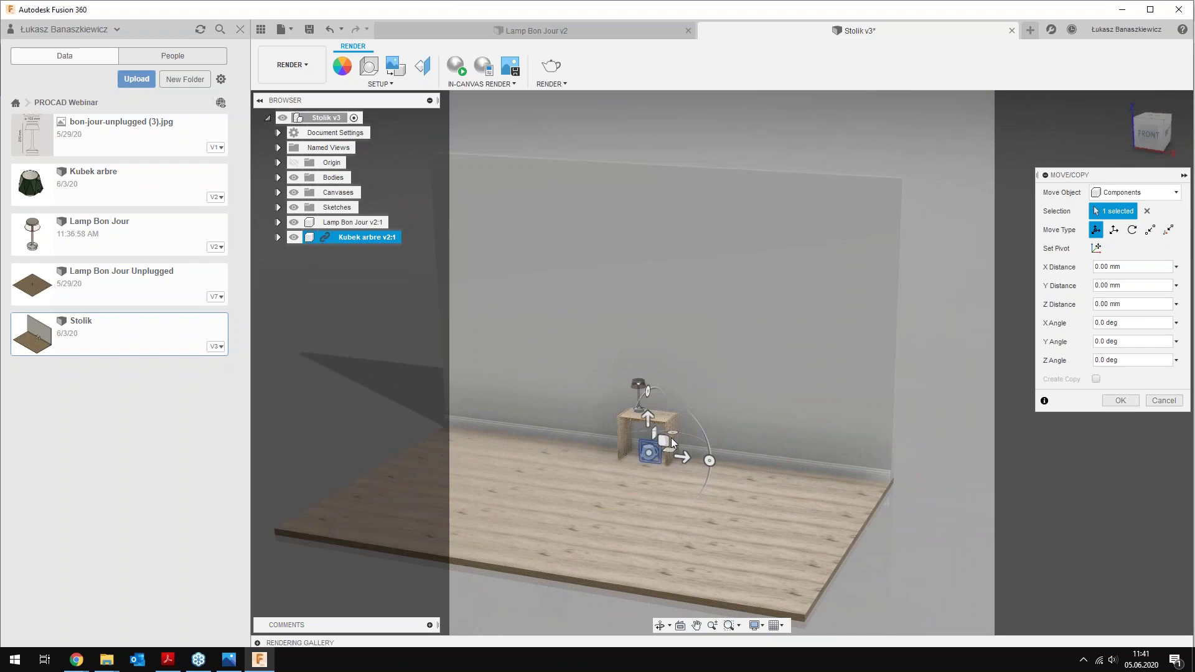
# Hide the Data Panel, view the scene from the front and return to DESIGN
pyautogui.click(240, 29)
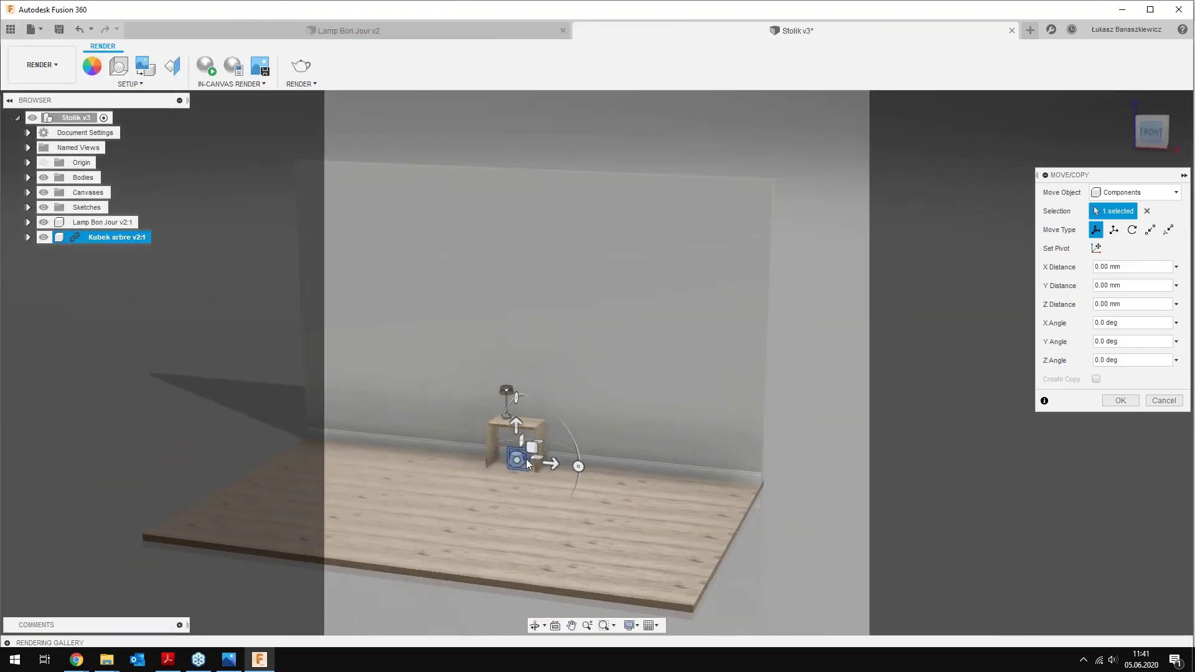
pyautogui.click(1148, 134)
pyautogui.scroll(3, 486, 504)
pyautogui.scroll(3, 487, 506)
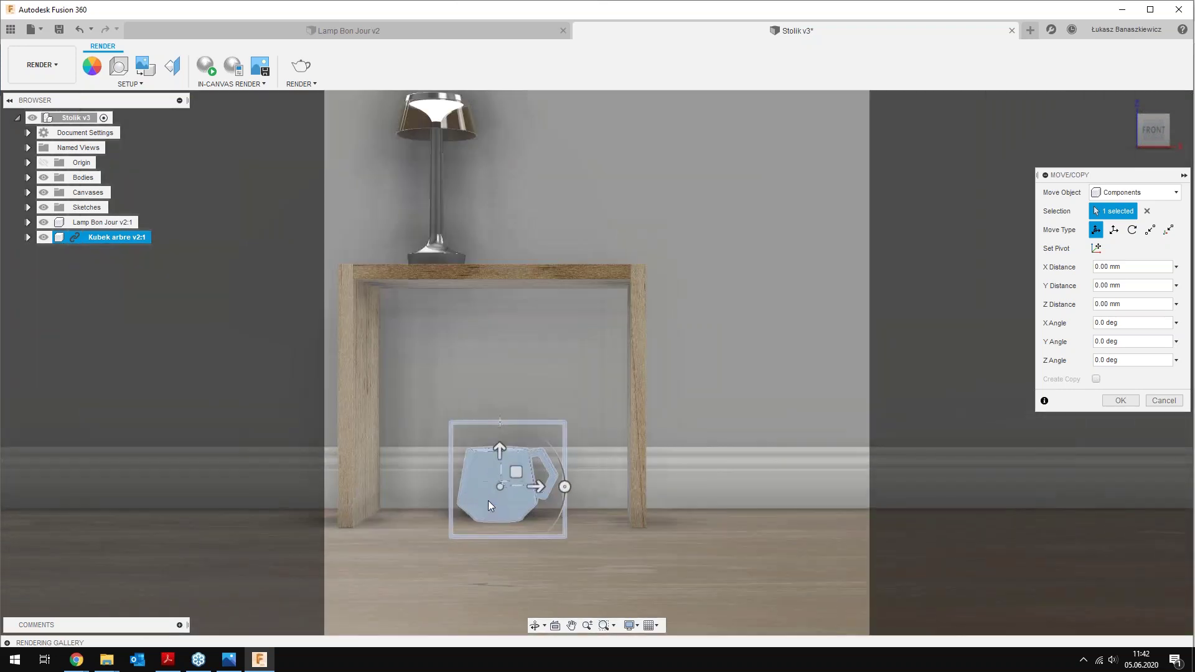
pyautogui.click(41, 66)
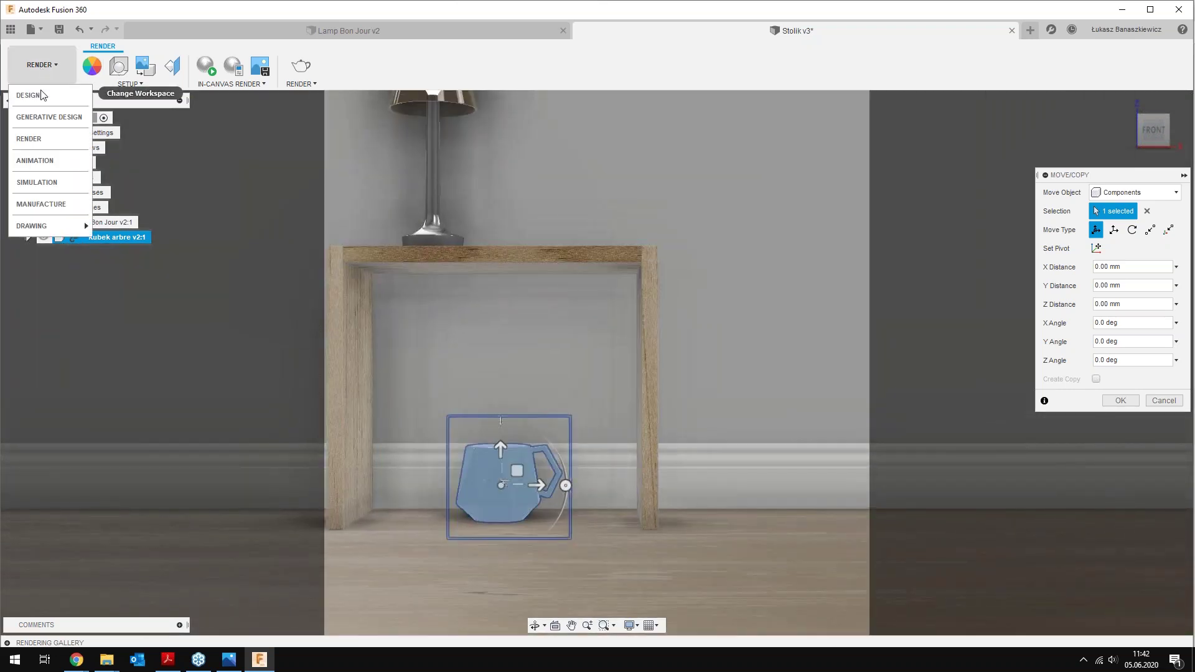
pyautogui.click(41, 95)
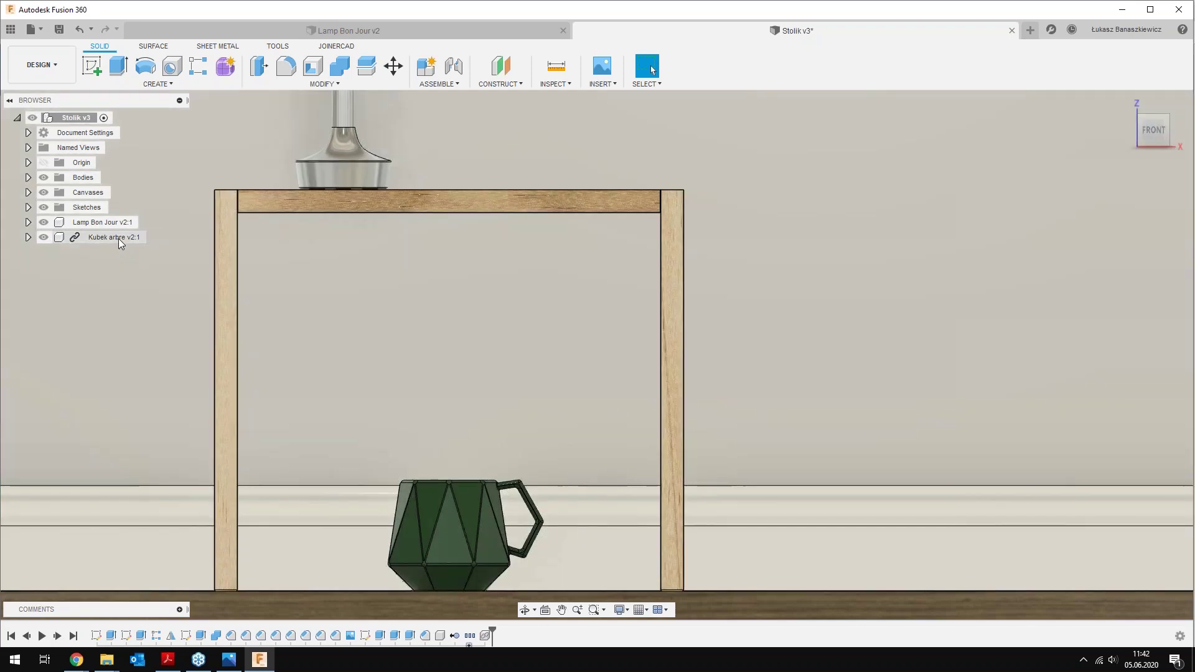
# Select Kubek arbre v2:1 and lift it 380 mm in Z onto the tabletop
pyautogui.click(116, 238)
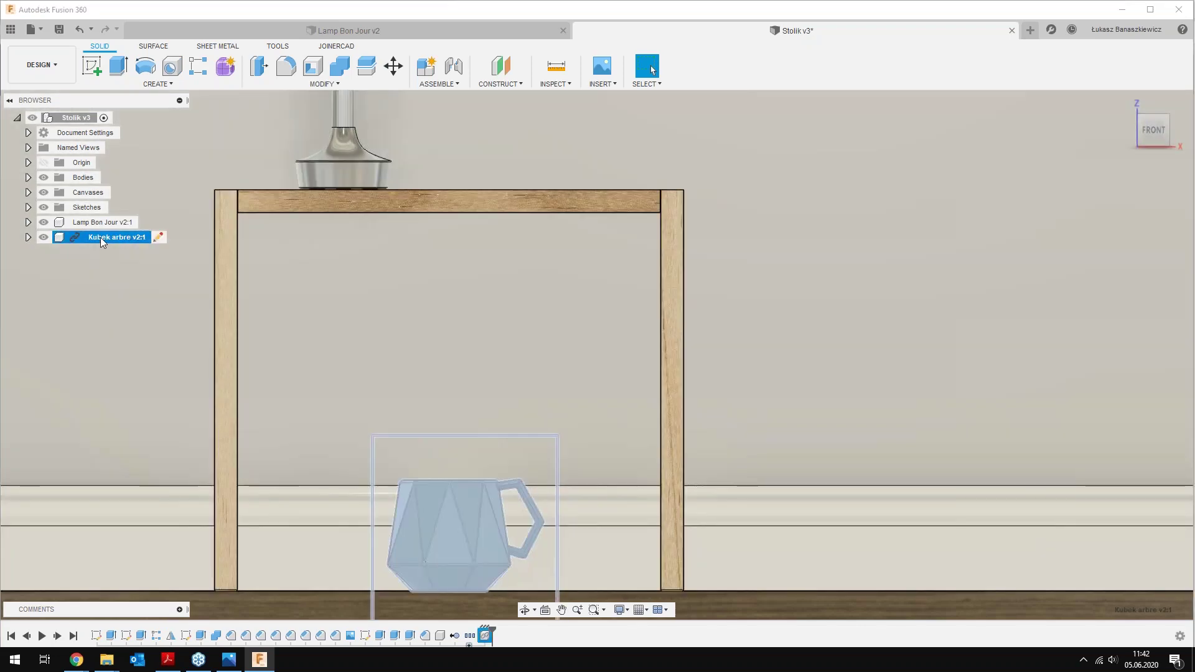
pyautogui.rightClick(100, 237)
pyautogui.press('Escape')
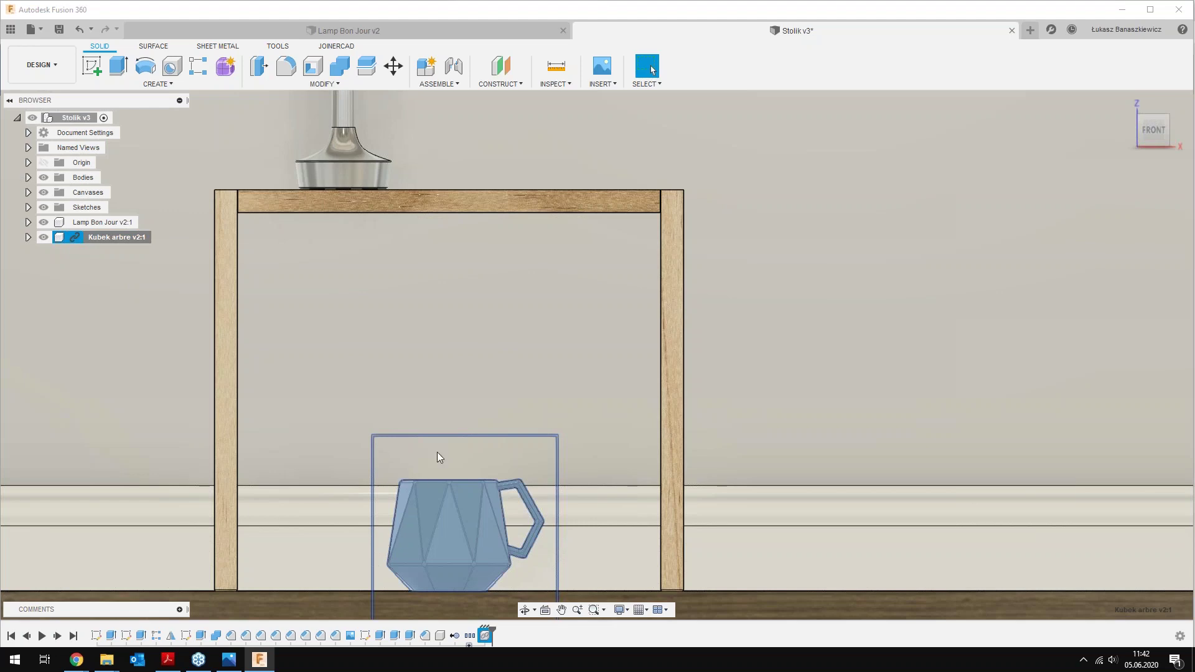
pyautogui.press('m')
pyautogui.moveTo(455, 489); pyautogui.dragTo(455, 106)
pyautogui.scroll(3, 448, 149)
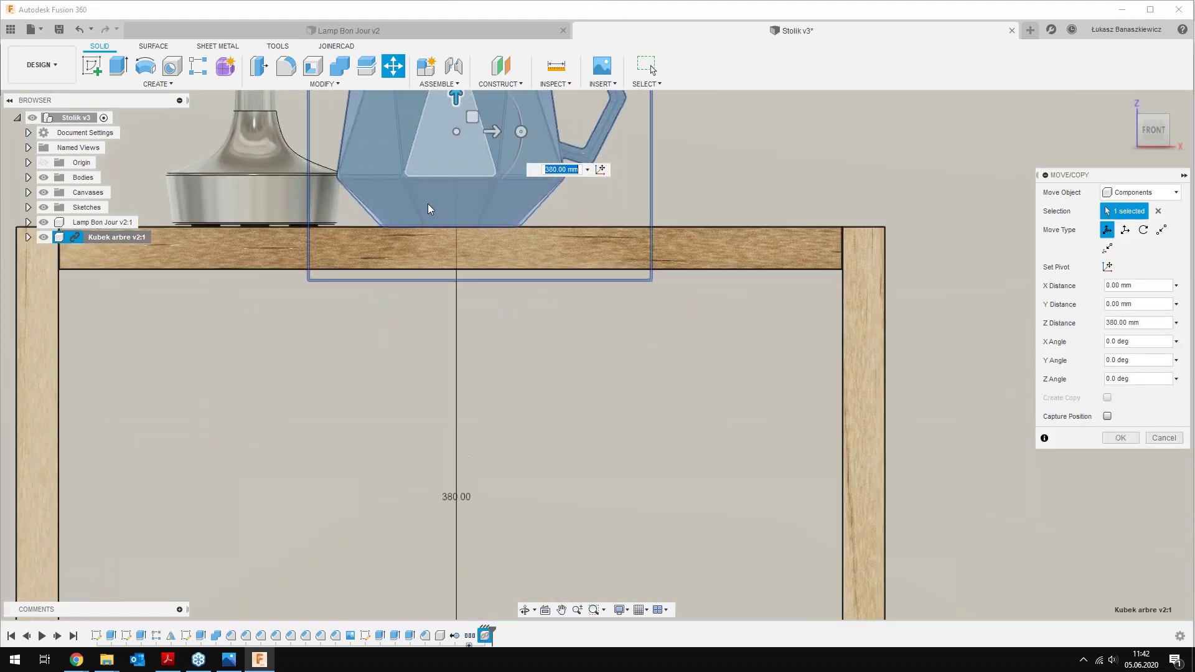
pyautogui.scroll(2, 376, 264)
pyautogui.scroll(2, 349, 262)
pyautogui.scroll(2, 349, 261)
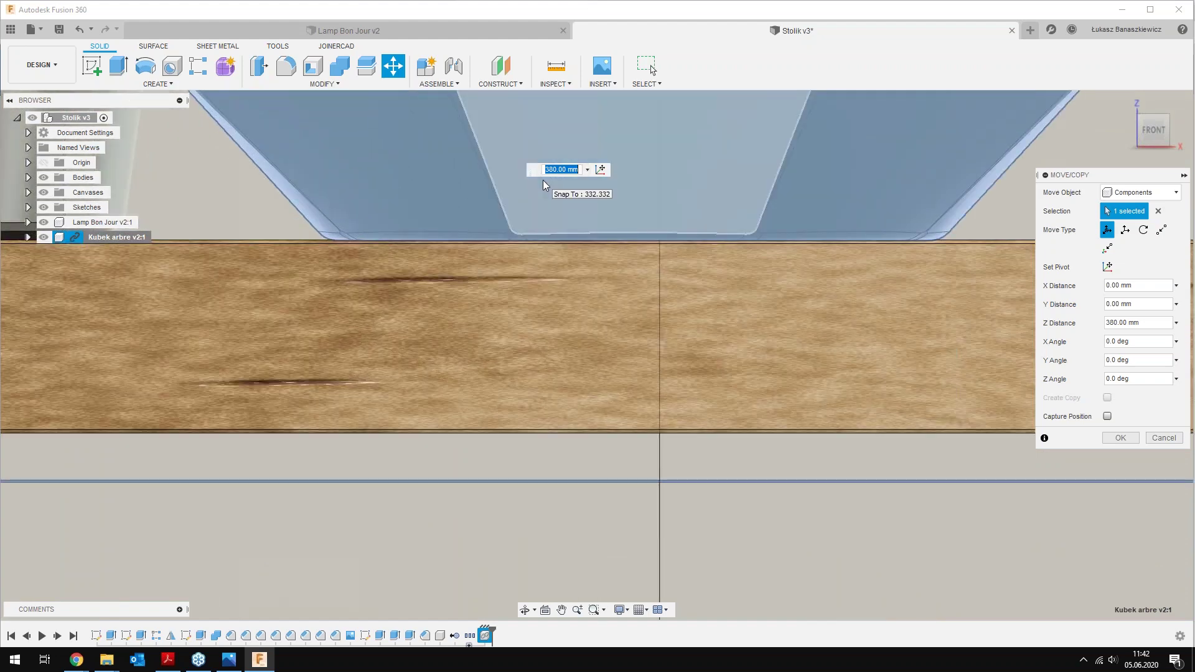
pyautogui.scroll(-2, 542, 339)
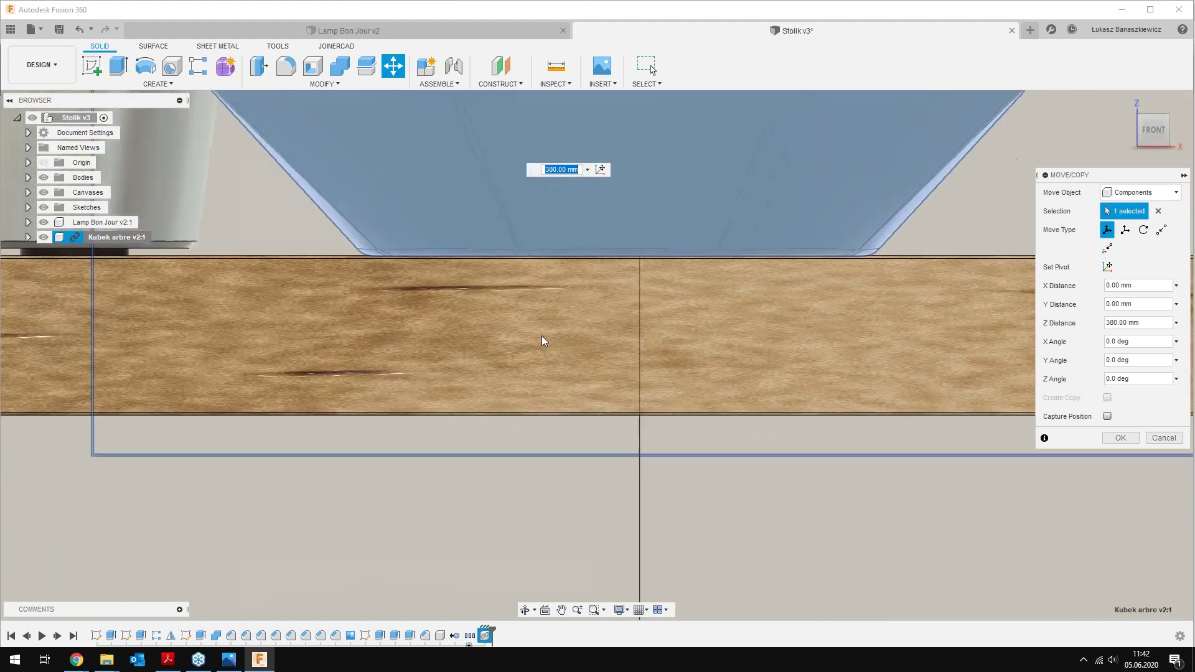
pyautogui.scroll(-2, 448, 419)
pyautogui.scroll(-2, 448, 419)
pyautogui.scroll(-2, 448, 419)
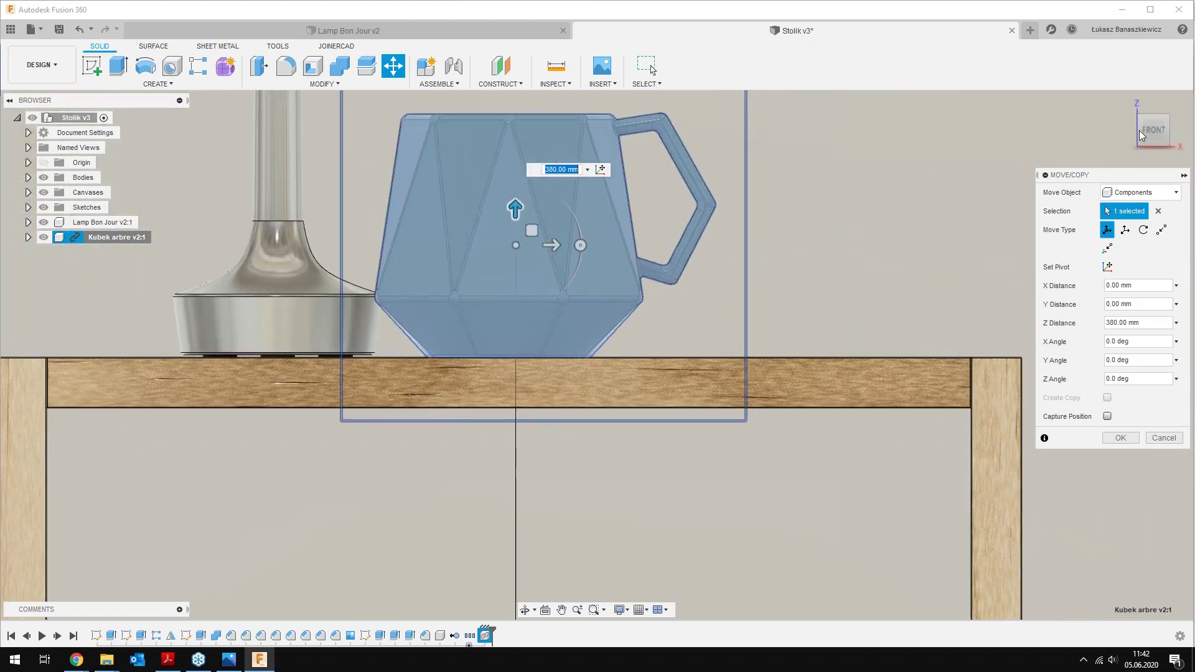
# In top view, rotate the mug slightly and shift it 10 mm beside the lamp
pyautogui.moveTo(1153, 130)
pyautogui.click(1153, 107)
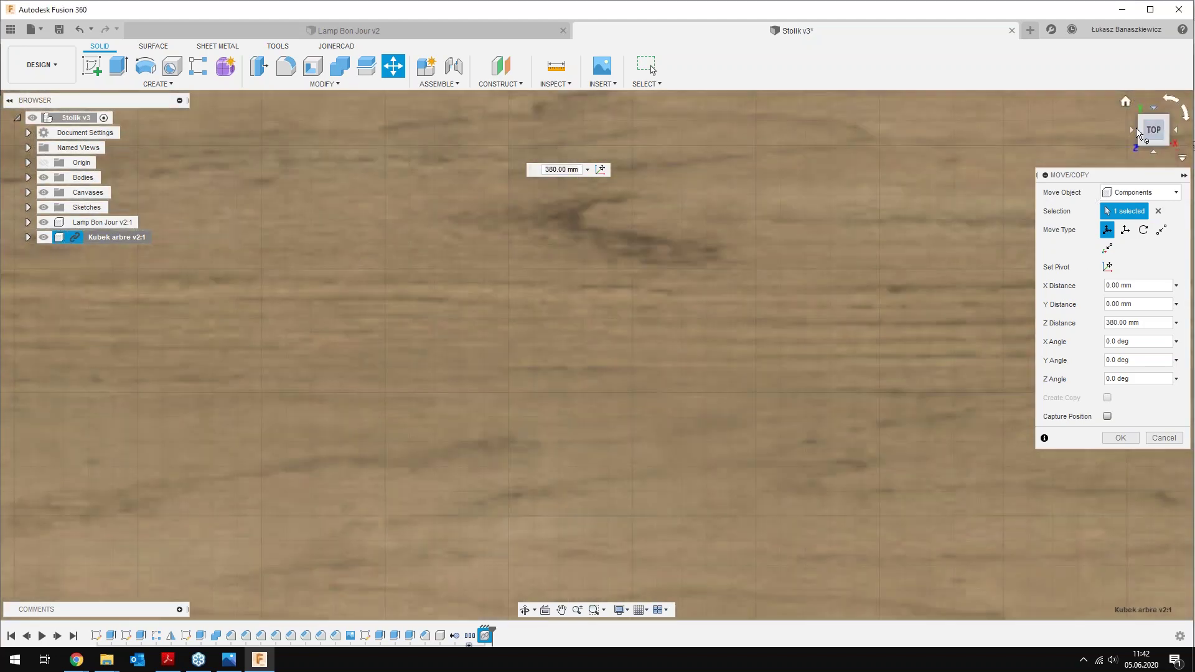
pyautogui.scroll(-5, 489, 421)
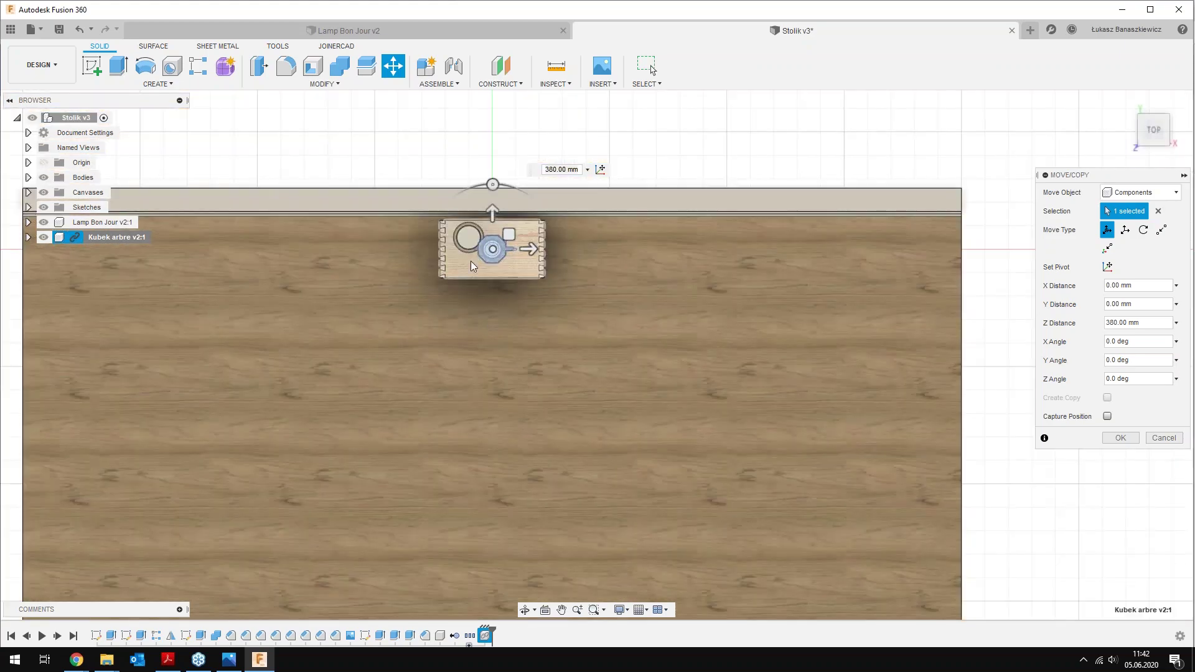
pyautogui.scroll(2, 510, 242)
pyautogui.scroll(3, 510, 241)
pyautogui.scroll(2, 510, 241)
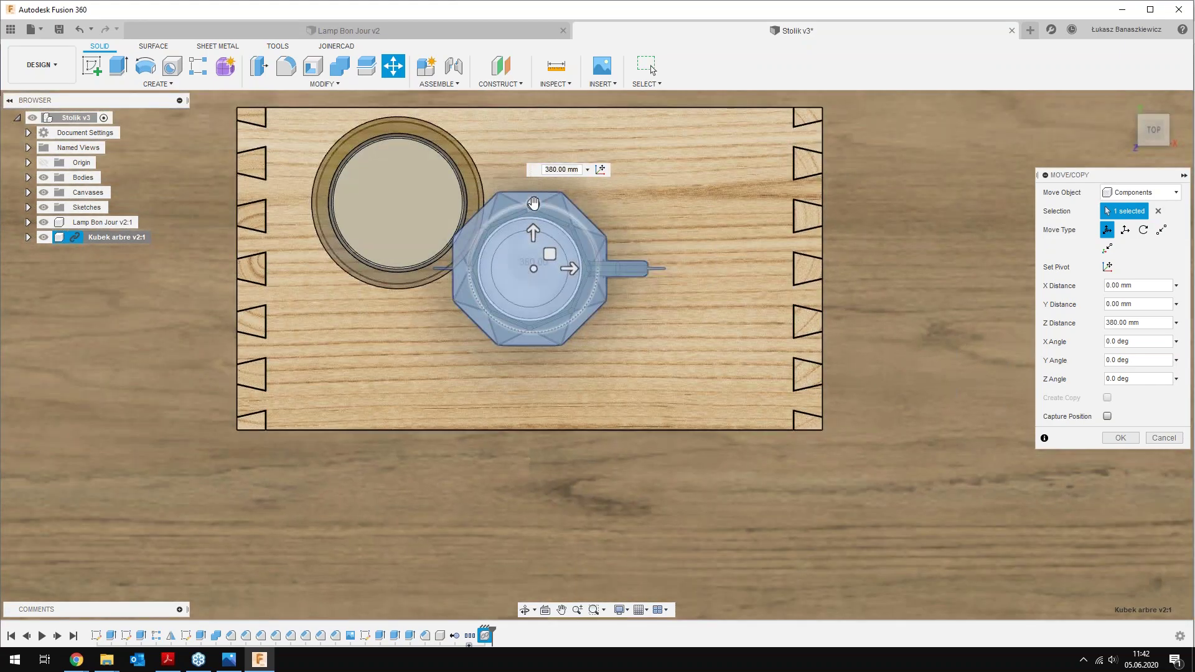
pyautogui.moveTo(533, 204)
pyautogui.mouseDown()
pyautogui.moveTo(491, 203)
pyautogui.moveTo(513, 210)
pyautogui.mouseUp()
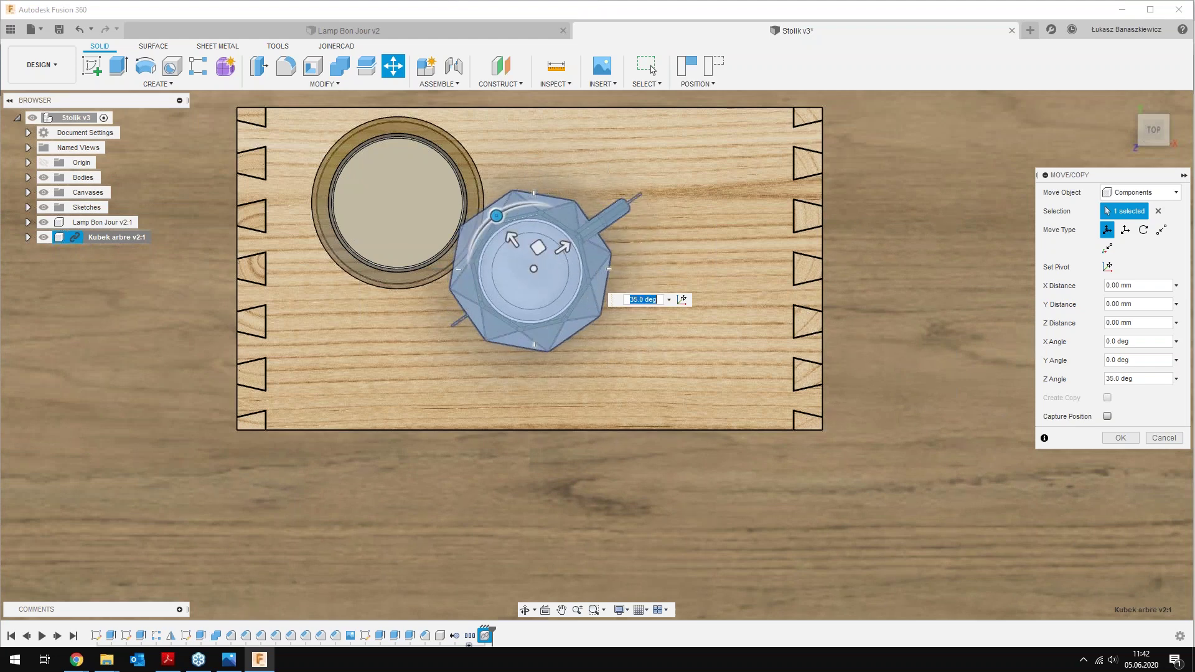
pyautogui.moveTo(512, 239); pyautogui.dragTo(520, 249)
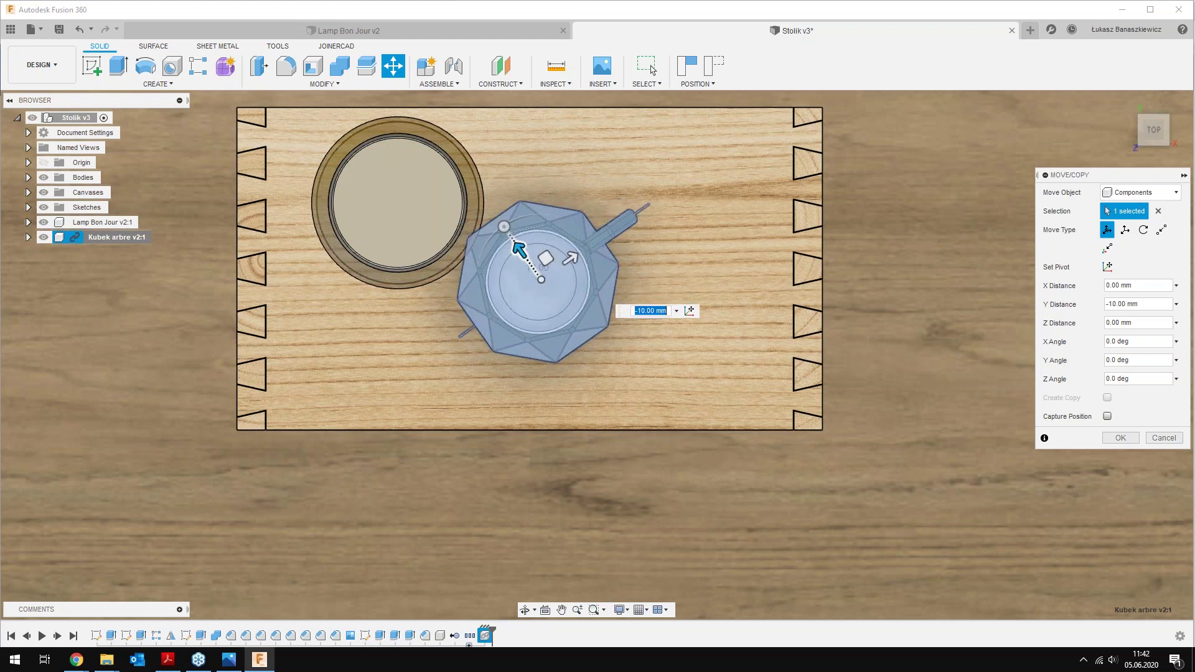
pyautogui.moveTo(869, 110); pyautogui.dragTo(750, 123, button='middle')
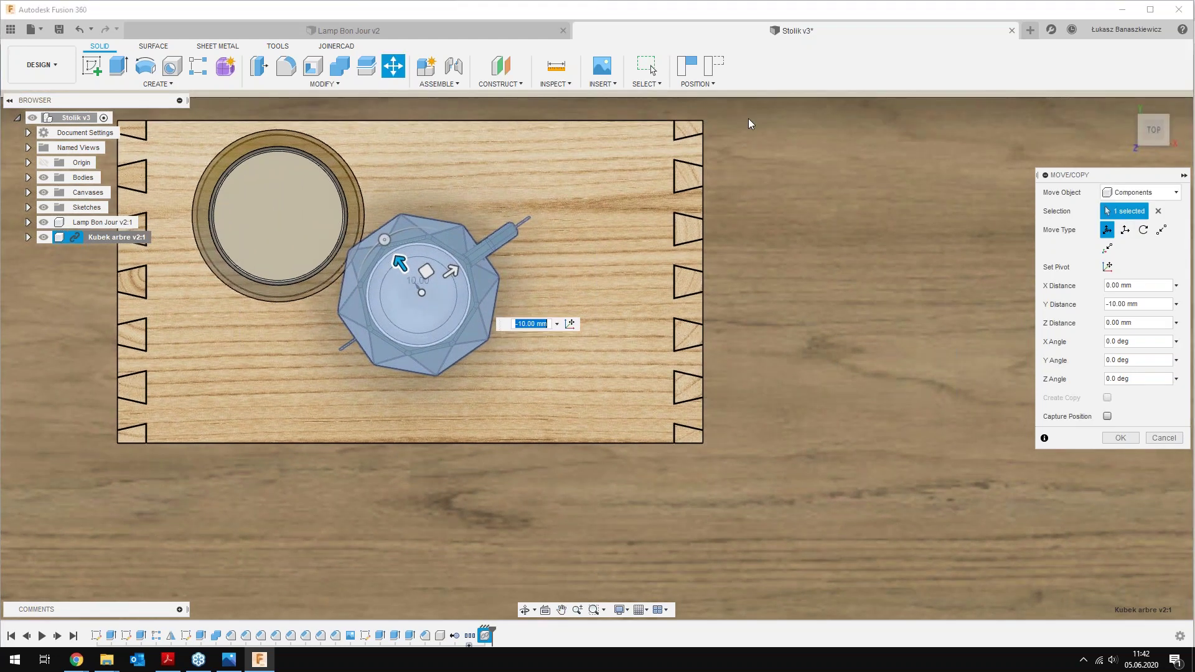
pyautogui.click(1122, 438)
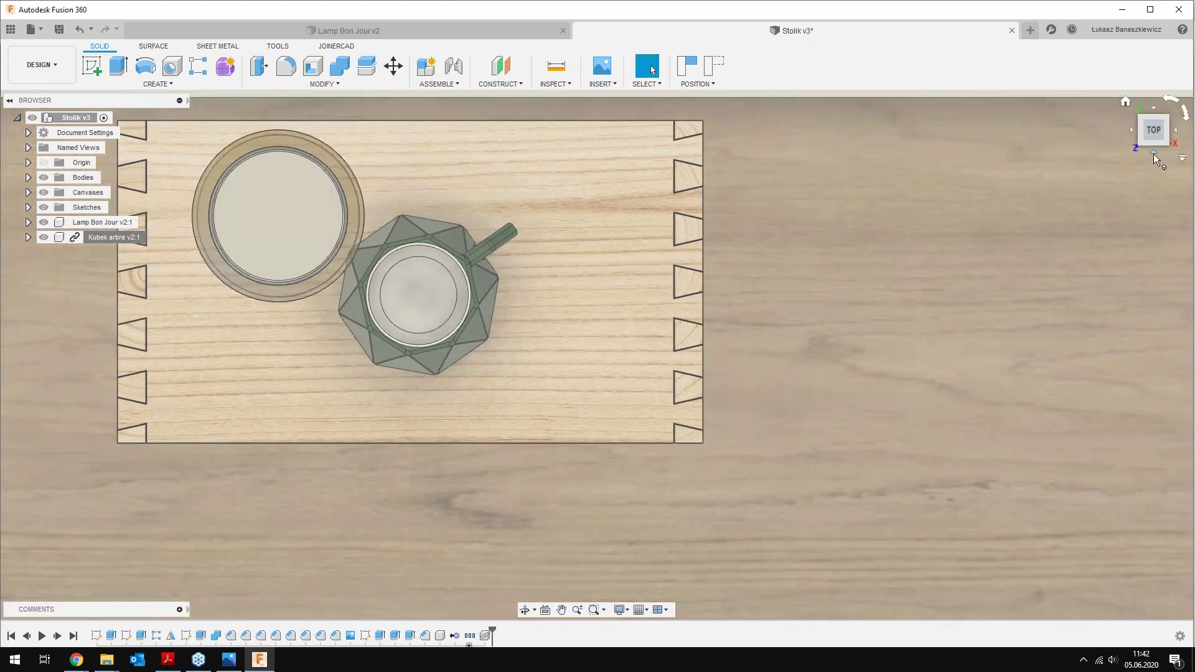
# Break the mug's link to its source design, capturing its moved position
pyautogui.click(1153, 154)
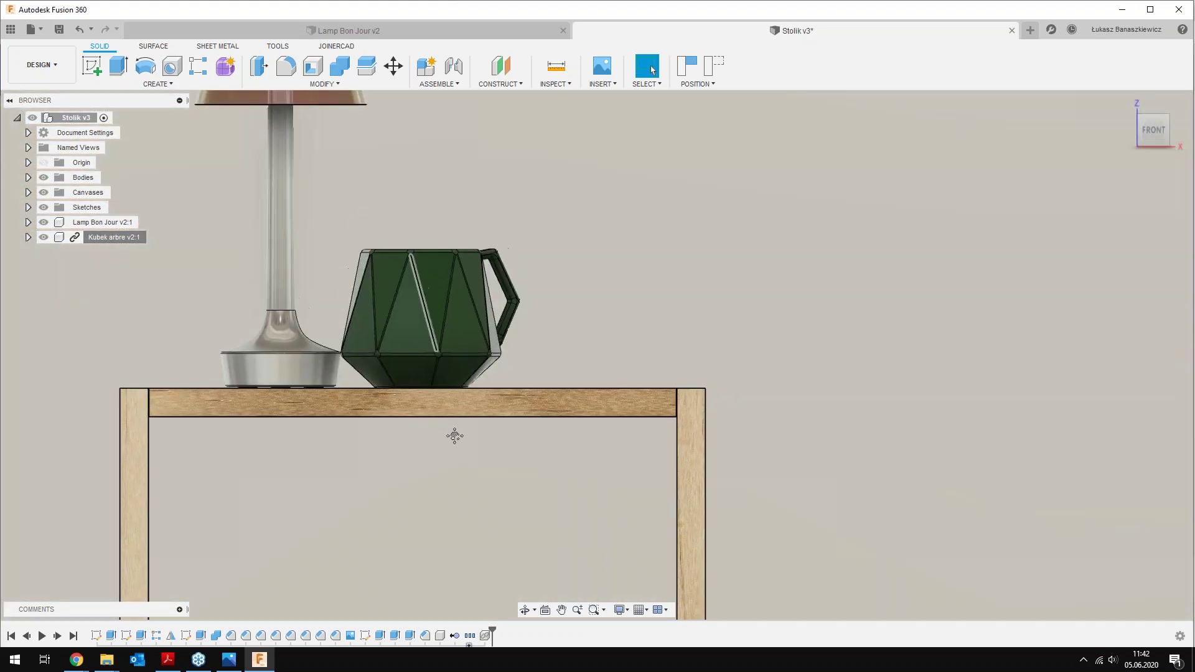
pyautogui.moveTo(455, 436); pyautogui.dragTo(473, 534, button='middle')
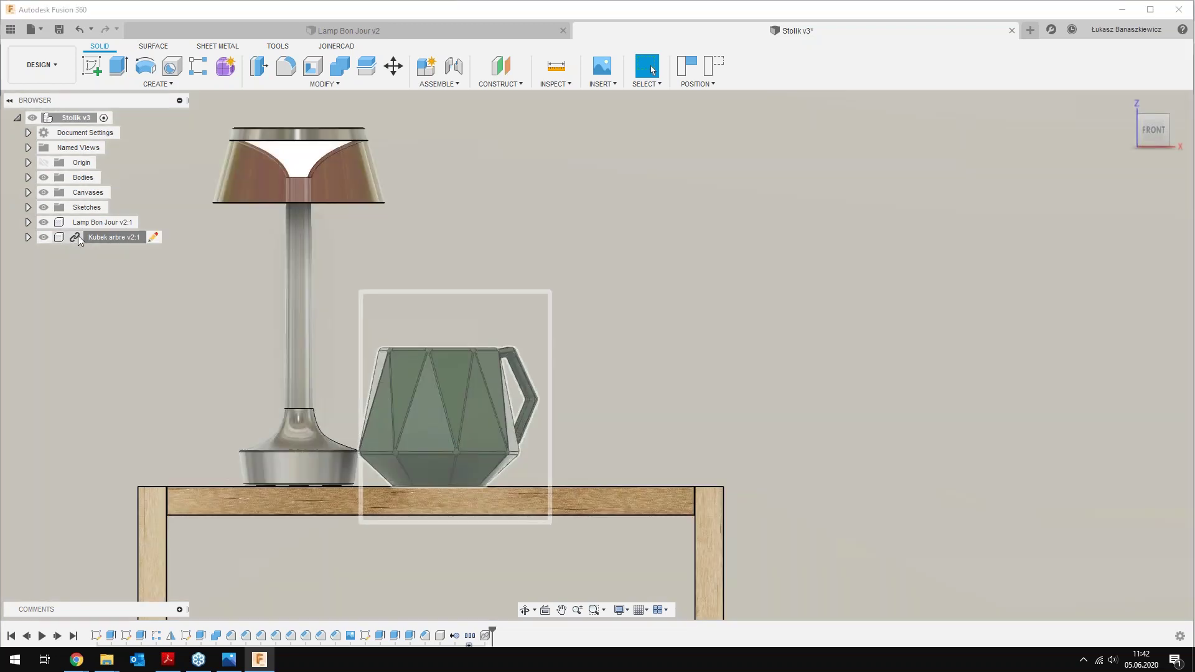
pyautogui.rightClick(81, 237)
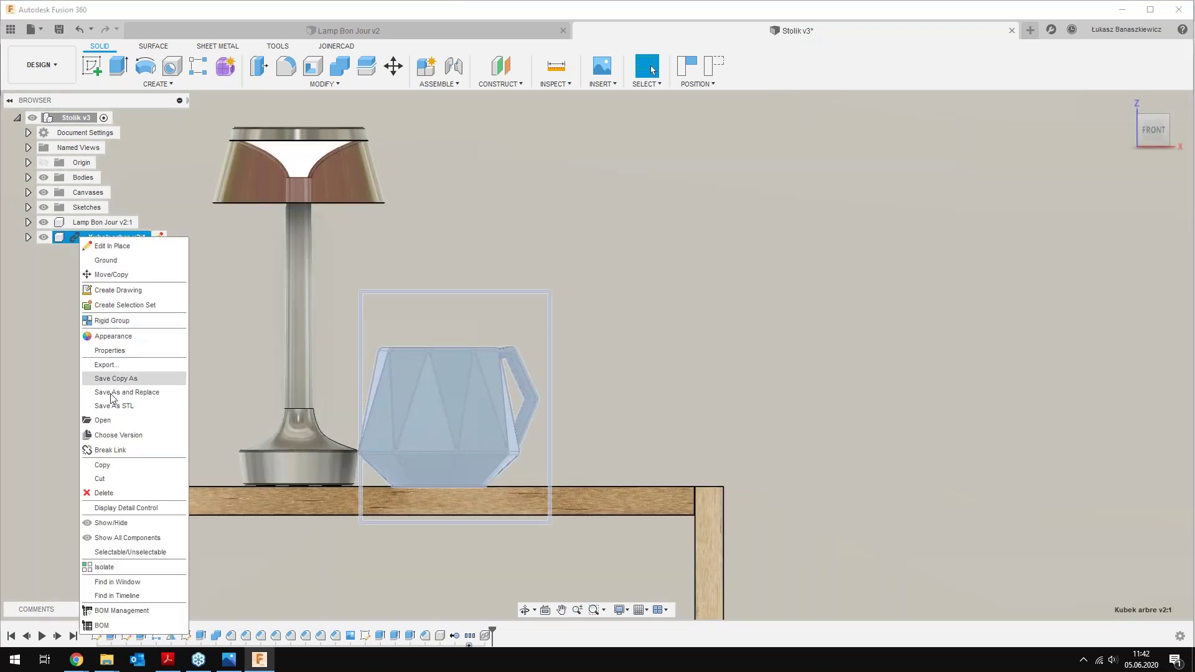
pyautogui.click(110, 450)
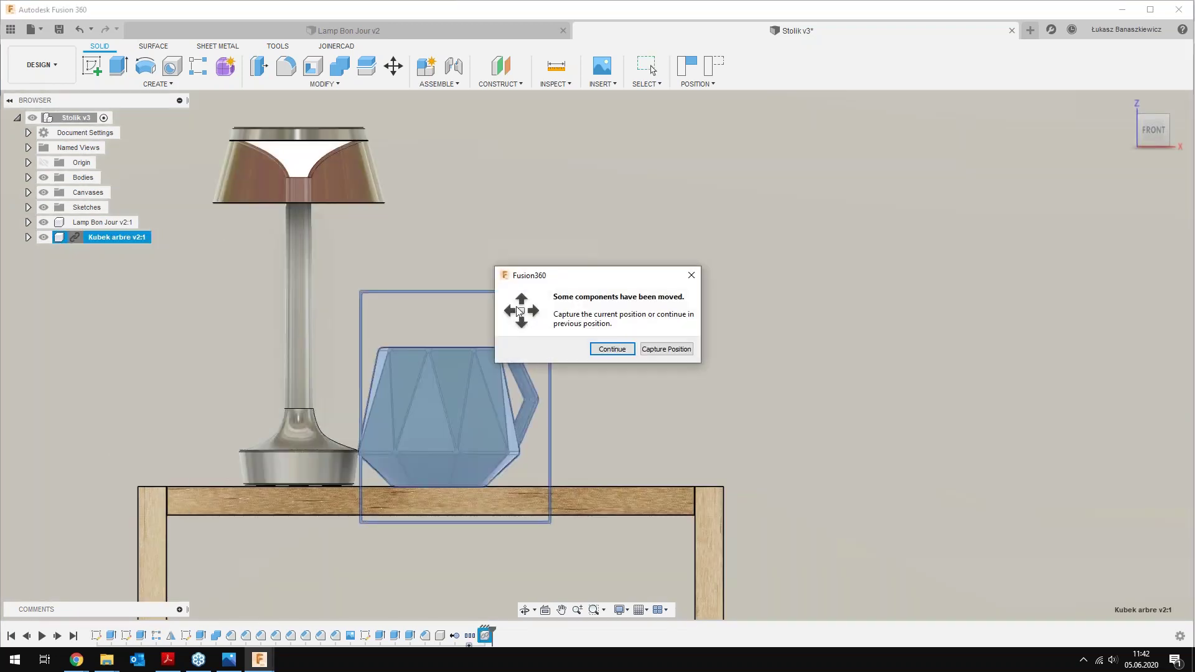
pyautogui.click(666, 349)
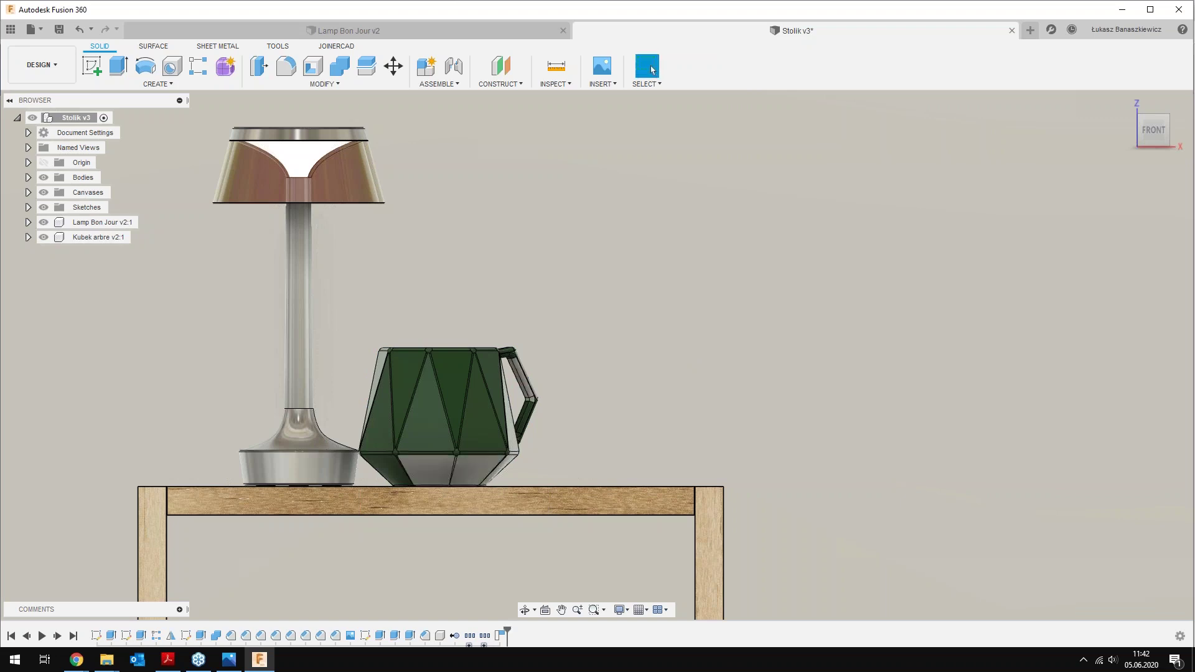
# Insert a second Kubek arbre mug (v2:2) from the Data panel and lift it 380 mm toward the tabletop
pyautogui.click(10, 29)
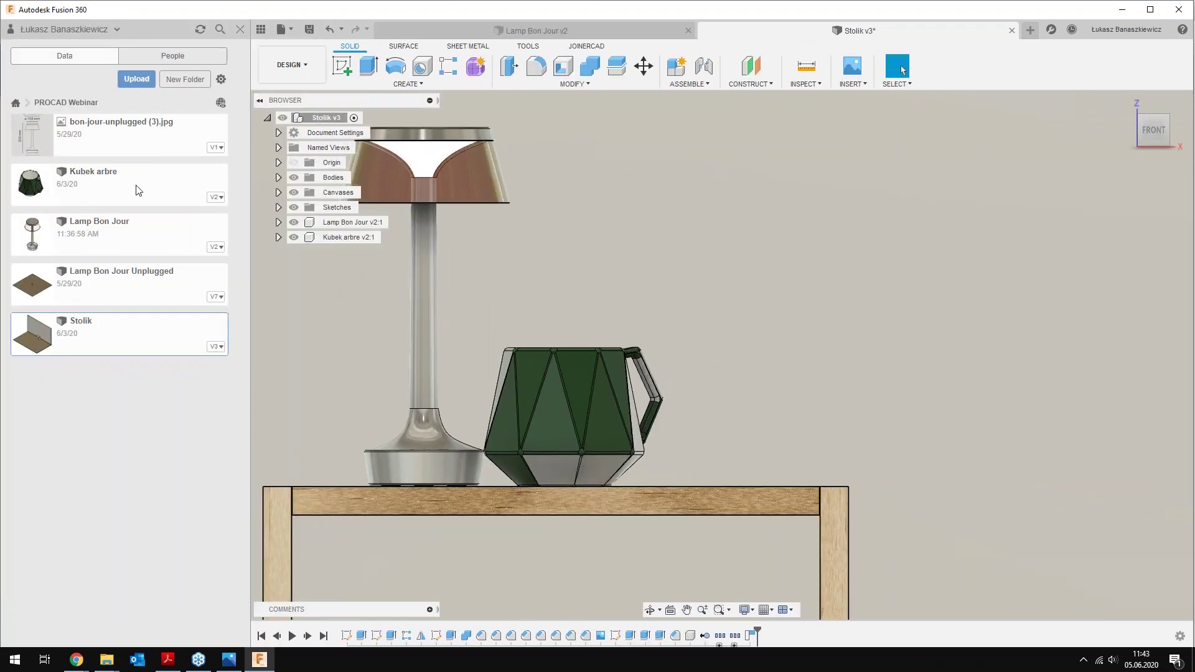
pyautogui.moveTo(100, 193); pyautogui.dragTo(596, 269)
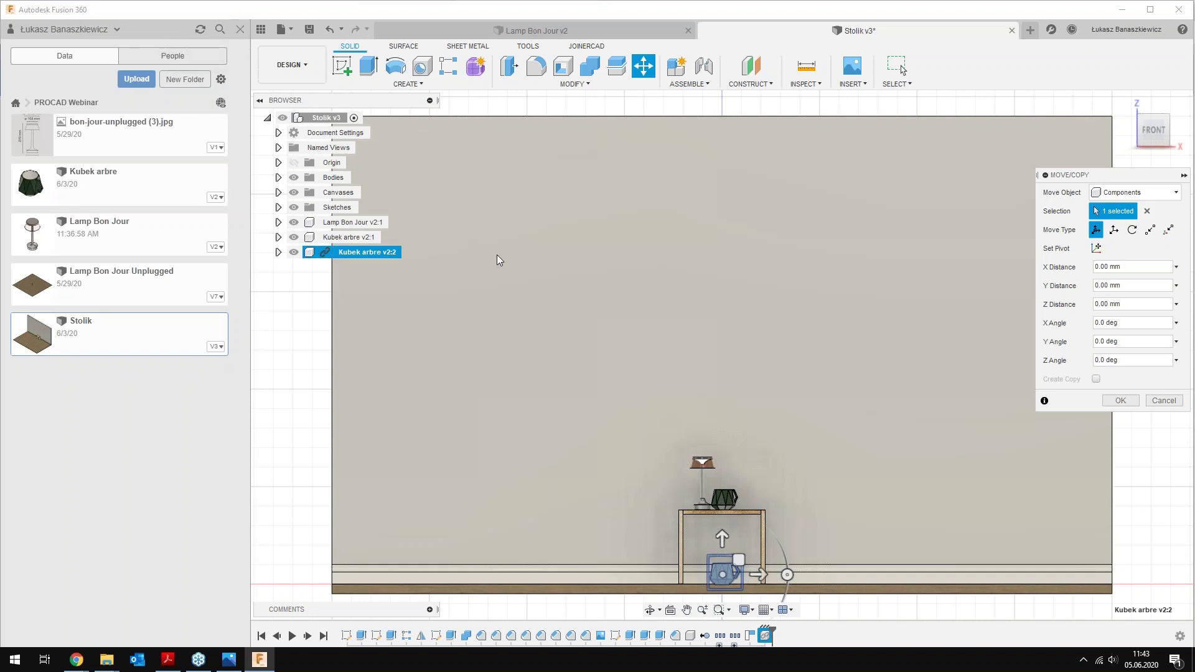
pyautogui.click(240, 29)
pyautogui.scroll(2, 616, 579)
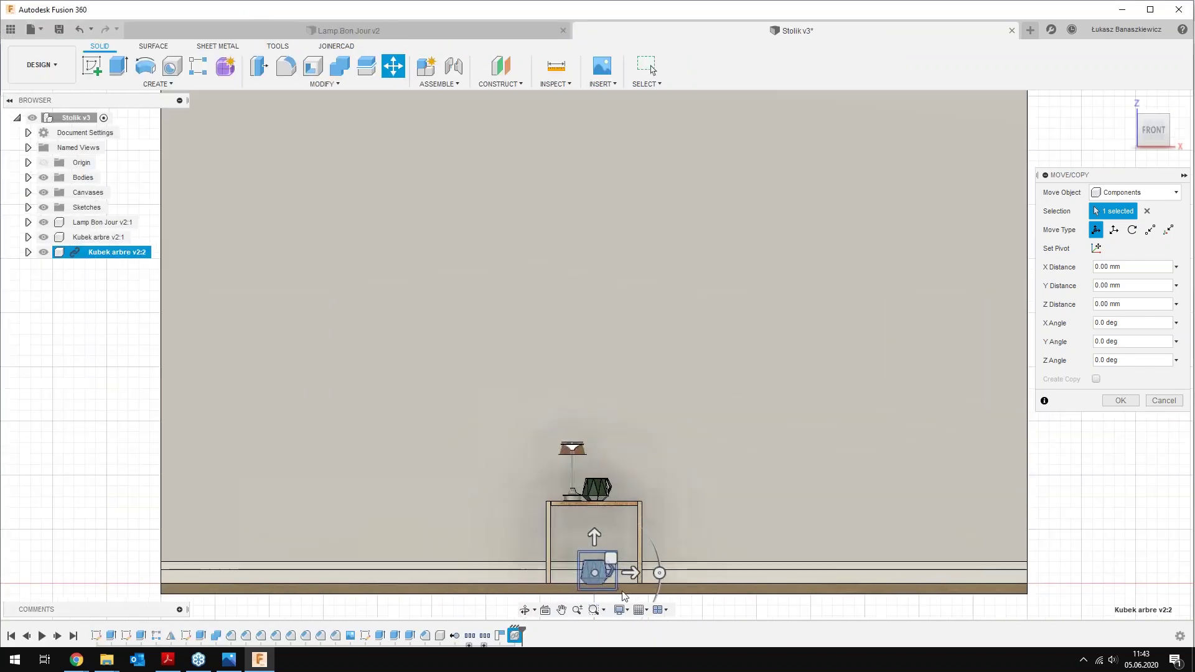
pyautogui.scroll(3, 616, 579)
pyautogui.scroll(3, 616, 579)
pyautogui.moveTo(534, 457)
pyautogui.mouseDown()
pyautogui.moveTo(533, 207)
pyautogui.moveTo(523, 248)
pyautogui.mouseUp()
# Slide the second mug sideways so it sits beside the first mug
pyautogui.scroll(2, 534, 227)
pyautogui.scroll(2, 522, 259)
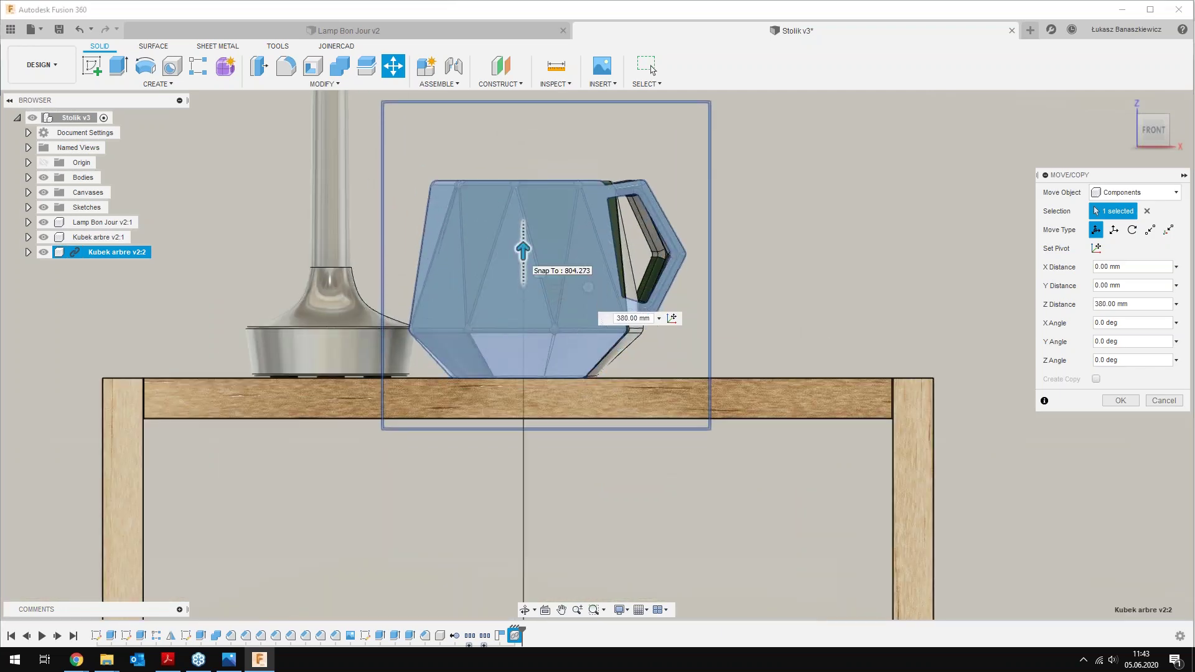
pyautogui.moveTo(616, 293); pyautogui.dragTo(797, 295)
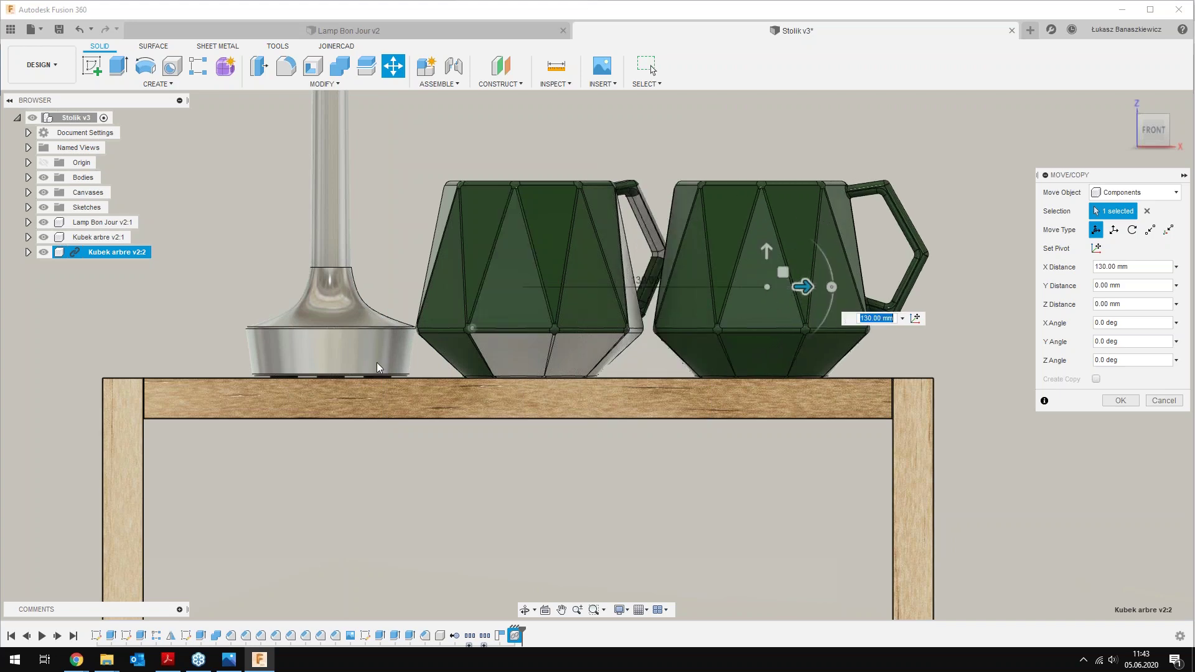
pyautogui.scroll(-3, 387, 358)
pyautogui.moveTo(502, 434); pyautogui.dragTo(423, 495, button='middle')
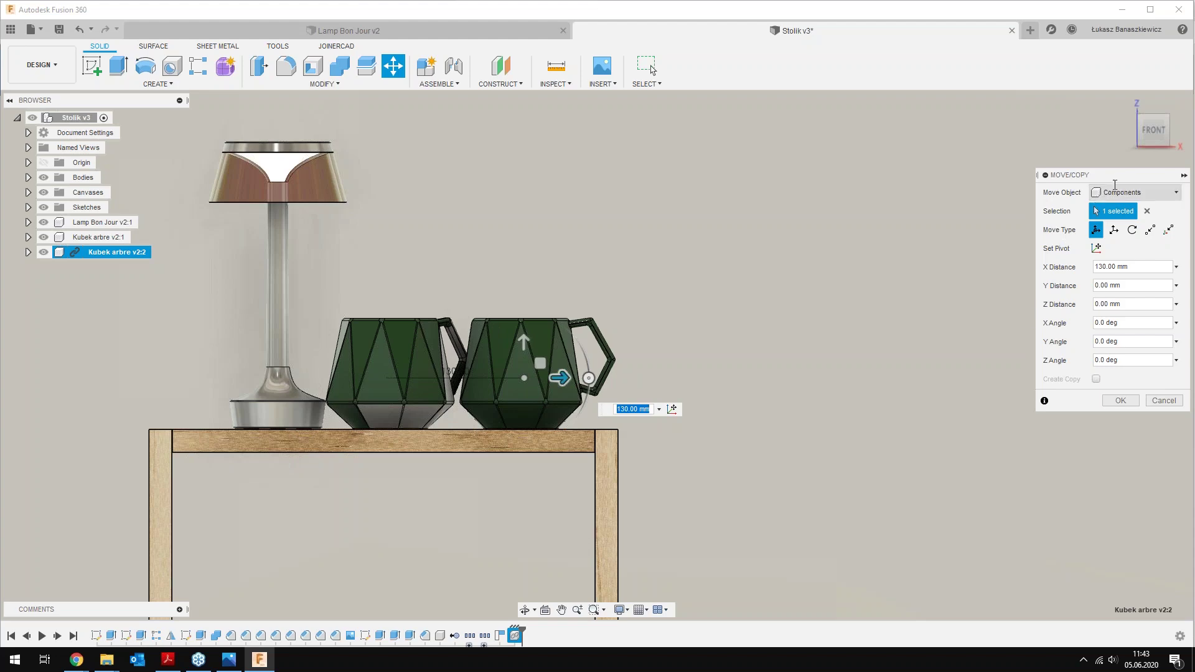
# From a top-down view, set the mug's position along the table to Y 80 mm
pyautogui.moveTo(1154, 129)
pyautogui.click(1174, 131)
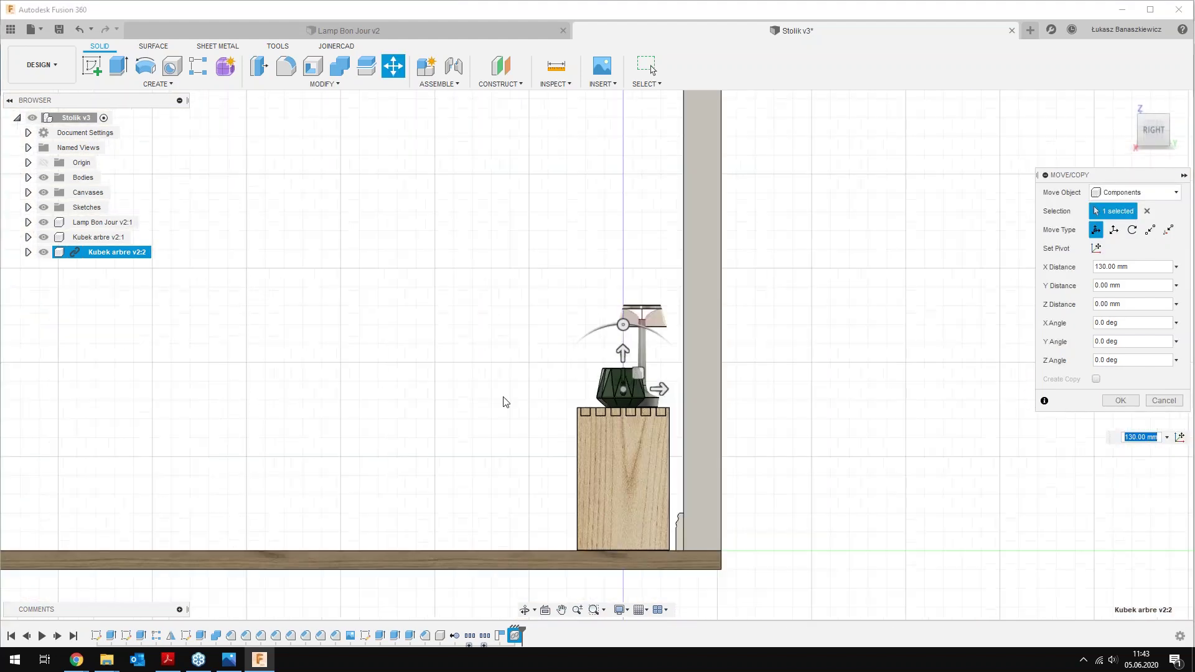
pyautogui.scroll(3, 647, 401)
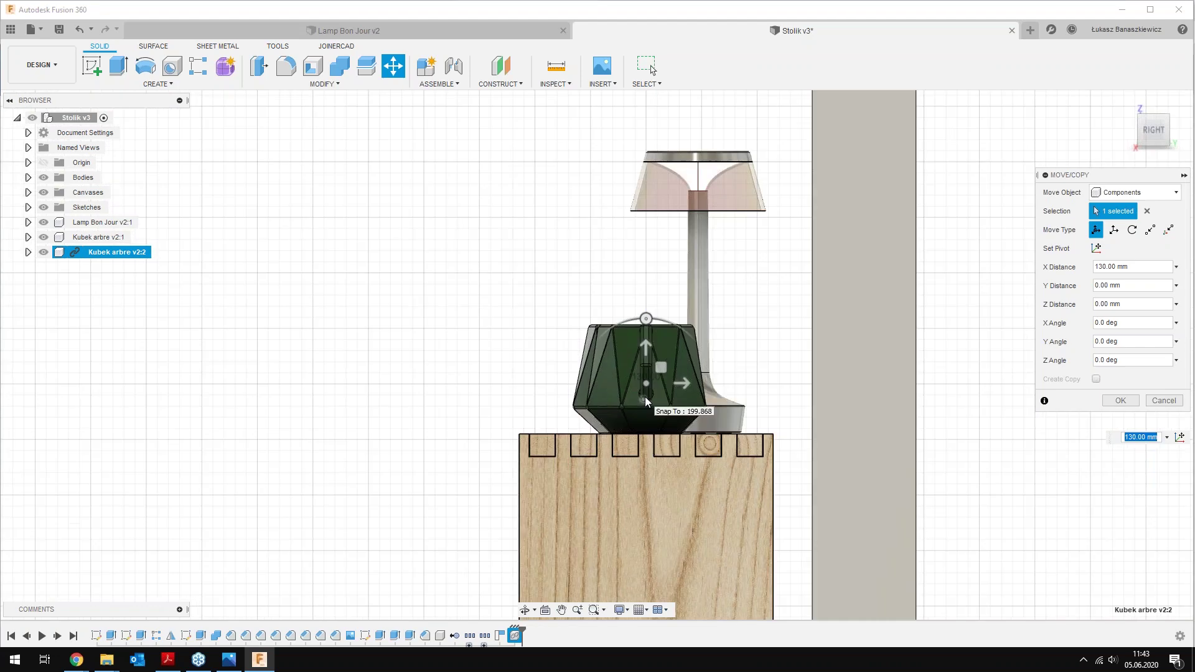
pyautogui.moveTo(1154, 127); pyautogui.dragTo(1155, 140)
pyautogui.click(1154, 118)
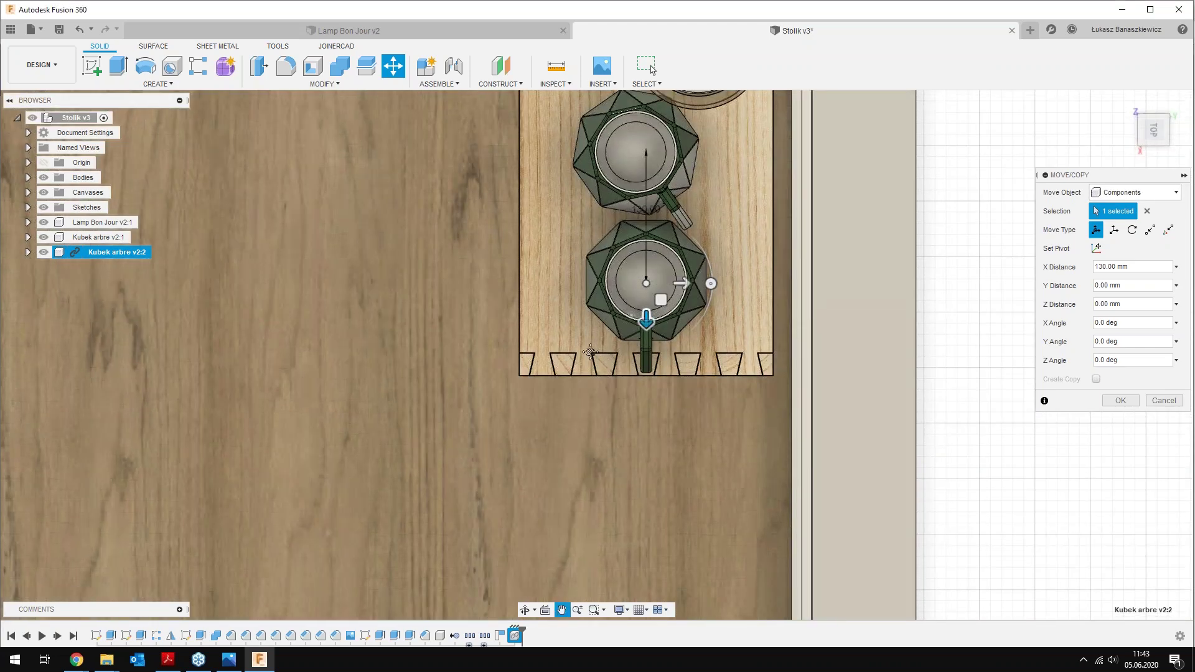
pyautogui.scroll(2, 591, 349)
pyautogui.scroll(2, 572, 375)
pyautogui.scroll(2, 586, 356)
pyautogui.scroll(-1, 586, 355)
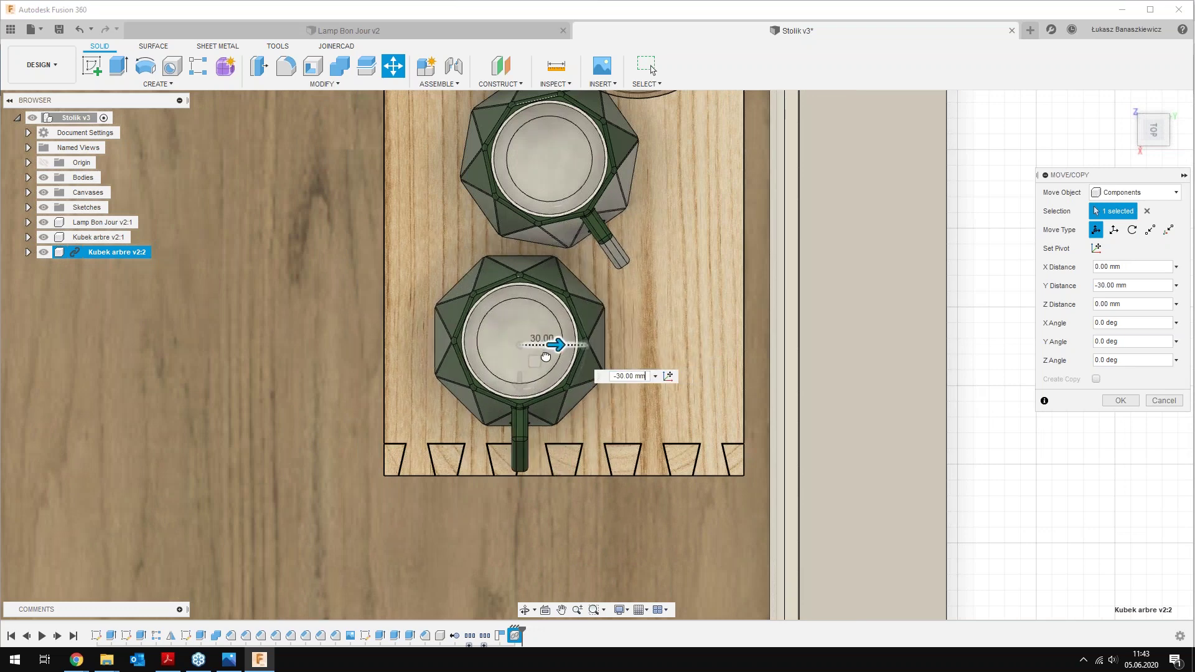
pyautogui.moveTo(621, 349); pyautogui.dragTo(717, 346)
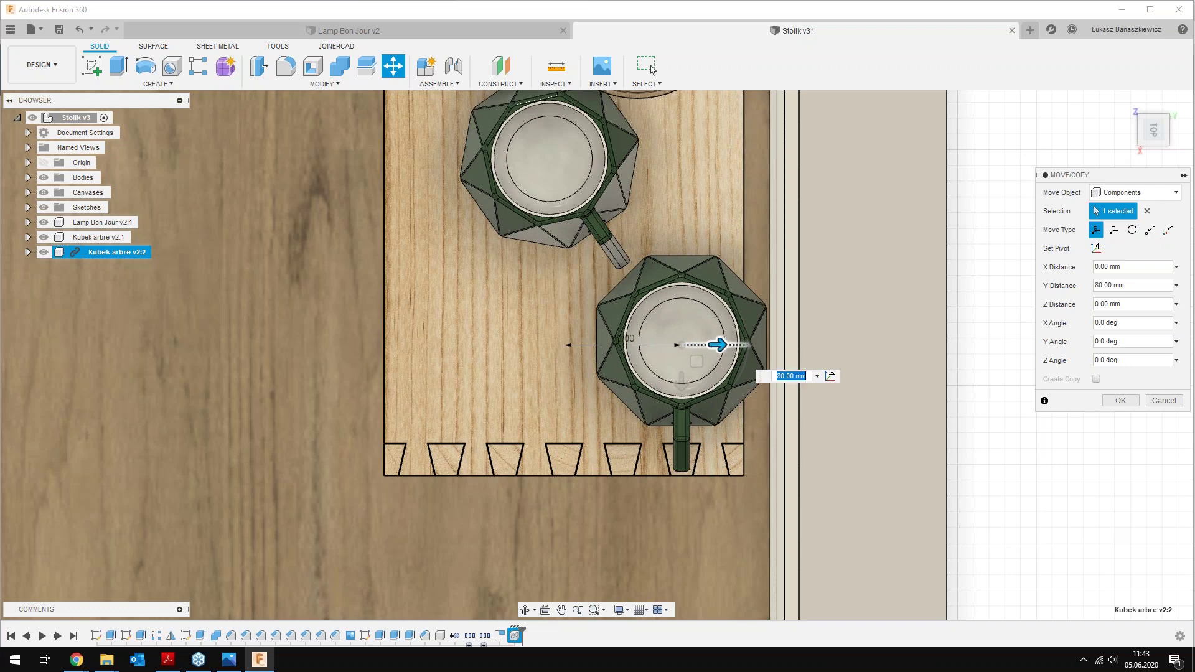
# Rotate the second mug -10 degrees and commit the move
pyautogui.scroll(-1, 550, 358)
pyautogui.scroll(-1, 551, 358)
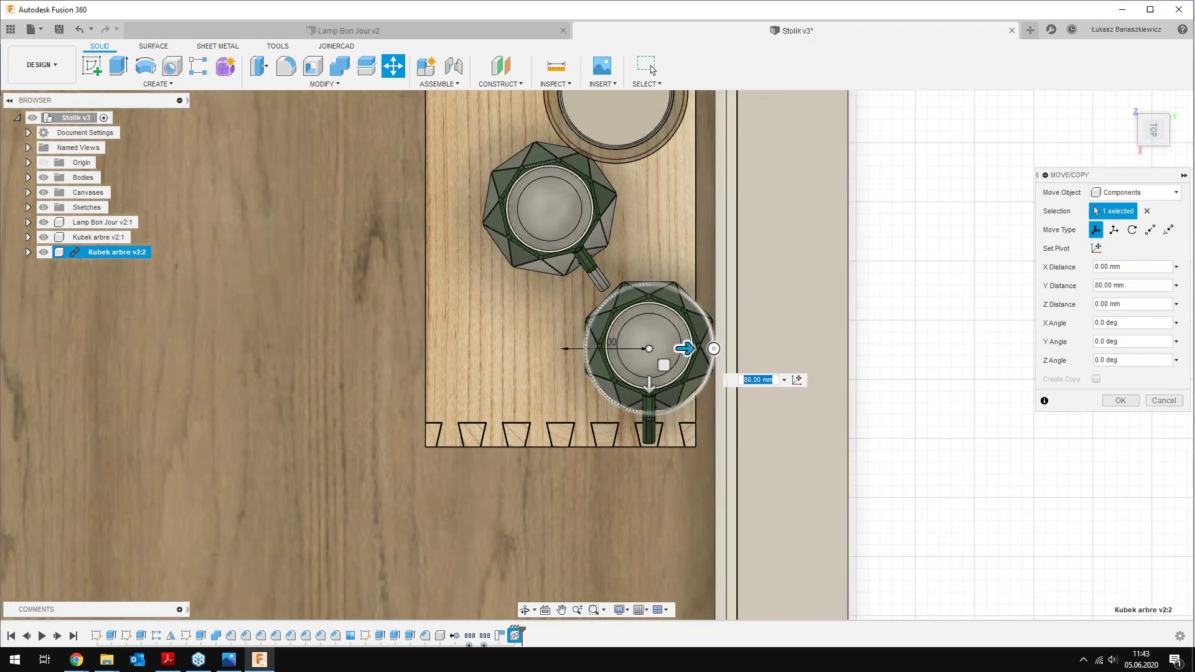
pyautogui.moveTo(714, 349); pyautogui.dragTo(711, 361)
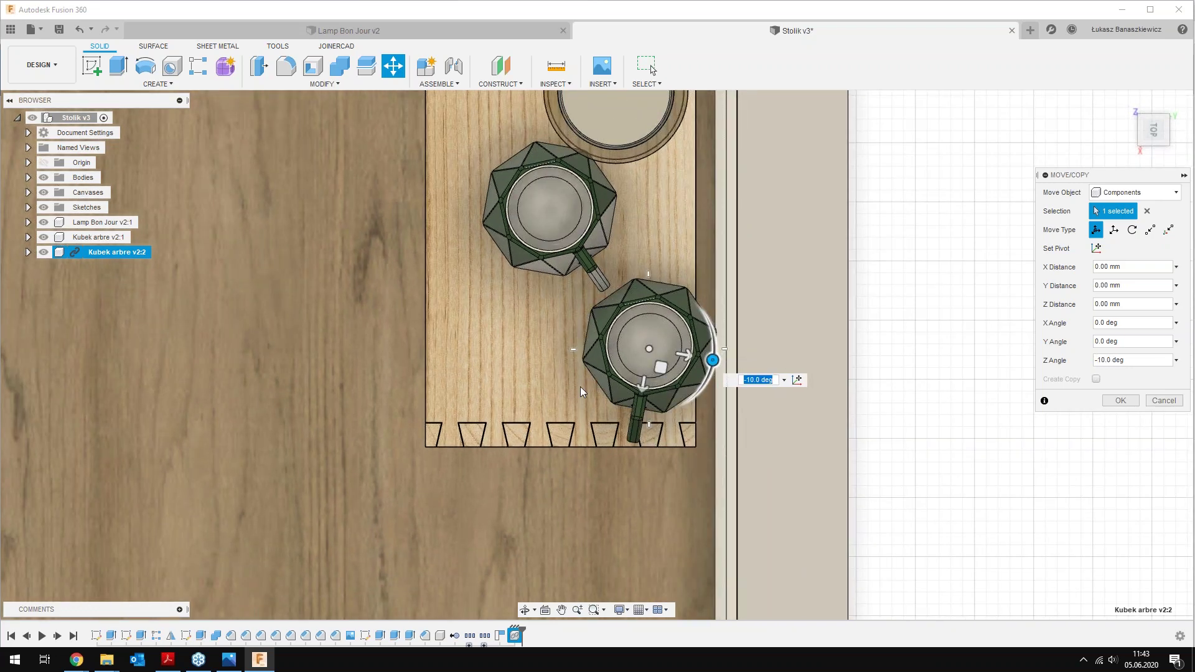
pyautogui.moveTo(509, 382); pyautogui.dragTo(392, 390, button='middle')
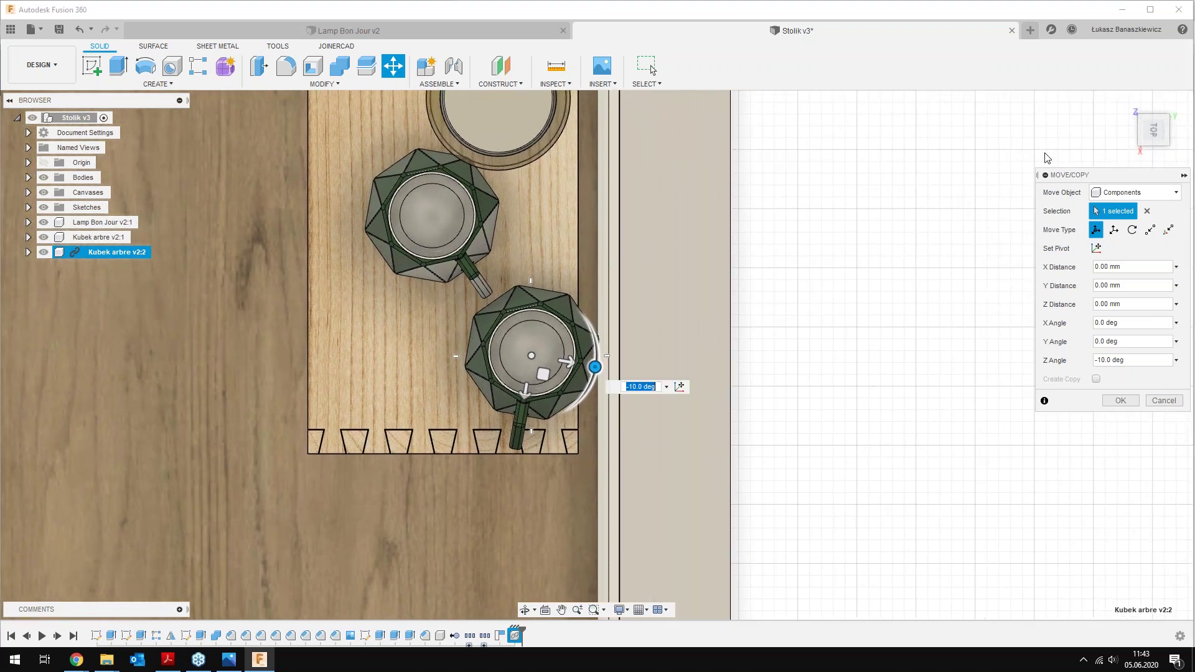
pyautogui.click(1120, 401)
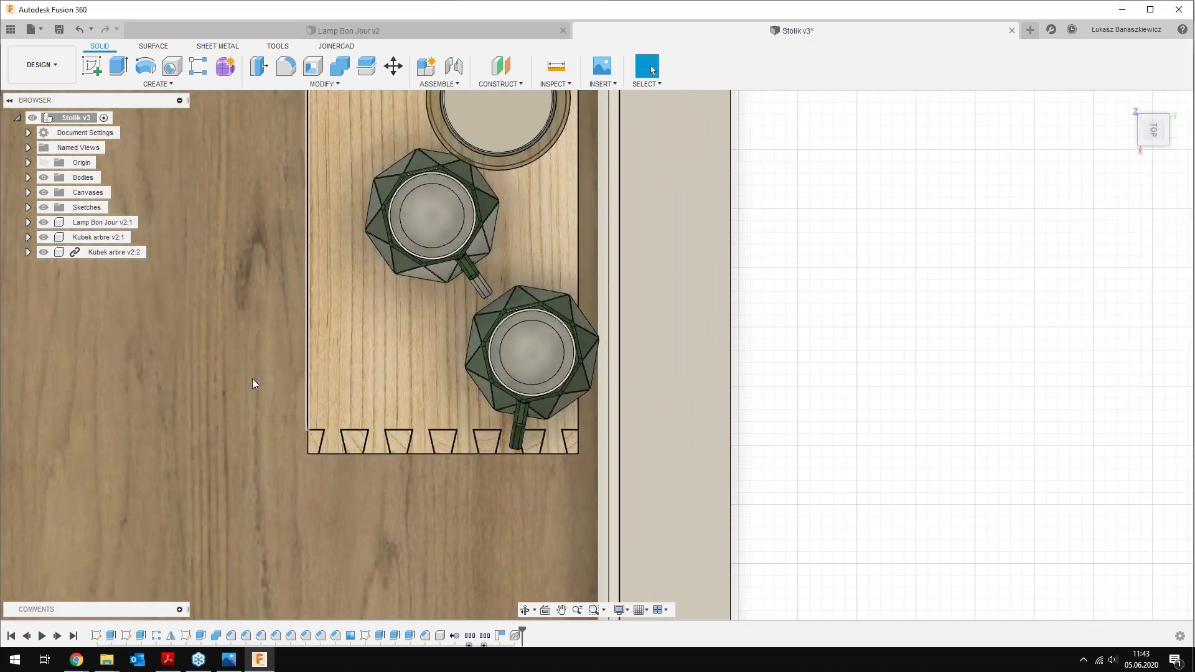
# Orbit from the top view back to a centred front perspective of the table scene
pyautogui.scroll(-3, 252, 378)
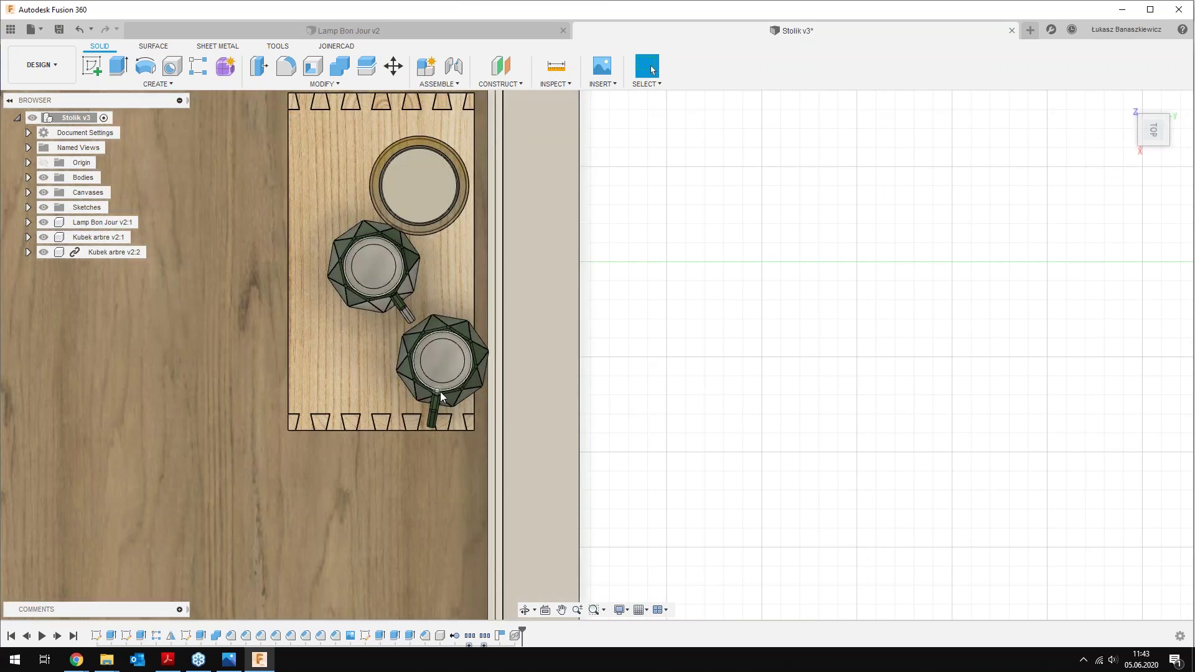
pyautogui.scroll(-3, 439, 391)
pyautogui.moveTo(428, 446)
pyautogui.keyDown('shift'); pyautogui.mouseDown(button='middle')
pyautogui.moveTo(483, 413)
pyautogui.moveTo(371, 357)
pyautogui.moveTo(482, 445)
pyautogui.mouseUp(button='middle'); pyautogui.keyUp('shift')
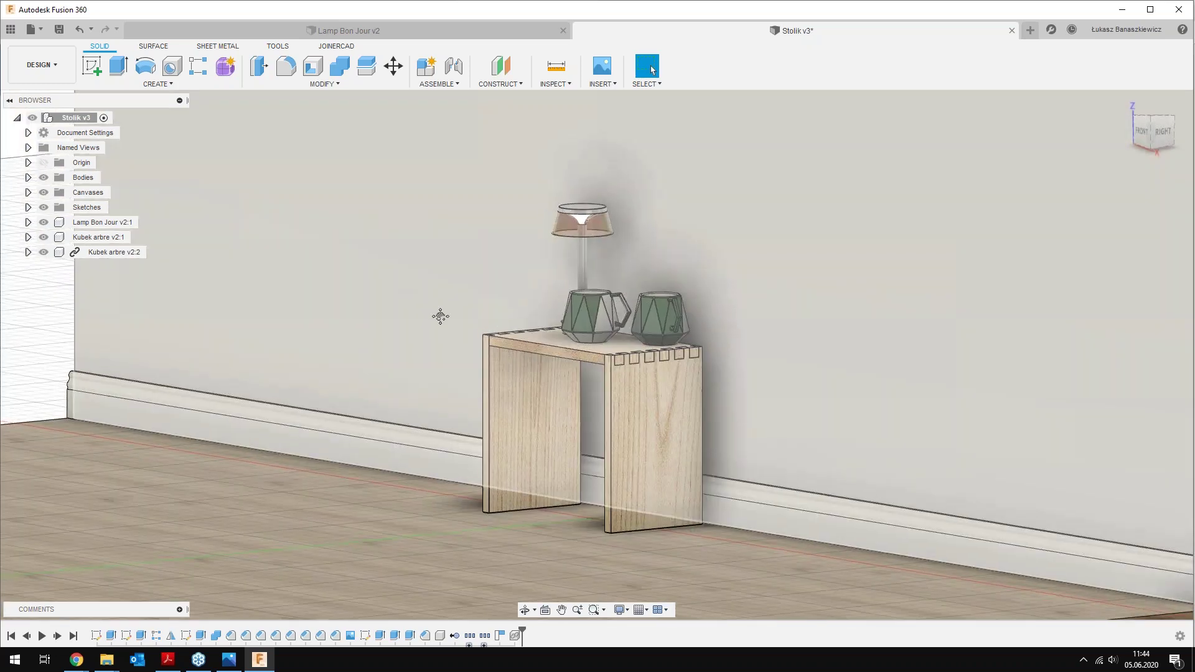
pyautogui.moveTo(440, 315); pyautogui.dragTo(467, 342, button='middle')
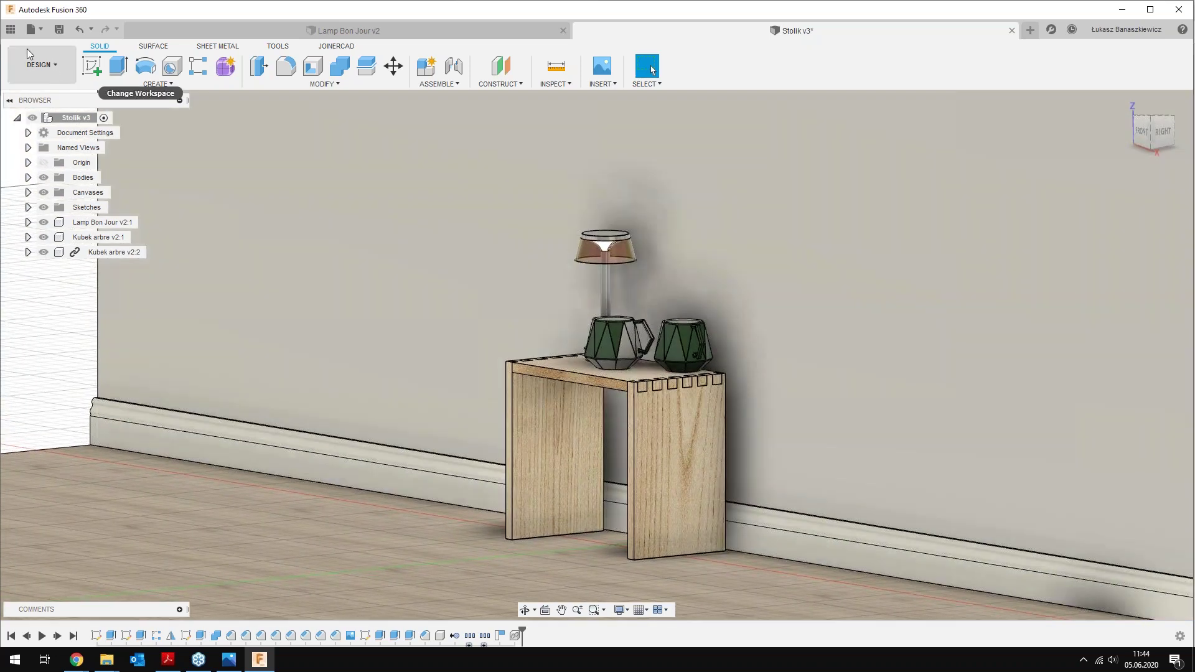
# Switch to the Render workspace, restore the View01 camera and bring up the appearance library
pyautogui.click(36, 63)
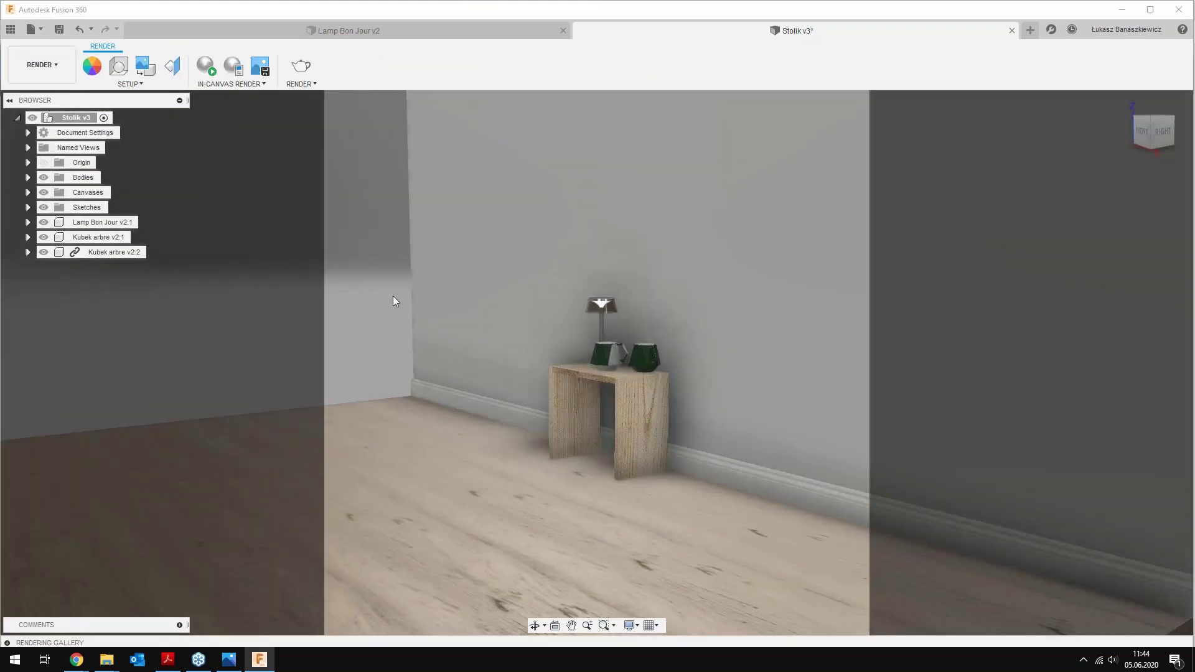
pyautogui.click(27, 148)
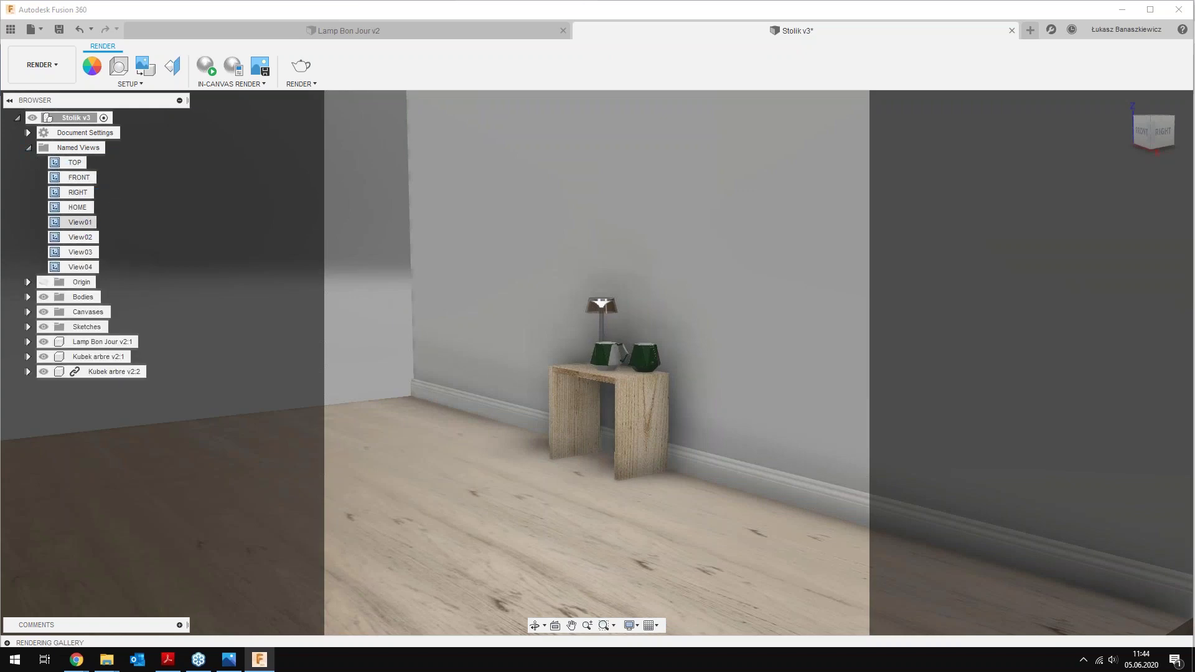
pyautogui.doubleClick(84, 223)
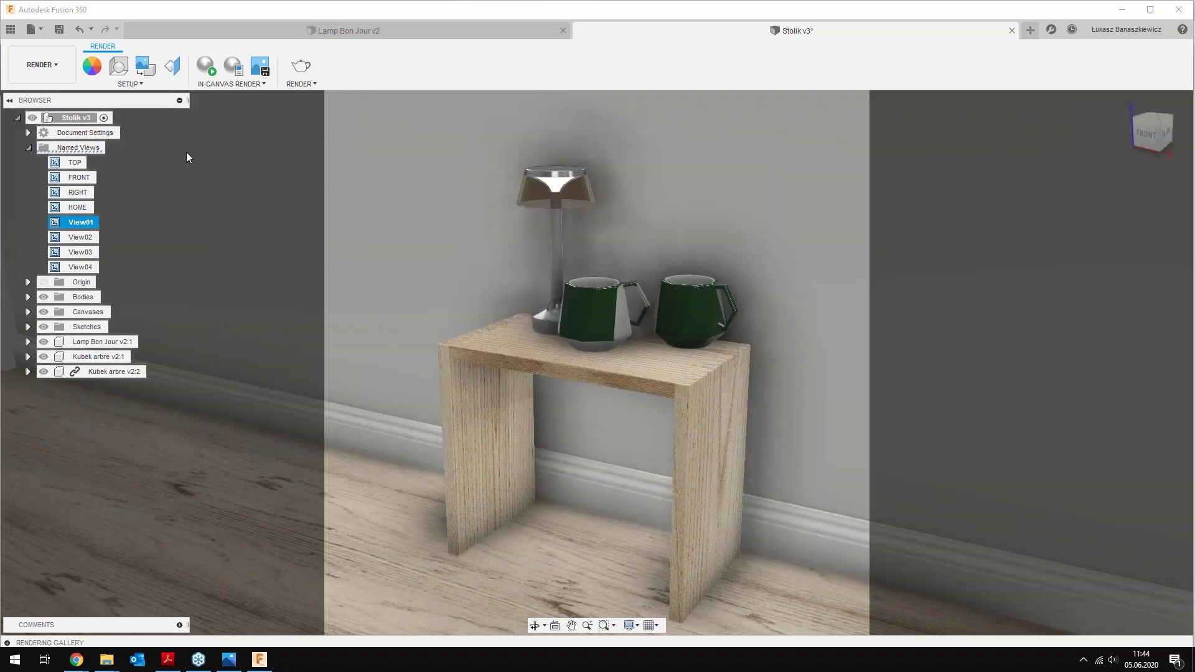
pyautogui.click(91, 66)
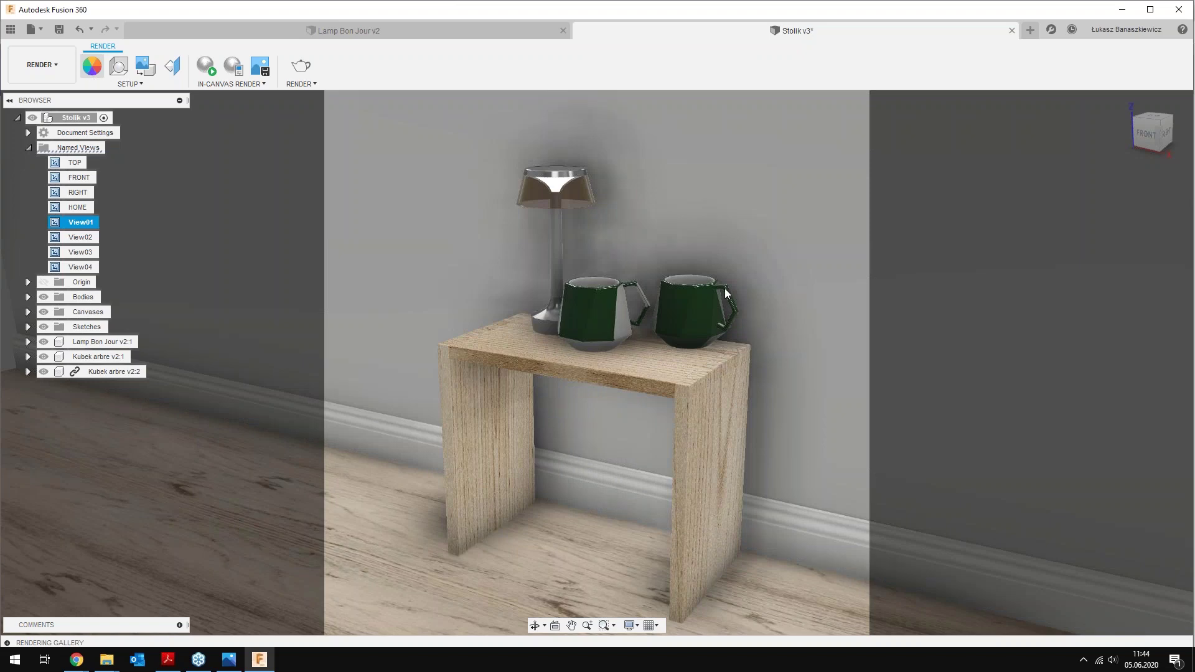
# Try painting the linked right mug red glossy, dismissing the referenced-component warning
pyautogui.scroll(4, 729, 274)
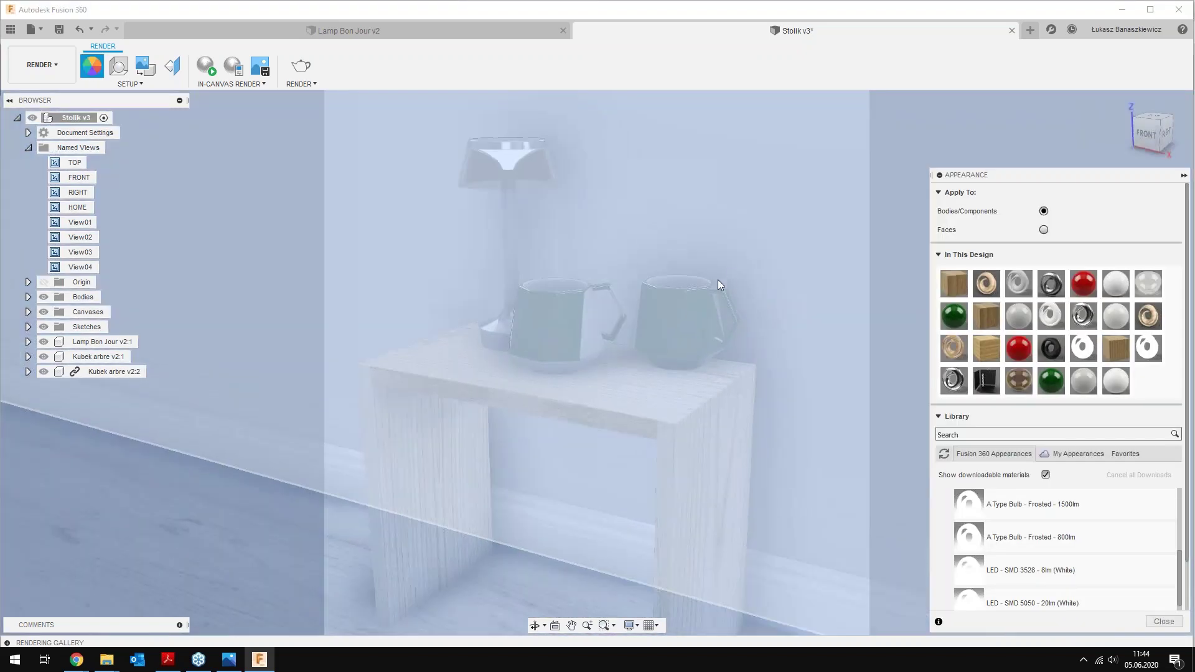
pyautogui.scroll(2, 617, 290)
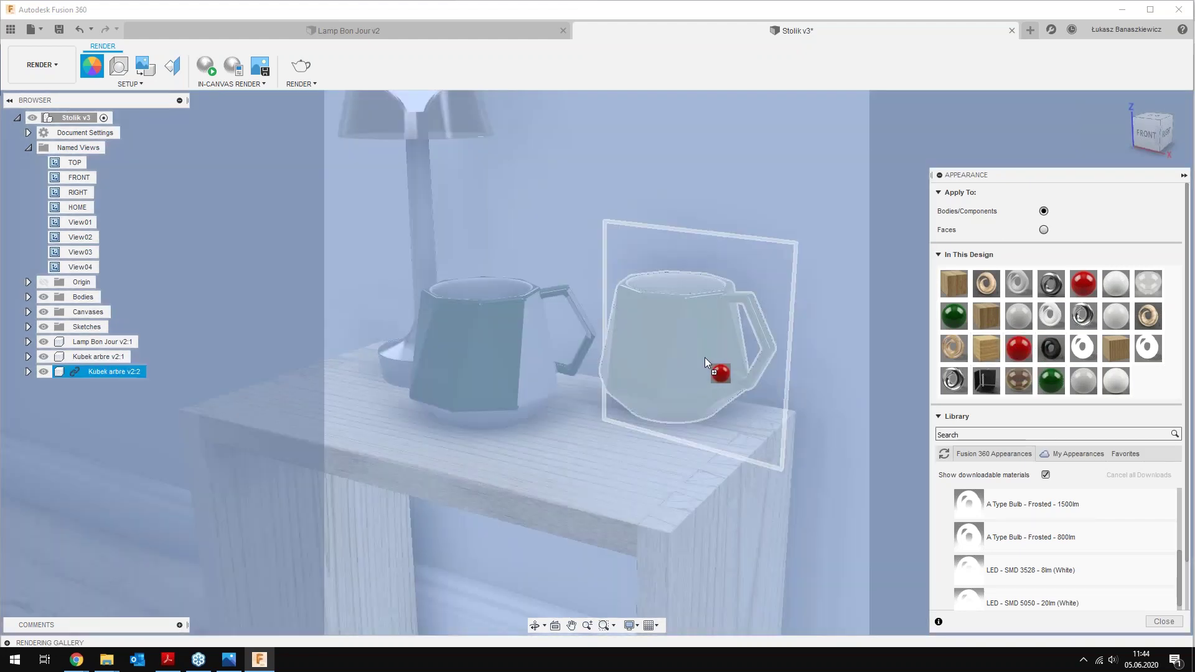
pyautogui.moveTo(1016, 351); pyautogui.dragTo(705, 357)
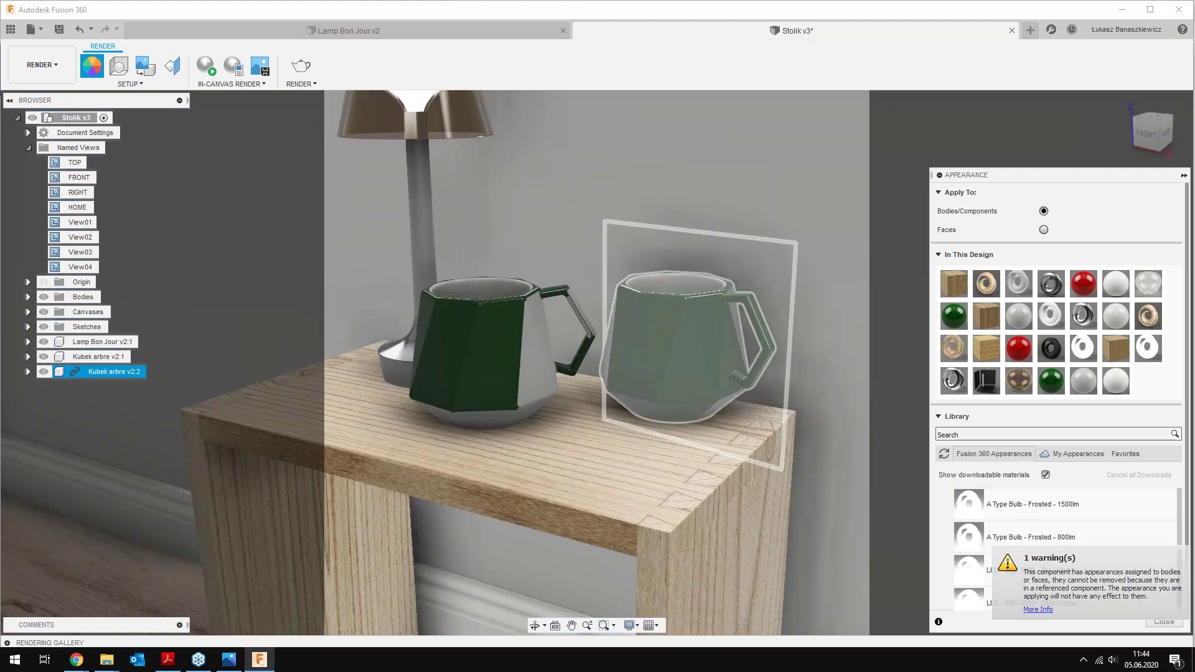
pyautogui.click(816, 427)
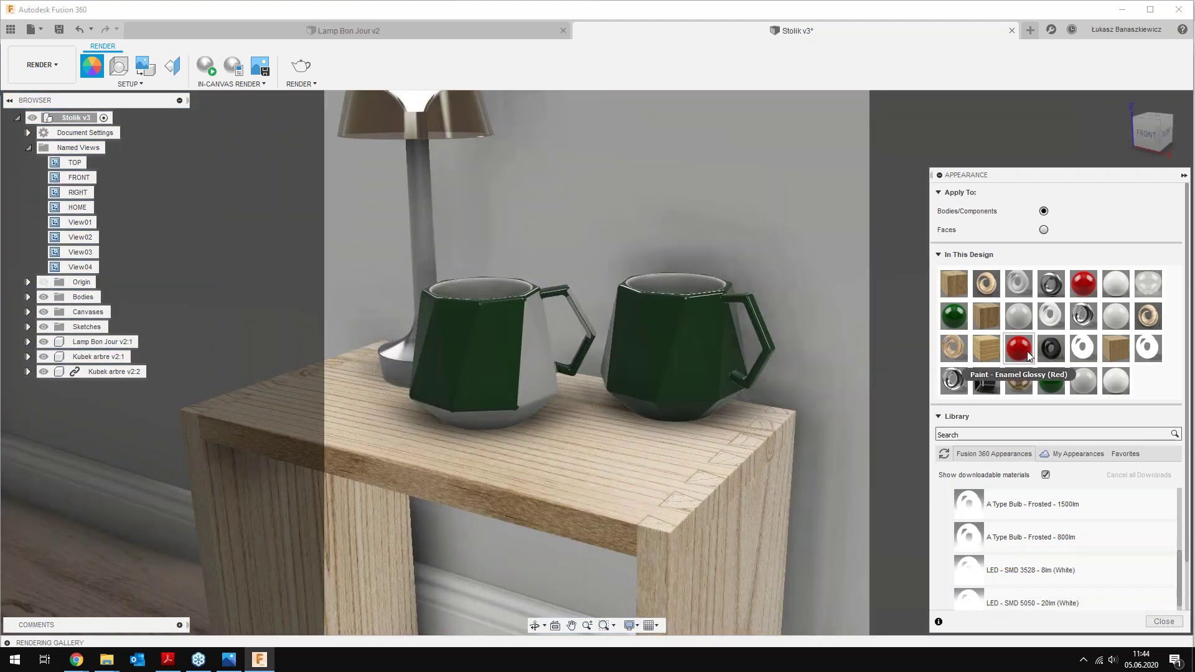
pyautogui.moveTo(944, 352); pyautogui.dragTo(747, 348)
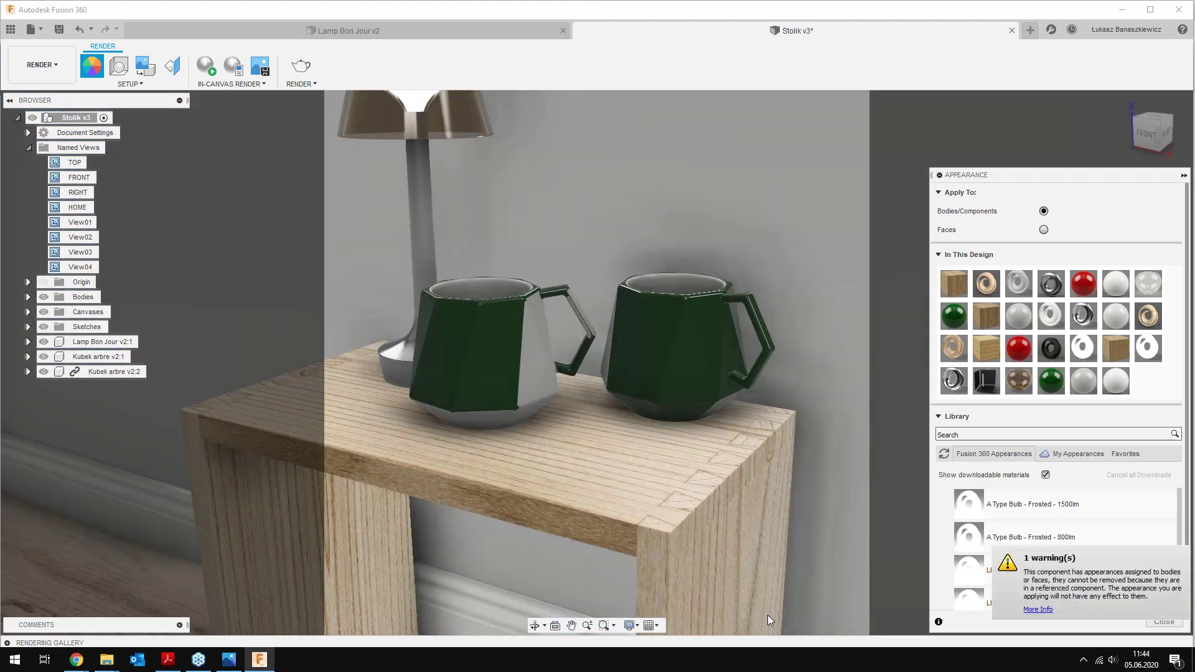
pyautogui.moveTo(1083, 284); pyautogui.dragTo(650, 380)
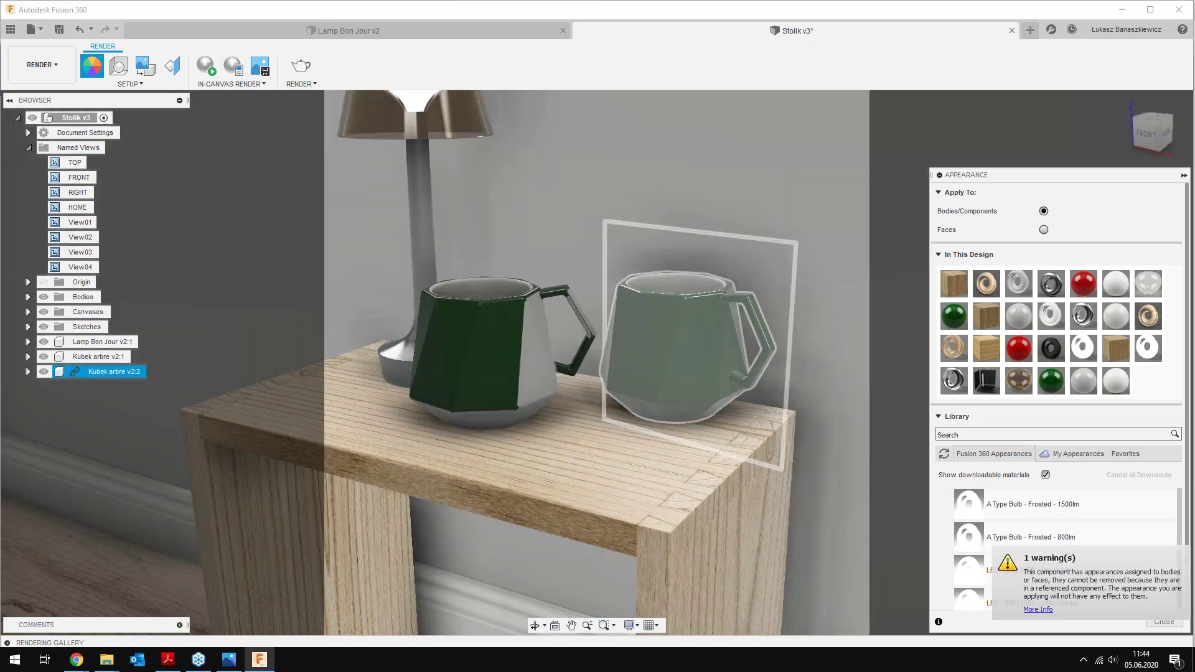
# Switch Apply To to Faces, paint one wall red, then close the library and undo it
pyautogui.click(1044, 230)
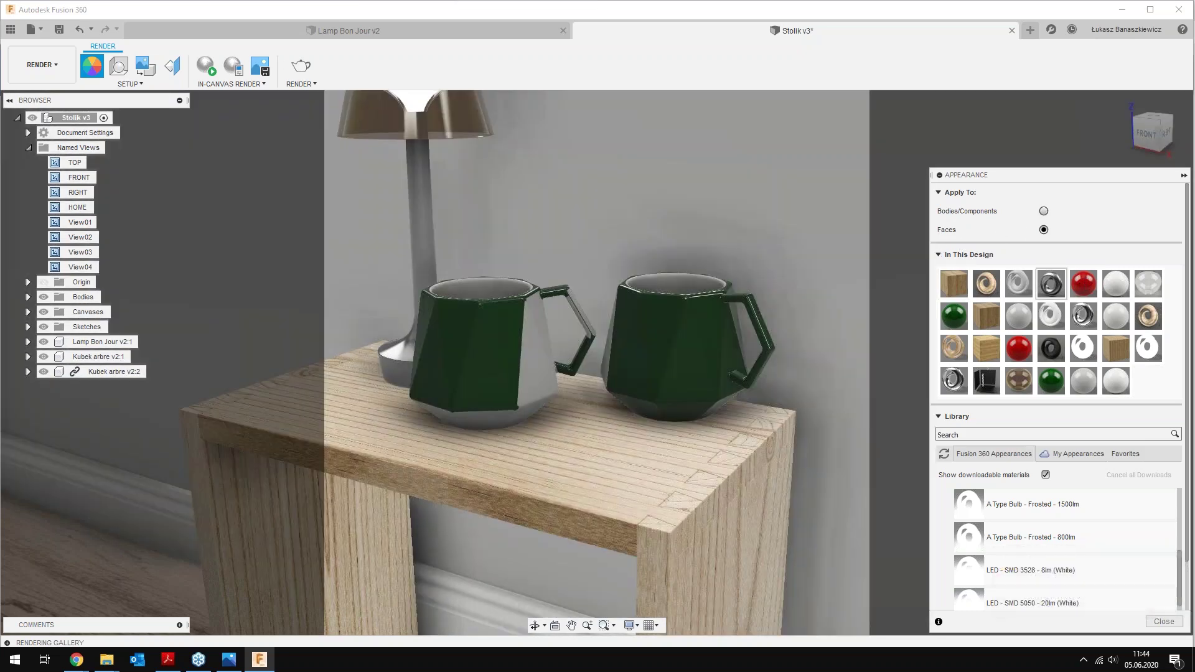
pyautogui.moveTo(1081, 285); pyautogui.dragTo(739, 354)
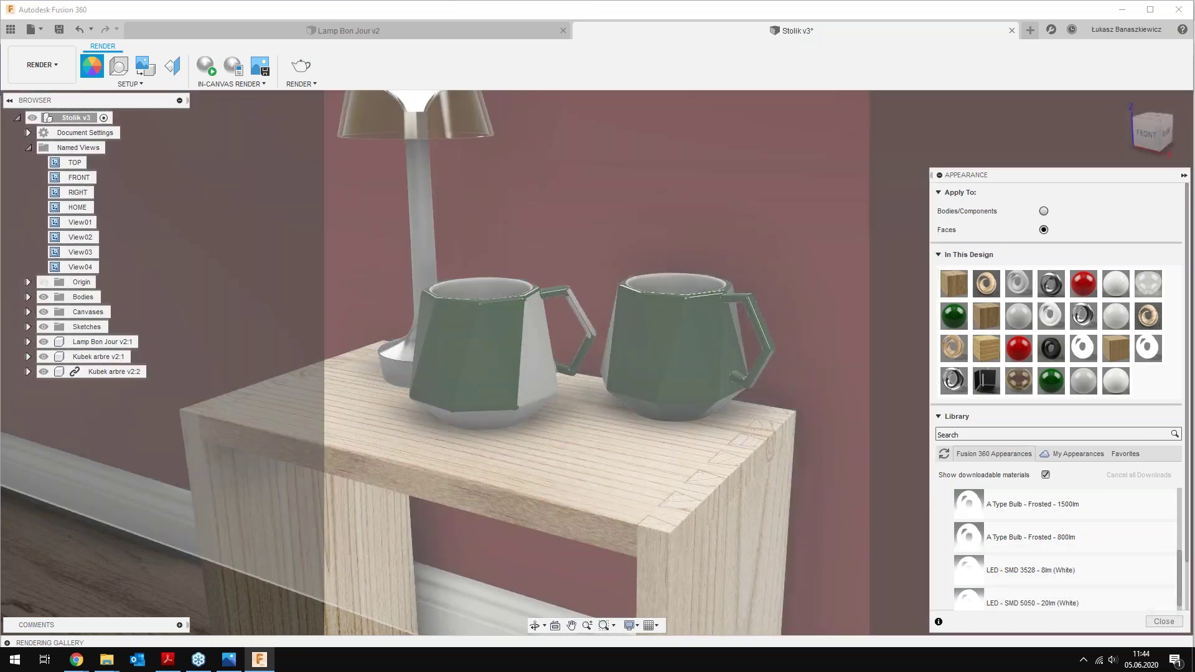
pyautogui.press('Escape')
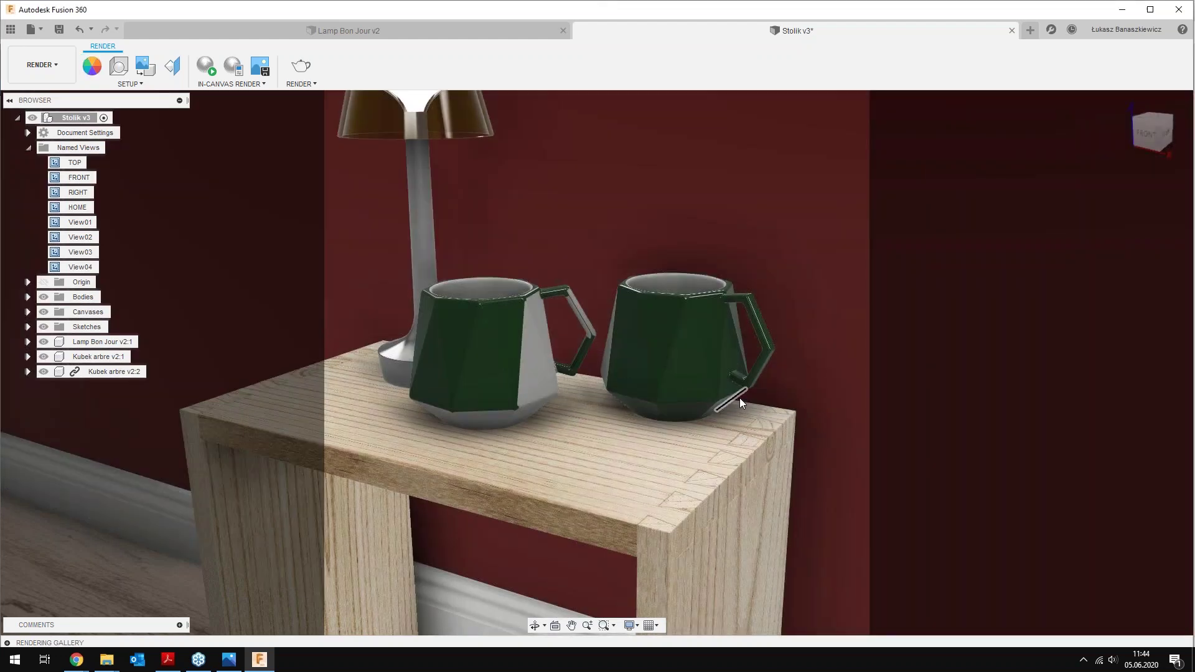
pyautogui.hotkey('ctrl', 'z')
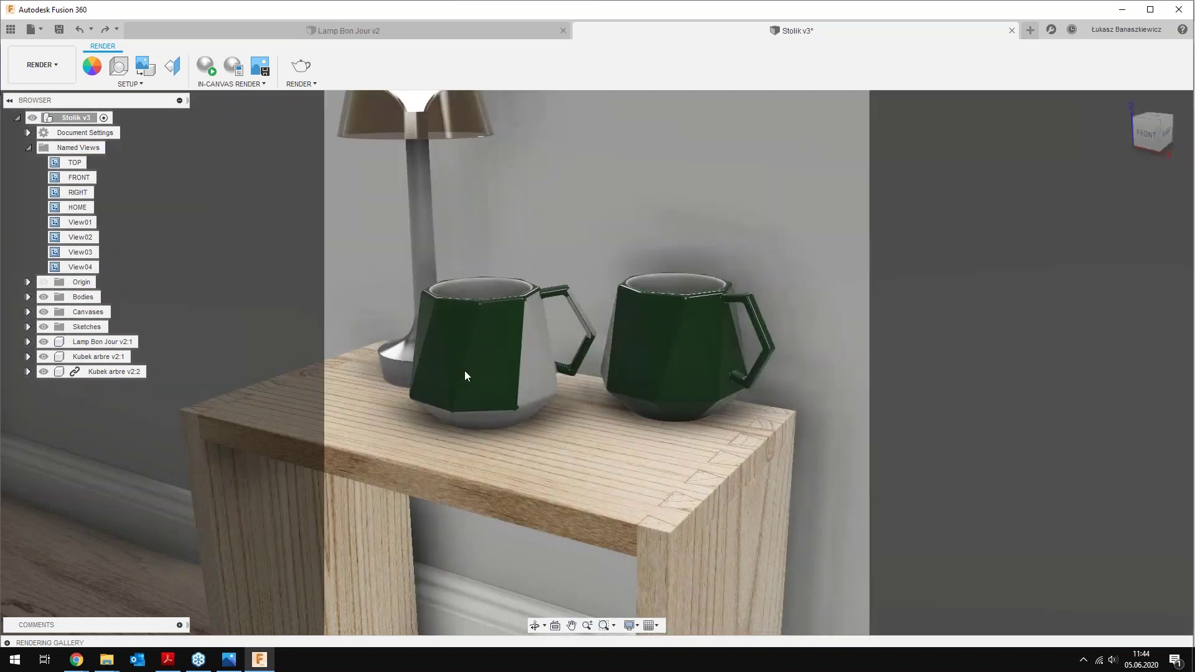
# Bring up the Kubek arbre v2:2 context menu in the browser, then the workspace list
pyautogui.rightClick(102, 372)
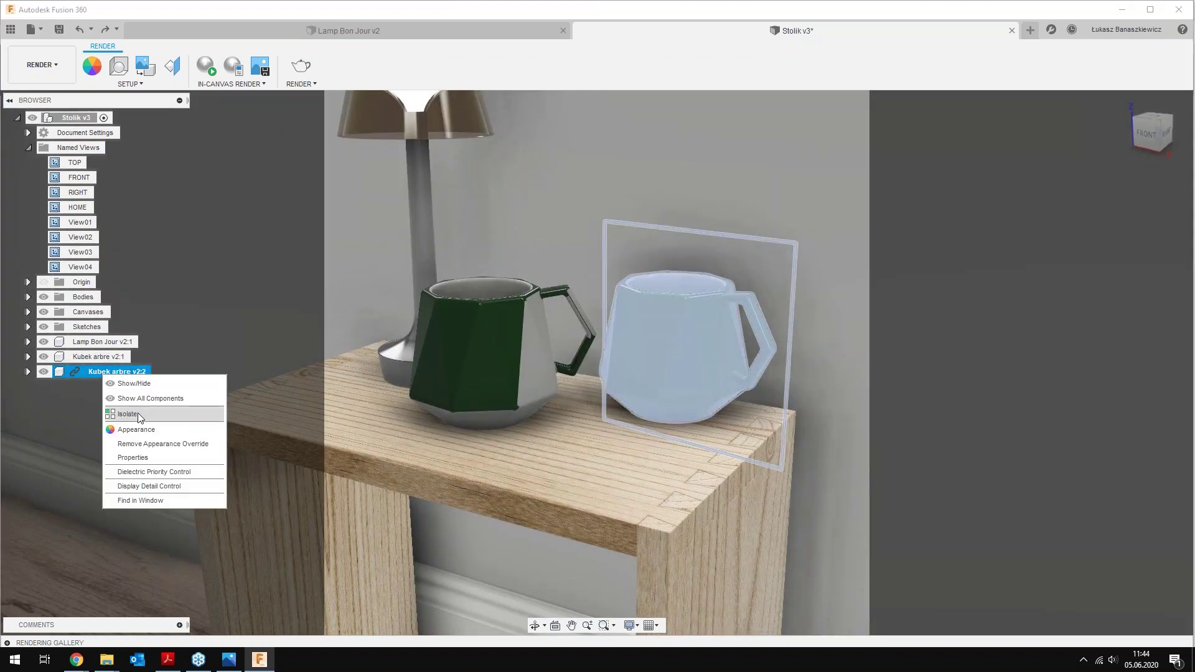
pyautogui.click(82, 376)
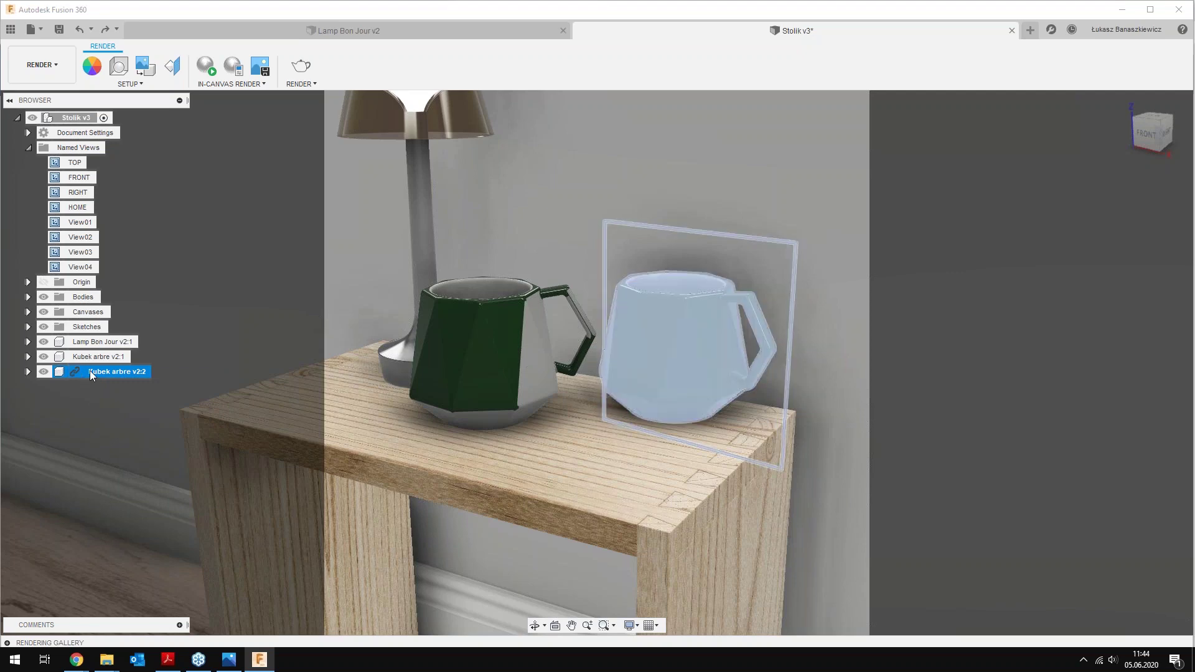
pyautogui.rightClick(91, 372)
pyautogui.click(40, 66)
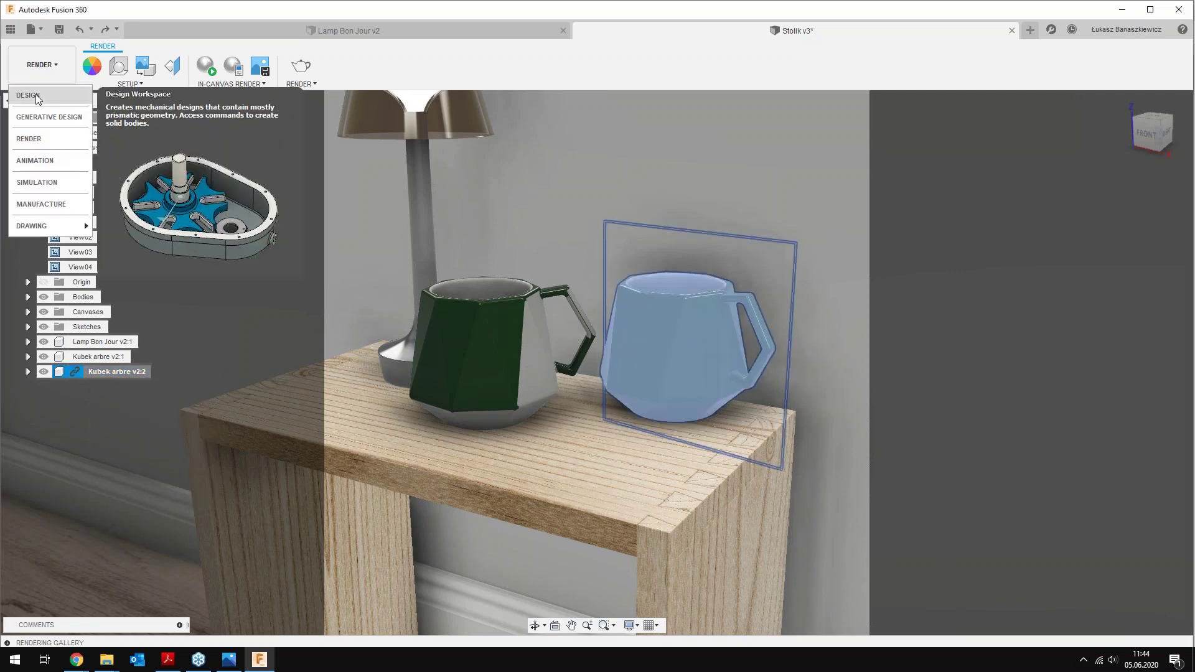
# In Design, break the link on Kubek arbre v2:2, making it Kubek arbre v2 (1):1
pyautogui.click(36, 95)
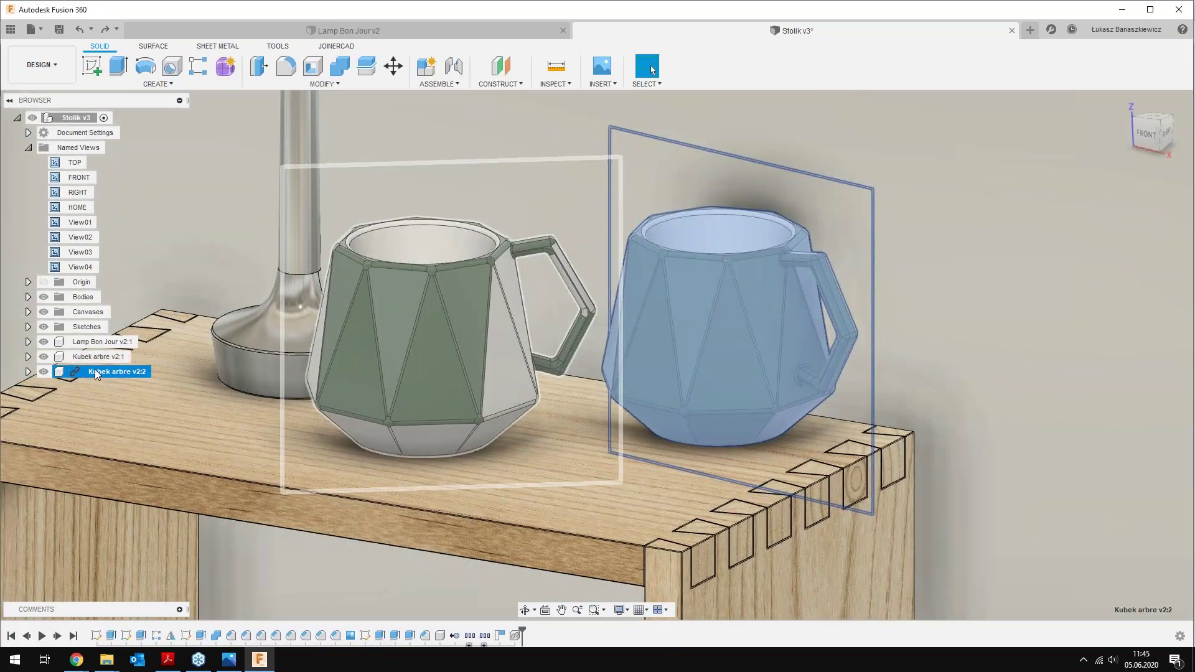
pyautogui.rightClick(94, 371)
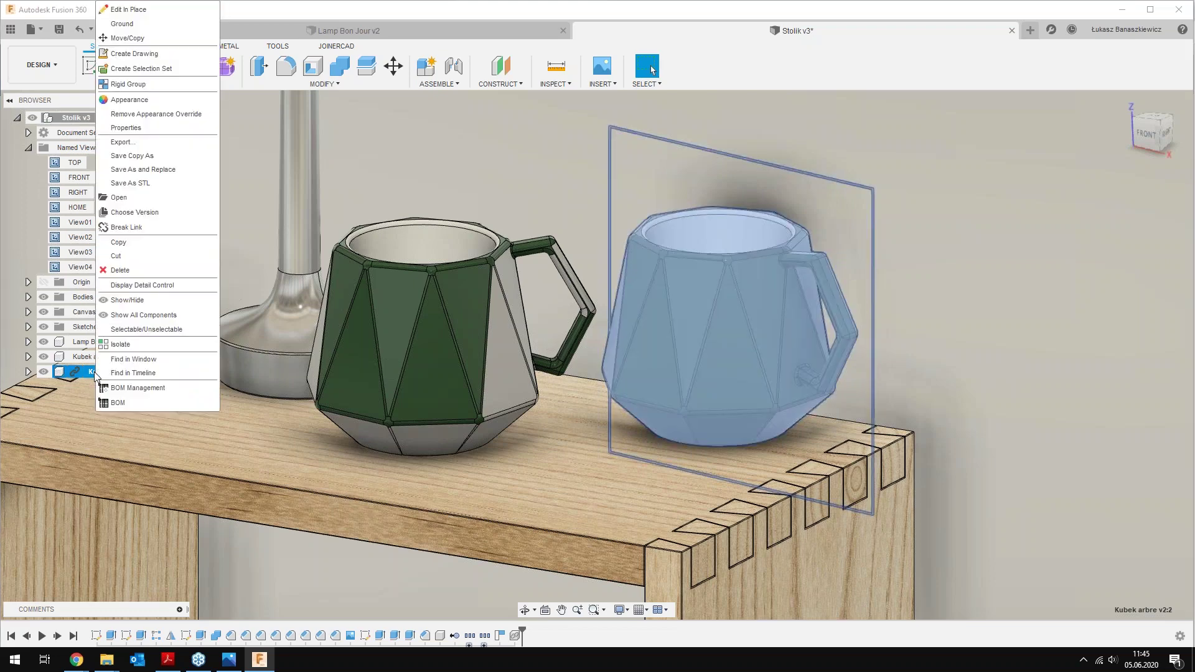
pyautogui.click(126, 227)
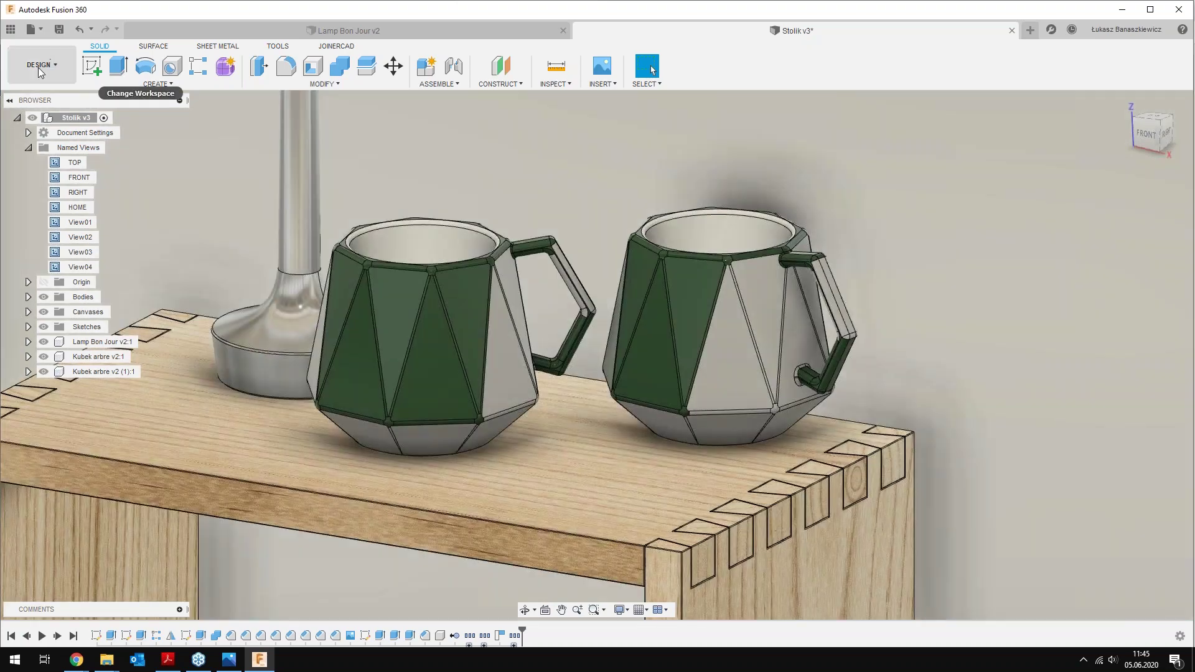
# In the Render workspace, paint all of Kubek arbre v2 (1):1 glossy red, removing face appearances
pyautogui.click(38, 66)
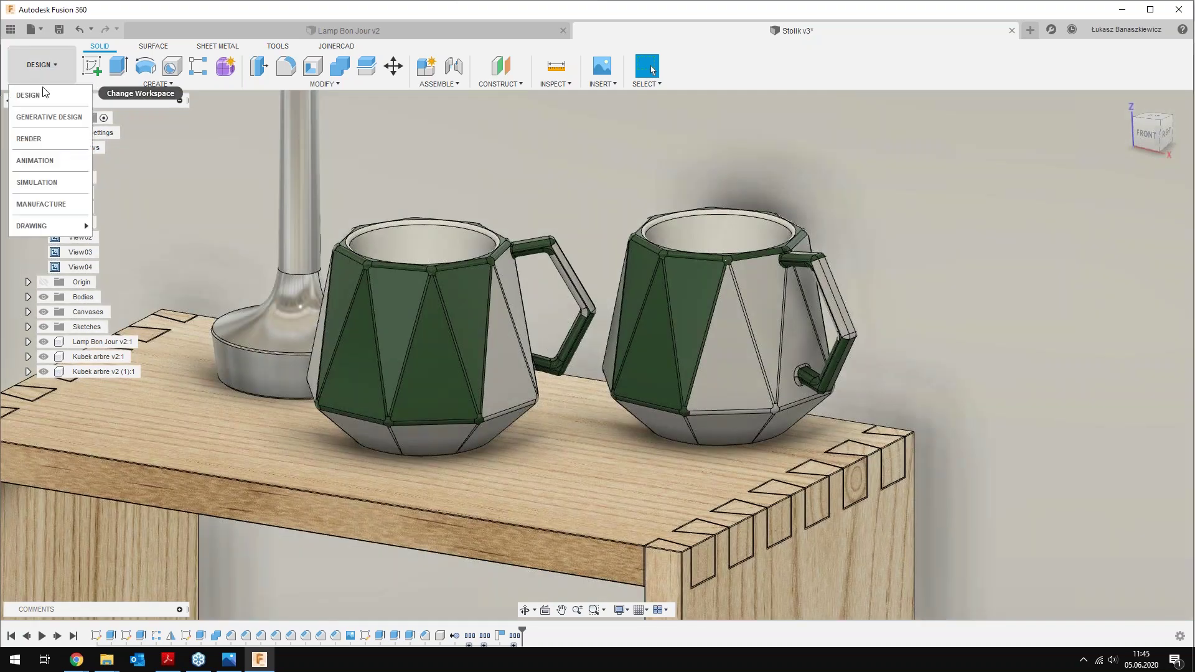
pyautogui.click(48, 145)
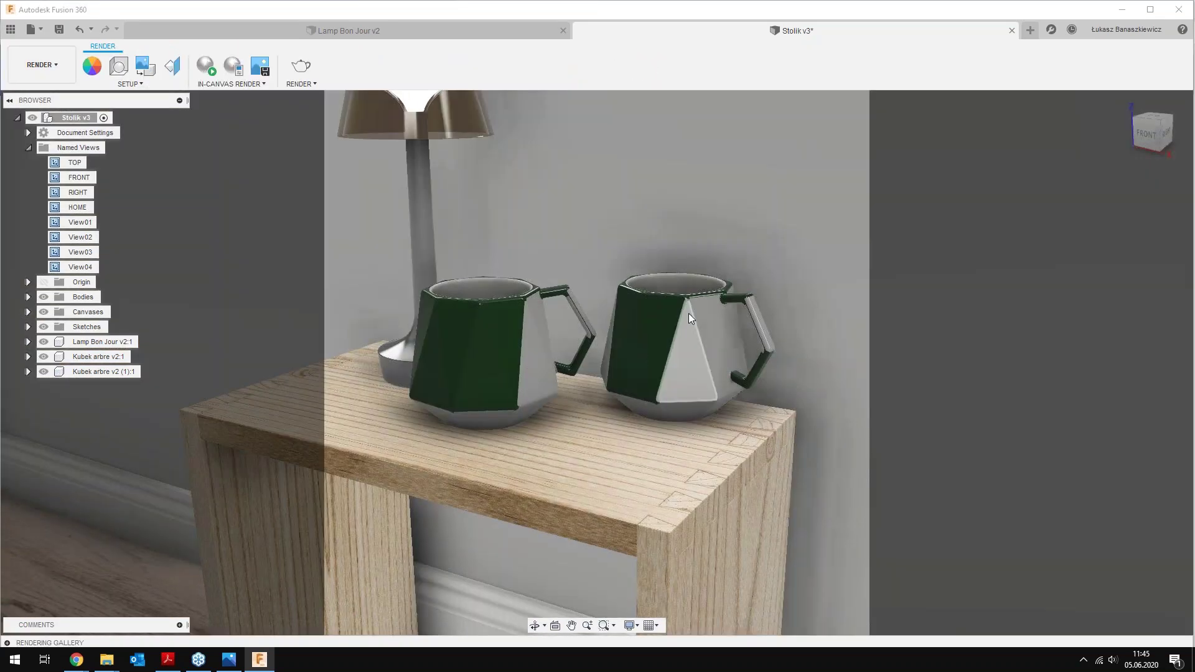
pyautogui.moveTo(702, 342)
pyautogui.mouseDown()
pyautogui.moveTo(644, 306)
pyautogui.moveTo(681, 333)
pyautogui.mouseUp()
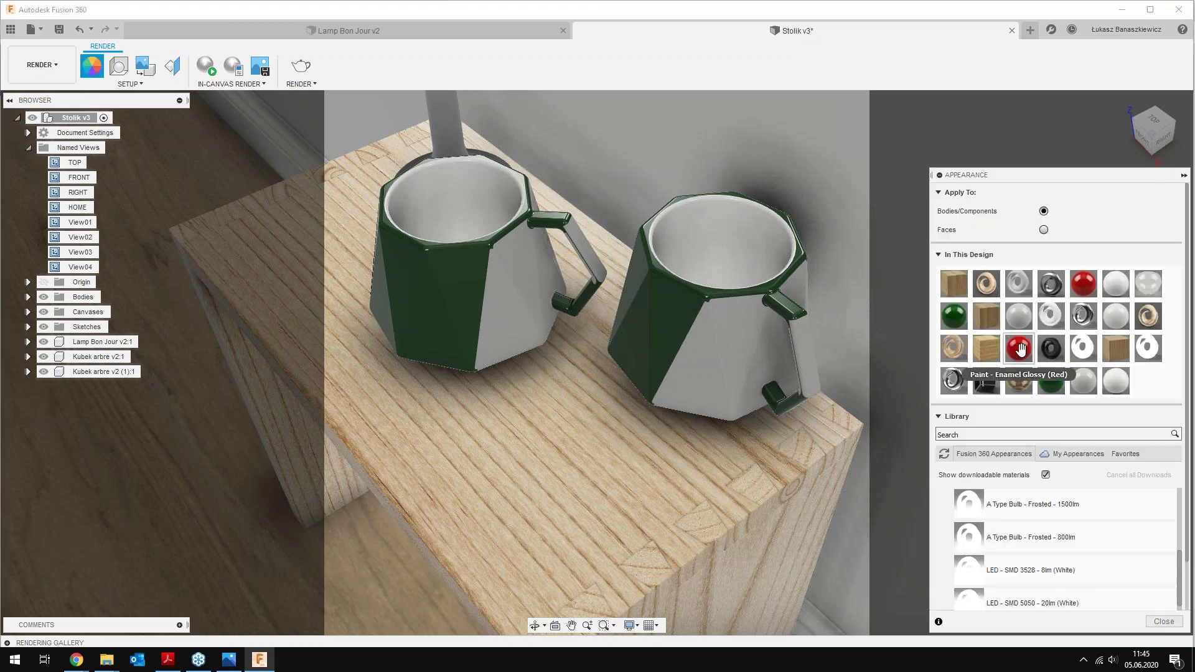
pyautogui.moveTo(1021, 350); pyautogui.dragTo(772, 351)
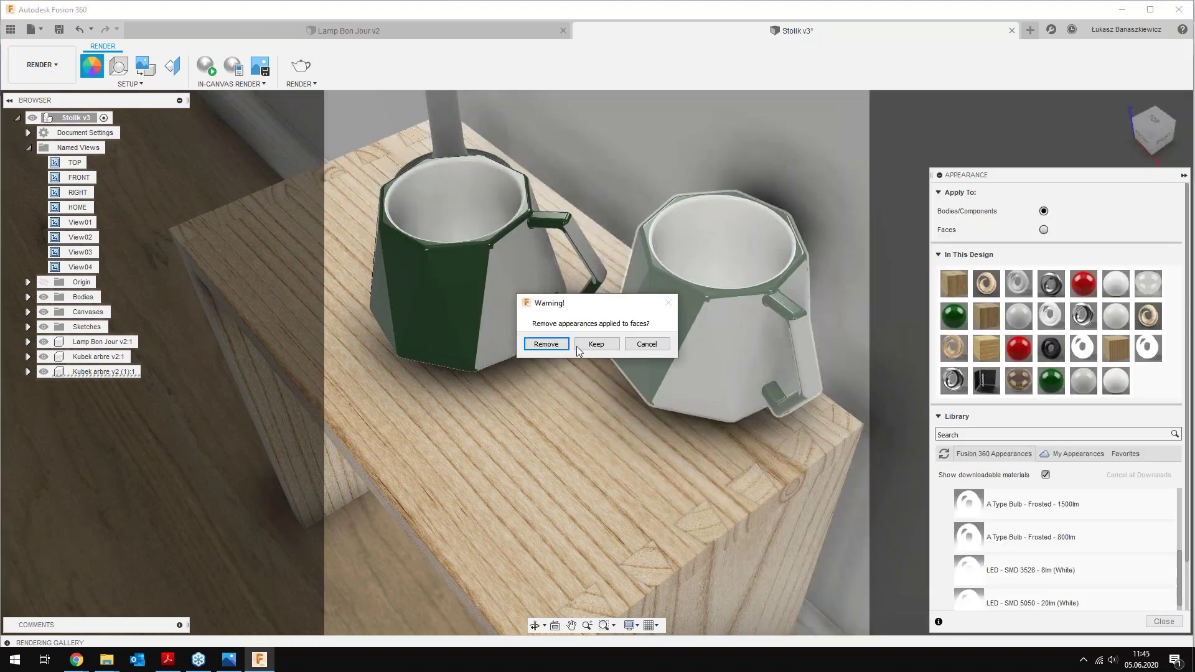
pyautogui.click(540, 346)
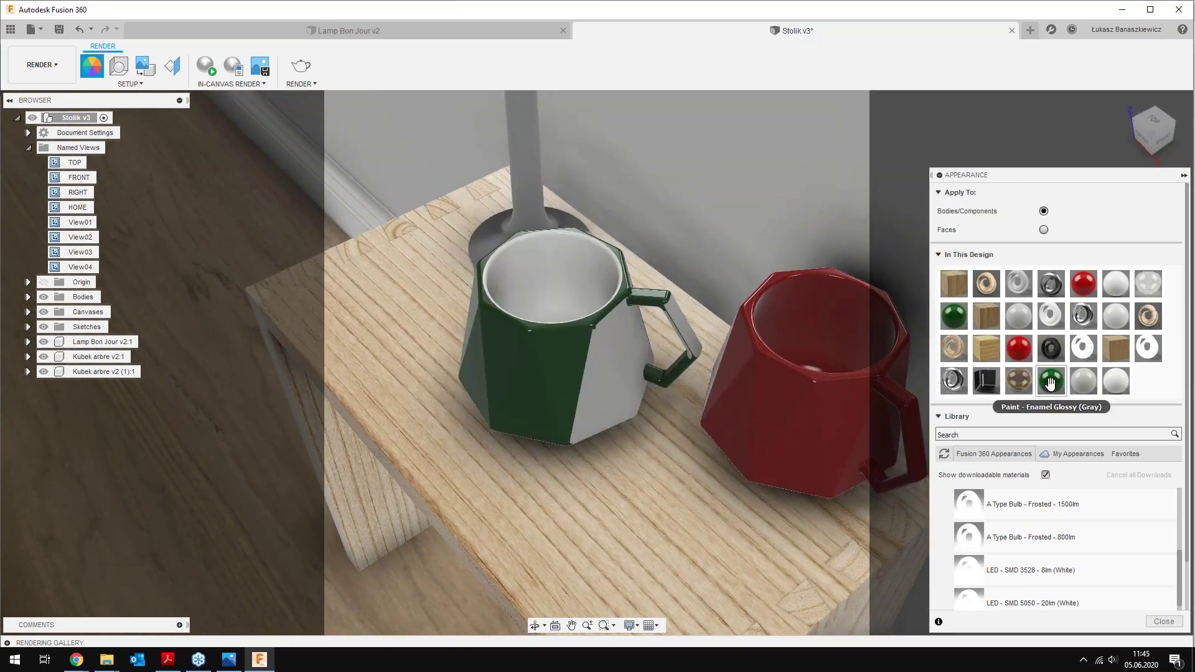
# Paint the entire left mug green, removing its per-face appearances
pyautogui.moveTo(1051, 382); pyautogui.dragTo(994, 356)
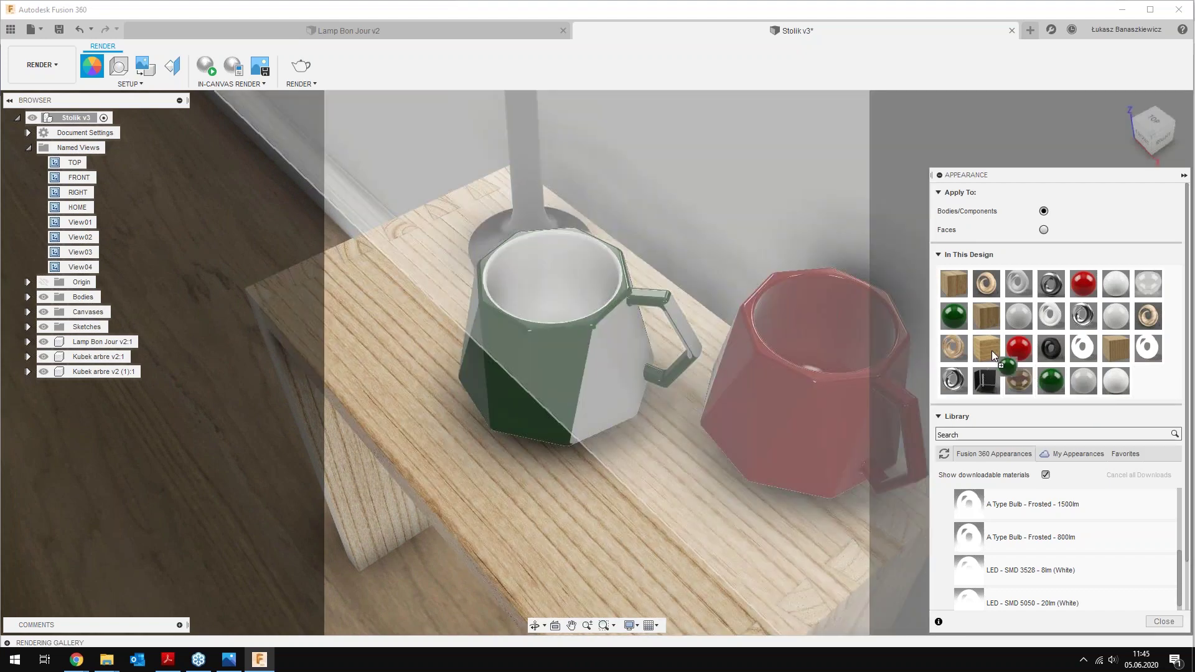
pyautogui.moveTo(993, 356); pyautogui.dragTo(617, 360)
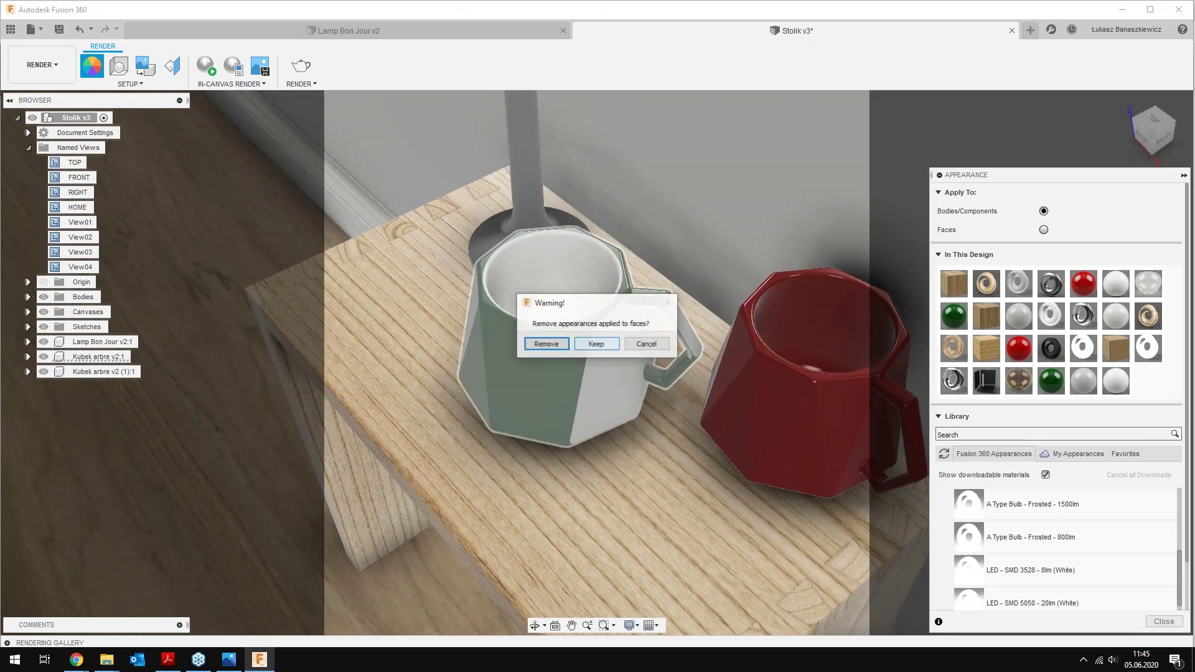
pyautogui.click(546, 344)
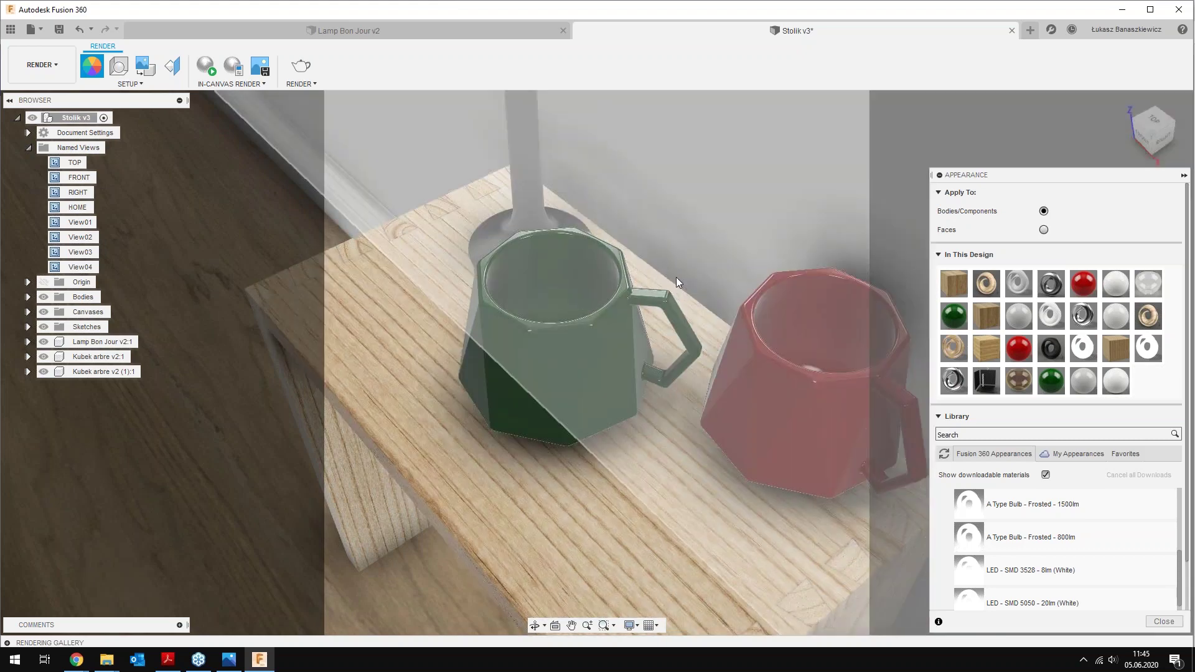
pyautogui.moveTo(676, 278)
pyautogui.keyDown('shift'); pyautogui.mouseDown(button='middle')
pyautogui.moveTo(628, 307)
pyautogui.moveTo(579, 275)
pyautogui.mouseUp(button='middle'); pyautogui.keyUp('shift')
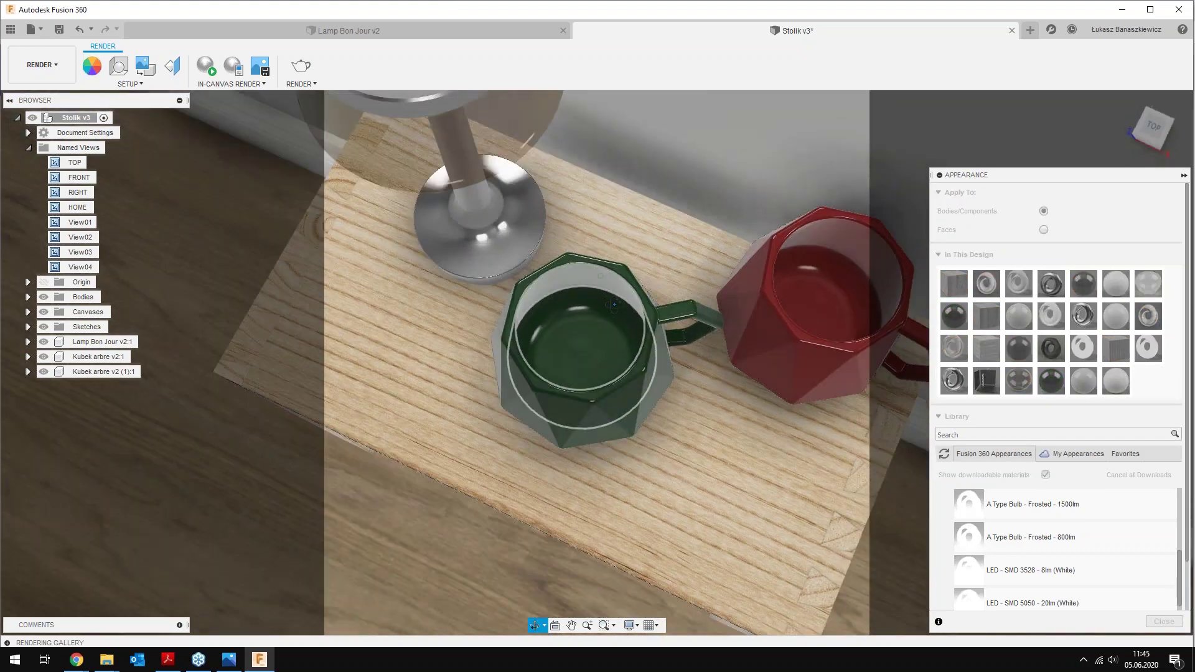
pyautogui.scroll(4, 579, 274)
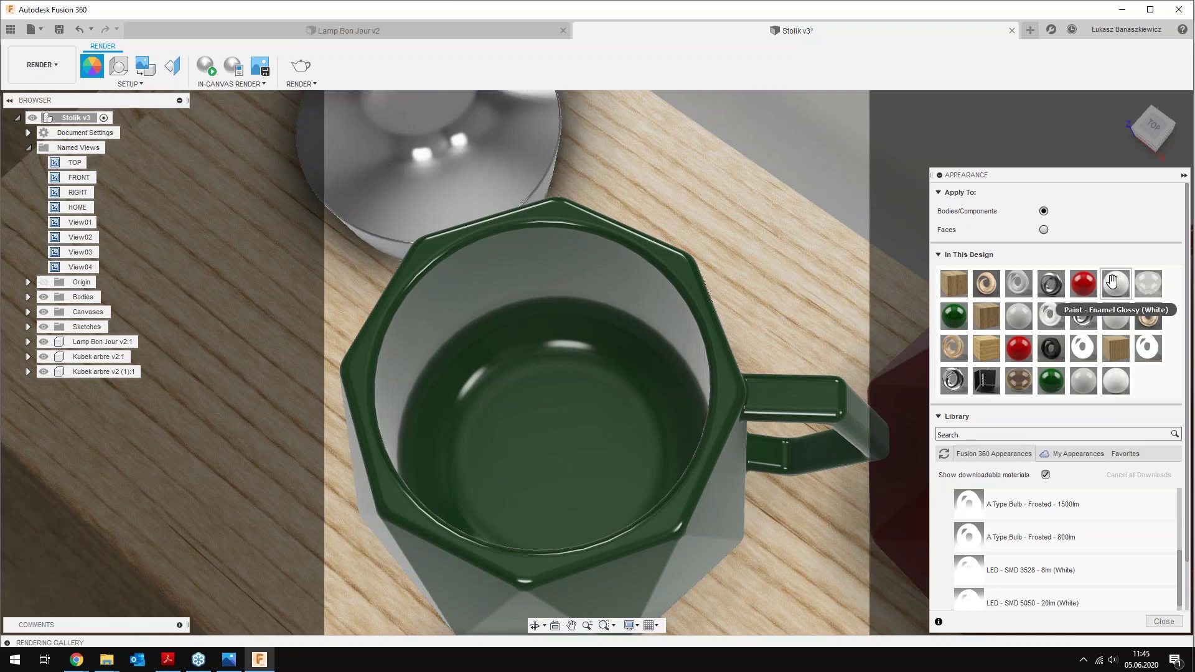
# With Apply To set to Faces, paint the green mug's interior faces white glossy enamel
pyautogui.click(1044, 230)
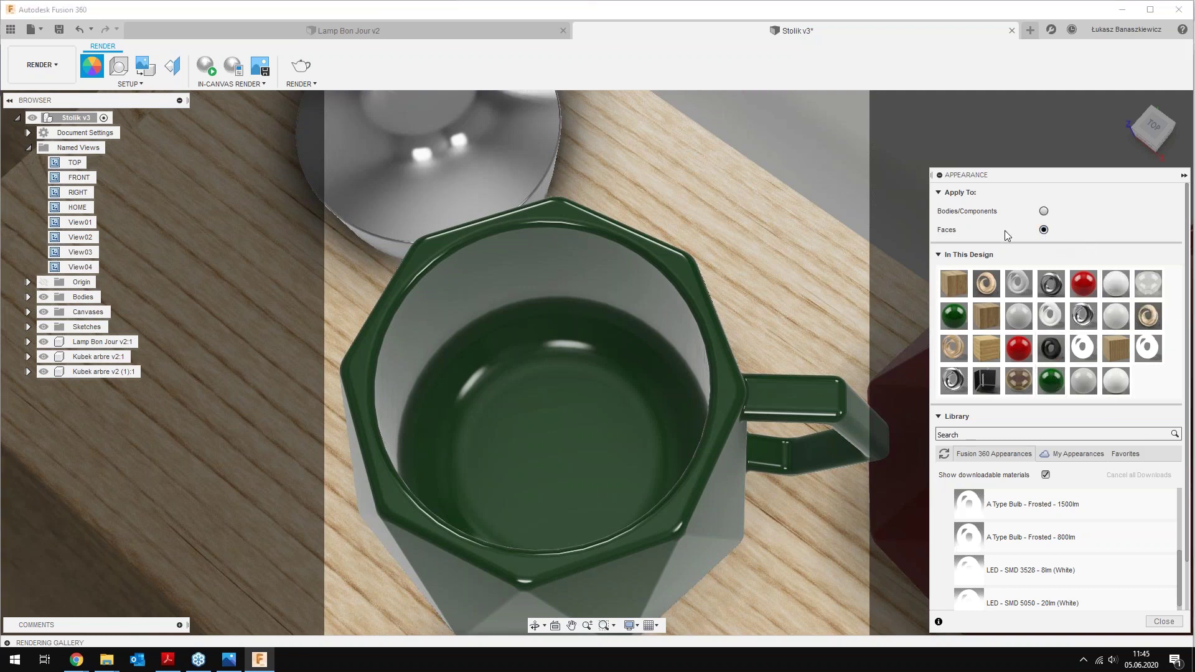
pyautogui.moveTo(1118, 287); pyautogui.dragTo(610, 415)
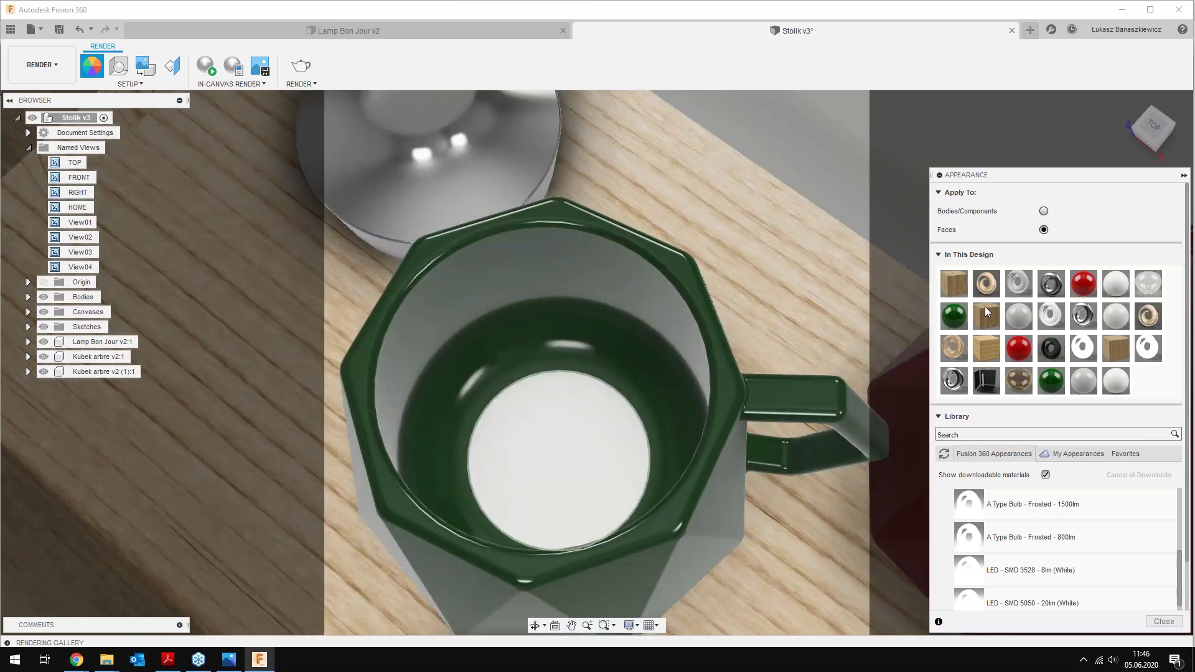
pyautogui.moveTo(1115, 284)
pyautogui.mouseDown()
pyautogui.moveTo(685, 360)
pyautogui.moveTo(705, 333)
pyautogui.moveTo(626, 345)
pyautogui.moveTo(618, 321)
pyautogui.mouseUp()
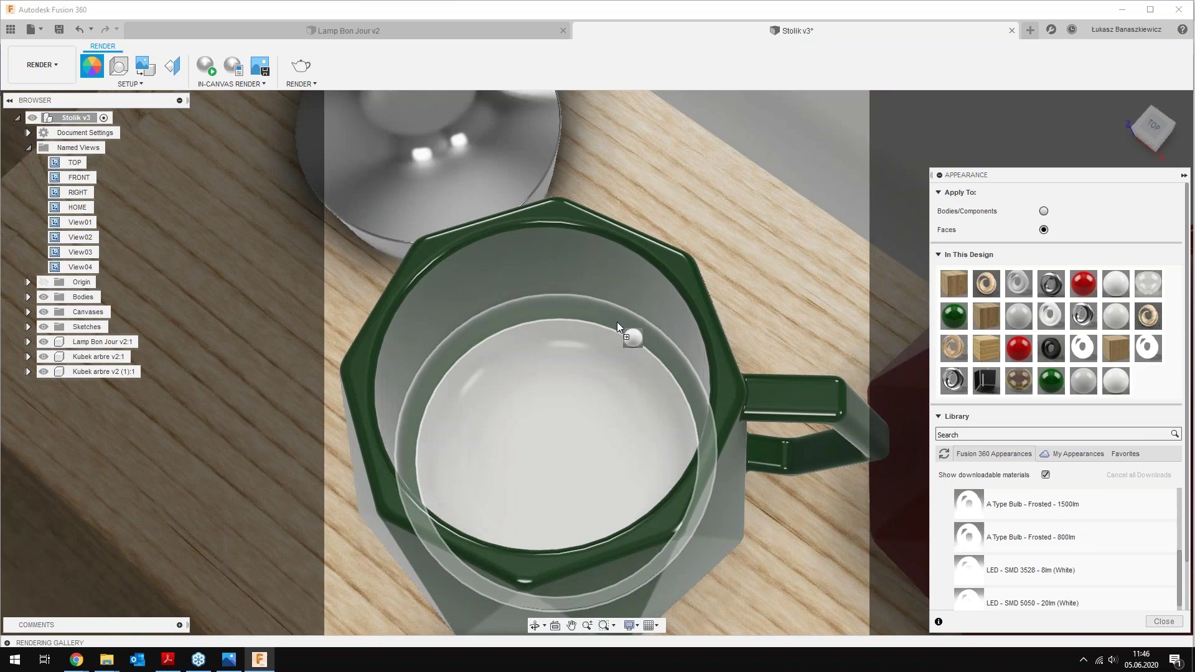
pyautogui.moveTo(617, 321); pyautogui.dragTo(617, 322)
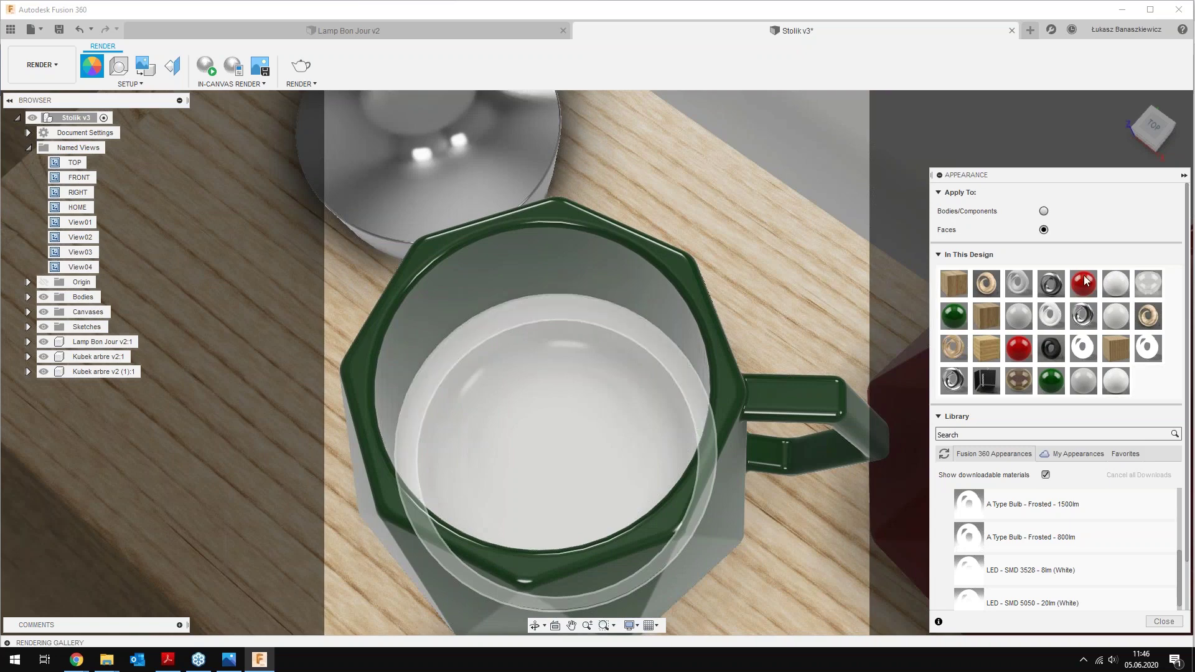
pyautogui.moveTo(1114, 283); pyautogui.dragTo(595, 287)
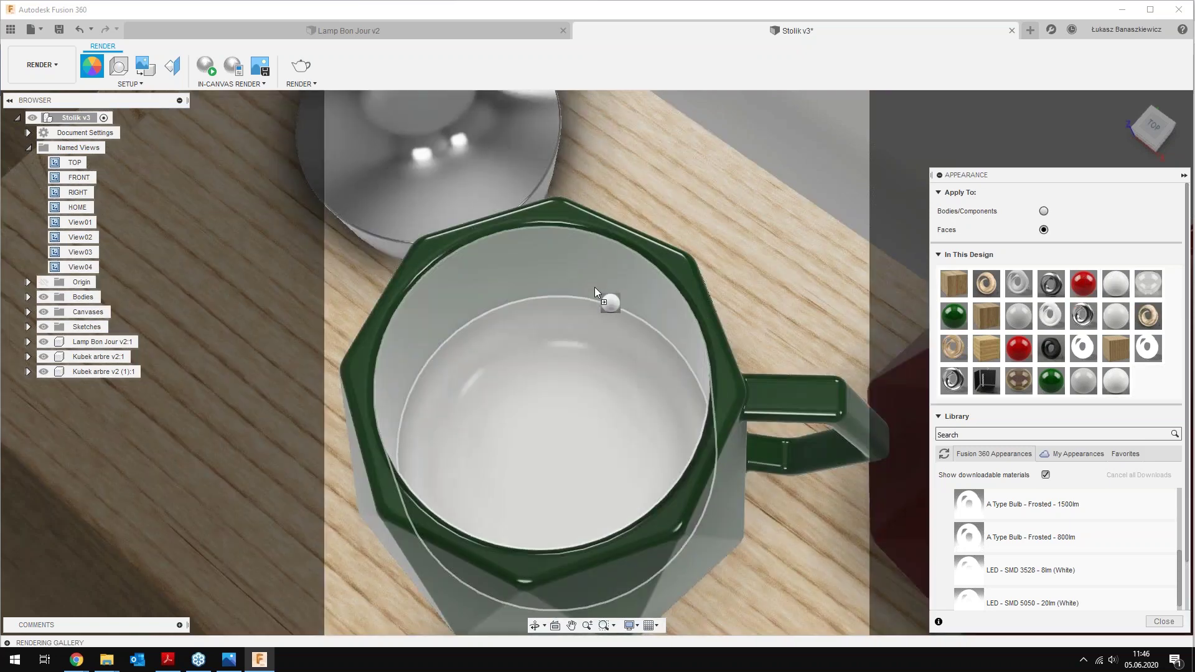
pyautogui.moveTo(689, 279); pyautogui.dragTo(689, 279)
pyautogui.scroll(-3, 378, 232)
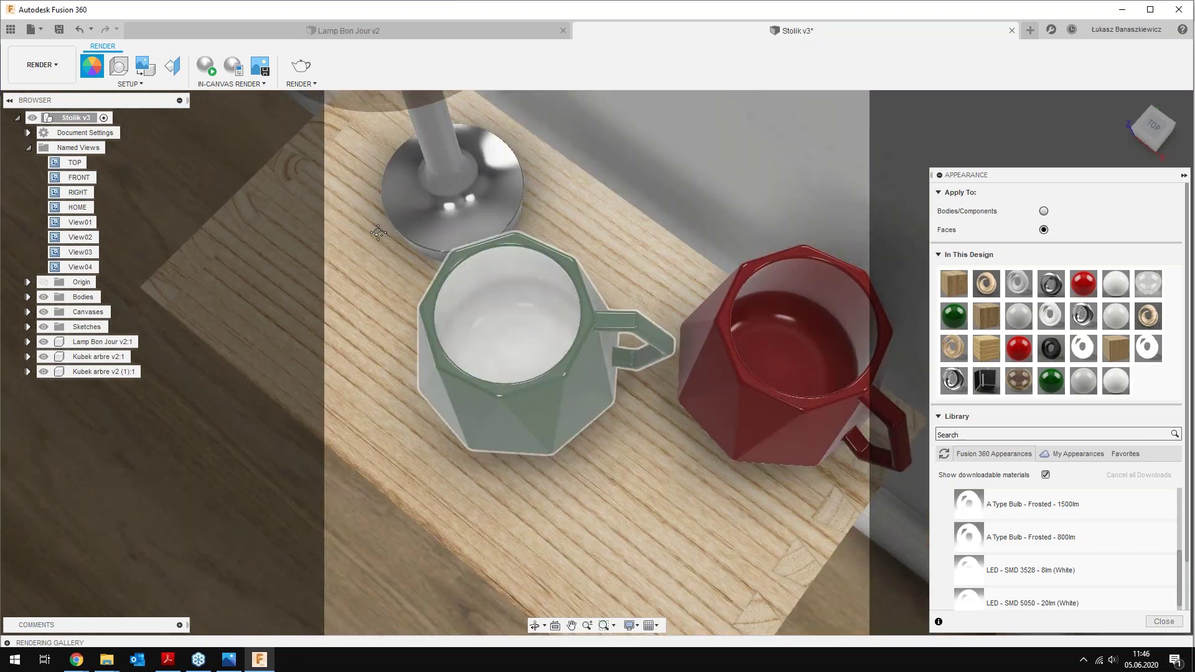
# Paint the red mug's inside bottom, inner fillet and inner wall white glossy enamel
pyautogui.moveTo(378, 233); pyautogui.dragTo(94, 125, button='middle')
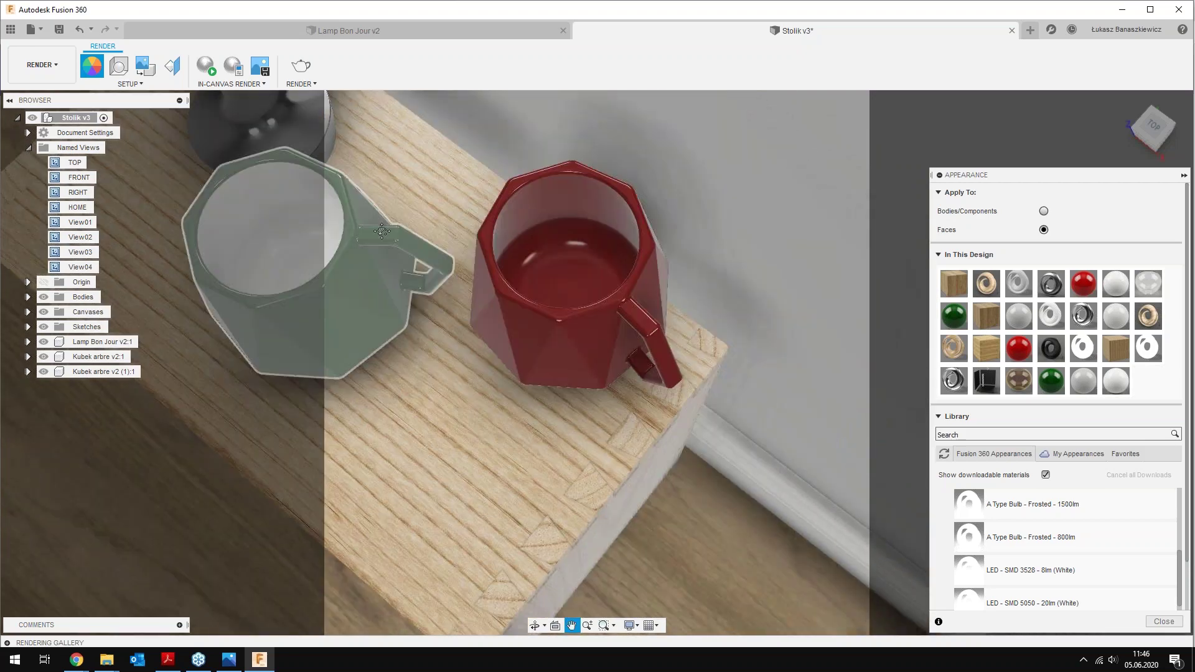
pyautogui.scroll(5, 553, 233)
pyautogui.scroll(-2, 553, 236)
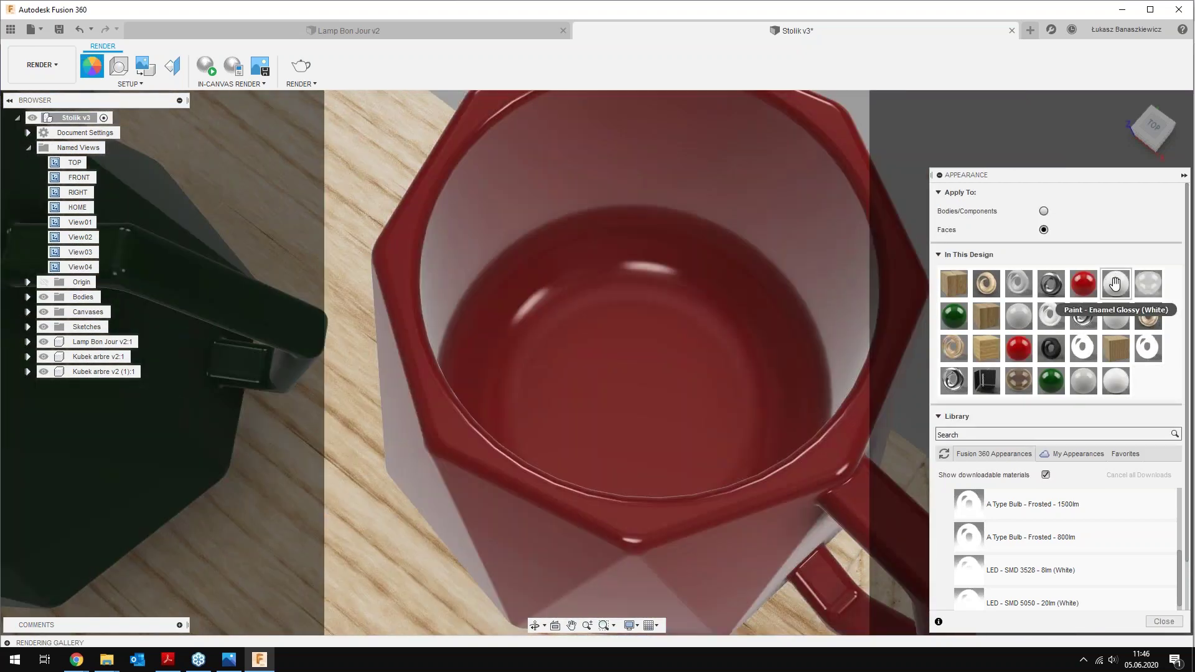
pyautogui.moveTo(1116, 286)
pyautogui.mouseDown()
pyautogui.moveTo(697, 393)
pyautogui.moveTo(708, 401)
pyautogui.mouseUp()
pyautogui.moveTo(1115, 286); pyautogui.dragTo(719, 325)
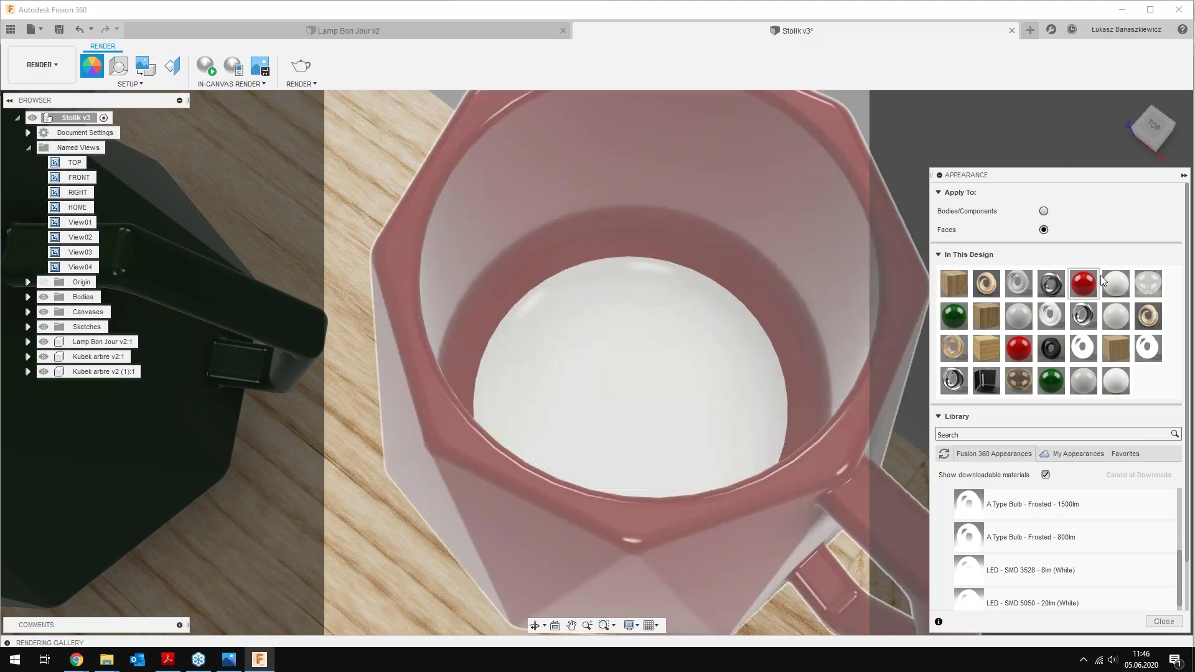
pyautogui.moveTo(1114, 283); pyautogui.dragTo(754, 297)
pyautogui.moveTo(1125, 287); pyautogui.dragTo(779, 283)
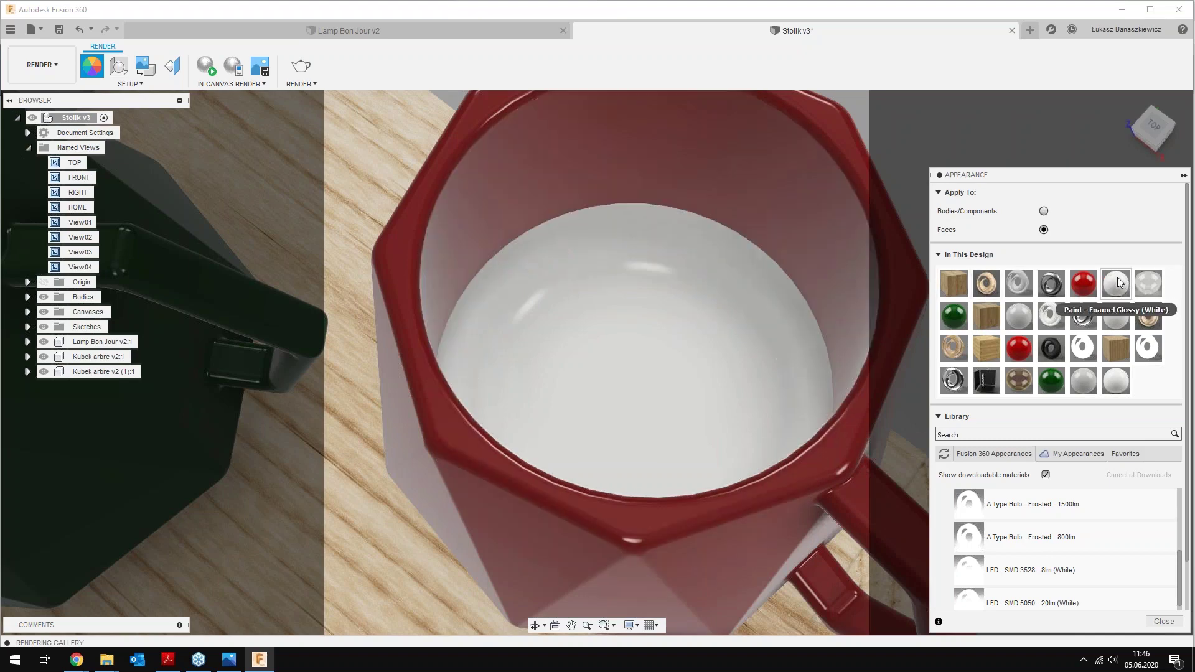
pyautogui.moveTo(1115, 284); pyautogui.dragTo(784, 261)
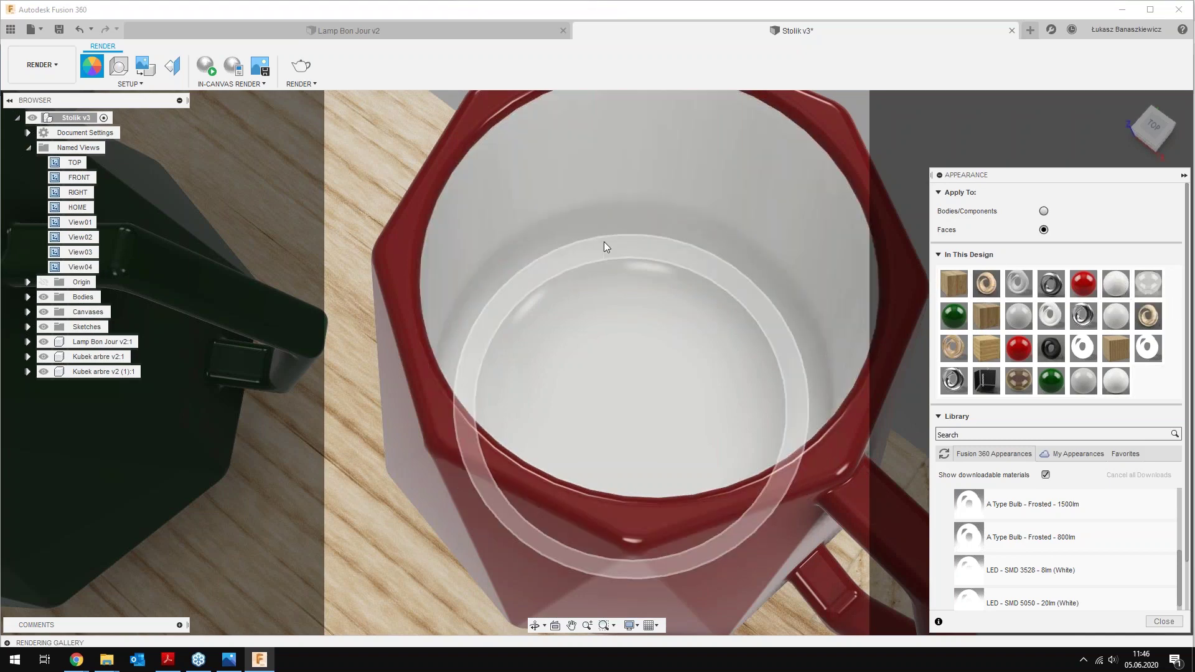
pyautogui.scroll(-5, 604, 246)
pyautogui.scroll(-2, 603, 246)
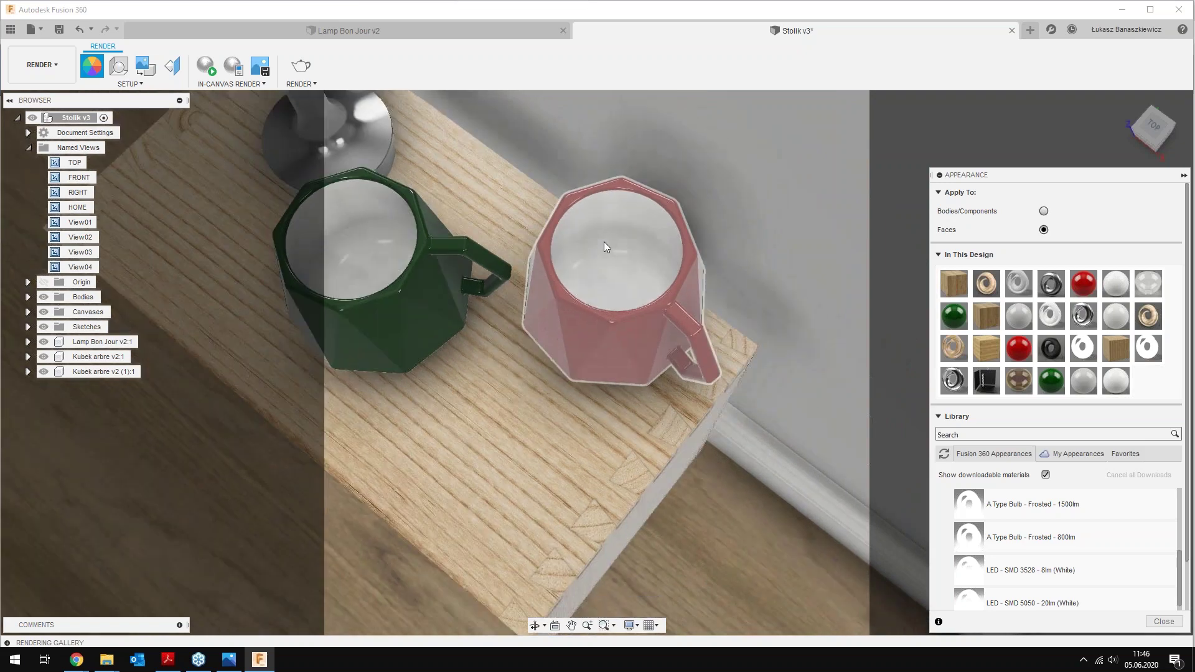
# Return to the View01 camera and lower the environment brightness to 120 lx in Scene Settings
pyautogui.click(1164, 621)
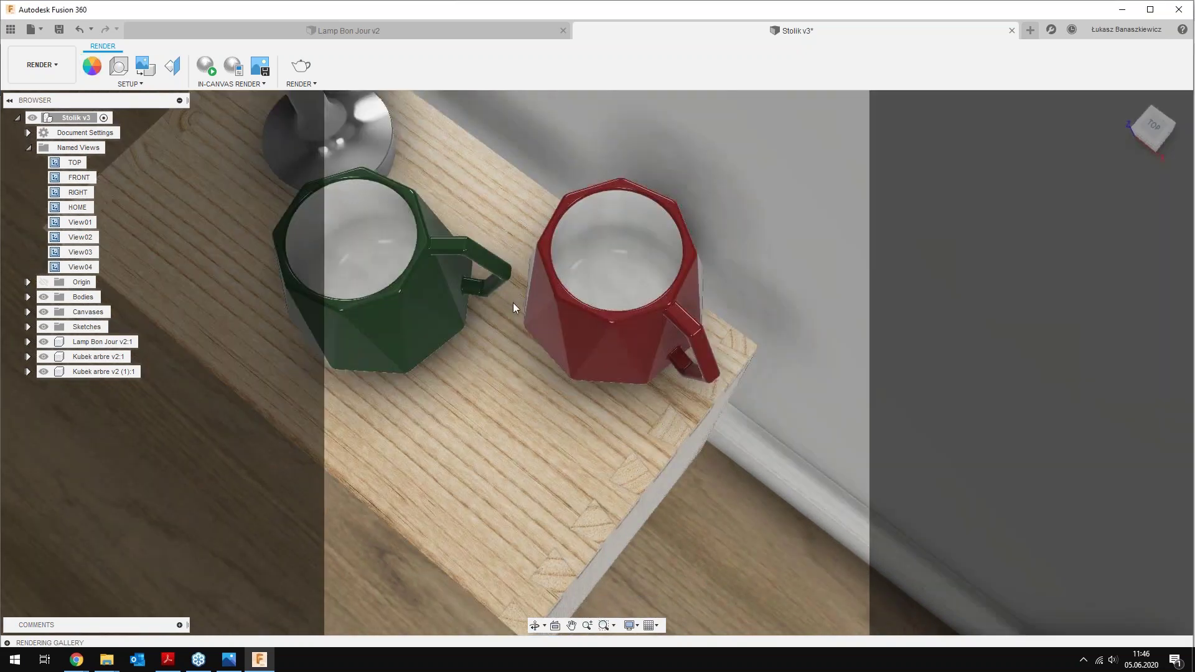
pyautogui.moveTo(706, 351)
pyautogui.mouseDown(button='middle')
pyautogui.moveTo(762, 382)
pyautogui.moveTo(871, 404)
pyautogui.mouseUp(button='middle')
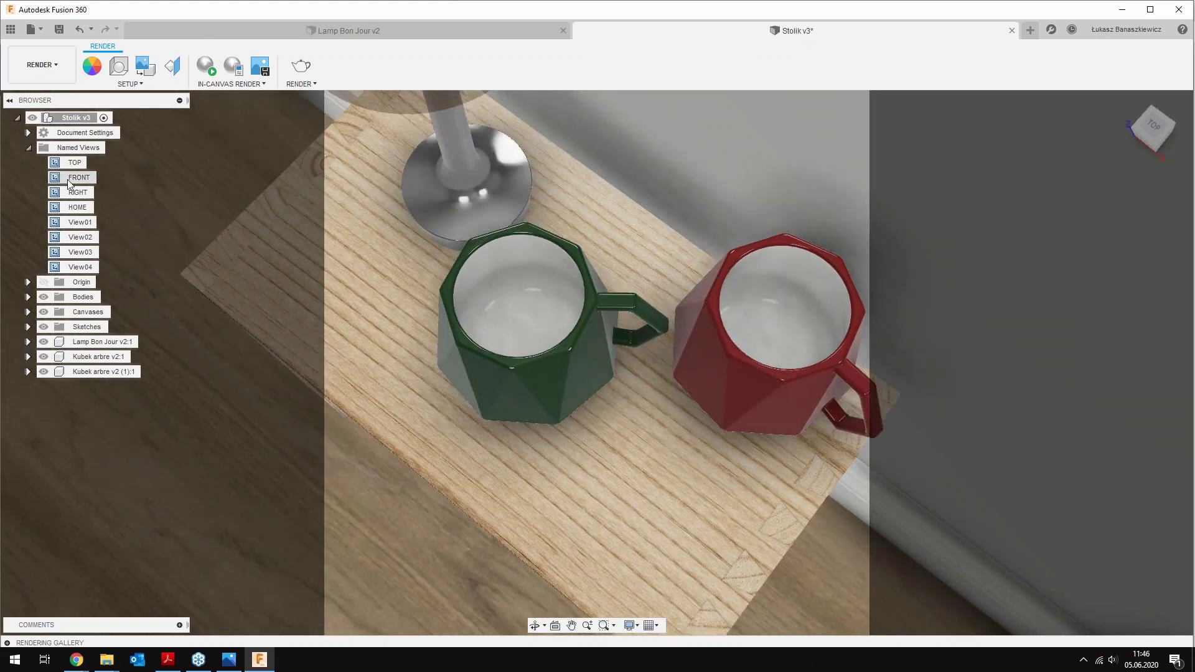
pyautogui.doubleClick(80, 222)
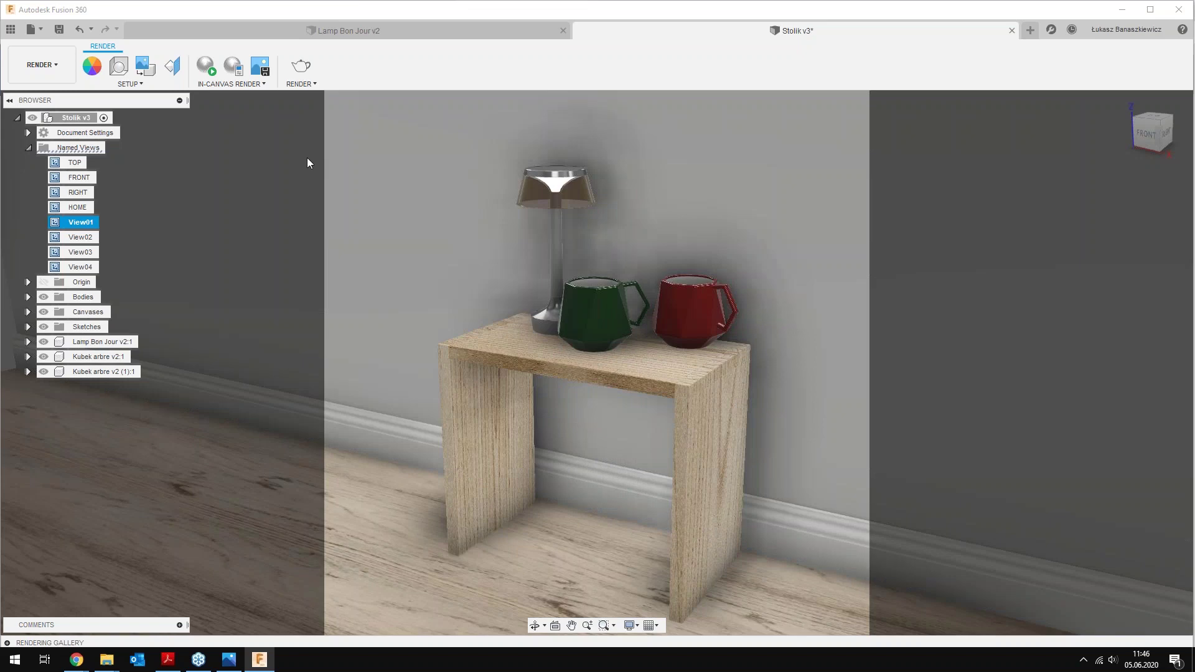
pyautogui.click(117, 69)
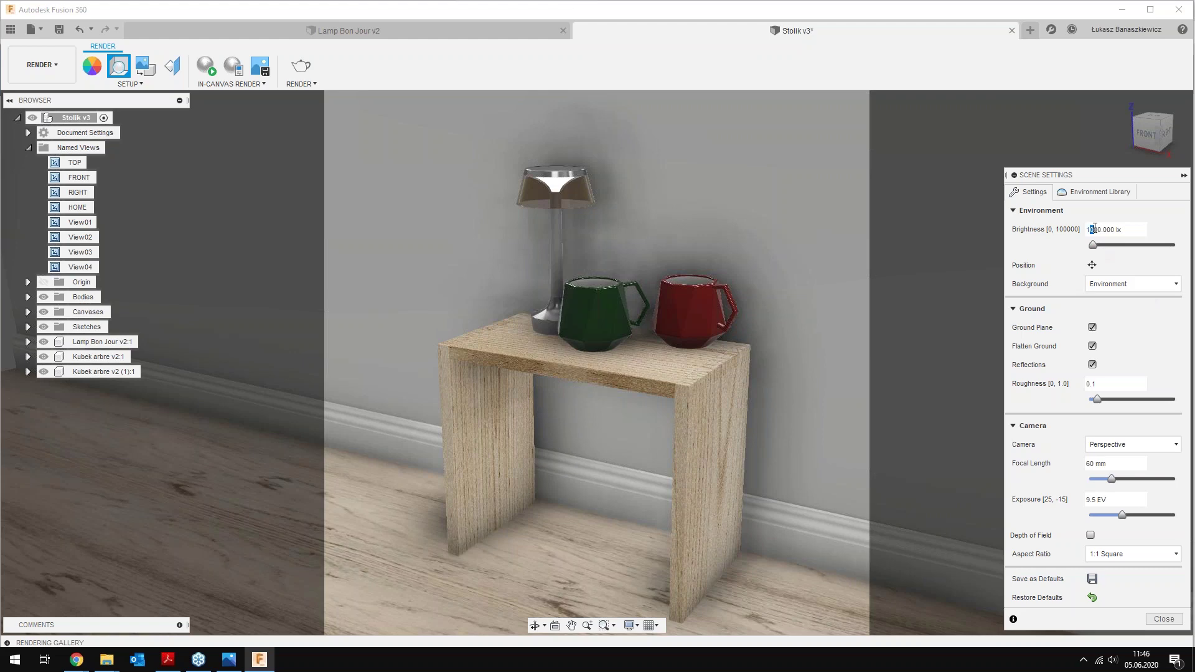
pyautogui.write('2')
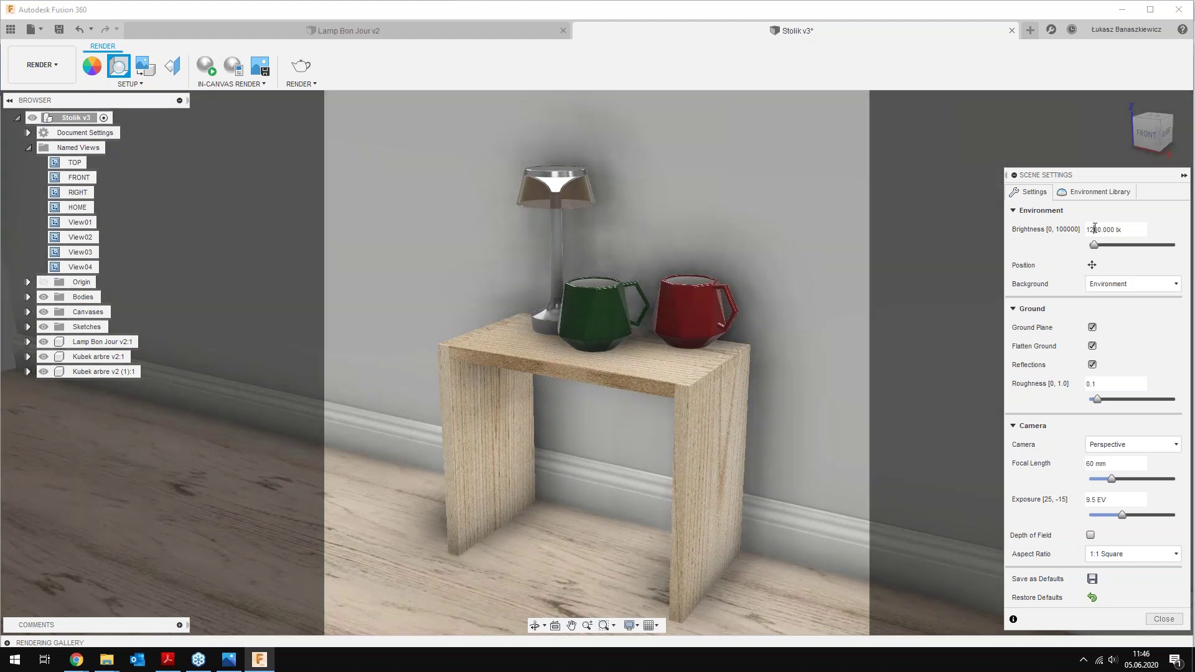
pyautogui.press('Delete')
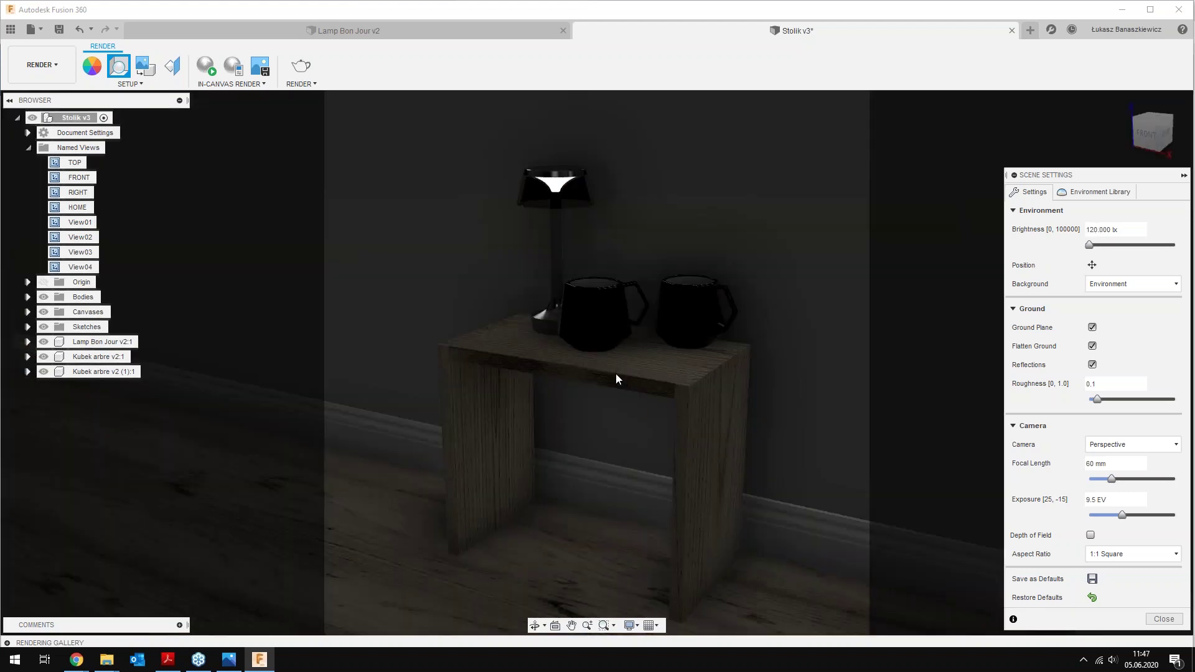
# Start an in-canvas render preview, then bring up the Render Settings dialog
pyautogui.click(205, 65)
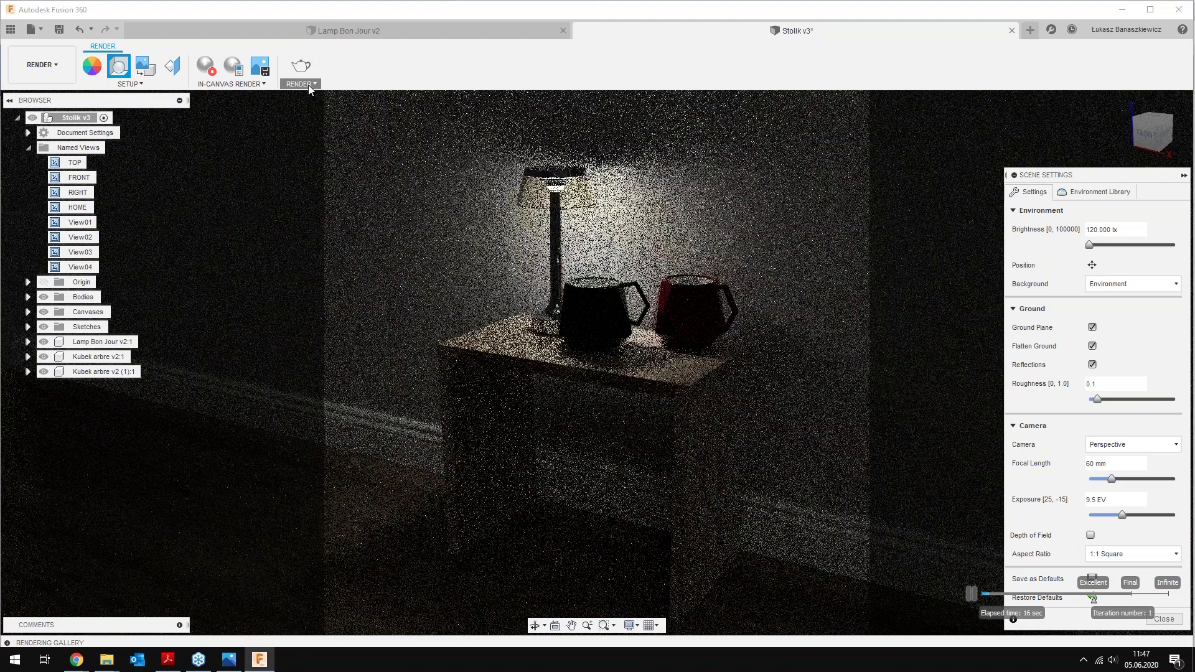
pyautogui.click(302, 83)
pyautogui.click(317, 99)
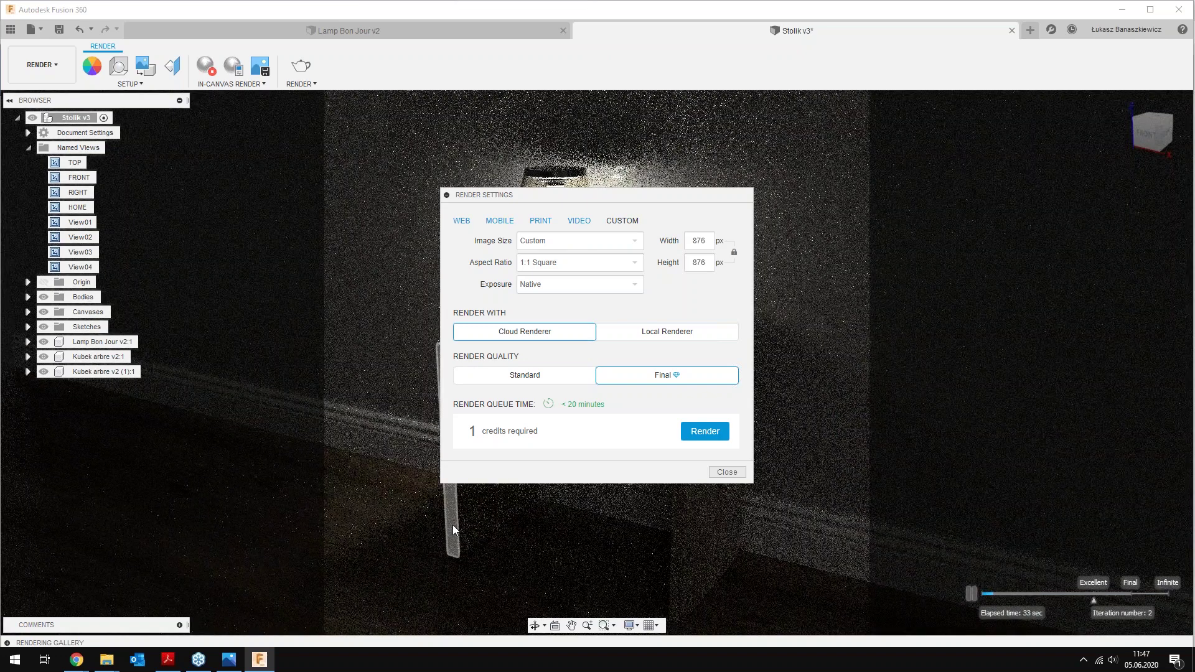
pyautogui.moveTo(700, 241)
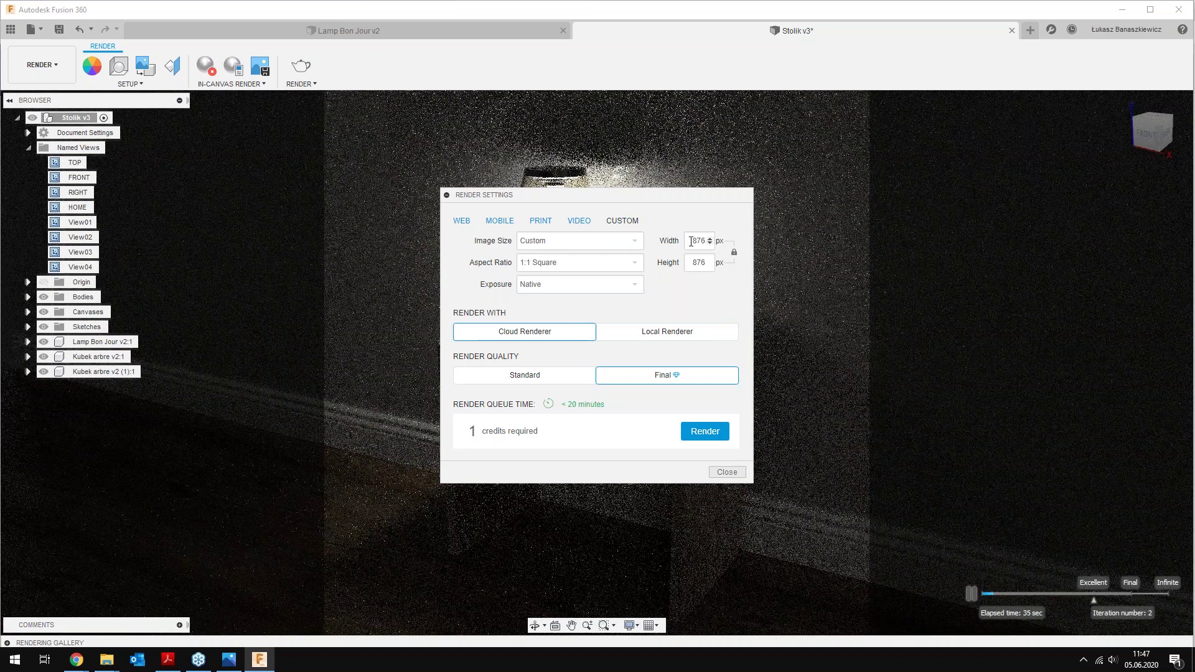
# Set the render width to 1200 px and submit a final-quality cloud render
pyautogui.doubleClick(691, 241)
pyautogui.write('12')
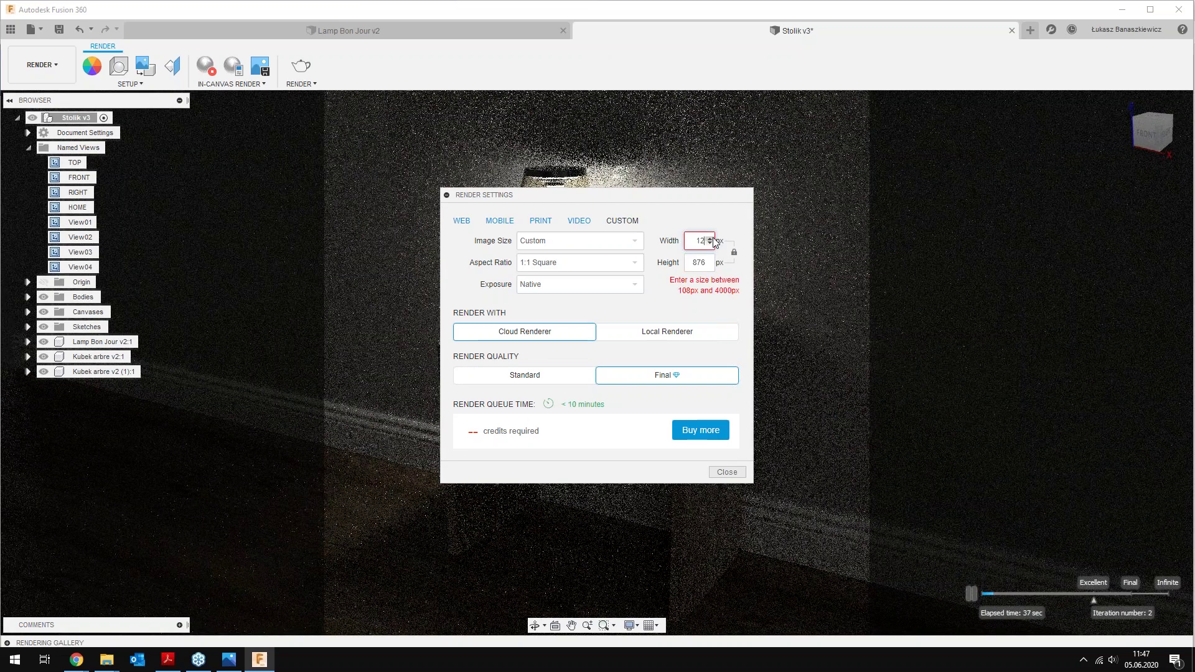
pyautogui.write('00')
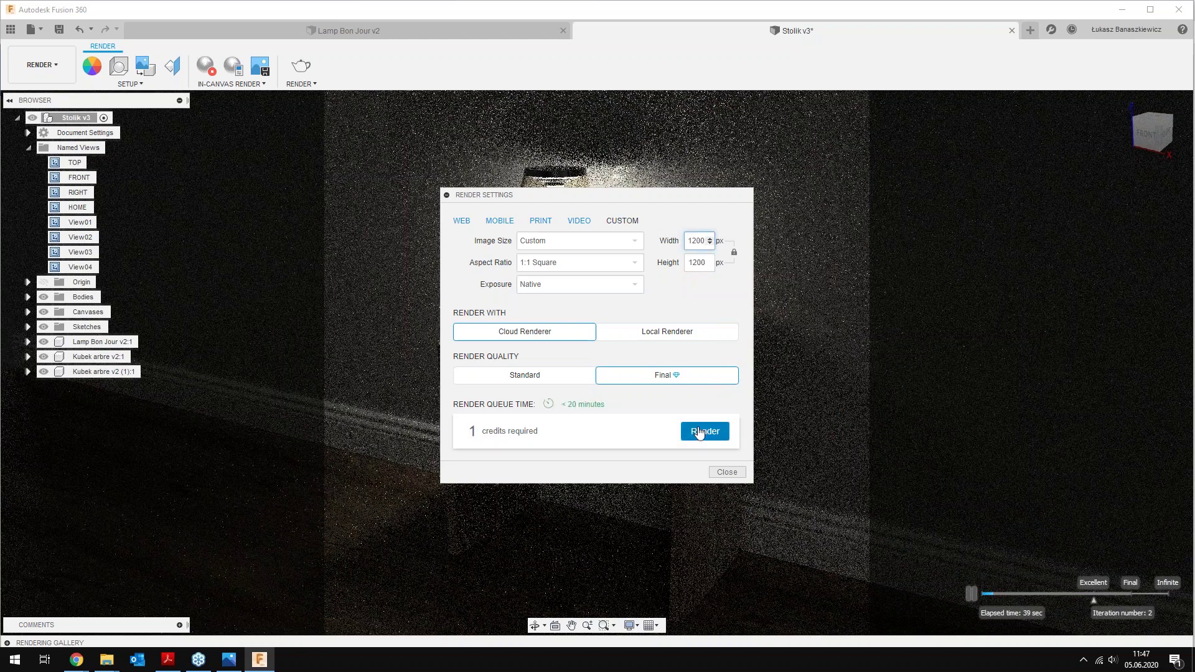
pyautogui.click(702, 434)
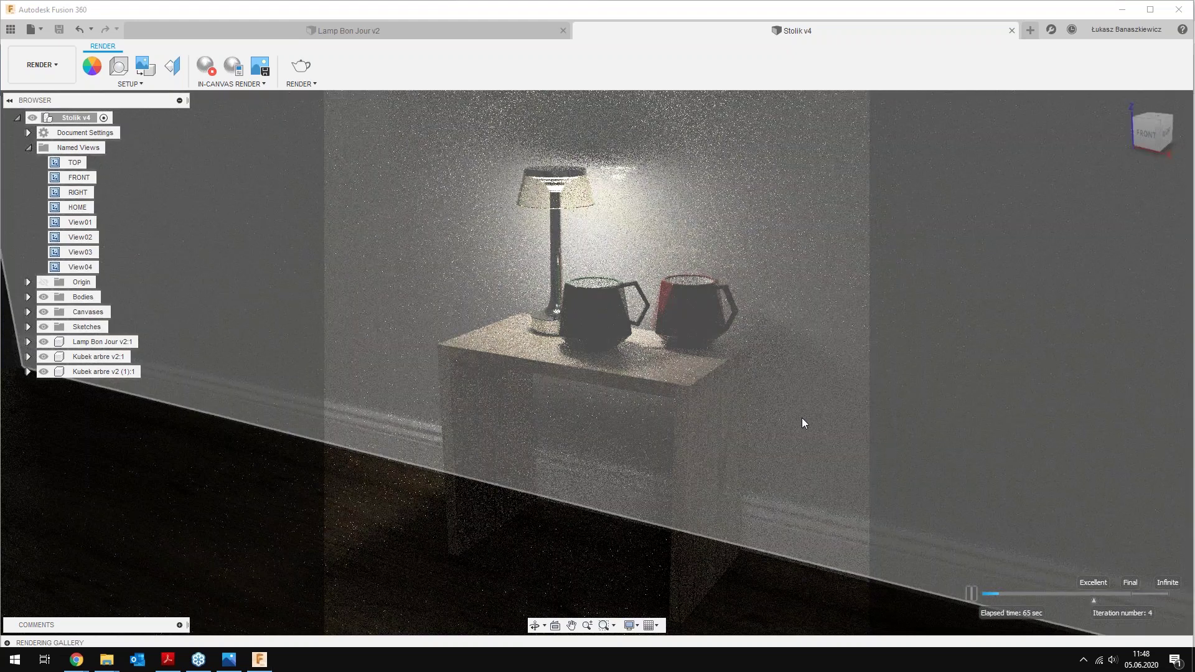
# Stop the live render and switch through saved views View02 and View03 to View04
pyautogui.click(93, 240)
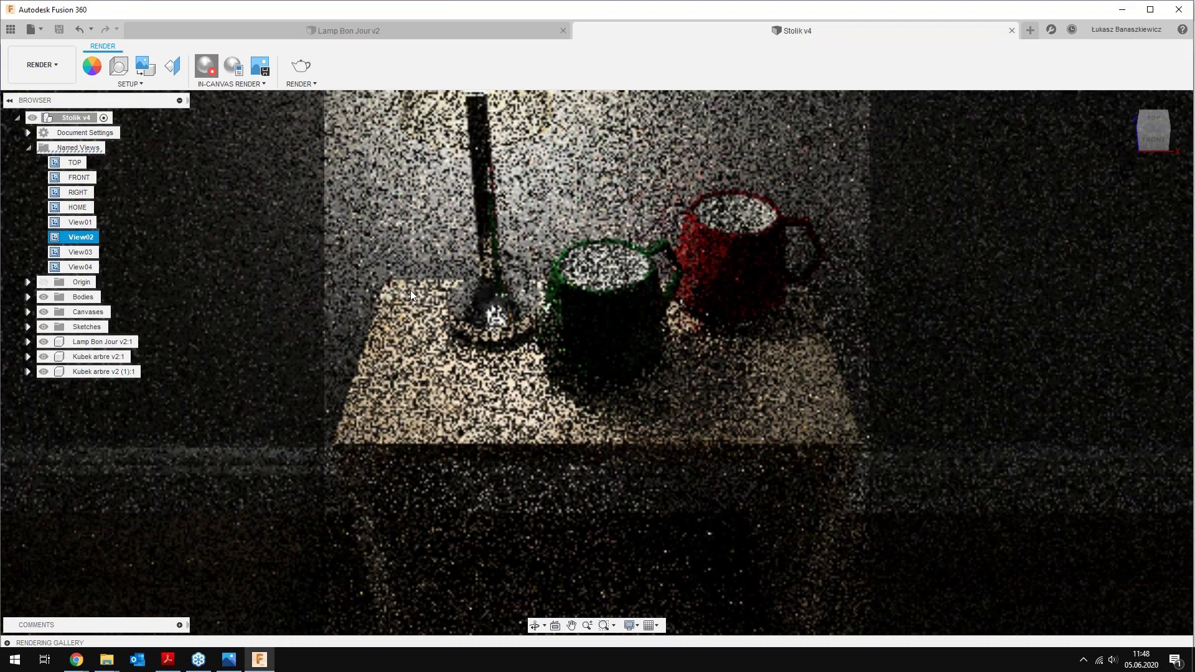
pyautogui.click(205, 65)
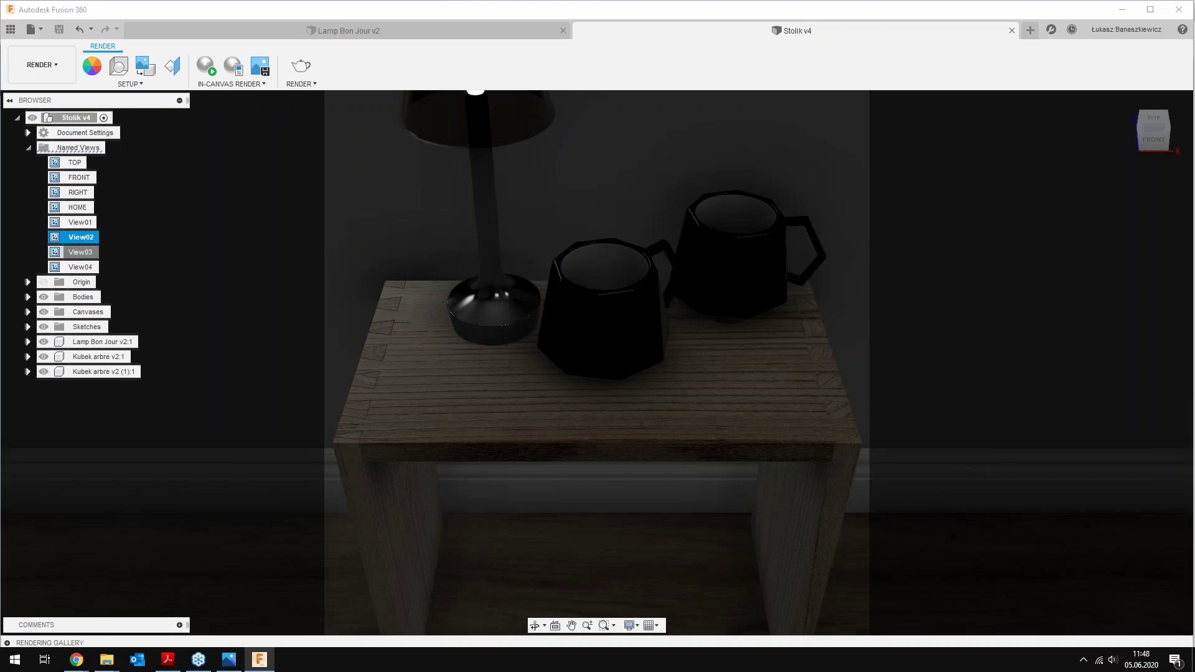
pyautogui.click(80, 252)
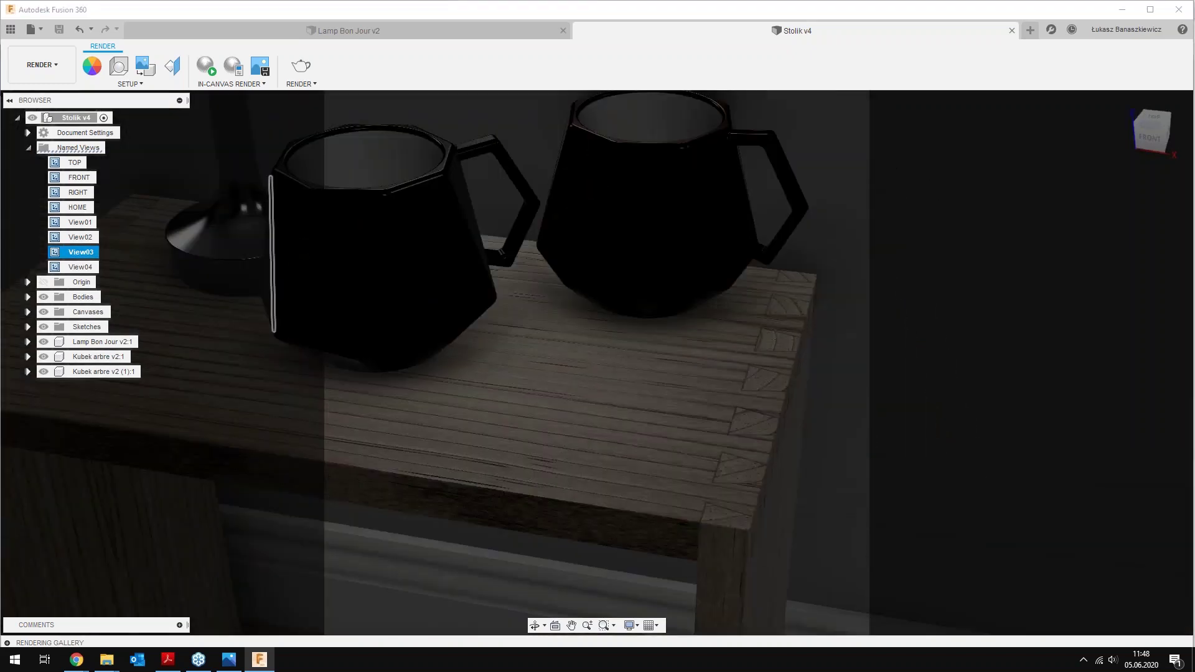
pyautogui.click(80, 267)
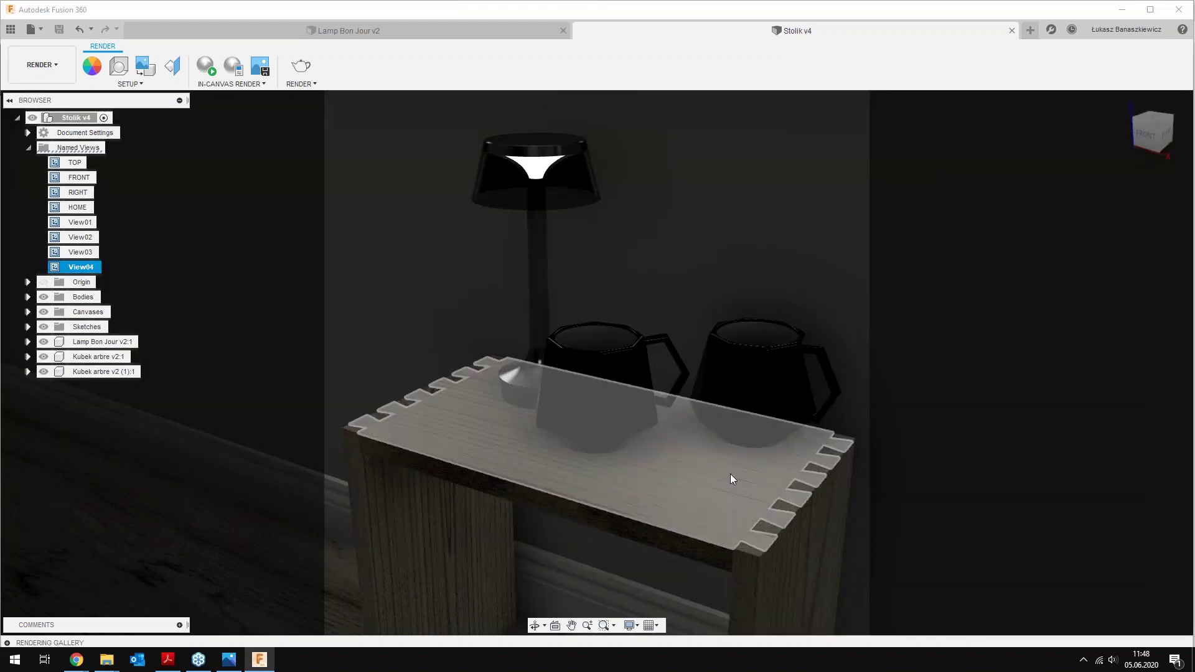
# Orbit, pan and zoom in to frame the lamp and both mugs close up, then bring up Scene Settings
pyautogui.moveTo(730, 473)
pyautogui.keyDown('shift'); pyautogui.mouseDown(button='middle')
pyautogui.moveTo(703, 455)
pyautogui.moveTo(629, 447)
pyautogui.moveTo(629, 461)
pyautogui.mouseUp(button='middle'); pyautogui.keyUp('shift')
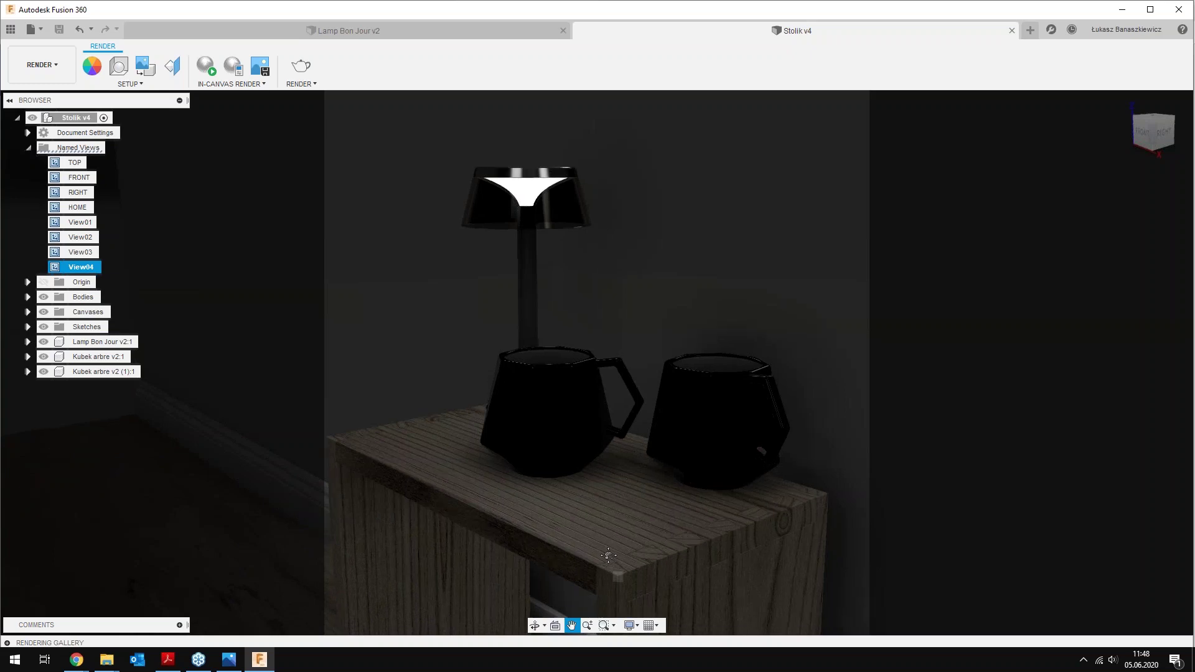
pyautogui.moveTo(608, 560)
pyautogui.mouseDown(button='middle')
pyautogui.moveTo(626, 517)
pyautogui.moveTo(618, 462)
pyautogui.moveTo(601, 462)
pyautogui.moveTo(653, 483)
pyautogui.mouseUp(button='middle')
pyautogui.scroll(2, 667, 476)
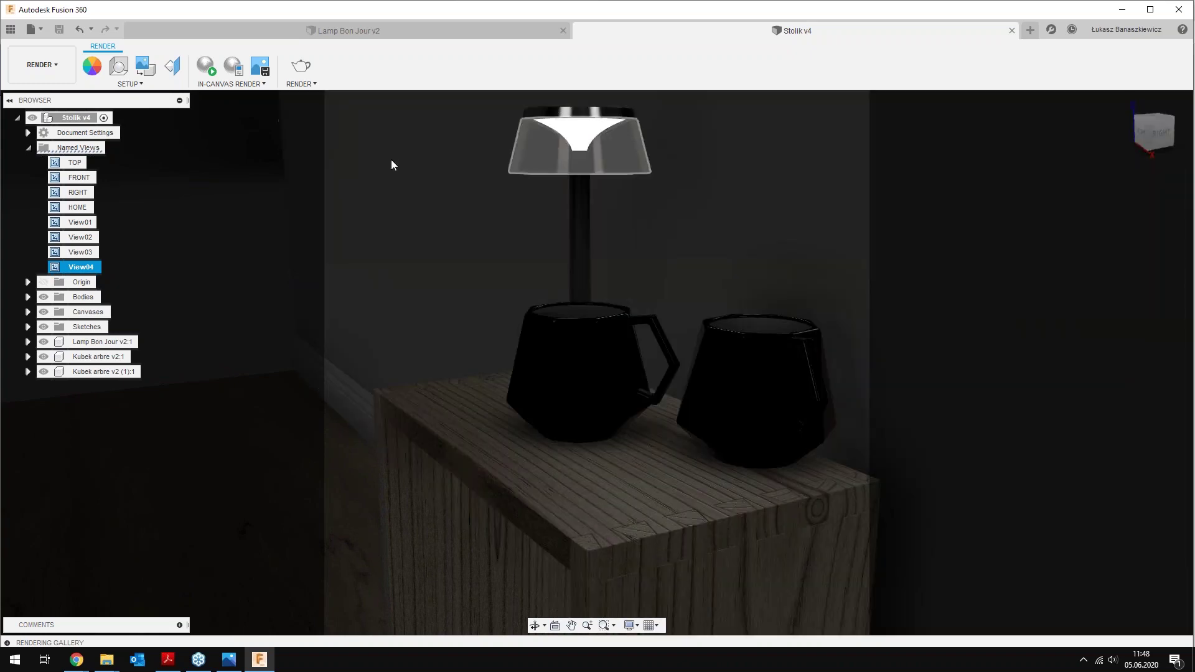
pyautogui.click(118, 65)
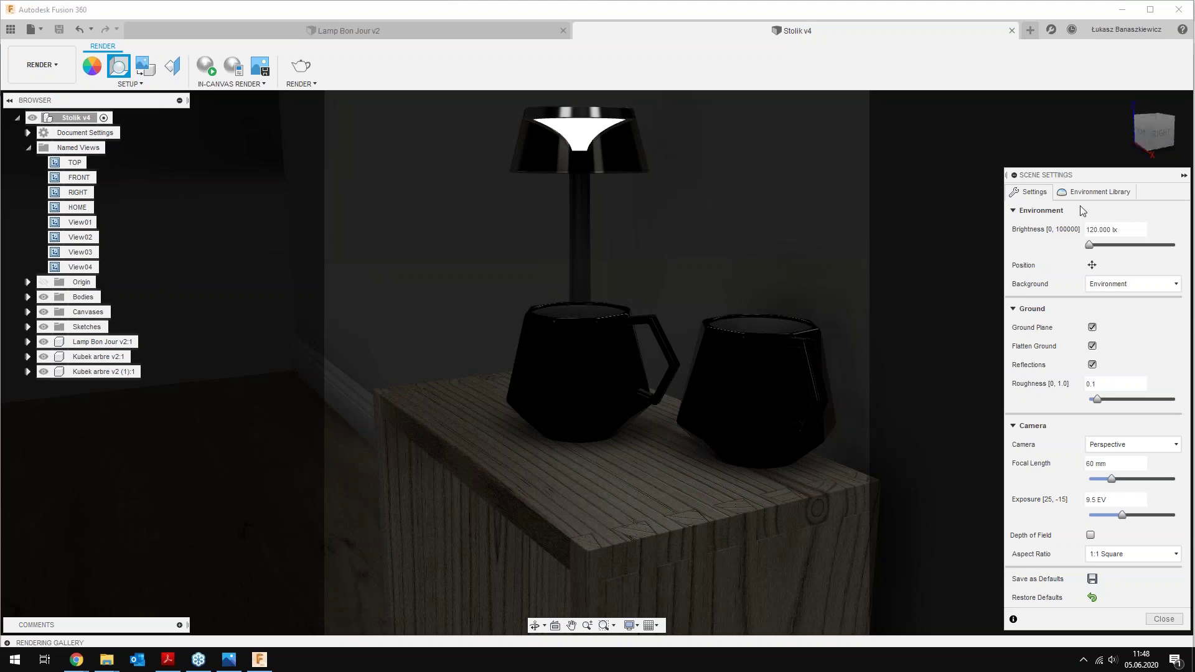
# Set environment brightness to 150.000 lx and enable depth of field, dismissing the ray tracing warning
pyautogui.click(1095, 229)
pyautogui.press('BackSpace')
pyautogui.write('5')
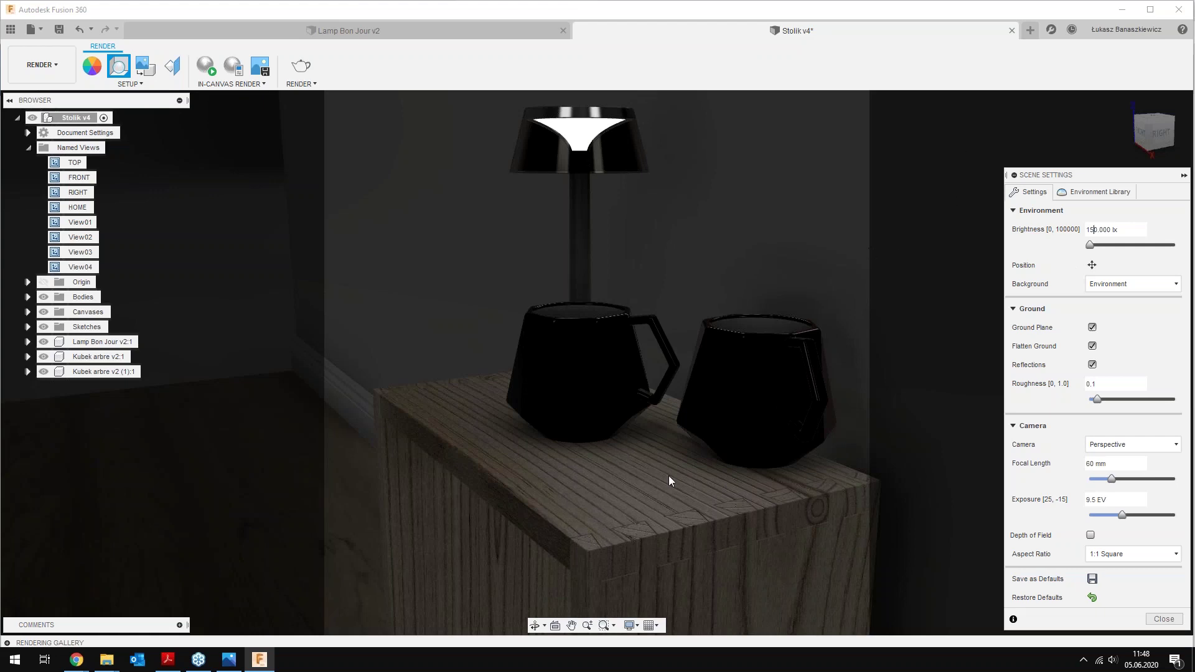
pyautogui.click(1092, 536)
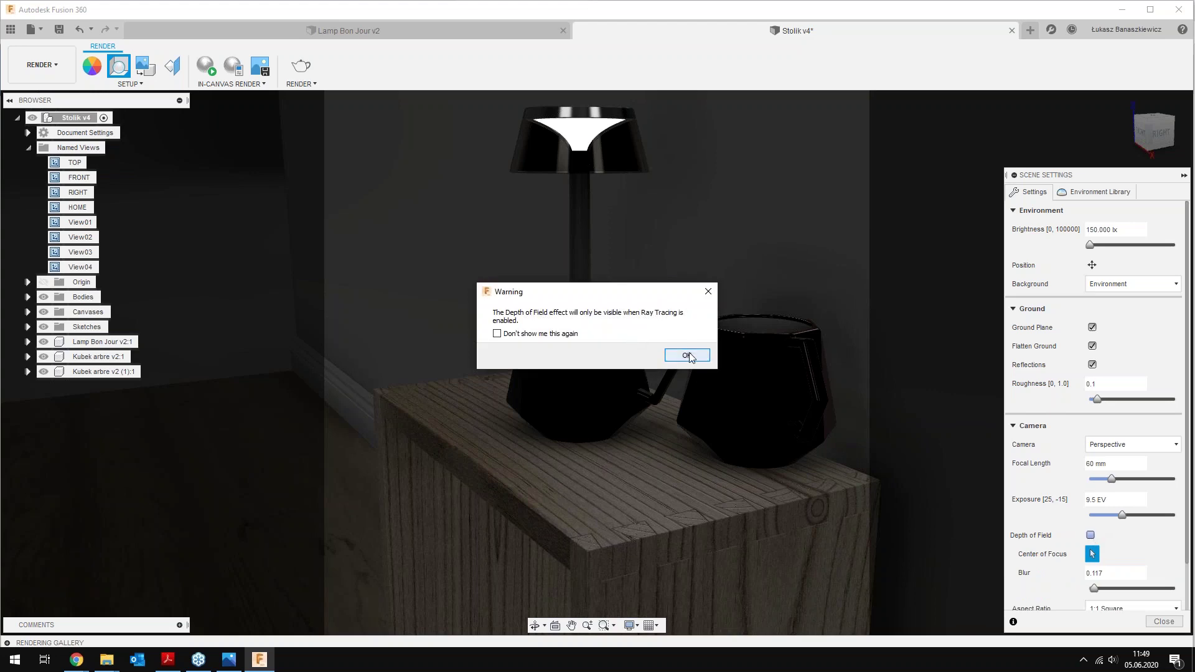
pyautogui.click(687, 355)
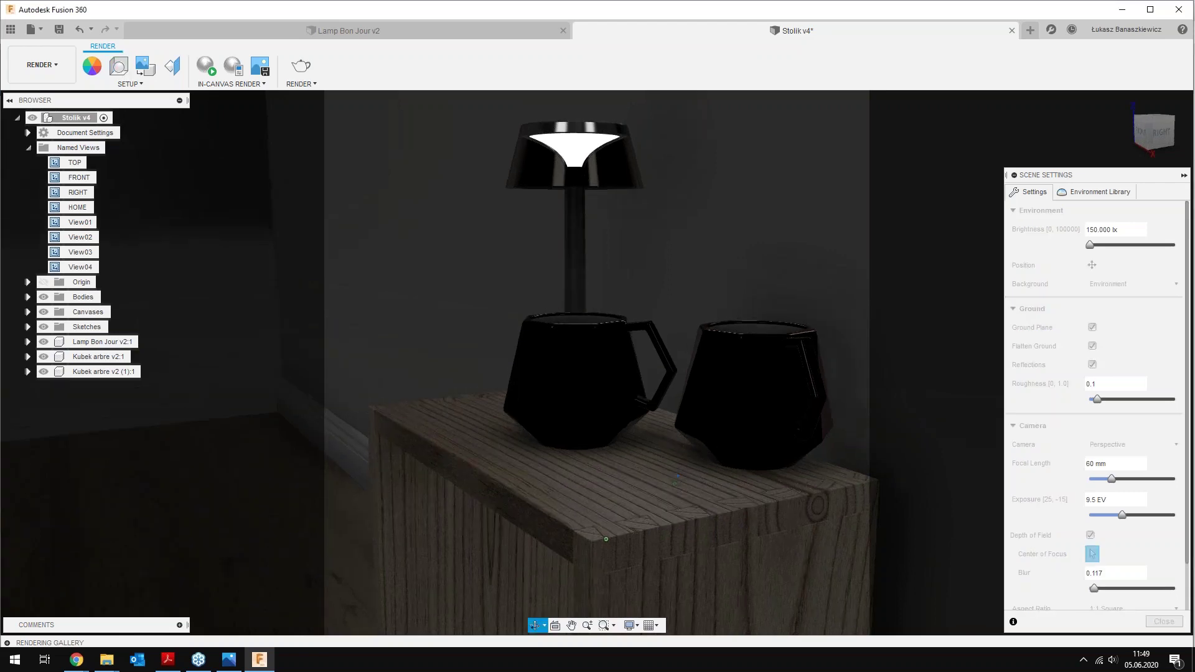
# Zoom in and orbit to look down closely on the two mugs and the table top
pyautogui.scroll(-5, 668, 473)
pyautogui.scroll(4, 686, 443)
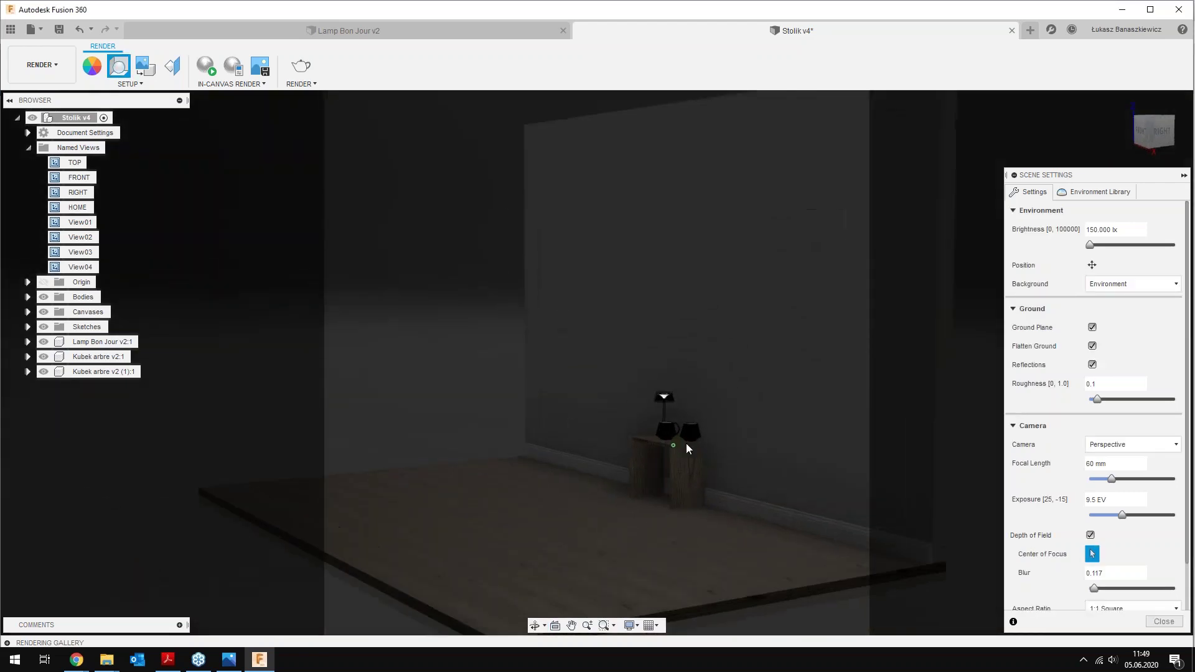
pyautogui.scroll(3, 686, 444)
pyautogui.scroll(3, 682, 447)
pyautogui.scroll(2, 677, 448)
pyautogui.scroll(2, 677, 447)
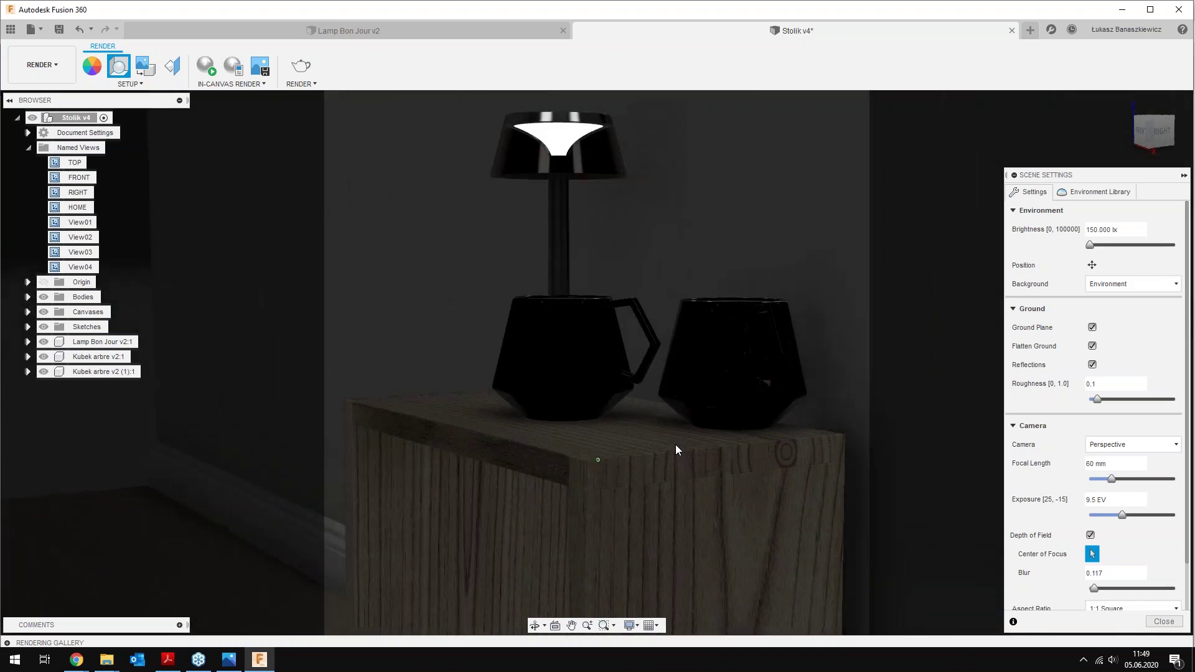
pyautogui.scroll(3, 672, 421)
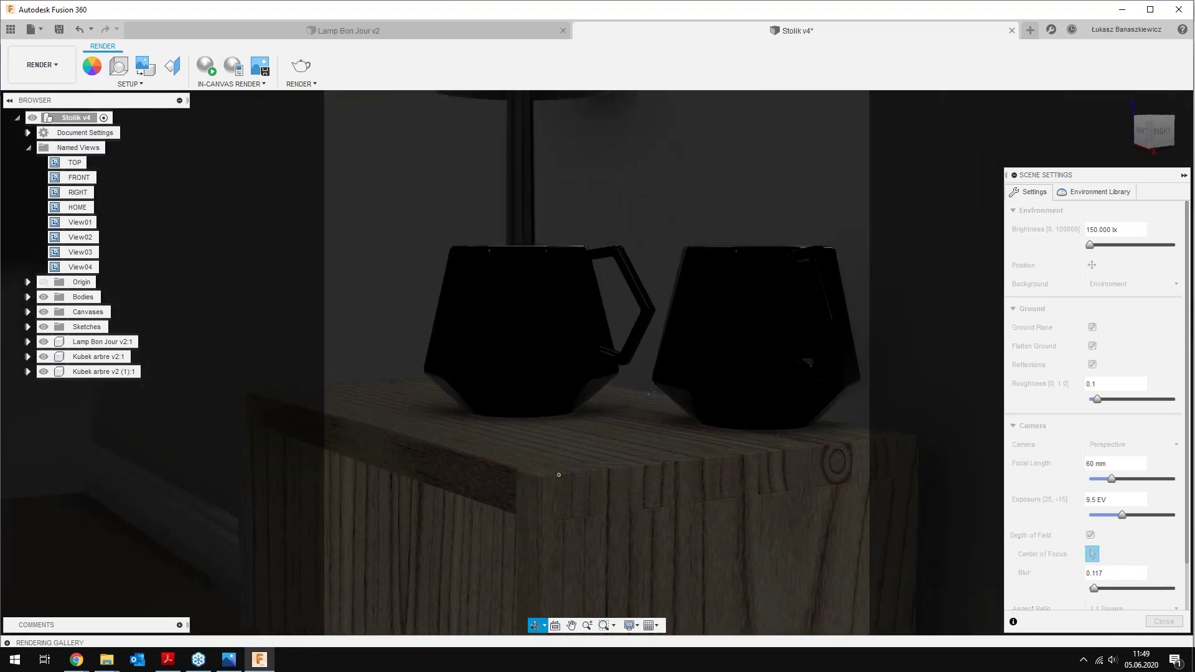
pyautogui.moveTo(665, 417)
pyautogui.keyDown('shift'); pyautogui.mouseDown(button='middle')
pyautogui.moveTo(627, 435)
pyautogui.moveTo(615, 374)
pyautogui.moveTo(641, 418)
pyautogui.moveTo(621, 449)
pyautogui.moveTo(686, 509)
pyautogui.moveTo(737, 528)
pyautogui.mouseUp(button='middle'); pyautogui.keyUp('shift')
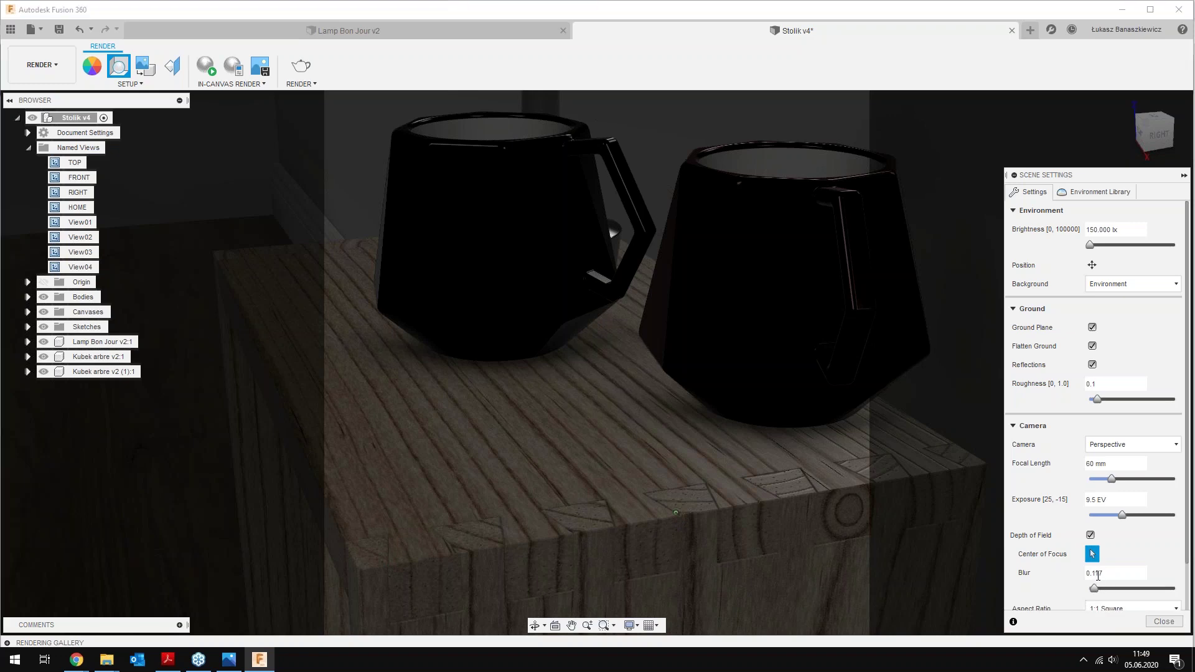
pyautogui.click(1115, 573)
pyautogui.write('0.217')
# Raise depth-of-field blur to 0.217, close scene settings and start the in-canvas render
pyautogui.click(1099, 588)
pyautogui.click(1159, 621)
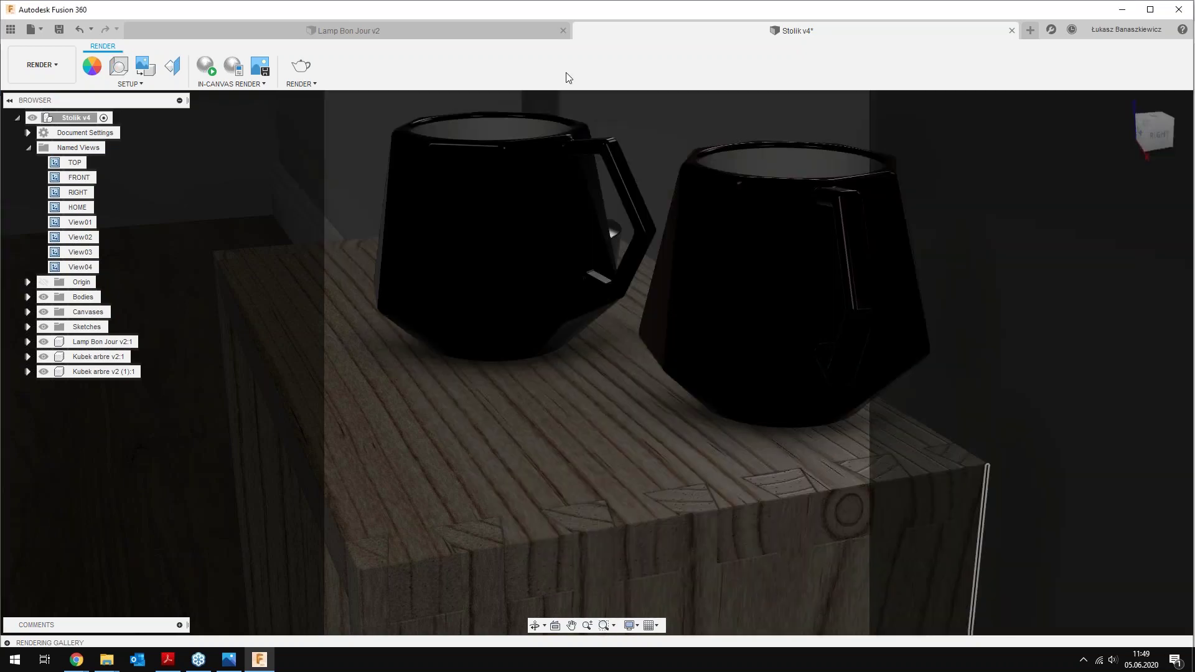
pyautogui.click(207, 68)
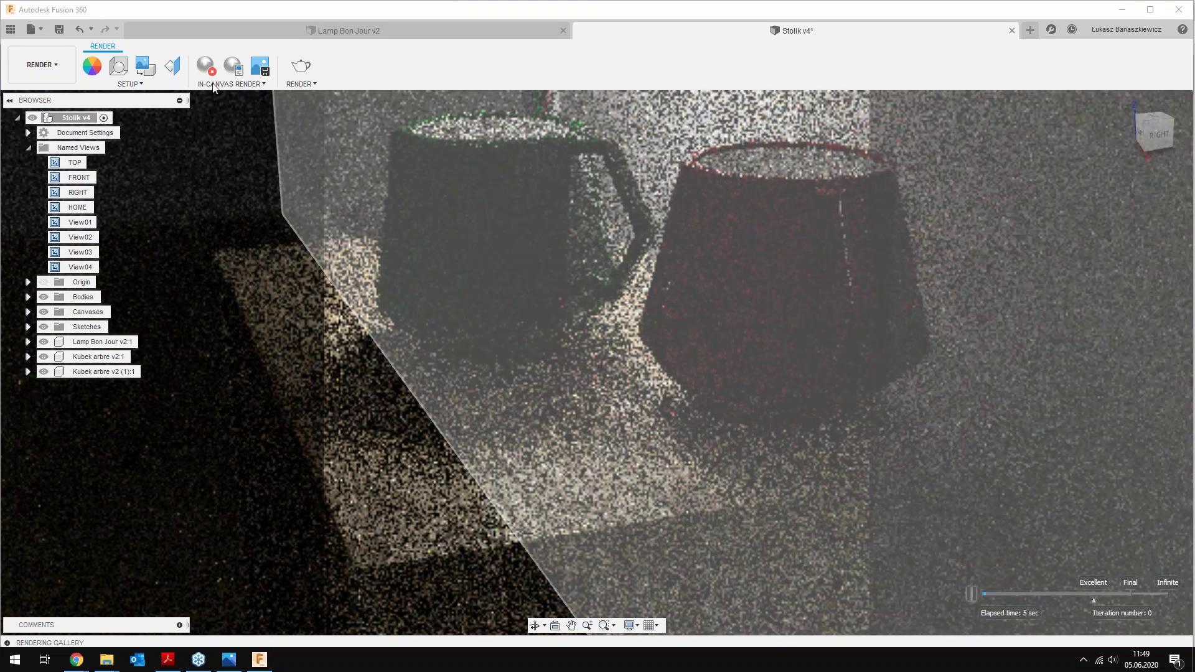
# Stop the live preview and save a new version of the design
pyautogui.click(206, 65)
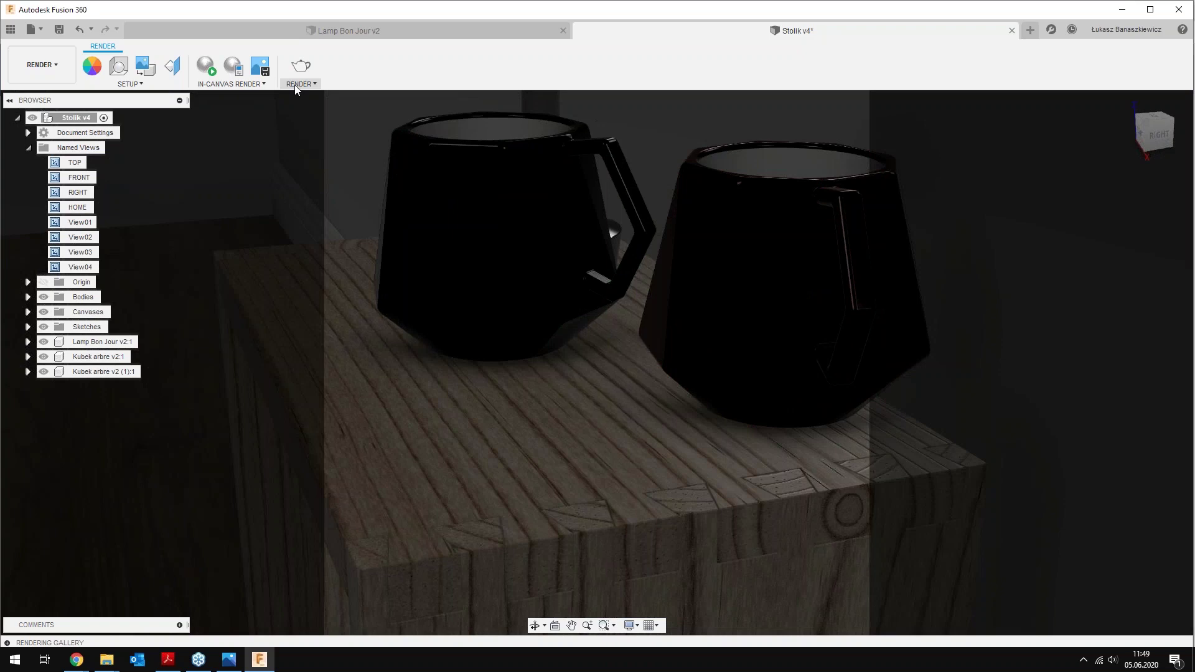
pyautogui.click(59, 30)
pyautogui.click(604, 346)
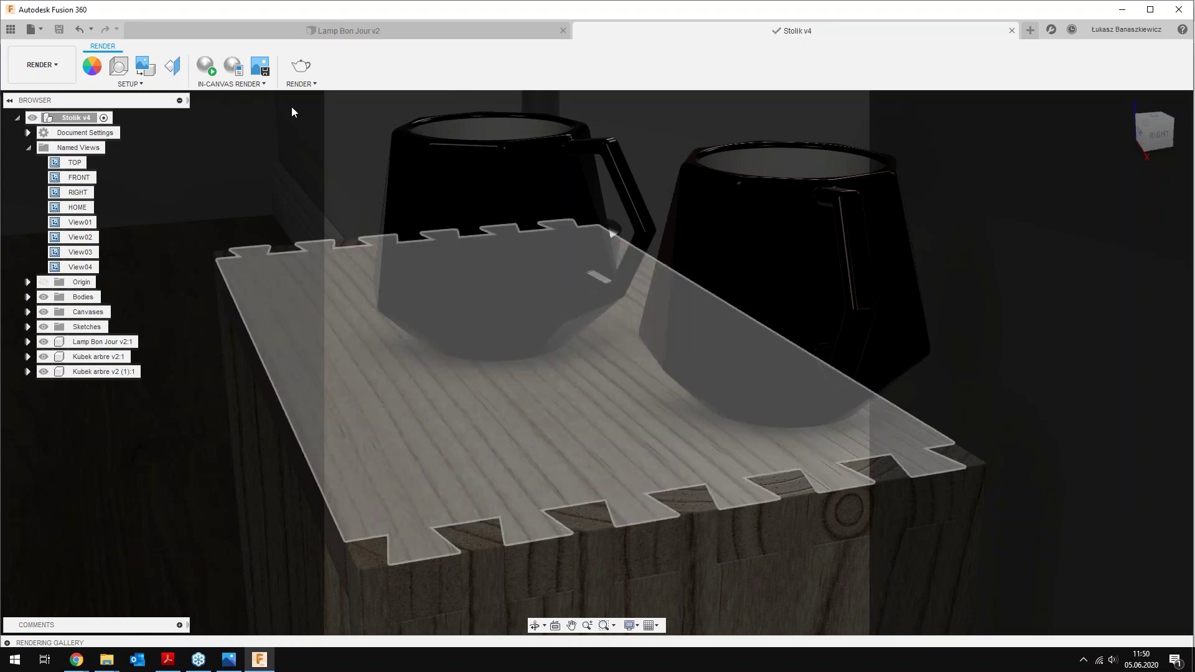
# Send a Final-quality 1200 × 1200 px cloud render of this view, briefly rerunning the live preview
pyautogui.click(317, 85)
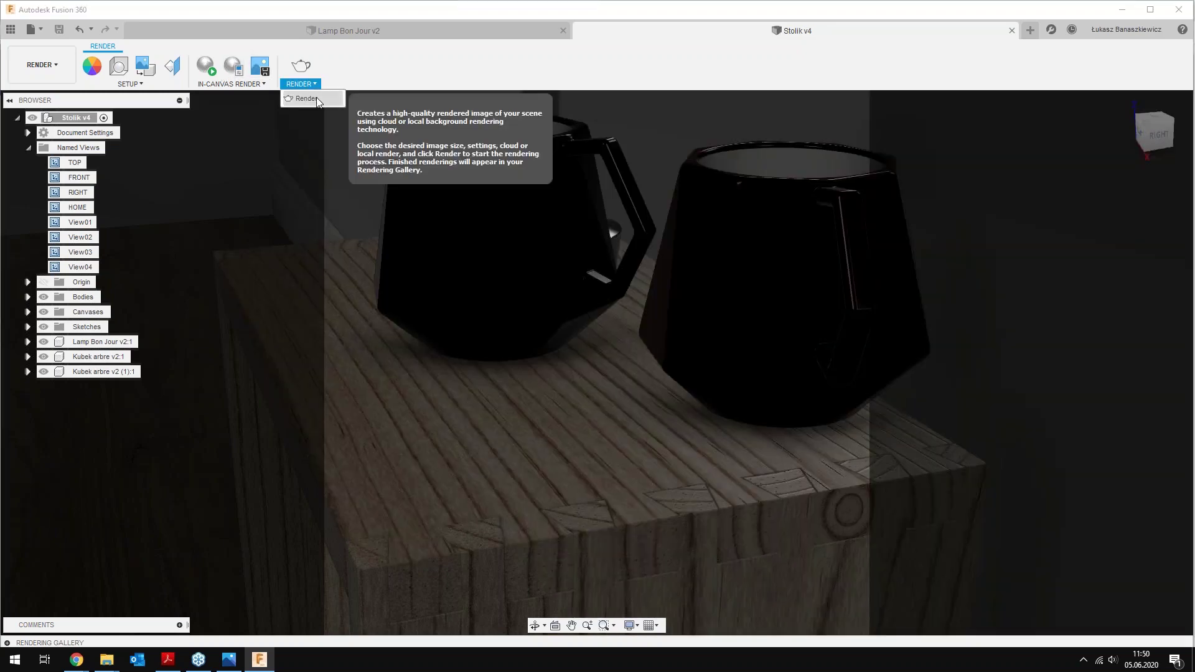
pyautogui.click(316, 97)
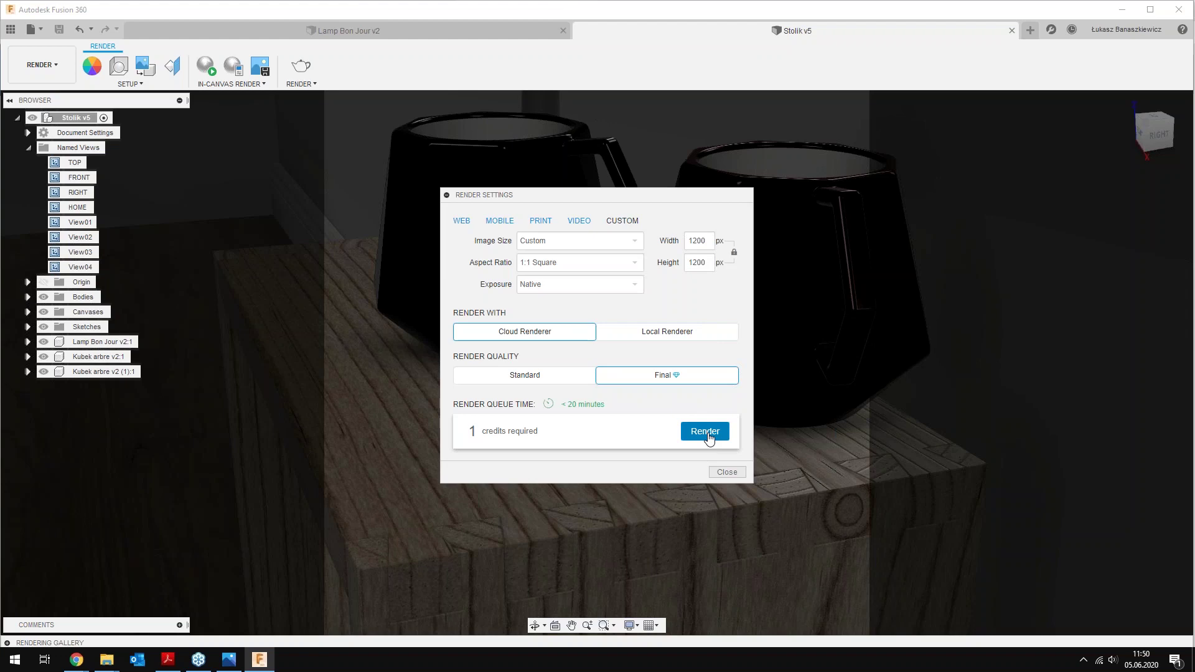
pyautogui.click(709, 438)
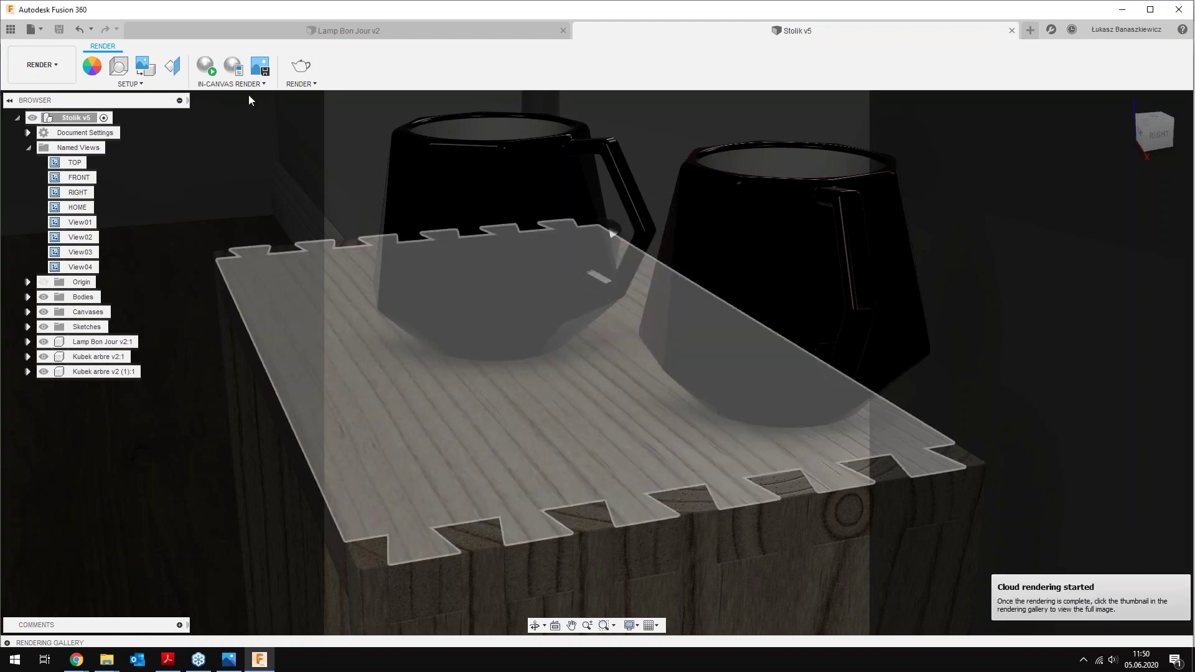
pyautogui.click(205, 65)
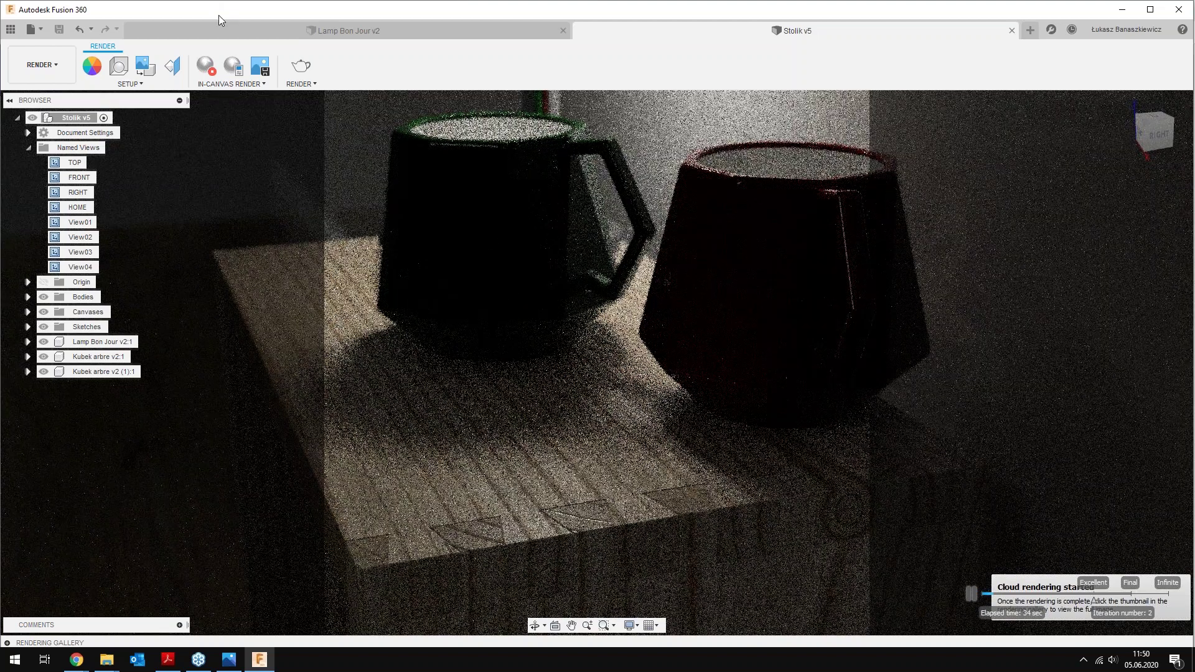
pyautogui.click(212, 73)
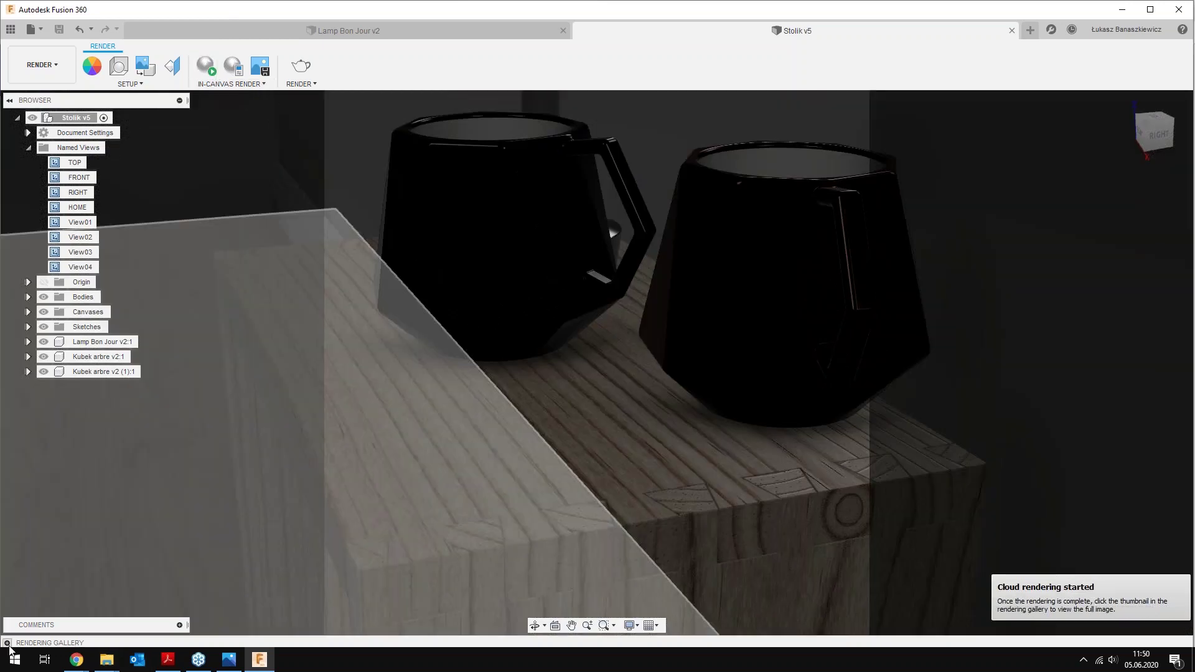
# Show the Rendering Gallery with the v4 and v5 renders, then zoom out and orbit lower around the mugs
pyautogui.click(8, 643)
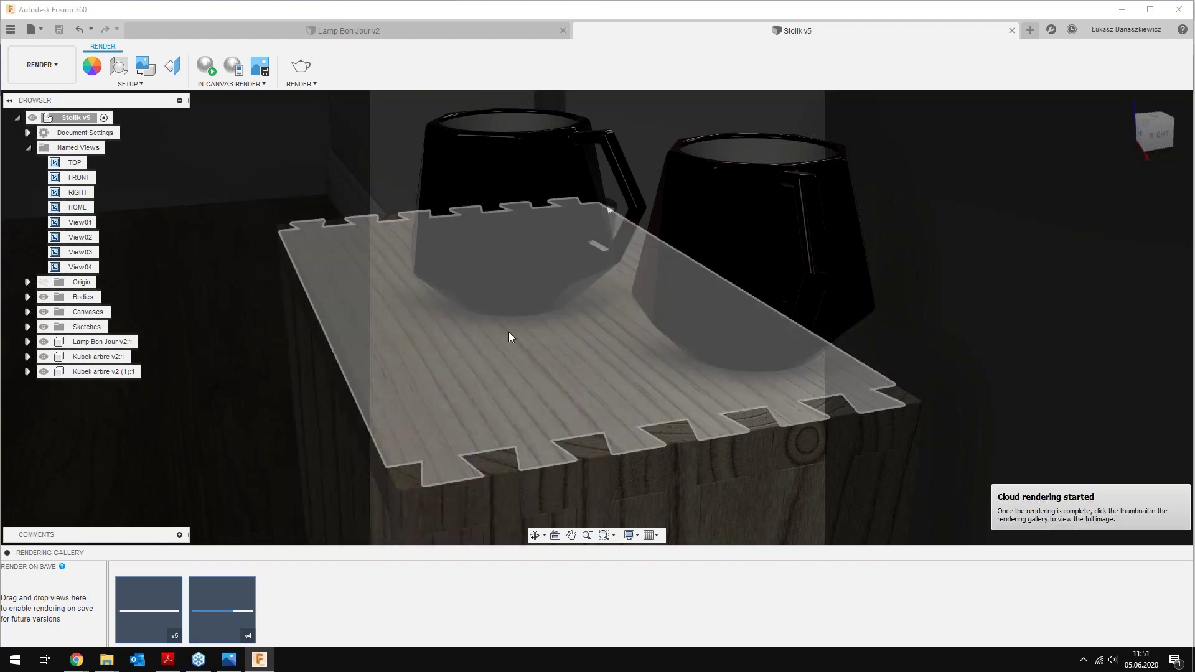
pyautogui.scroll(-2, 567, 332)
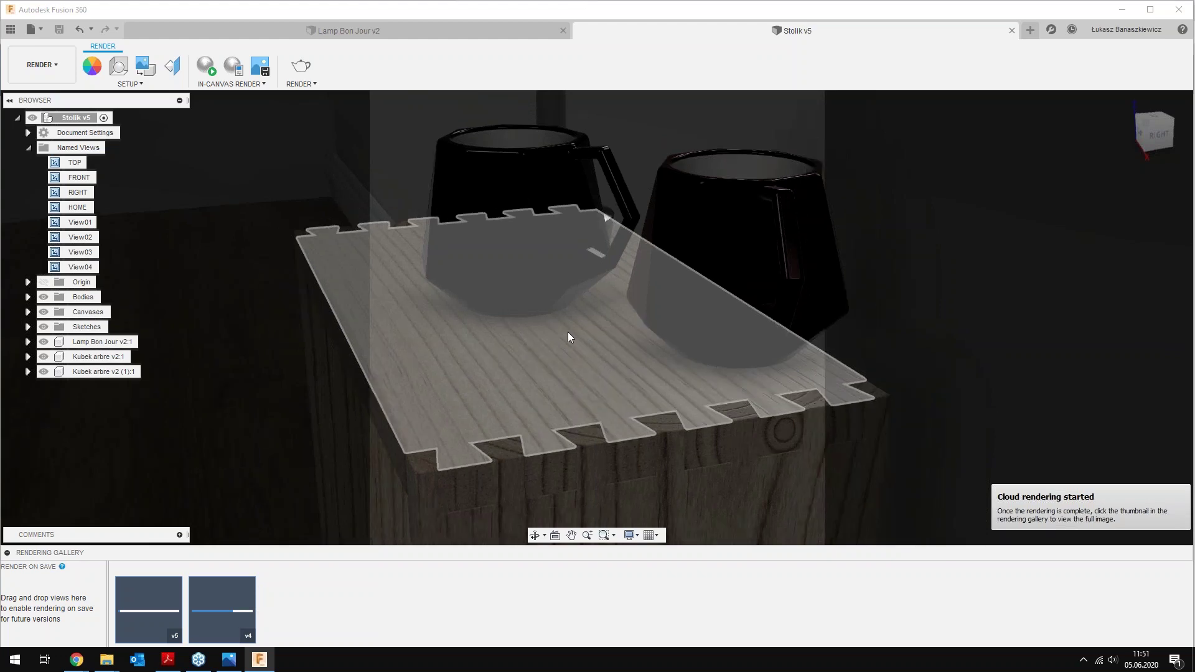
pyautogui.scroll(-2, 567, 331)
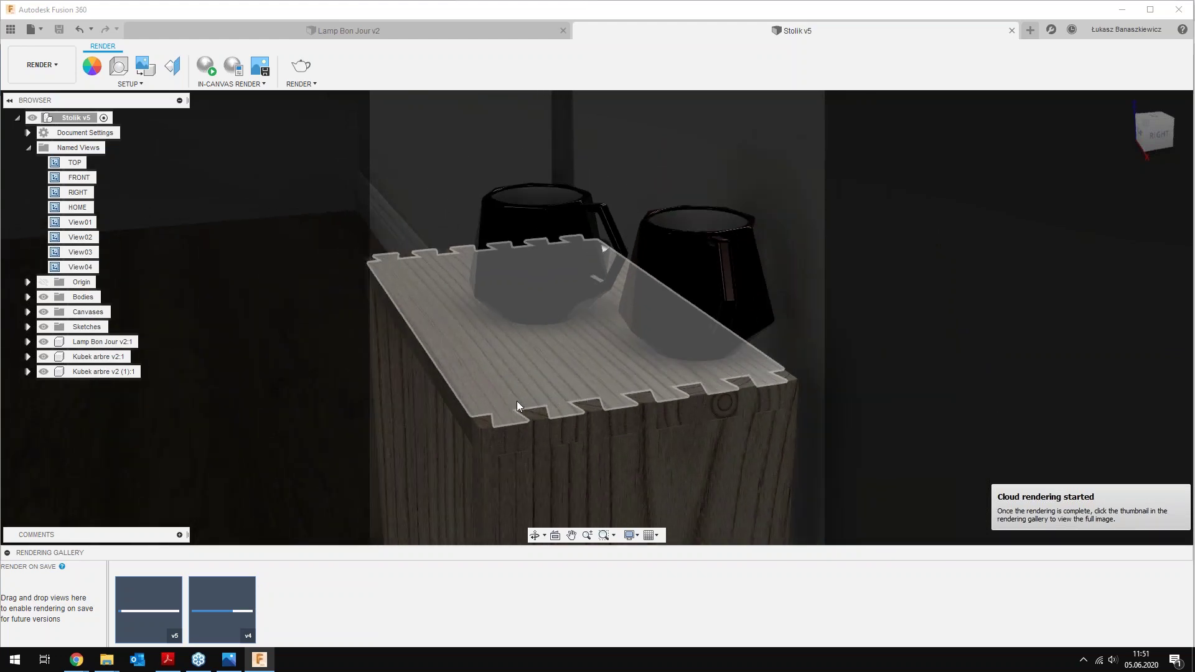
pyautogui.moveTo(480, 418)
pyautogui.keyDown('shift'); pyautogui.mouseDown(button='middle')
pyautogui.moveTo(489, 360)
pyautogui.moveTo(631, 402)
pyautogui.moveTo(539, 394)
pyautogui.moveTo(506, 461)
pyautogui.mouseUp(button='middle'); pyautogui.keyUp('shift')
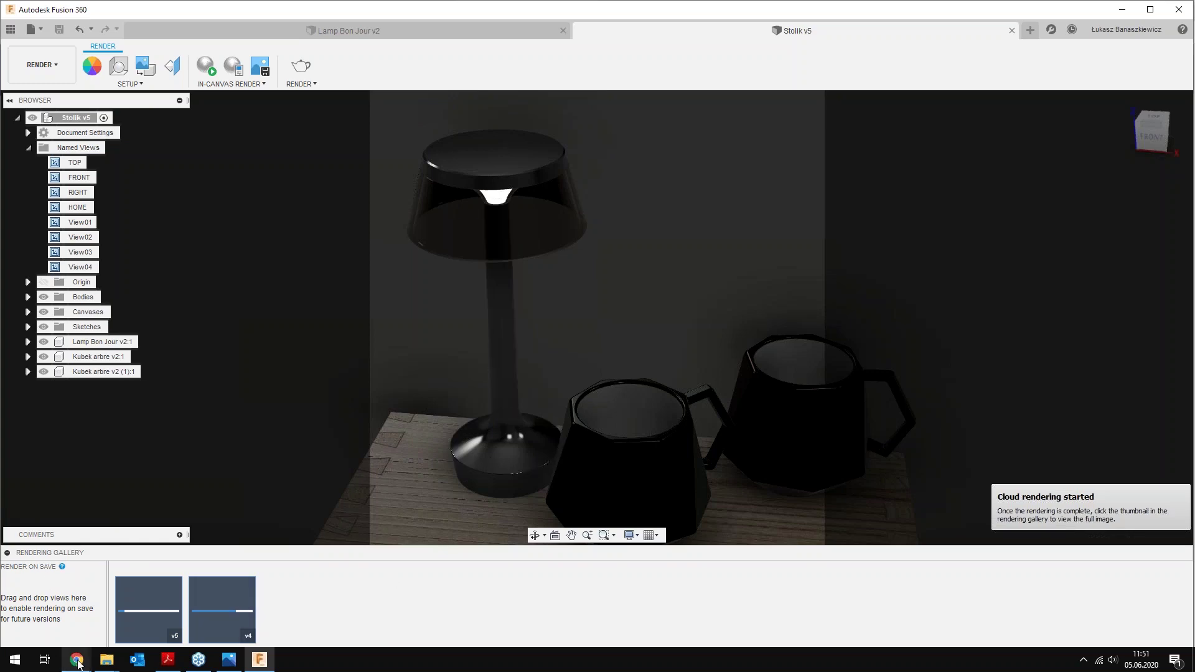
pyautogui.moveTo(107, 660)
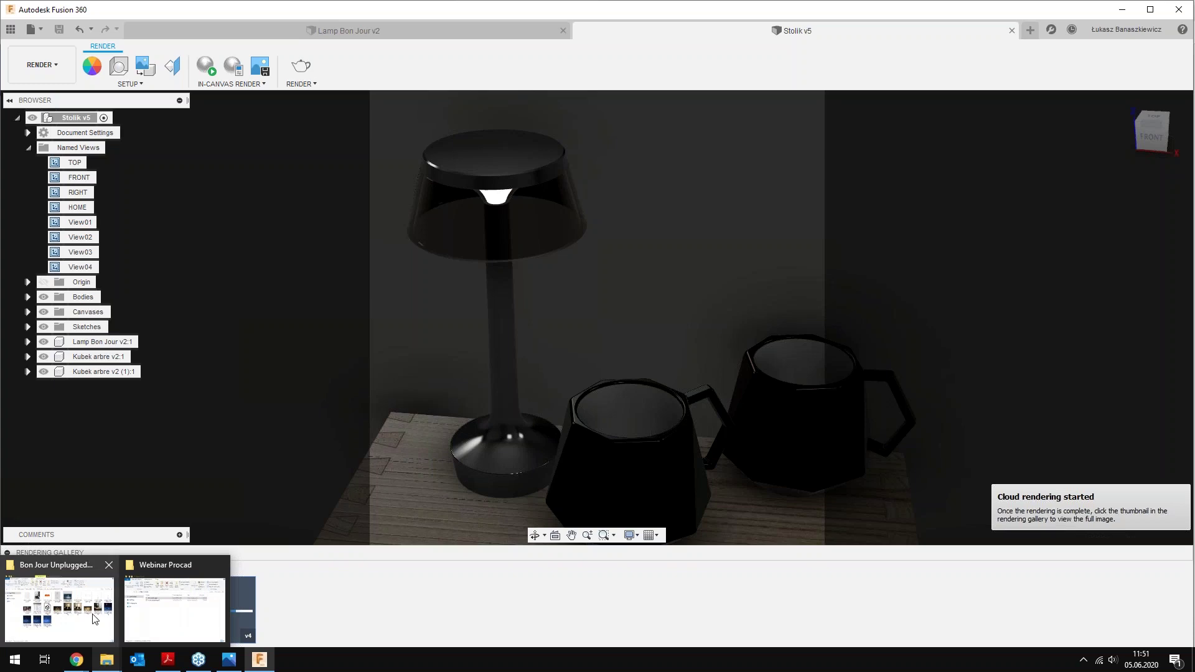
# Bring the lamp images folder forward and open Lamp_Bon_Jour_Unplugged_001.jpg in Photos
pyautogui.click(93, 618)
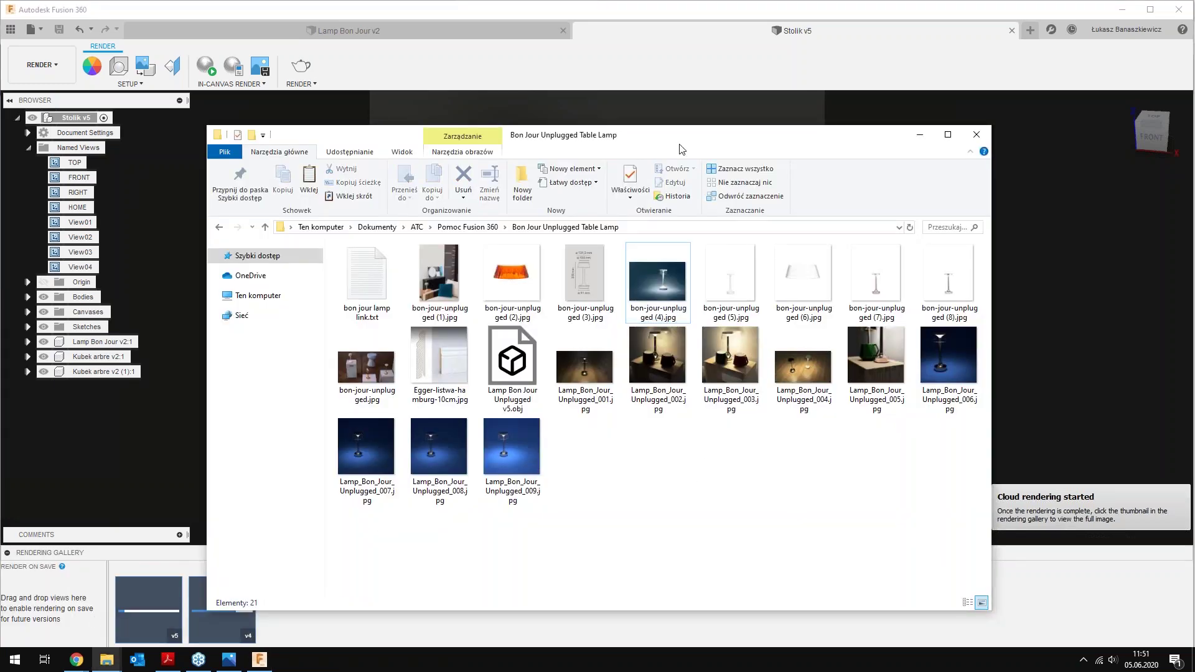
pyautogui.moveTo(681, 148); pyautogui.dragTo(538, 71)
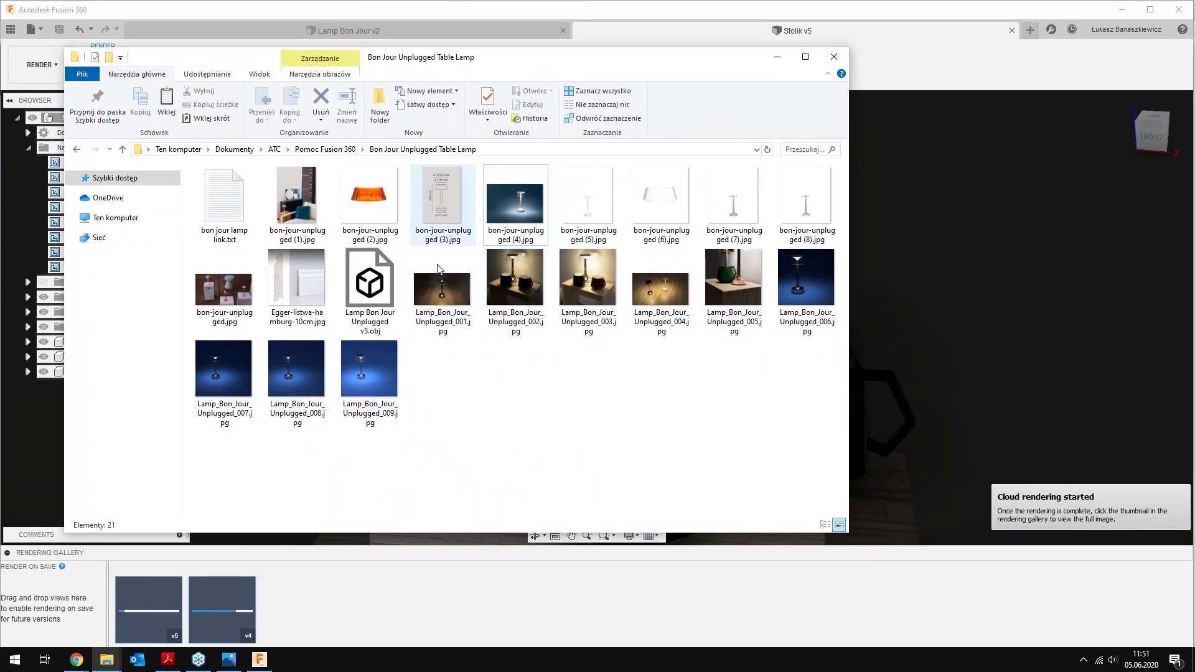
pyautogui.click(466, 295)
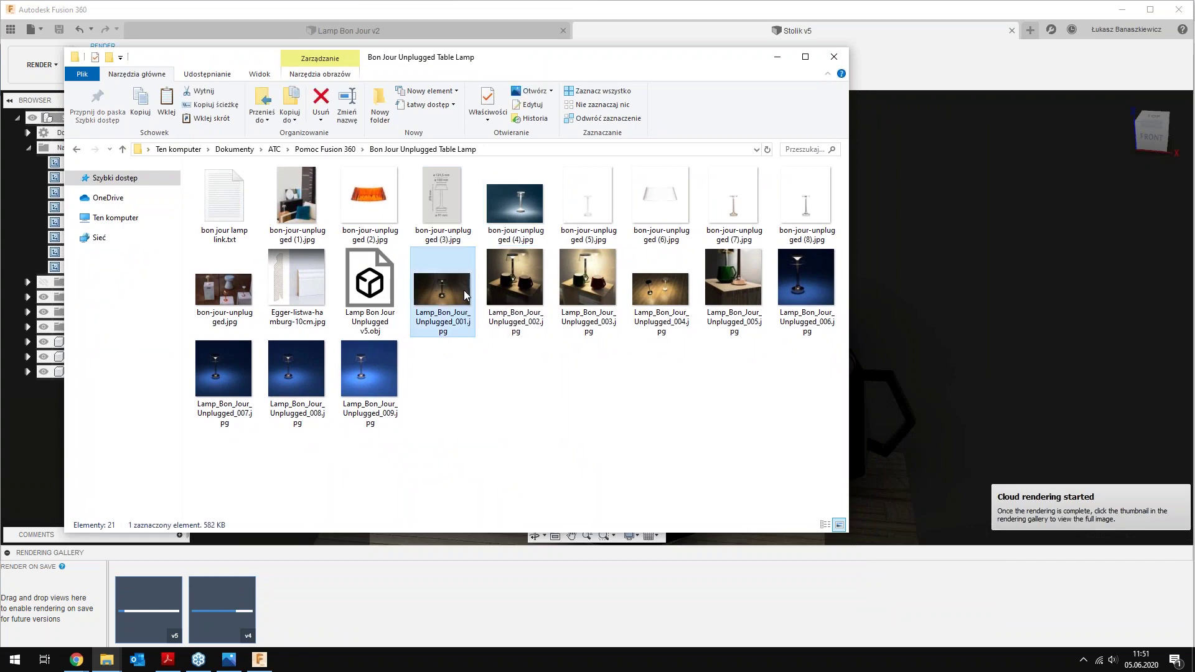
pyautogui.doubleClick(467, 294)
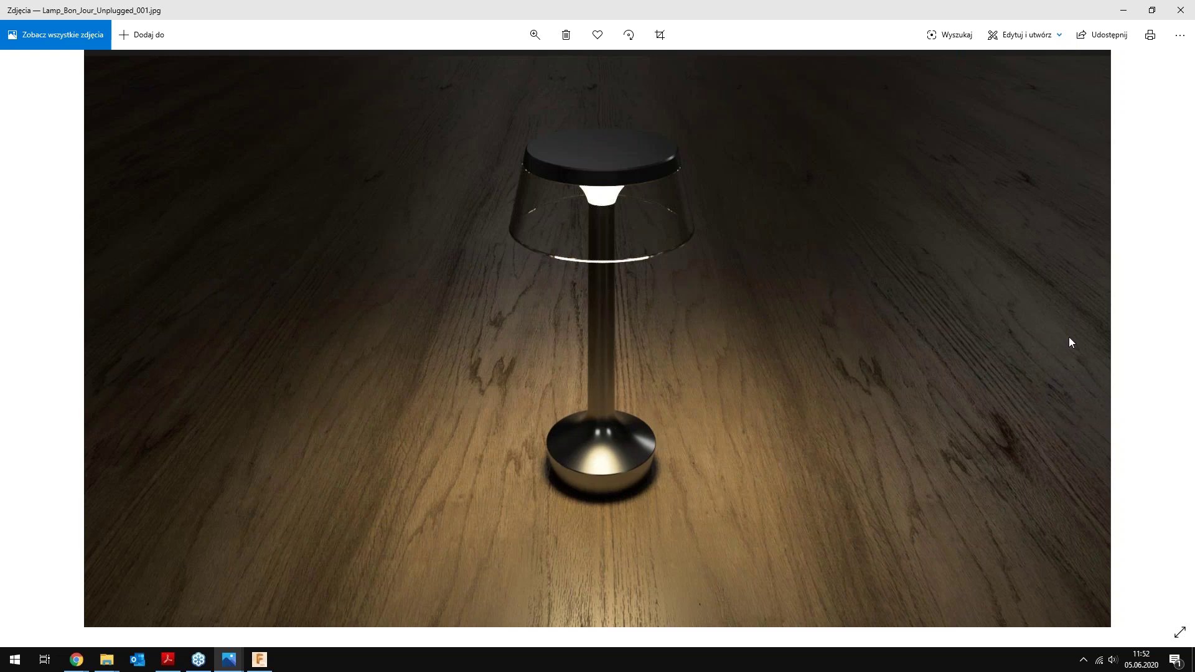
# Advance to render 002, magnify it around the mugs, then zoom back out to fit the window
pyautogui.click(1169, 338)
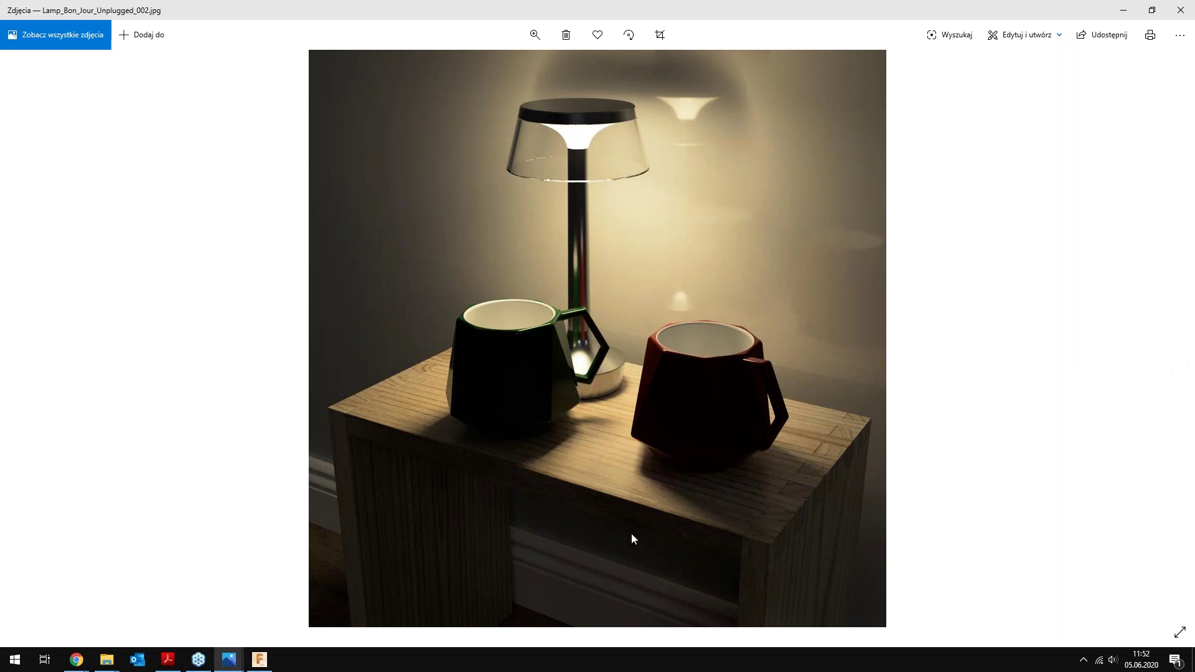
pyautogui.click(533, 35)
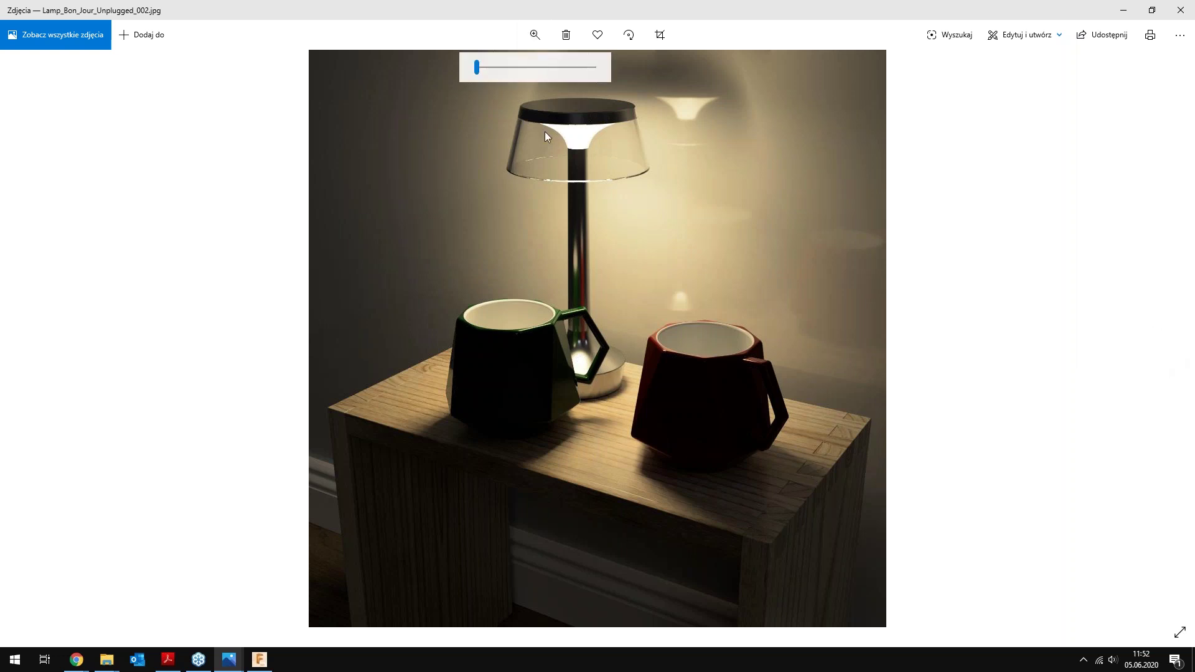
pyautogui.click(492, 67)
pyautogui.scroll(-3, 590, 355)
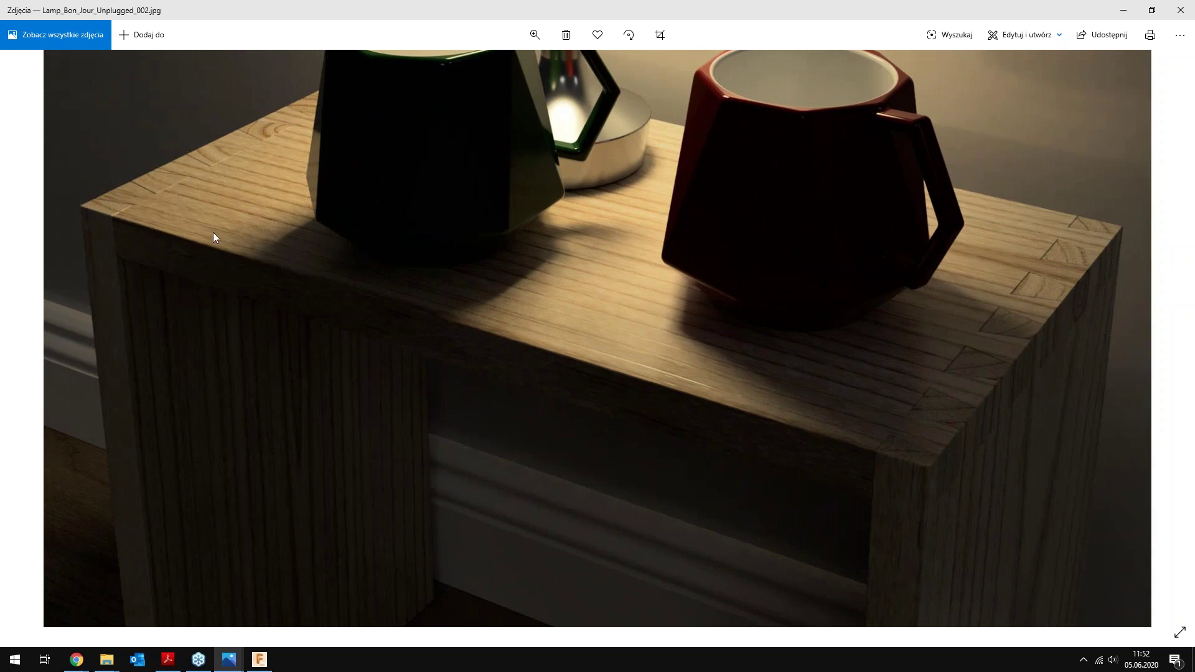
pyautogui.click(534, 35)
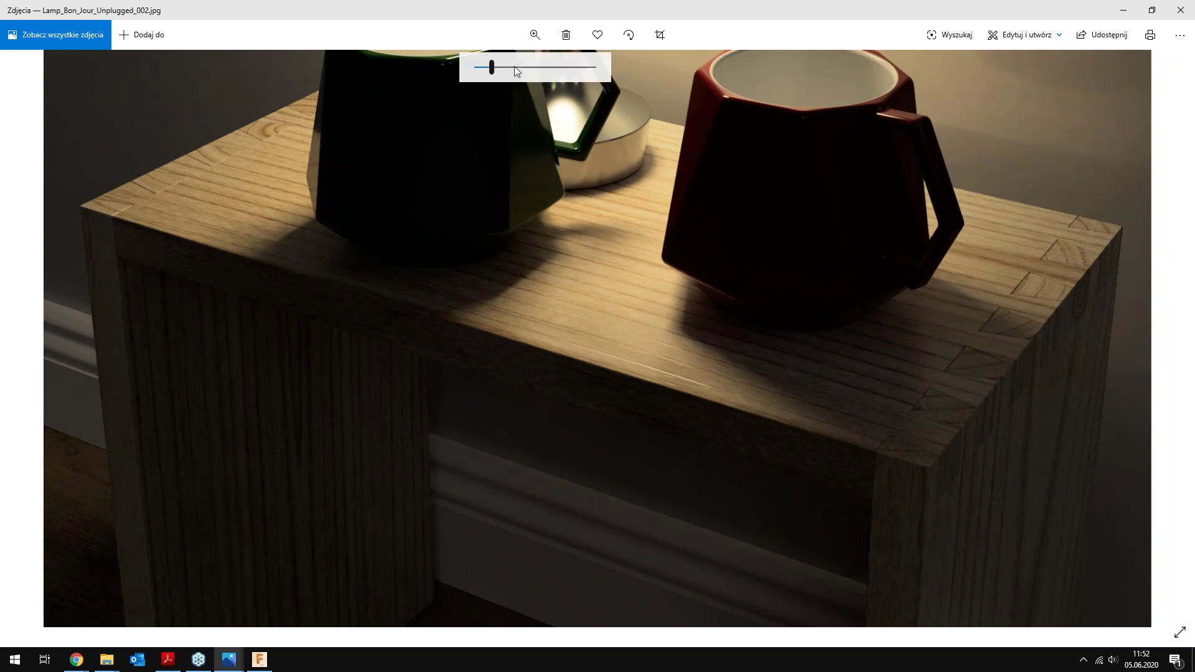
pyautogui.moveTo(492, 69); pyautogui.dragTo(451, 71)
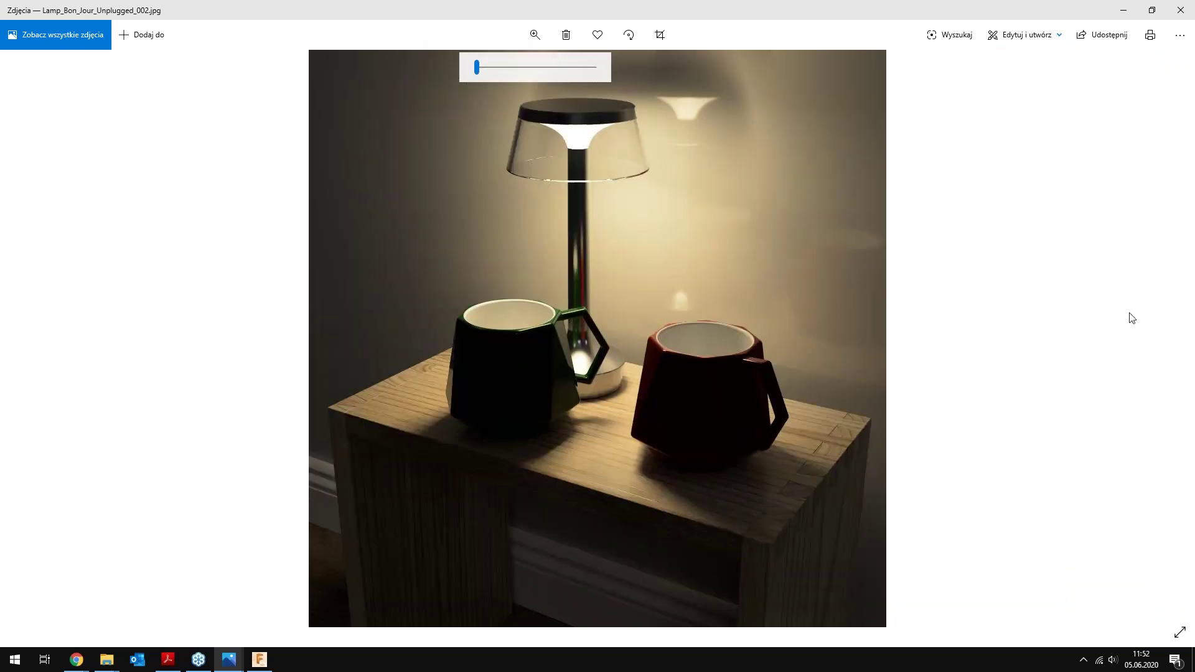
# Page through the saved renders 003 to 009, then return to Fusion 360
pyautogui.click(1164, 347)
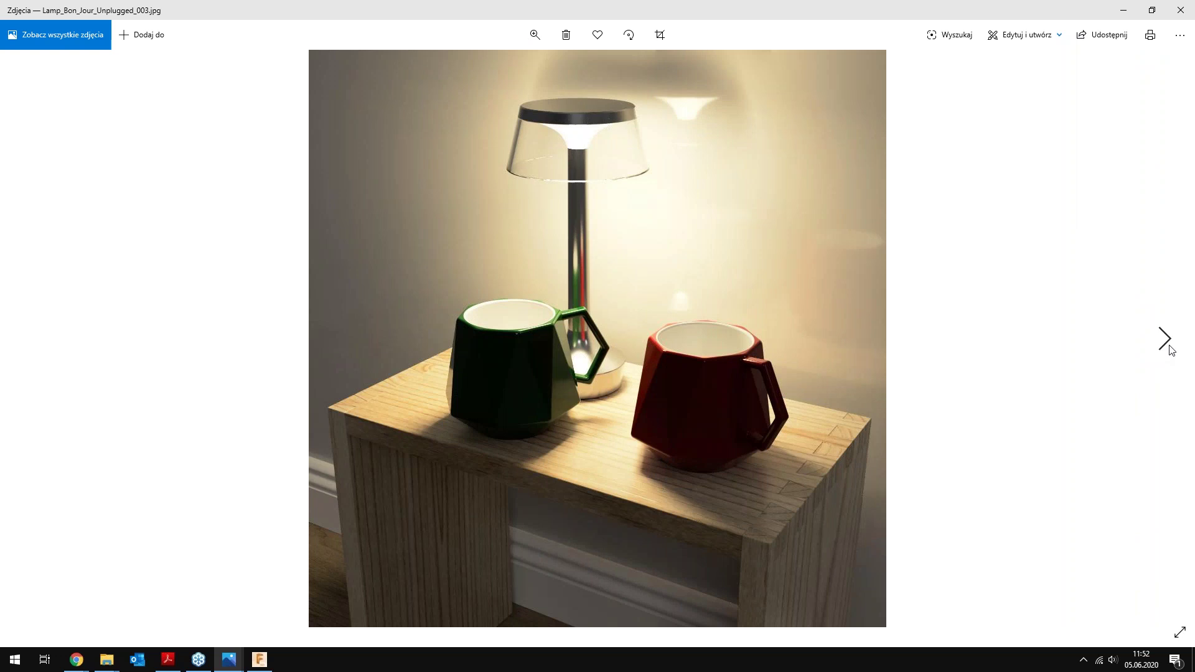
pyautogui.click(1170, 350)
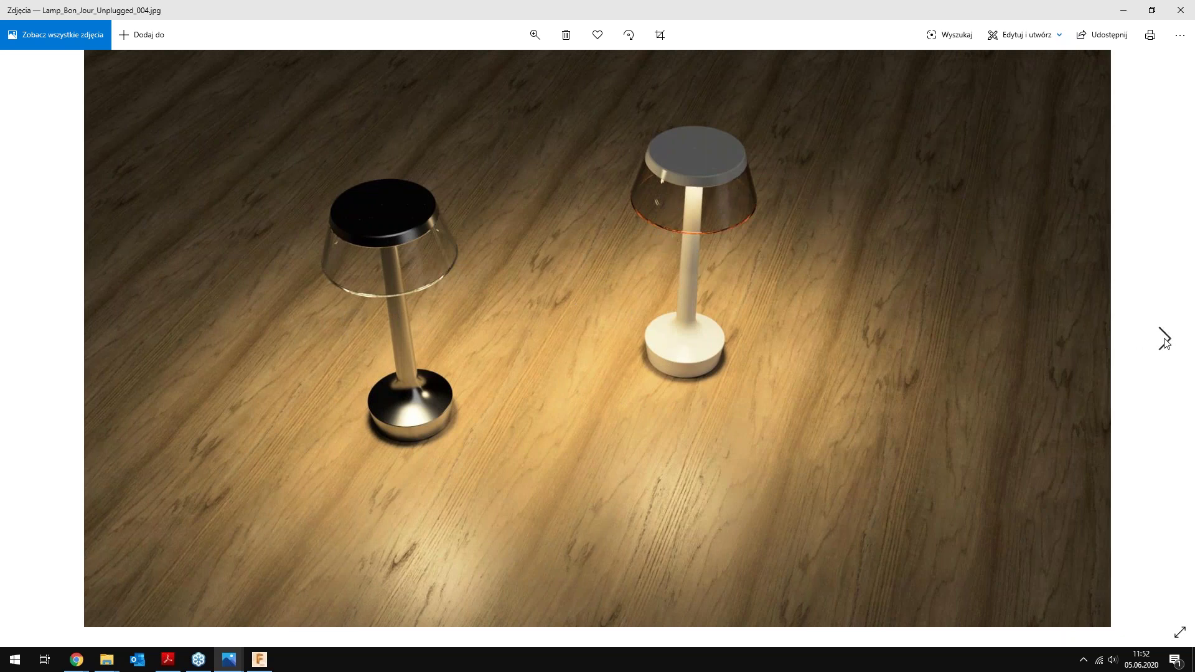
pyautogui.click(1167, 343)
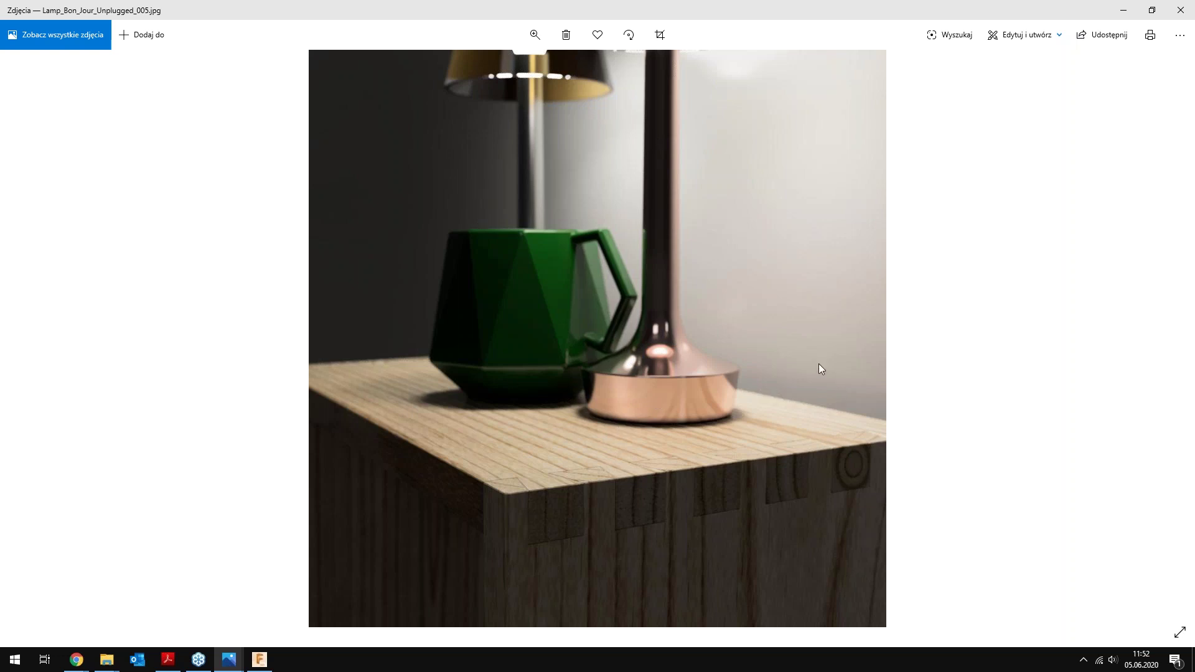
pyautogui.click(1164, 338)
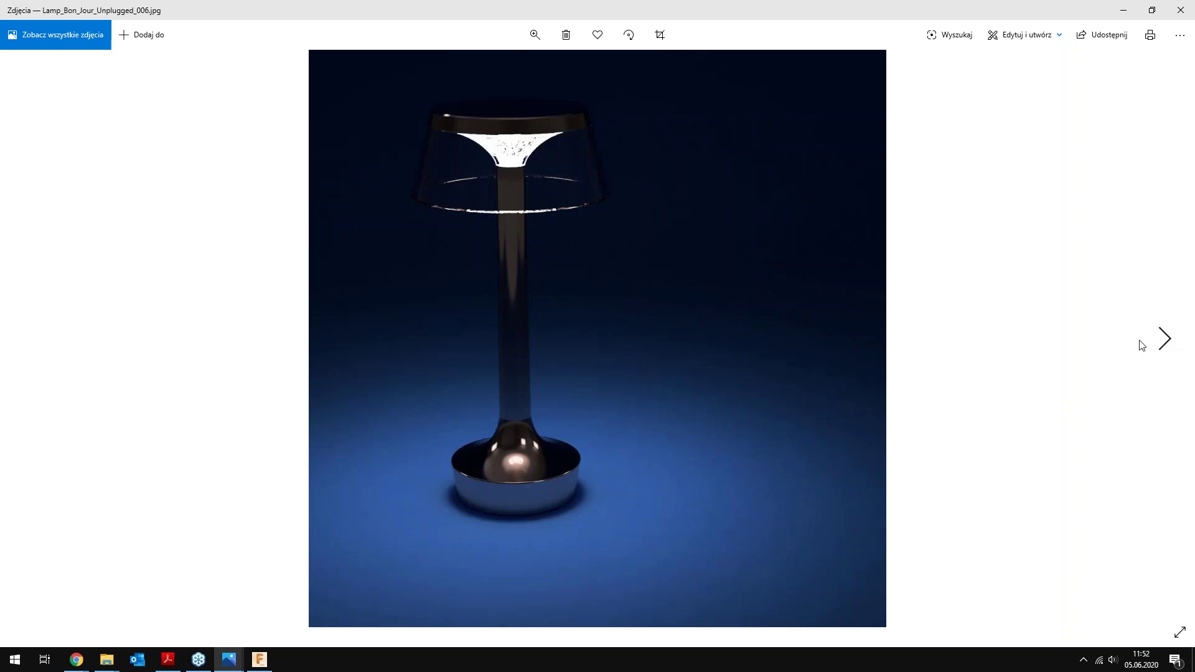
pyautogui.click(1171, 338)
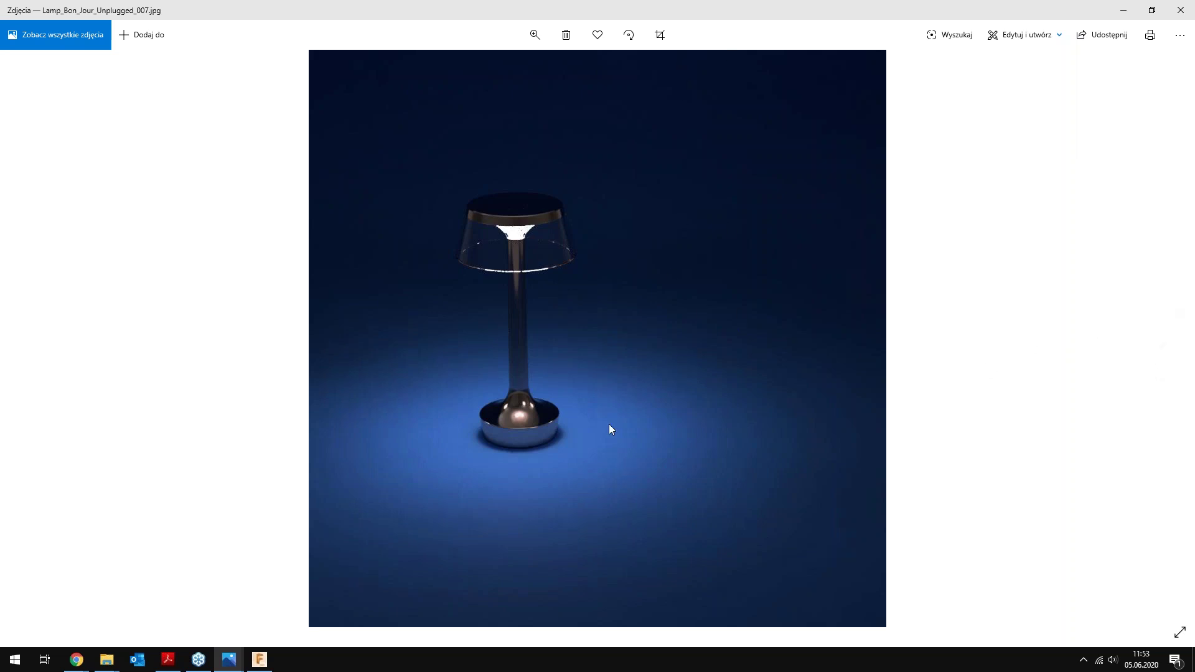
pyautogui.click(1165, 339)
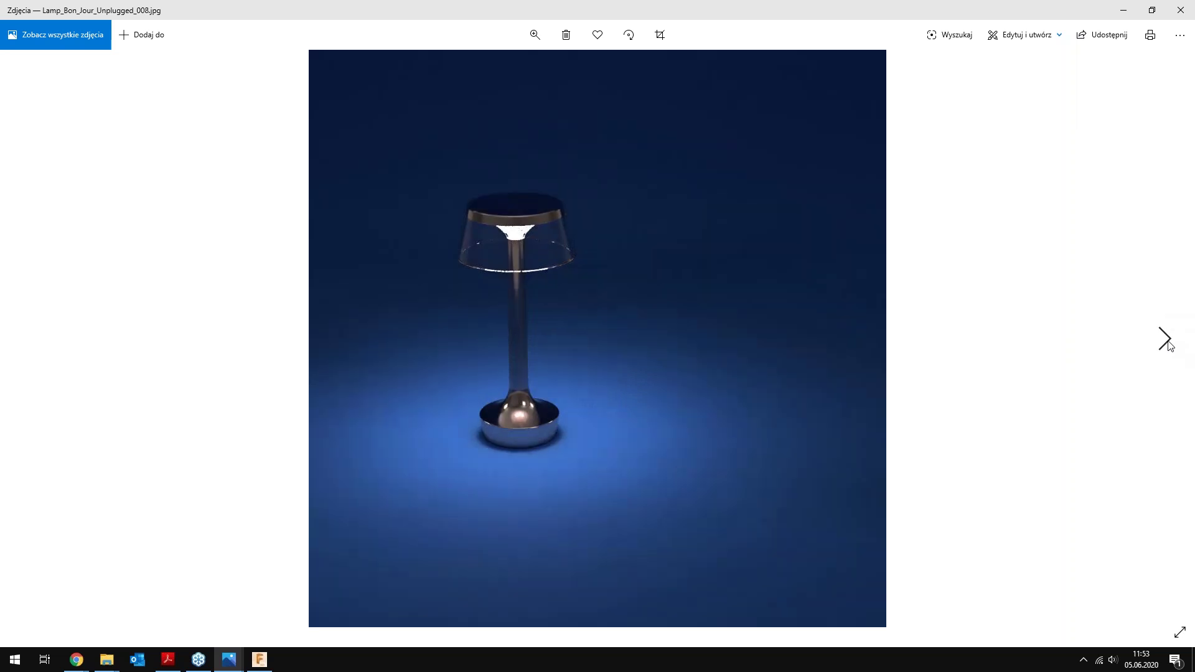
pyautogui.click(1167, 342)
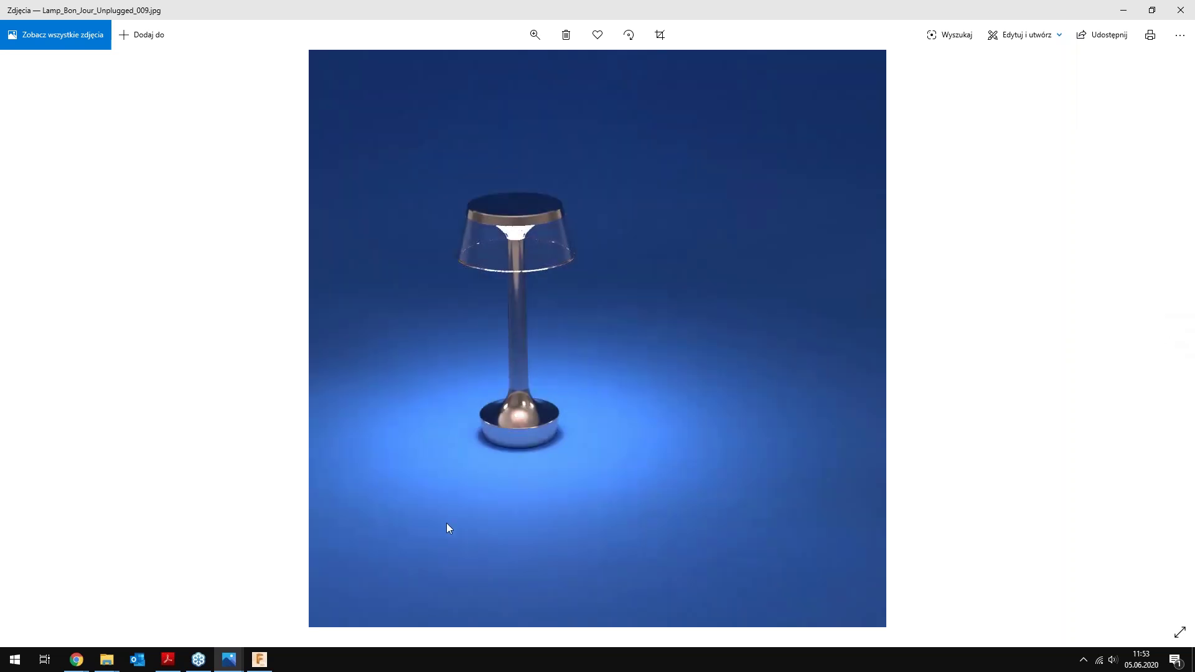
pyautogui.click(257, 661)
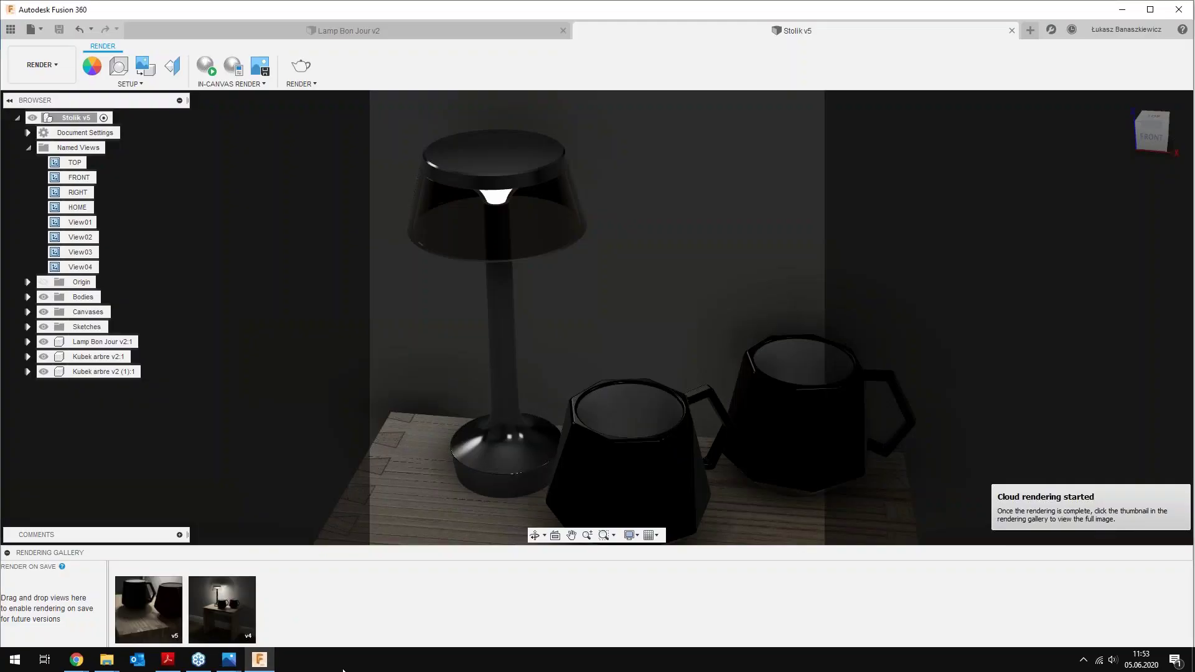
# Post-process the v4 full table render with exposure value 8.10 and close the viewer
pyautogui.click(222, 615)
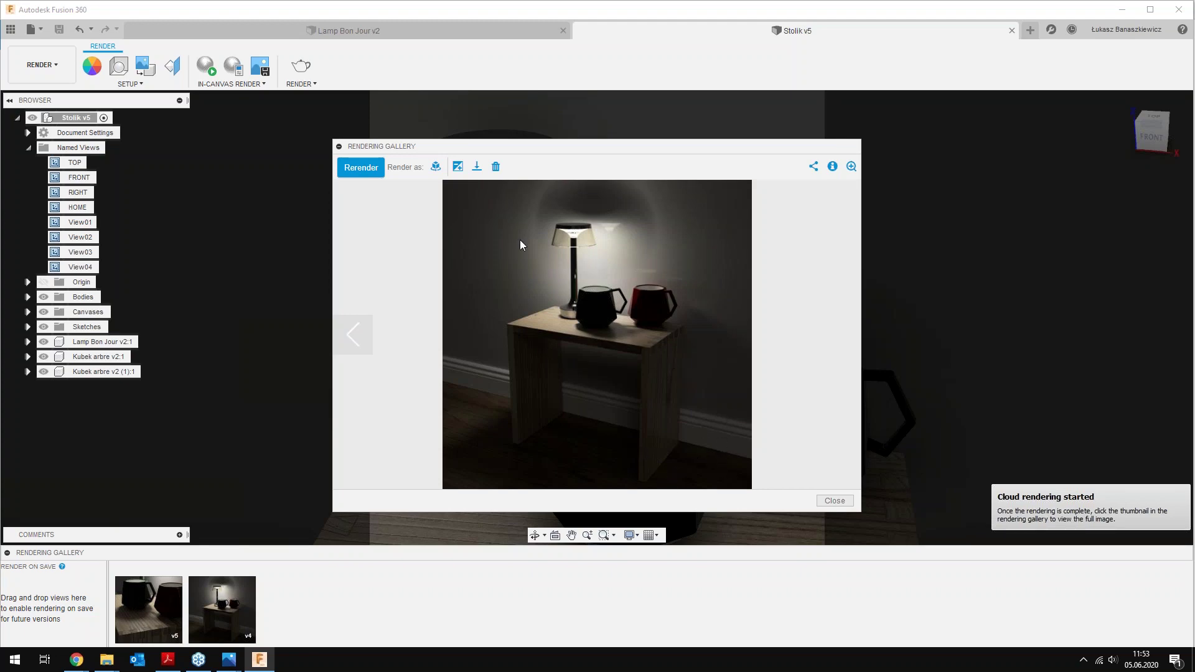
pyautogui.click(458, 168)
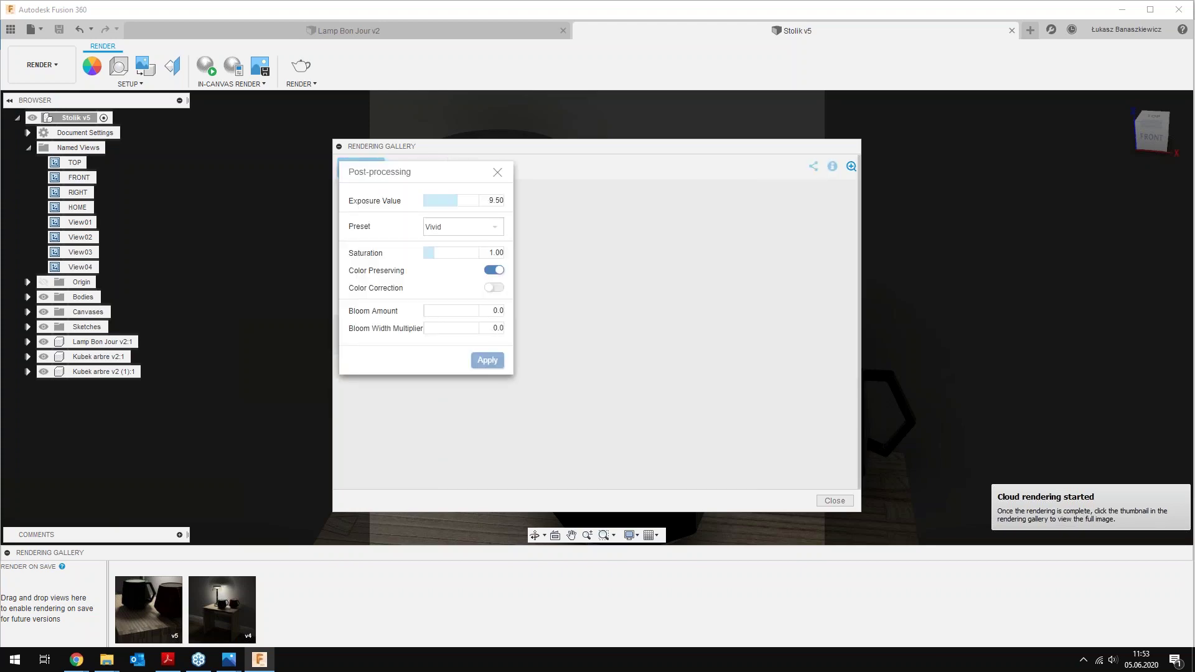
pyautogui.moveTo(451, 183); pyautogui.dragTo(423, 255)
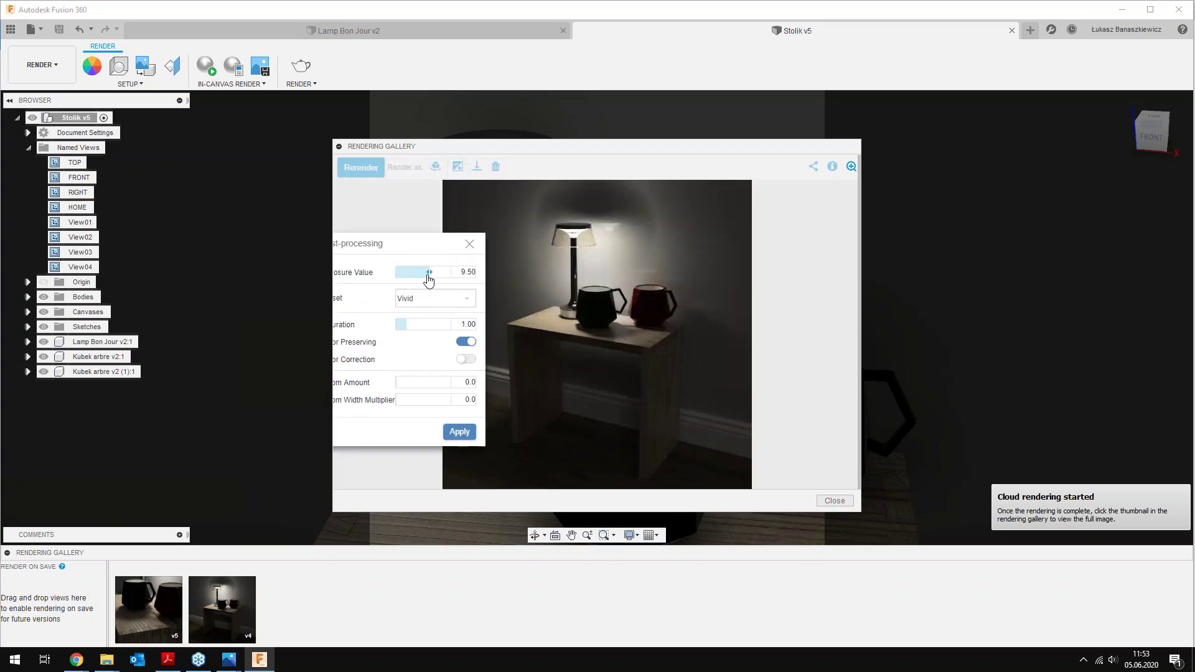
pyautogui.moveTo(429, 278); pyautogui.dragTo(427, 278)
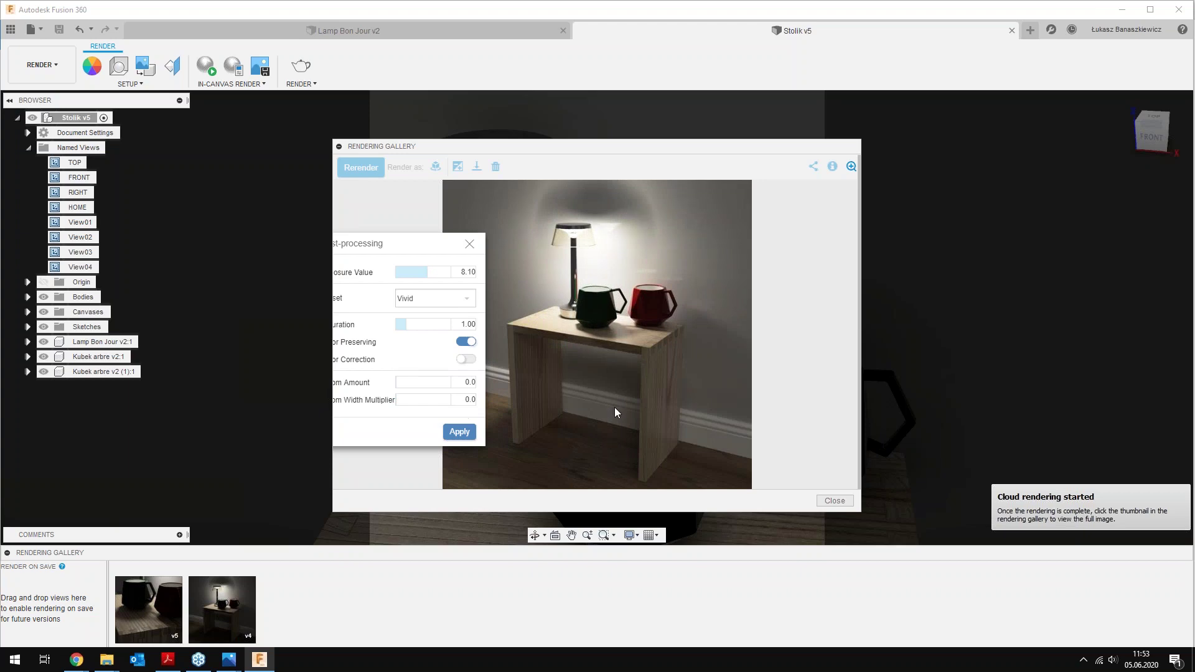
pyautogui.click(469, 439)
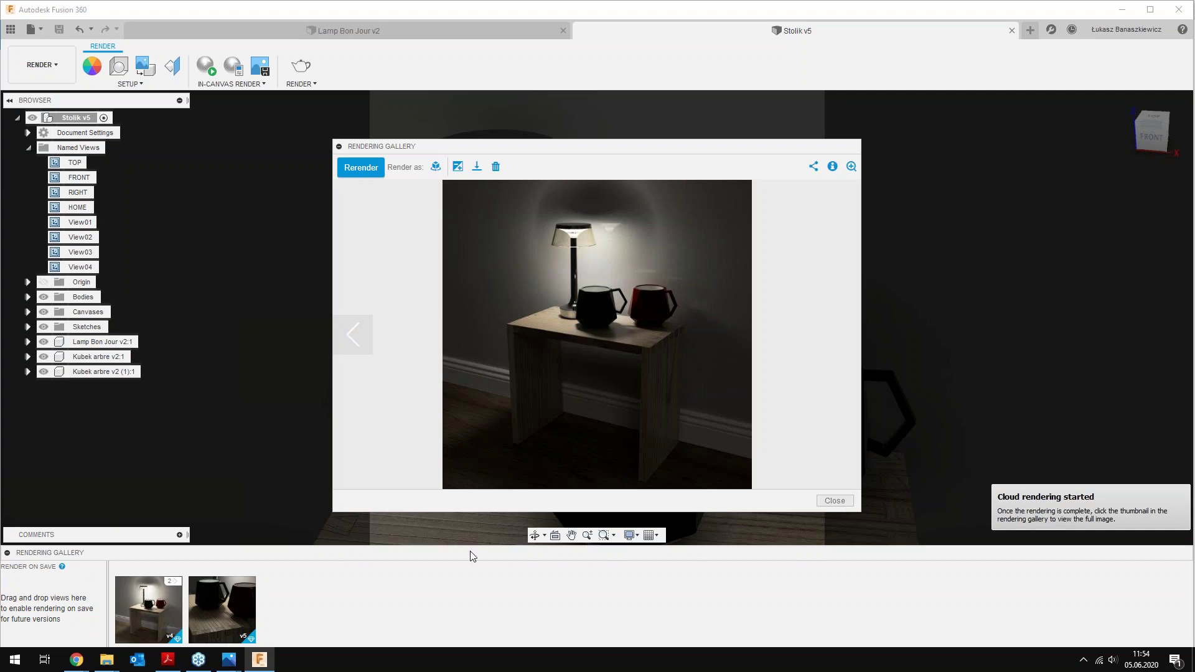
pyautogui.click(836, 501)
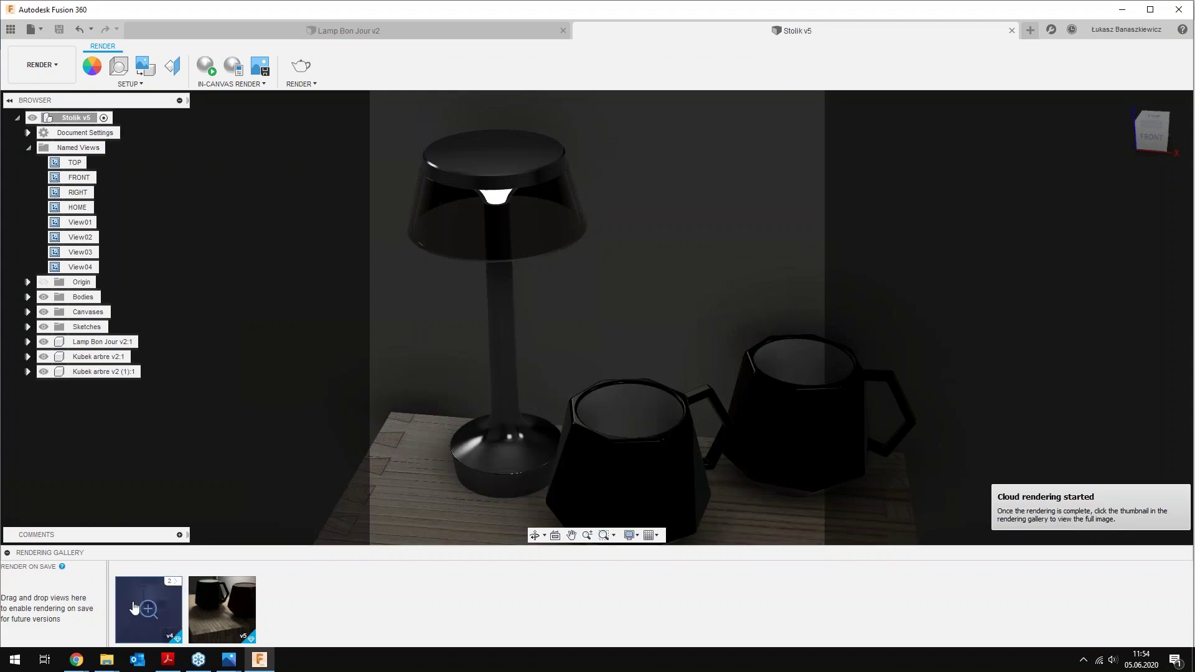
# Lower the v5 mug close-up render's exposure value to 7.70 and apply it
pyautogui.click(241, 613)
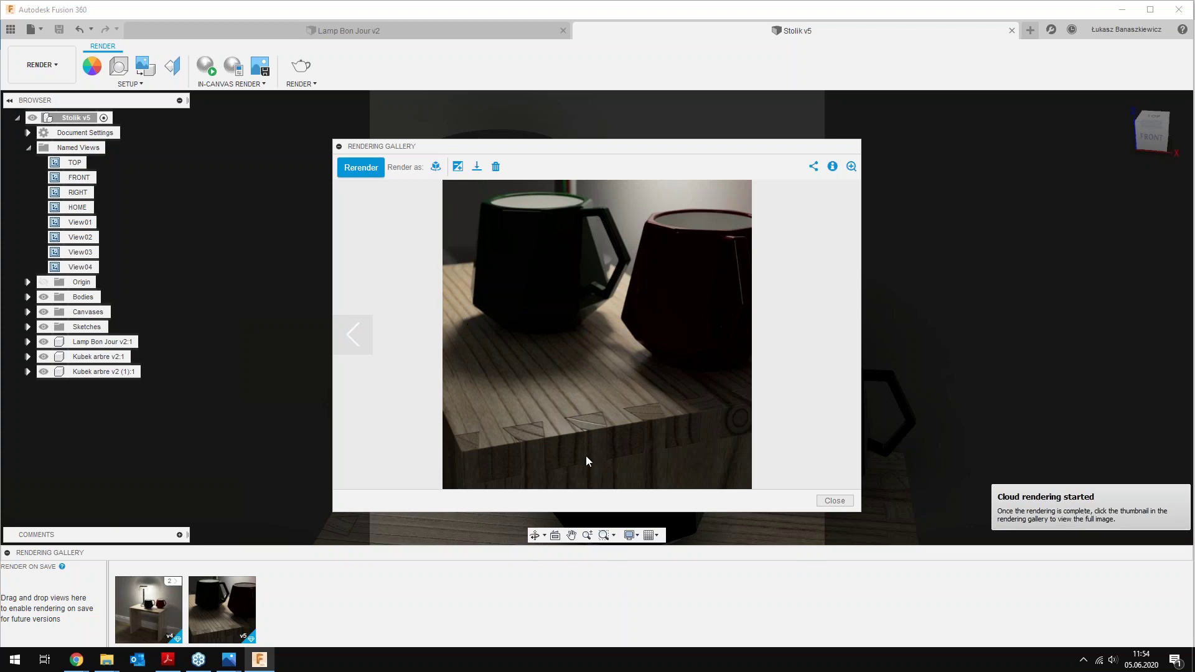
pyautogui.click(458, 166)
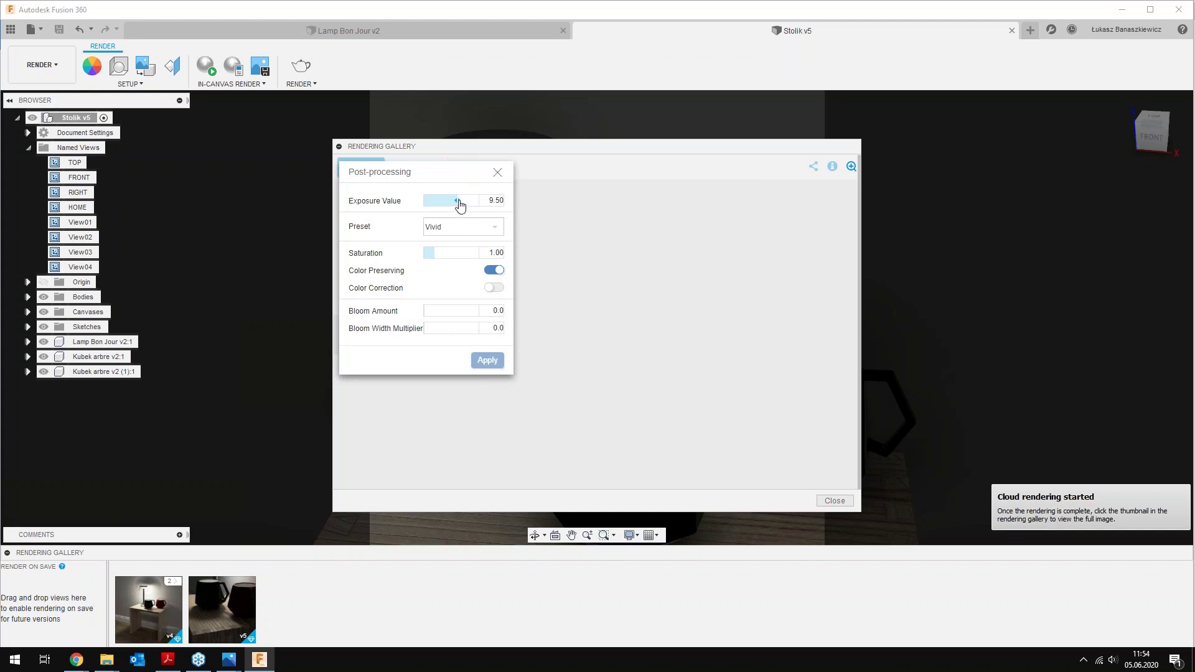
pyautogui.click(458, 202)
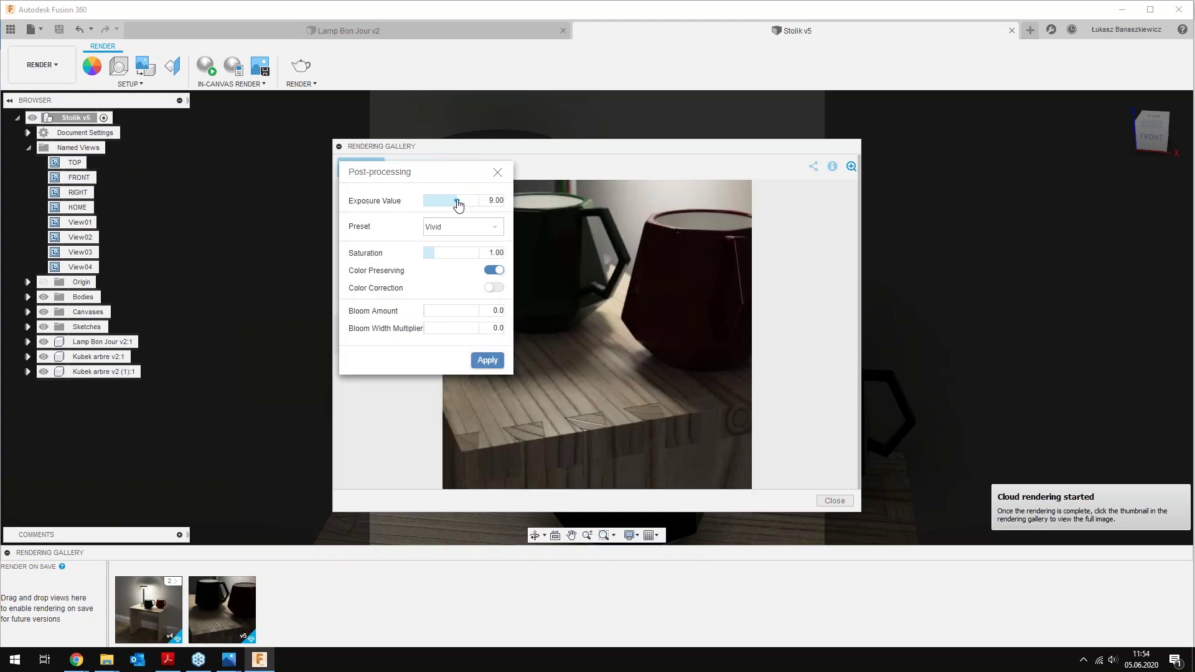
pyautogui.click(487, 361)
pyautogui.moveTo(452, 205); pyautogui.dragTo(454, 201)
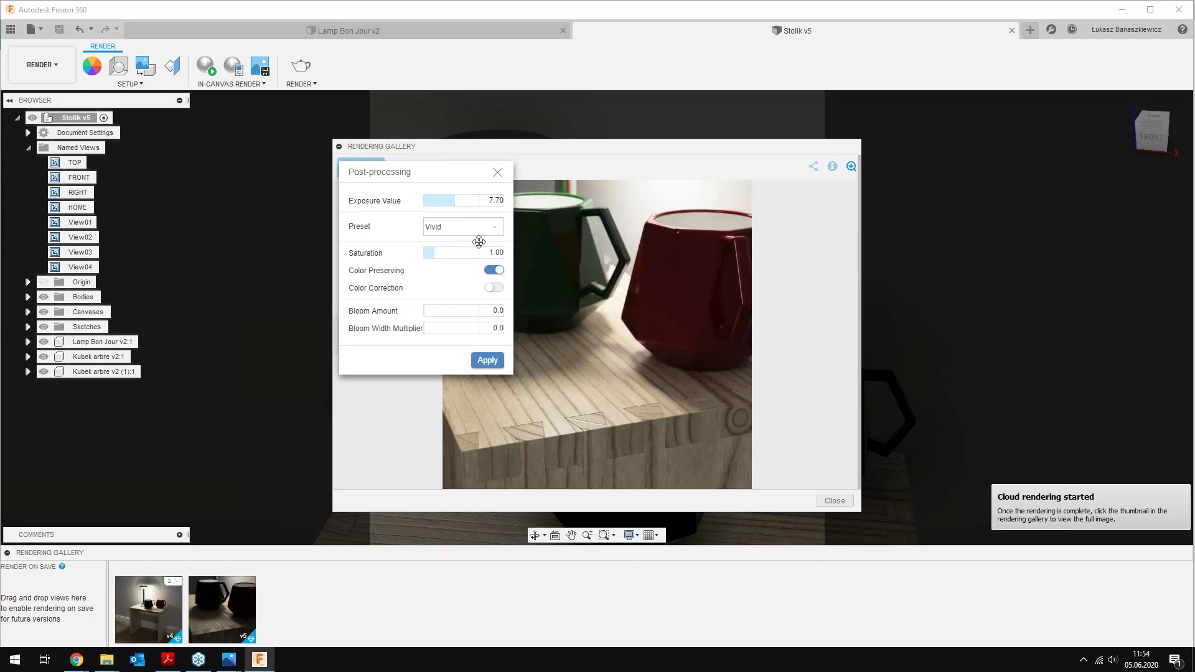
pyautogui.click(488, 361)
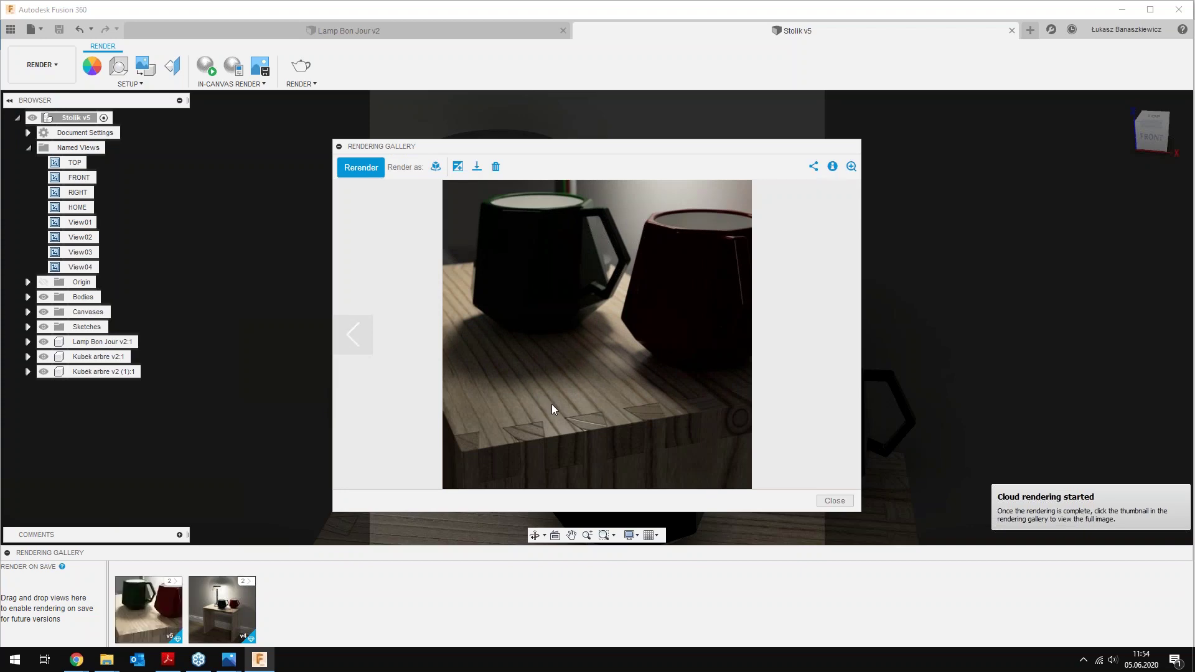
# Close the viewer and open the brightened v5 version from its expanded render stack
pyautogui.click(850, 500)
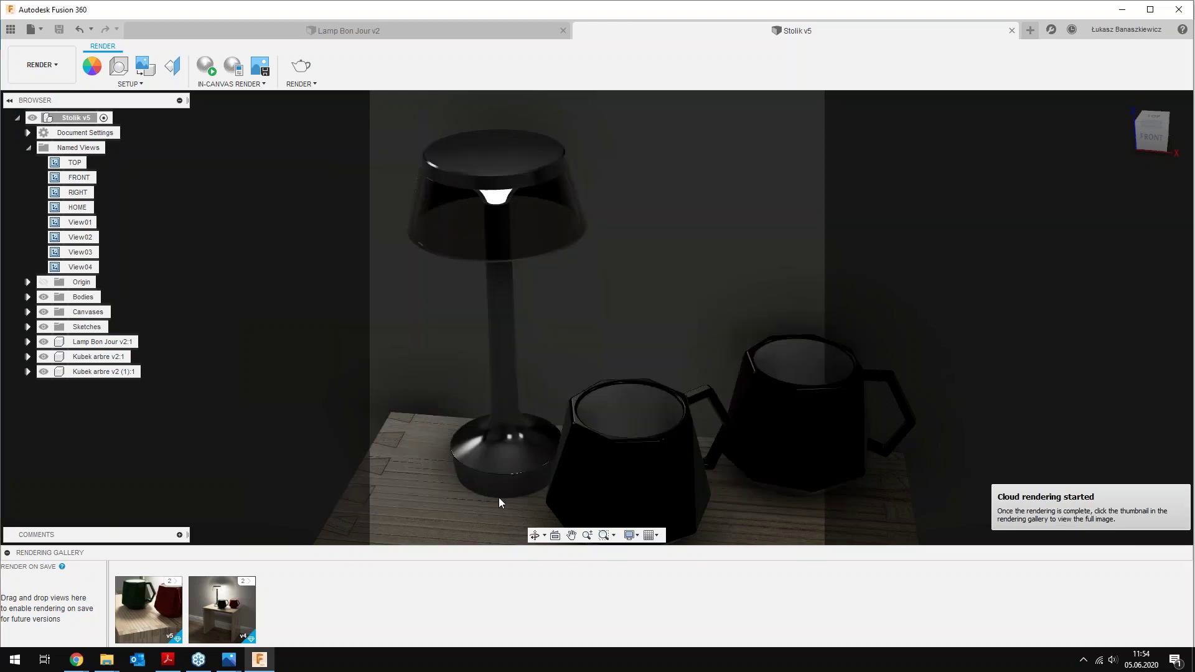
pyautogui.click(180, 583)
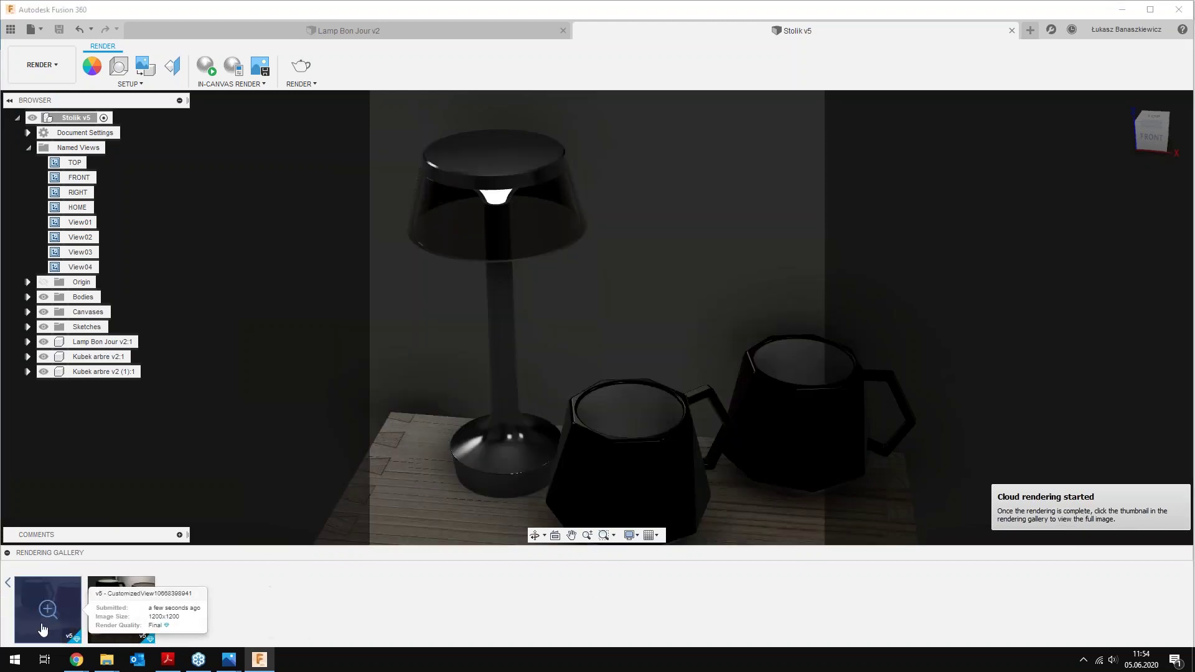
pyautogui.click(70, 615)
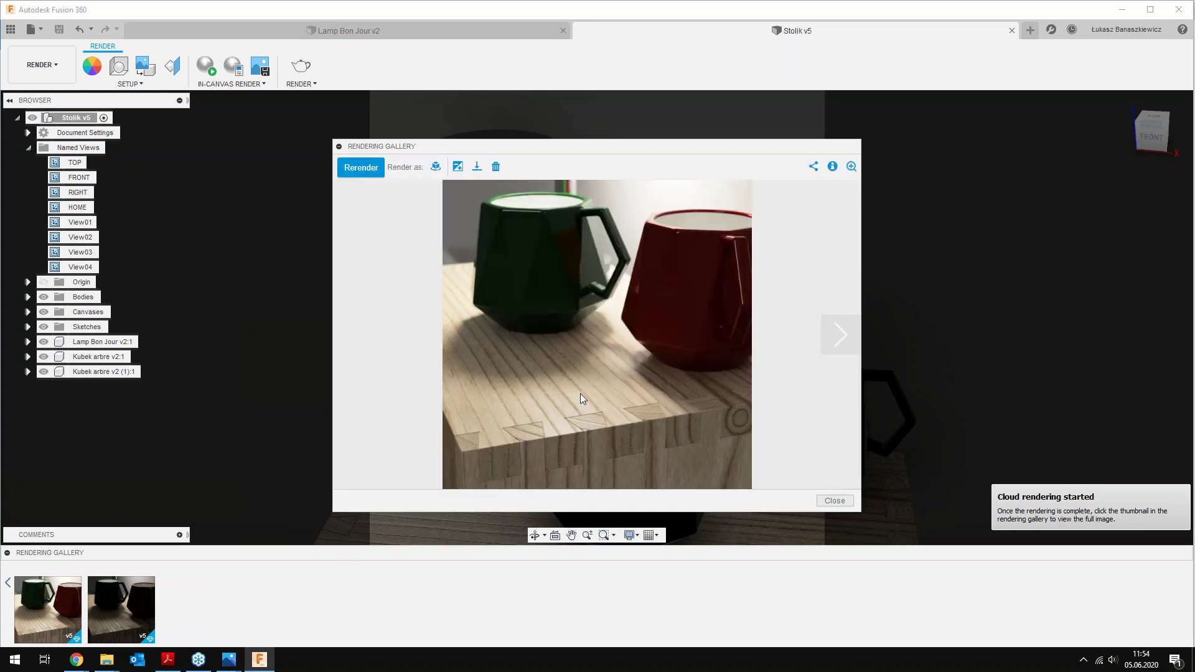
# Download the render as JPEG Lamp_Bon_Jour_Unplugged_010.jpg in the lamp folder and open it from File Explorer
pyautogui.click(477, 166)
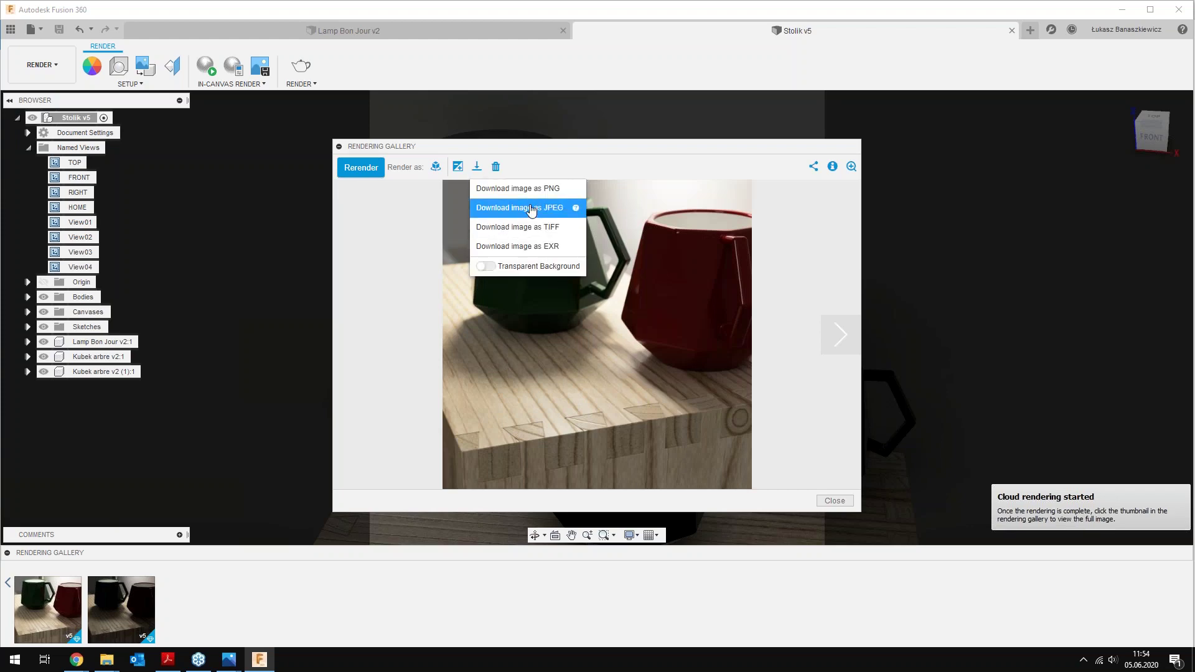
pyautogui.click(534, 209)
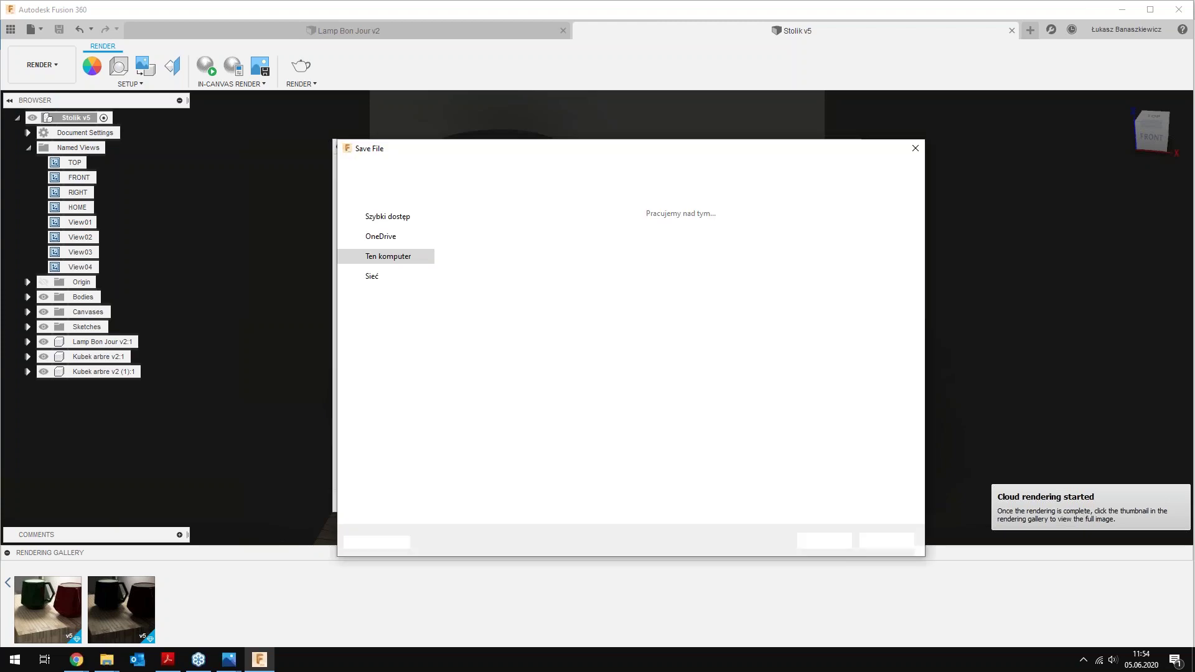
pyautogui.click(751, 408)
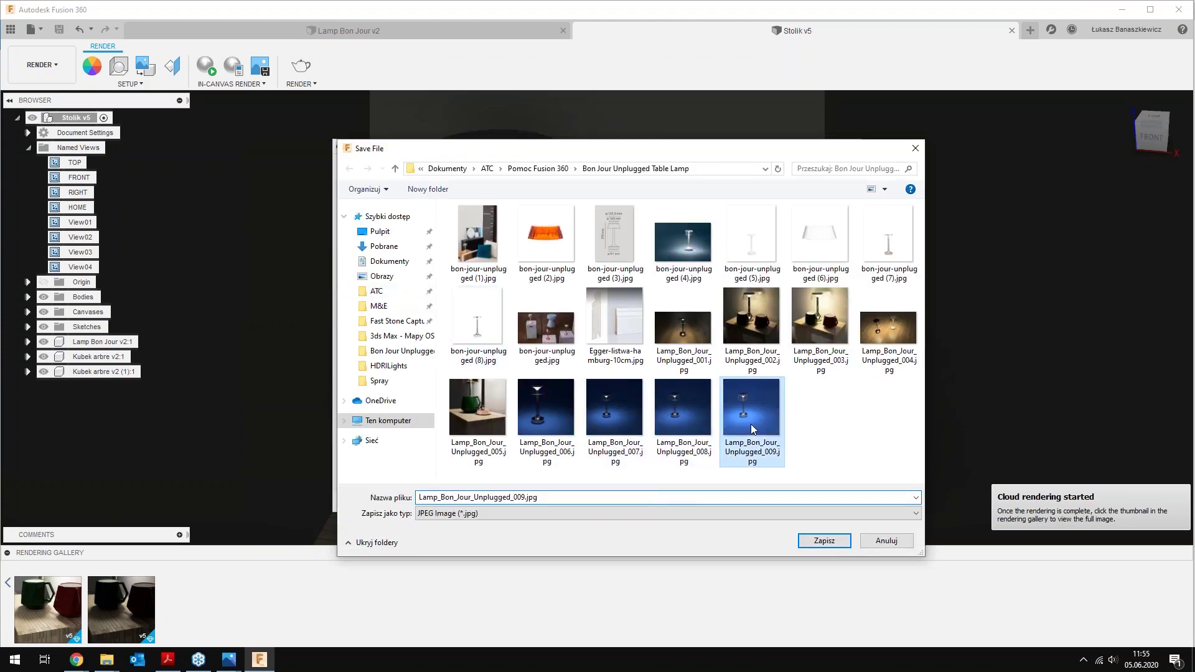
pyautogui.doubleClick(526, 498)
pyautogui.click(526, 498)
pyautogui.press('Delete')
pyautogui.press('BackSpace')
pyautogui.write('10')
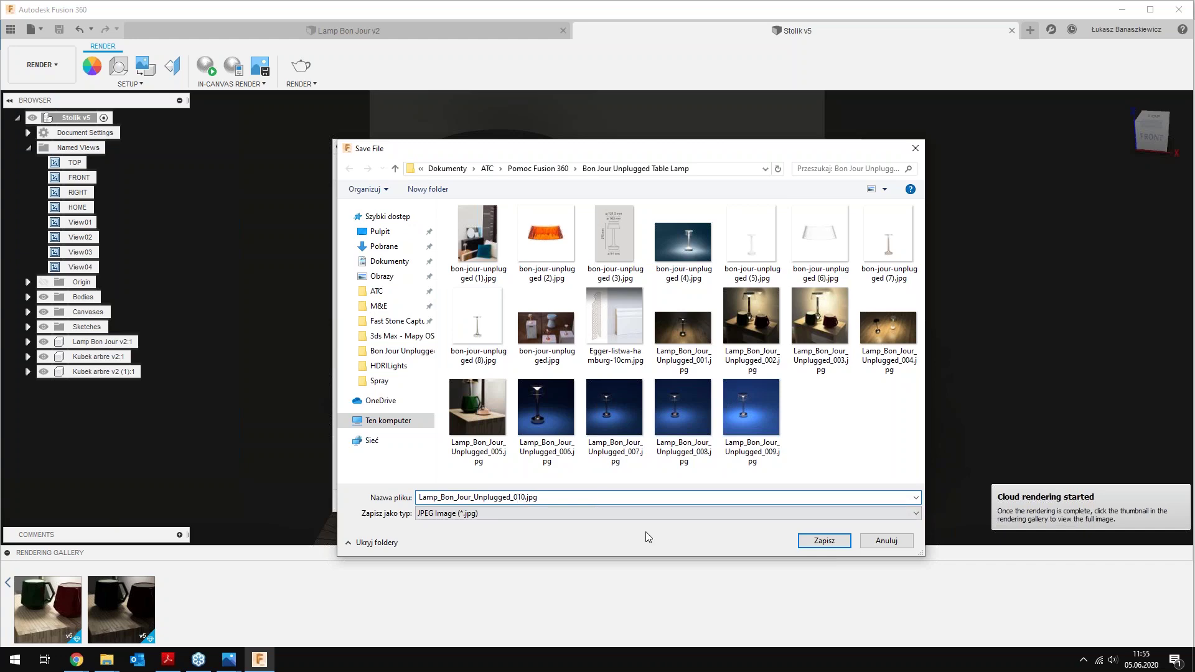
pyautogui.click(824, 540)
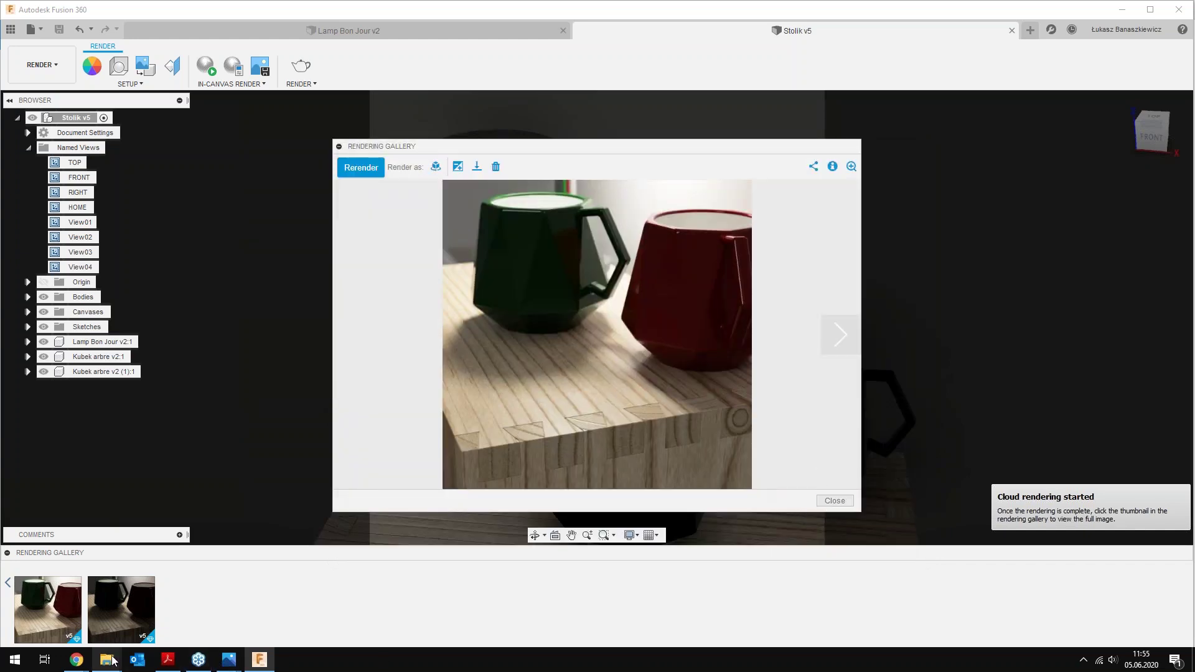
pyautogui.moveTo(106, 660)
pyautogui.click(59, 607)
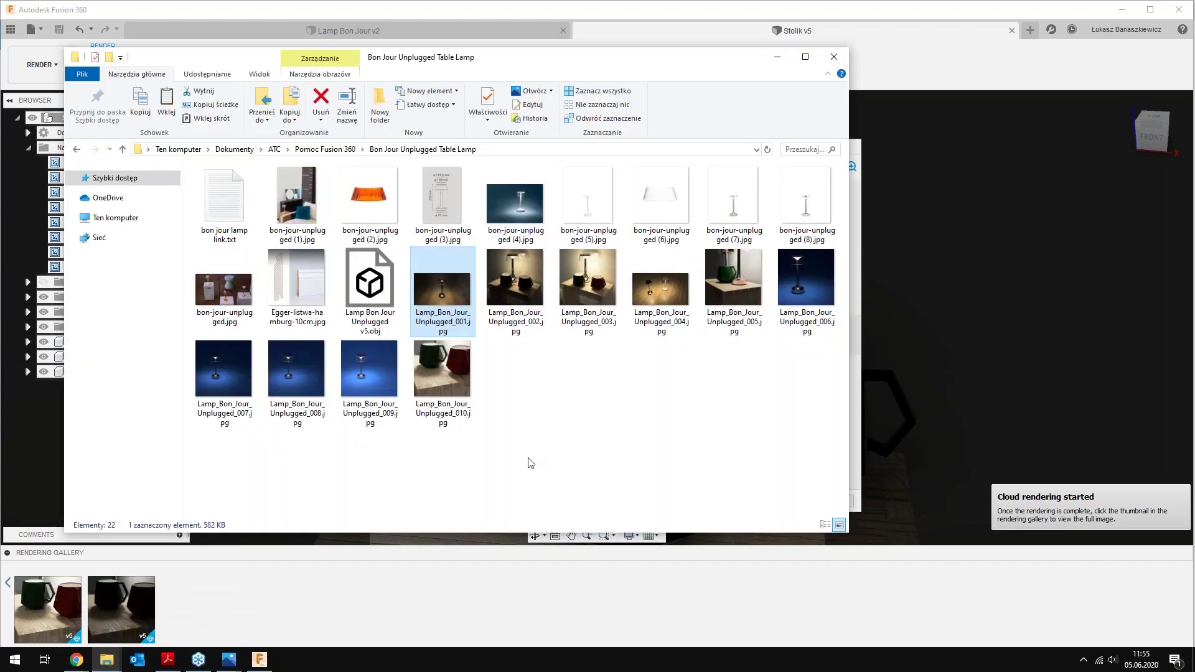
pyautogui.doubleClick(455, 375)
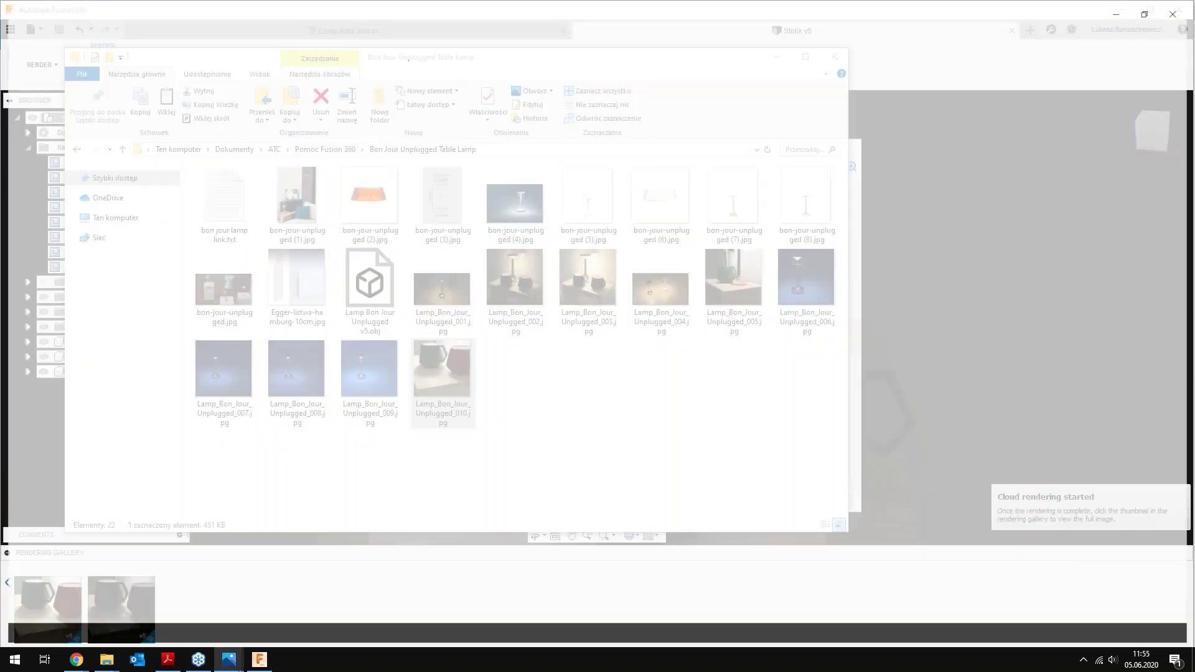